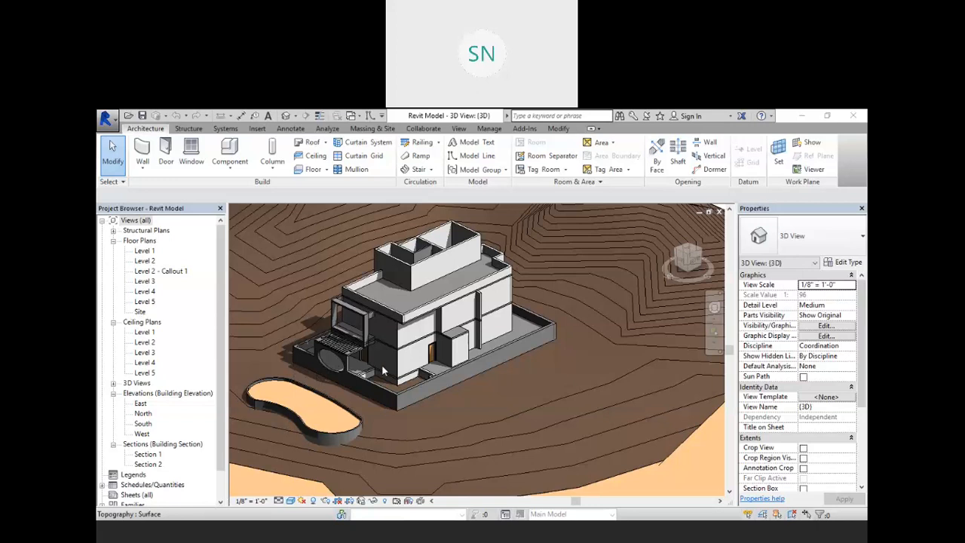
- Open the Level 2 floor plan
{"action": "scroll", "coordinate": [453, 405], "scroll_direction": "up", "scroll_amount": 3}
{"action": "scroll", "coordinate": [438, 371], "scroll_direction": "down", "scroll_amount": 4}
{"action": "scroll", "coordinate": [442, 354], "scroll_direction": "up", "scroll_amount": 2}
{"action": "scroll", "coordinate": [441, 352], "scroll_direction": "down", "scroll_amount": 1}
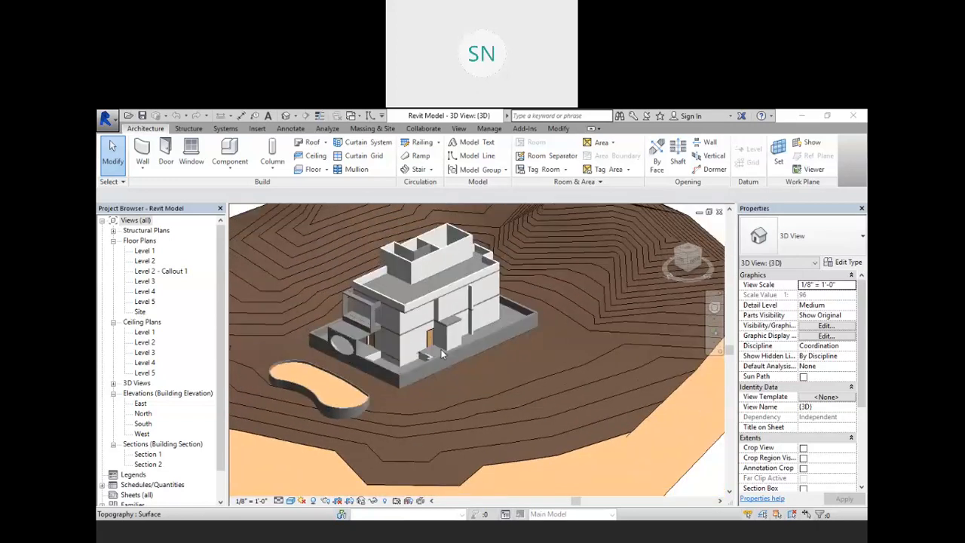
{"action": "double_click", "coordinate": [144, 261]}
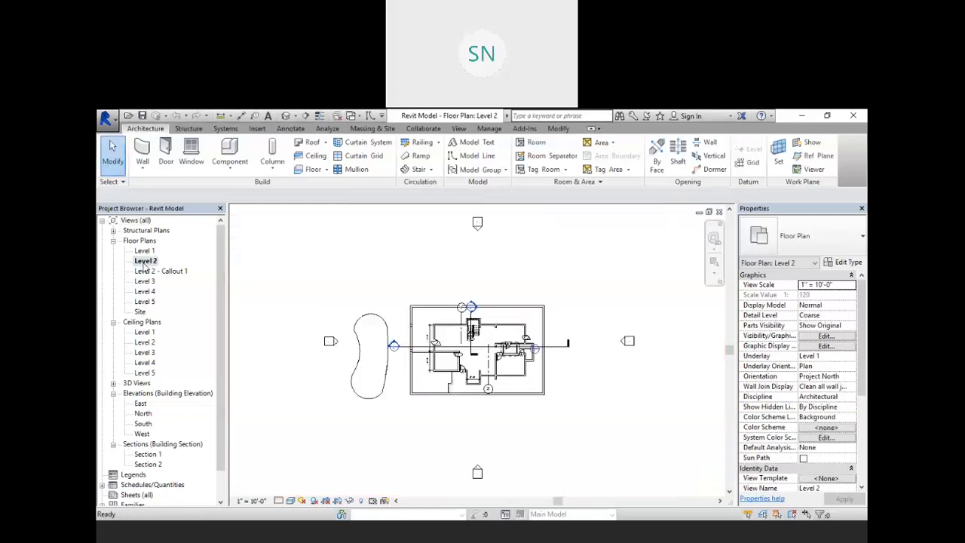
- Place a text note reading "Bed Room" in the room next to door 1
{"action": "scroll", "coordinate": [496, 339], "scroll_direction": "up", "scroll_amount": 5}
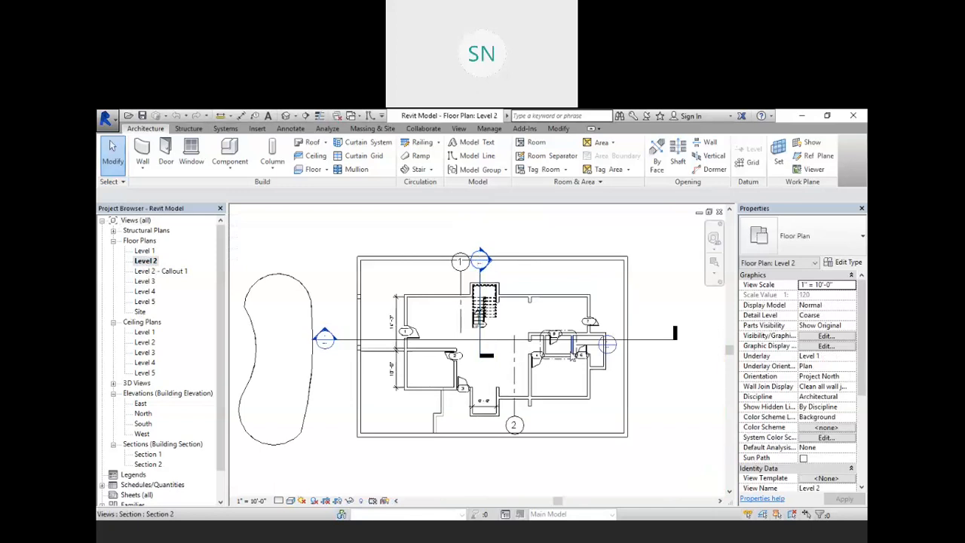
{"action": "scroll", "coordinate": [540, 341], "scroll_direction": "down", "scroll_amount": 4}
{"action": "scroll", "coordinate": [417, 291], "scroll_direction": "up", "scroll_amount": 3}
{"action": "scroll", "coordinate": [417, 291], "scroll_direction": "up", "scroll_amount": 1}
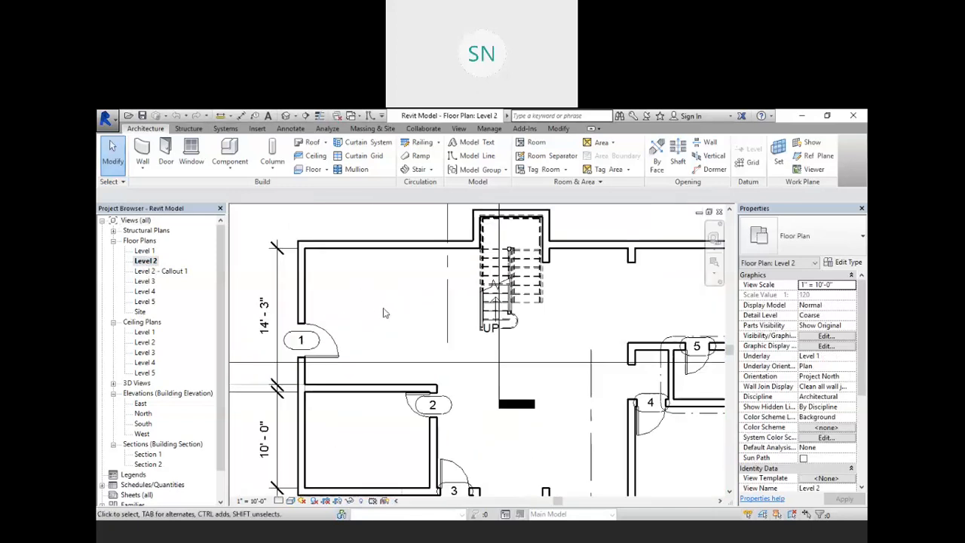
{"action": "left_click", "coordinate": [290, 130]}
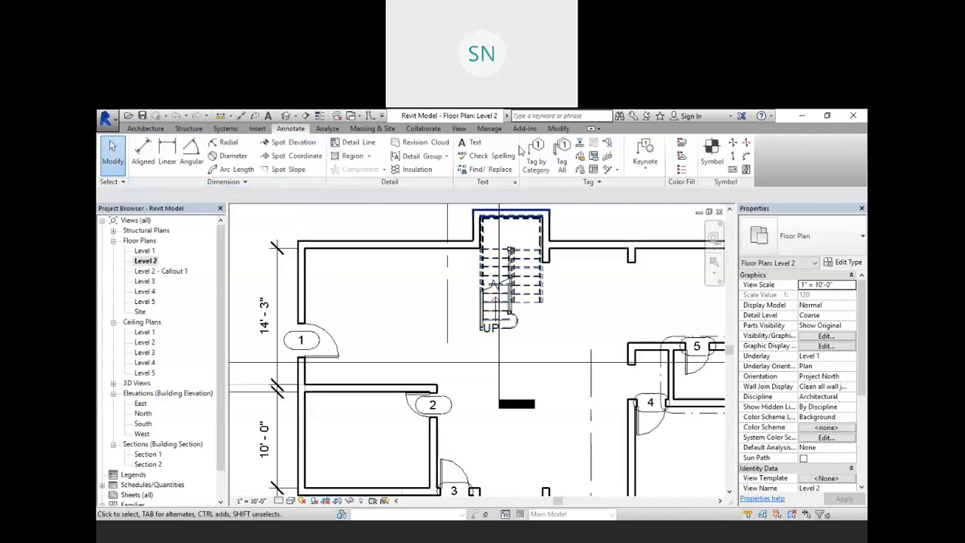
{"action": "left_click", "coordinate": [476, 143]}
{"action": "left_click", "coordinate": [352, 291]}
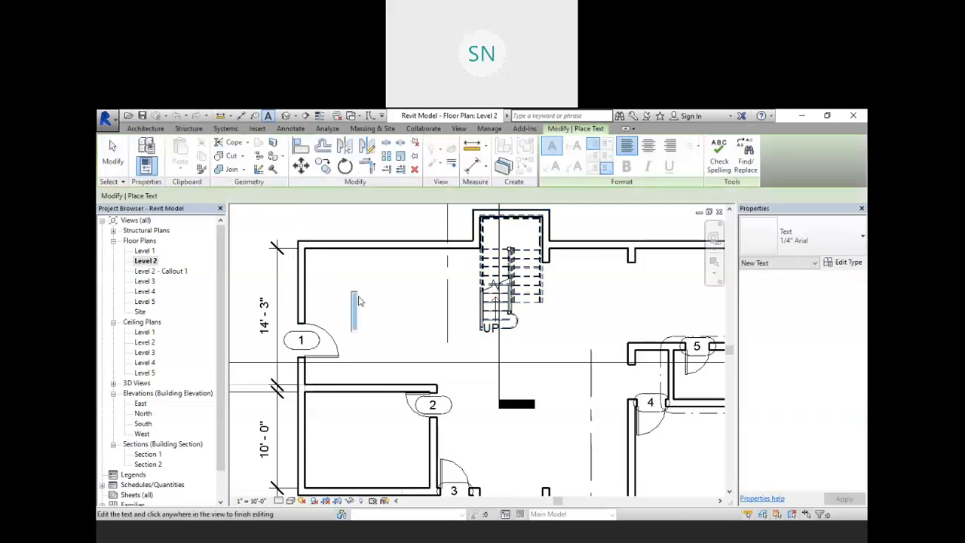
{"action": "type", "text": "Bed Rio"}
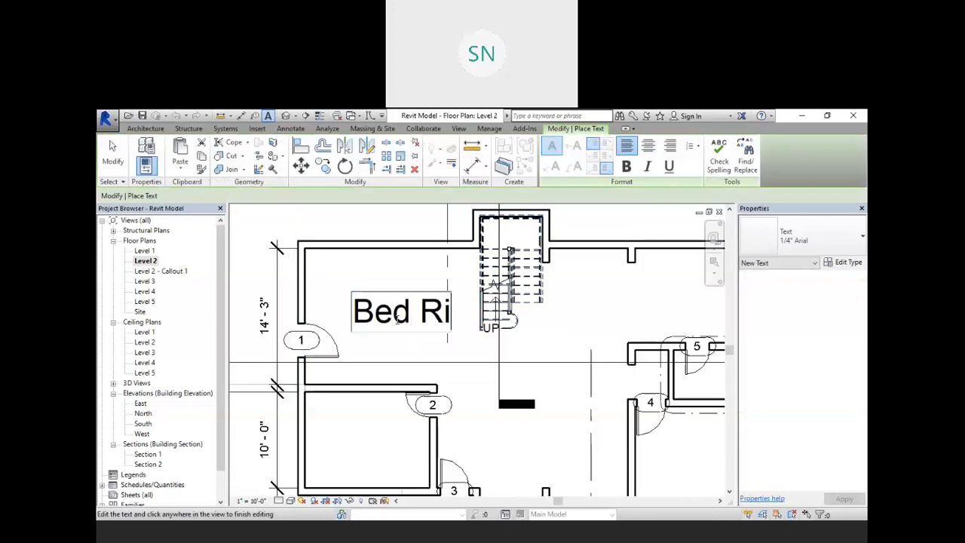
{"action": "key", "text": "BackSpace"}
{"action": "key", "text": "BackSpace"}
{"action": "type", "text": "oom"}
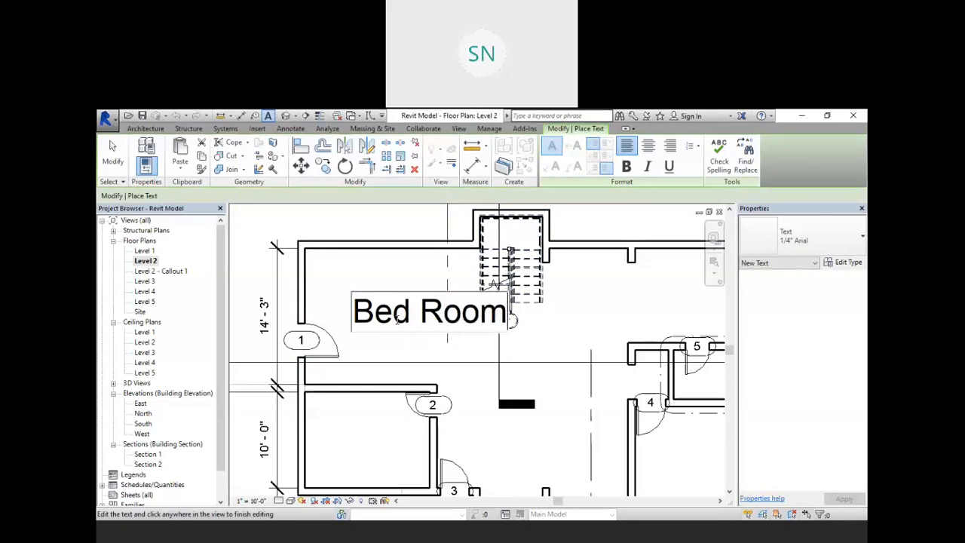
{"action": "left_click", "coordinate": [538, 340]}
{"action": "key", "text": "Escape"}
- Move the Bed Room text note up and left, closer to the room's outer wall corner
{"action": "left_click", "coordinate": [361, 292]}
{"action": "left_click_drag", "start_coordinate": [361, 292], "coordinate": [320, 273]}
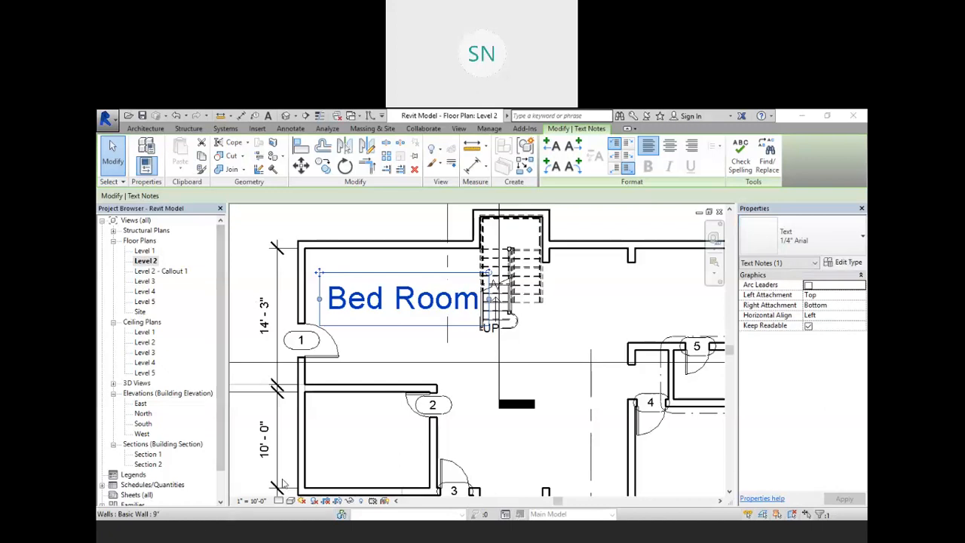
{"action": "left_click", "coordinate": [578, 228]}
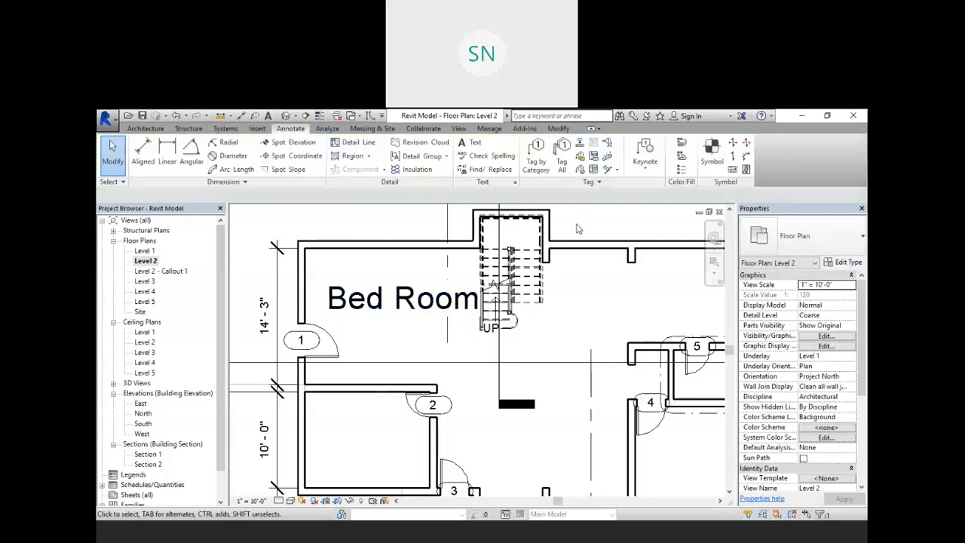
- Open the Project Units settings
{"action": "key", "text": "u"}
{"action": "key", "text": "n"}
{"action": "left_click", "coordinate": [487, 198]}
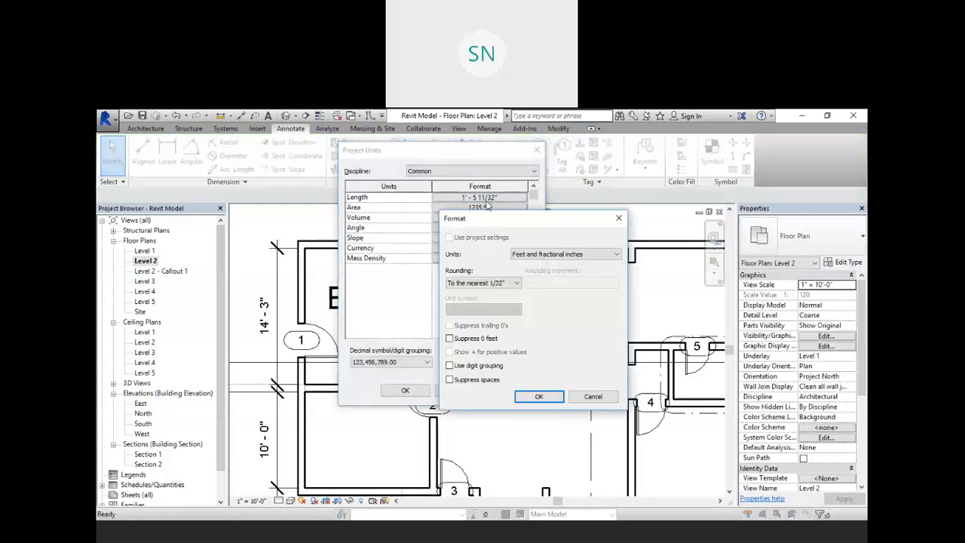
{"action": "left_click", "coordinate": [548, 255]}
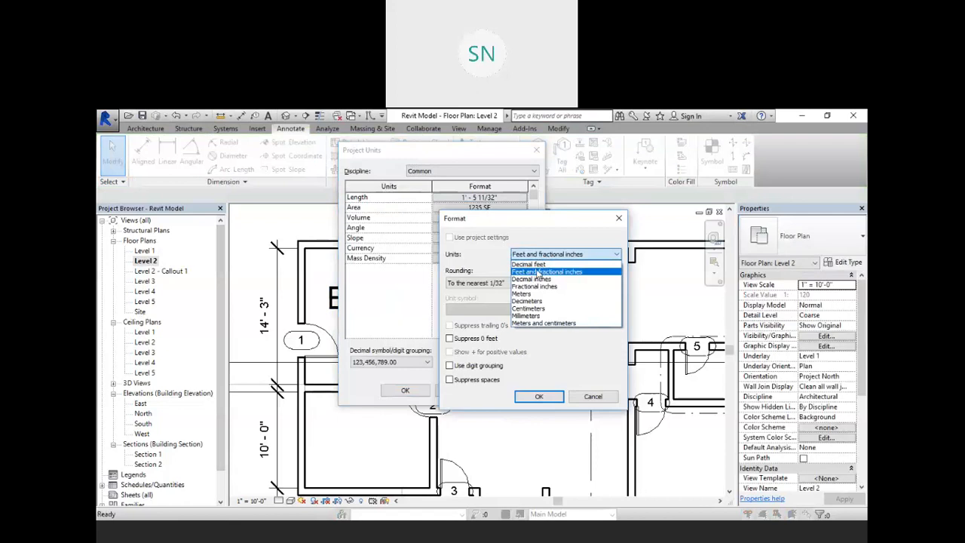
{"action": "left_click", "coordinate": [527, 316]}
{"action": "left_click", "coordinate": [618, 218]}
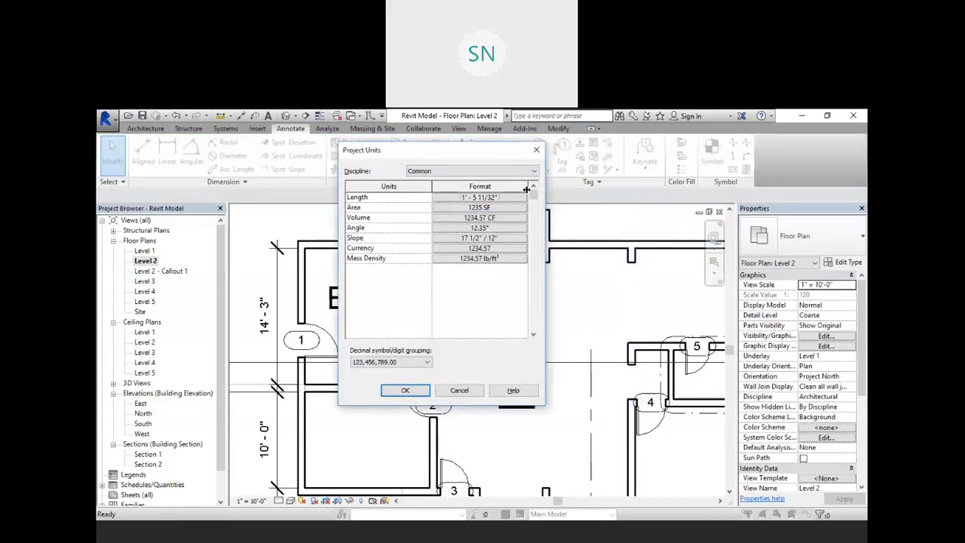
- Set the project's length format to Millimeters with rounding to 2 decimal places
{"action": "left_click", "coordinate": [501, 199]}
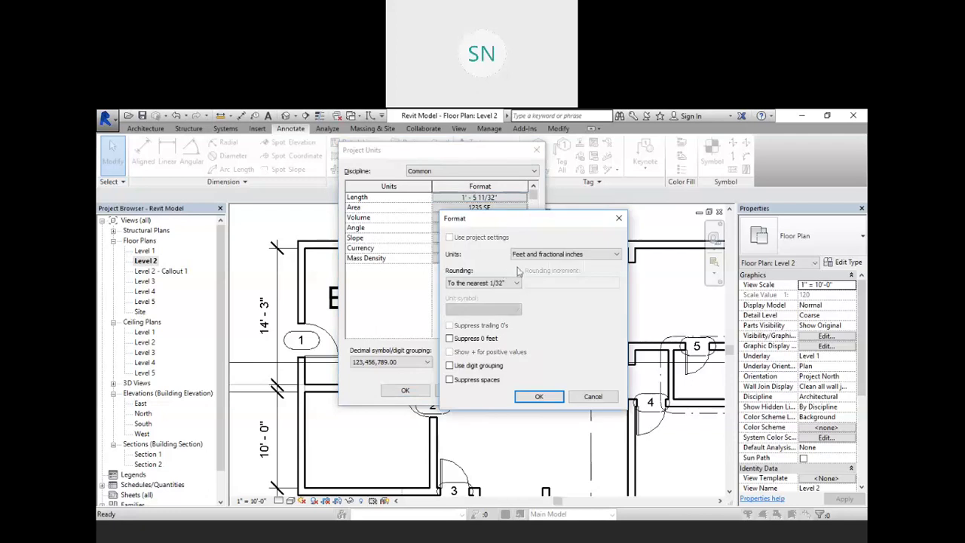
{"action": "left_click", "coordinate": [540, 256]}
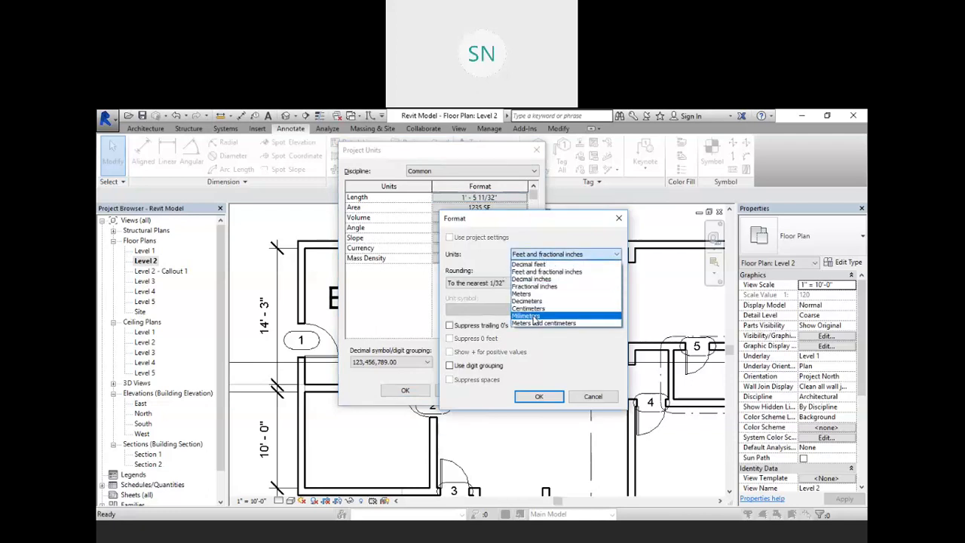
{"action": "left_click", "coordinate": [533, 316]}
{"action": "left_click", "coordinate": [482, 283]}
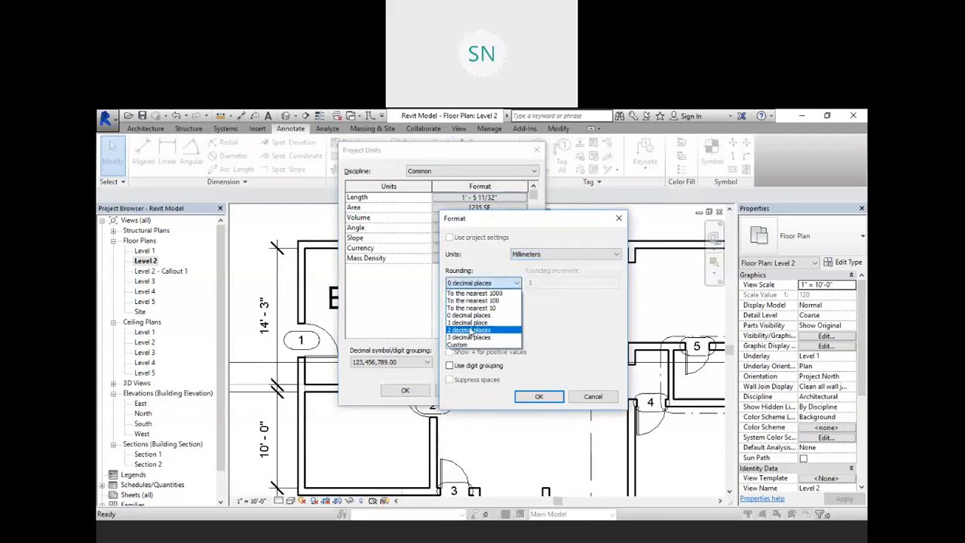
{"action": "left_click", "coordinate": [483, 326]}
{"action": "left_click", "coordinate": [539, 396]}
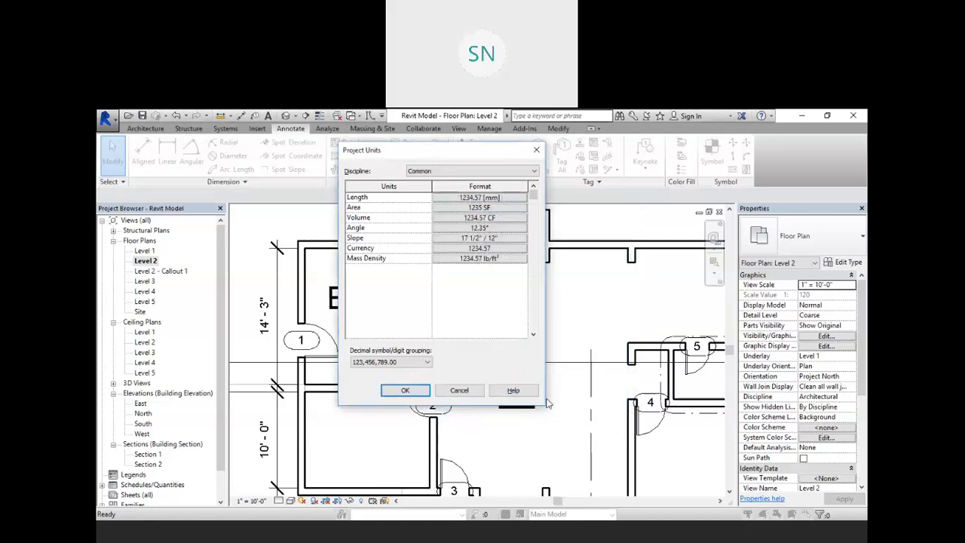
{"action": "left_click", "coordinate": [405, 390]}
- Set the text size of the Bed Room note's 1/4" Arial type to 3 mm
{"action": "left_click", "coordinate": [372, 300]}
{"action": "left_click", "coordinate": [845, 262]}
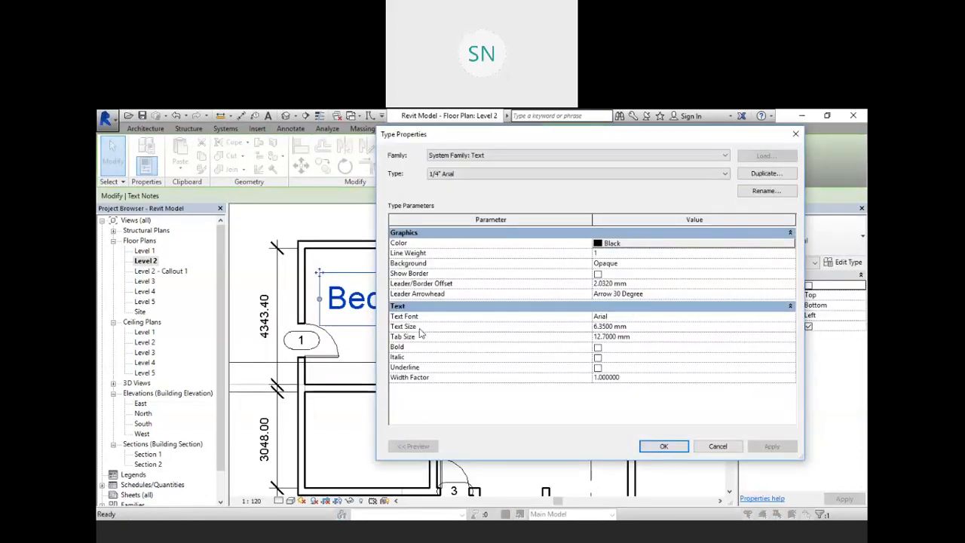
{"action": "left_click", "coordinate": [635, 326]}
{"action": "double_click", "coordinate": [647, 326]}
{"action": "type", "text": "3"}
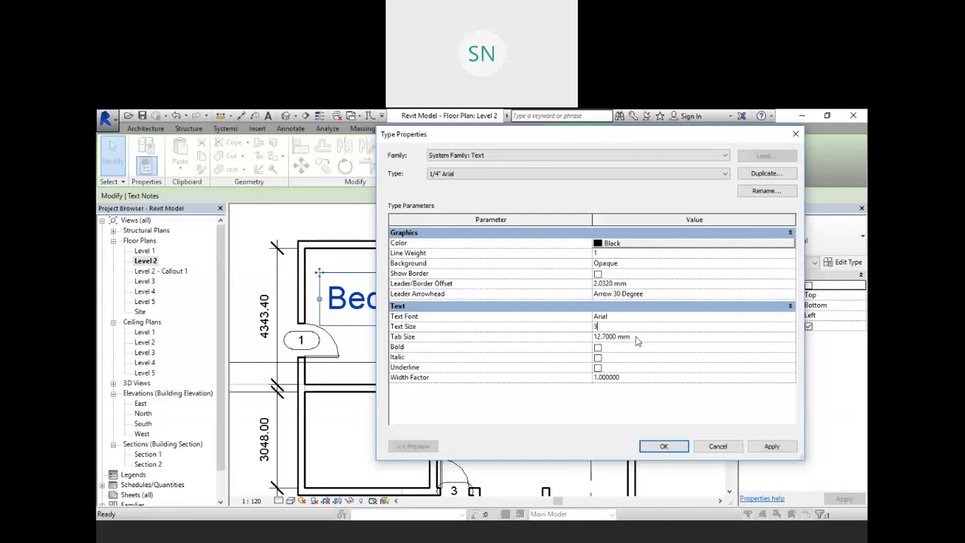
{"action": "left_click", "coordinate": [637, 339]}
{"action": "double_click", "coordinate": [652, 339]}
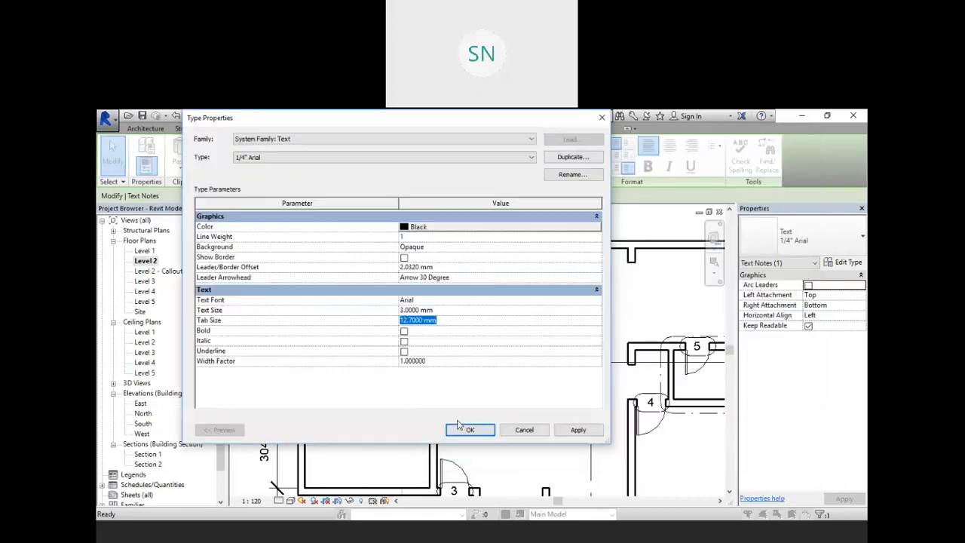
{"action": "left_click", "coordinate": [576, 431]}
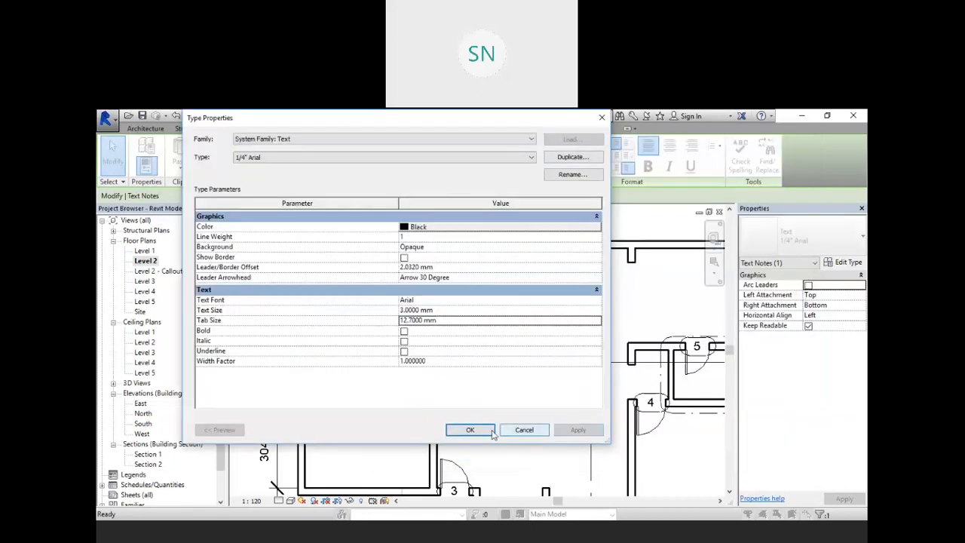
{"action": "left_click", "coordinate": [485, 433]}
{"action": "key", "text": "Escape"}
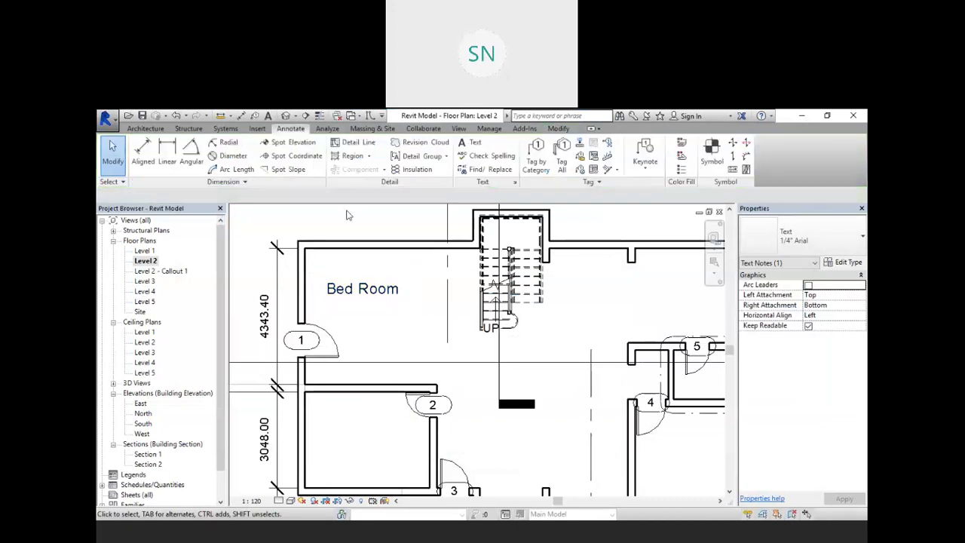
- Set the project's length units back to Feet and fractional inches
{"action": "scroll", "coordinate": [360, 296], "scroll_direction": "down", "scroll_amount": 2}
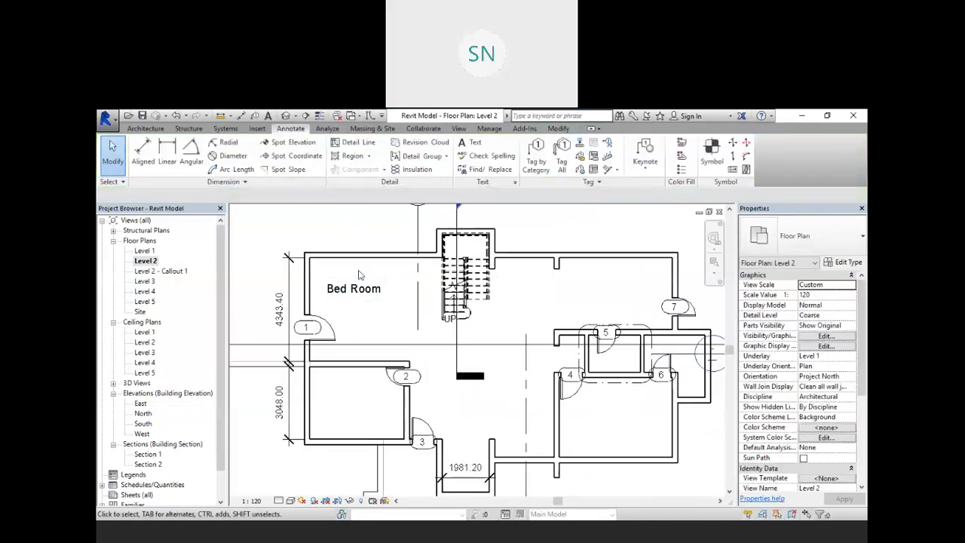
{"action": "scroll", "coordinate": [359, 277], "scroll_direction": "down", "scroll_amount": 1}
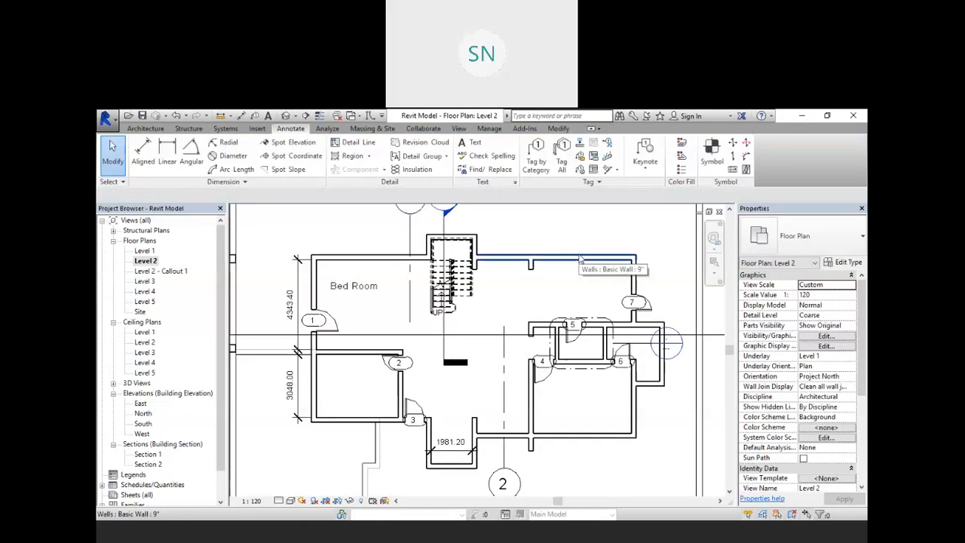
{"action": "key", "text": "n"}
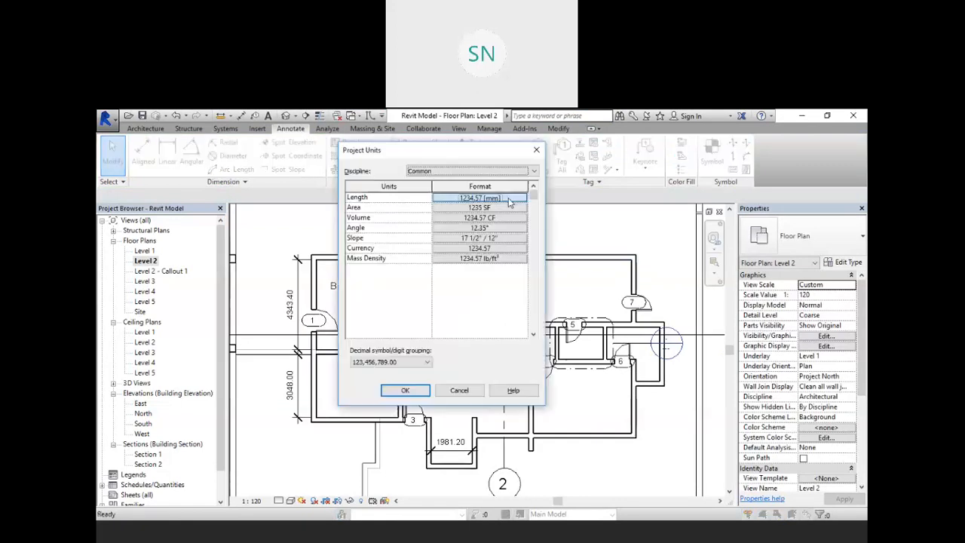
{"action": "left_click", "coordinate": [507, 199]}
{"action": "left_click", "coordinate": [541, 254]}
{"action": "left_click", "coordinate": [539, 271]}
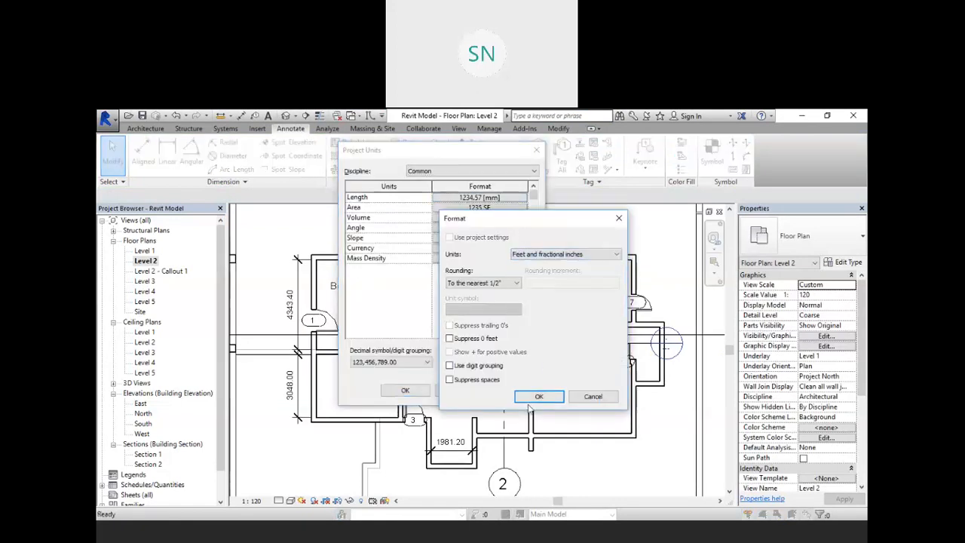
{"action": "left_click", "coordinate": [538, 396]}
{"action": "left_click", "coordinate": [405, 390]}
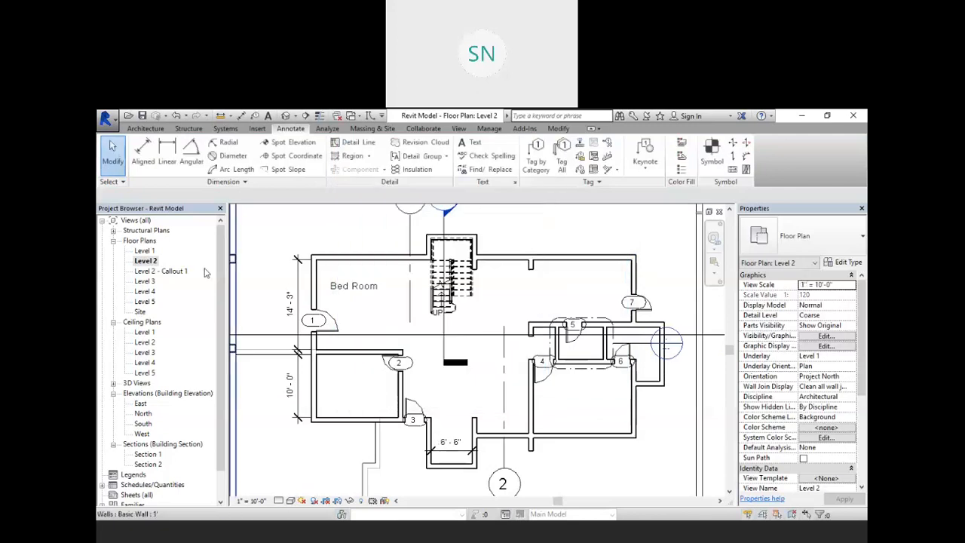
- Place a text note reading "Kitchen" in the room next to door 7, above the small room with door 5
{"action": "scroll", "coordinate": [349, 302], "scroll_direction": "up", "scroll_amount": 2}
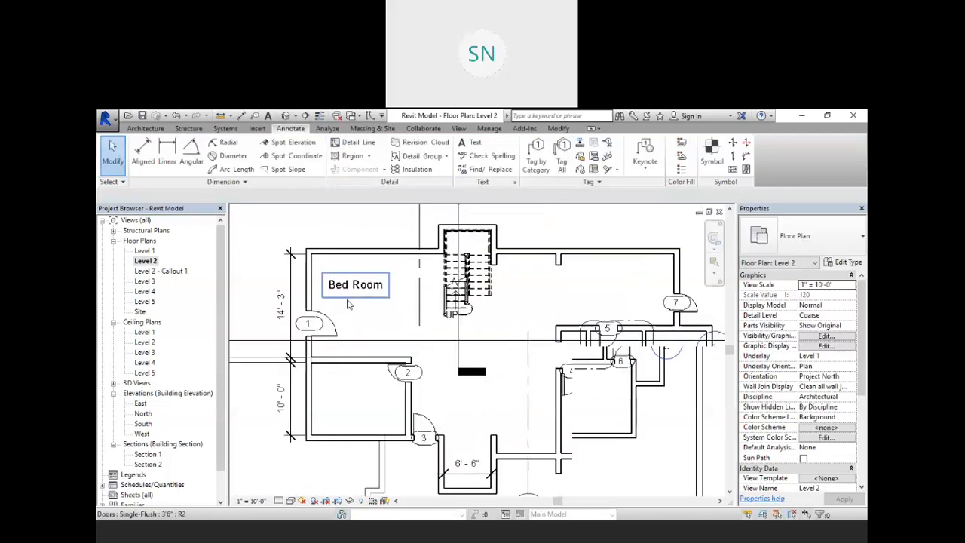
{"action": "scroll", "coordinate": [369, 299], "scroll_direction": "down", "scroll_amount": 2}
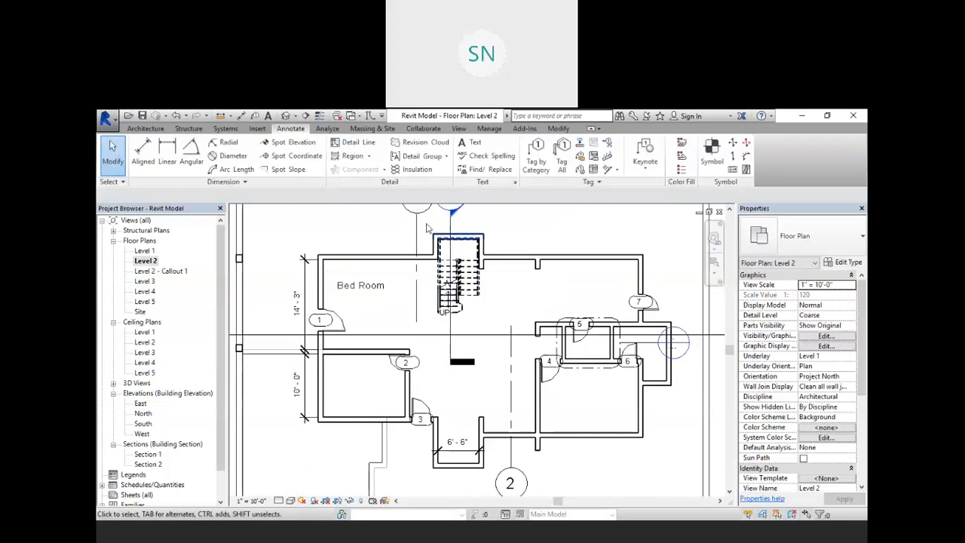
{"action": "left_click", "coordinate": [478, 143]}
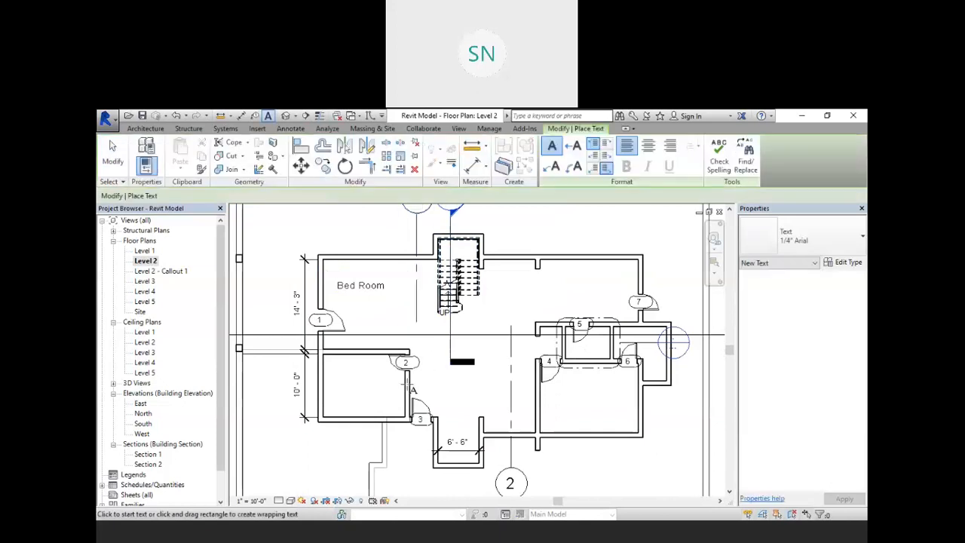
{"action": "scroll", "coordinate": [446, 404], "scroll_direction": "up", "scroll_amount": 2}
{"action": "scroll", "coordinate": [437, 392], "scroll_direction": "down", "scroll_amount": 4}
{"action": "scroll", "coordinate": [522, 408], "scroll_direction": "up", "scroll_amount": 2}
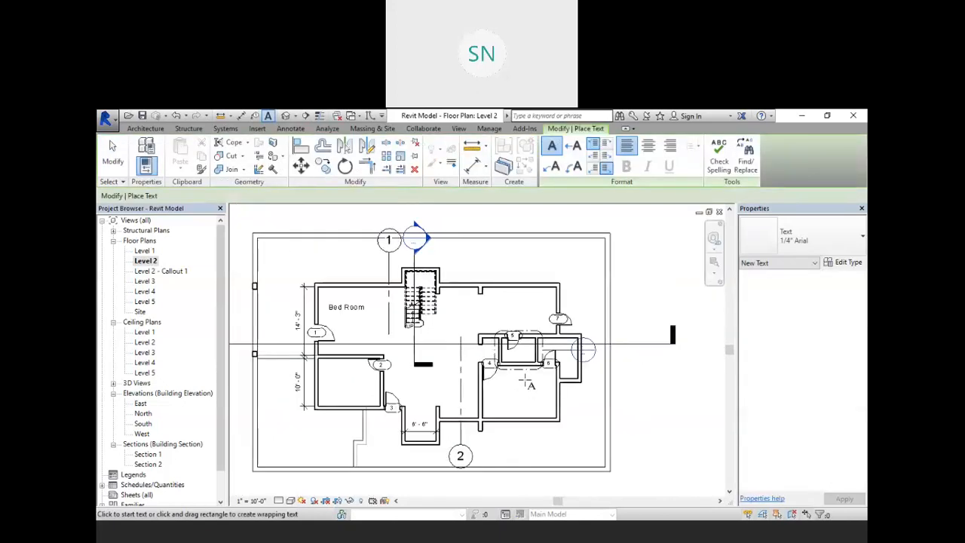
{"action": "scroll", "coordinate": [431, 337], "scroll_direction": "up", "scroll_amount": 3}
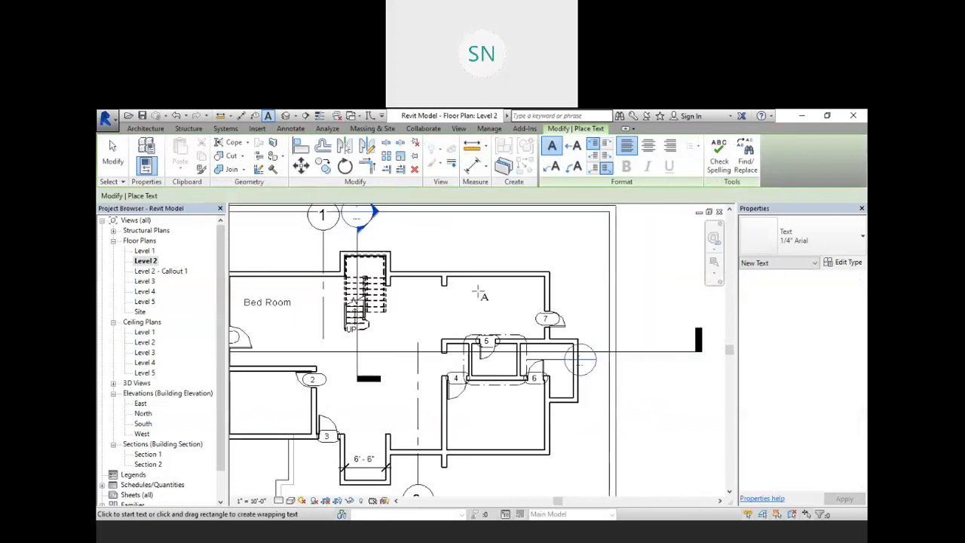
{"action": "left_click", "coordinate": [462, 312]}
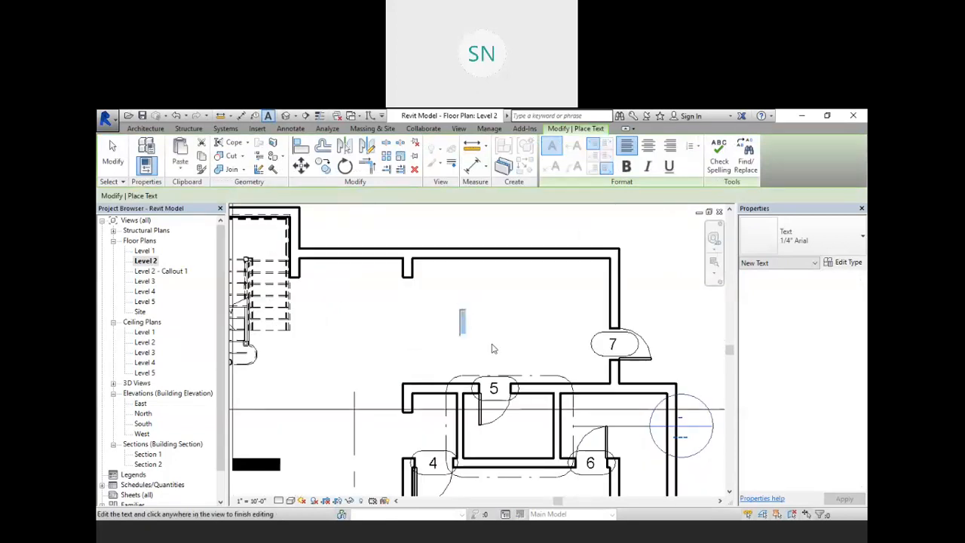
{"action": "type", "text": "Kitchen"}
{"action": "left_click", "coordinate": [625, 238]}
{"action": "scroll", "coordinate": [543, 285], "scroll_direction": "down", "scroll_amount": 3}
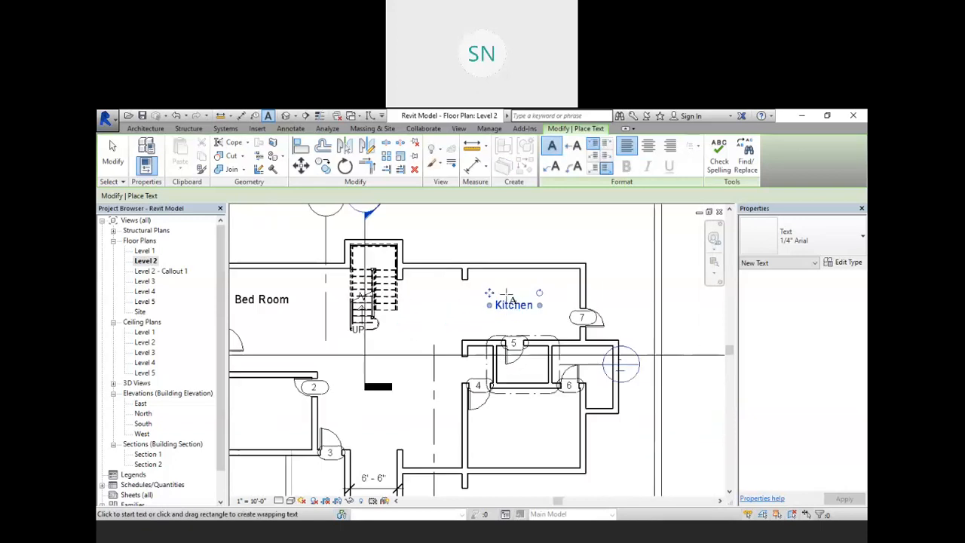
{"action": "scroll", "coordinate": [517, 388], "scroll_direction": "up", "scroll_amount": 2}
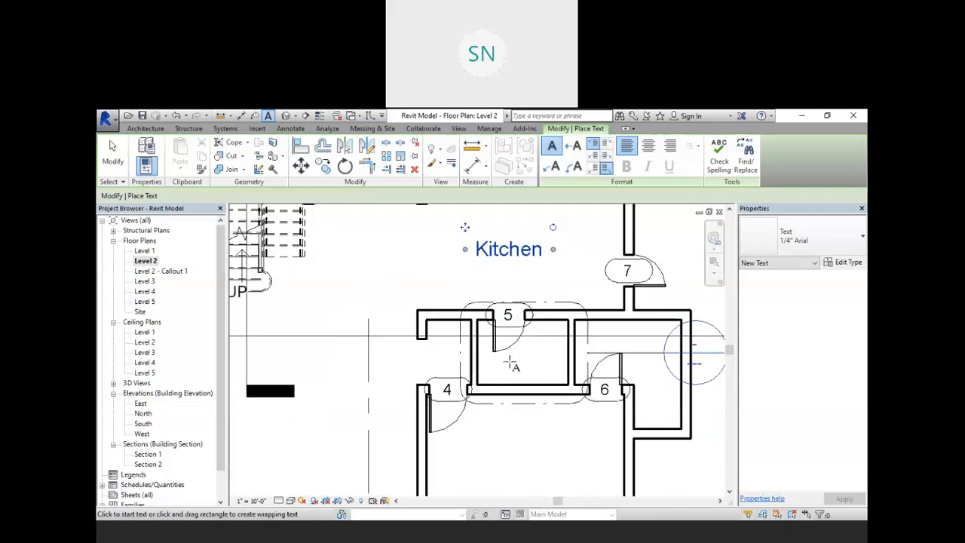
- Place a text note reading "W/C" in the small room with door 5 and end text placement
{"action": "left_click", "coordinate": [509, 362]}
{"action": "type", "text": "W"}
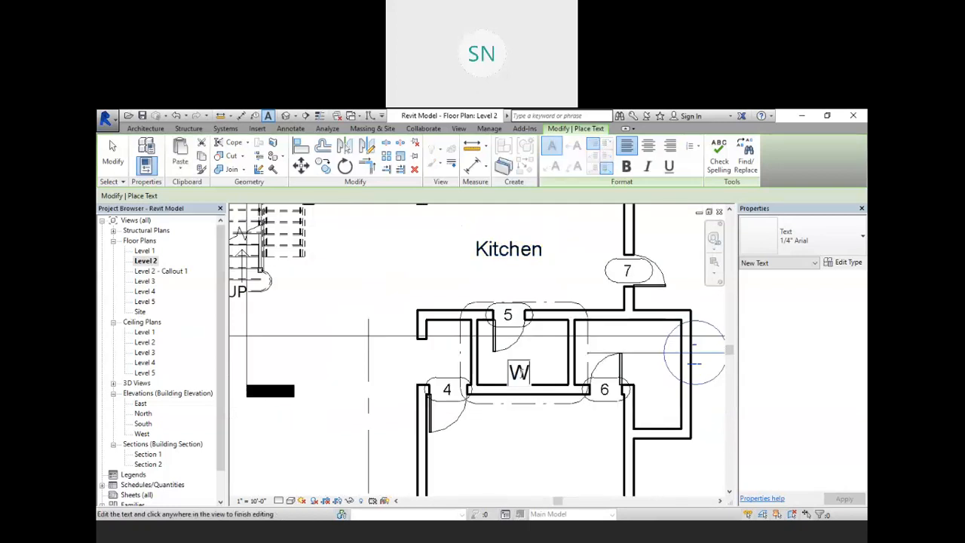
{"action": "type", "text": "/C"}
{"action": "scroll", "coordinate": [513, 346], "scroll_direction": "down", "scroll_amount": 2}
{"action": "left_click", "coordinate": [528, 403]}
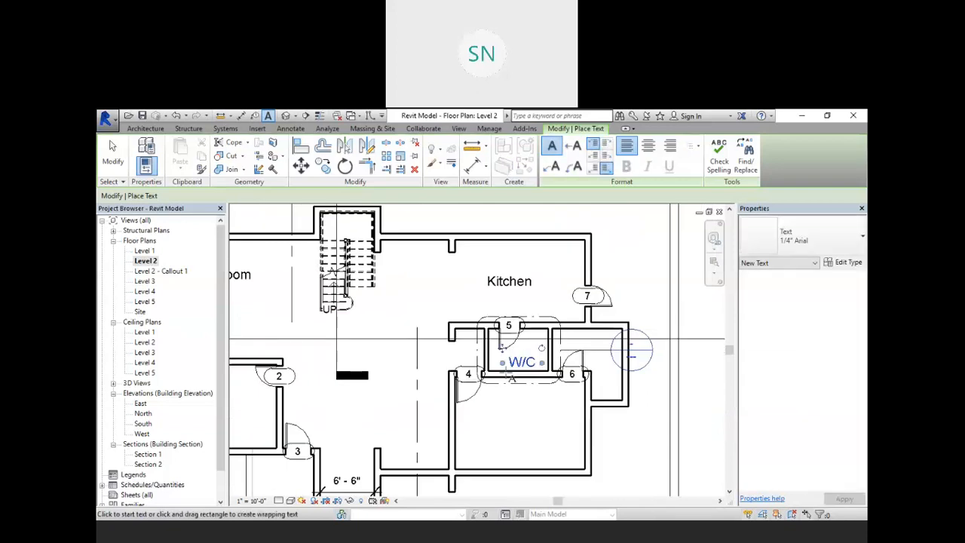
{"action": "right_click", "coordinate": [424, 333]}
{"action": "left_click", "coordinate": [445, 339]}
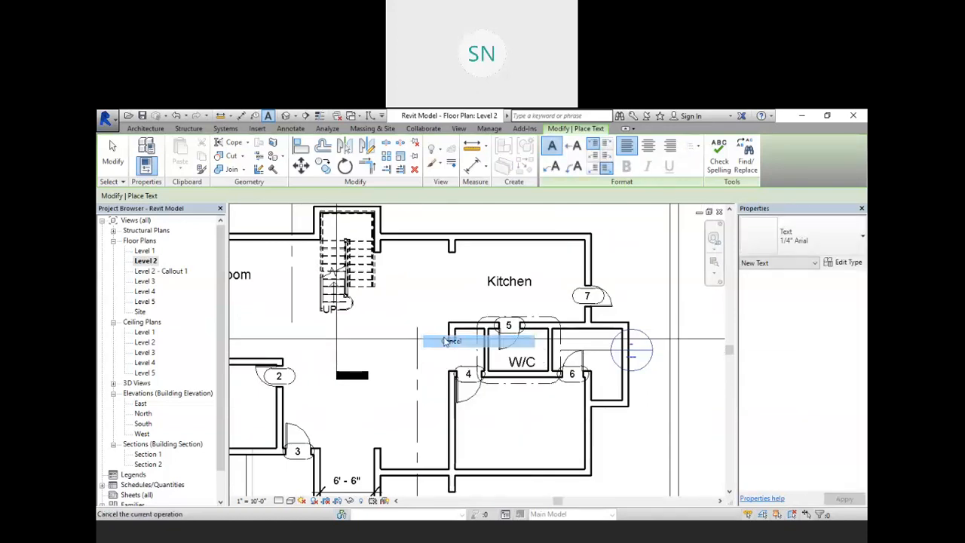
- Move the W/C note out of the small room to outside the building's exterior wall, beside door 7
{"action": "left_click", "coordinate": [511, 362]}
{"action": "left_click_drag", "start_coordinate": [503, 350], "coordinate": [646, 269]}
{"action": "scroll", "coordinate": [603, 282], "scroll_direction": "down", "scroll_amount": 3}
{"action": "scroll", "coordinate": [550, 286], "scroll_direction": "up", "scroll_amount": 4}
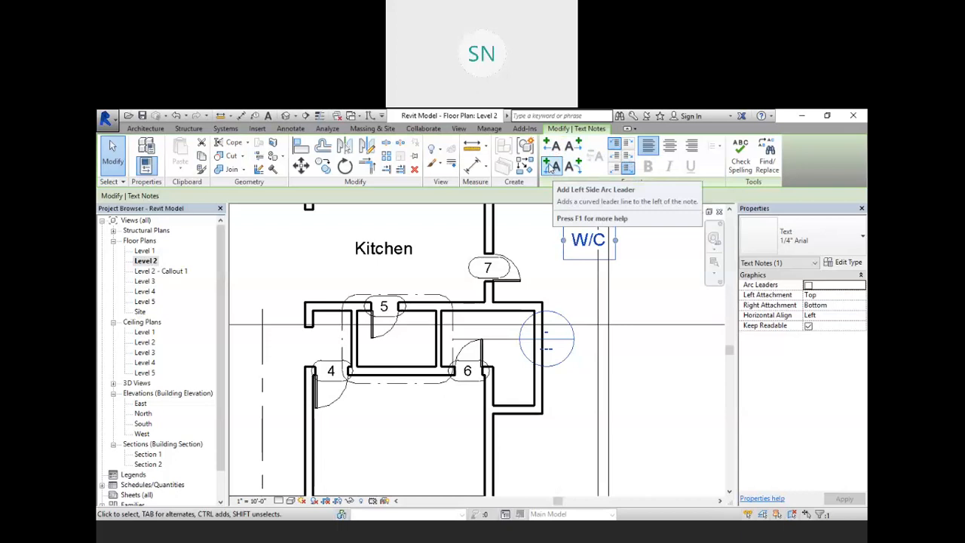
- Add two left-side arc leaders to the W/C note, pointing into the room with door 5 and the narrow room beside door 6
{"action": "left_click", "coordinate": [551, 167]}
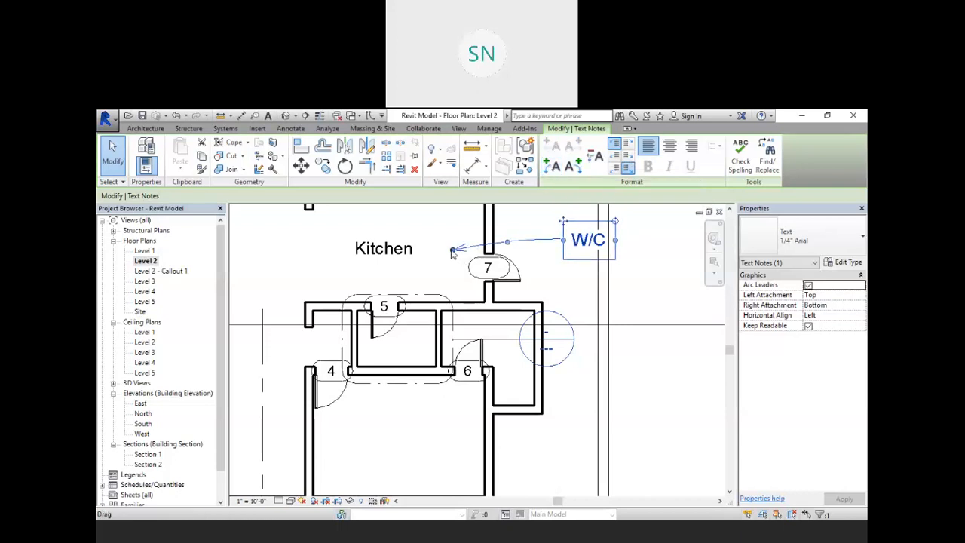
{"action": "left_click_drag", "start_coordinate": [453, 251], "coordinate": [405, 334]}
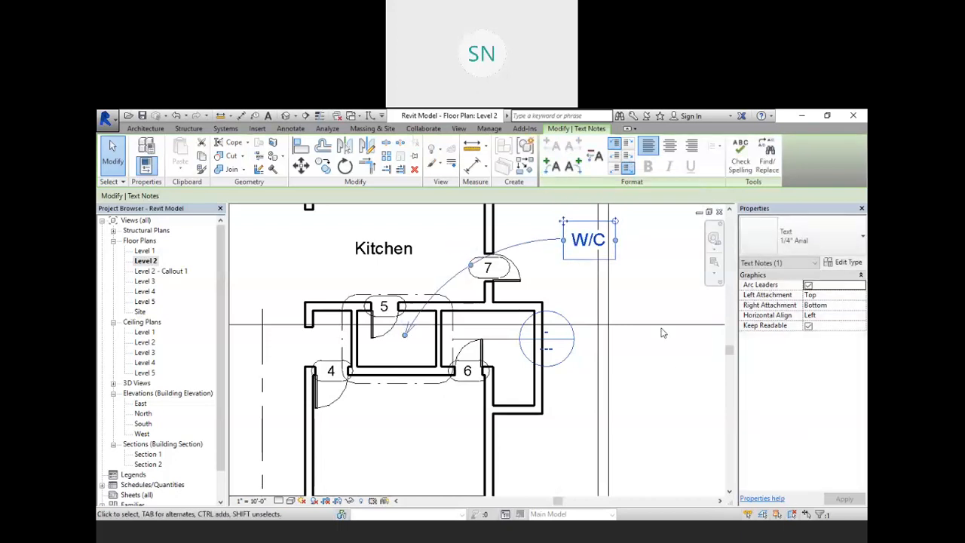
{"action": "left_click", "coordinate": [552, 167]}
{"action": "left_click_drag", "start_coordinate": [453, 262], "coordinate": [511, 363]}
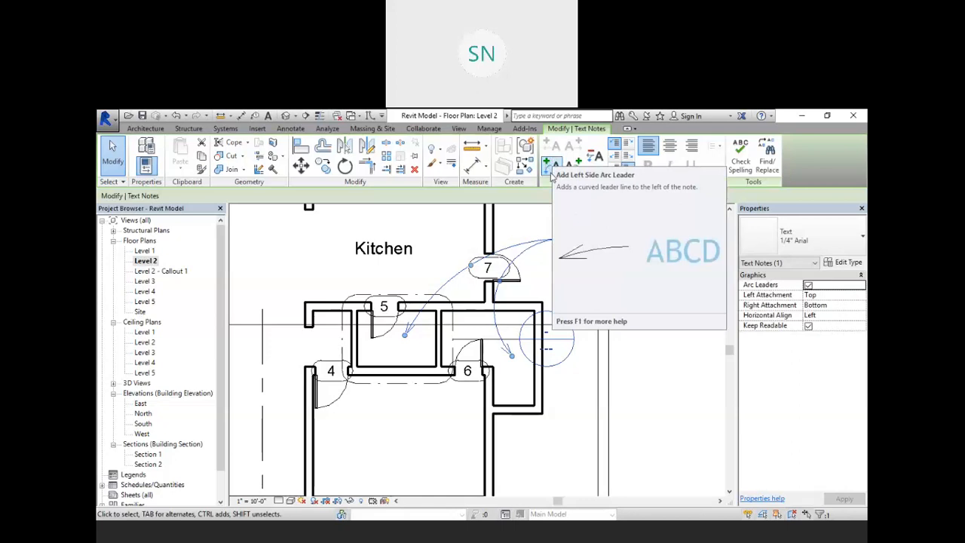
{"action": "left_click", "coordinate": [647, 278]}
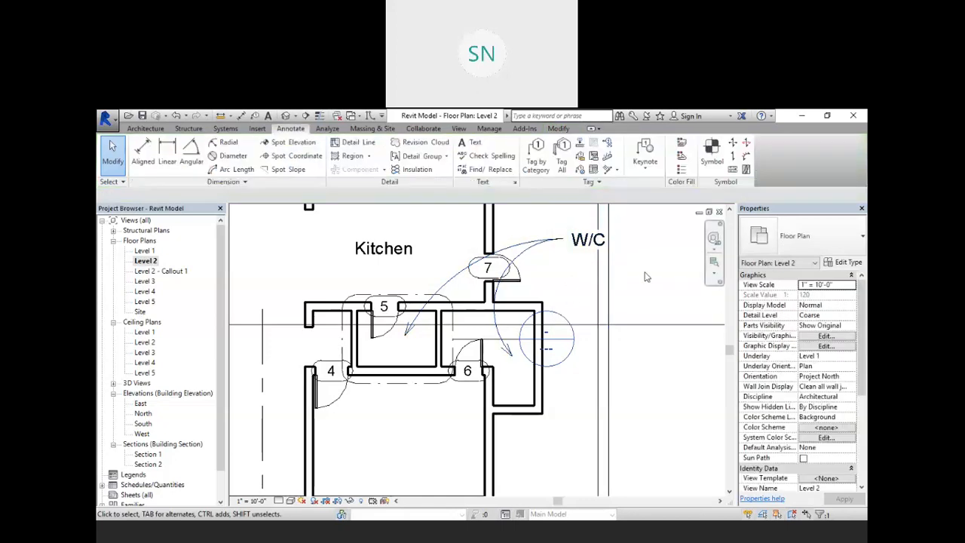
- Remove the two left-side arc leaders from the W/C note, starting with the most recent
{"action": "left_click", "coordinate": [580, 235]}
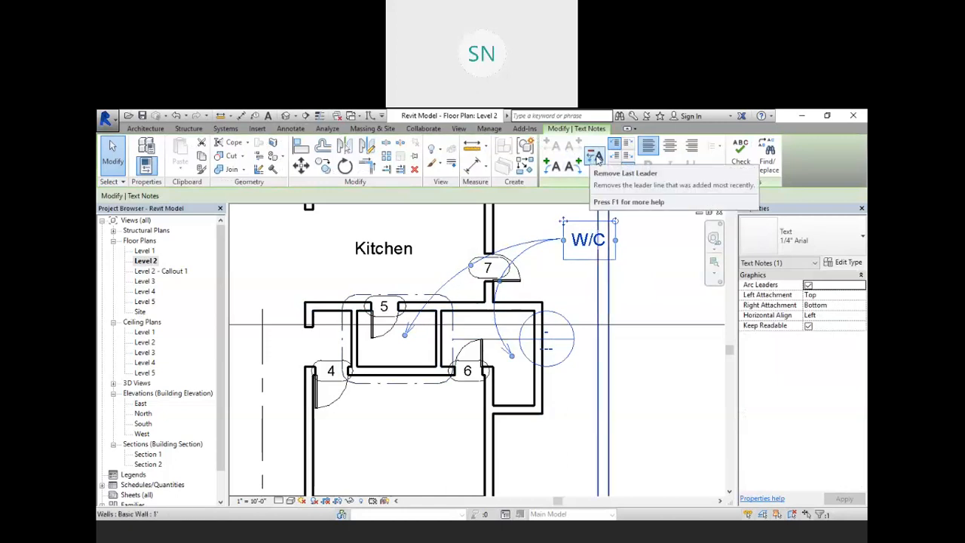
{"action": "left_click", "coordinate": [596, 157]}
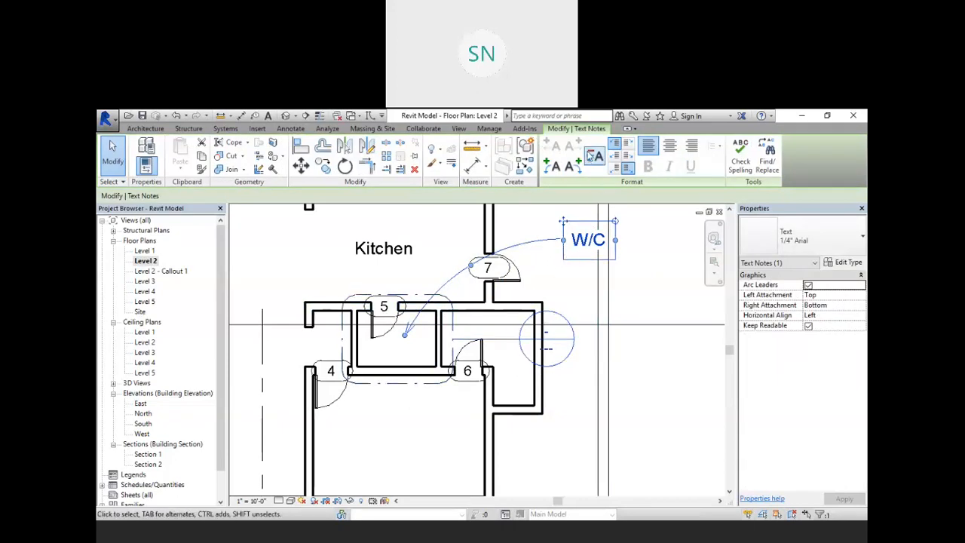
{"action": "left_click", "coordinate": [594, 155]}
- Try out several right-side arc leaders on the W/C note
{"action": "left_click", "coordinate": [574, 166]}
{"action": "left_click", "coordinate": [577, 166]}
{"action": "left_click", "coordinate": [578, 167]}
{"action": "left_click", "coordinate": [577, 167]}
{"action": "left_click", "coordinate": [578, 166]}
{"action": "left_click", "coordinate": [577, 166]}
{"action": "left_click", "coordinate": [578, 167]}
{"action": "scroll", "coordinate": [591, 325], "scroll_direction": "up", "scroll_amount": 2}
{"action": "scroll", "coordinate": [590, 324], "scroll_direction": "down", "scroll_amount": 4}
{"action": "scroll", "coordinate": [629, 271], "scroll_direction": "up", "scroll_amount": 5}
- Remove the right-side arc leaders from the W/C note one after another until none is left
{"action": "left_click", "coordinate": [595, 156]}
{"action": "left_click", "coordinate": [596, 156]}
{"action": "left_click", "coordinate": [595, 156]}
{"action": "left_click", "coordinate": [596, 156]}
{"action": "left_click", "coordinate": [596, 156]}
{"action": "left_click", "coordinate": [596, 156]}
{"action": "left_click", "coordinate": [595, 156]}
{"action": "left_click", "coordinate": [596, 156]}
{"action": "left_click", "coordinate": [596, 156]}
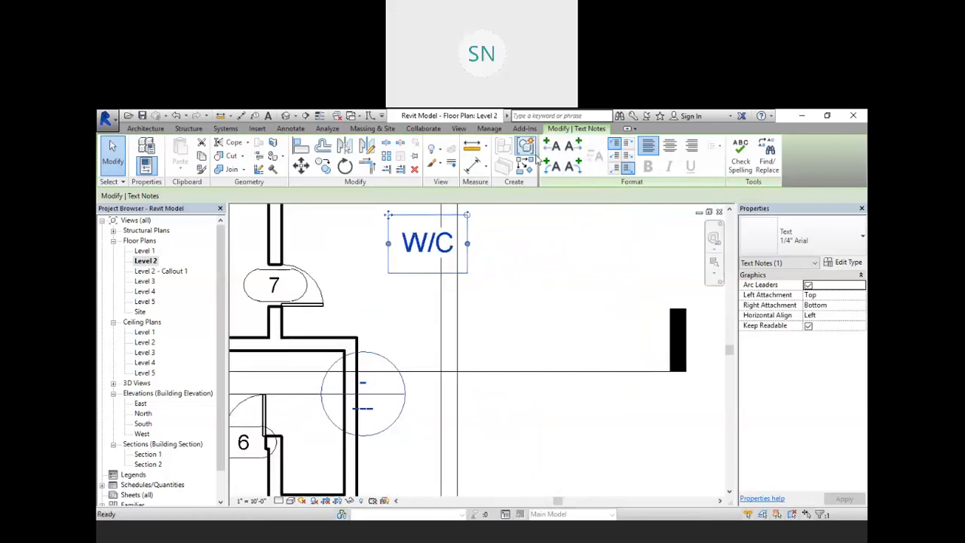
- Give the W/C note two left-side arc leaders again, one ending in the door 5 room and one in the door 6 room
{"action": "left_click", "coordinate": [546, 162]}
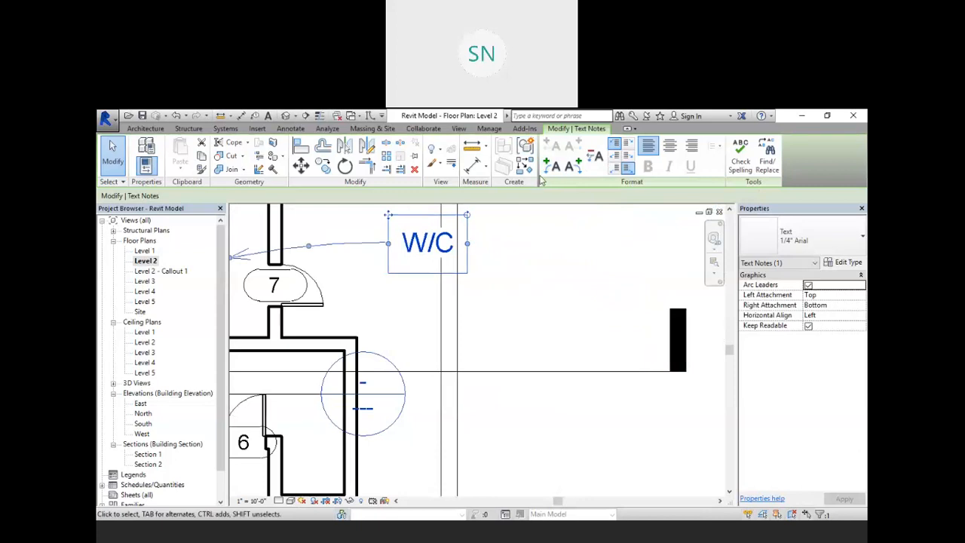
{"action": "scroll", "coordinate": [592, 230], "scroll_direction": "down", "scroll_amount": 2}
{"action": "left_click_drag", "start_coordinate": [362, 256], "coordinate": [402, 334]}
{"action": "left_click_drag", "start_coordinate": [361, 246], "coordinate": [311, 330]}
{"action": "scroll", "coordinate": [677, 229], "scroll_direction": "up", "scroll_amount": 1}
{"action": "scroll", "coordinate": [585, 258], "scroll_direction": "down", "scroll_amount": 5}
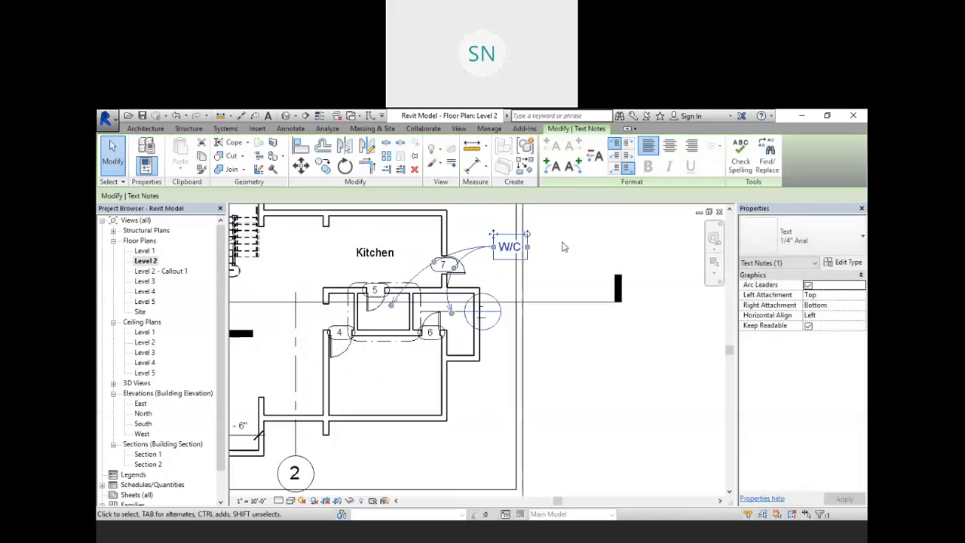
- Open the Level 3 floor plan and examine its room layout
{"action": "scroll", "coordinate": [408, 263], "scroll_direction": "up", "scroll_amount": 2}
{"action": "scroll", "coordinate": [423, 283], "scroll_direction": "down", "scroll_amount": 3}
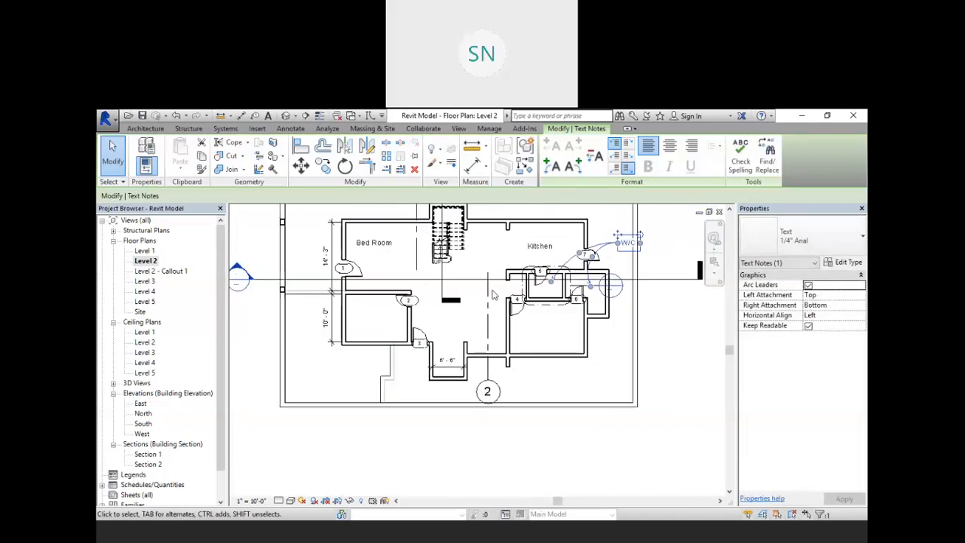
{"action": "scroll", "coordinate": [439, 301], "scroll_direction": "up", "scroll_amount": 1}
{"action": "scroll", "coordinate": [464, 307], "scroll_direction": "down", "scroll_amount": 1}
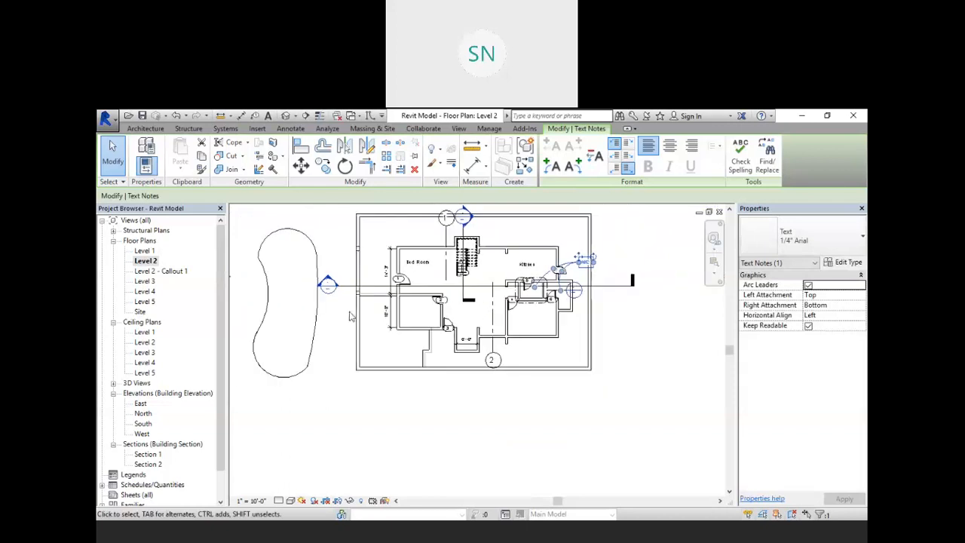
{"action": "double_click", "coordinate": [143, 281]}
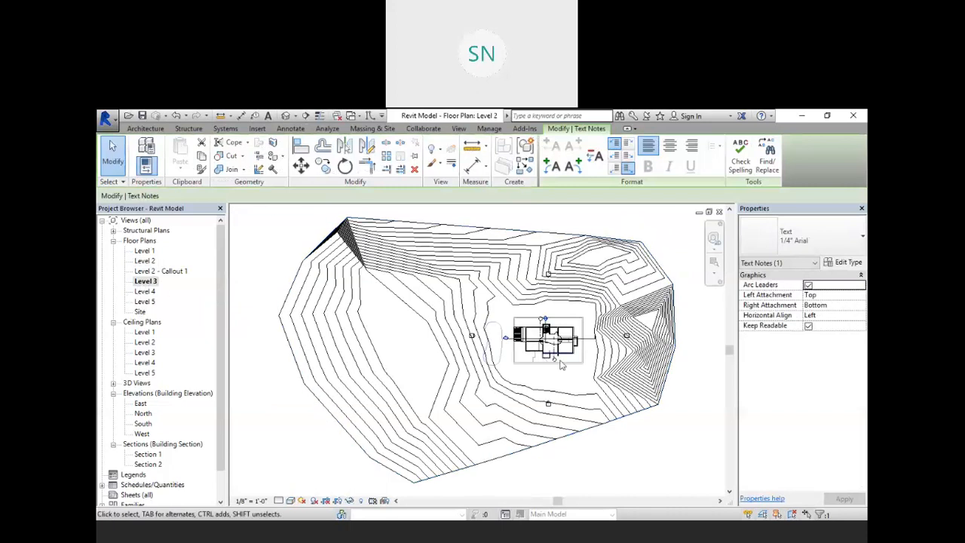
{"action": "scroll", "coordinate": [563, 362], "scroll_direction": "up", "scroll_amount": 5}
{"action": "scroll", "coordinate": [566, 337], "scroll_direction": "up", "scroll_amount": 3}
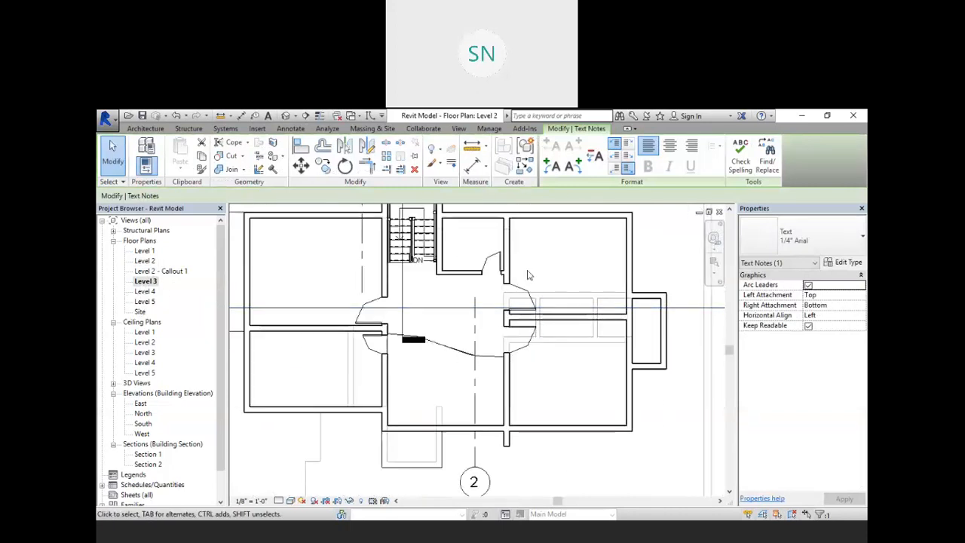
{"action": "scroll", "coordinate": [527, 328], "scroll_direction": "down", "scroll_amount": 1}
{"action": "scroll", "coordinate": [520, 326], "scroll_direction": "up", "scroll_amount": 1}
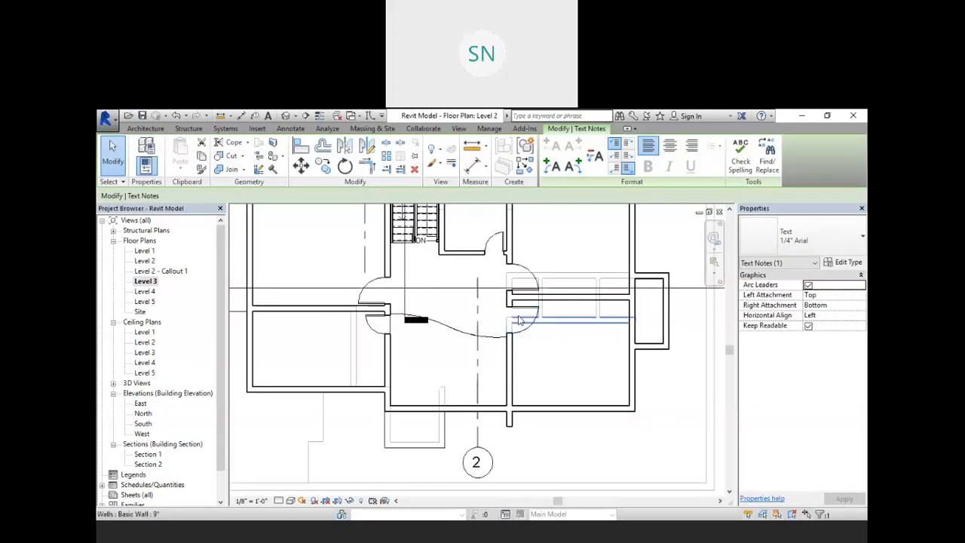
{"action": "scroll", "coordinate": [521, 326], "scroll_direction": "down", "scroll_amount": 1}
{"action": "scroll", "coordinate": [590, 236], "scroll_direction": "down", "scroll_amount": 1}
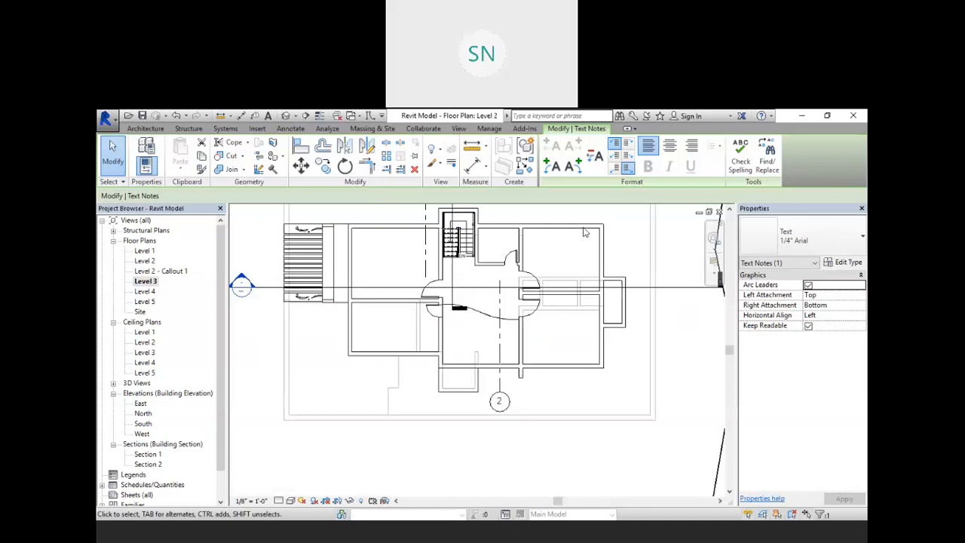
{"action": "scroll", "coordinate": [585, 233], "scroll_direction": "up", "scroll_amount": 1}
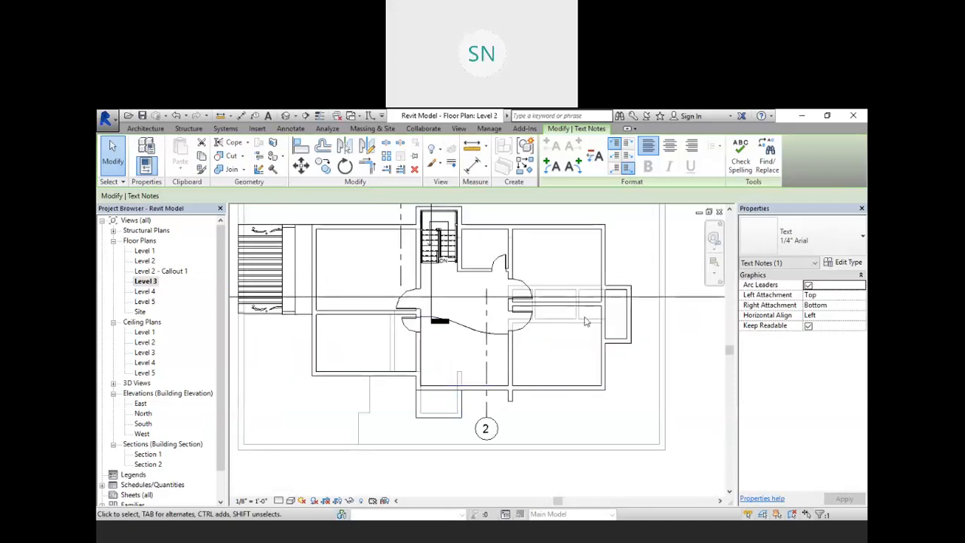
{"action": "scroll", "coordinate": [434, 362], "scroll_direction": "down", "scroll_amount": 1}
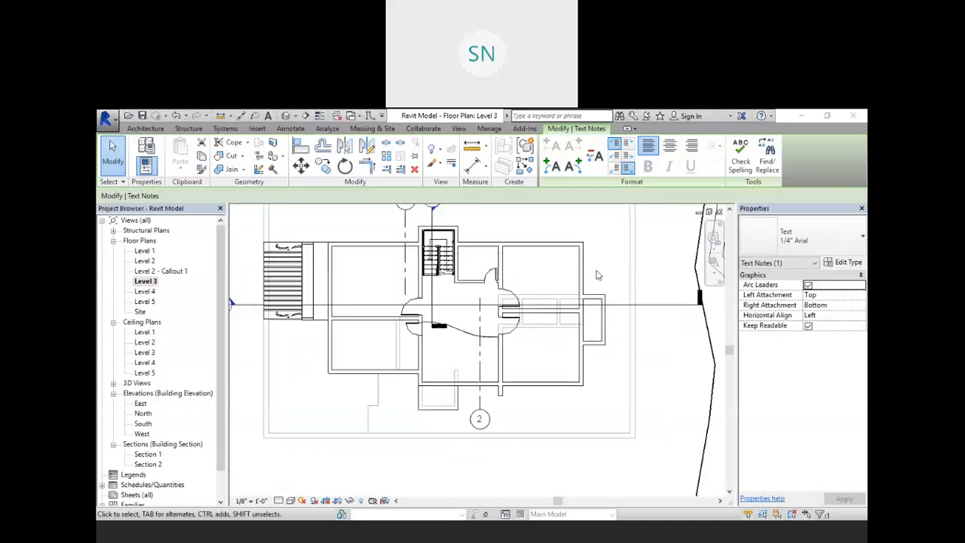
{"action": "scroll", "coordinate": [596, 273], "scroll_direction": "up", "scroll_amount": 1}
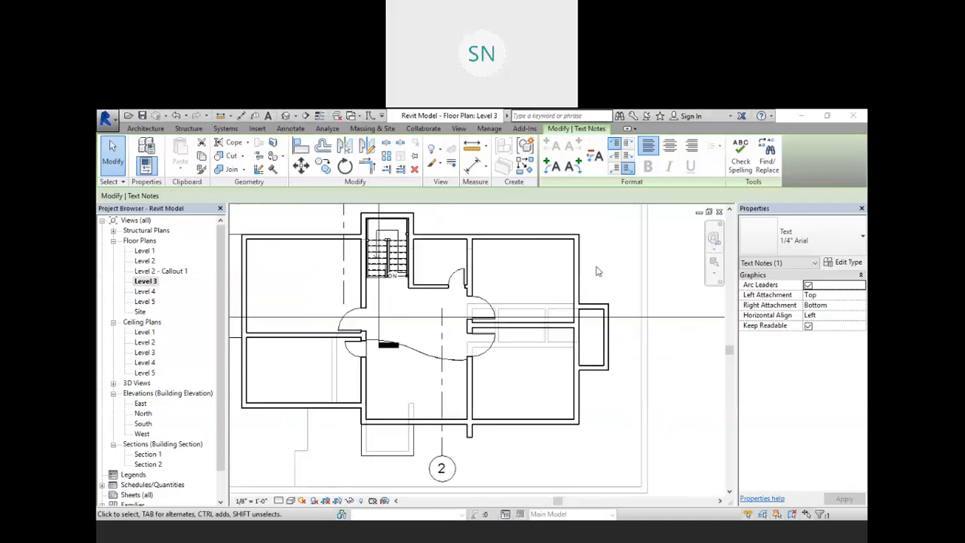
- Create a Rentable area plan for Level 3, without automatic area boundary lines on the external walls
{"action": "left_click", "coordinate": [154, 130]}
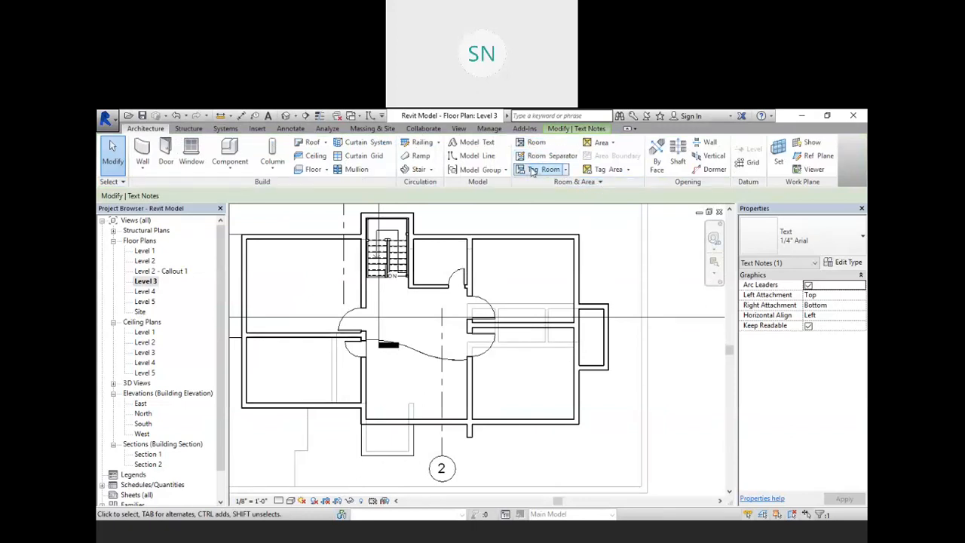
{"action": "left_click", "coordinate": [614, 143]}
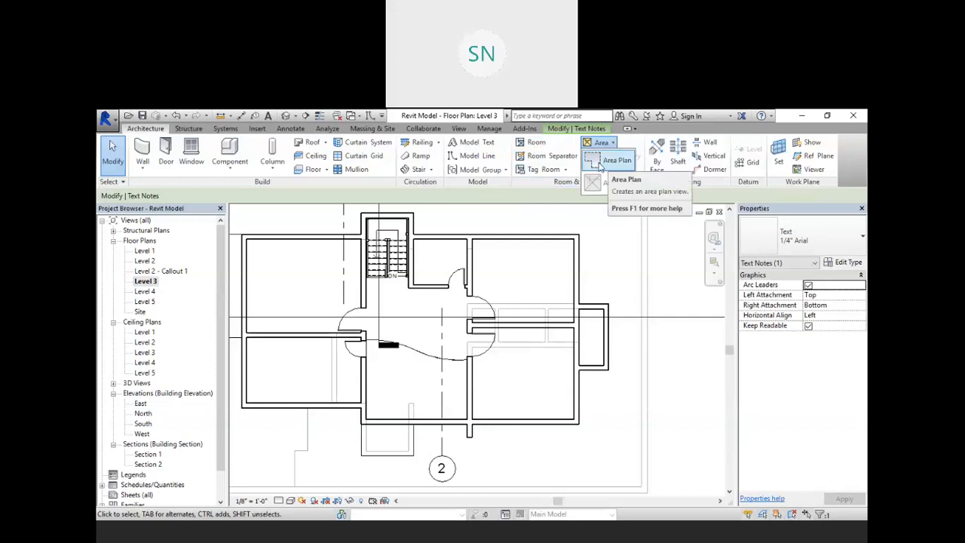
{"action": "left_click", "coordinate": [617, 162]}
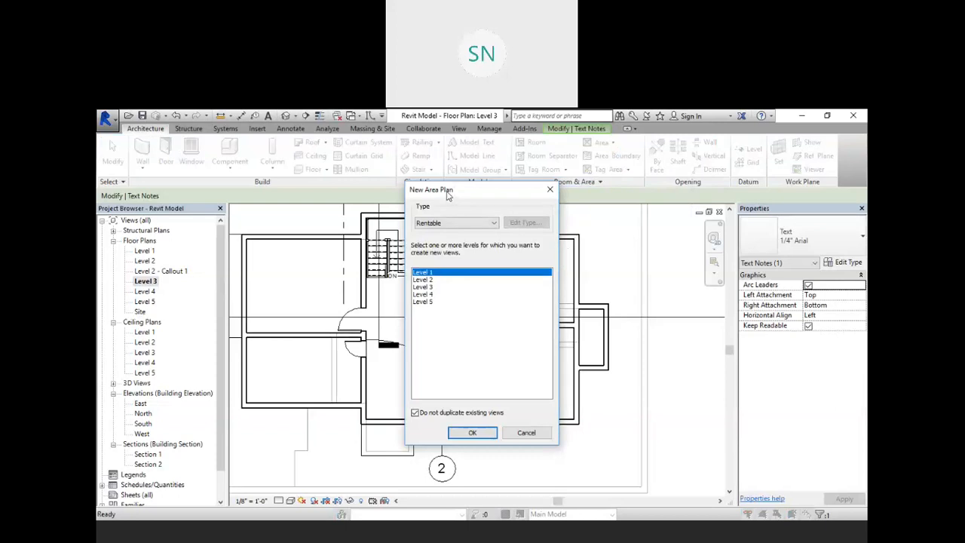
{"action": "left_click", "coordinate": [435, 260]}
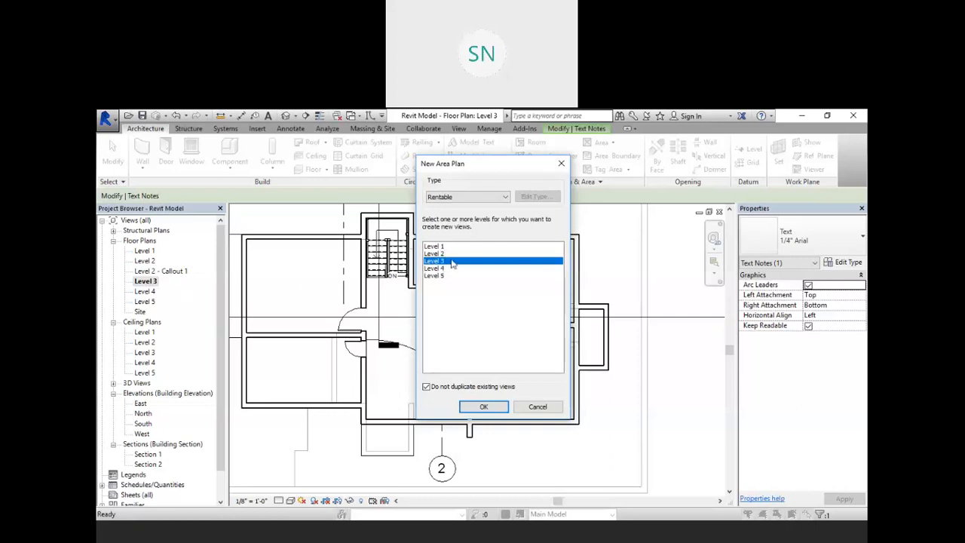
{"action": "left_click", "coordinate": [484, 406]}
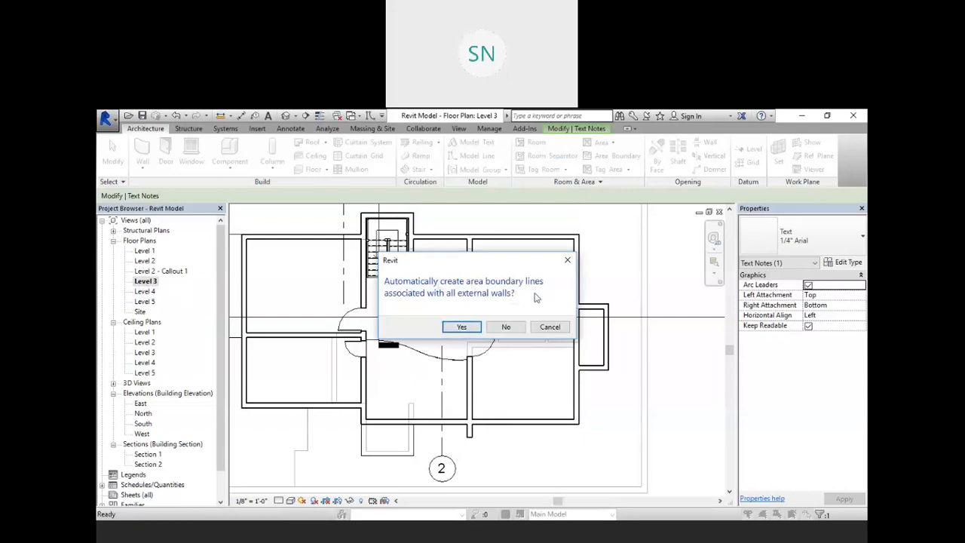
{"action": "left_click", "coordinate": [505, 329]}
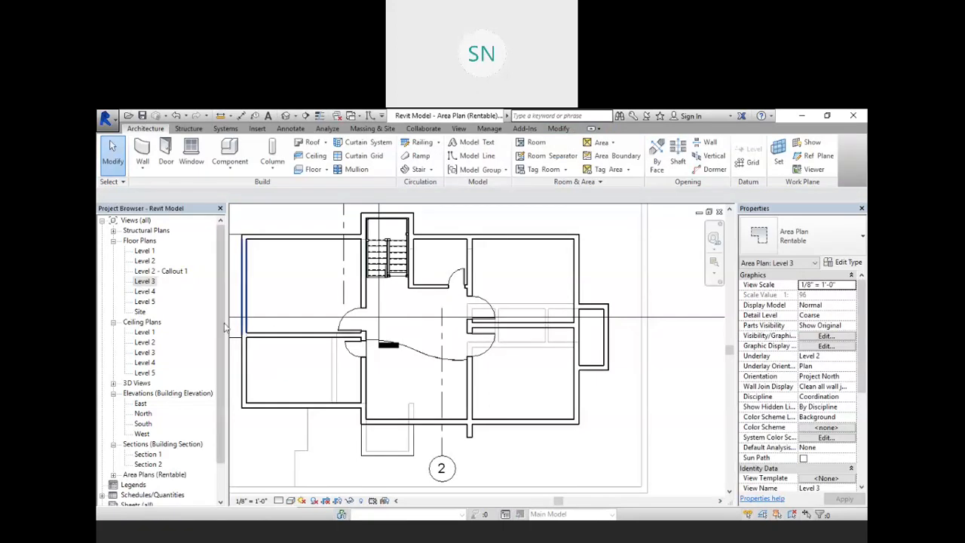
- Locate Level 3 among the rentable area plans and inspect that view
{"action": "left_click_drag", "start_coordinate": [218, 269], "coordinate": [241, 343]}
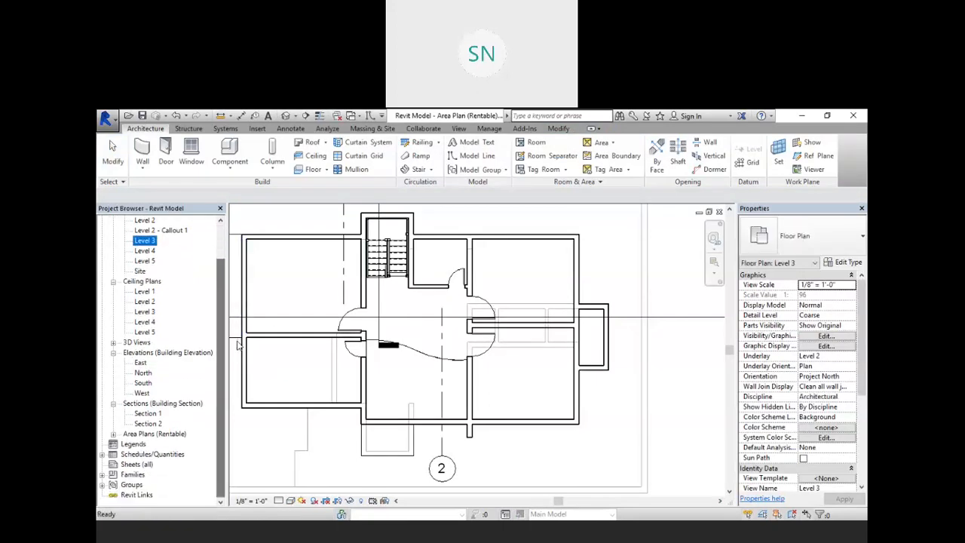
{"action": "left_click", "coordinate": [113, 434]}
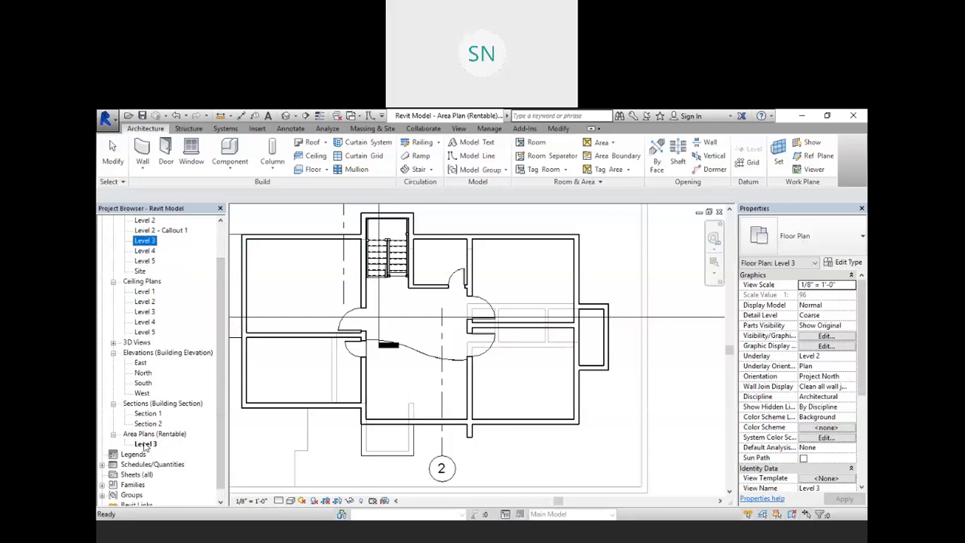
{"action": "left_click", "coordinate": [144, 444]}
{"action": "scroll", "coordinate": [392, 324], "scroll_direction": "down", "scroll_amount": 3}
{"action": "scroll", "coordinate": [338, 292], "scroll_direction": "up", "scroll_amount": 5}
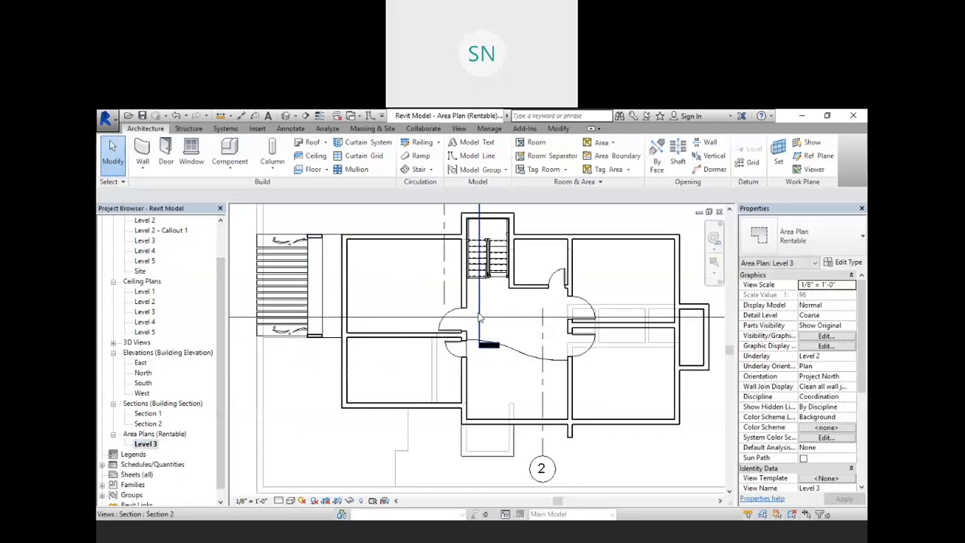
{"action": "scroll", "coordinate": [188, 264], "scroll_direction": "up", "scroll_amount": 2}
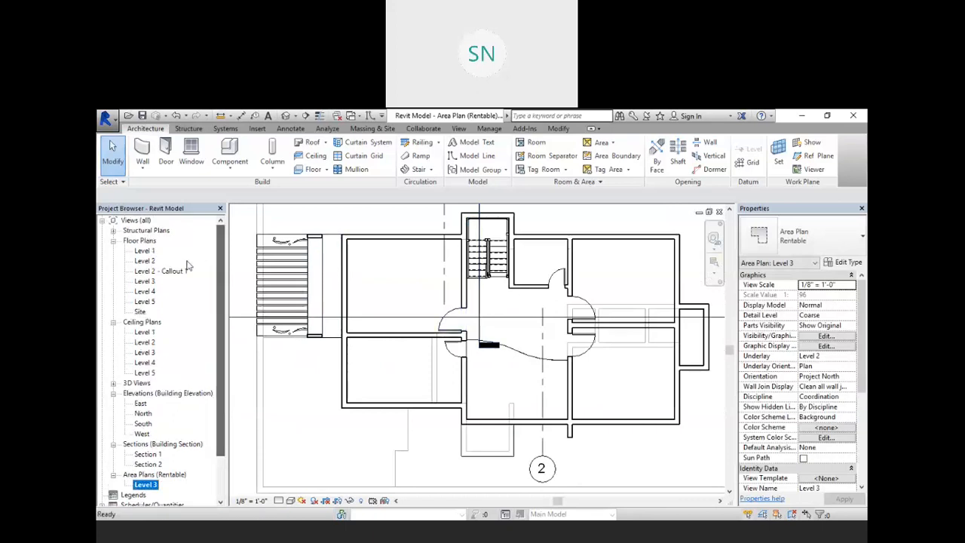
- Compare the Level 3 floor plan with the Level 3 rentable area plan, ending in the area plan
{"action": "double_click", "coordinate": [145, 281]}
{"action": "scroll", "coordinate": [224, 293], "scroll_direction": "down", "scroll_amount": 2}
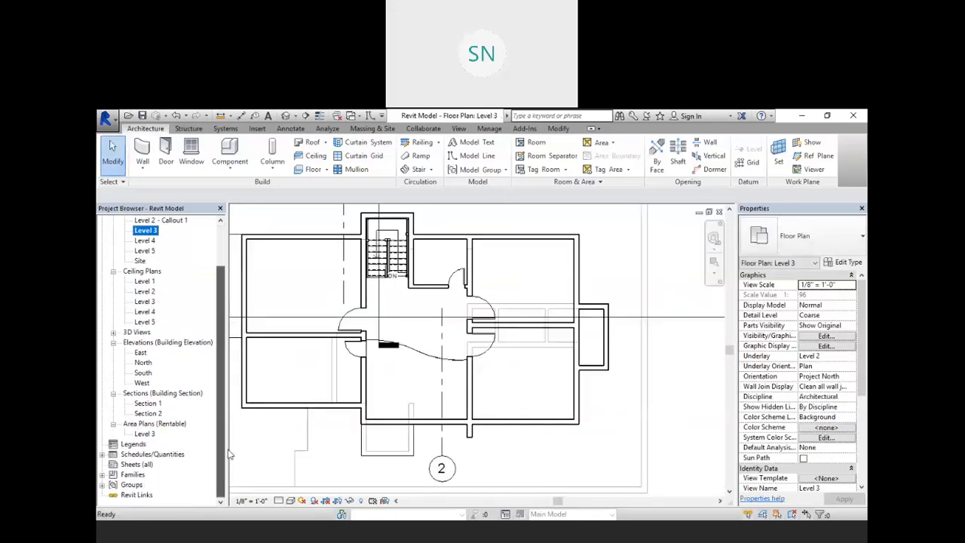
{"action": "double_click", "coordinate": [145, 434]}
{"action": "scroll", "coordinate": [429, 383], "scroll_direction": "down", "scroll_amount": 2}
{"action": "scroll", "coordinate": [430, 383], "scroll_direction": "up", "scroll_amount": 4}
{"action": "scroll", "coordinate": [426, 383], "scroll_direction": "up", "scroll_amount": 1}
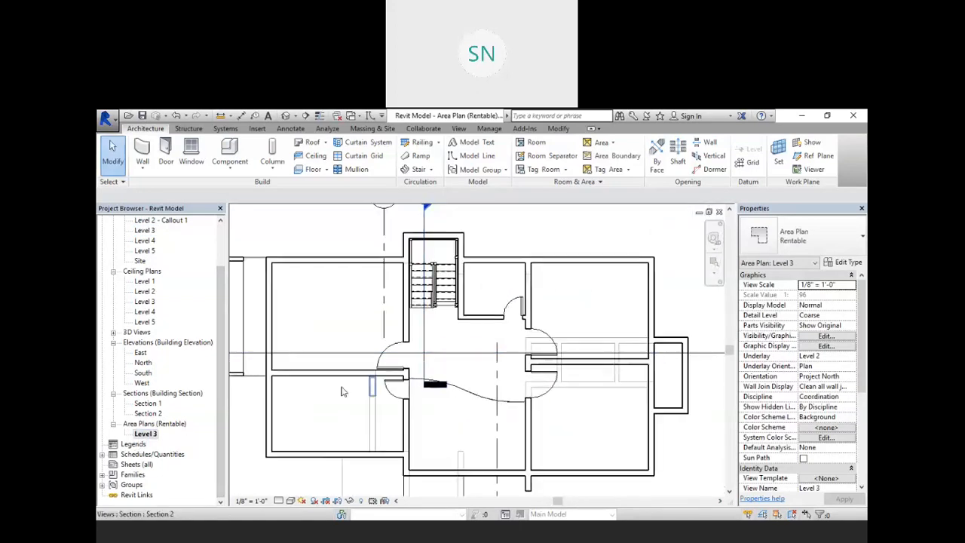
{"action": "scroll", "coordinate": [438, 338], "scroll_direction": "down", "scroll_amount": 1}
{"action": "scroll", "coordinate": [334, 349], "scroll_direction": "up", "scroll_amount": 1}
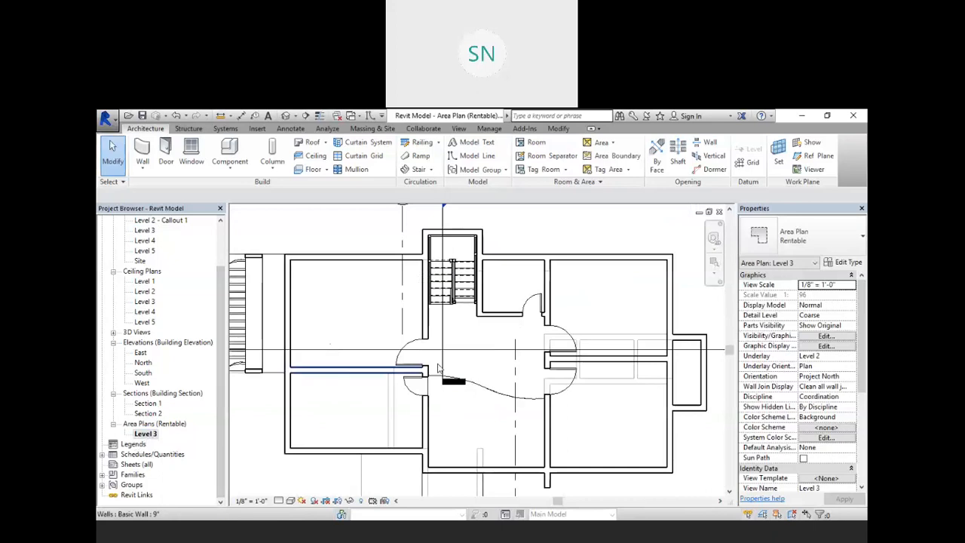
- Draw rectangular area boundaries along the inner wall faces of the northwest and northeast rooms, with Apply Area Rules on
{"action": "left_click", "coordinate": [611, 156]}
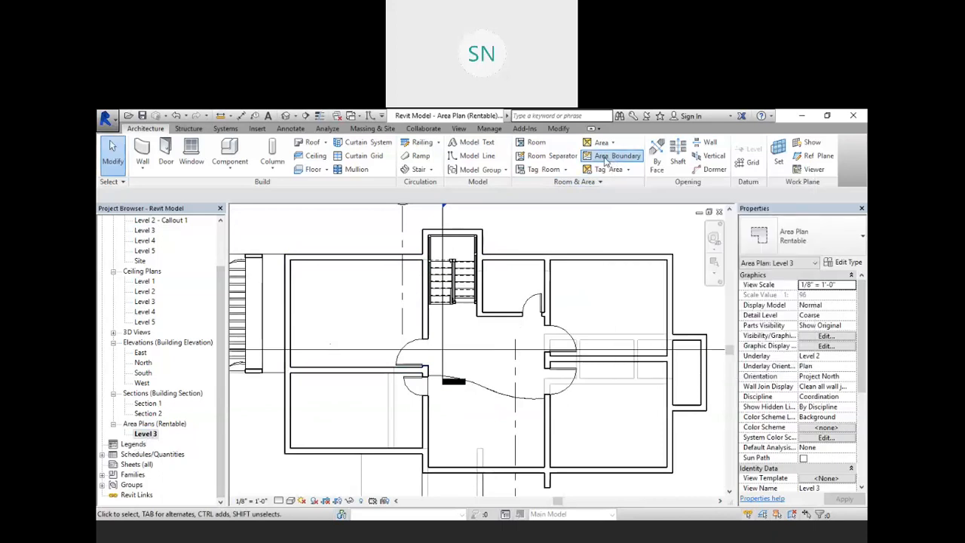
{"action": "left_click", "coordinate": [559, 145]}
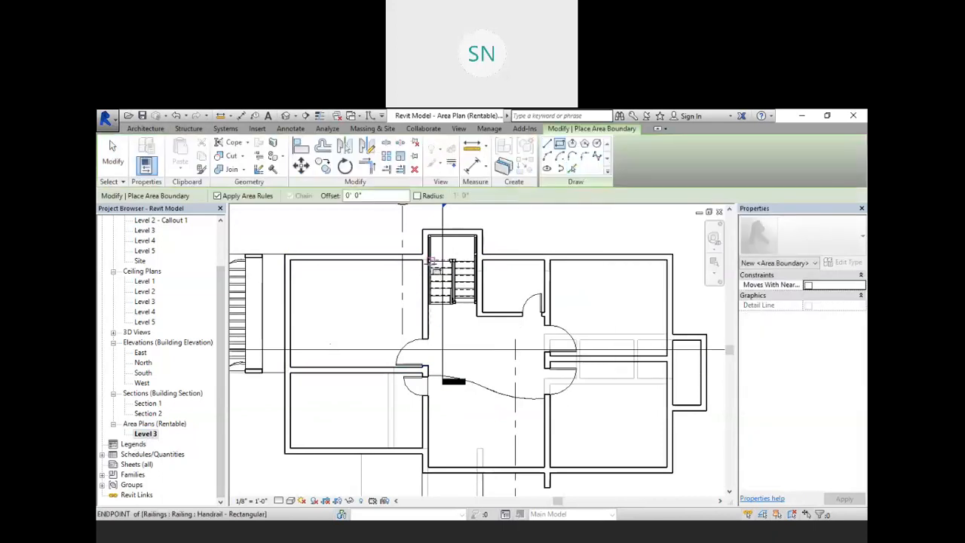
{"action": "left_click", "coordinate": [422, 260]}
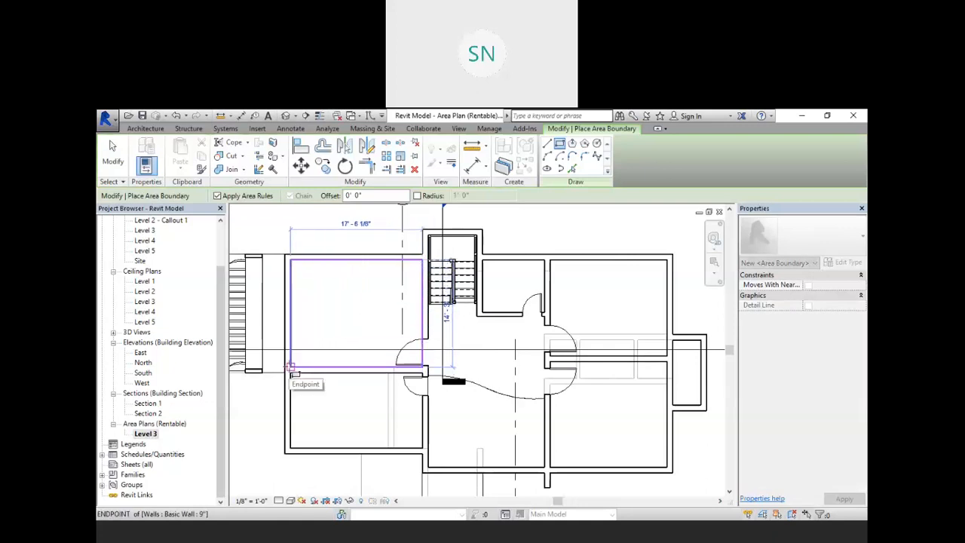
{"action": "left_click", "coordinate": [291, 368]}
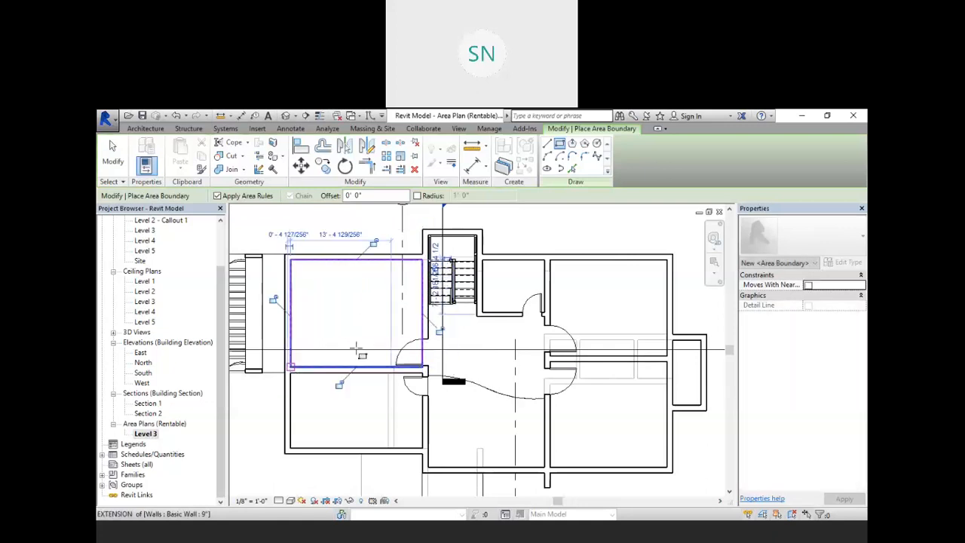
{"action": "left_click", "coordinate": [552, 259]}
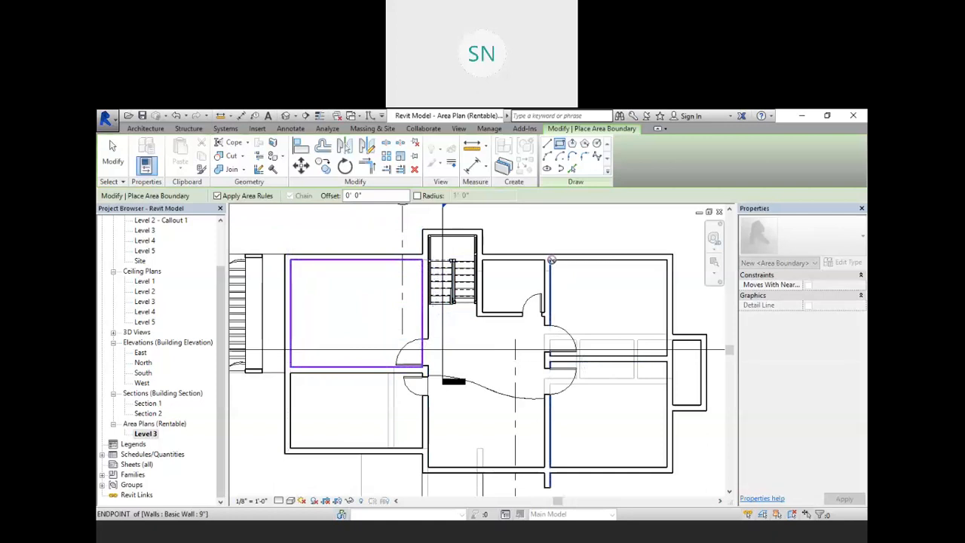
{"action": "left_click", "coordinate": [667, 354]}
- Draw rectangular area boundaries inside the small projecting room on the east side and inside the southeast room
{"action": "scroll", "coordinate": [663, 352], "scroll_direction": "down", "scroll_amount": 2}
{"action": "scroll", "coordinate": [661, 352], "scroll_direction": "up", "scroll_amount": 5}
{"action": "left_click", "coordinate": [586, 230]}
{"action": "left_click", "coordinate": [644, 362]}
{"action": "scroll", "coordinate": [641, 362], "scroll_direction": "down", "scroll_amount": 2}
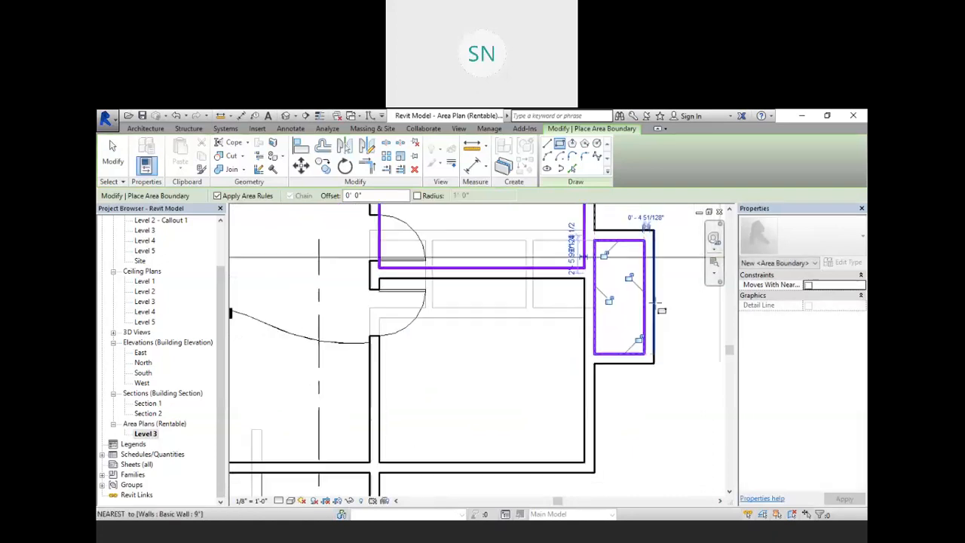
{"action": "left_click", "coordinate": [609, 411]}
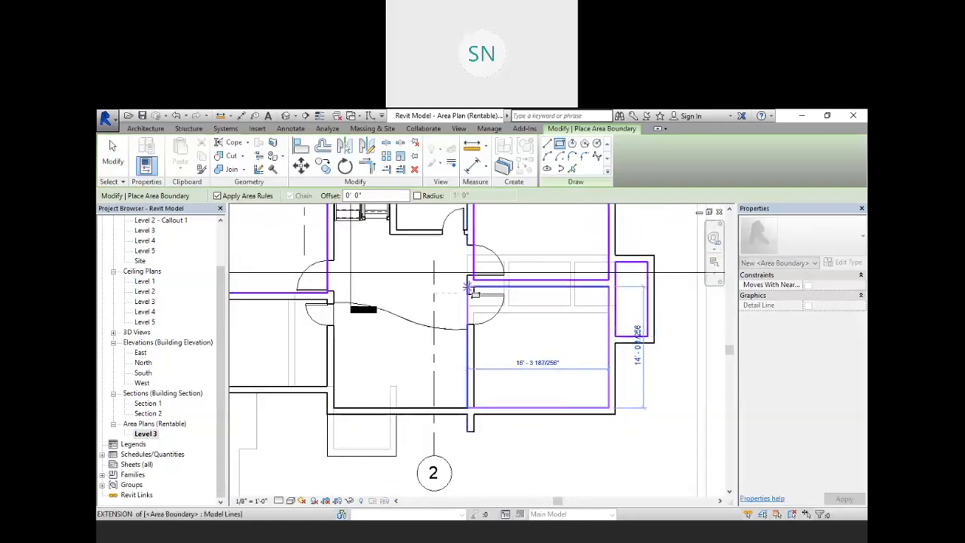
{"action": "left_click", "coordinate": [474, 286]}
- Draw a rectangular area boundary along the inner wall faces of the southwest room
{"action": "scroll", "coordinate": [523, 297], "scroll_direction": "down", "scroll_amount": 2}
{"action": "scroll", "coordinate": [343, 323], "scroll_direction": "up", "scroll_amount": 4}
{"action": "left_click", "coordinate": [424, 287]}
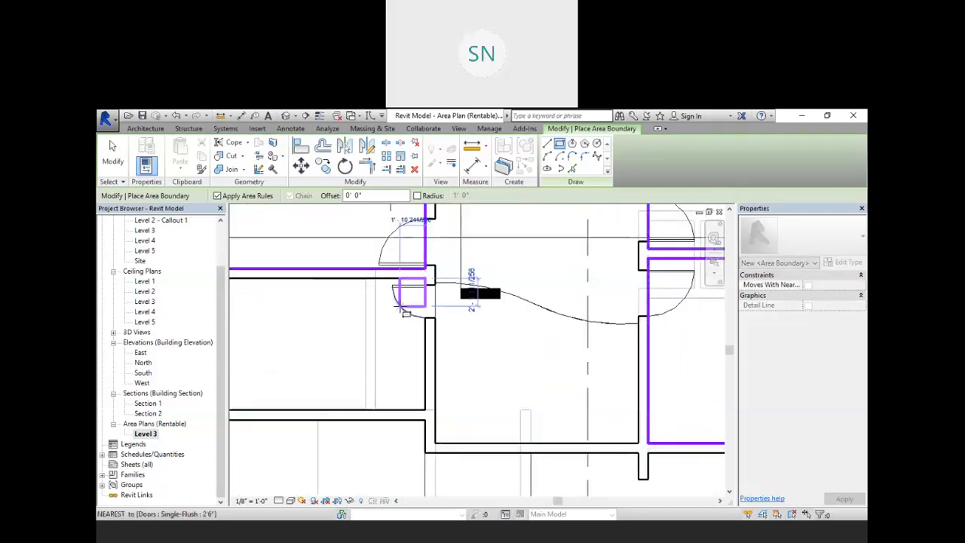
{"action": "scroll", "coordinate": [425, 287], "scroll_direction": "down", "scroll_amount": 2}
{"action": "left_click", "coordinate": [292, 360]}
- Draw chained straight area boundary lines up the central hall's east wall from the curved floor edge and west along the small room's outer wall
{"action": "scroll", "coordinate": [490, 350], "scroll_direction": "up", "scroll_amount": 1}
{"action": "scroll", "coordinate": [490, 351], "scroll_direction": "down", "scroll_amount": 2}
{"action": "scroll", "coordinate": [490, 351], "scroll_direction": "down", "scroll_amount": 1}
{"action": "scroll", "coordinate": [507, 262], "scroll_direction": "up", "scroll_amount": 2}
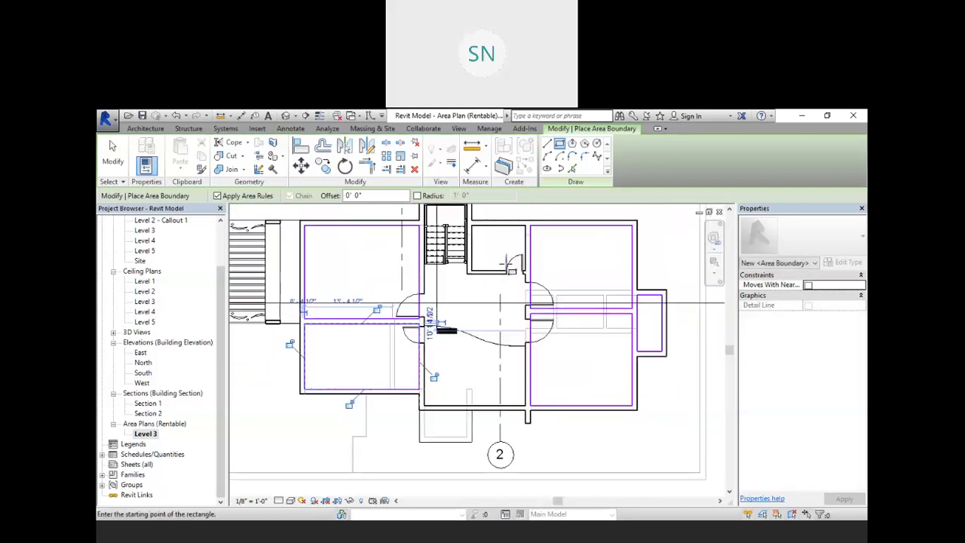
{"action": "scroll", "coordinate": [506, 263], "scroll_direction": "up", "scroll_amount": 1}
{"action": "left_click", "coordinate": [548, 143]}
{"action": "scroll", "coordinate": [499, 319], "scroll_direction": "down", "scroll_amount": 2}
{"action": "scroll", "coordinate": [521, 258], "scroll_direction": "up", "scroll_amount": 1}
{"action": "scroll", "coordinate": [527, 311], "scroll_direction": "up", "scroll_amount": 2}
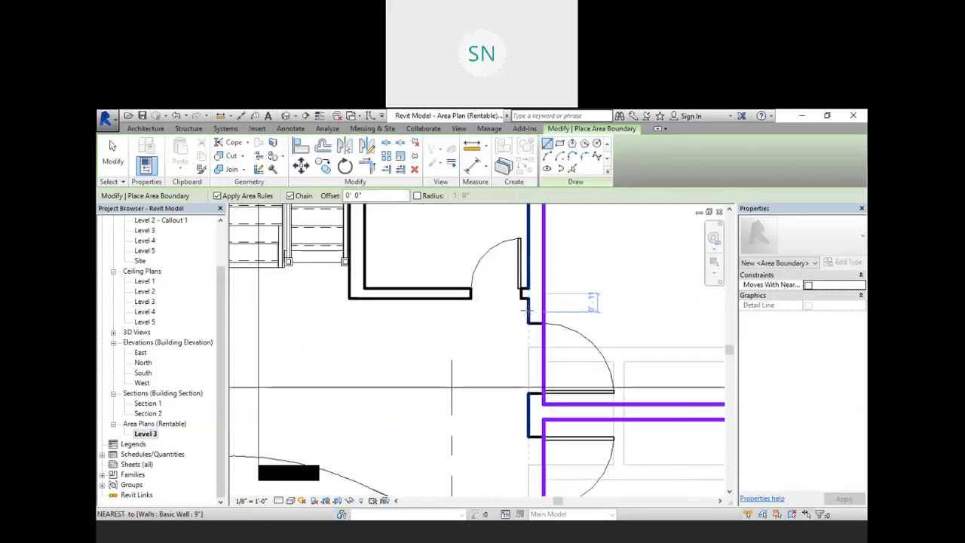
{"action": "scroll", "coordinate": [507, 431], "scroll_direction": "down", "scroll_amount": 2}
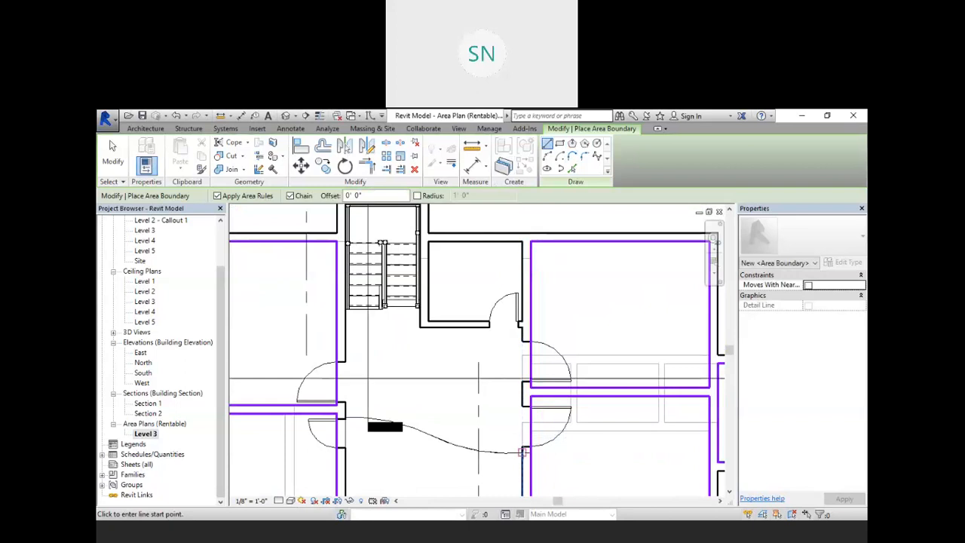
{"action": "left_click", "coordinate": [522, 453]}
{"action": "left_click", "coordinate": [522, 326]}
{"action": "left_click", "coordinate": [419, 325]}
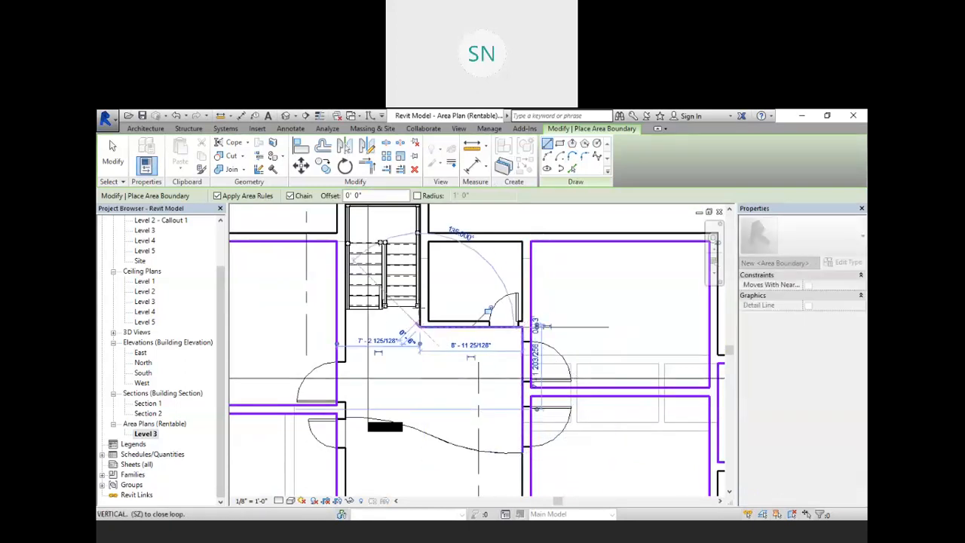
- Continue the hall boundary up 1'-6" to the stair, across the stair's edge and down the west wall to the curved floor edge
{"action": "scroll", "coordinate": [417, 307], "scroll_direction": "up", "scroll_amount": 1}
{"action": "scroll", "coordinate": [417, 308], "scroll_direction": "up", "scroll_amount": 2}
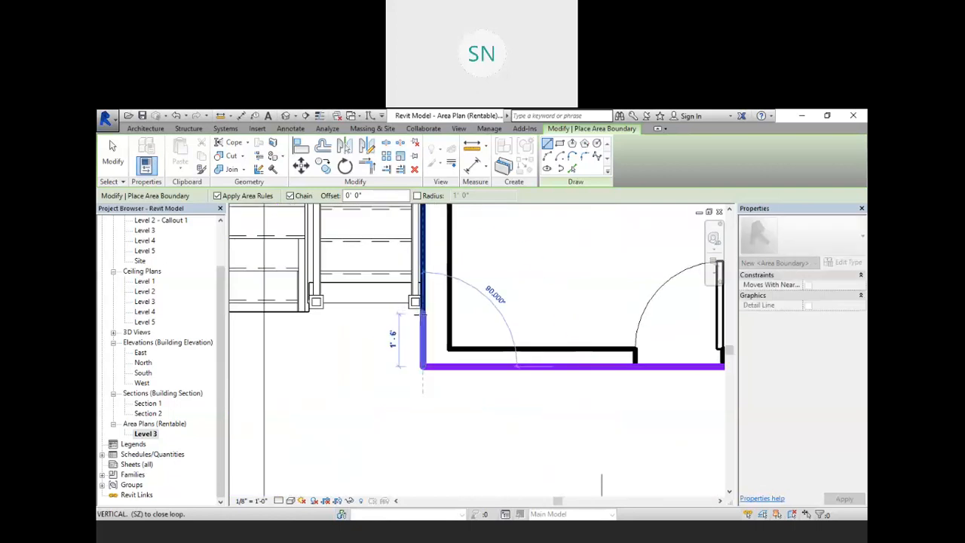
{"action": "left_click", "coordinate": [422, 310]}
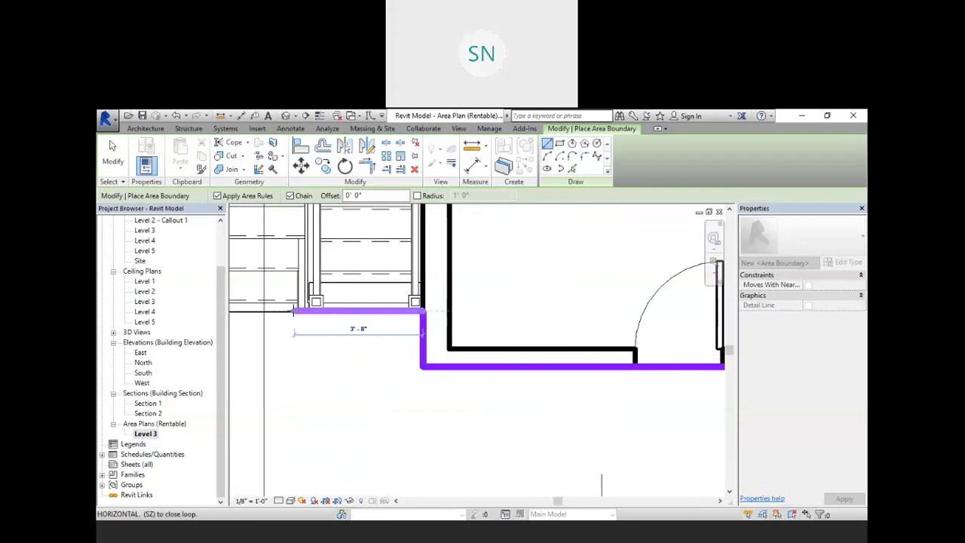
{"action": "scroll", "coordinate": [294, 312], "scroll_direction": "down", "scroll_amount": 2}
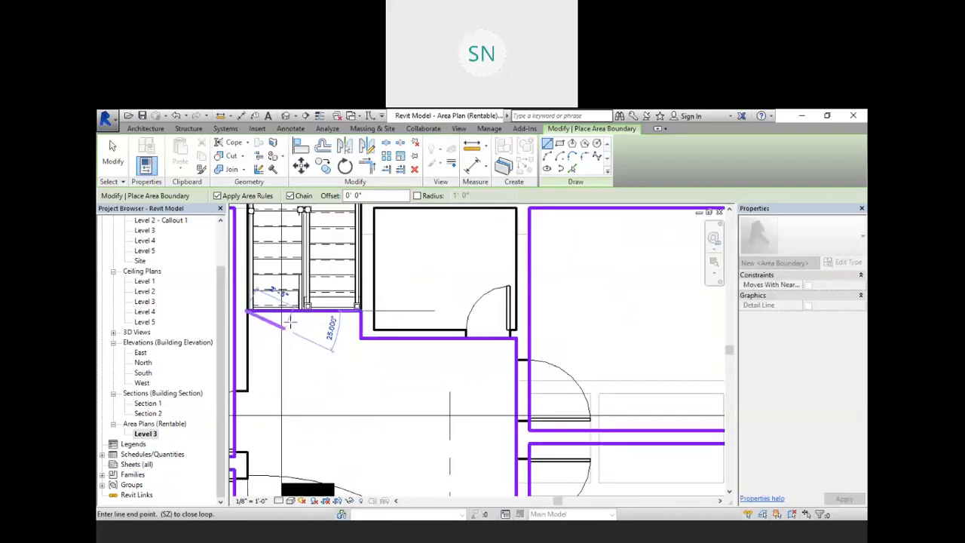
{"action": "scroll", "coordinate": [289, 322], "scroll_direction": "down", "scroll_amount": 3}
{"action": "scroll", "coordinate": [288, 322], "scroll_direction": "up", "scroll_amount": 5}
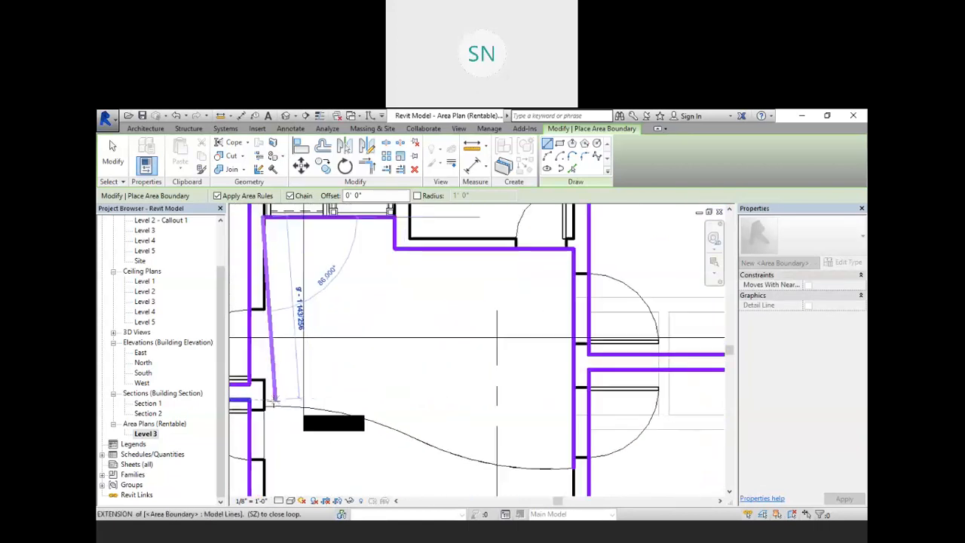
{"action": "right_click", "coordinate": [318, 342]}
{"action": "left_click", "coordinate": [343, 349]}
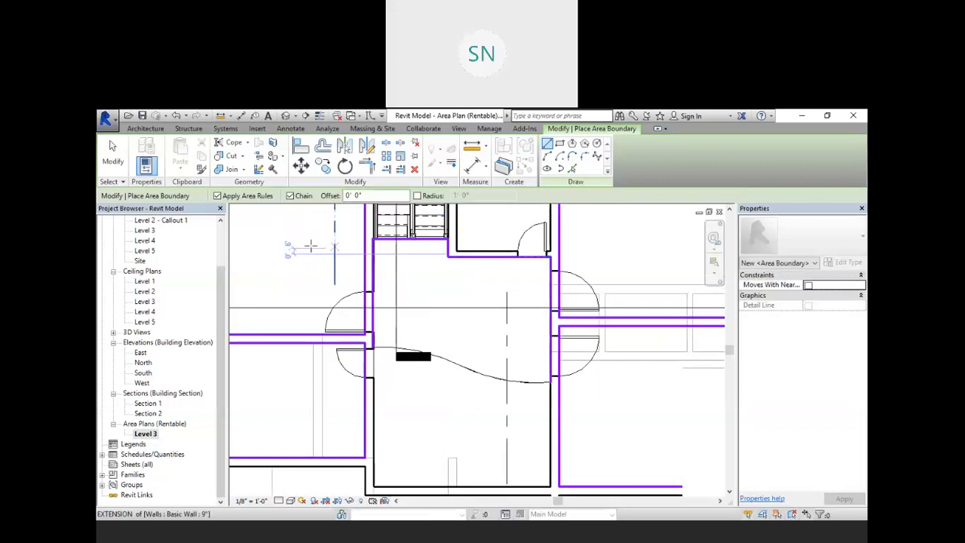
- Align the hall's west area boundary line with the adjacent wall face
{"action": "left_click", "coordinate": [300, 145]}
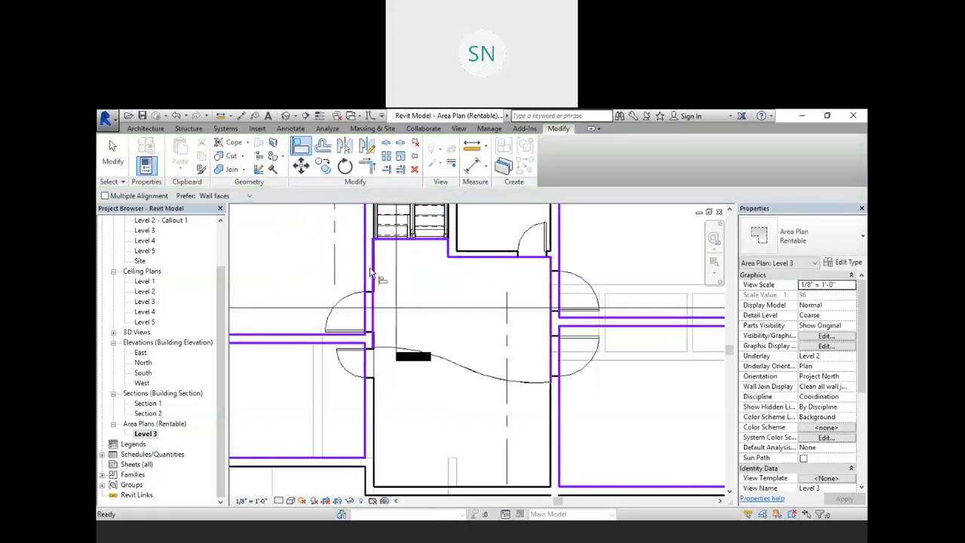
{"action": "scroll", "coordinate": [403, 277], "scroll_direction": "up", "scroll_amount": 3}
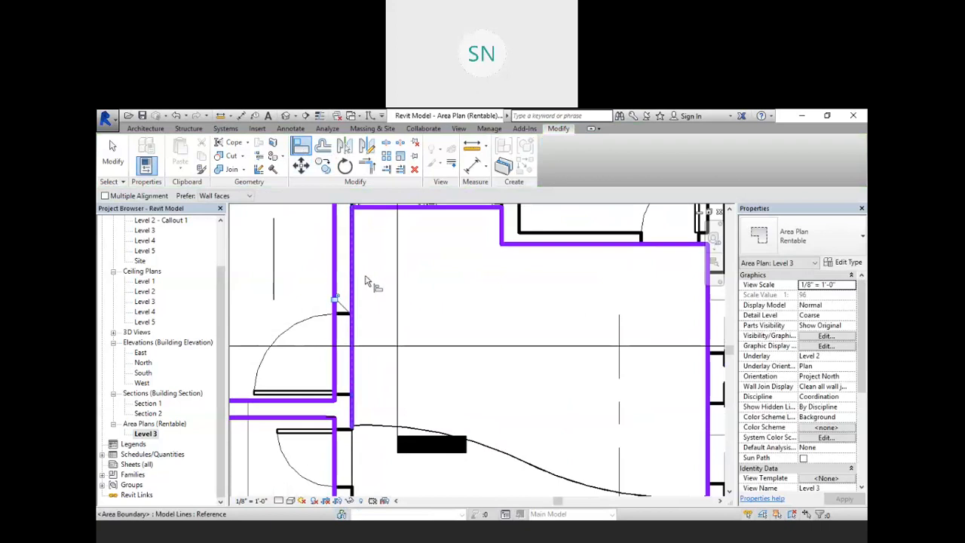
{"action": "scroll", "coordinate": [441, 280], "scroll_direction": "down", "scroll_amount": 3}
{"action": "scroll", "coordinate": [415, 355], "scroll_direction": "up", "scroll_amount": 2}
{"action": "right_click", "coordinate": [308, 231]}
{"action": "left_click", "coordinate": [326, 237]}
{"action": "right_click", "coordinate": [304, 220]}
{"action": "left_click", "coordinate": [324, 227]}
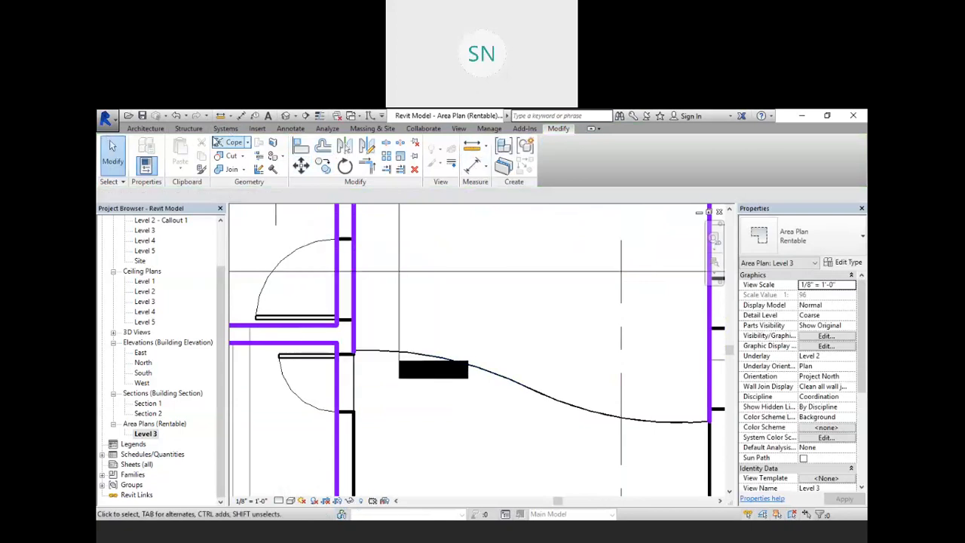
- Draw a start-end-radius arc area boundary along the curved floor edge, from the hall's east wall to where the curve reverses
{"action": "left_click", "coordinate": [145, 128]}
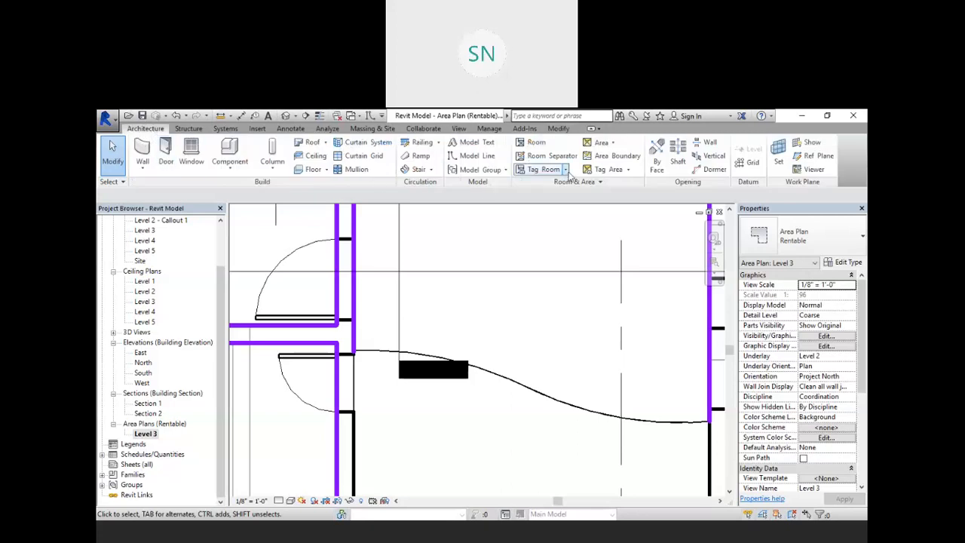
{"action": "left_click", "coordinate": [617, 156]}
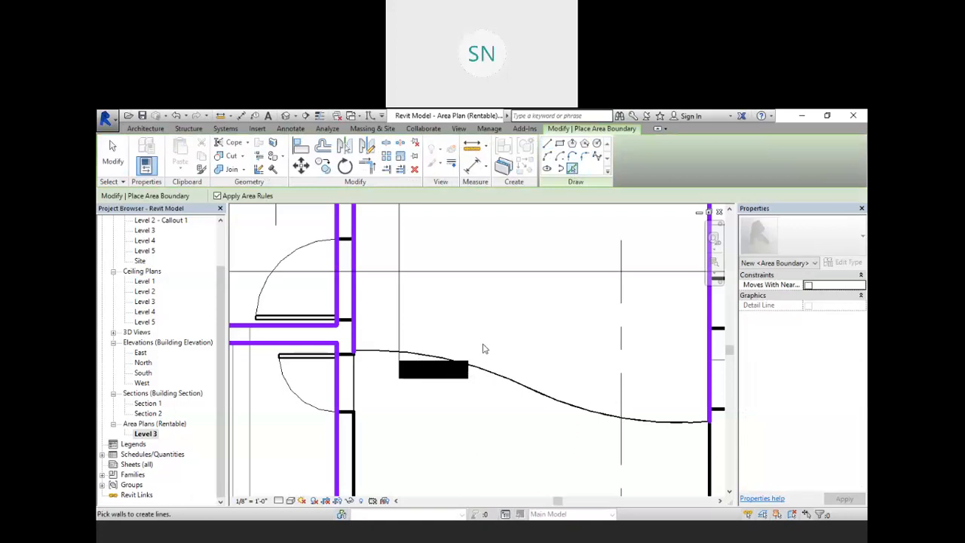
{"action": "scroll", "coordinate": [484, 348], "scroll_direction": "down", "scroll_amount": 3}
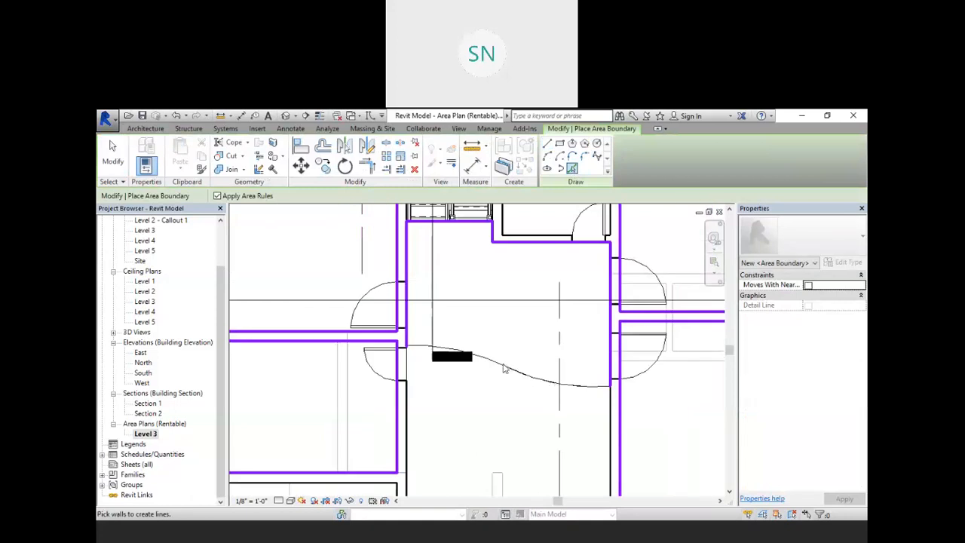
{"action": "left_click", "coordinate": [547, 155]}
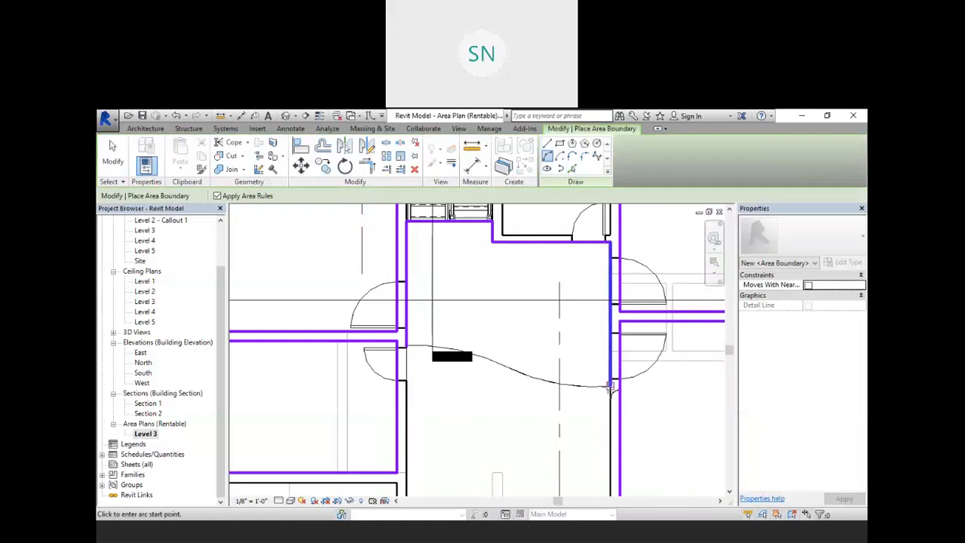
{"action": "left_click", "coordinate": [610, 386]}
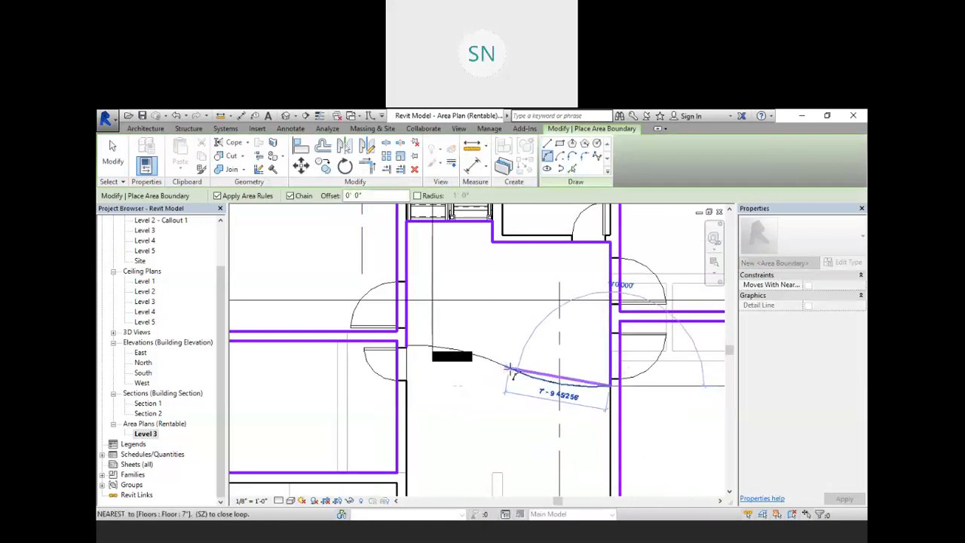
{"action": "left_click", "coordinate": [501, 368]}
{"action": "left_click", "coordinate": [556, 384]}
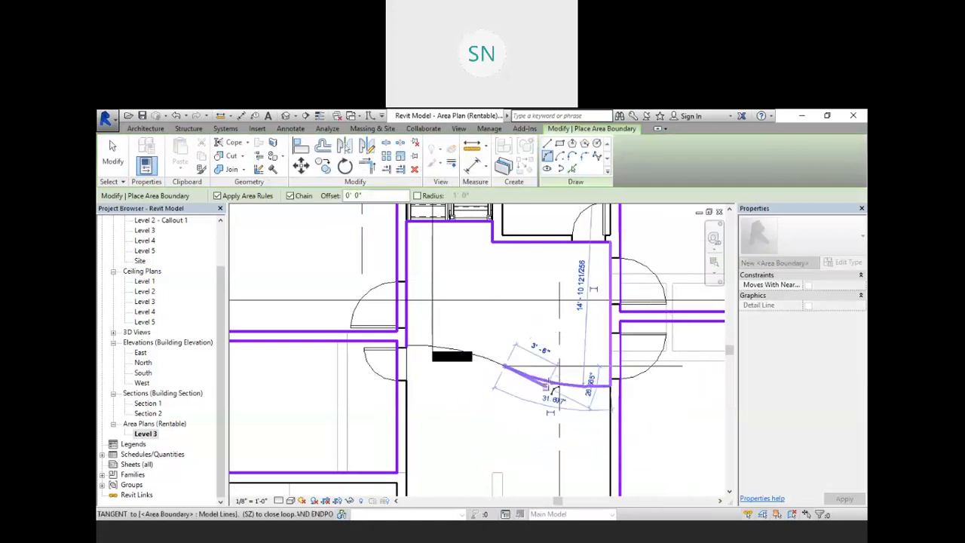
- Close the hall boundary with a second arc following the curved floor edge to the west wall
{"action": "left_click", "coordinate": [408, 346]}
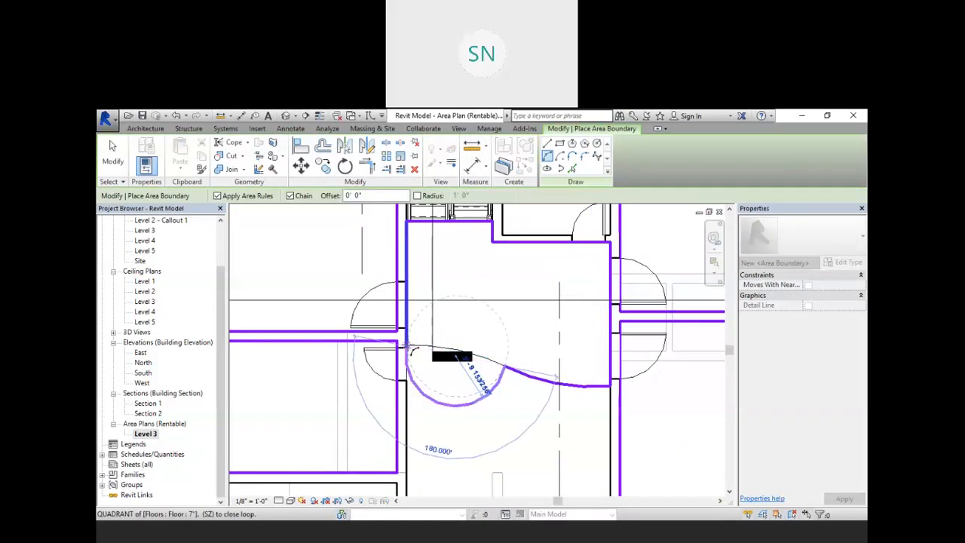
{"action": "left_click", "coordinate": [444, 348]}
{"action": "scroll", "coordinate": [441, 343], "scroll_direction": "down", "scroll_amount": 4}
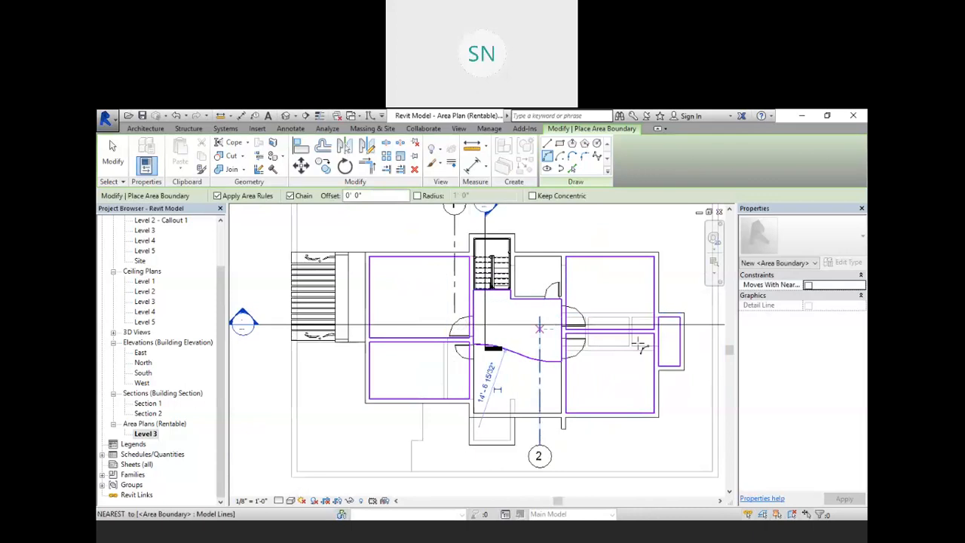
{"action": "right_click", "coordinate": [565, 226]}
{"action": "left_click", "coordinate": [588, 231]}
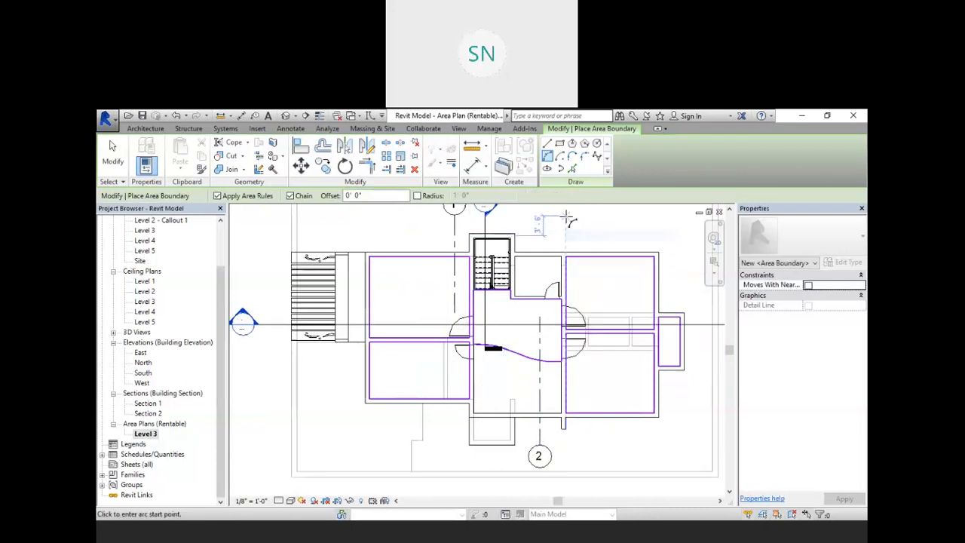
{"action": "right_click", "coordinate": [569, 221]}
{"action": "left_click", "coordinate": [589, 228]}
- Draw a rectangular area boundary inside the small room beside the staircase
{"action": "scroll", "coordinate": [569, 223], "scroll_direction": "up", "scroll_amount": 2}
{"action": "scroll", "coordinate": [568, 222], "scroll_direction": "up", "scroll_amount": 2}
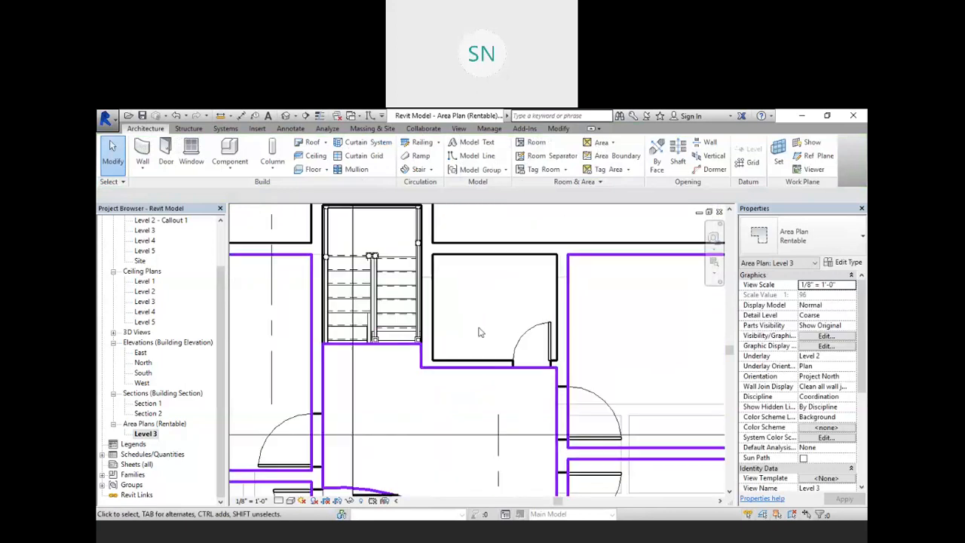
{"action": "left_click", "coordinate": [615, 156]}
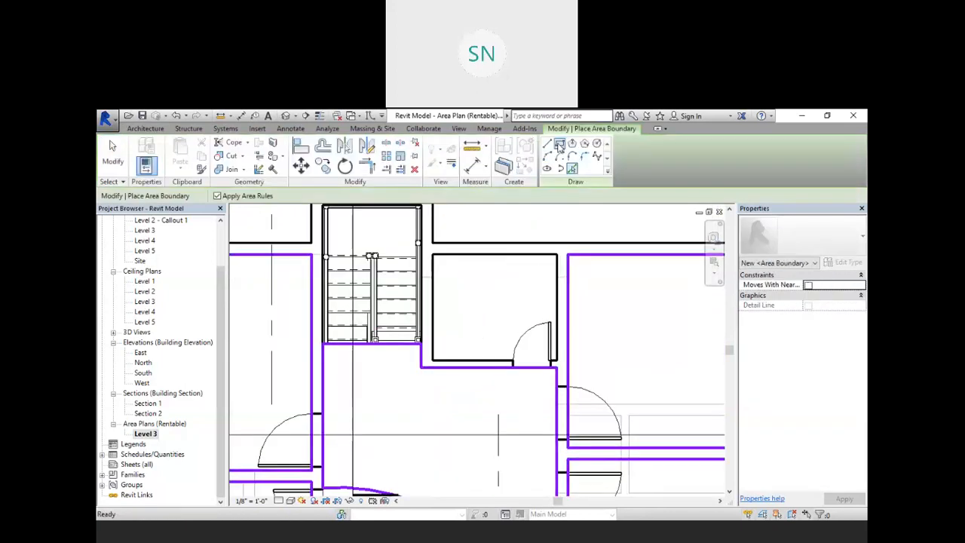
{"action": "left_click", "coordinate": [558, 255]}
{"action": "left_click", "coordinate": [557, 360]}
{"action": "scroll", "coordinate": [480, 287], "scroll_direction": "down", "scroll_amount": 3}
{"action": "right_click", "coordinate": [511, 242]}
{"action": "left_click", "coordinate": [536, 247]}
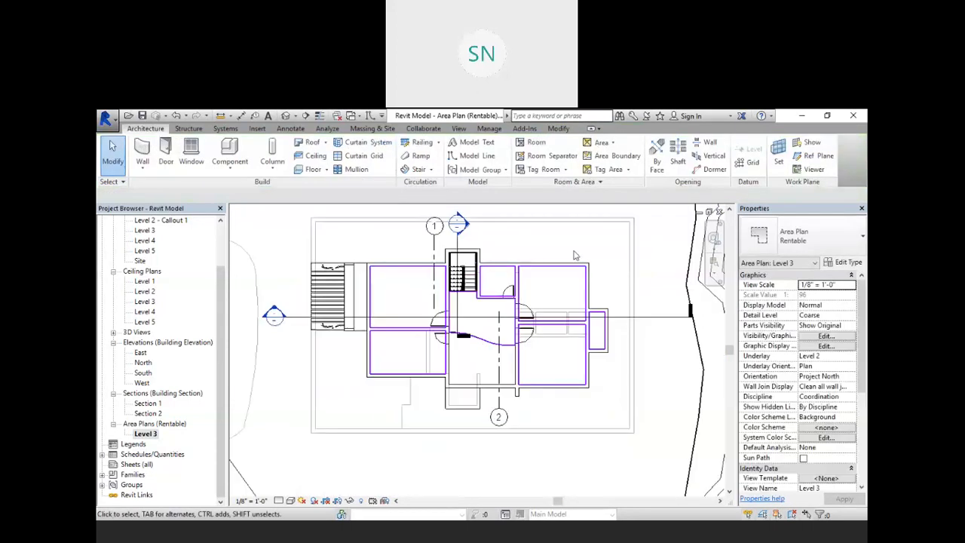
- Place an area with its tag in the northwest room
{"action": "left_click", "coordinate": [614, 143]}
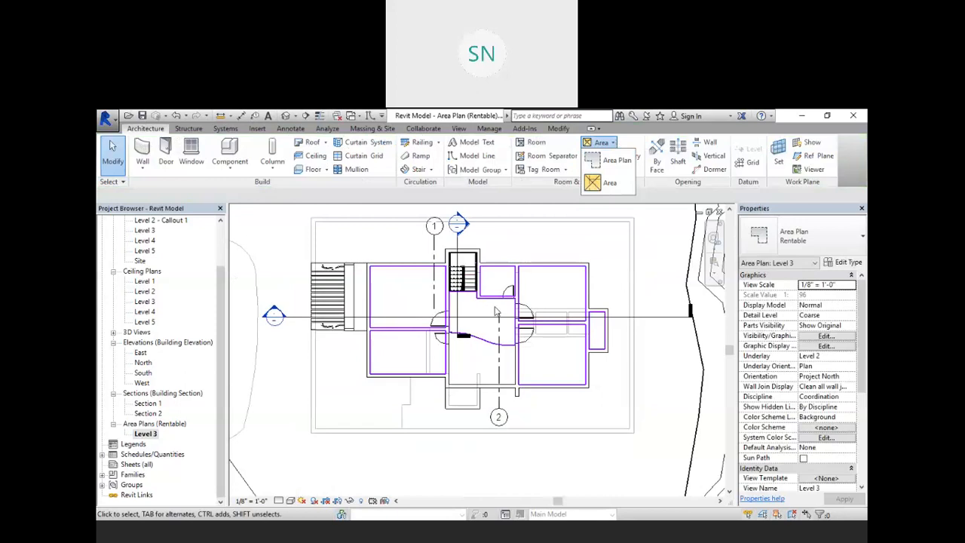
{"action": "left_click", "coordinate": [615, 183]}
{"action": "scroll", "coordinate": [485, 328], "scroll_direction": "up", "scroll_amount": 2}
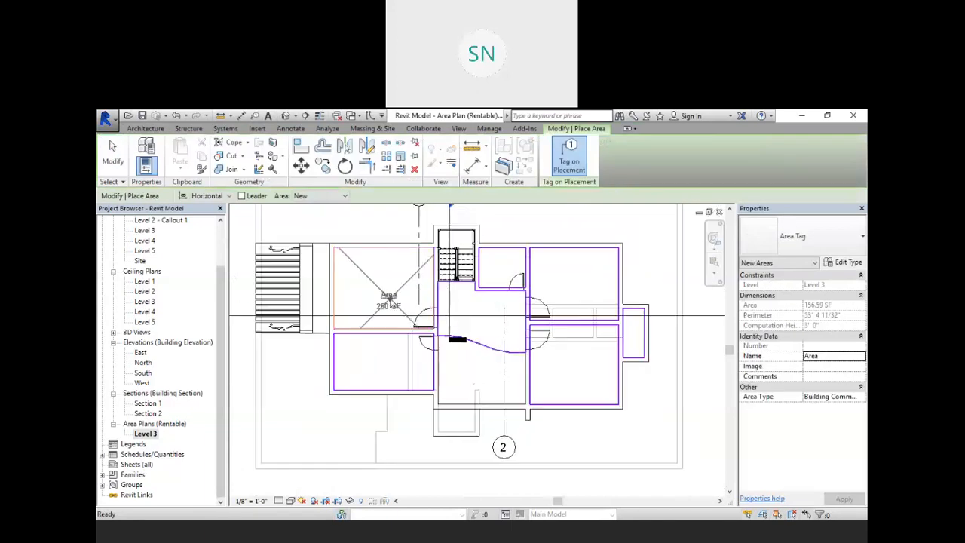
{"action": "left_click", "coordinate": [378, 288]}
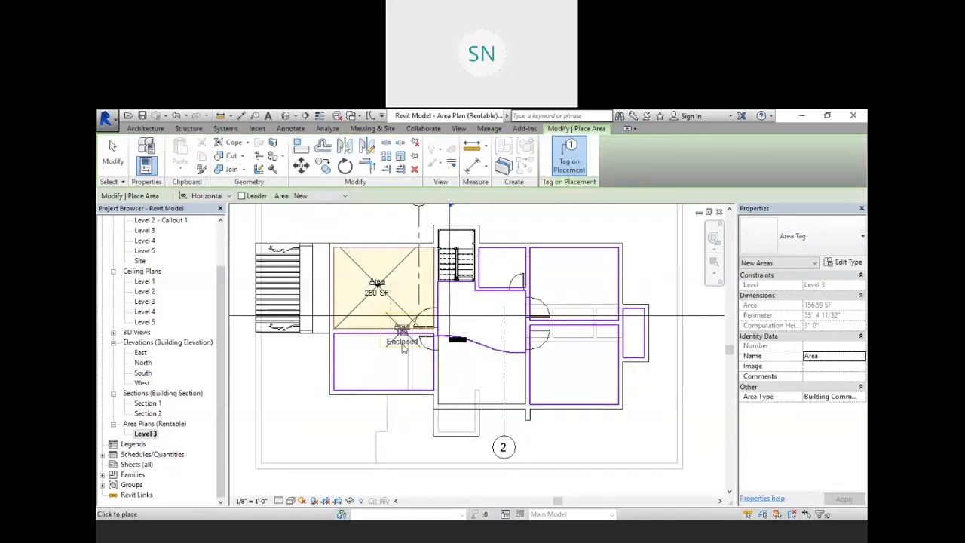
- Place tagged areas in the southwest room, hall, small room beside the staircase, northeast room, southeast room and small east room
{"action": "left_click", "coordinate": [377, 366]}
{"action": "left_click", "coordinate": [483, 309]}
{"action": "left_click", "coordinate": [507, 269]}
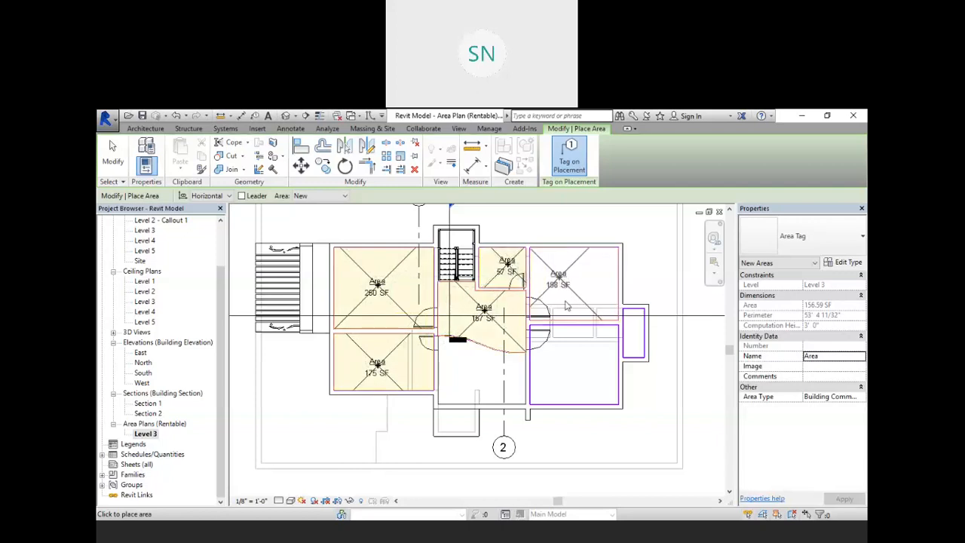
{"action": "left_click", "coordinate": [559, 279]}
{"action": "left_click", "coordinate": [567, 367]}
{"action": "left_click", "coordinate": [633, 333]}
{"action": "right_click", "coordinate": [630, 245]}
{"action": "left_click", "coordinate": [645, 249]}
{"action": "right_click", "coordinate": [654, 257]}
{"action": "left_click", "coordinate": [679, 260]}
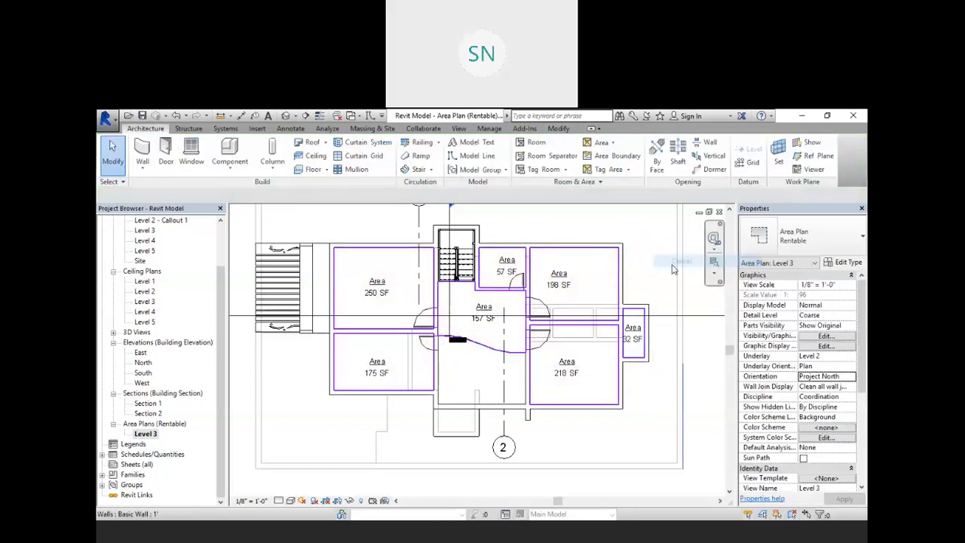
- Rename the northwest room's area to "Bed Room" in its tag
{"action": "scroll", "coordinate": [631, 339], "scroll_direction": "up", "scroll_amount": 3}
{"action": "scroll", "coordinate": [632, 352], "scroll_direction": "down", "scroll_amount": 5}
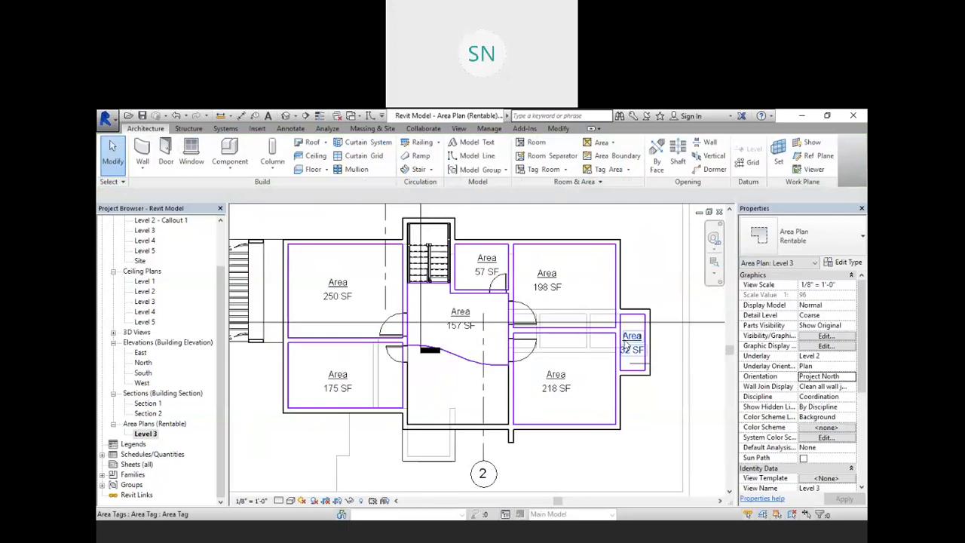
{"action": "scroll", "coordinate": [371, 284], "scroll_direction": "up", "scroll_amount": 4}
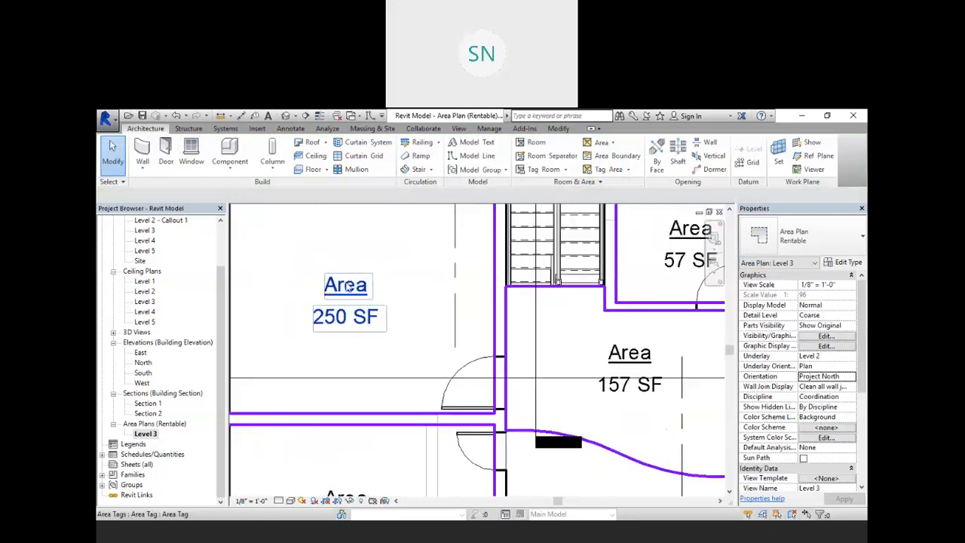
{"action": "left_click", "coordinate": [346, 285]}
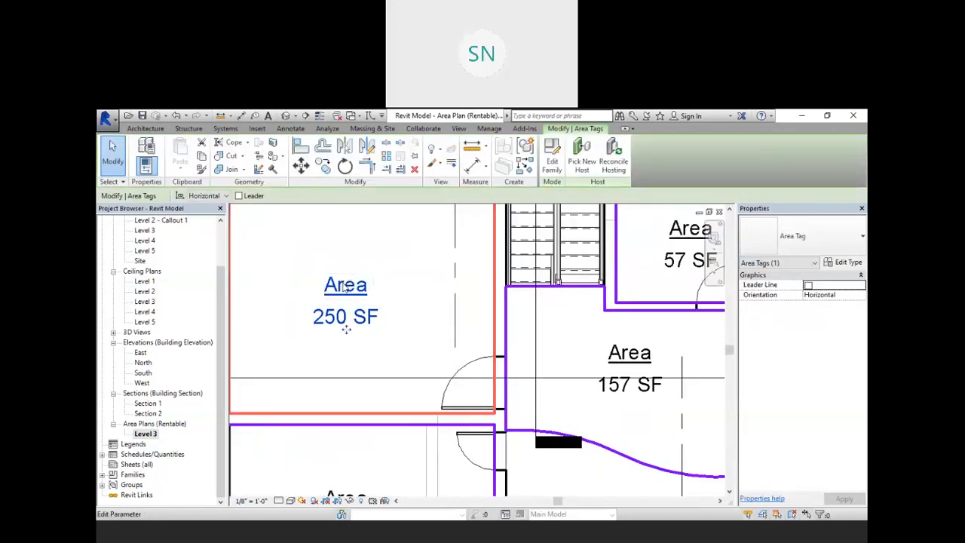
{"action": "left_click", "coordinate": [344, 288]}
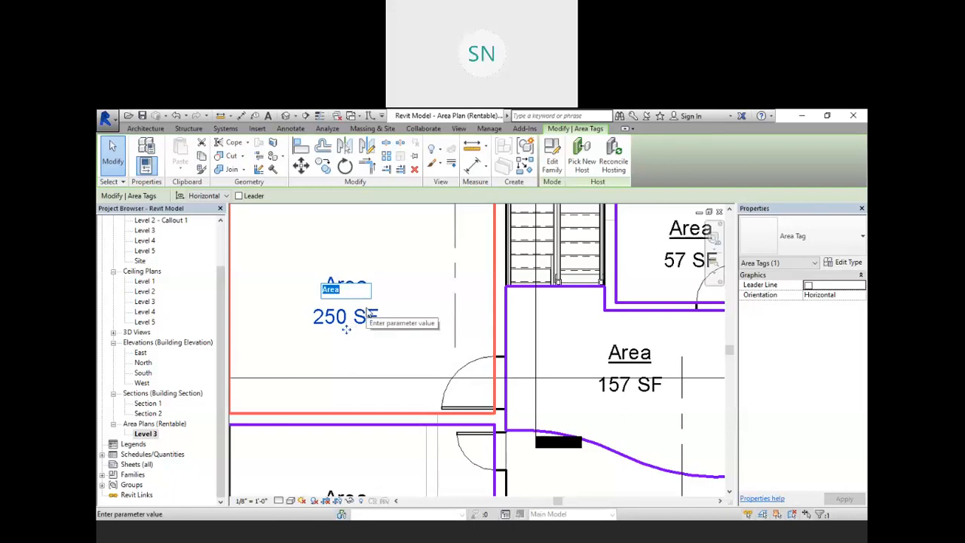
{"action": "type", "text": "Bed Room"}
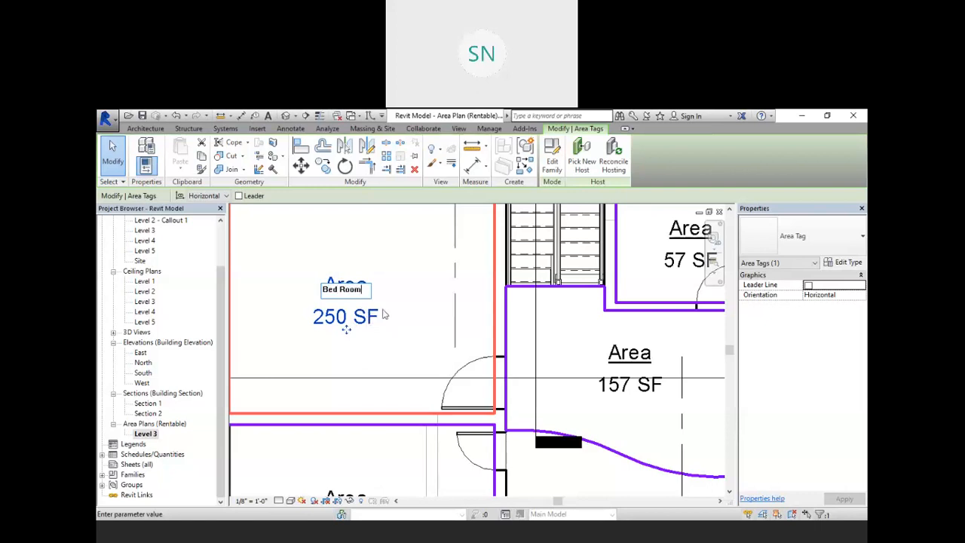
{"action": "key", "text": "Return"}
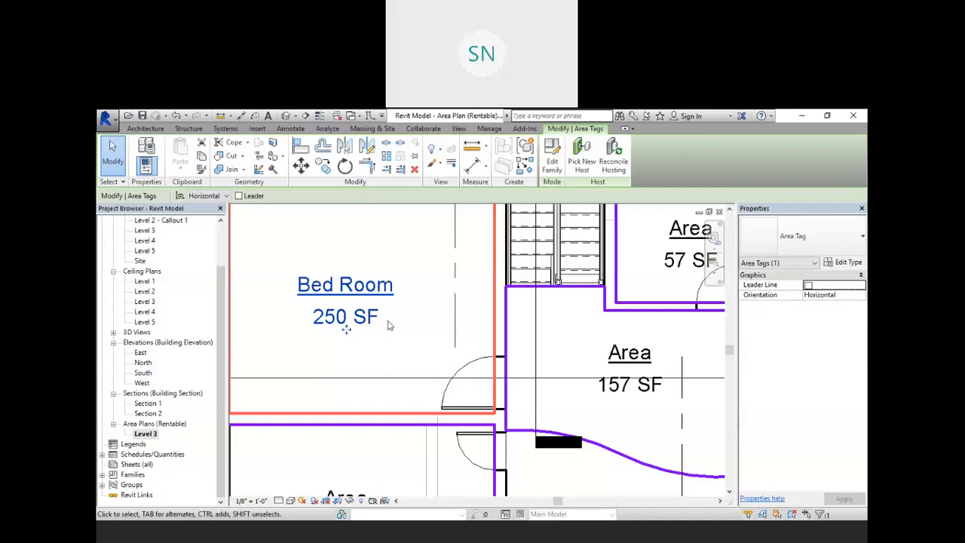
- Rename the central hall's area to "Loby" in its tag
{"action": "scroll", "coordinate": [390, 325], "scroll_direction": "down", "scroll_amount": 3}
{"action": "scroll", "coordinate": [466, 328], "scroll_direction": "up", "scroll_amount": 2}
{"action": "scroll", "coordinate": [466, 328], "scroll_direction": "up", "scroll_amount": 2}
{"action": "left_click", "coordinate": [439, 329]}
{"action": "left_click", "coordinate": [439, 325]}
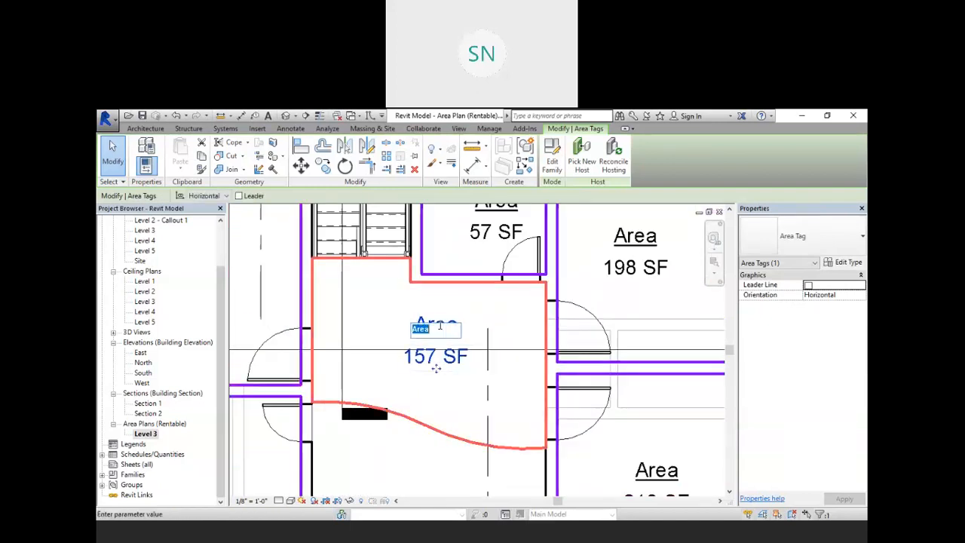
{"action": "type", "text": "L"}
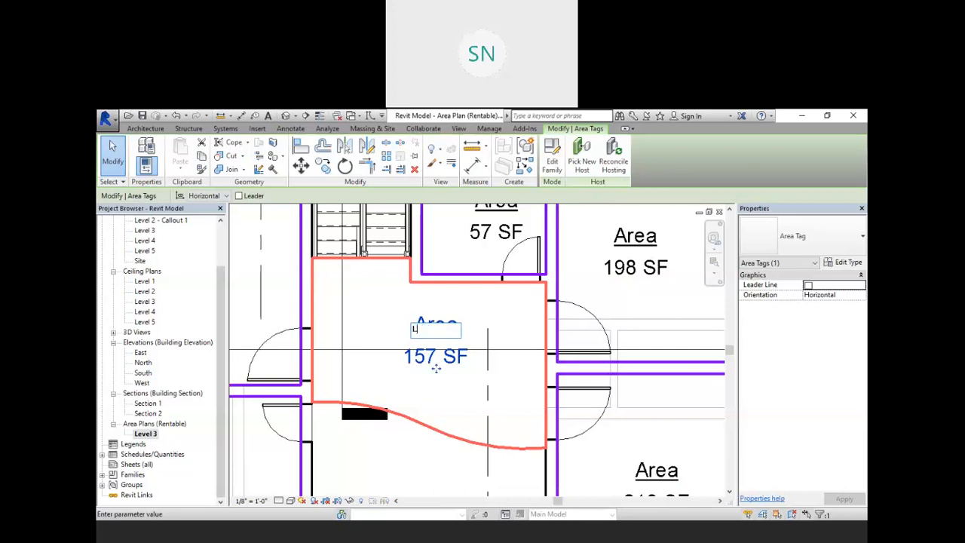
{"action": "type", "text": "oby"}
{"action": "key", "text": "Return"}
- Rename the area of the small room beside the staircase to "W/C"
{"action": "scroll", "coordinate": [509, 315], "scroll_direction": "down", "scroll_amount": 4}
{"action": "scroll", "coordinate": [461, 294], "scroll_direction": "up", "scroll_amount": 3}
{"action": "left_click", "coordinate": [460, 291]}
{"action": "left_click", "coordinate": [453, 277]}
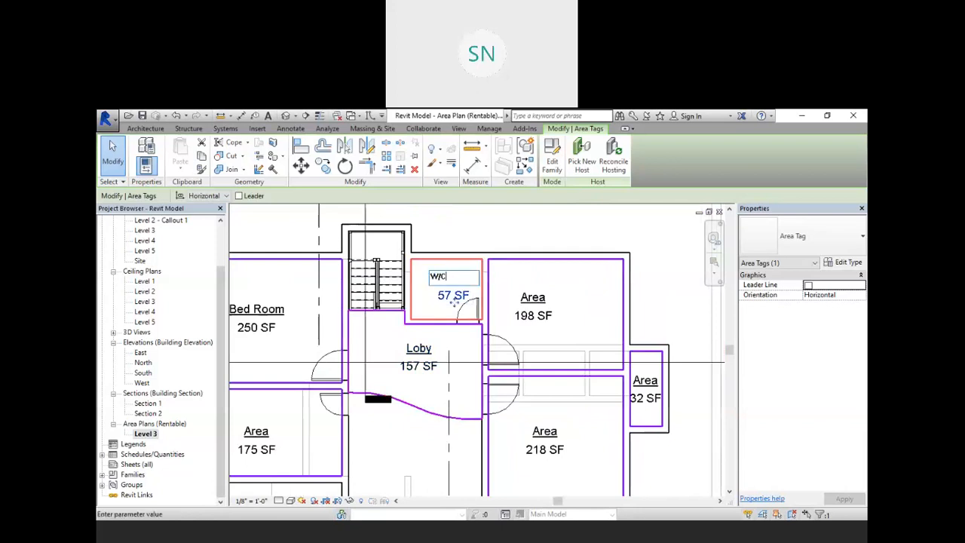
{"action": "type", "text": "W/C"}
{"action": "key", "text": "Return"}
- Rename the area of the small room projecting from the east side to "W/C"
{"action": "scroll", "coordinate": [530, 287], "scroll_direction": "down", "scroll_amount": 2}
{"action": "scroll", "coordinate": [607, 343], "scroll_direction": "up", "scroll_amount": 3}
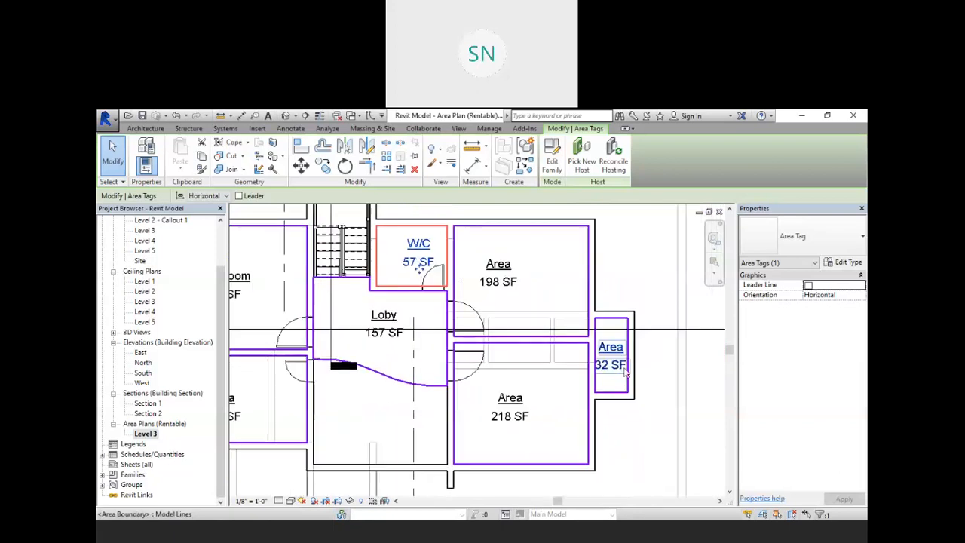
{"action": "left_click", "coordinate": [608, 343]}
{"action": "left_click", "coordinate": [608, 343]}
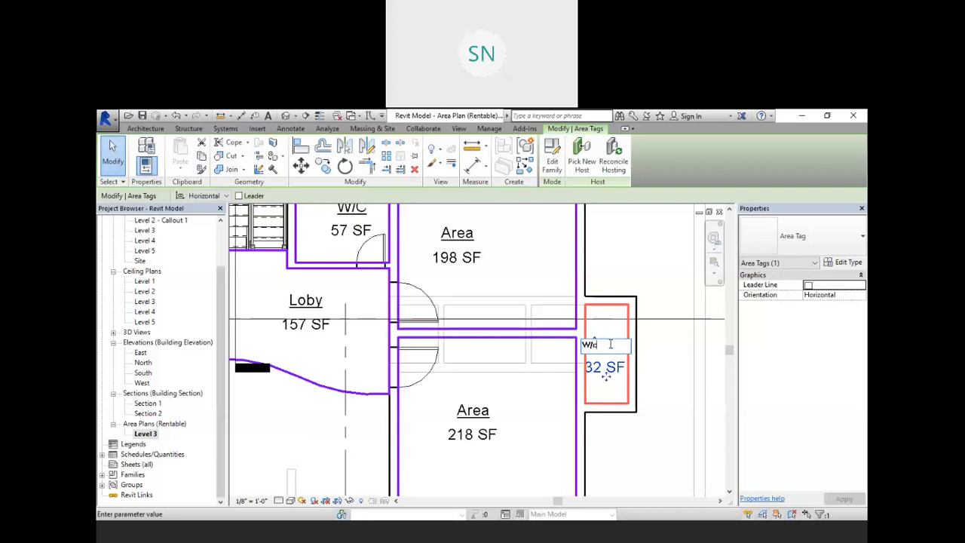
{"action": "scroll", "coordinate": [607, 317], "scroll_direction": "down", "scroll_amount": 2}
{"action": "key", "text": "Return"}
{"action": "scroll", "coordinate": [512, 317], "scroll_direction": "down", "scroll_amount": 2}
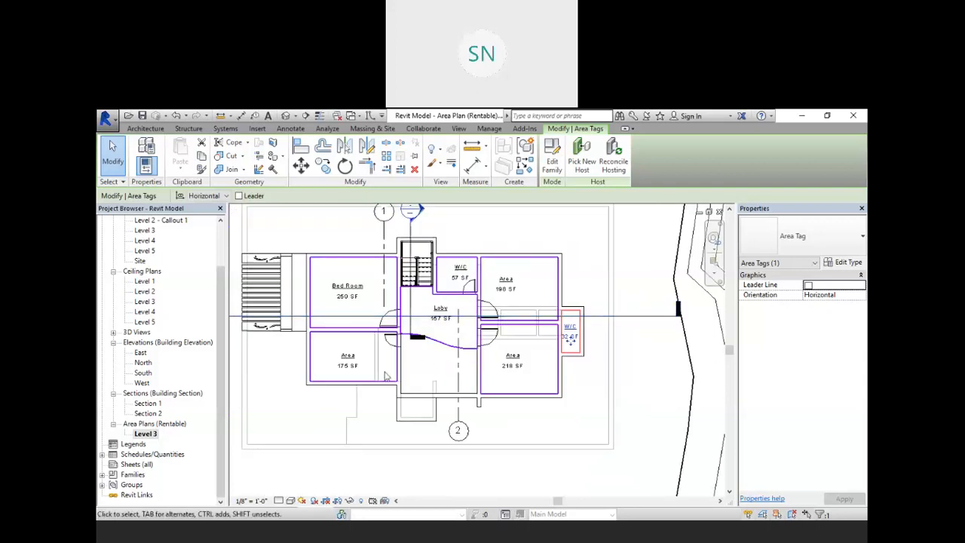
- Set the project's area units to square millimeters
{"action": "scroll", "coordinate": [384, 376], "scroll_direction": "up", "scroll_amount": 2}
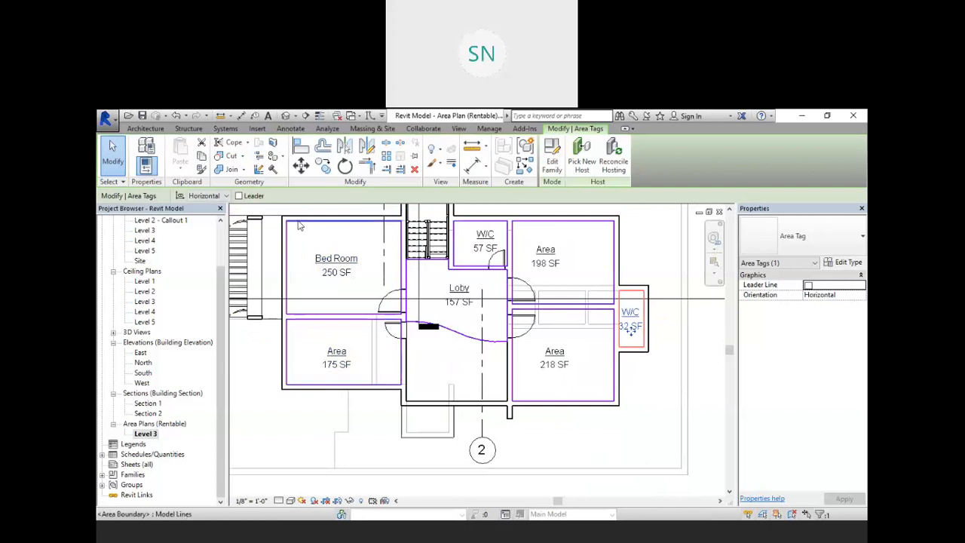
{"action": "scroll", "coordinate": [332, 272], "scroll_direction": "up", "scroll_amount": 2}
{"action": "scroll", "coordinate": [319, 277], "scroll_direction": "down", "scroll_amount": 3}
{"action": "scroll", "coordinate": [315, 283], "scroll_direction": "up", "scroll_amount": 3}
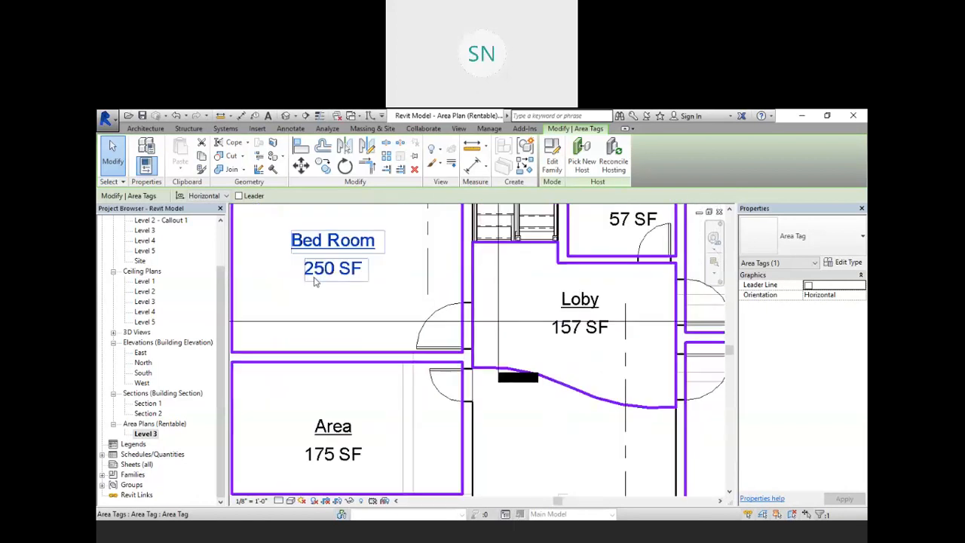
{"action": "scroll", "coordinate": [317, 282], "scroll_direction": "down", "scroll_amount": 2}
{"action": "scroll", "coordinate": [377, 336], "scroll_direction": "down", "scroll_amount": 2}
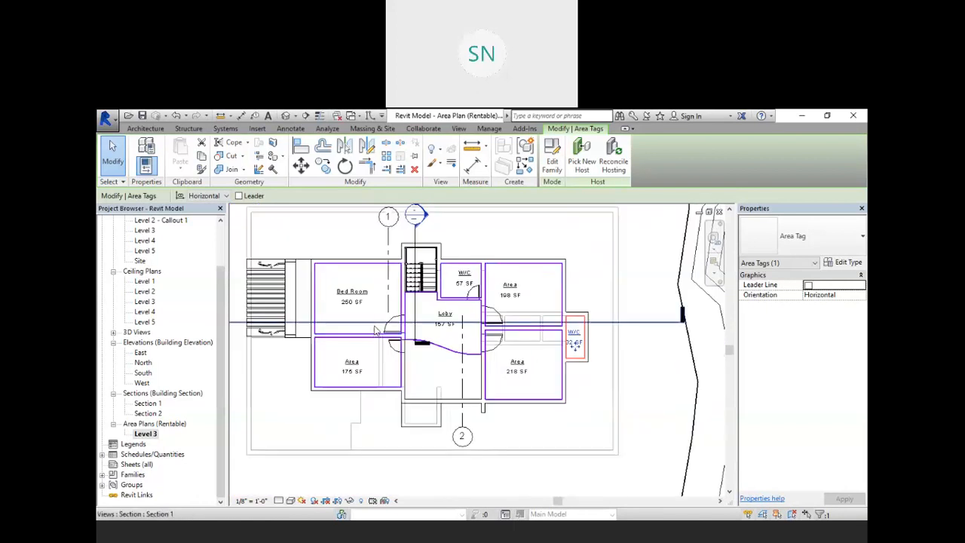
{"action": "key", "text": "u"}
{"action": "key", "text": "n"}
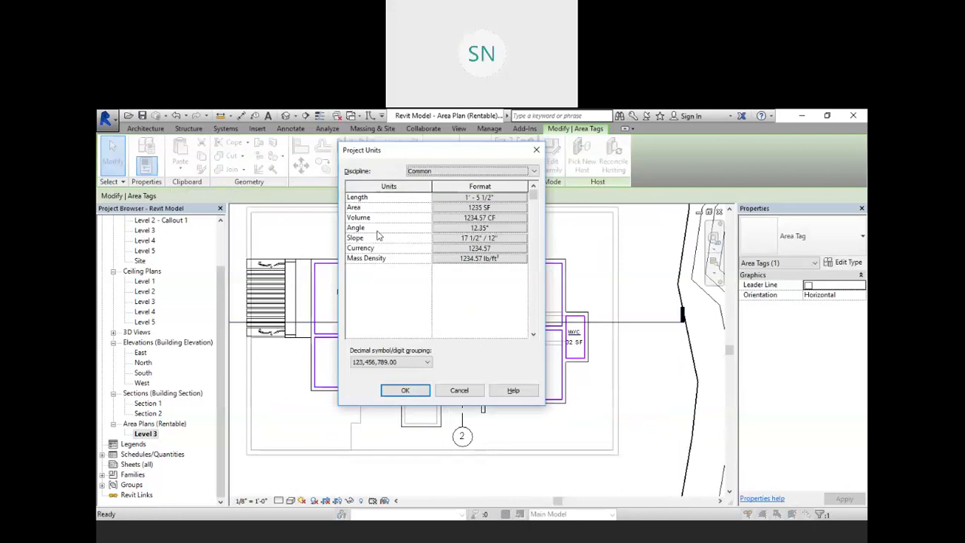
{"action": "left_click", "coordinate": [504, 208]}
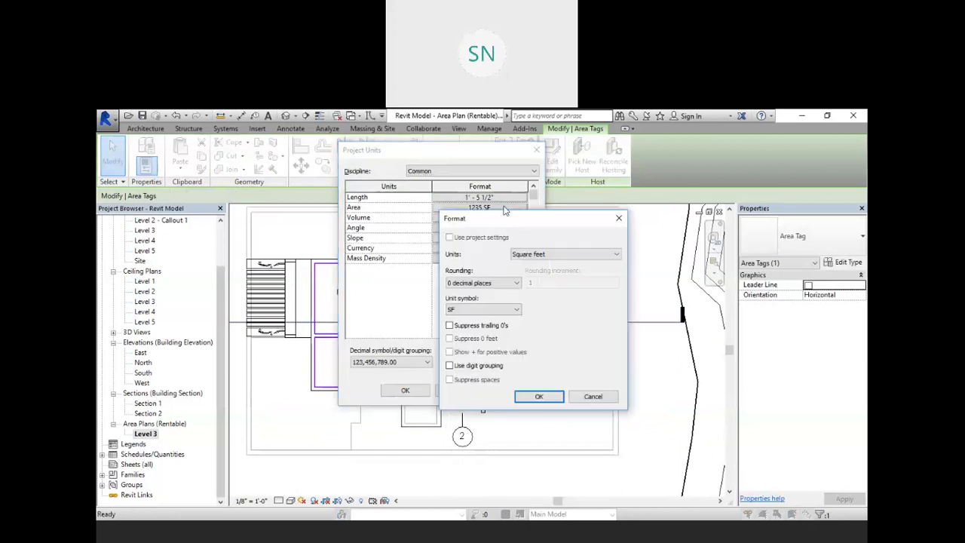
{"action": "left_click", "coordinate": [531, 255]}
{"action": "left_click", "coordinate": [554, 295]}
{"action": "left_click", "coordinate": [539, 396]}
{"action": "left_click", "coordinate": [404, 390]}
- Set the project's area units to square meters with the m² symbol
{"action": "scroll", "coordinate": [369, 293], "scroll_direction": "up", "scroll_amount": 5}
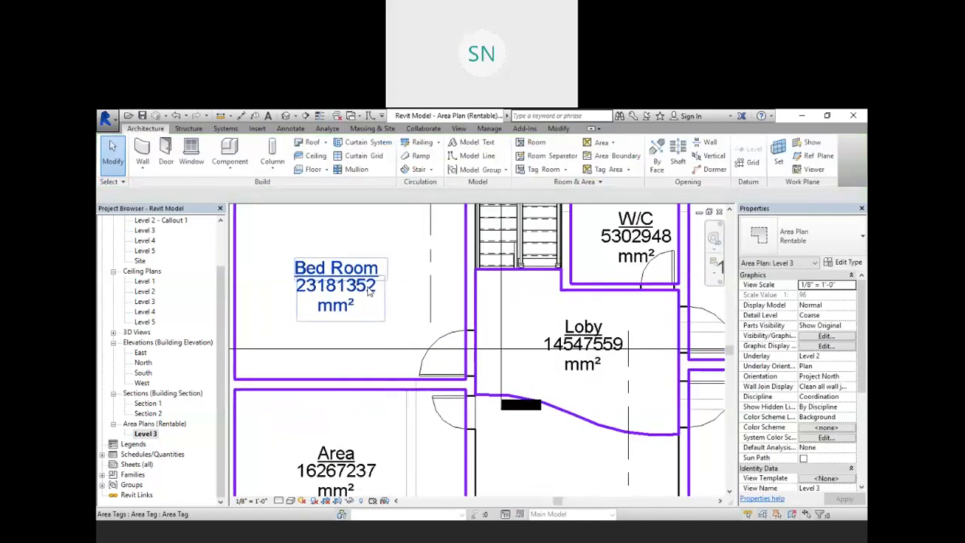
{"action": "scroll", "coordinate": [369, 293], "scroll_direction": "up", "scroll_amount": 1}
{"action": "scroll", "coordinate": [370, 292], "scroll_direction": "down", "scroll_amount": 3}
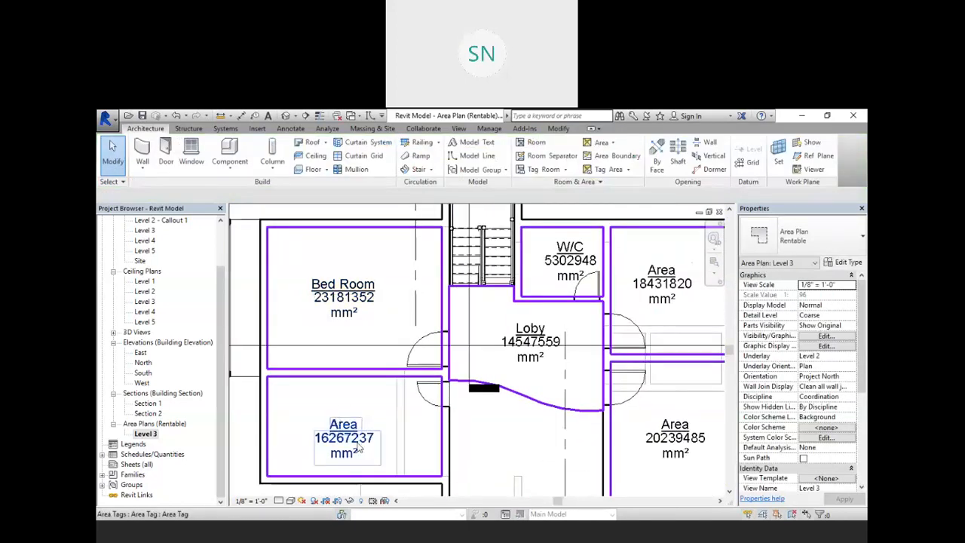
{"action": "key", "text": "u"}
{"action": "key", "text": "n"}
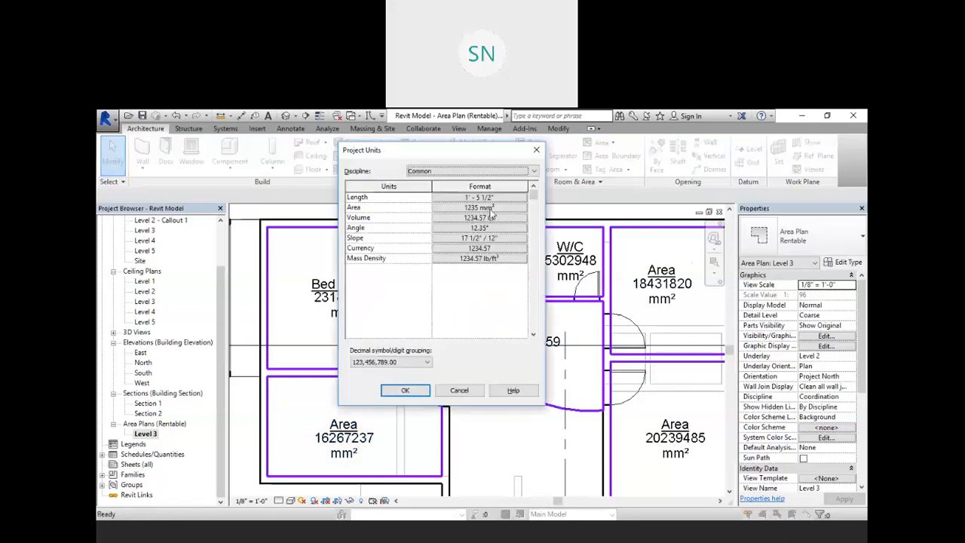
{"action": "left_click", "coordinate": [496, 213]}
{"action": "left_click", "coordinate": [593, 257]}
{"action": "left_click", "coordinate": [558, 280]}
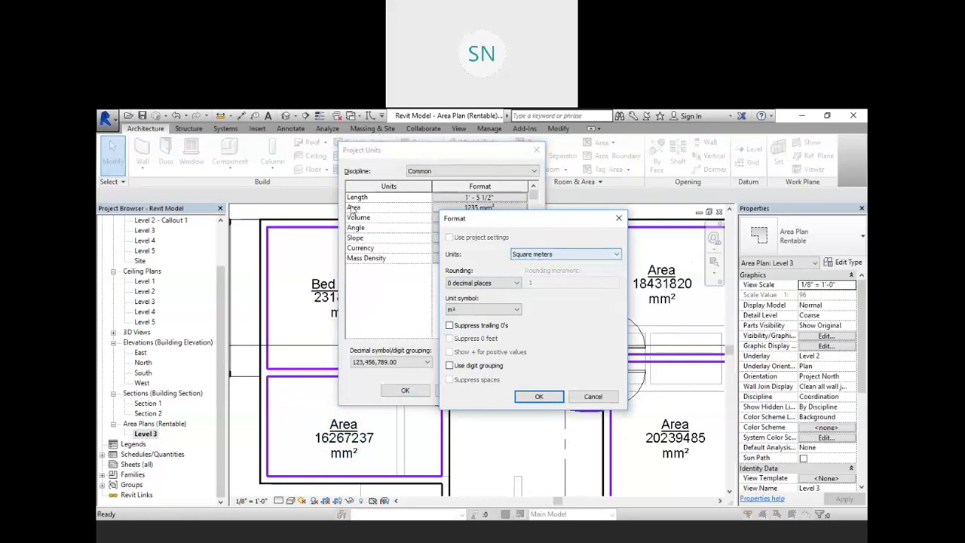
{"action": "left_click", "coordinate": [531, 397]}
{"action": "left_click", "coordinate": [405, 389]}
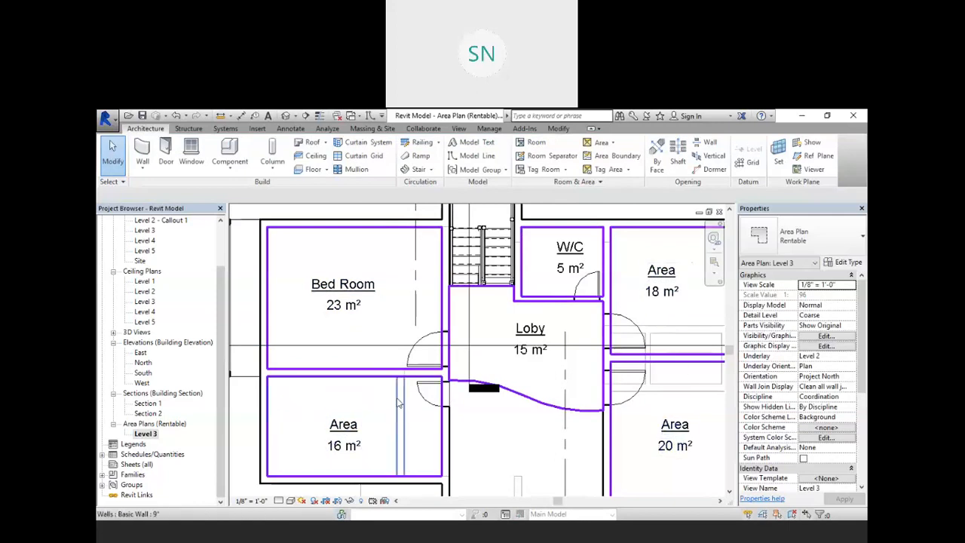
- Set the rounding of the project's area units to 2 decimal places
{"action": "key", "text": "n"}
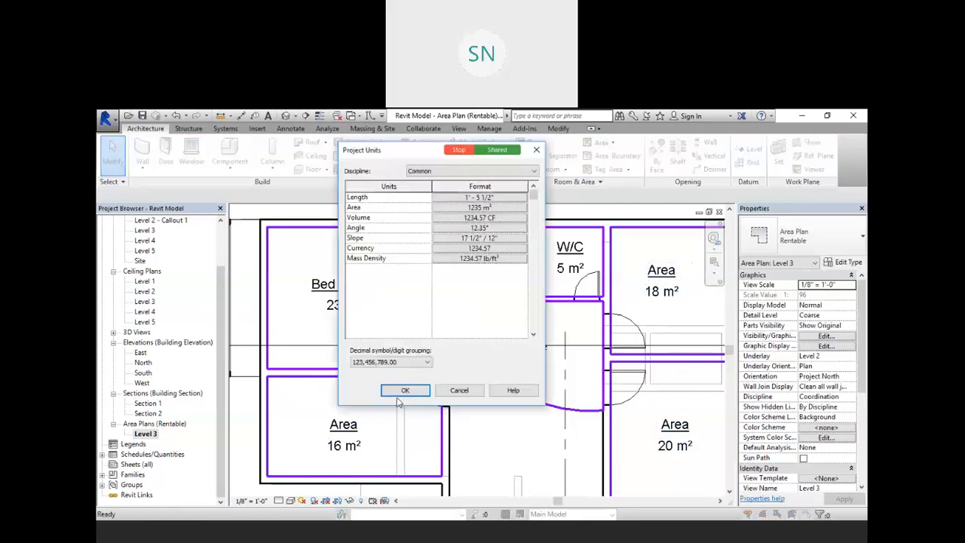
{"action": "left_click", "coordinate": [480, 208]}
{"action": "left_click", "coordinate": [468, 283]}
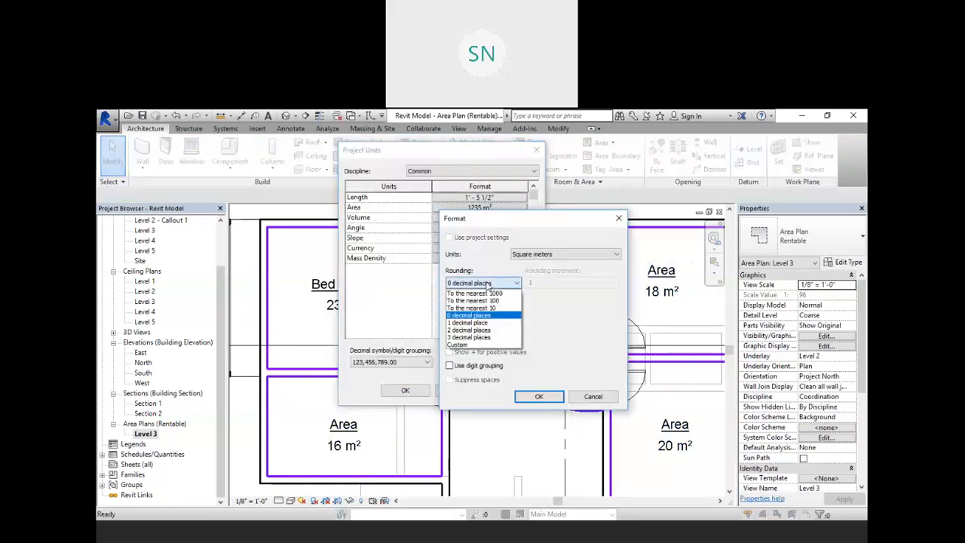
{"action": "left_click", "coordinate": [468, 330]}
{"action": "left_click", "coordinate": [539, 396]}
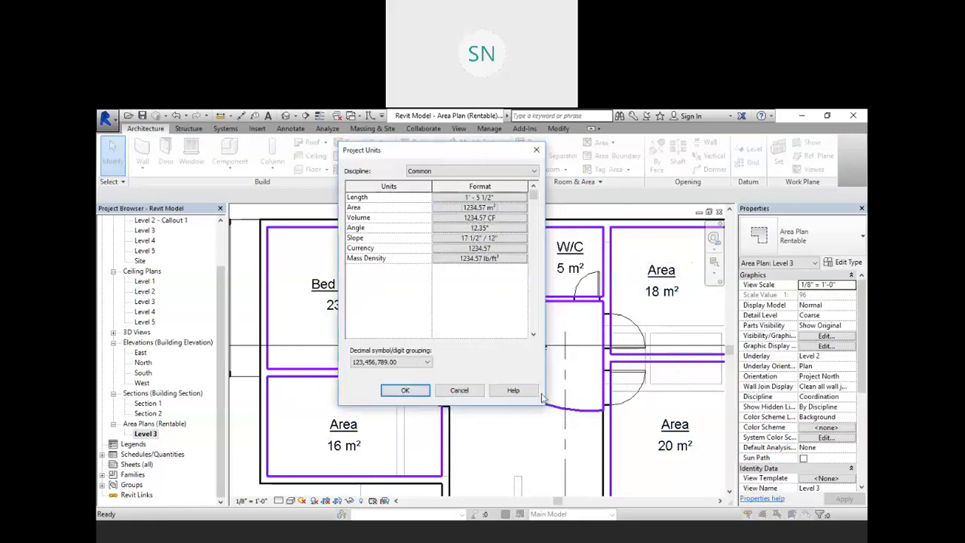
{"action": "left_click", "coordinate": [406, 391]}
{"action": "scroll", "coordinate": [510, 341], "scroll_direction": "down", "scroll_amount": 3}
{"action": "scroll", "coordinate": [510, 342], "scroll_direction": "up", "scroll_amount": 2}
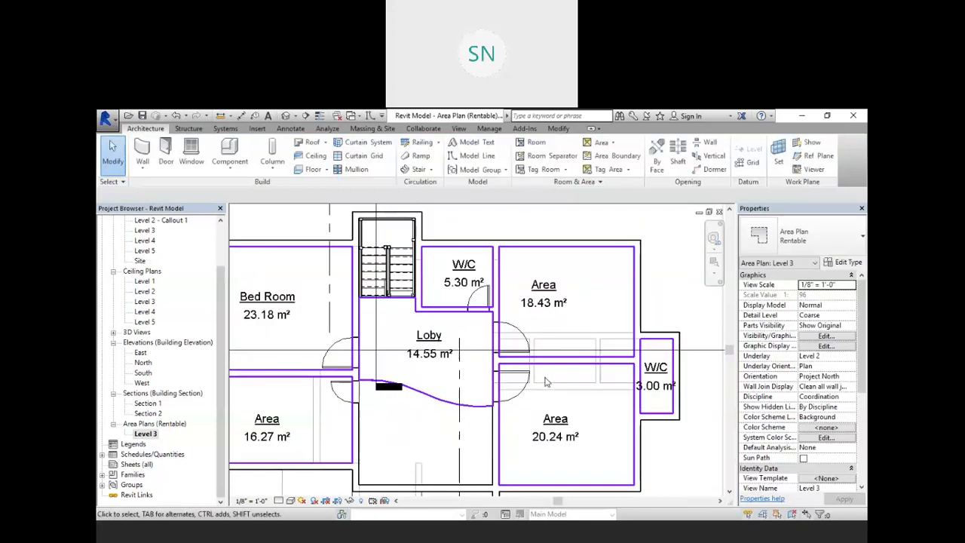
- Nudge the area tag of the small east W/C slightly within its room and deselect it
{"action": "scroll", "coordinate": [510, 342], "scroll_direction": "down", "scroll_amount": 3}
{"action": "scroll", "coordinate": [599, 359], "scroll_direction": "up", "scroll_amount": 2}
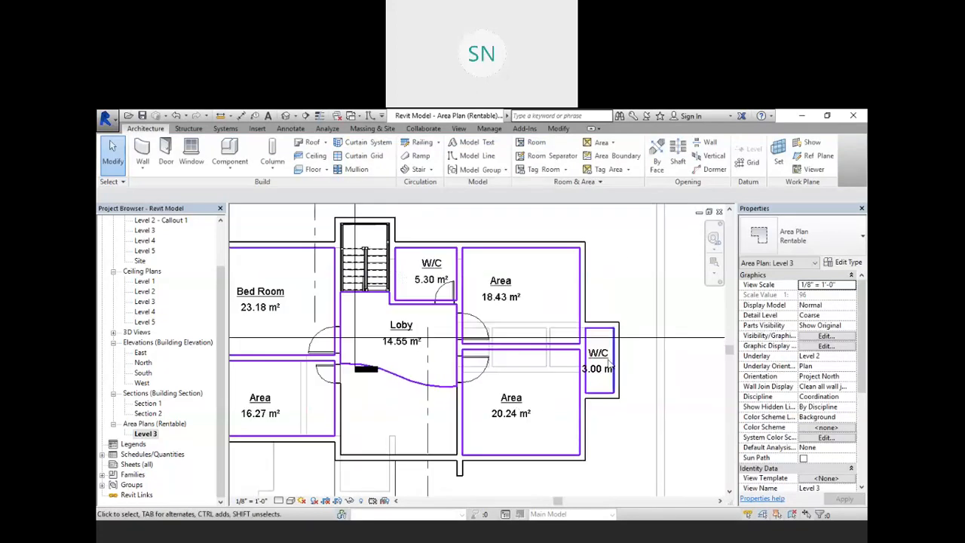
{"action": "left_click", "coordinate": [598, 361]}
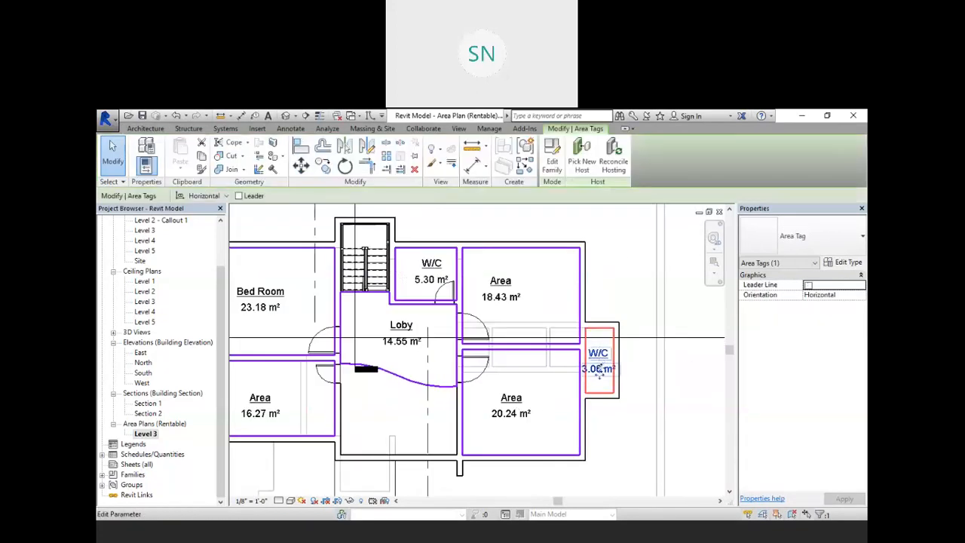
{"action": "left_click_drag", "start_coordinate": [601, 382], "coordinate": [604, 380]}
{"action": "left_click", "coordinate": [582, 238]}
- Place a color fill legend in the empty space to the east of the Level 3 area plan
{"action": "scroll", "coordinate": [582, 239], "scroll_direction": "down", "scroll_amount": 2}
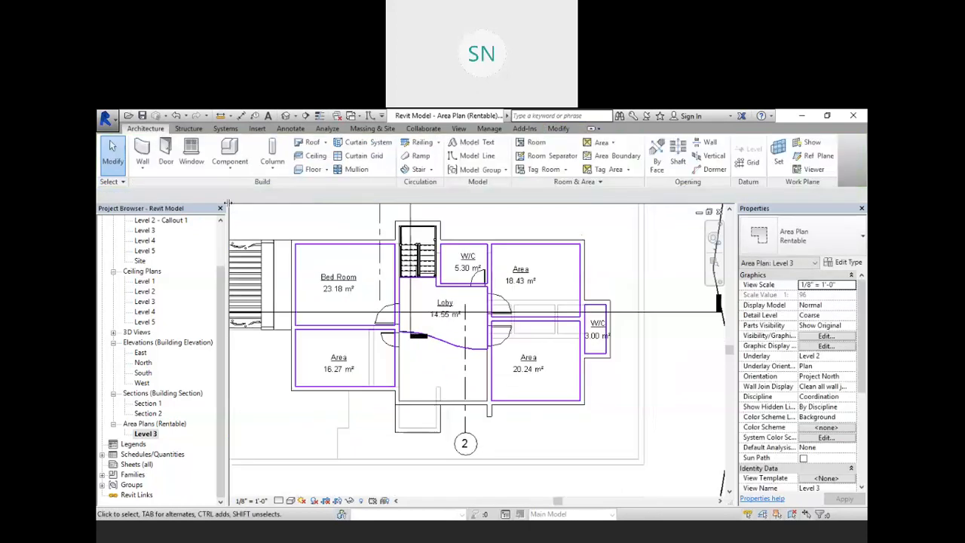
{"action": "left_click", "coordinate": [291, 129]}
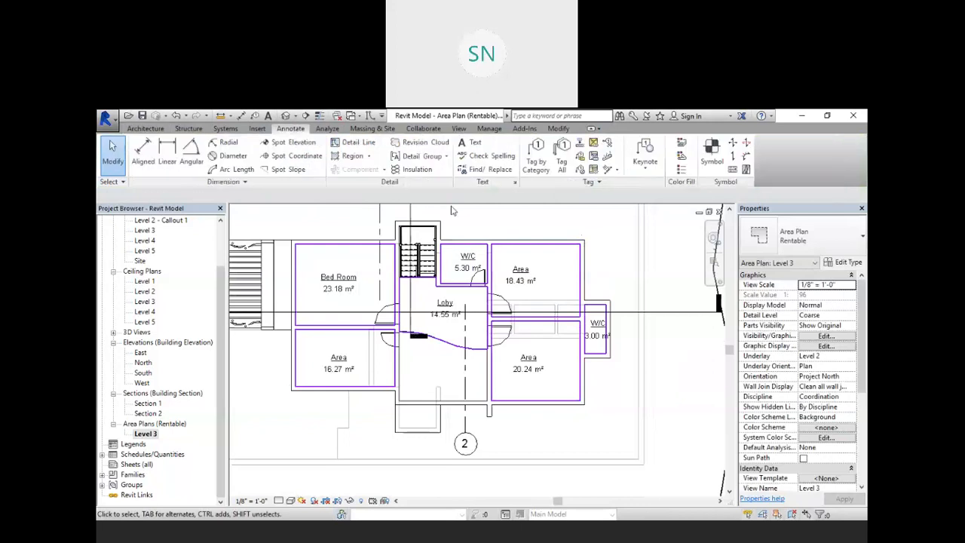
{"action": "left_click", "coordinate": [683, 170]}
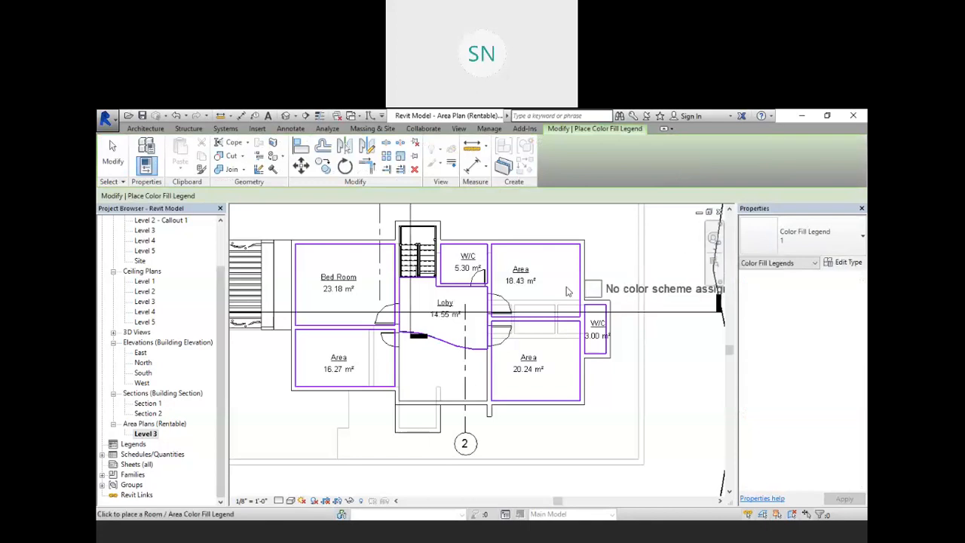
{"action": "scroll", "coordinate": [567, 291], "scroll_direction": "down", "scroll_amount": 5}
{"action": "scroll", "coordinate": [588, 279], "scroll_direction": "up", "scroll_amount": 3}
{"action": "left_click", "coordinate": [597, 263]}
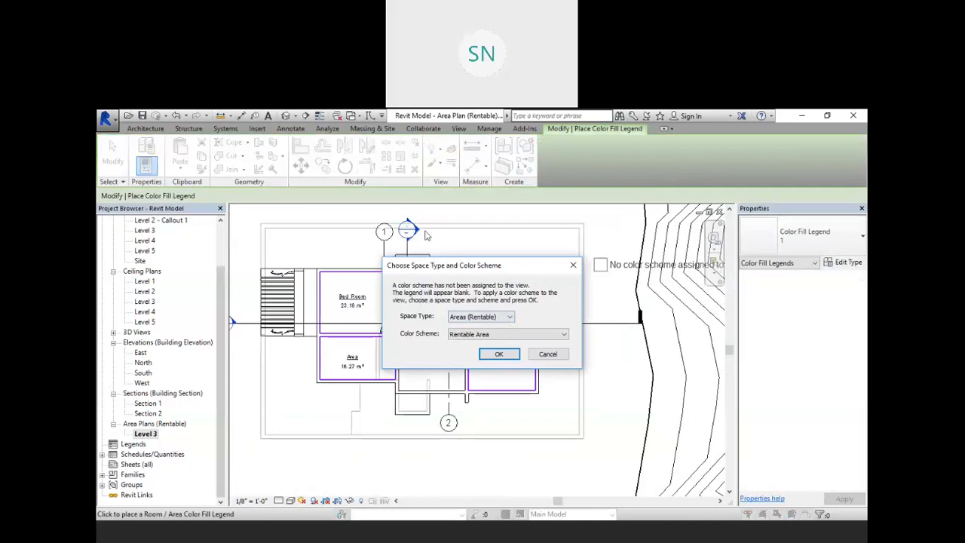
- Assign the Areas (Rentable) space type and the Rentable Area color scheme to the view
{"action": "left_click_drag", "start_coordinate": [408, 266], "coordinate": [383, 220]}
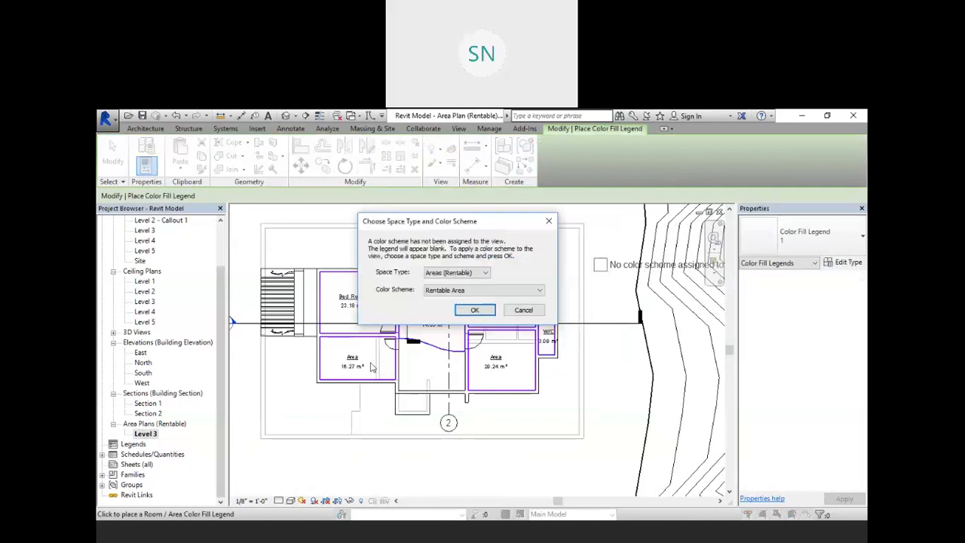
{"action": "left_click", "coordinate": [476, 290]}
{"action": "left_click", "coordinate": [459, 303]}
{"action": "left_click", "coordinate": [473, 310]}
{"action": "scroll", "coordinate": [598, 317], "scroll_direction": "down", "scroll_amount": 1}
{"action": "scroll", "coordinate": [596, 320], "scroll_direction": "up", "scroll_amount": 2}
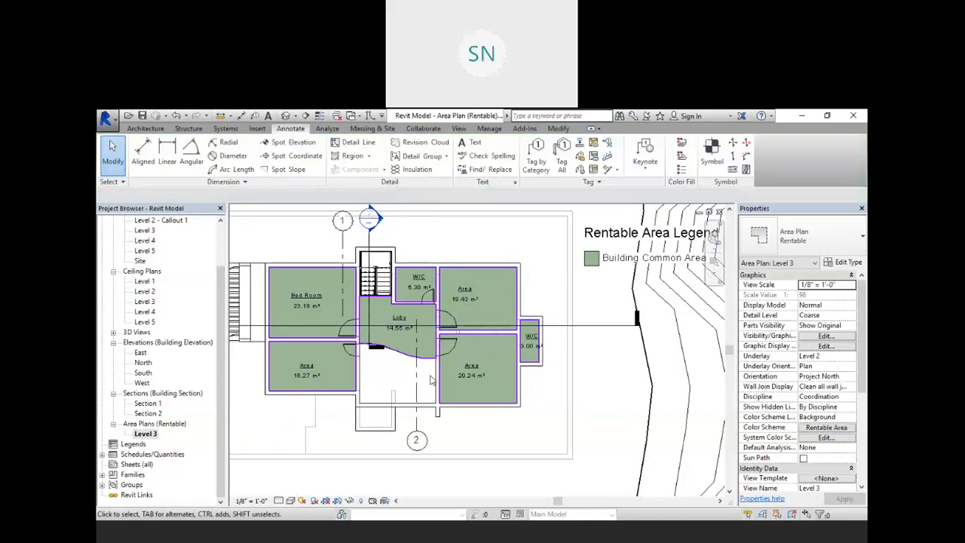
- Set the Bed Room area's type to Floor Area and deselect it
{"action": "scroll", "coordinate": [490, 343], "scroll_direction": "up", "scroll_amount": 1}
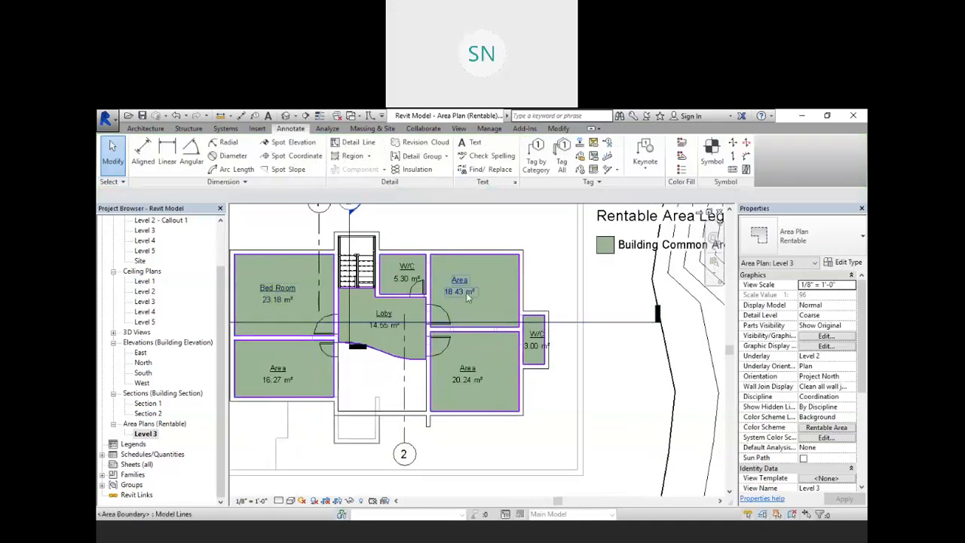
{"action": "scroll", "coordinate": [481, 335], "scroll_direction": "down", "scroll_amount": 2}
{"action": "scroll", "coordinate": [596, 301], "scroll_direction": "up", "scroll_amount": 3}
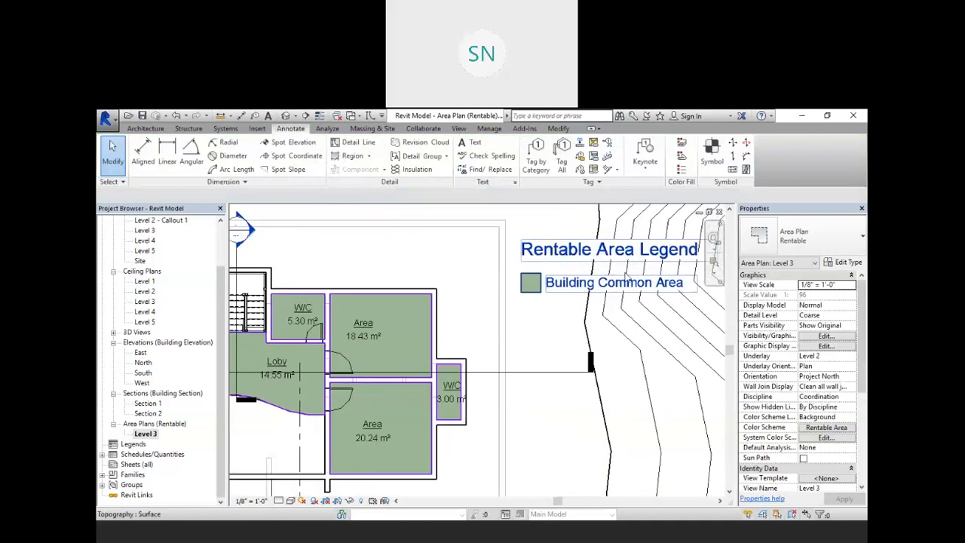
{"action": "scroll", "coordinate": [628, 277], "scroll_direction": "up", "scroll_amount": 1}
{"action": "scroll", "coordinate": [648, 285], "scroll_direction": "down", "scroll_amount": 3}
{"action": "scroll", "coordinate": [656, 288], "scroll_direction": "down", "scroll_amount": 1}
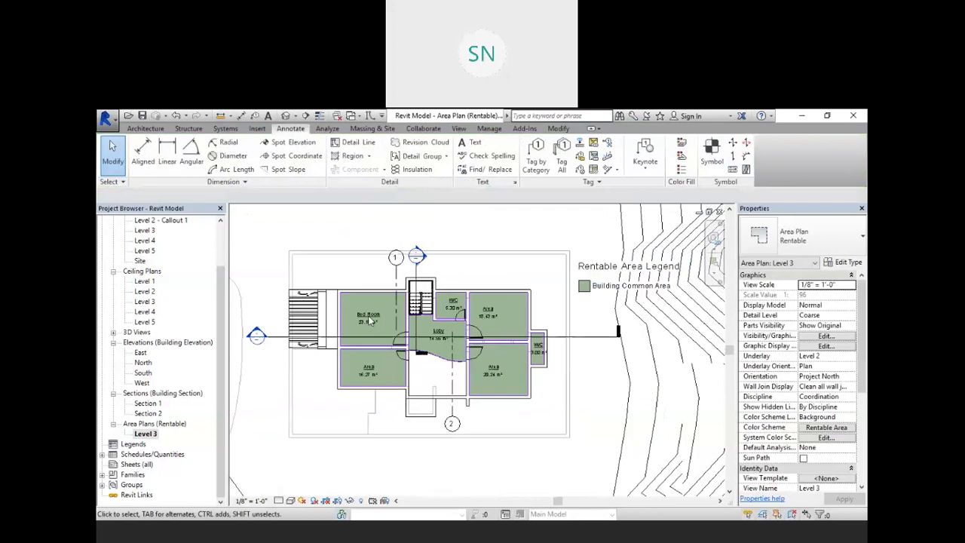
{"action": "scroll", "coordinate": [309, 332], "scroll_direction": "up", "scroll_amount": 5}
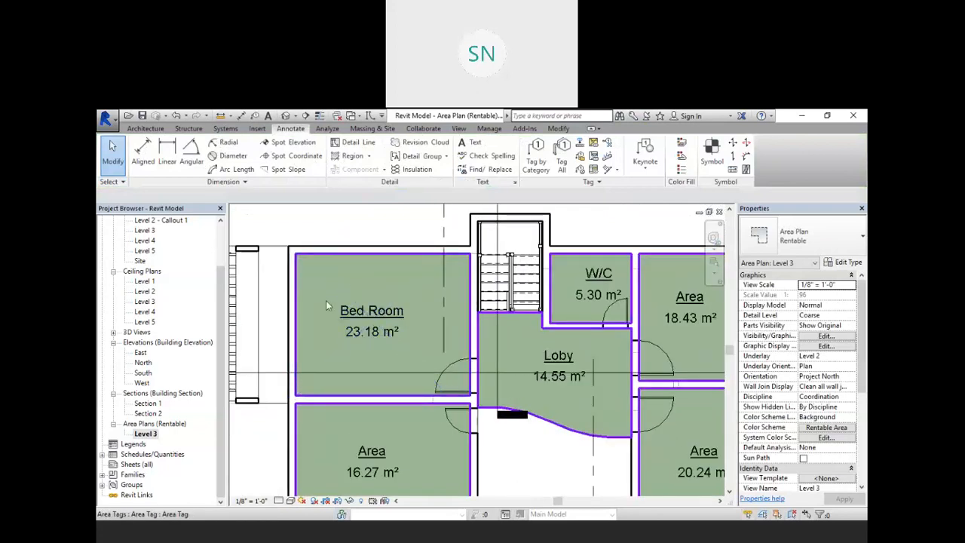
{"action": "left_click", "coordinate": [338, 361]}
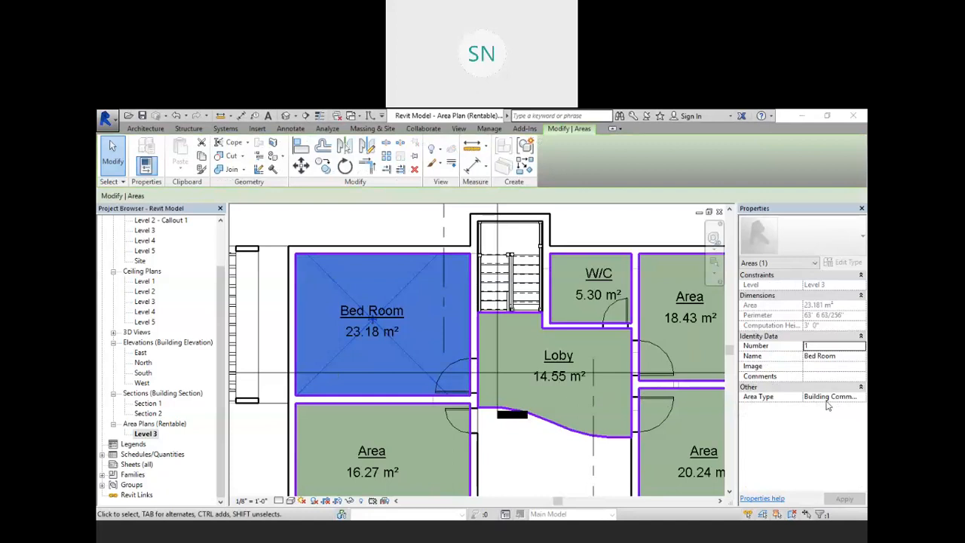
{"action": "left_click", "coordinate": [860, 397]}
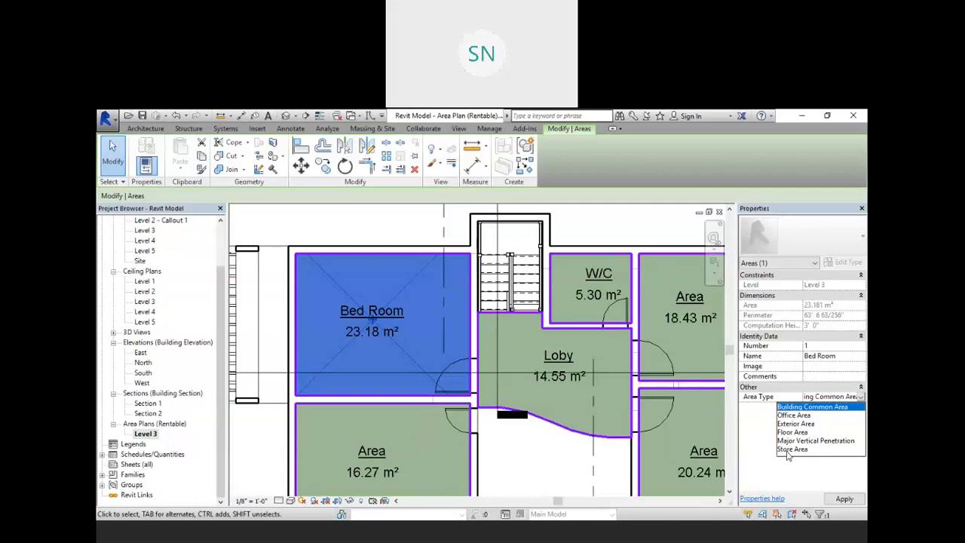
{"action": "left_click", "coordinate": [791, 434]}
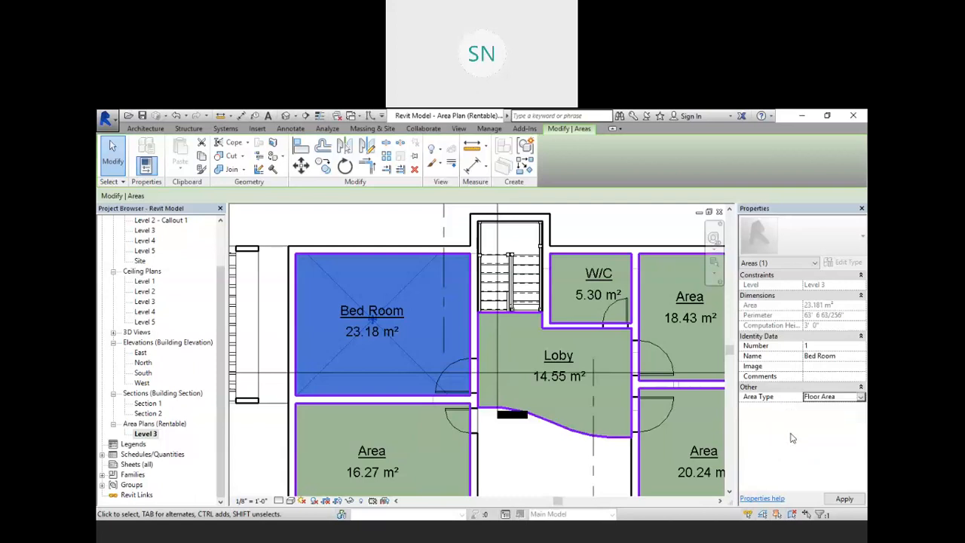
{"action": "left_click", "coordinate": [392, 215]}
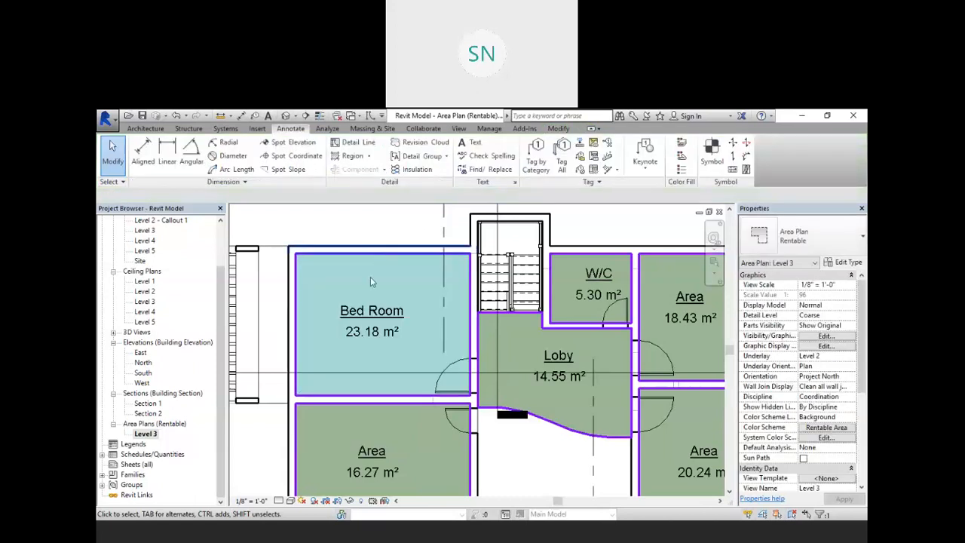
- Set the area type of the unnamed northeast room to Office Area and inspect its legend entry
{"action": "scroll", "coordinate": [350, 289], "scroll_direction": "down", "scroll_amount": 3}
{"action": "scroll", "coordinate": [650, 327], "scroll_direction": "up", "scroll_amount": 1}
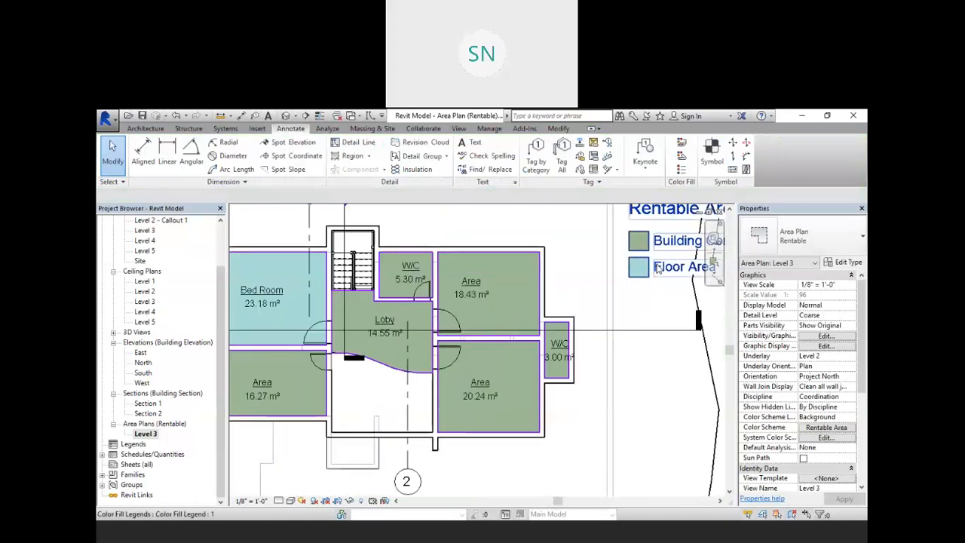
{"action": "scroll", "coordinate": [658, 272], "scroll_direction": "down", "scroll_amount": 2}
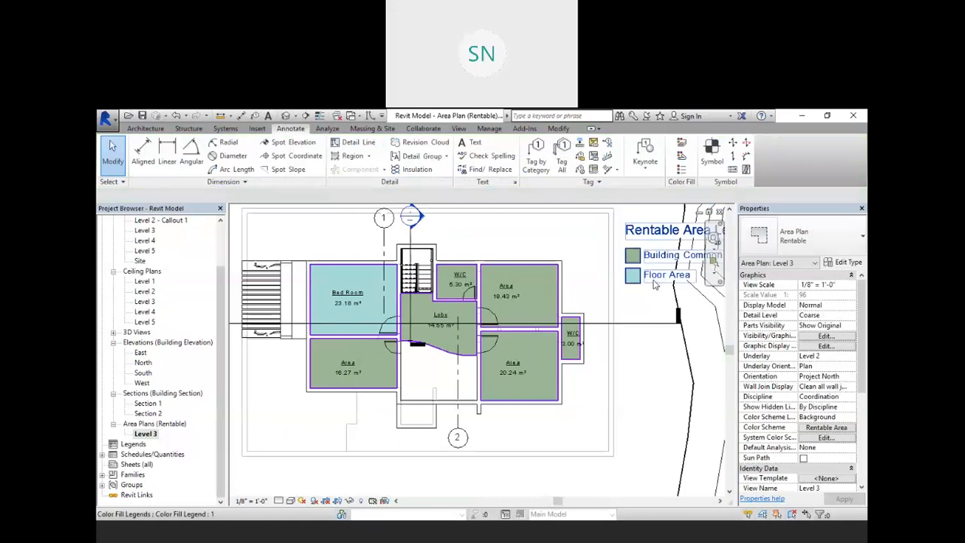
{"action": "scroll", "coordinate": [528, 310], "scroll_direction": "up", "scroll_amount": 2}
{"action": "left_click", "coordinate": [533, 314]}
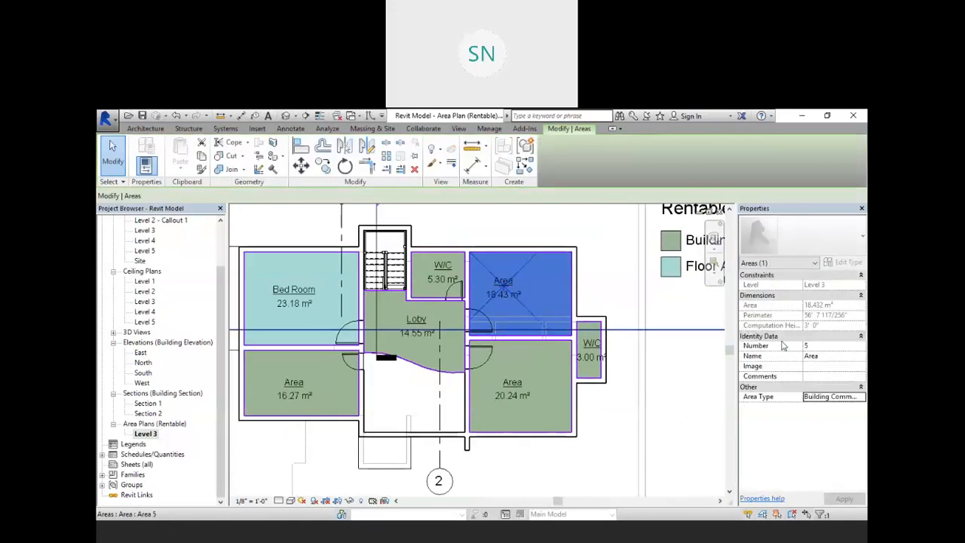
{"action": "left_click", "coordinate": [836, 396]}
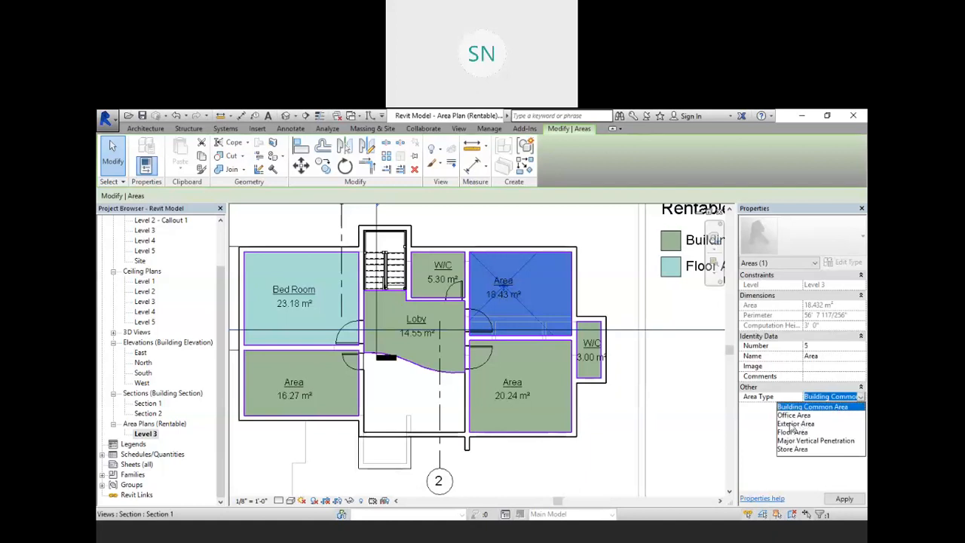
{"action": "left_click", "coordinate": [792, 416]}
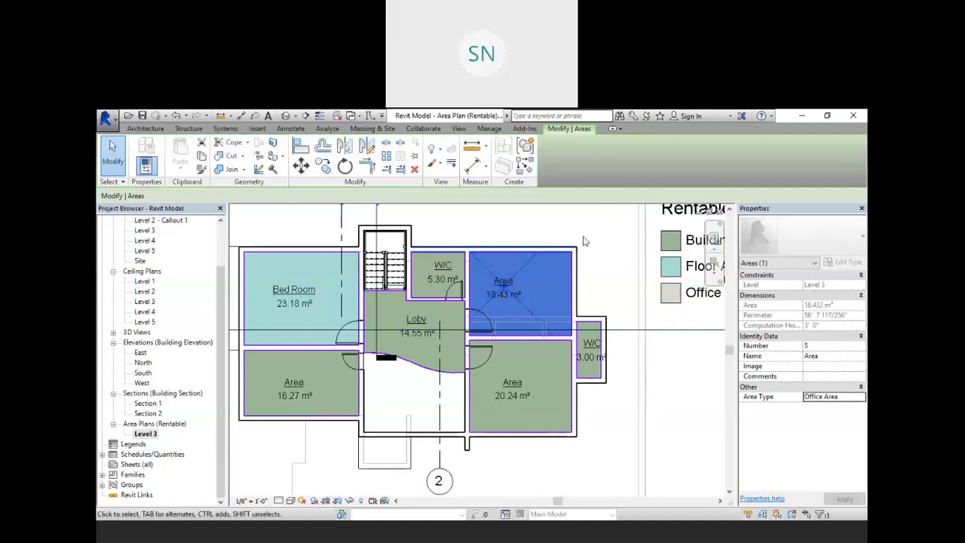
{"action": "left_click", "coordinate": [585, 238]}
{"action": "scroll", "coordinate": [585, 238], "scroll_direction": "down", "scroll_amount": 1}
{"action": "scroll", "coordinate": [612, 285], "scroll_direction": "up", "scroll_amount": 3}
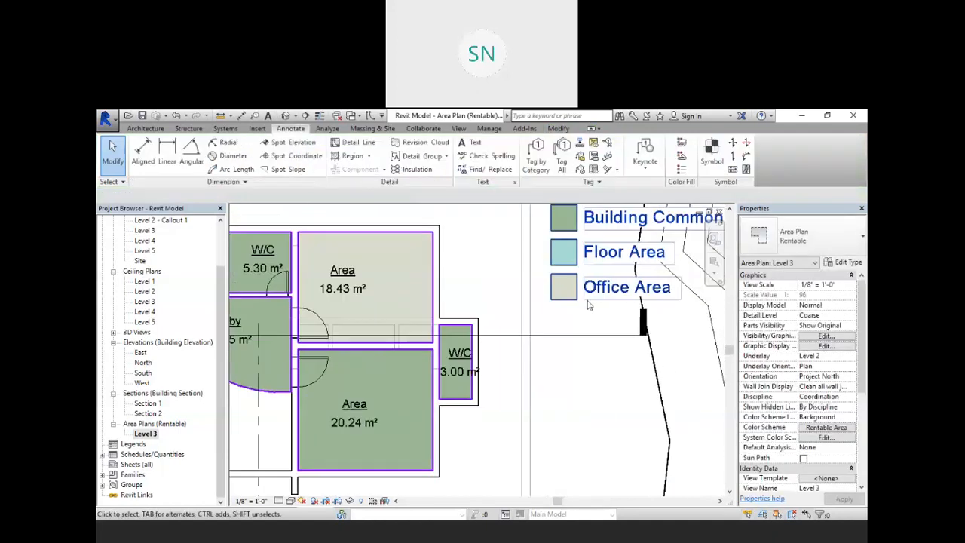
{"action": "scroll", "coordinate": [612, 285], "scroll_direction": "down", "scroll_amount": 3}
{"action": "scroll", "coordinate": [513, 349], "scroll_direction": "down", "scroll_amount": 1}
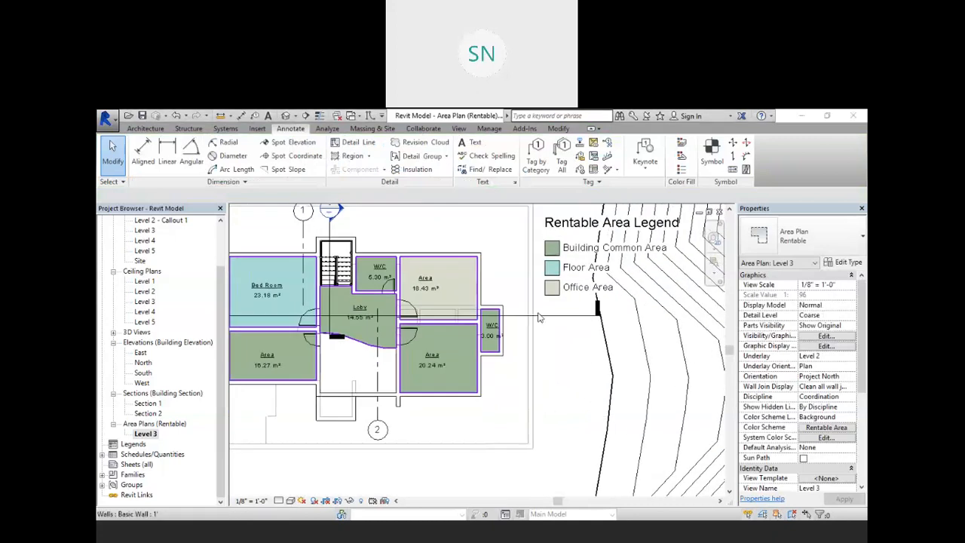
{"action": "scroll", "coordinate": [452, 316], "scroll_direction": "down", "scroll_amount": 1}
{"action": "scroll", "coordinate": [365, 280], "scroll_direction": "up", "scroll_amount": 1}
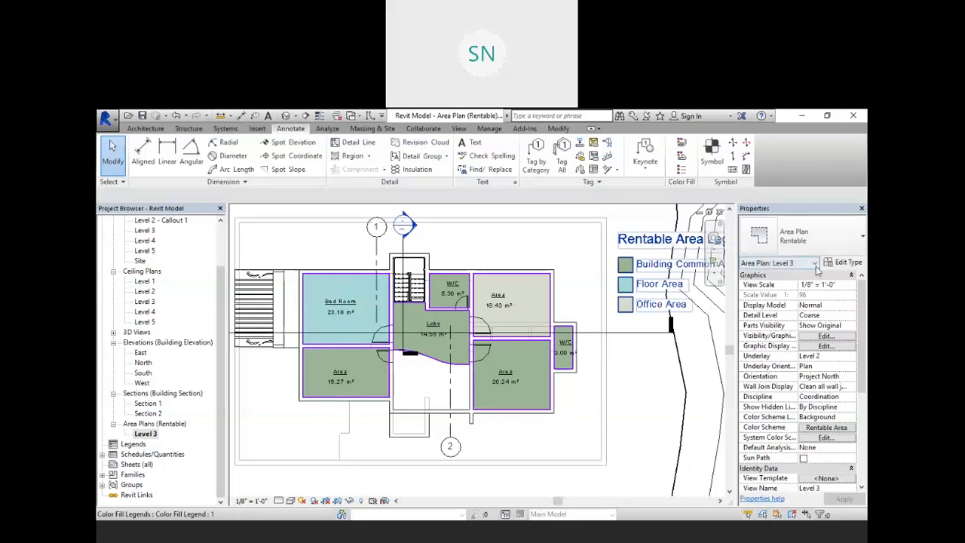
{"action": "left_click", "coordinate": [848, 263]}
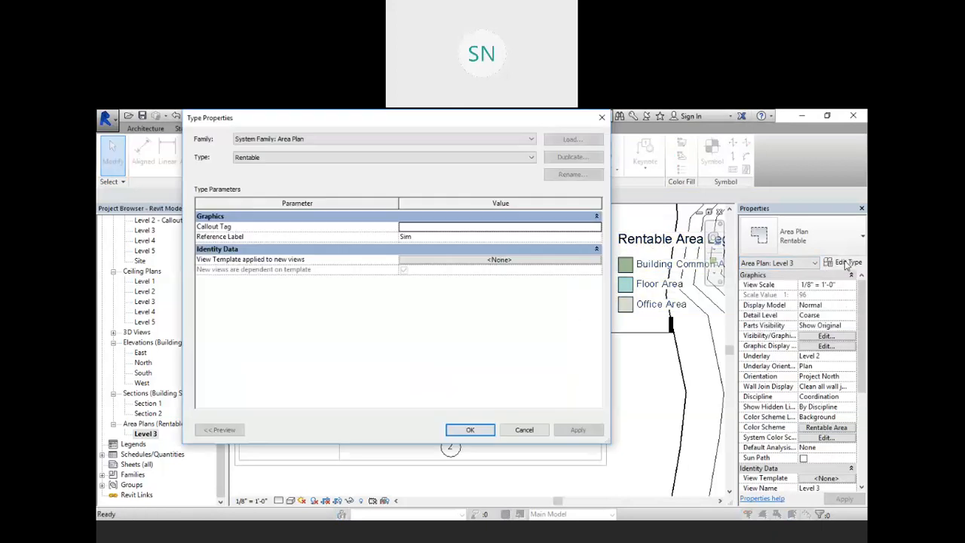
{"action": "left_click", "coordinate": [600, 119]}
{"action": "scroll", "coordinate": [641, 291], "scroll_direction": "down", "scroll_amount": 5}
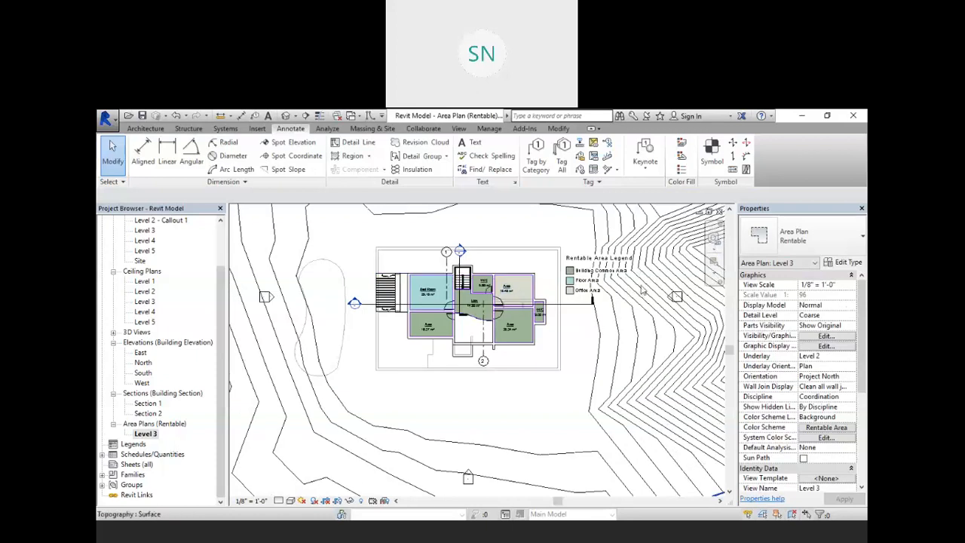
{"action": "scroll", "coordinate": [616, 268], "scroll_direction": "up", "scroll_amount": 3}
{"action": "left_click", "coordinate": [560, 273]}
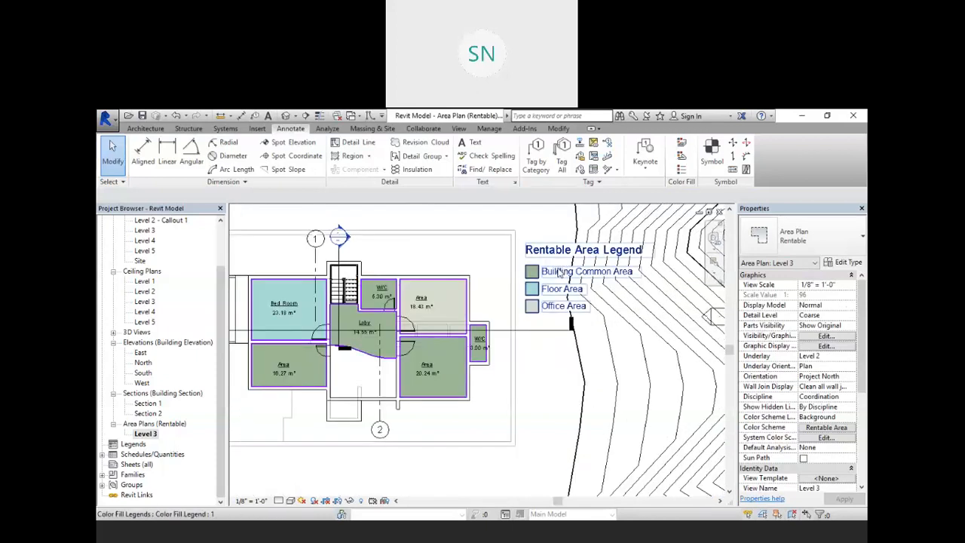
{"action": "left_click", "coordinate": [560, 273]}
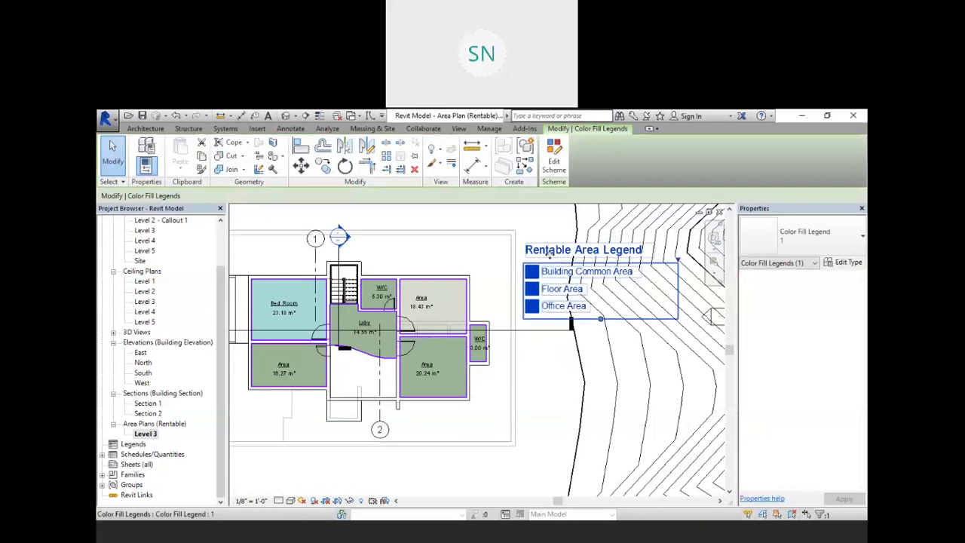
{"action": "right_click", "coordinate": [551, 257]}
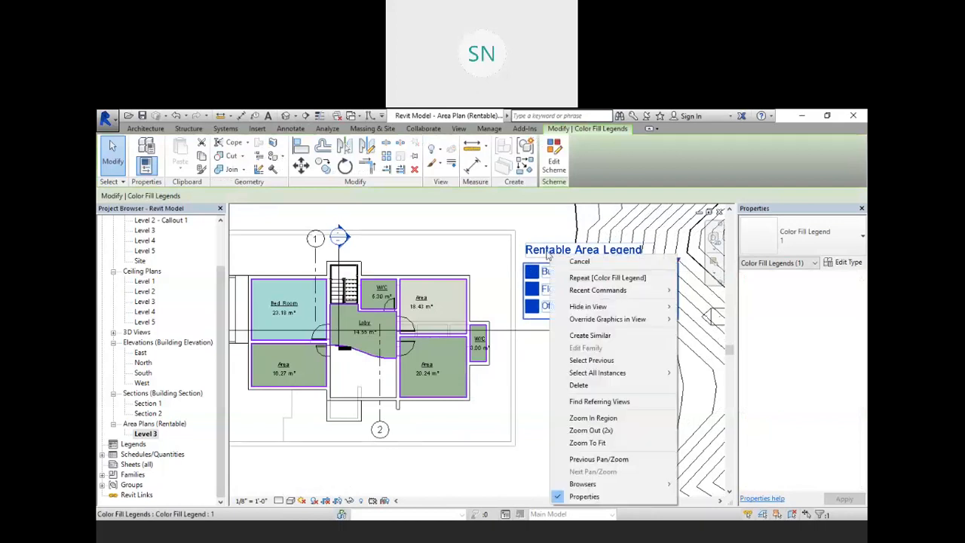
{"action": "left_click", "coordinate": [546, 227]}
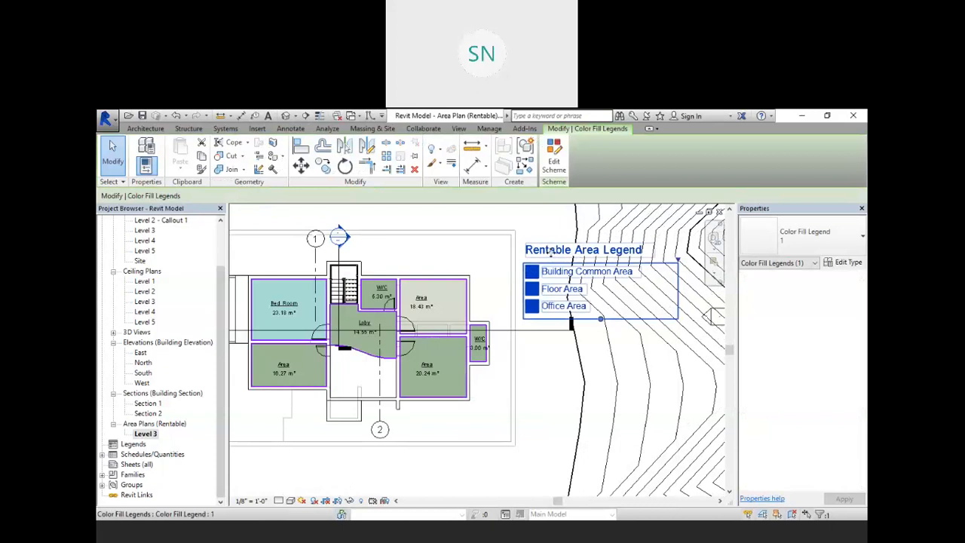
{"action": "key", "text": "Escape"}
- Edit the legend's Rentable Area color scheme to color the areas by Number, accepting the loss of existing colors
{"action": "left_click", "coordinate": [552, 255]}
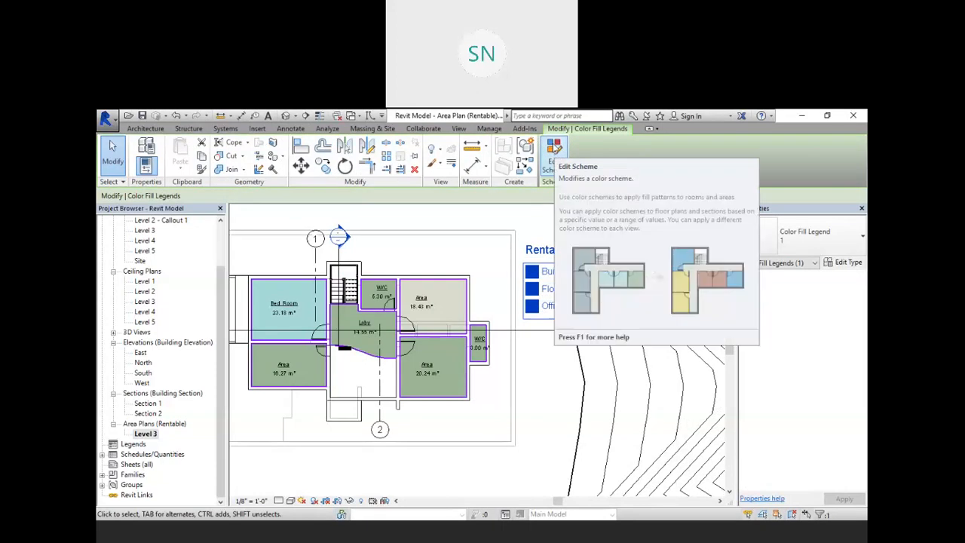
{"action": "left_click", "coordinate": [553, 147]}
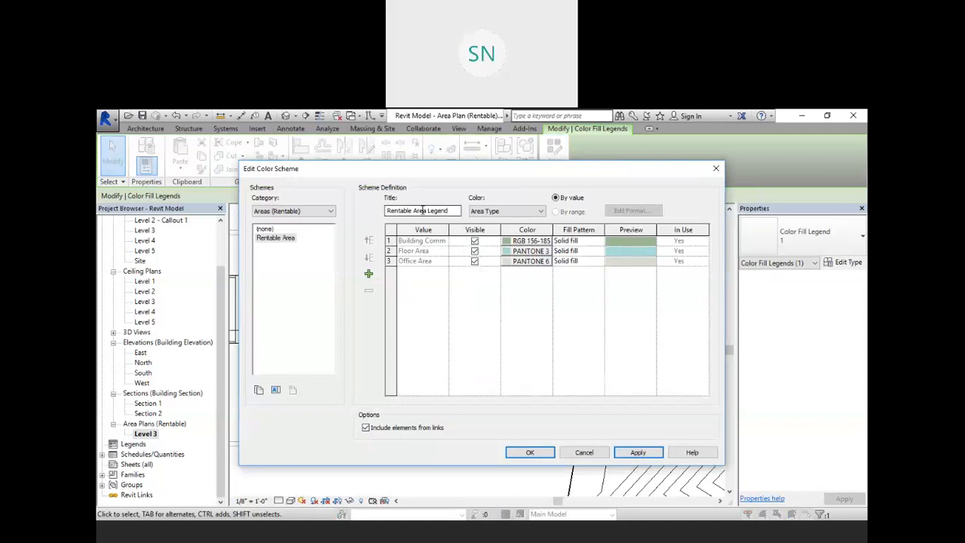
{"action": "left_click", "coordinate": [525, 217]}
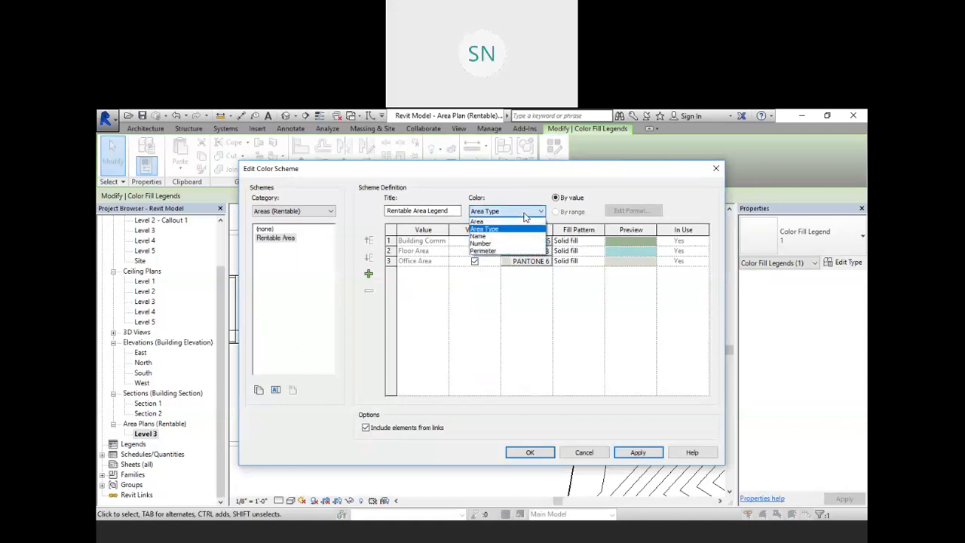
{"action": "left_click", "coordinate": [498, 244]}
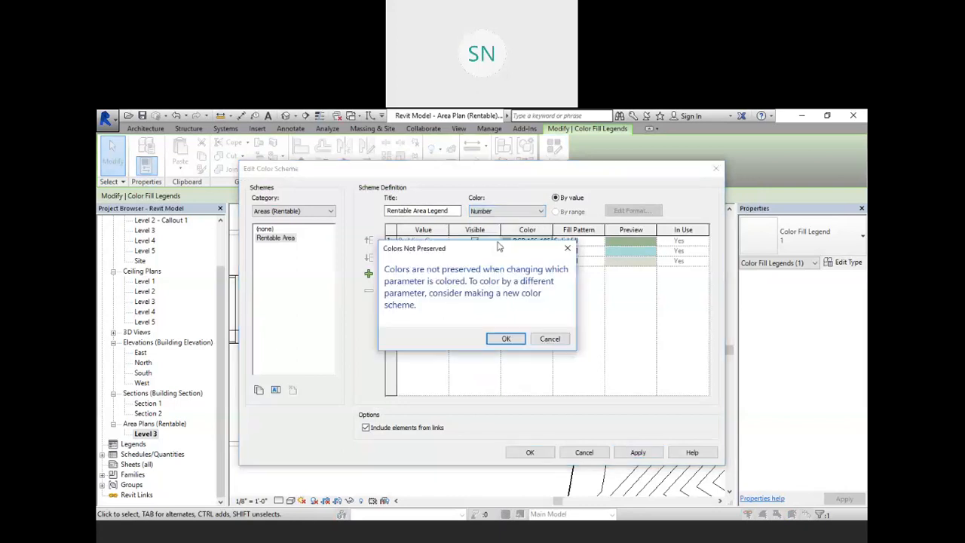
{"action": "left_click", "coordinate": [506, 339]}
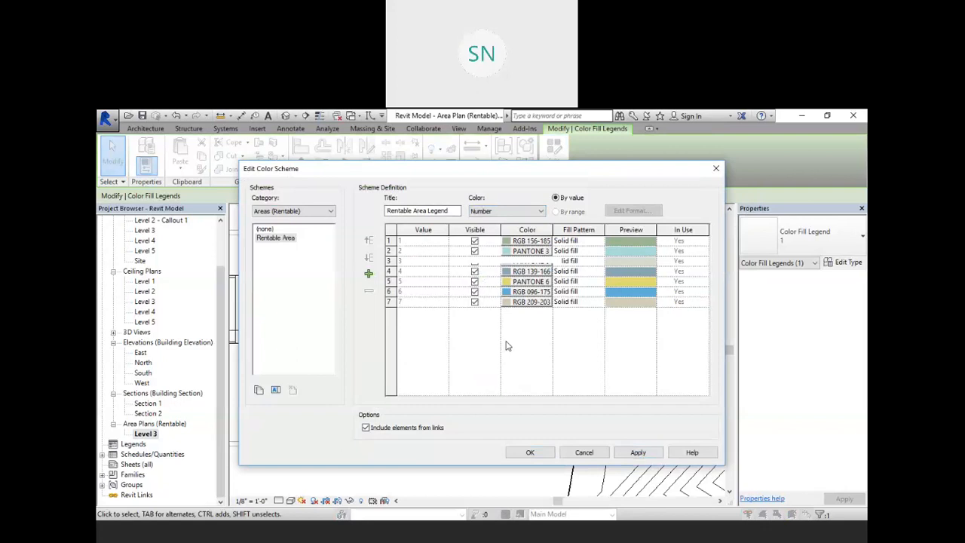
{"action": "left_click", "coordinate": [638, 453]}
{"action": "left_click", "coordinate": [530, 453]}
- Select the Bed Room area to compare its number with the color legend
{"action": "scroll", "coordinate": [410, 360], "scroll_direction": "up", "scroll_amount": 3}
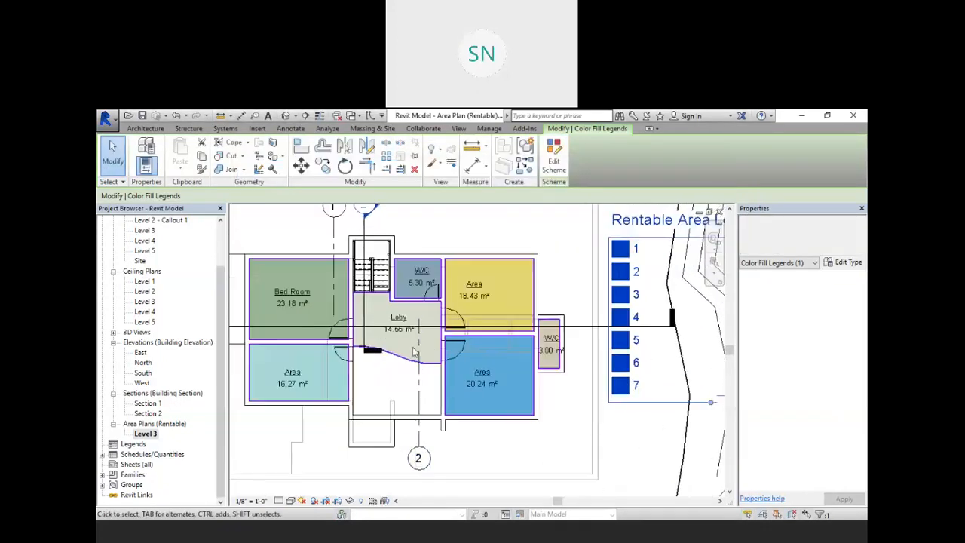
{"action": "left_click", "coordinate": [312, 320]}
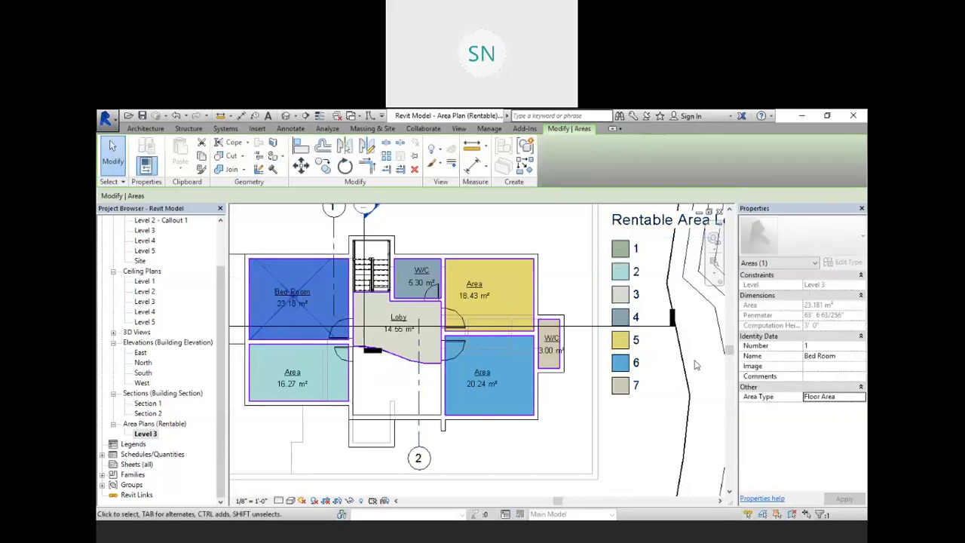
- Set the Bed Room area's number to 201
{"action": "left_click", "coordinate": [828, 345]}
{"action": "type", "text": "201"}
{"action": "key", "text": "Return"}
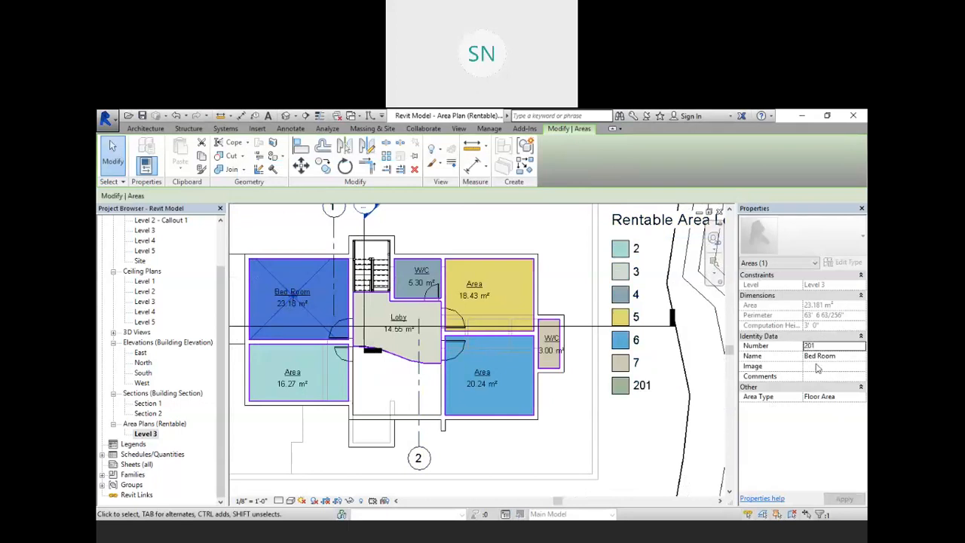
- Set the number of the unnamed area directly below the Bed Room to 202 and deselect it
{"action": "left_click", "coordinate": [309, 365]}
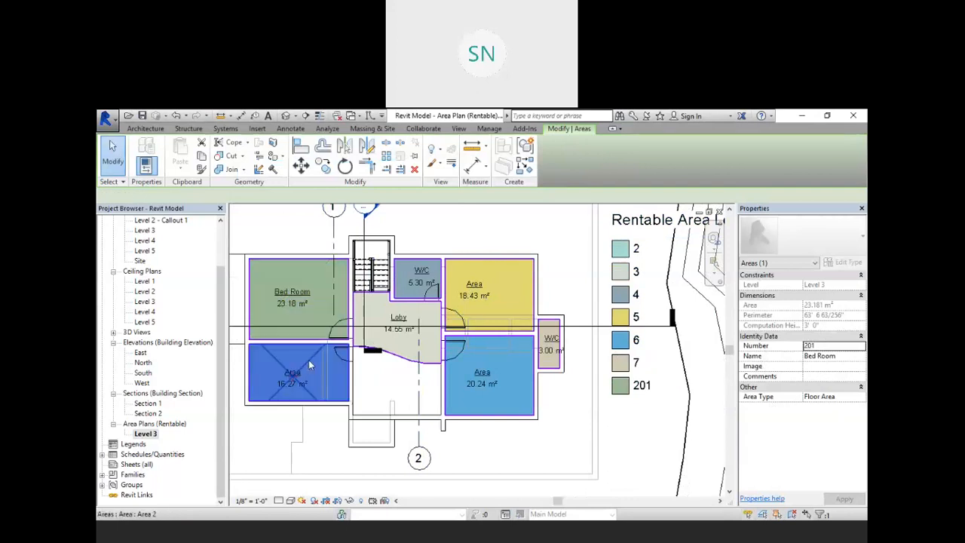
{"action": "left_click", "coordinate": [826, 346]}
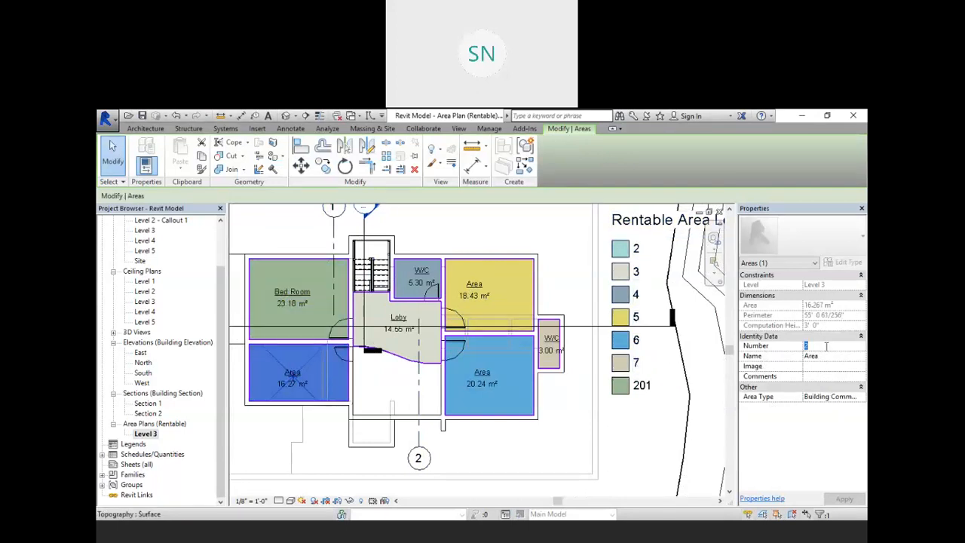
{"action": "type", "text": "202"}
{"action": "key", "text": "Return"}
{"action": "key", "text": "Escape"}
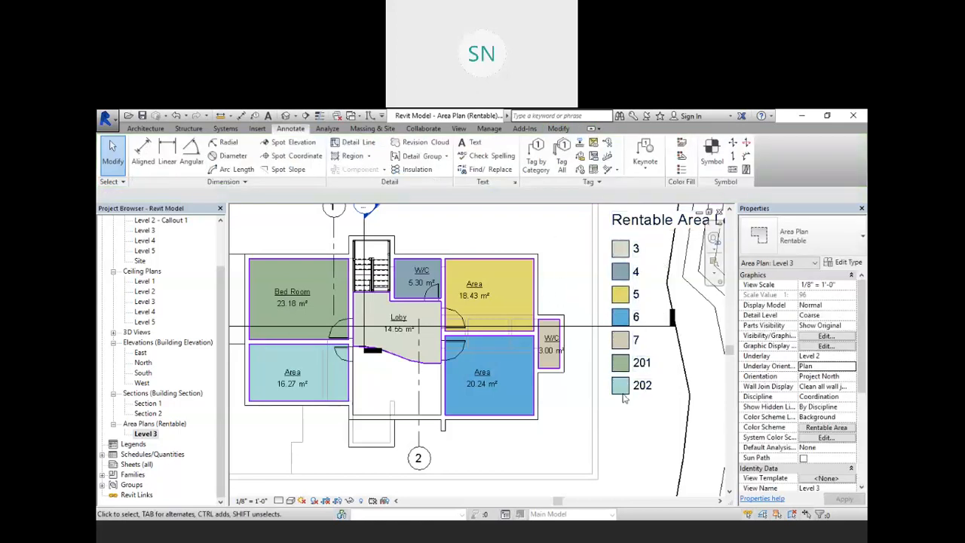
{"action": "left_click", "coordinate": [637, 228]}
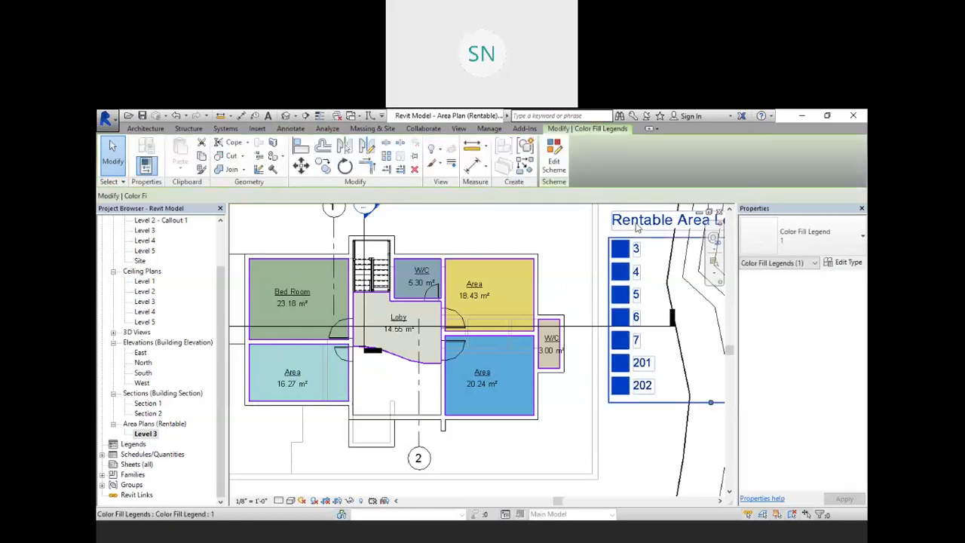
{"action": "left_click", "coordinate": [555, 154]}
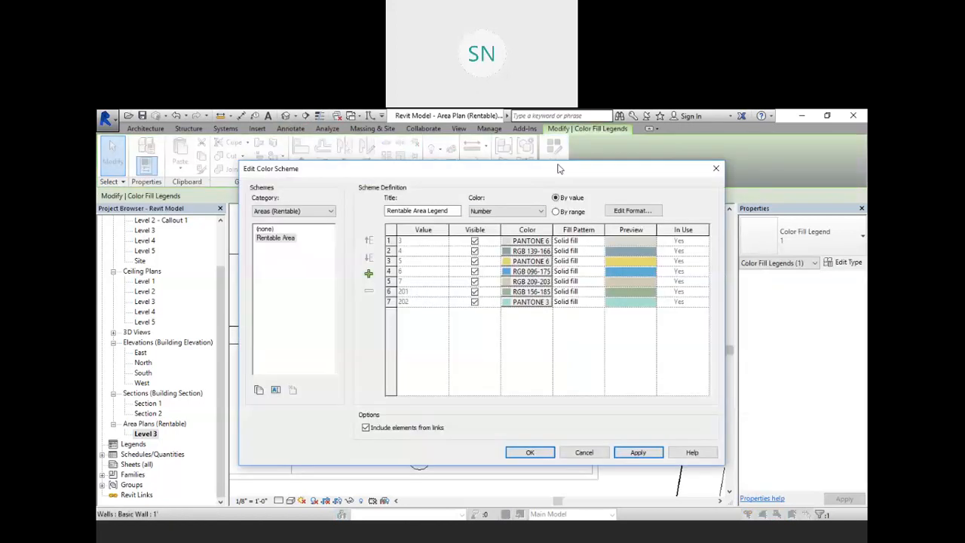
{"action": "left_click", "coordinate": [505, 213]}
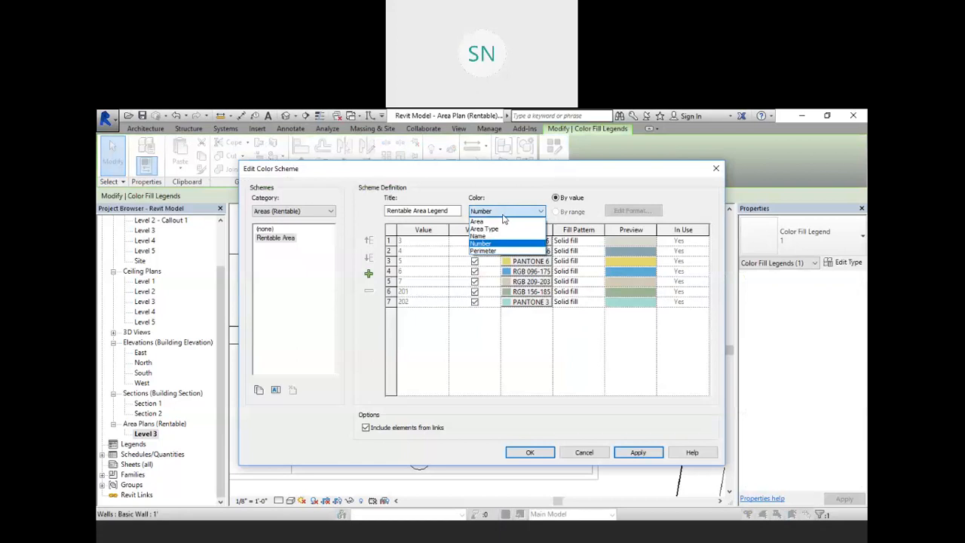
{"action": "left_click", "coordinate": [490, 237]}
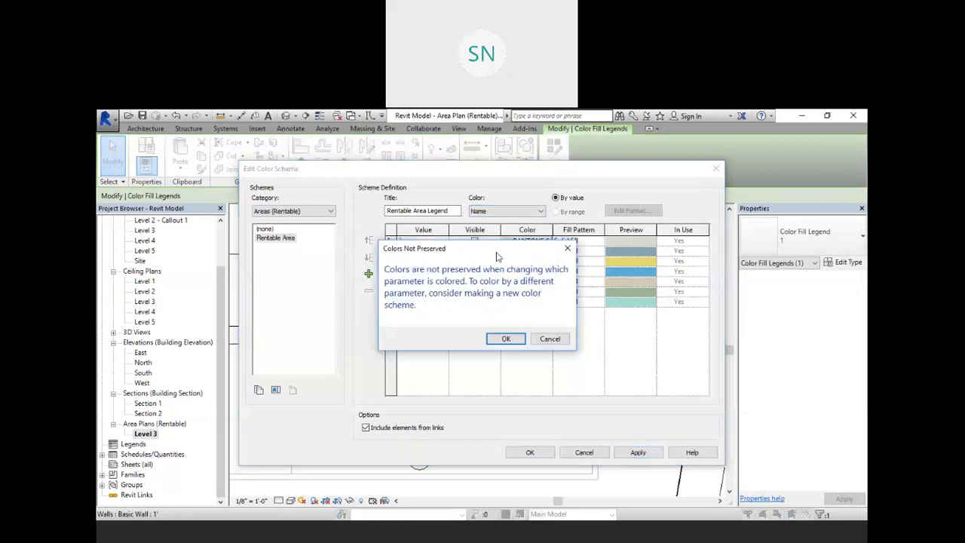
{"action": "left_click", "coordinate": [505, 339]}
{"action": "left_click", "coordinate": [717, 172]}
{"action": "scroll", "coordinate": [417, 283], "scroll_direction": "up", "scroll_amount": 2}
{"action": "scroll", "coordinate": [585, 333], "scroll_direction": "down", "scroll_amount": 3}
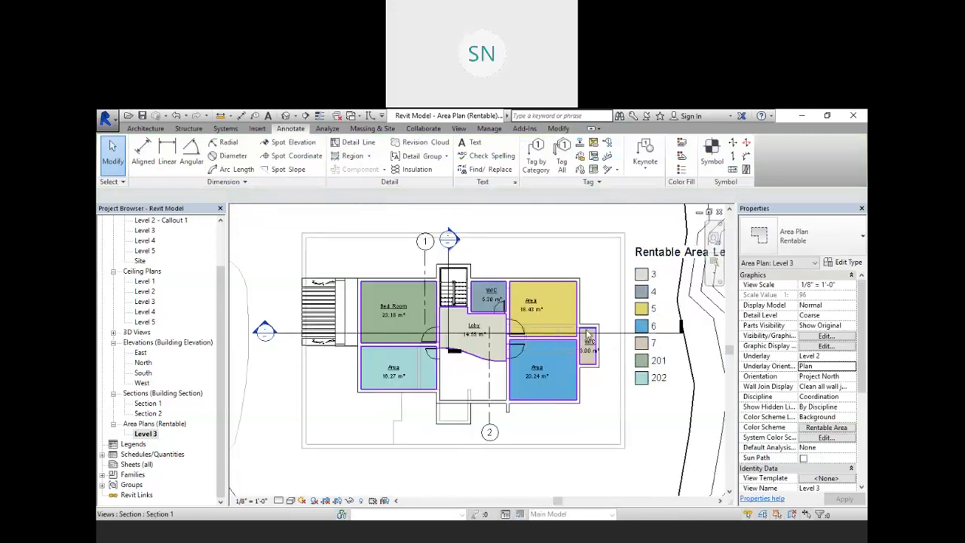
- Edit the legend's Rentable Area color scheme to color the areas by Name, accepting the loss of existing colors
{"action": "double_click", "coordinate": [651, 243]}
{"action": "left_click", "coordinate": [507, 212]}
{"action": "left_click", "coordinate": [489, 239]}
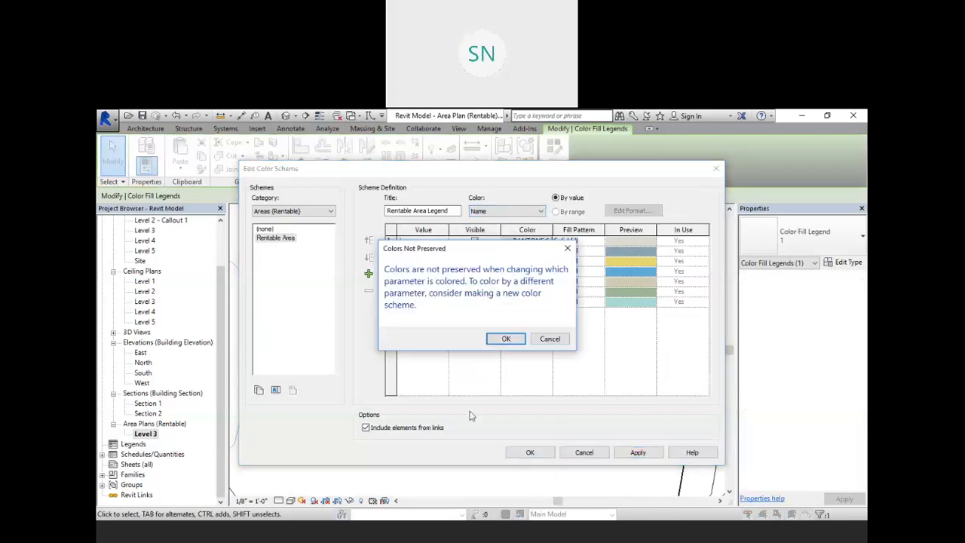
{"action": "left_click", "coordinate": [503, 340]}
{"action": "left_click", "coordinate": [509, 454]}
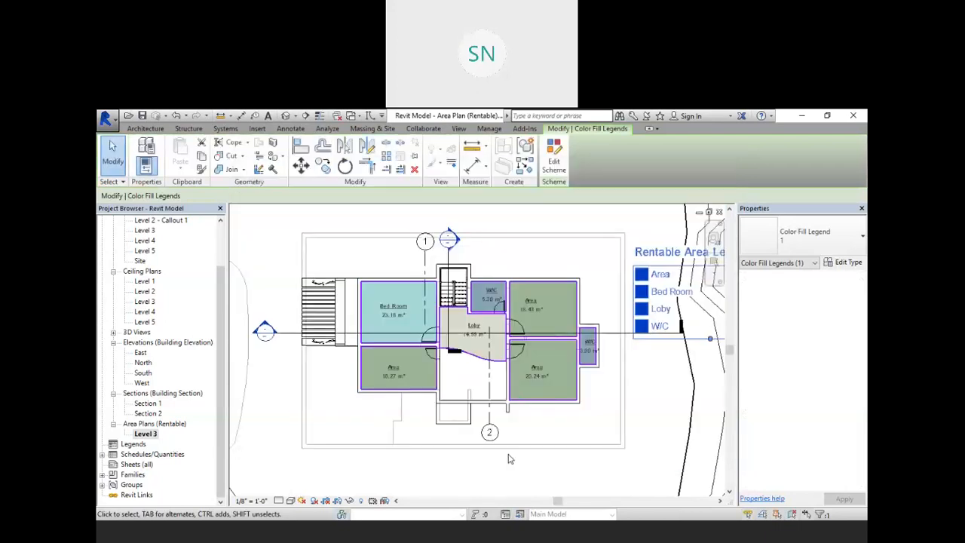
{"action": "left_click", "coordinate": [509, 458]}
- Compare the legend's name entries with the fill colors of the areas in the plan
{"action": "scroll", "coordinate": [525, 385], "scroll_direction": "up", "scroll_amount": 5}
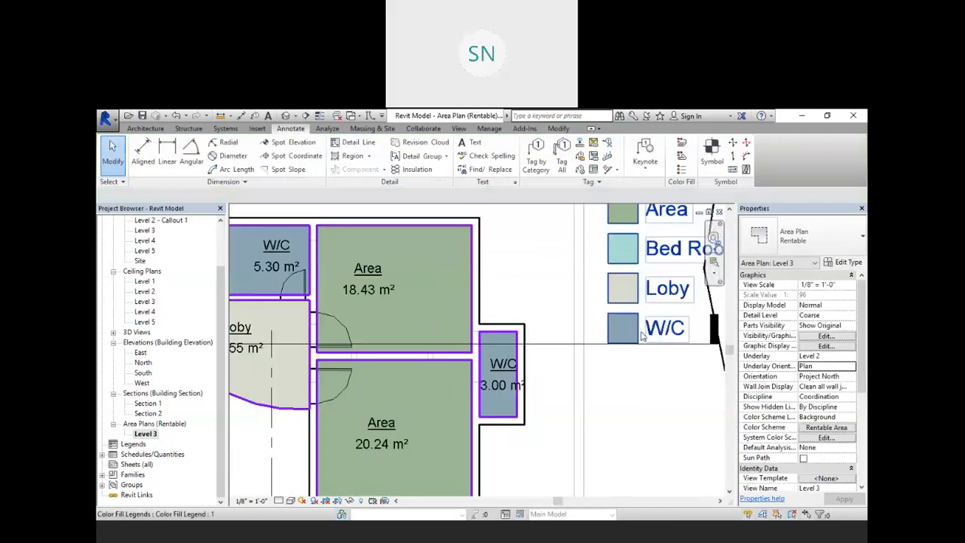
{"action": "scroll", "coordinate": [526, 384], "scroll_direction": "down", "scroll_amount": 3}
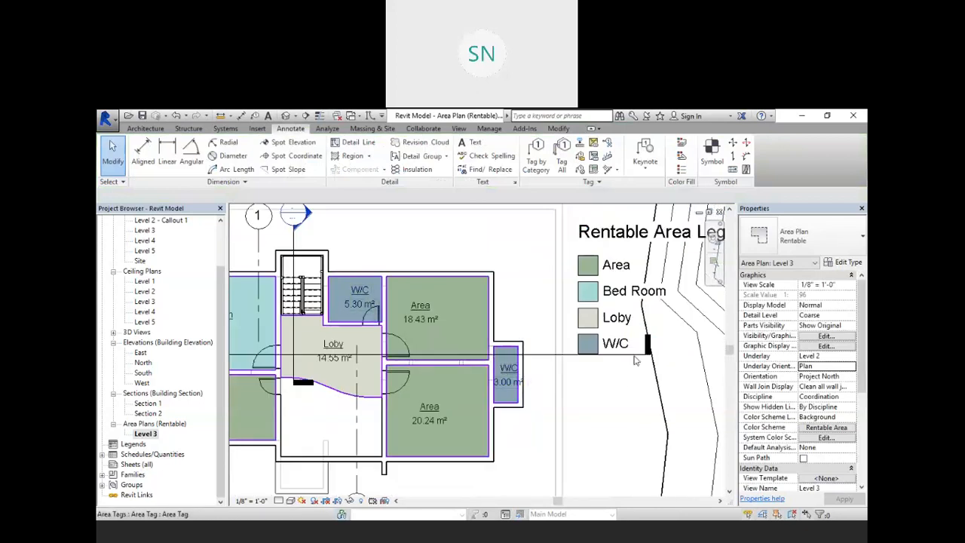
{"action": "scroll", "coordinate": [634, 338], "scroll_direction": "down", "scroll_amount": 2}
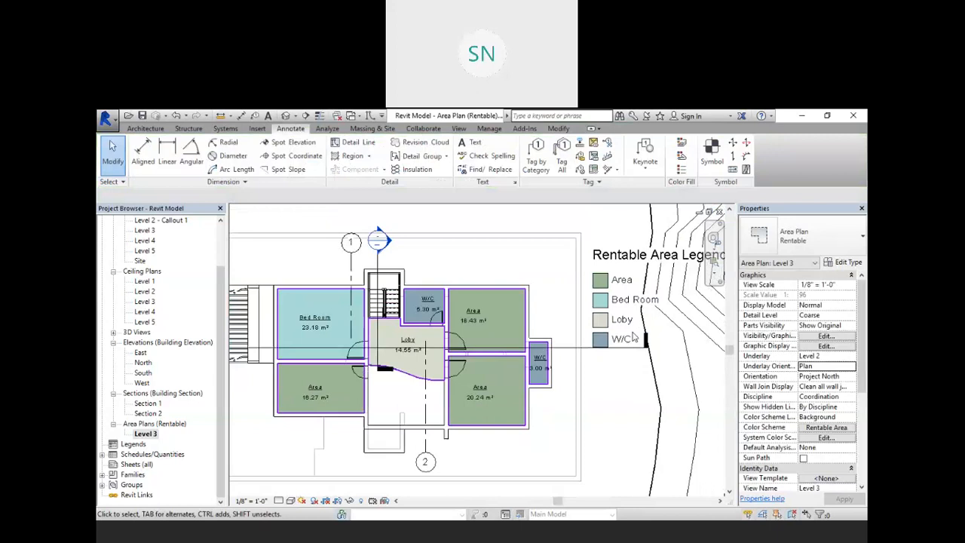
{"action": "scroll", "coordinate": [441, 358], "scroll_direction": "up", "scroll_amount": 2}
{"action": "scroll", "coordinate": [374, 332], "scroll_direction": "down", "scroll_amount": 2}
{"action": "scroll", "coordinate": [366, 326], "scroll_direction": "up", "scroll_amount": 3}
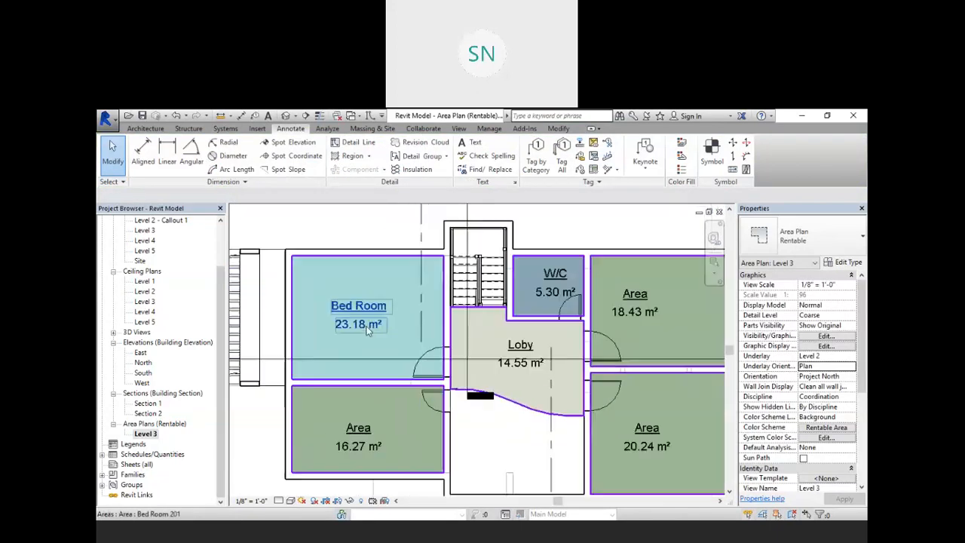
{"action": "scroll", "coordinate": [344, 332], "scroll_direction": "down", "scroll_amount": 2}
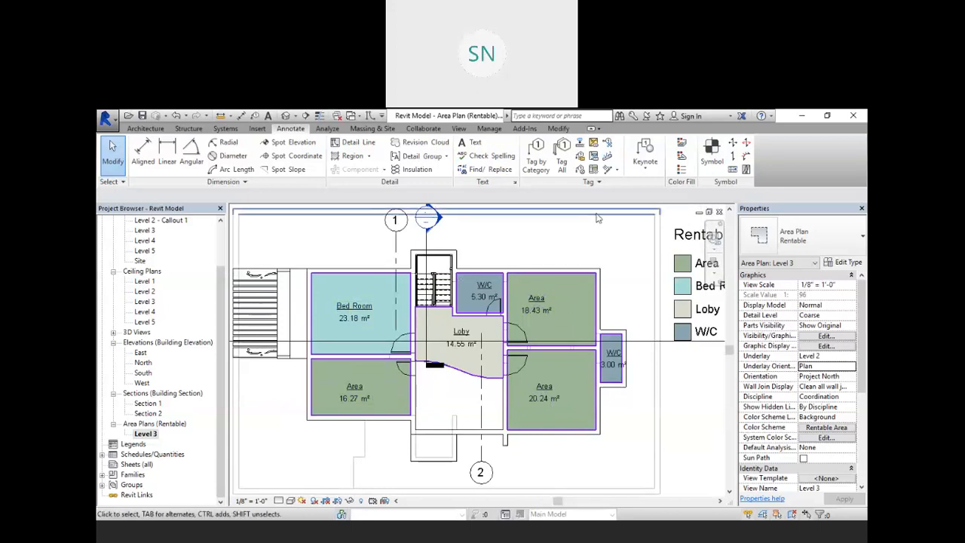
- Edit the legend's Rentable Area color scheme to color by Area, accept the loss of existing colors, and deselect the legend
{"action": "left_click", "coordinate": [688, 234]}
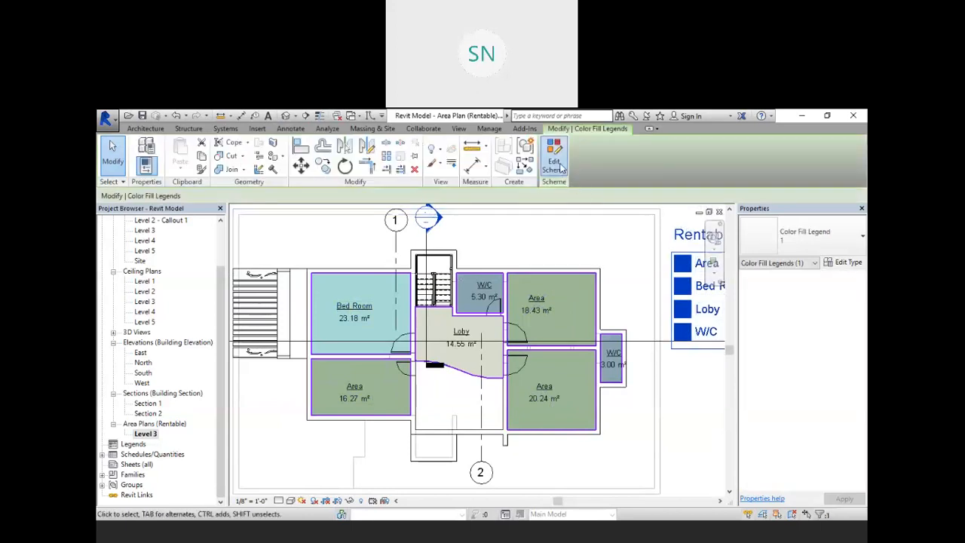
{"action": "left_click", "coordinate": [554, 164]}
{"action": "left_click", "coordinate": [490, 211]}
{"action": "left_click", "coordinate": [483, 222]}
{"action": "left_click", "coordinate": [505, 338]}
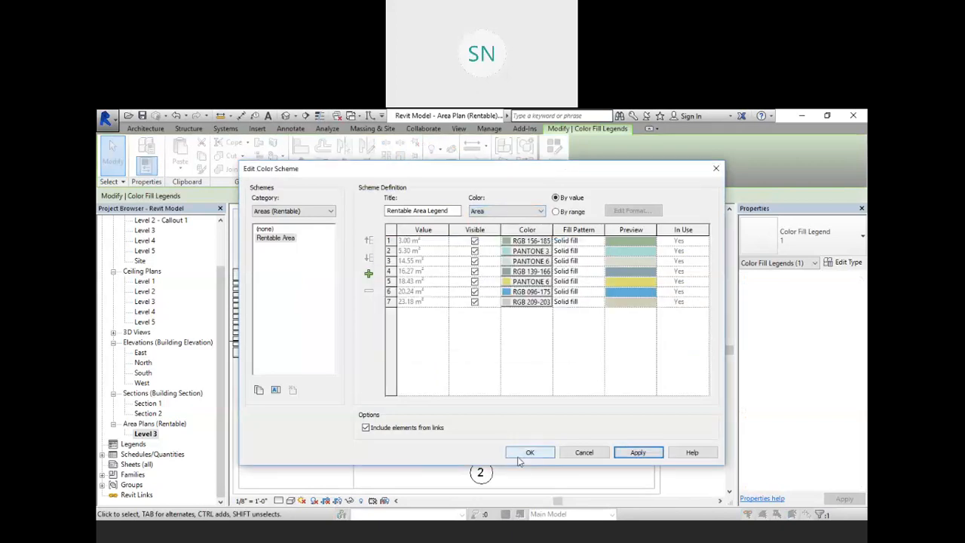
{"action": "left_click", "coordinate": [530, 452]}
{"action": "scroll", "coordinate": [495, 309], "scroll_direction": "down", "scroll_amount": 2}
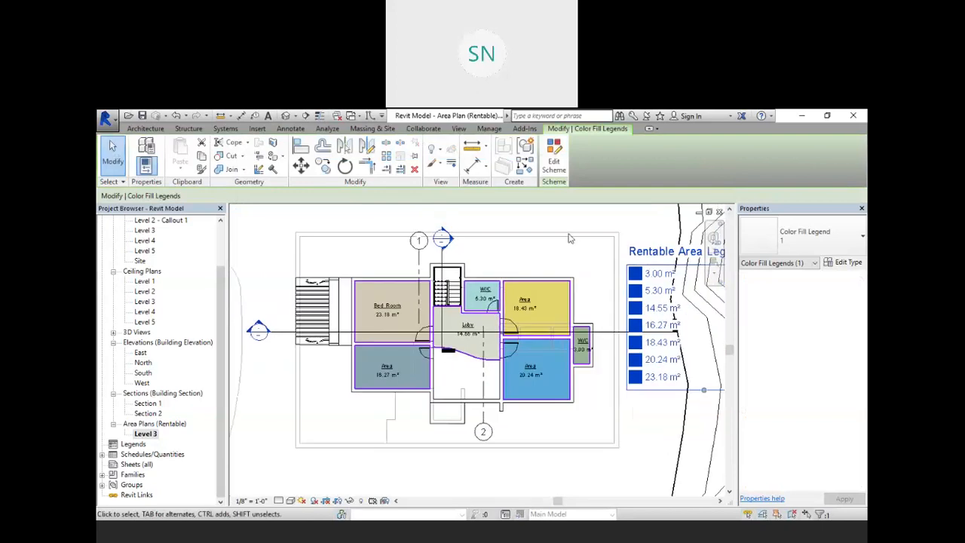
{"action": "left_click", "coordinate": [570, 238]}
- Compare the square-meter entries in the legend with the tagged sizes and fill colors of the areas
{"action": "scroll", "coordinate": [589, 330], "scroll_direction": "up", "scroll_amount": 3}
{"action": "scroll", "coordinate": [589, 330], "scroll_direction": "down", "scroll_amount": 1}
{"action": "scroll", "coordinate": [655, 250], "scroll_direction": "up", "scroll_amount": 2}
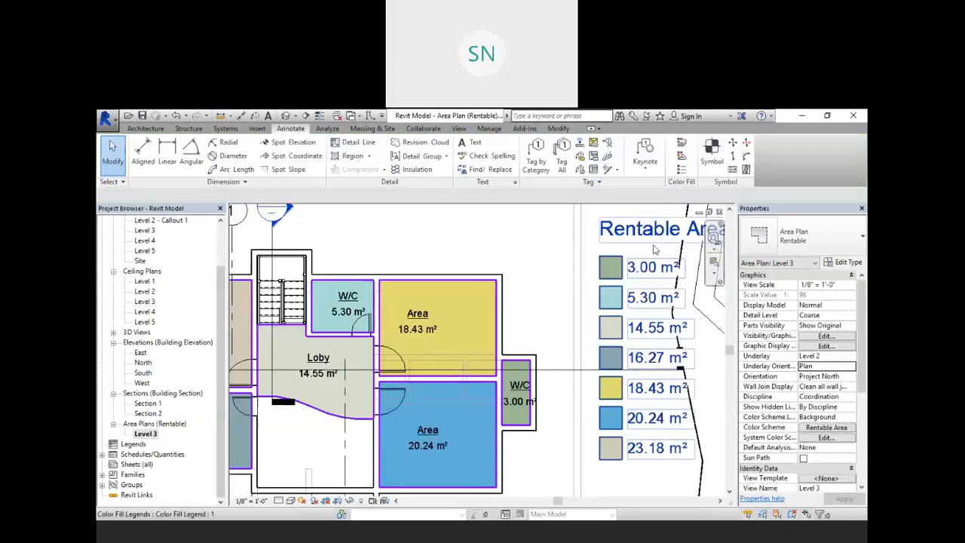
{"action": "scroll", "coordinate": [655, 250], "scroll_direction": "up", "scroll_amount": 1}
{"action": "scroll", "coordinate": [625, 263], "scroll_direction": "down", "scroll_amount": 1}
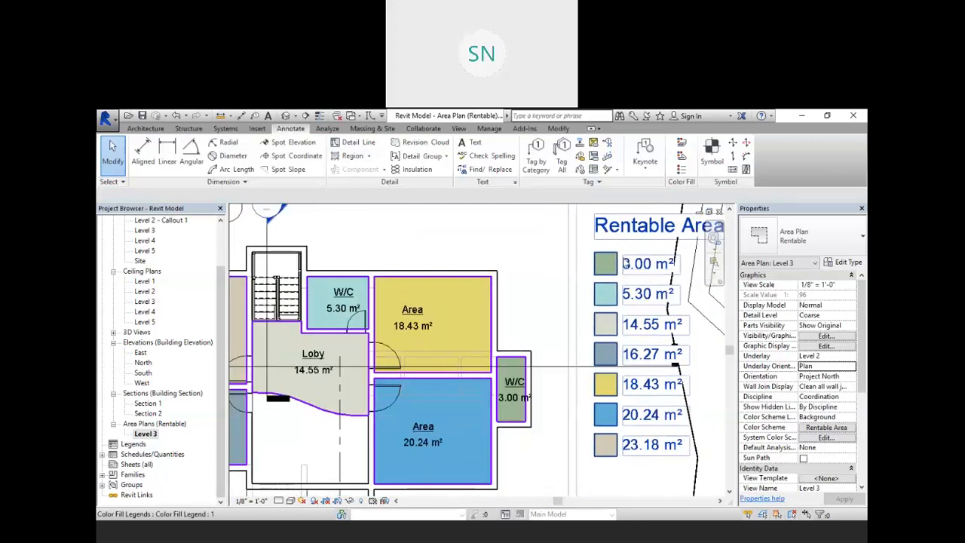
{"action": "scroll", "coordinate": [625, 263], "scroll_direction": "down", "scroll_amount": 1}
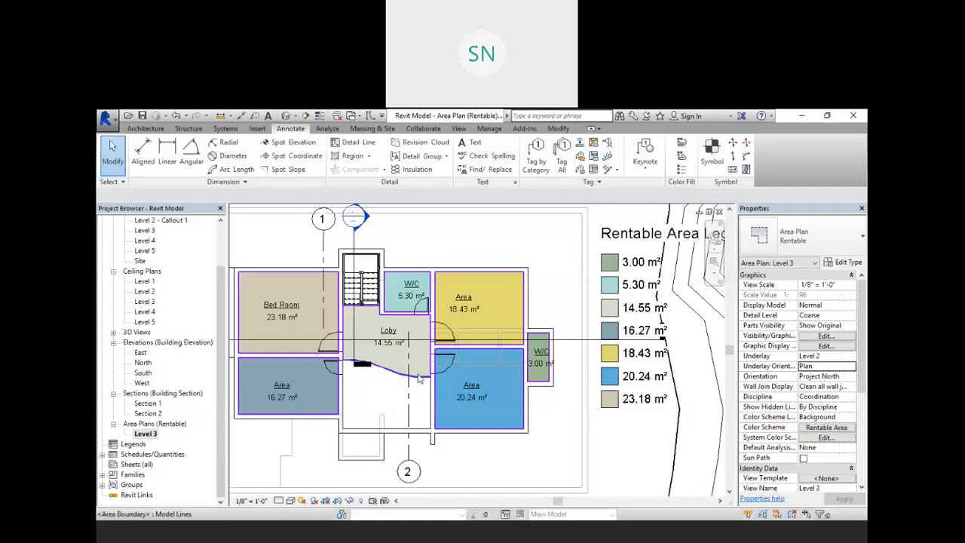
{"action": "left_click", "coordinate": [635, 248]}
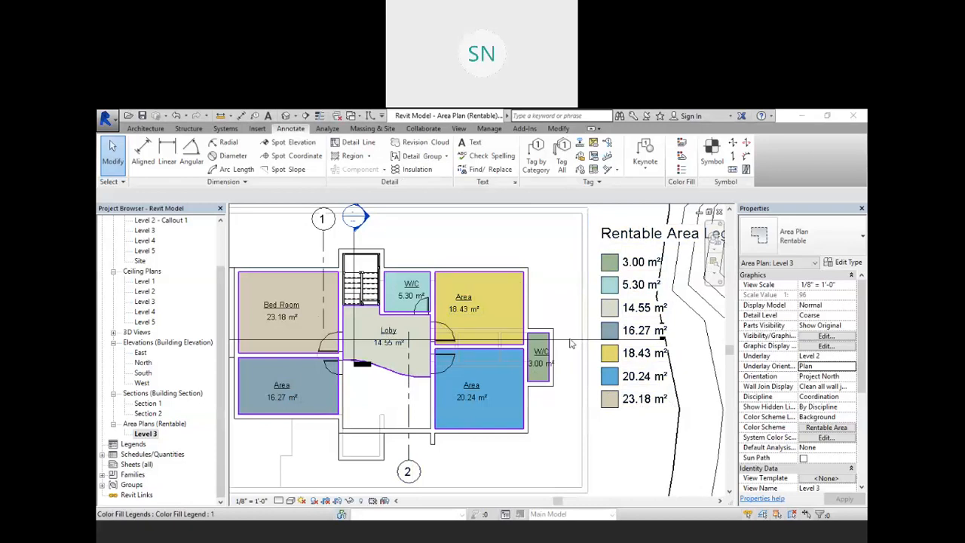
{"action": "scroll", "coordinate": [444, 362], "scroll_direction": "down", "scroll_amount": 1}
{"action": "scroll", "coordinate": [373, 373], "scroll_direction": "up", "scroll_amount": 1}
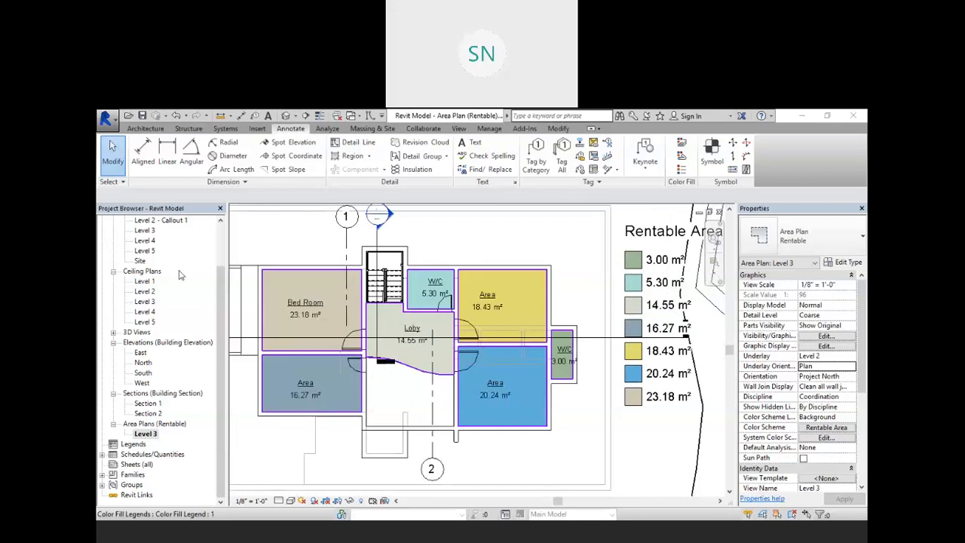
- Open the Level 2 floor plan view
{"action": "scroll", "coordinate": [161, 256], "scroll_direction": "up", "scroll_amount": 2}
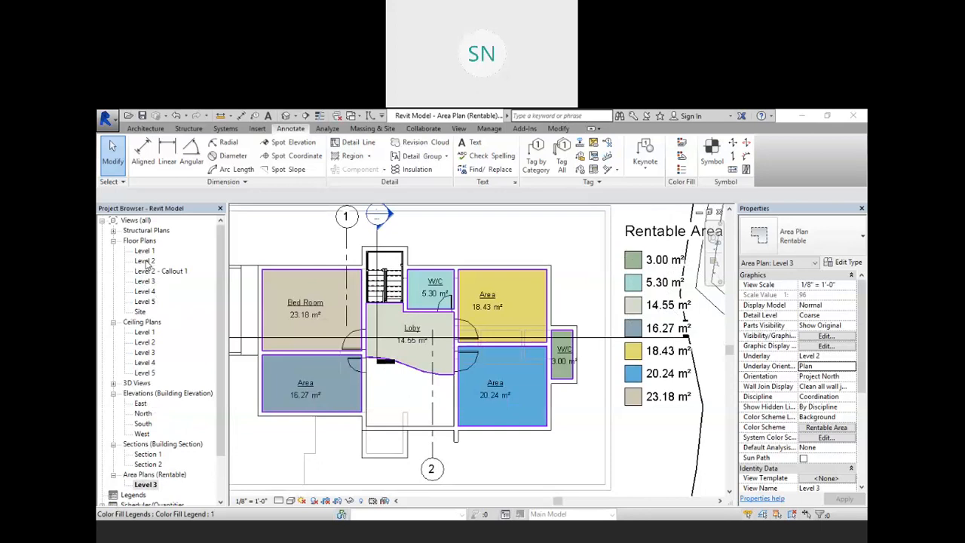
{"action": "double_click", "coordinate": [146, 261]}
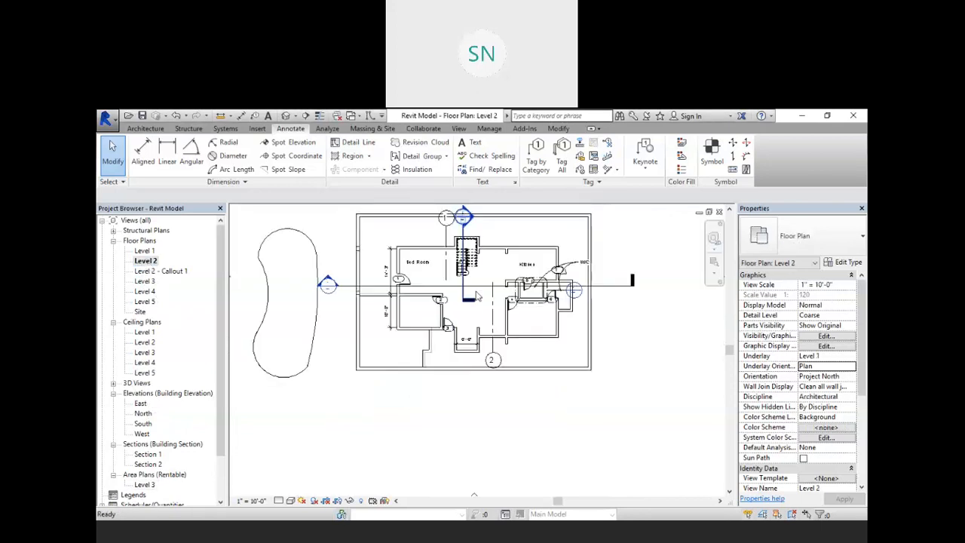
{"action": "scroll", "coordinate": [476, 297], "scroll_direction": "up", "scroll_amount": 4}
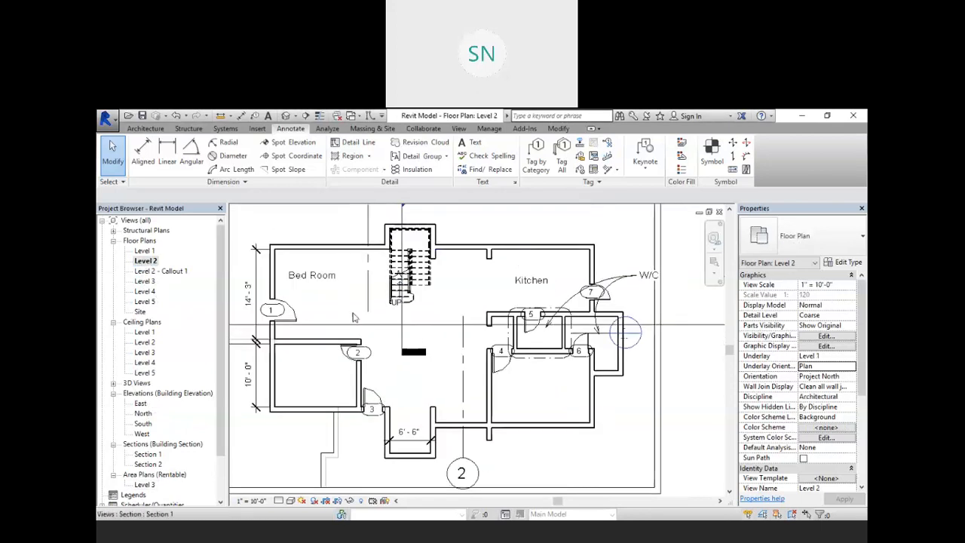
- Place a room with its tag in the enclosed southwest space below the Bed Room, using the Room tool
{"action": "left_click", "coordinate": [145, 129]}
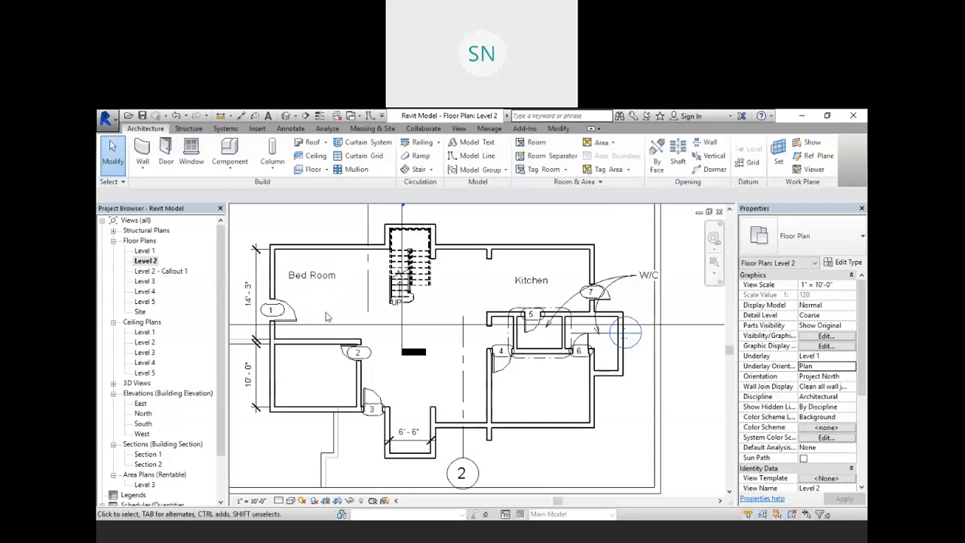
{"action": "left_click", "coordinate": [536, 144]}
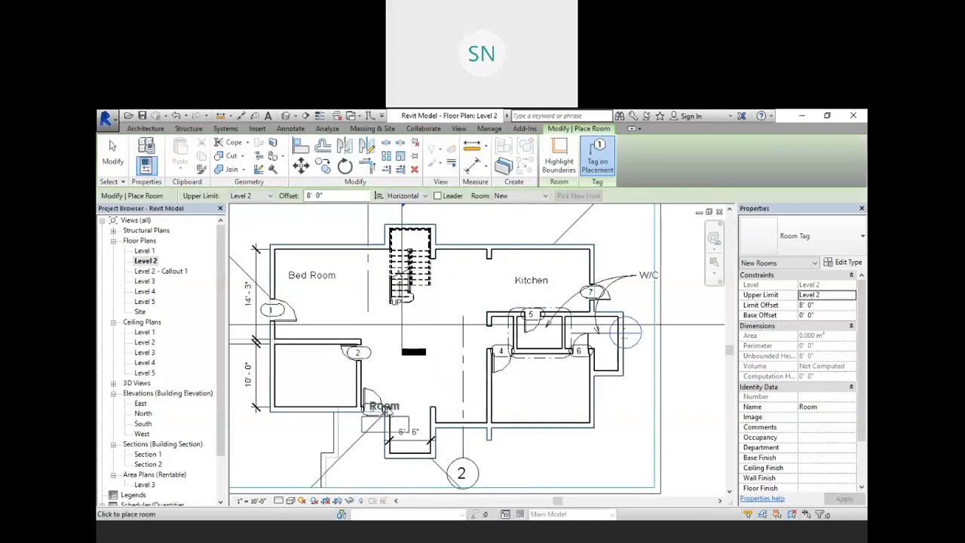
{"action": "scroll", "coordinate": [317, 386], "scroll_direction": "up", "scroll_amount": 2}
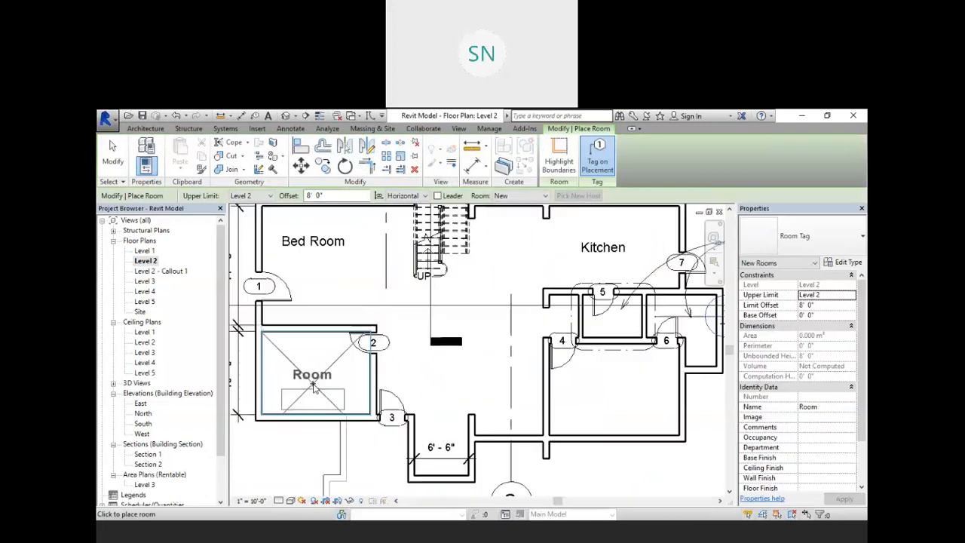
{"action": "left_click", "coordinate": [316, 381]}
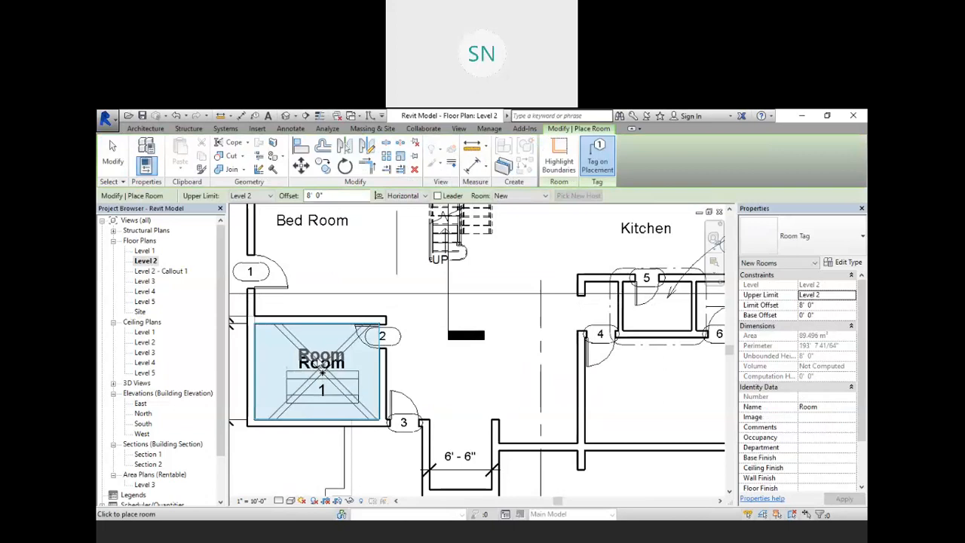
- Place tagged rooms in the southeast room, the two W/C spaces, and the open space shared by the Bed Room and Kitchen
{"action": "scroll", "coordinate": [309, 354], "scroll_direction": "down", "scroll_amount": 2}
{"action": "scroll", "coordinate": [304, 344], "scroll_direction": "down", "scroll_amount": 2}
{"action": "scroll", "coordinate": [472, 360], "scroll_direction": "up", "scroll_amount": 2}
{"action": "left_click", "coordinate": [470, 360]}
{"action": "scroll", "coordinate": [528, 303], "scroll_direction": "up", "scroll_amount": 3}
{"action": "left_click", "coordinate": [536, 315]}
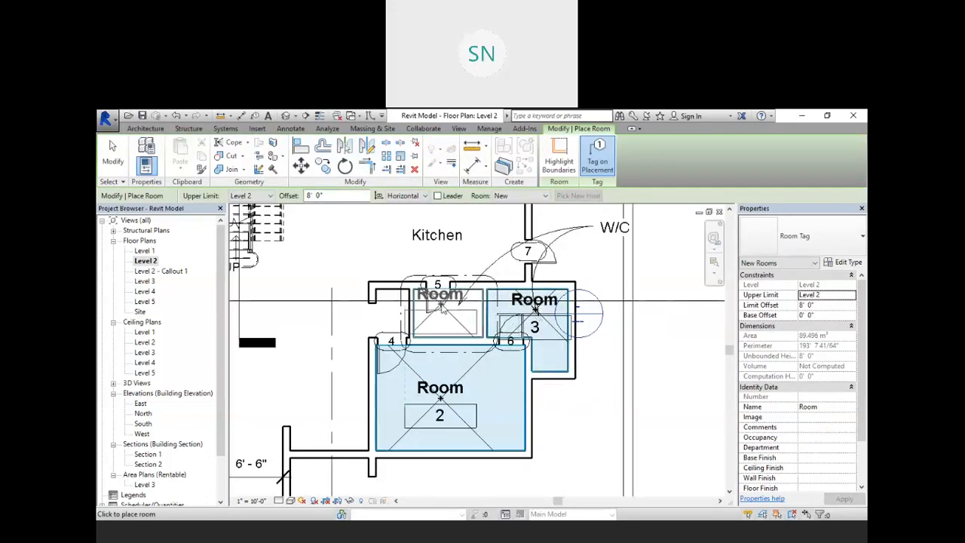
{"action": "scroll", "coordinate": [494, 310], "scroll_direction": "down", "scroll_amount": 3}
{"action": "scroll", "coordinate": [451, 279], "scroll_direction": "up", "scroll_amount": 2}
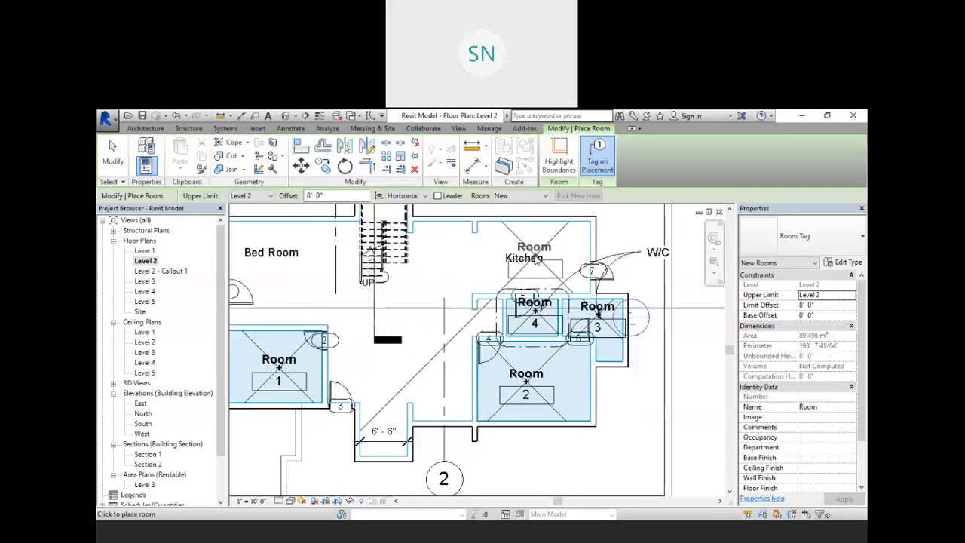
{"action": "left_click", "coordinate": [401, 321]}
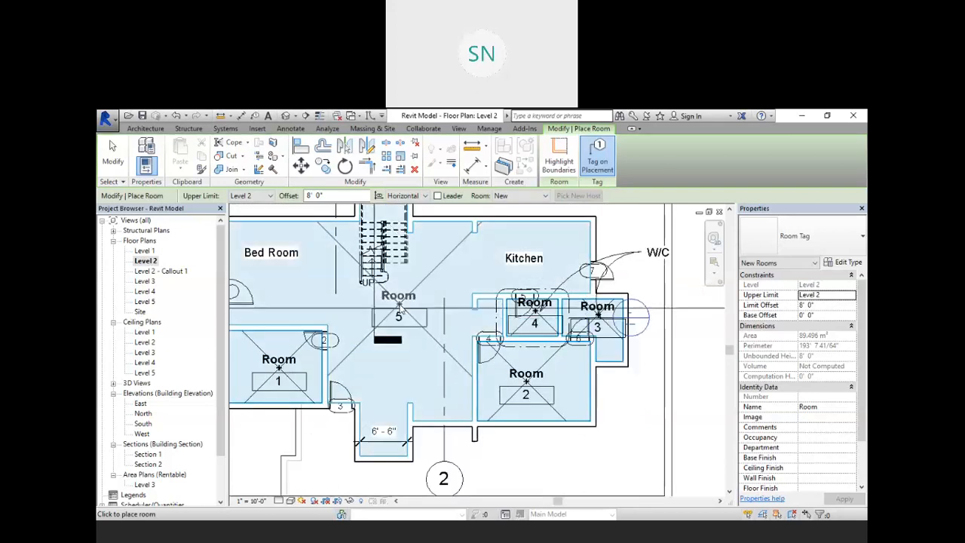
{"action": "scroll", "coordinate": [351, 273], "scroll_direction": "down", "scroll_amount": 2}
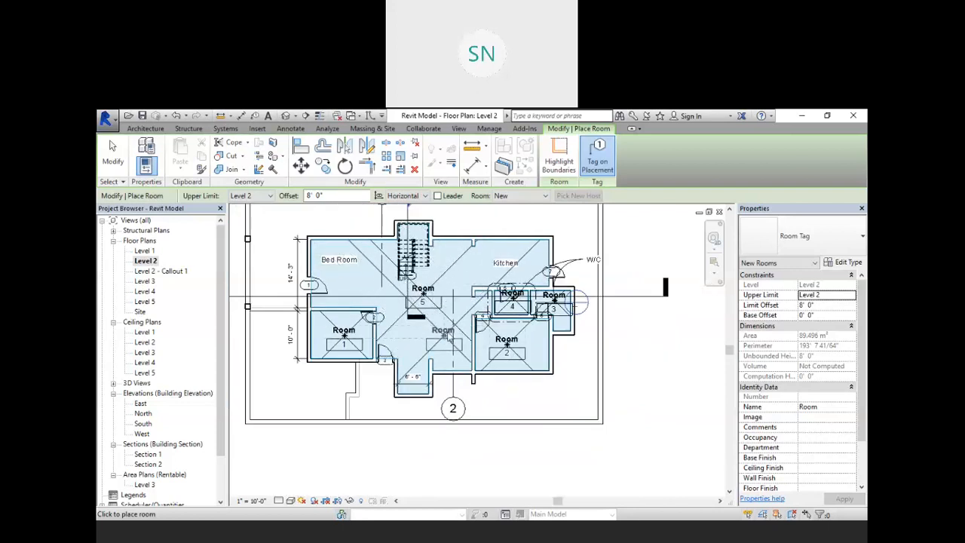
- Draw a room separation line about 8' 5" long across the Kitchen's open west side, between the two wall stubs
{"action": "scroll", "coordinate": [449, 340], "scroll_direction": "down", "scroll_amount": 2}
{"action": "scroll", "coordinate": [457, 270], "scroll_direction": "up", "scroll_amount": 1}
{"action": "scroll", "coordinate": [458, 266], "scroll_direction": "up", "scroll_amount": 4}
{"action": "right_click", "coordinate": [446, 234]}
{"action": "left_click", "coordinate": [463, 235]}
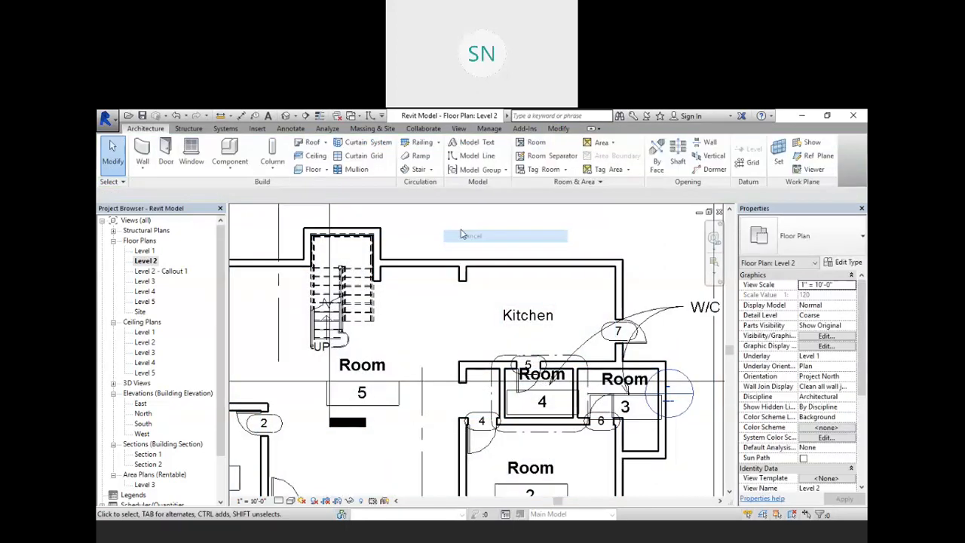
{"action": "scroll", "coordinate": [475, 272], "scroll_direction": "down", "scroll_amount": 2}
{"action": "scroll", "coordinate": [504, 299], "scroll_direction": "up", "scroll_amount": 2}
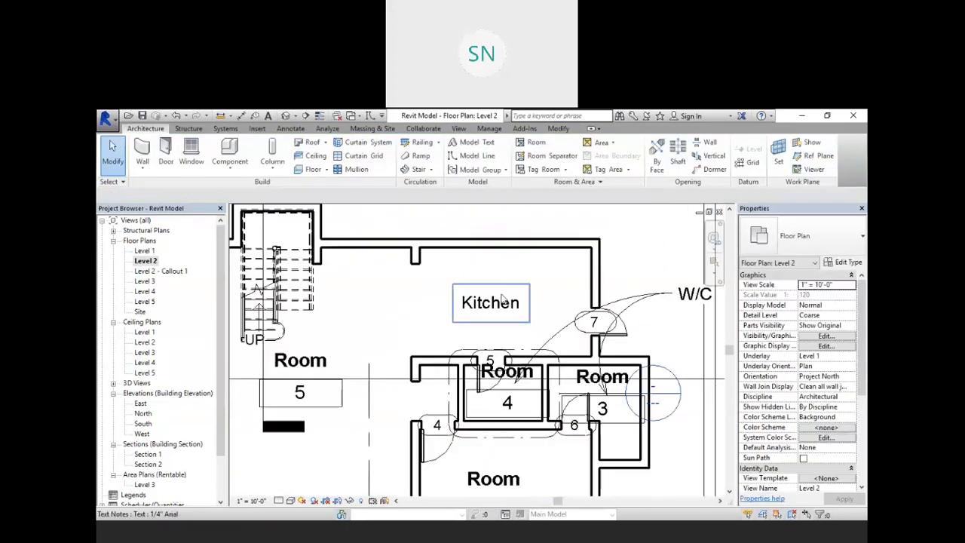
{"action": "scroll", "coordinate": [503, 300], "scroll_direction": "up", "scroll_amount": 1}
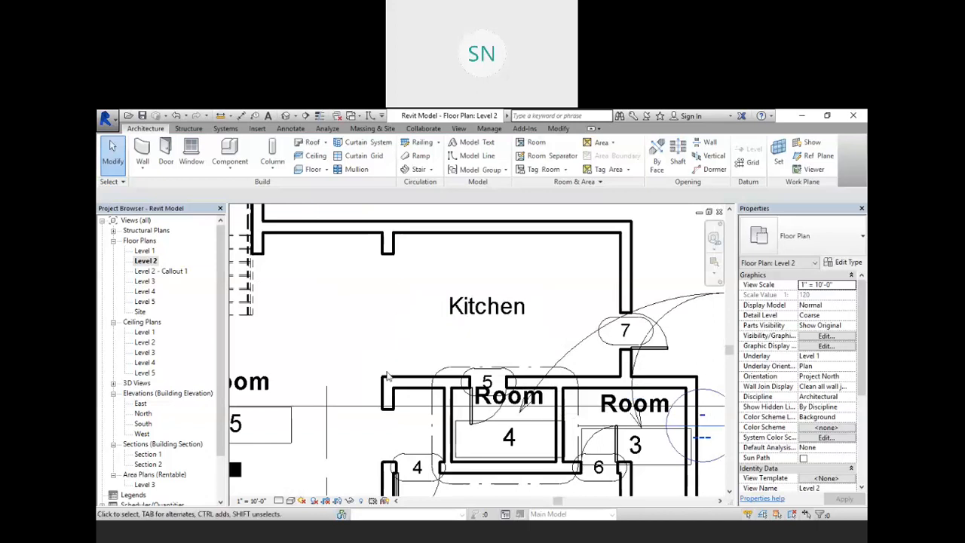
{"action": "left_click", "coordinate": [551, 156]}
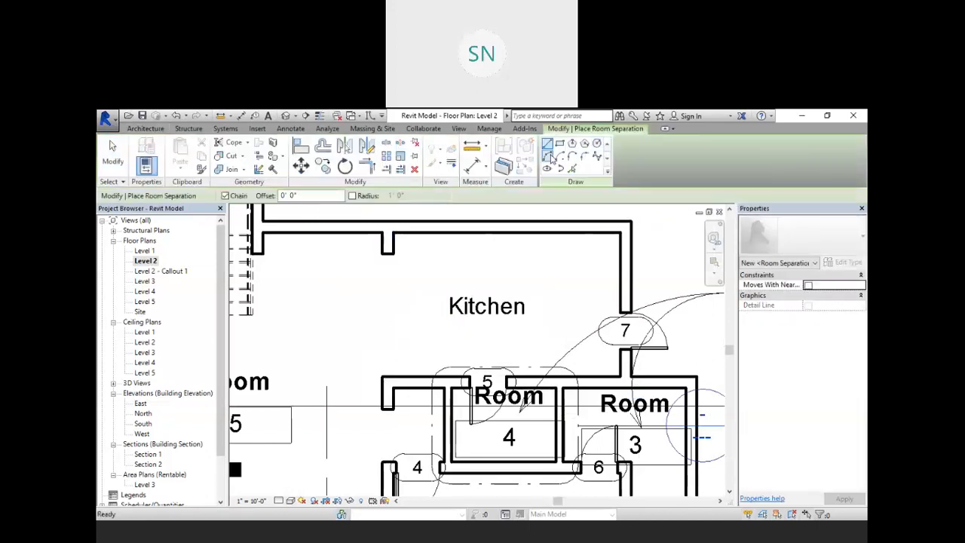
{"action": "left_click", "coordinate": [382, 254]}
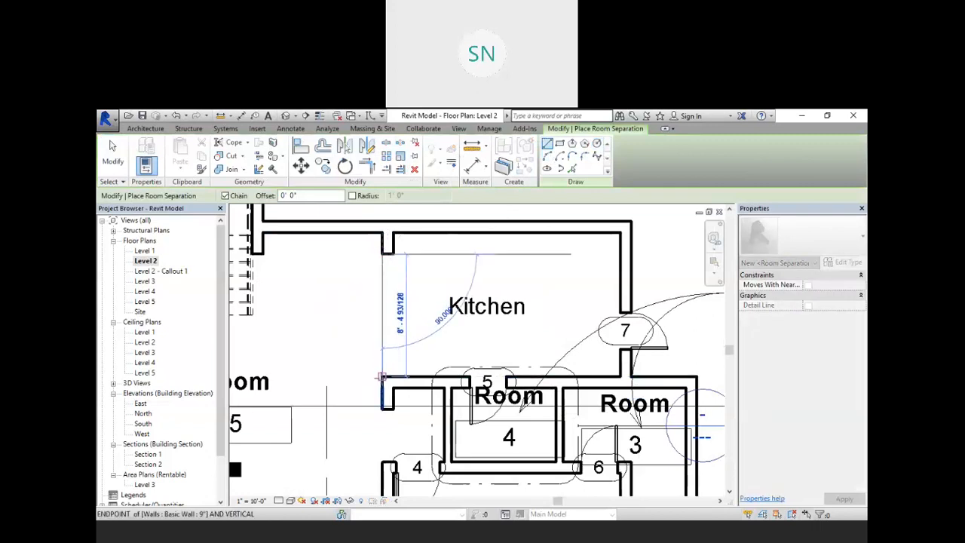
{"action": "scroll", "coordinate": [451, 270], "scroll_direction": "down", "scroll_amount": 2}
{"action": "right_click", "coordinate": [461, 236]}
{"action": "left_click", "coordinate": [489, 239]}
{"action": "scroll", "coordinate": [501, 225], "scroll_direction": "down", "scroll_amount": 2}
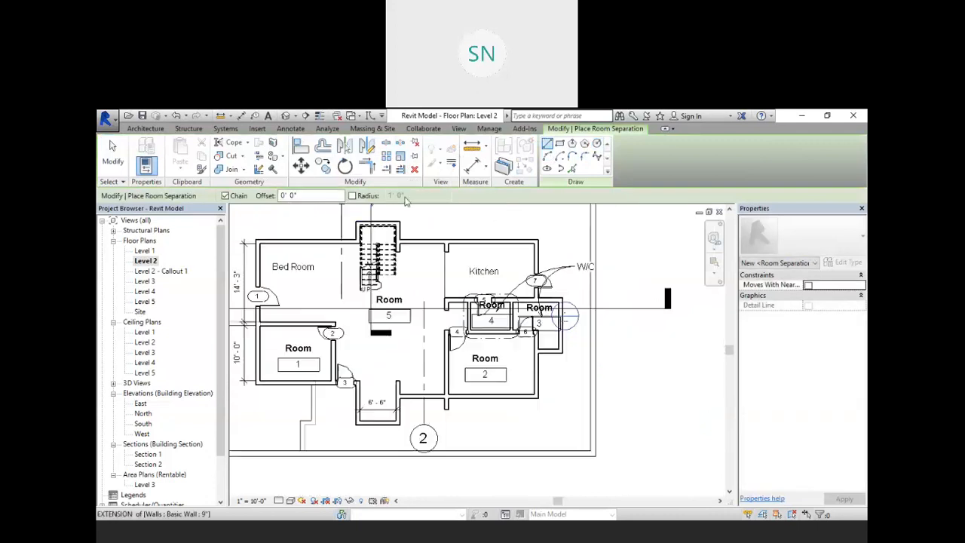
{"action": "right_click", "coordinate": [442, 228]}
{"action": "left_click", "coordinate": [466, 231]}
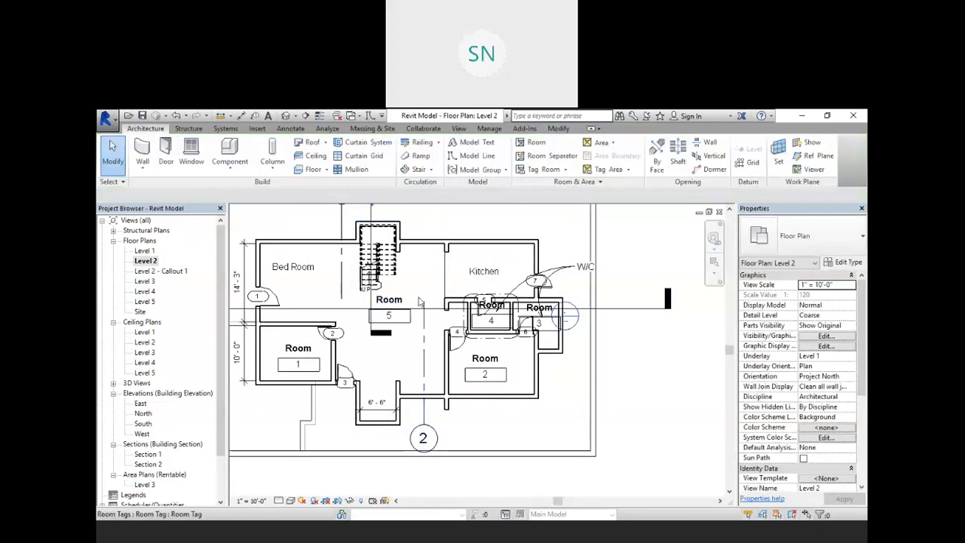
- Select the large central room and check its boundary along the Kitchen separation line
{"action": "left_click", "coordinate": [354, 294]}
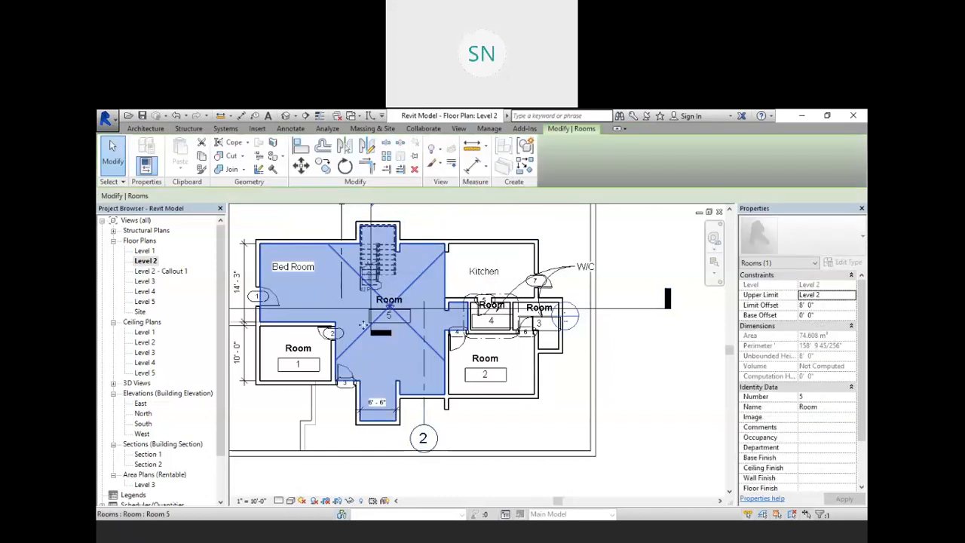
{"action": "scroll", "coordinate": [353, 292], "scroll_direction": "up", "scroll_amount": 2}
{"action": "scroll", "coordinate": [429, 266], "scroll_direction": "down", "scroll_amount": 2}
{"action": "scroll", "coordinate": [518, 261], "scroll_direction": "up", "scroll_amount": 1}
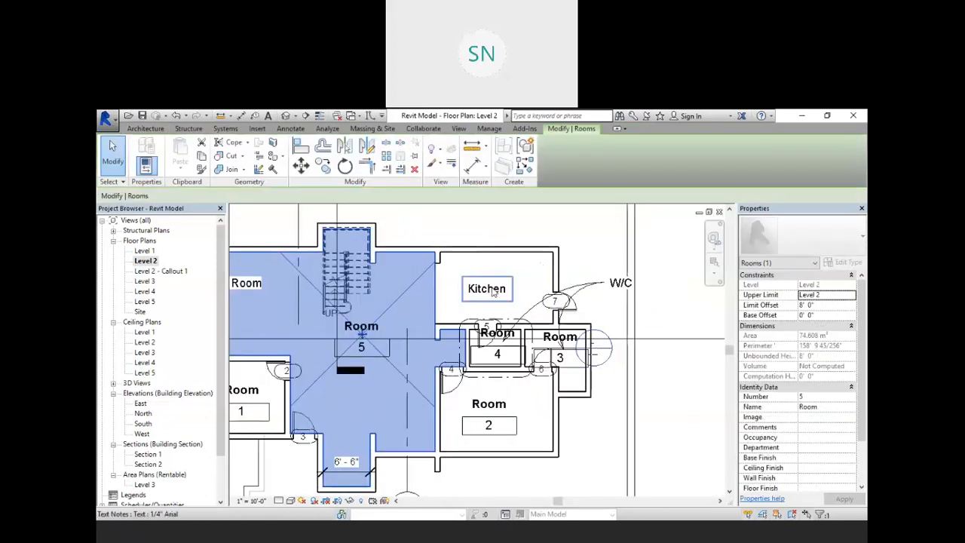
{"action": "left_click", "coordinate": [481, 227]}
- Place a room with its tag in the separated Kitchen space
{"action": "left_click", "coordinate": [537, 142]}
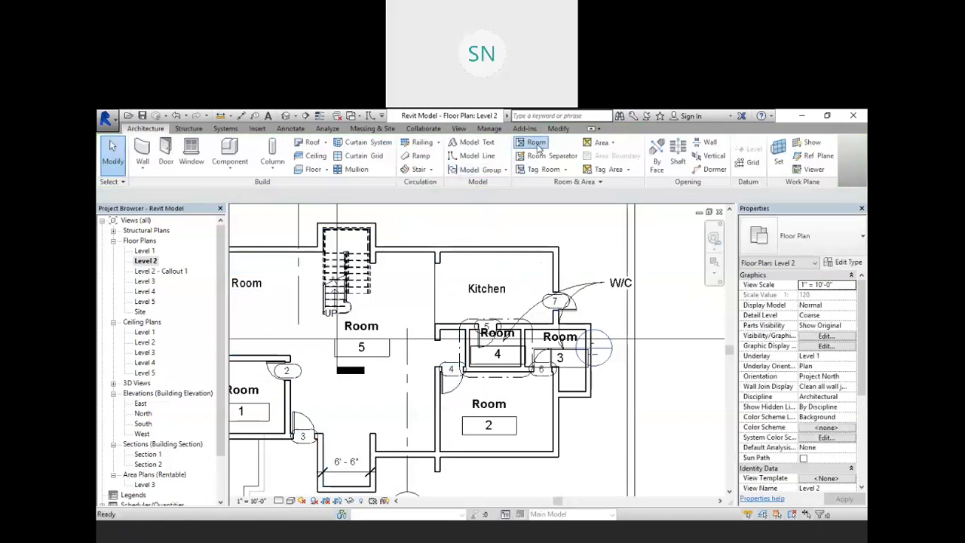
{"action": "scroll", "coordinate": [507, 280], "scroll_direction": "up", "scroll_amount": 2}
{"action": "scroll", "coordinate": [557, 277], "scroll_direction": "down", "scroll_amount": 3}
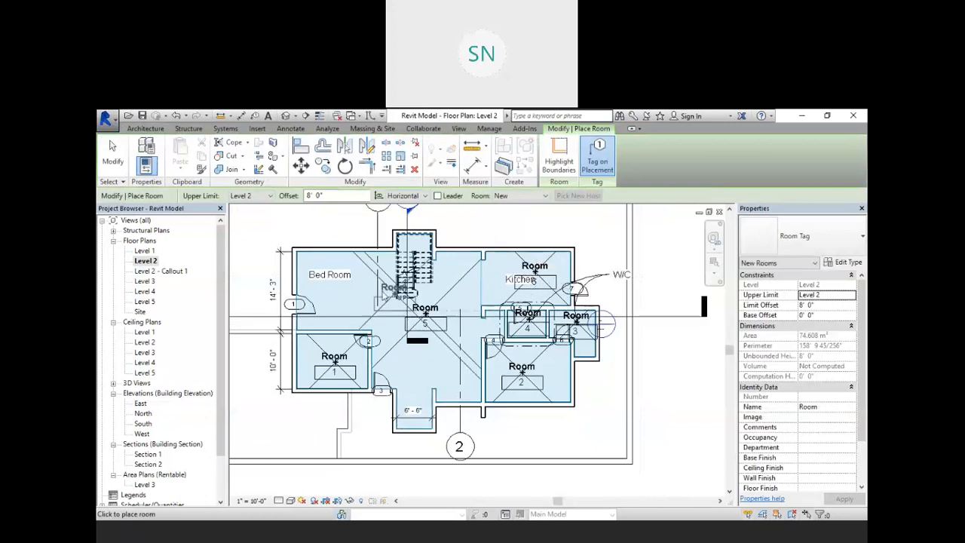
{"action": "scroll", "coordinate": [380, 289], "scroll_direction": "up", "scroll_amount": 3}
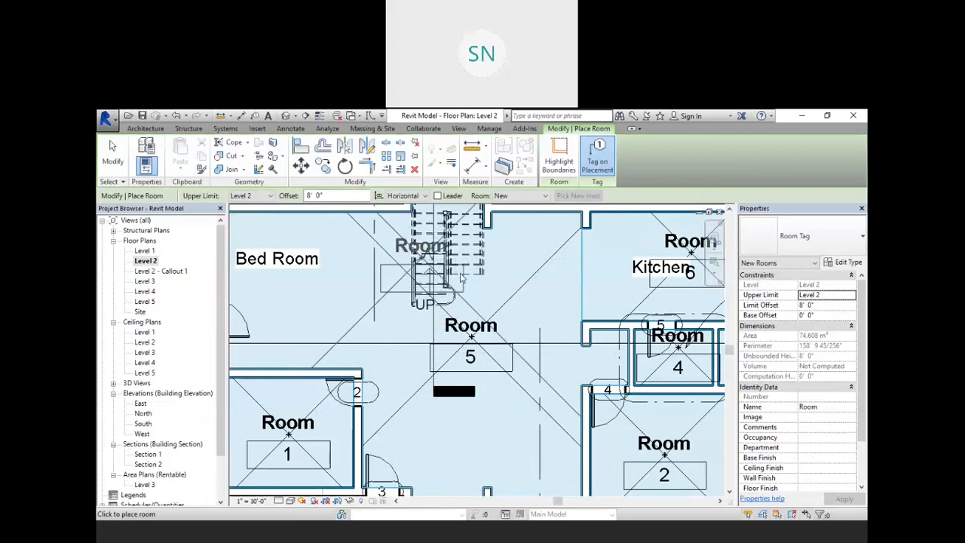
{"action": "key", "text": "Escape"}
{"action": "key", "text": "Escape"}
{"action": "scroll", "coordinate": [422, 241], "scroll_direction": "down", "scroll_amount": 3}
{"action": "right_click", "coordinate": [362, 224]}
{"action": "left_click", "coordinate": [388, 231]}
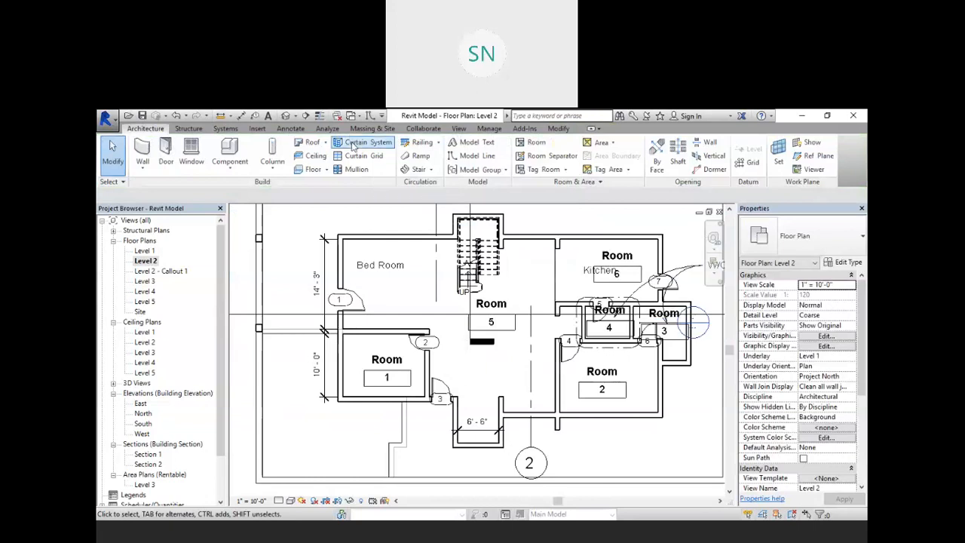
- Draw room separation lines from the stair's west side south and about 4' 4" west to the Bed Room's south wall end
{"action": "left_click", "coordinate": [548, 155]}
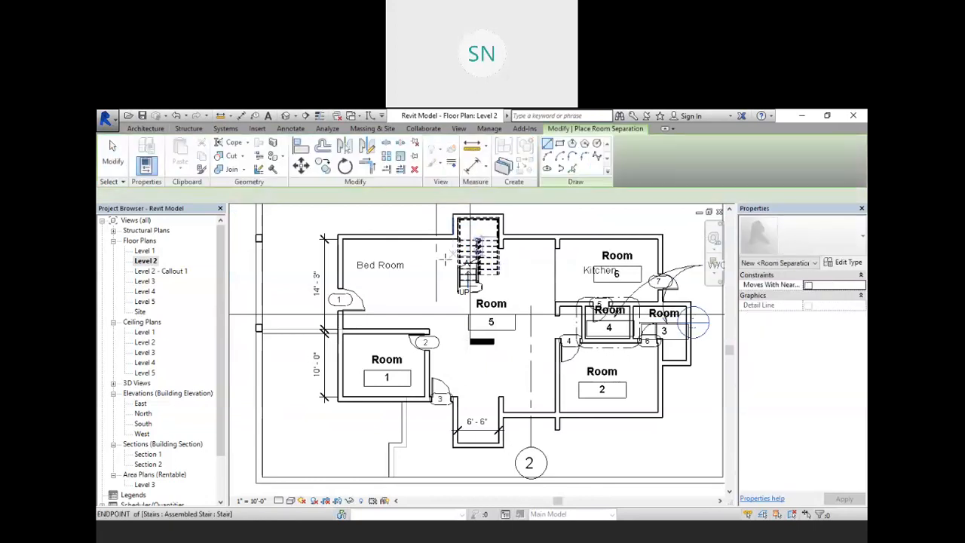
{"action": "scroll", "coordinate": [445, 259], "scroll_direction": "up", "scroll_amount": 5}
{"action": "scroll", "coordinate": [472, 218], "scroll_direction": "down", "scroll_amount": 4}
{"action": "scroll", "coordinate": [469, 325], "scroll_direction": "up", "scroll_amount": 3}
{"action": "scroll", "coordinate": [469, 325], "scroll_direction": "up", "scroll_amount": 4}
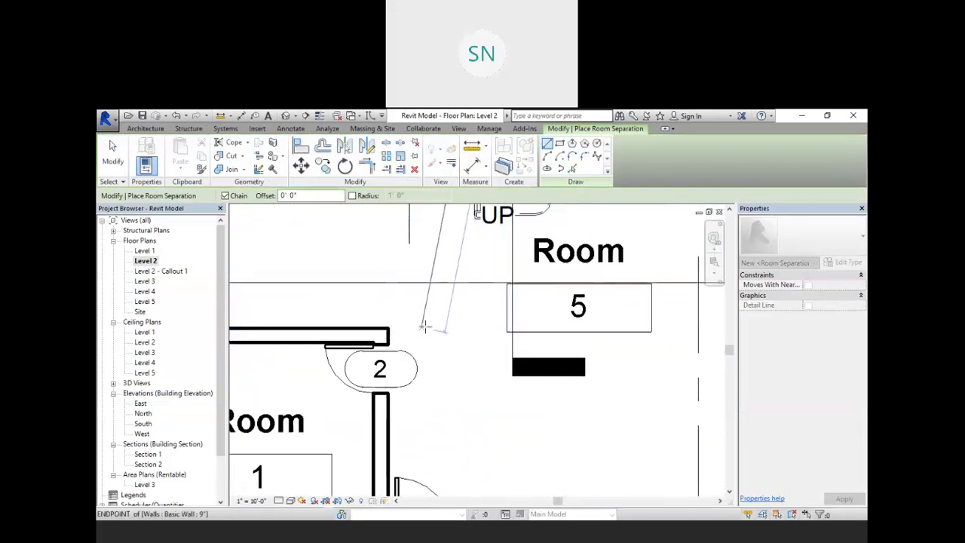
{"action": "left_click", "coordinate": [473, 326]}
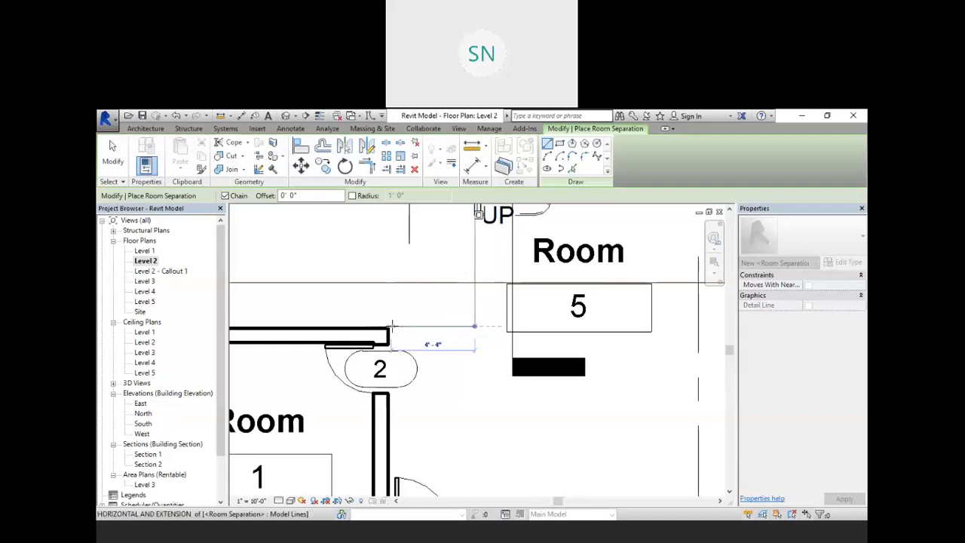
{"action": "left_click", "coordinate": [387, 326]}
{"action": "key", "text": "Escape"}
{"action": "key", "text": "Escape"}
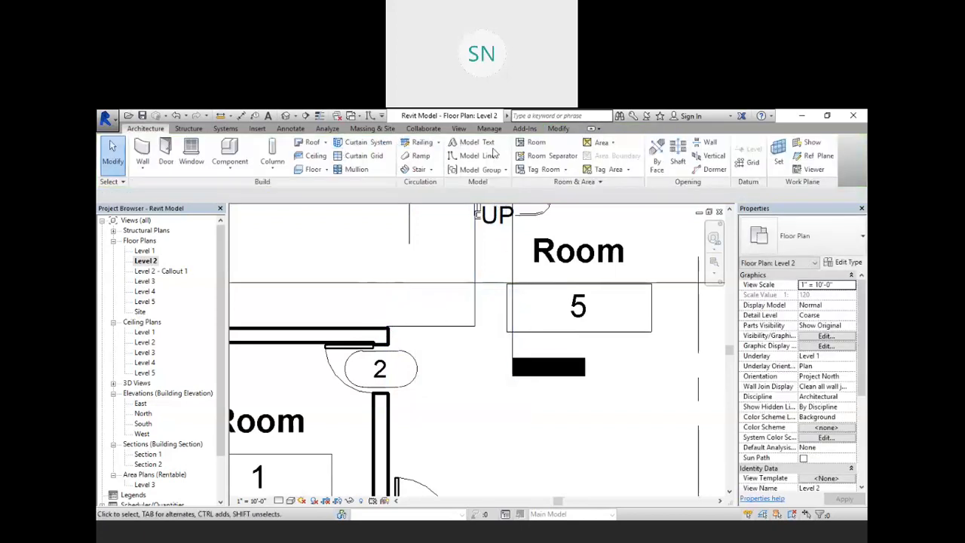
- Align the horizontal separation line with the north face of the Bed Room's south wall
{"action": "left_click", "coordinate": [559, 129]}
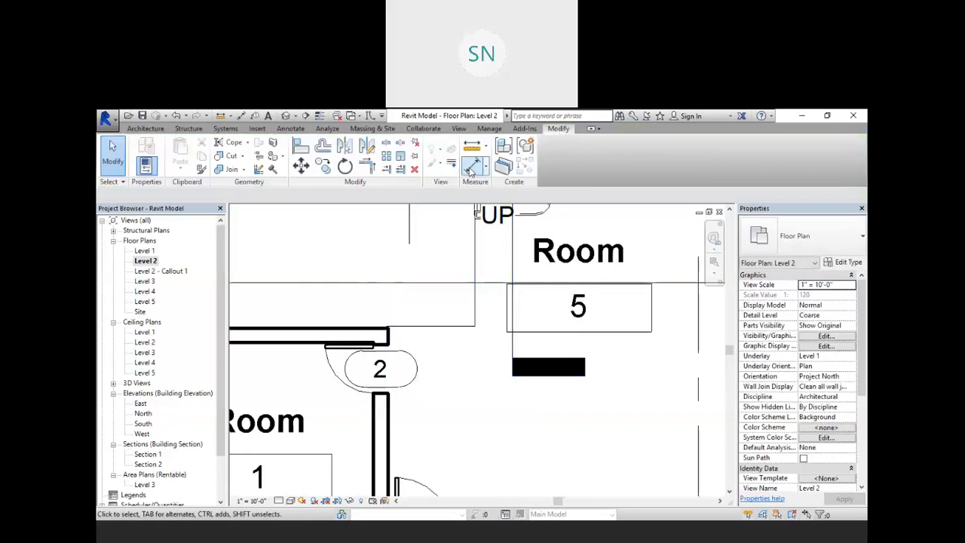
{"action": "left_click", "coordinate": [302, 147]}
{"action": "left_click", "coordinate": [338, 329]}
{"action": "left_click", "coordinate": [434, 327]}
{"action": "right_click", "coordinate": [387, 247]}
{"action": "left_click", "coordinate": [414, 257]}
{"action": "right_click", "coordinate": [414, 259]}
{"action": "left_click", "coordinate": [439, 263]}
{"action": "scroll", "coordinate": [399, 287], "scroll_direction": "down", "scroll_amount": 4}
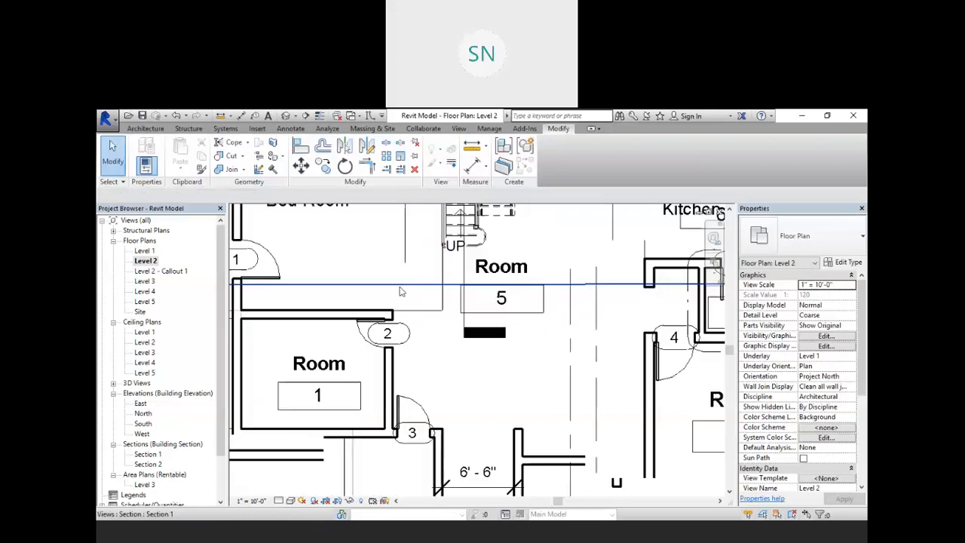
- Select the central room and check its boundary along the Bed Room separation lines
{"action": "left_click", "coordinate": [427, 330]}
{"action": "scroll", "coordinate": [428, 329], "scroll_direction": "down", "scroll_amount": 3}
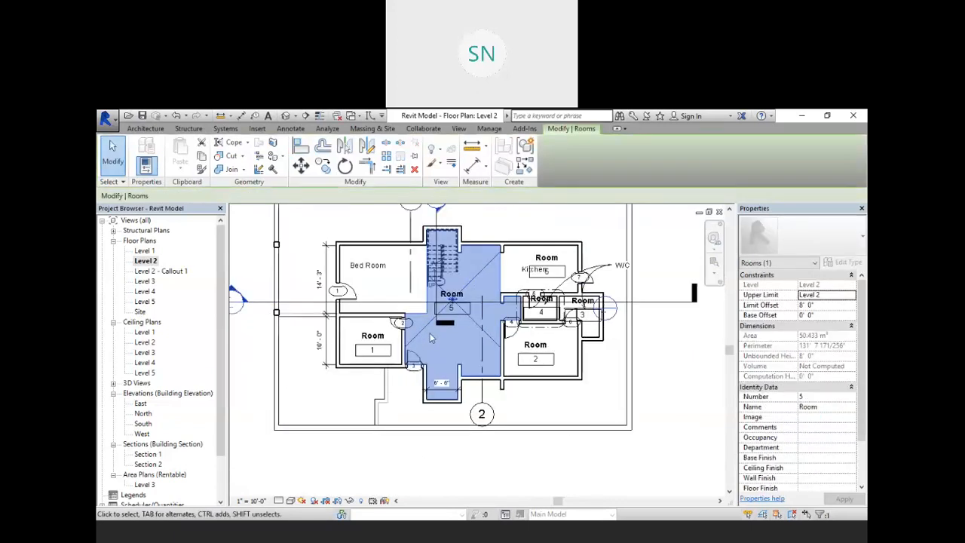
{"action": "scroll", "coordinate": [456, 310], "scroll_direction": "up", "scroll_amount": 2}
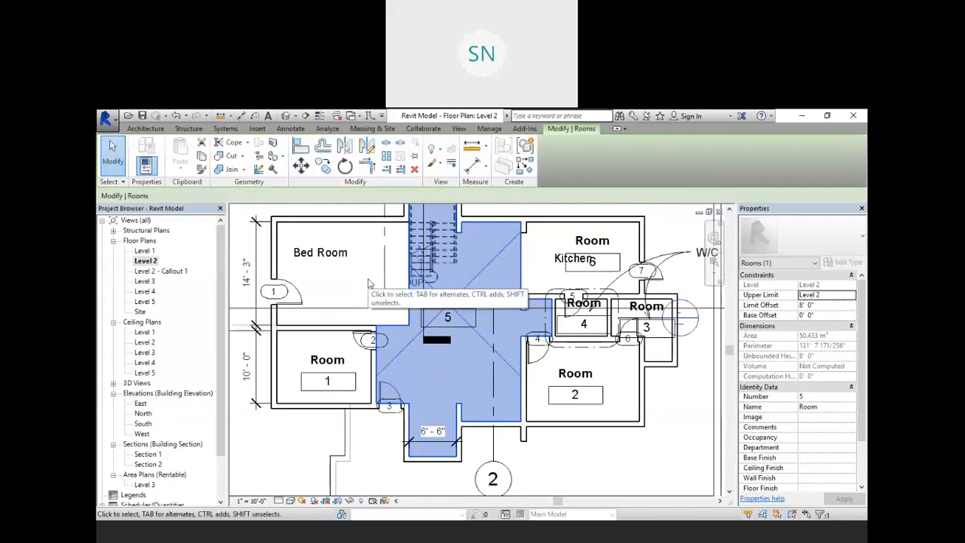
{"action": "scroll", "coordinate": [372, 323], "scroll_direction": "down", "scroll_amount": 2}
{"action": "left_click", "coordinate": [599, 225]}
{"action": "scroll", "coordinate": [556, 250], "scroll_direction": "up", "scroll_amount": 1}
{"action": "scroll", "coordinate": [385, 281], "scroll_direction": "up", "scroll_amount": 1}
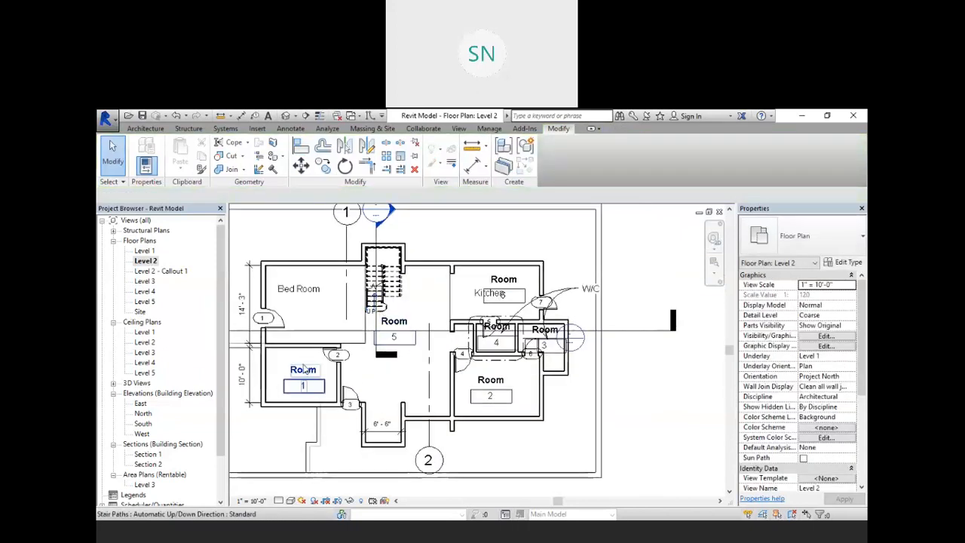
{"action": "scroll", "coordinate": [301, 385], "scroll_direction": "up", "scroll_amount": 2}
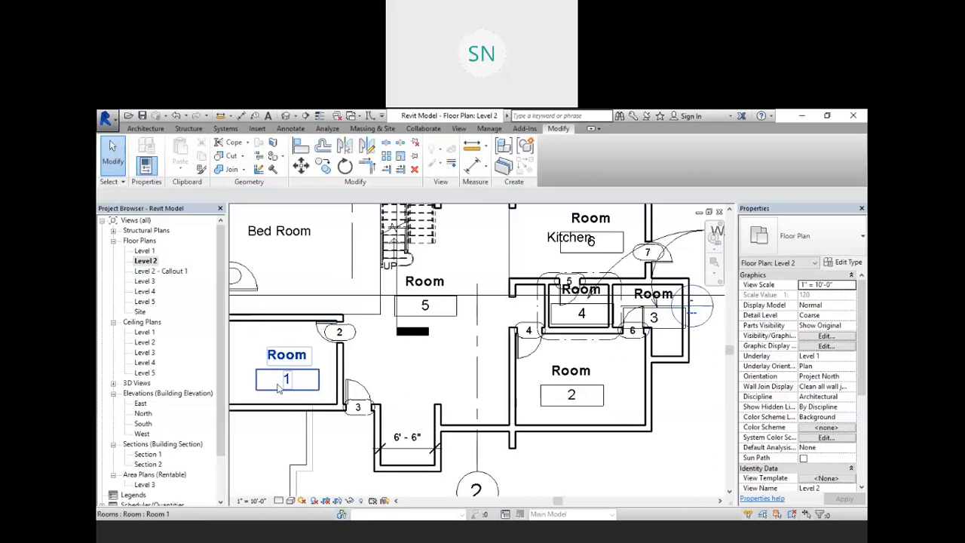
{"action": "scroll", "coordinate": [442, 362], "scroll_direction": "down", "scroll_amount": 3}
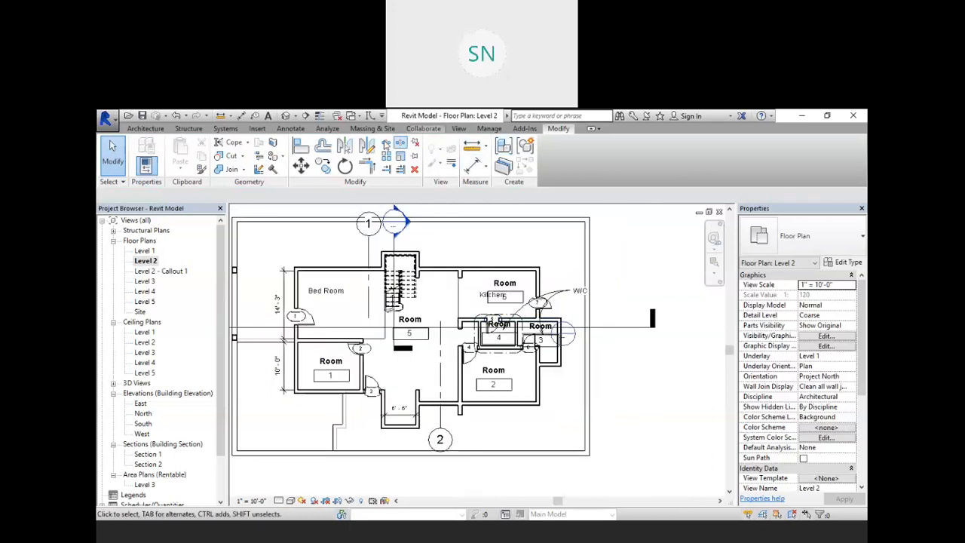
- Place a color fill legend near the plan's northeast corner, with space type Rooms and color scheme Name
{"action": "left_click", "coordinate": [290, 129]}
{"action": "left_click", "coordinate": [681, 170]}
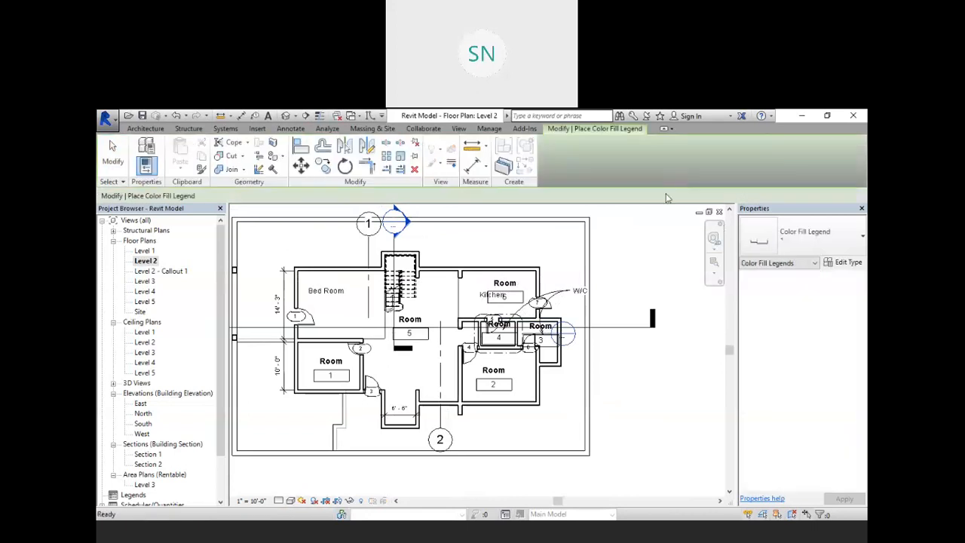
{"action": "left_click", "coordinate": [567, 224]}
{"action": "left_click", "coordinate": [456, 273]}
{"action": "left_click", "coordinate": [432, 282]}
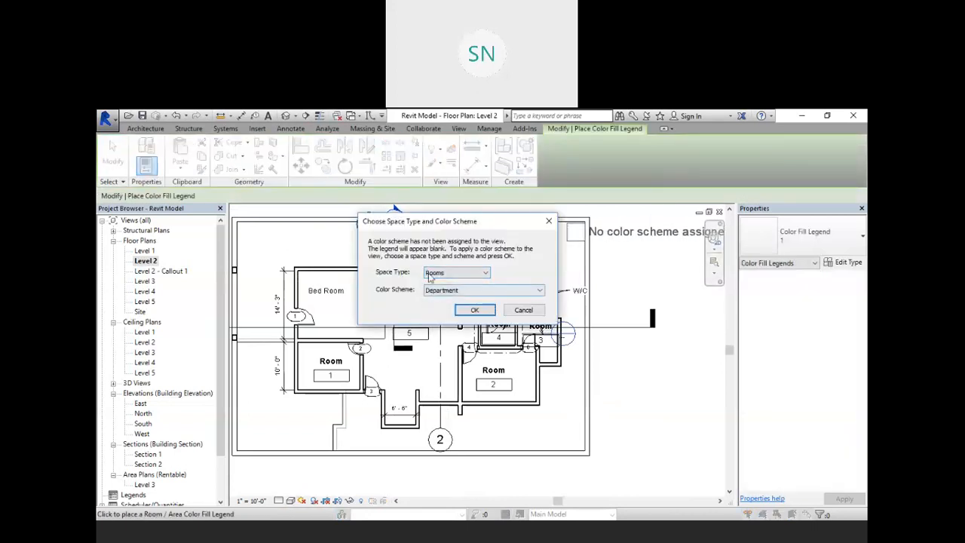
{"action": "left_click", "coordinate": [466, 290]}
{"action": "left_click", "coordinate": [443, 316]}
{"action": "left_click", "coordinate": [449, 293]}
{"action": "left_click", "coordinate": [446, 316]}
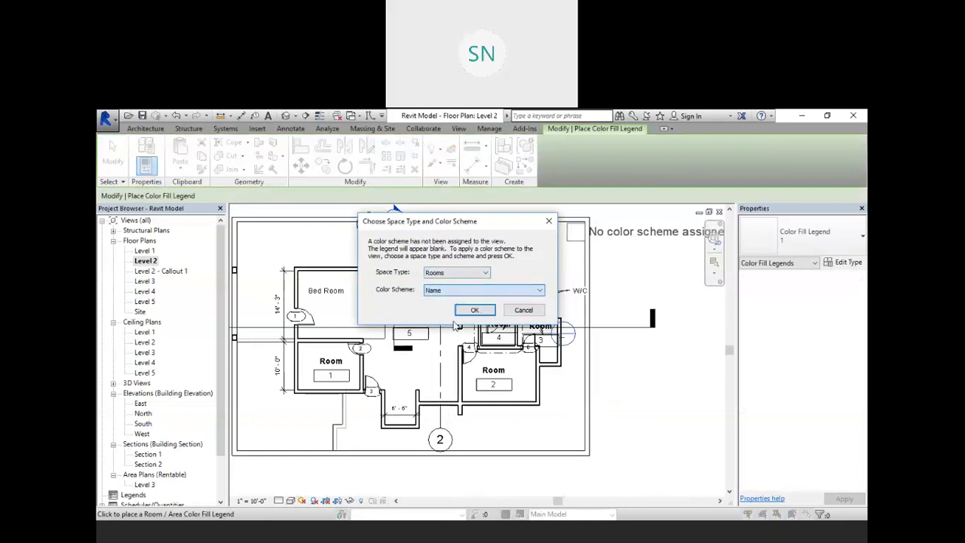
{"action": "left_click", "coordinate": [480, 313]}
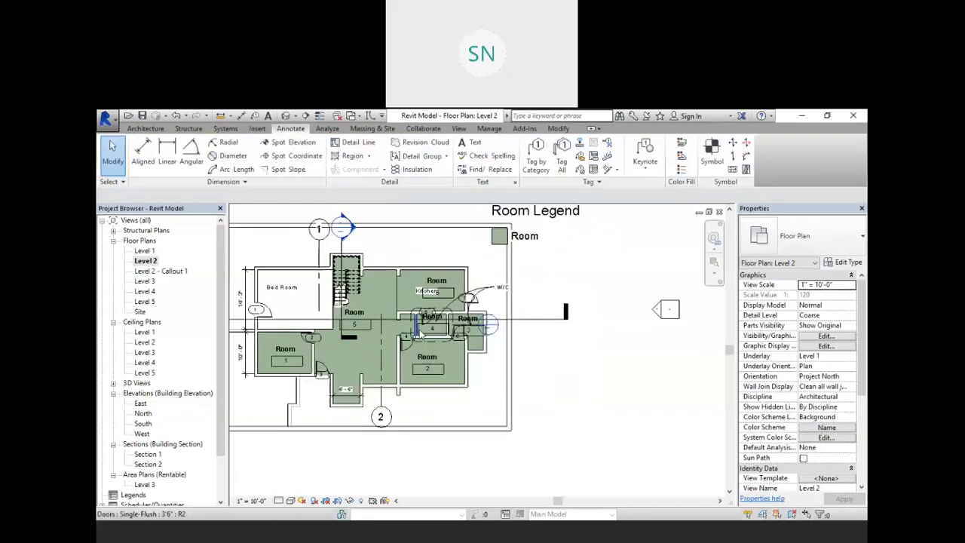
- Edit the Room Legend's color scheme to color the rooms by Number
{"action": "scroll", "coordinate": [321, 364], "scroll_direction": "up", "scroll_amount": 3}
{"action": "scroll", "coordinate": [321, 365], "scroll_direction": "down", "scroll_amount": 5}
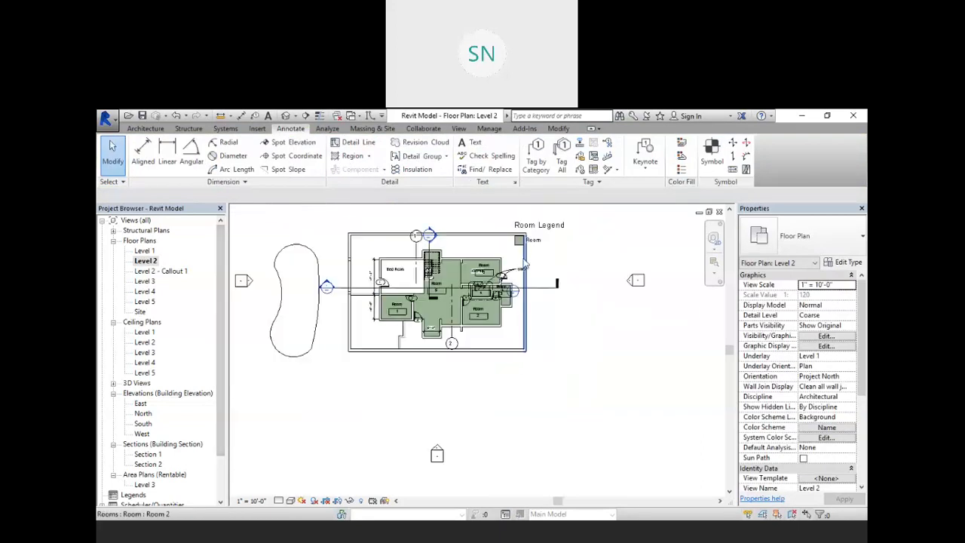
{"action": "left_click", "coordinate": [535, 235]}
{"action": "left_click", "coordinate": [554, 155]}
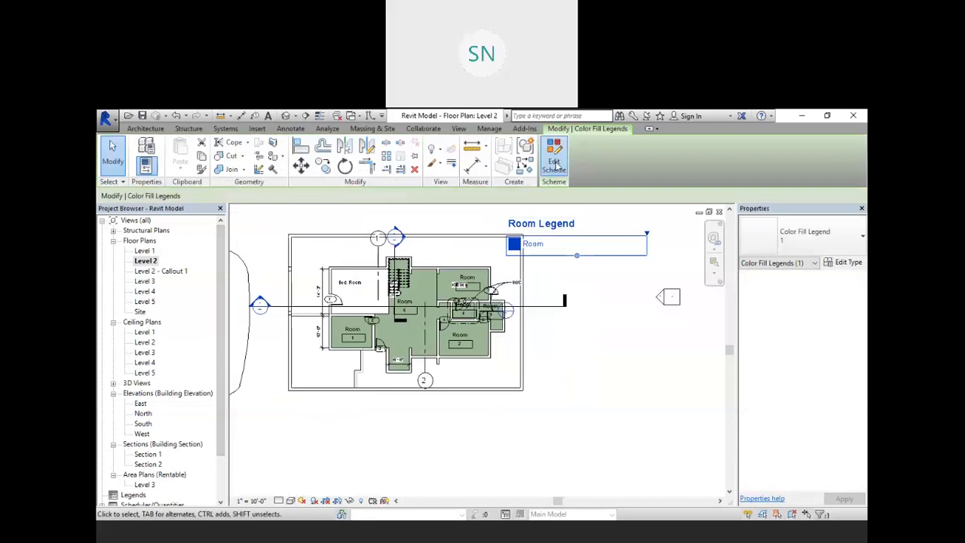
{"action": "left_click", "coordinate": [515, 211]}
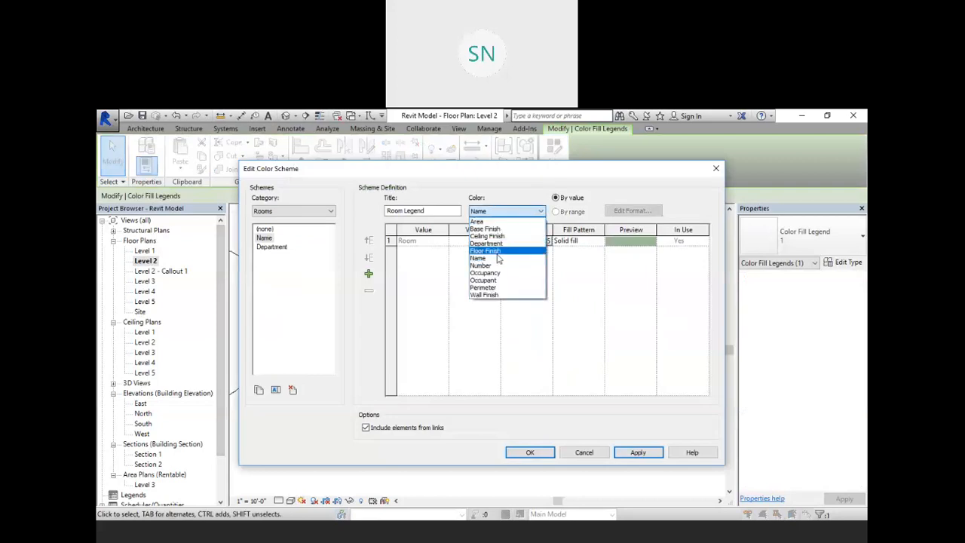
{"action": "left_click", "coordinate": [498, 268]}
{"action": "left_click", "coordinate": [506, 340]}
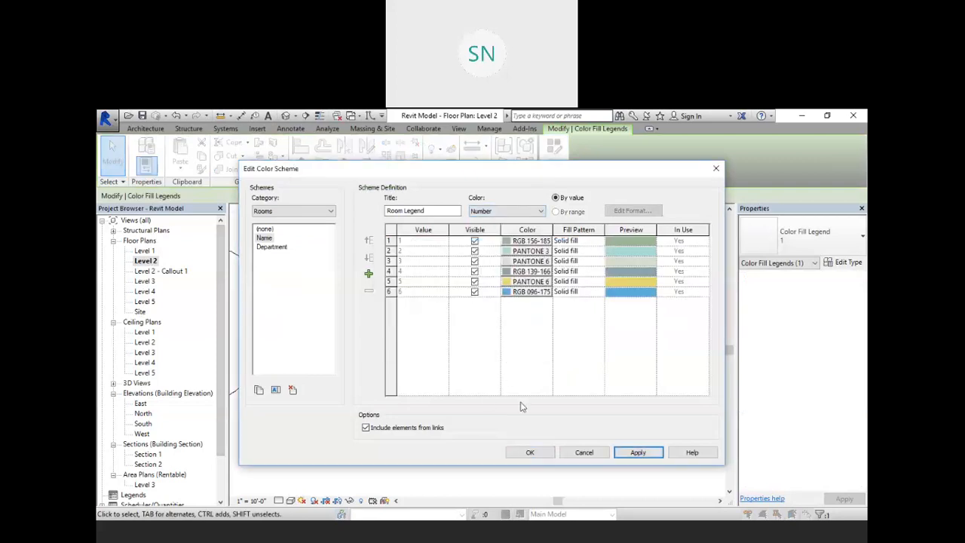
{"action": "left_click", "coordinate": [530, 452]}
{"action": "left_click", "coordinate": [553, 394]}
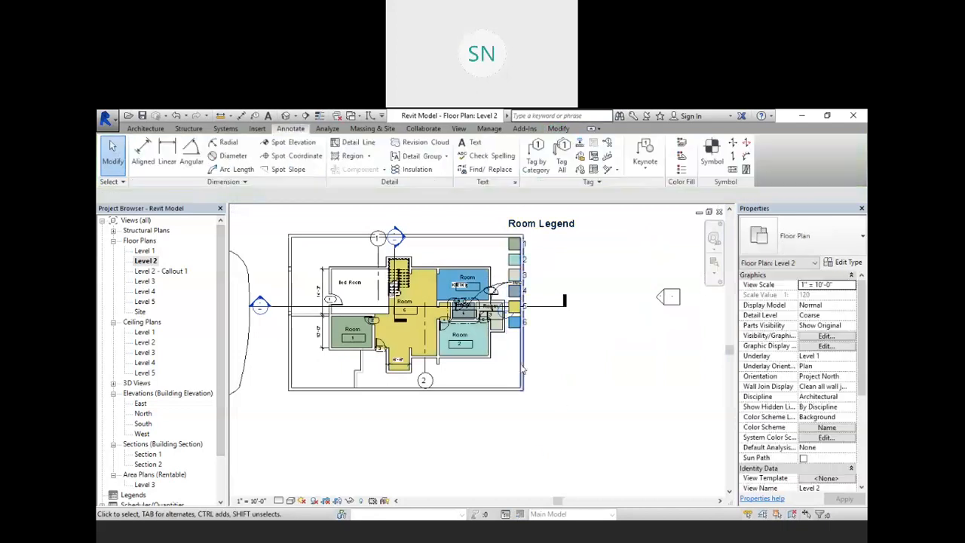
{"action": "scroll", "coordinate": [500, 248], "scroll_direction": "up", "scroll_amount": 2}
{"action": "scroll", "coordinate": [543, 252], "scroll_direction": "down", "scroll_amount": 4}
{"action": "scroll", "coordinate": [422, 312], "scroll_direction": "up", "scroll_amount": 3}
{"action": "scroll", "coordinate": [358, 359], "scroll_direction": "up", "scroll_amount": 1}
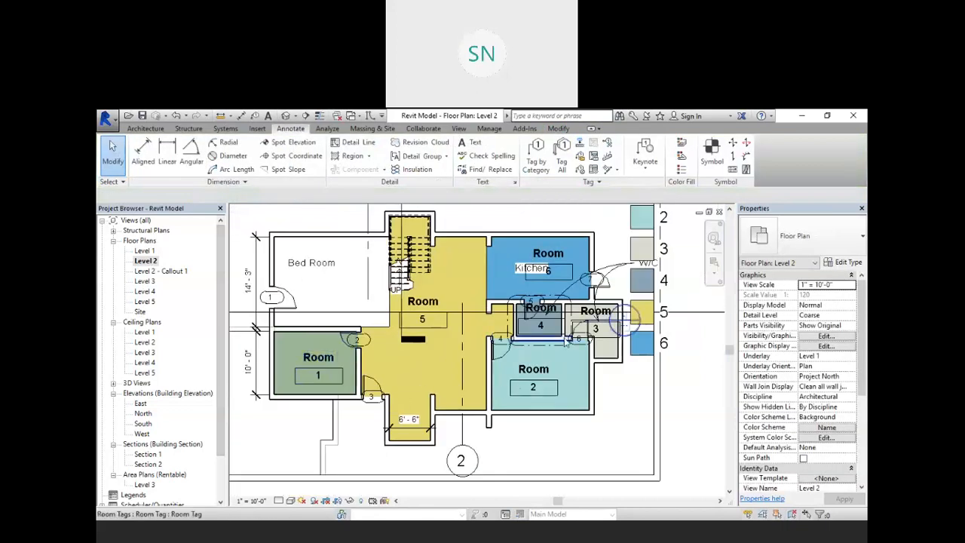
{"action": "scroll", "coordinate": [522, 373], "scroll_direction": "down", "scroll_amount": 1}
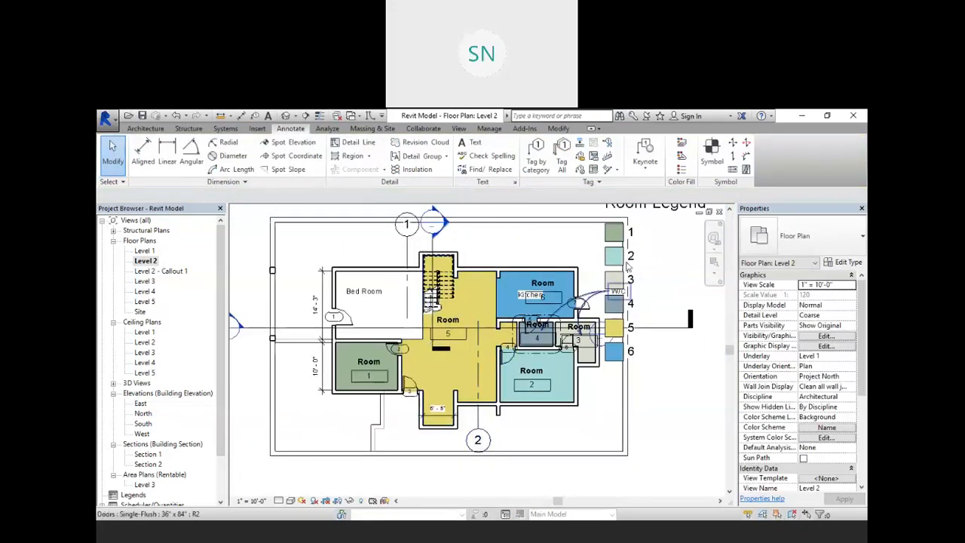
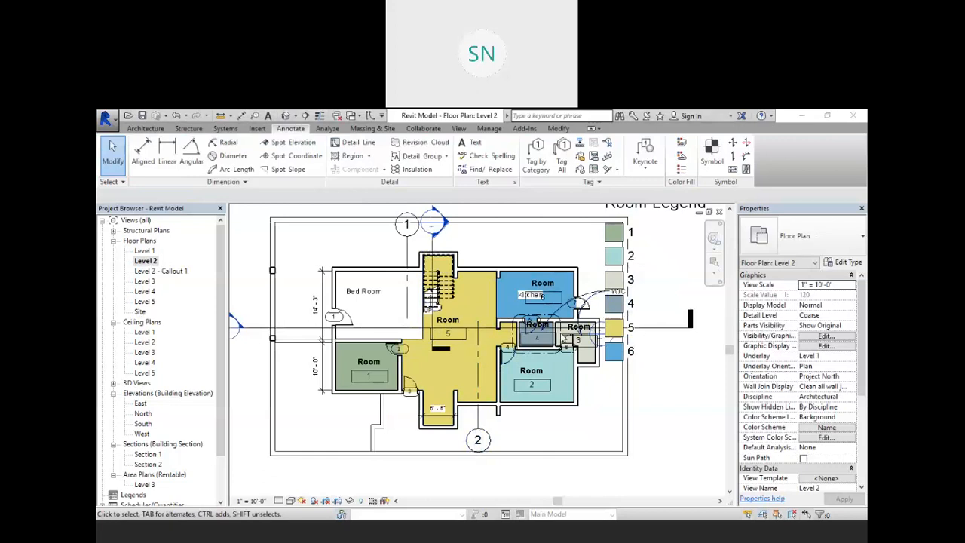
- Delete the door tag at the Bed Room's west door
{"action": "scroll", "coordinate": [364, 364], "scroll_direction": "up", "scroll_amount": 2}
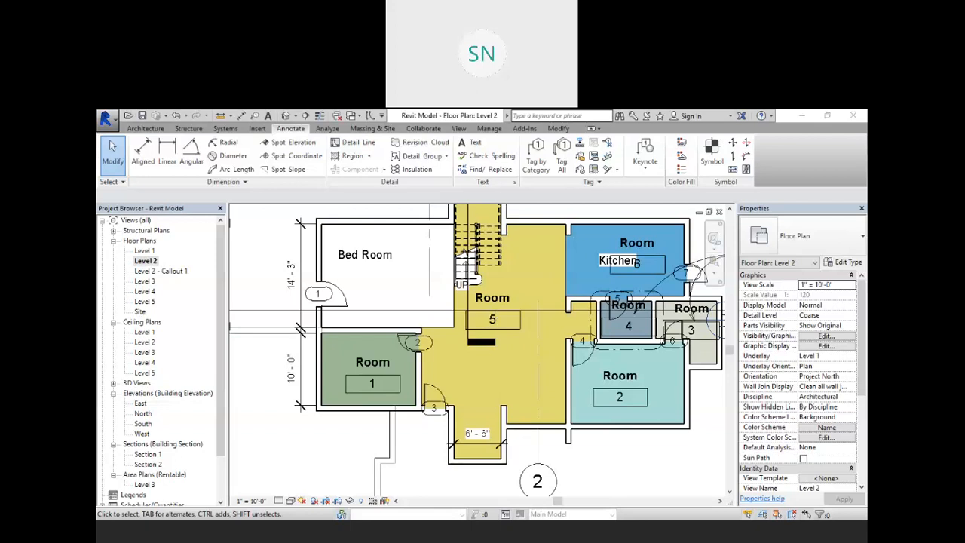
{"action": "scroll", "coordinate": [378, 383], "scroll_direction": "down", "scroll_amount": 5}
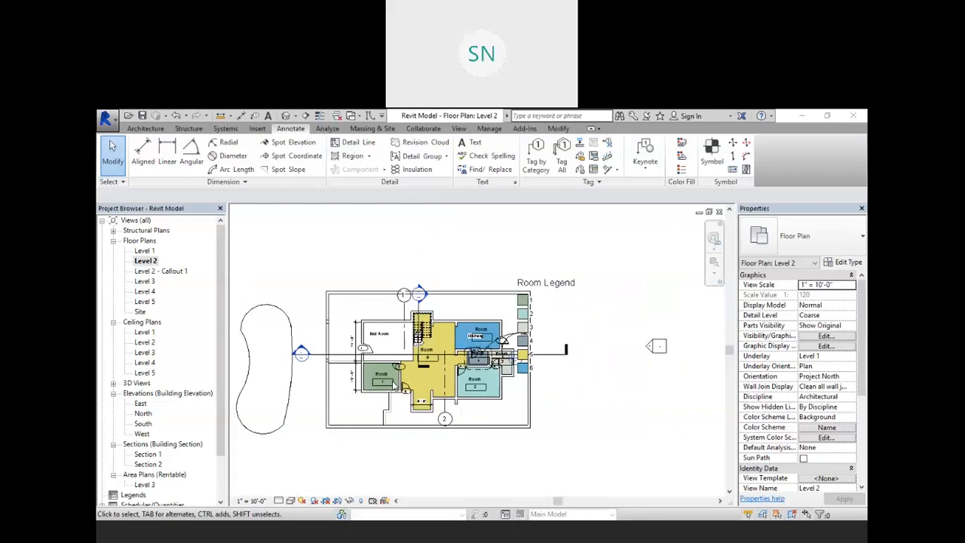
{"action": "scroll", "coordinate": [393, 384], "scroll_direction": "up", "scroll_amount": 6}
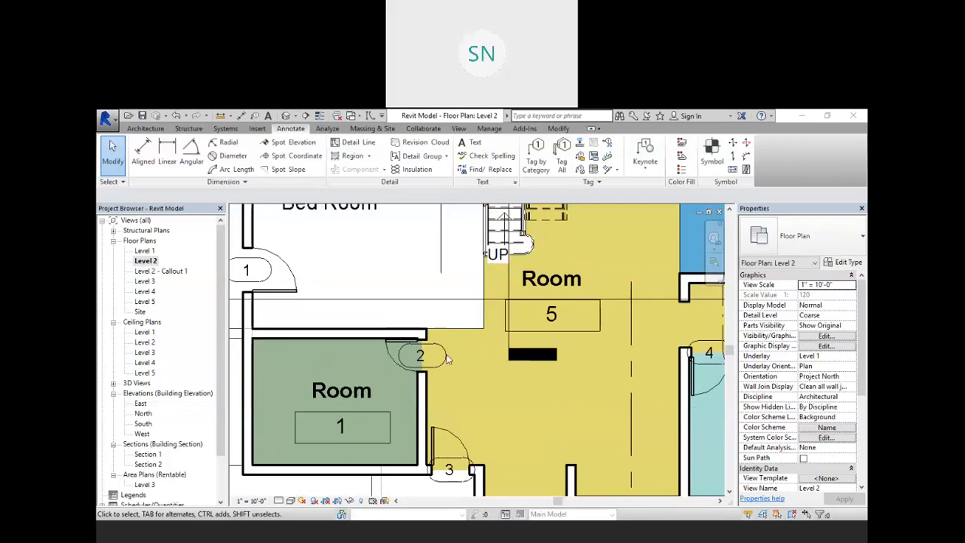
{"action": "scroll", "coordinate": [446, 360], "scroll_direction": "down", "scroll_amount": 2}
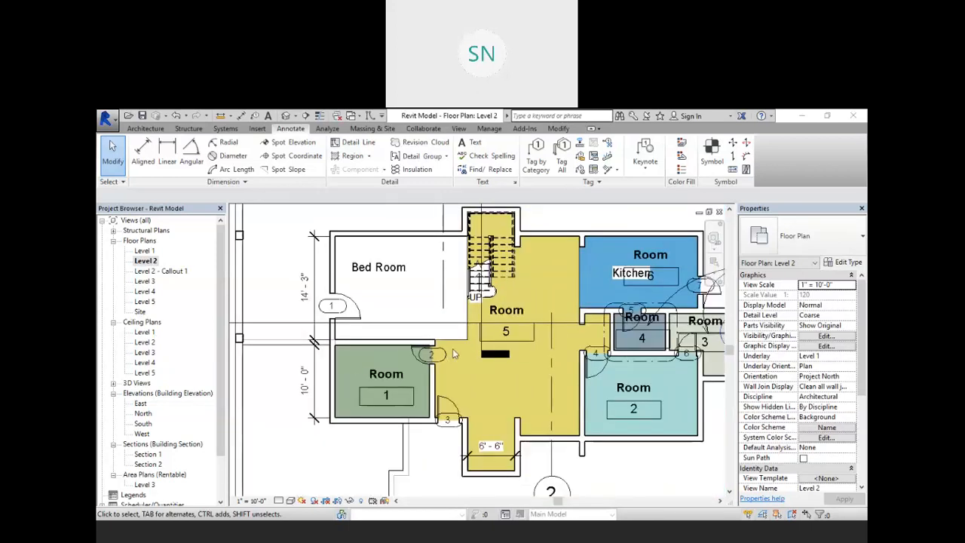
{"action": "scroll", "coordinate": [337, 309], "scroll_direction": "up", "scroll_amount": 3}
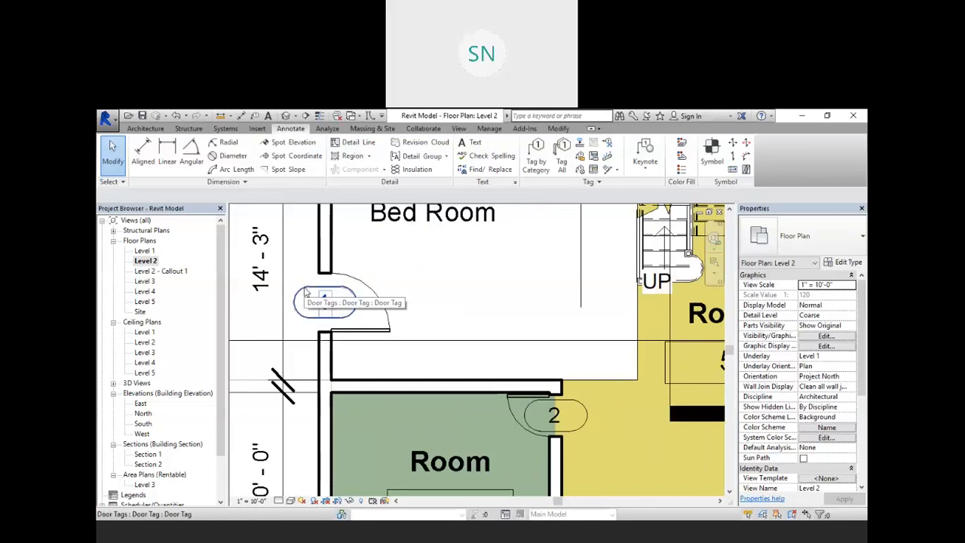
{"action": "left_click", "coordinate": [305, 293]}
{"action": "key", "text": "Delete"}
{"action": "scroll", "coordinate": [325, 306], "scroll_direction": "down", "scroll_amount": 2}
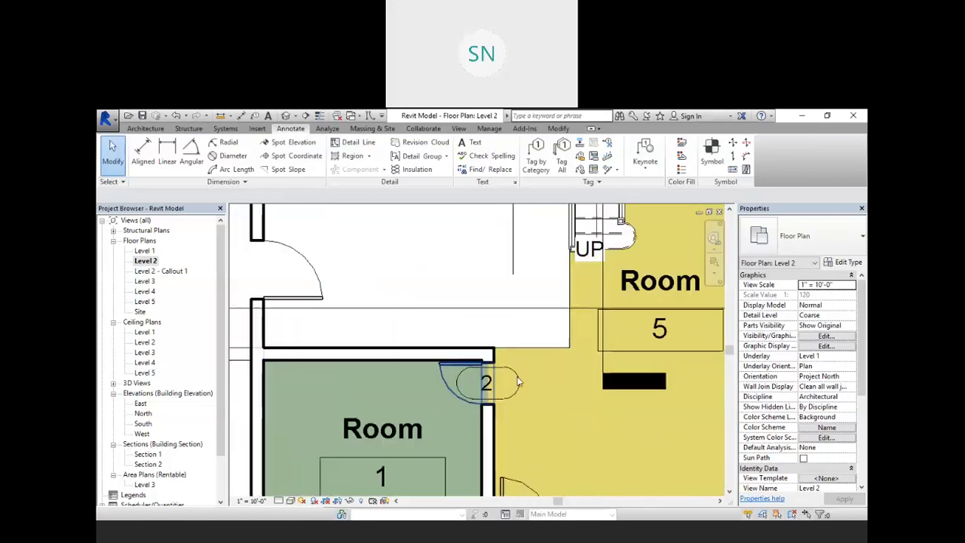
- Delete door tags 2 and 3 on the two doors beside Room 1
{"action": "left_click", "coordinate": [474, 377]}
{"action": "key", "text": "Delete"}
{"action": "scroll", "coordinate": [478, 318], "scroll_direction": "down", "scroll_amount": 2}
{"action": "scroll", "coordinate": [478, 318], "scroll_direction": "up", "scroll_amount": 2}
{"action": "left_click", "coordinate": [510, 402]}
{"action": "key", "text": "Delete"}
{"action": "scroll", "coordinate": [470, 422], "scroll_direction": "down", "scroll_amount": 2}
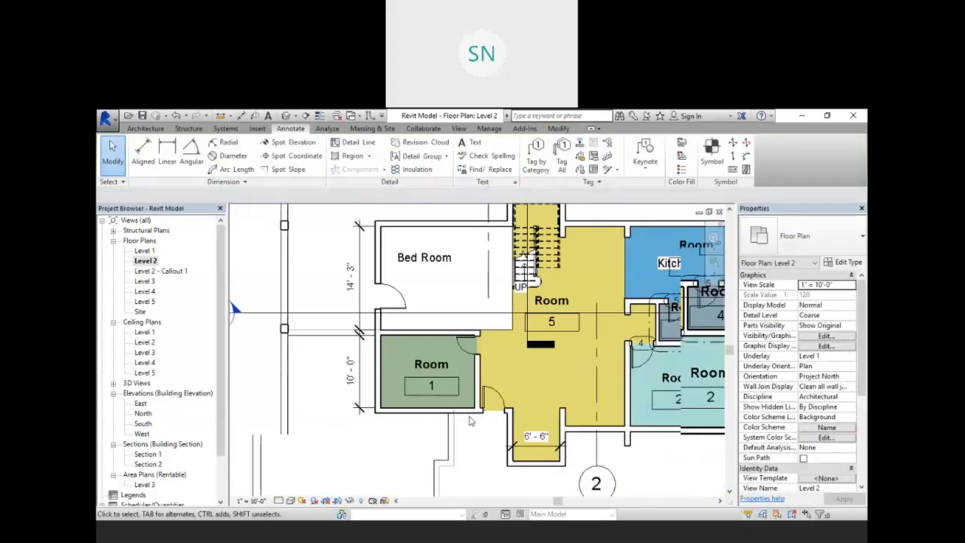
- Delete door tag 4 at the door between the central room and Room 2
{"action": "scroll", "coordinate": [470, 422], "scroll_direction": "down", "scroll_amount": 1}
{"action": "scroll", "coordinate": [564, 325], "scroll_direction": "down", "scroll_amount": 1}
{"action": "scroll", "coordinate": [564, 326], "scroll_direction": "up", "scroll_amount": 3}
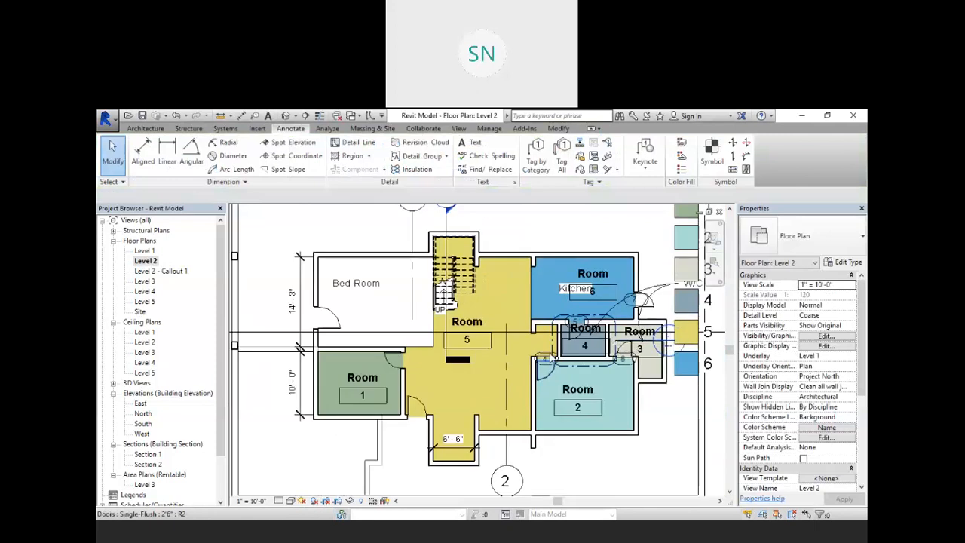
{"action": "left_click", "coordinate": [543, 361]}
{"action": "key", "text": "Delete"}
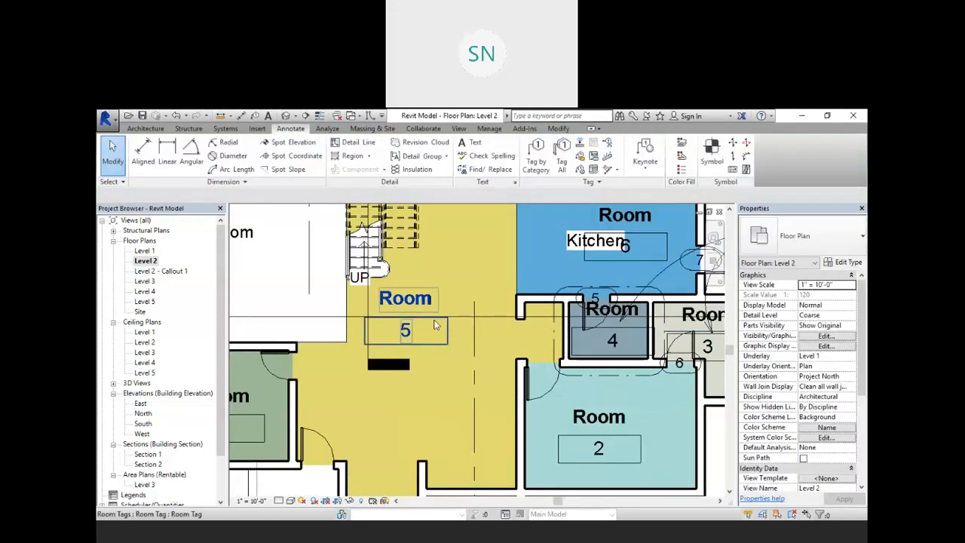
{"action": "scroll", "coordinate": [391, 320], "scroll_direction": "down", "scroll_amount": 2}
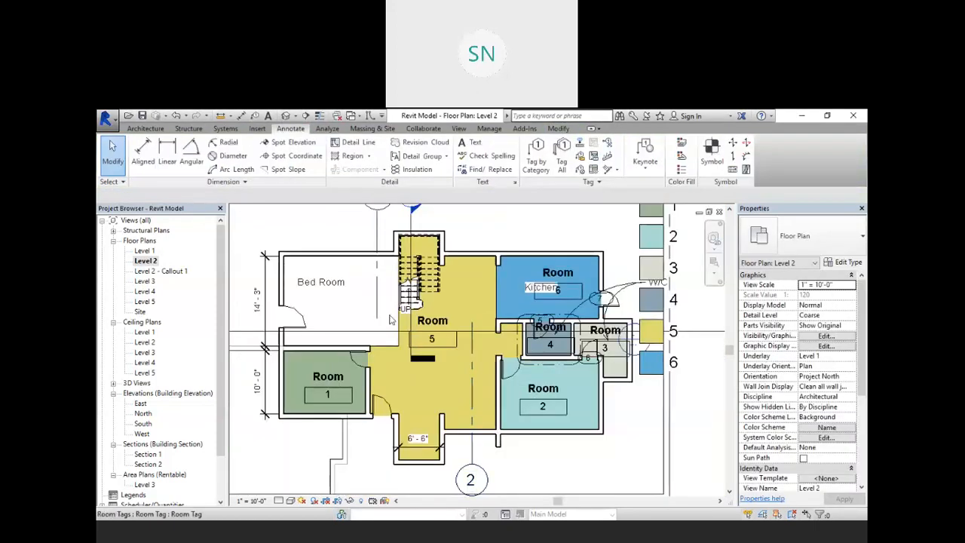
- Delete the room tag from Room 1, keeping the room itself
{"action": "scroll", "coordinate": [341, 379], "scroll_direction": "up", "scroll_amount": 2}
{"action": "left_click", "coordinate": [329, 373]}
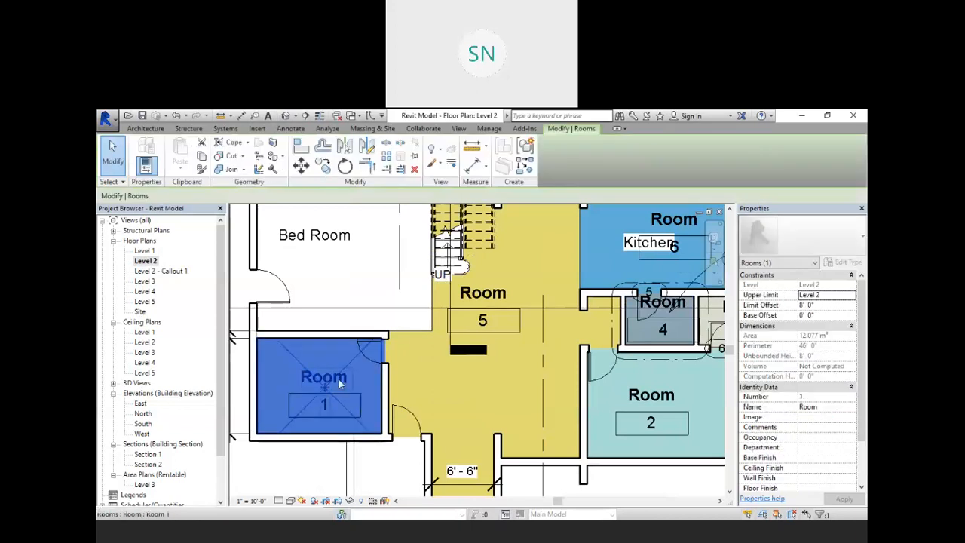
{"action": "left_click", "coordinate": [241, 285]}
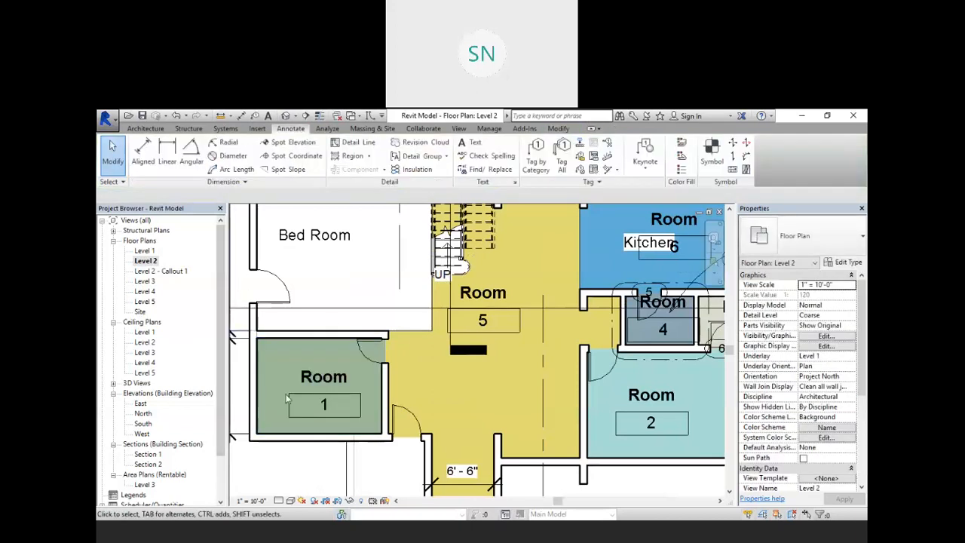
{"action": "left_click", "coordinate": [325, 404]}
{"action": "key", "text": "Delete"}
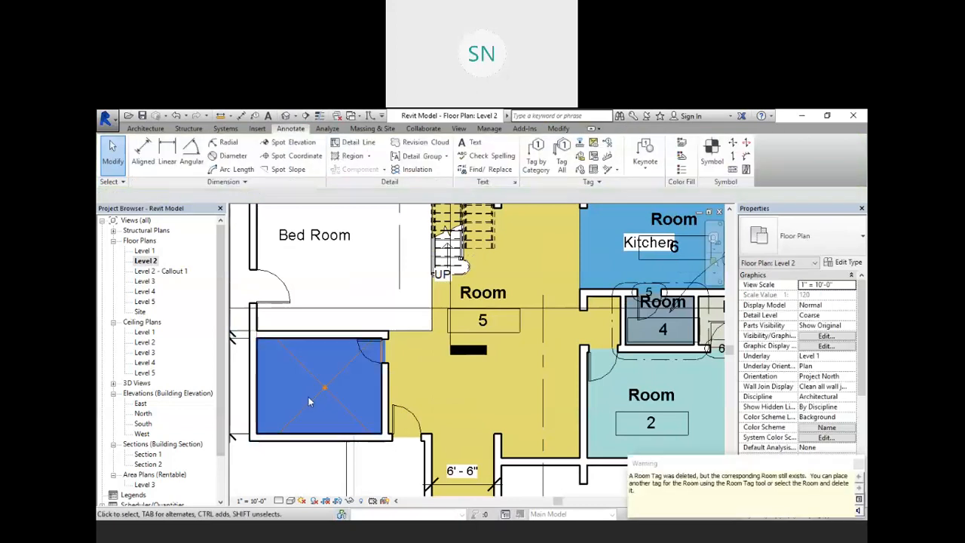
{"action": "left_click", "coordinate": [305, 362]}
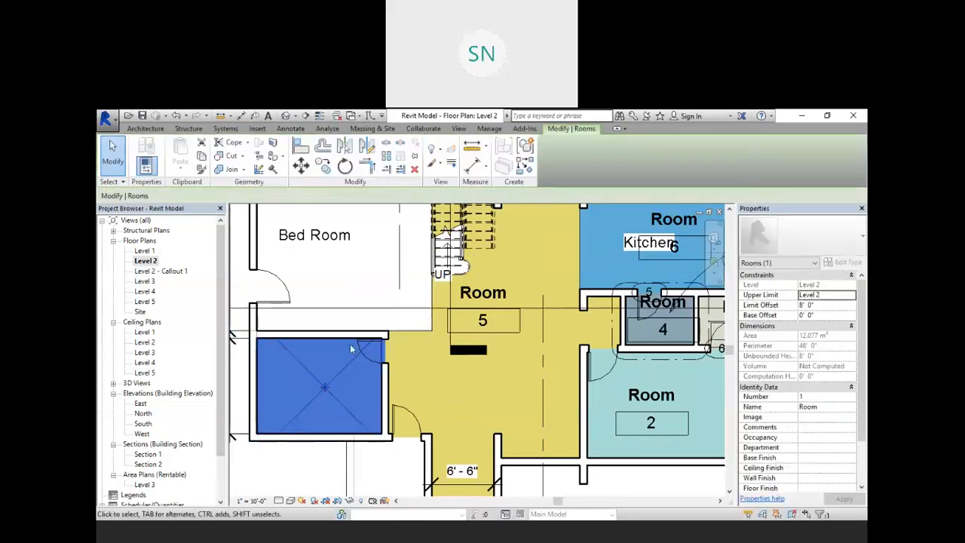
{"action": "scroll", "coordinate": [433, 362], "scroll_direction": "down", "scroll_amount": 3}
{"action": "left_click", "coordinate": [330, 448]}
- Delete the room tags from the central Room 5 and from Room 2
{"action": "scroll", "coordinate": [547, 287], "scroll_direction": "up", "scroll_amount": 2}
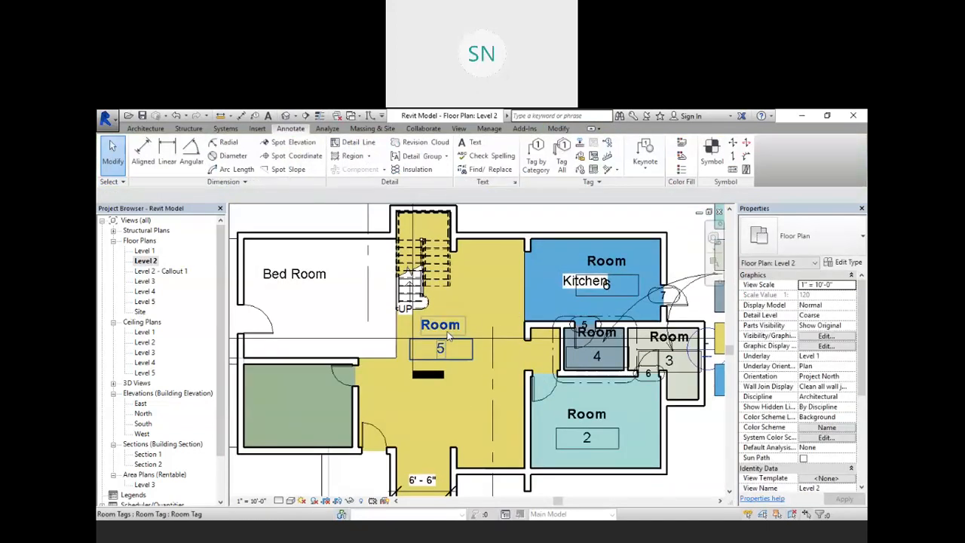
{"action": "left_click", "coordinate": [449, 337]}
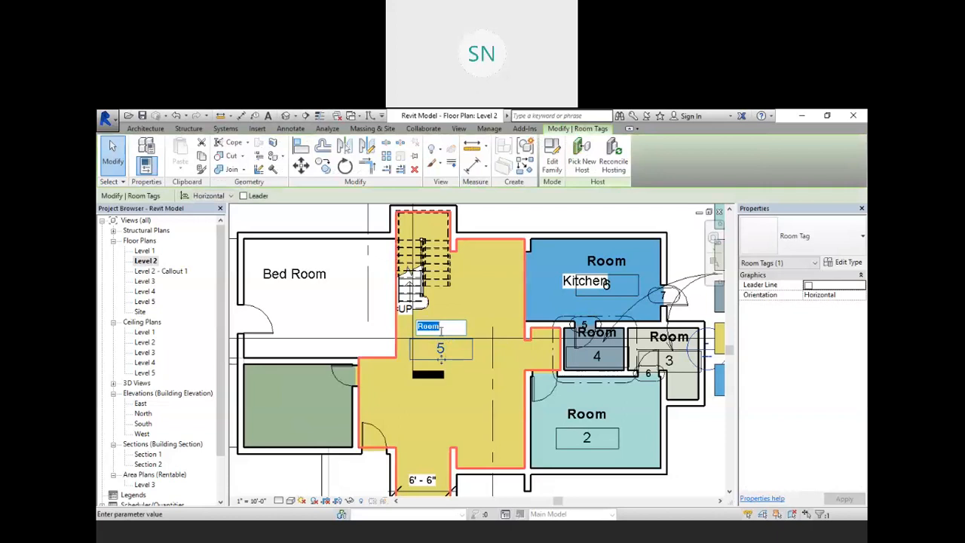
{"action": "key", "text": "Delete"}
{"action": "scroll", "coordinate": [439, 363], "scroll_direction": "down", "scroll_amount": 2}
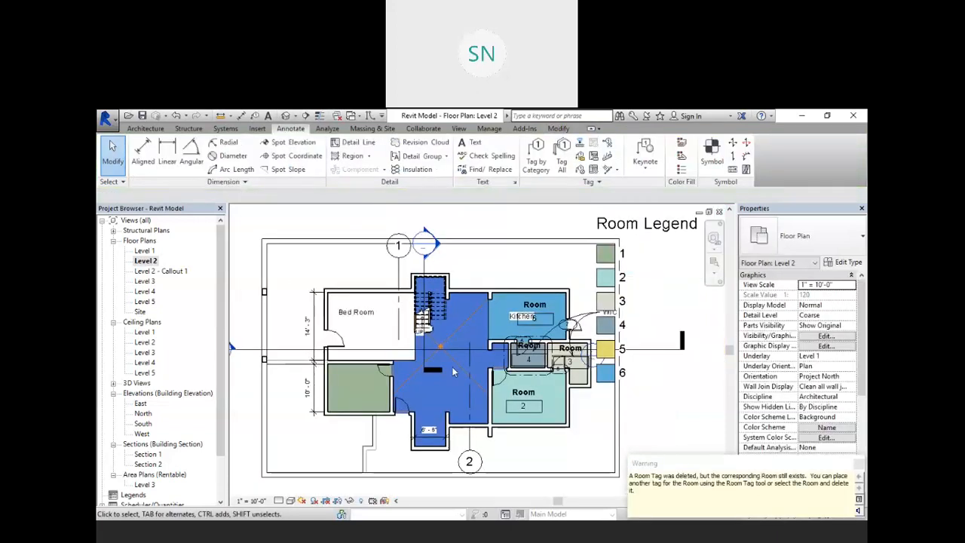
{"action": "scroll", "coordinate": [538, 421], "scroll_direction": "up", "scroll_amount": 1}
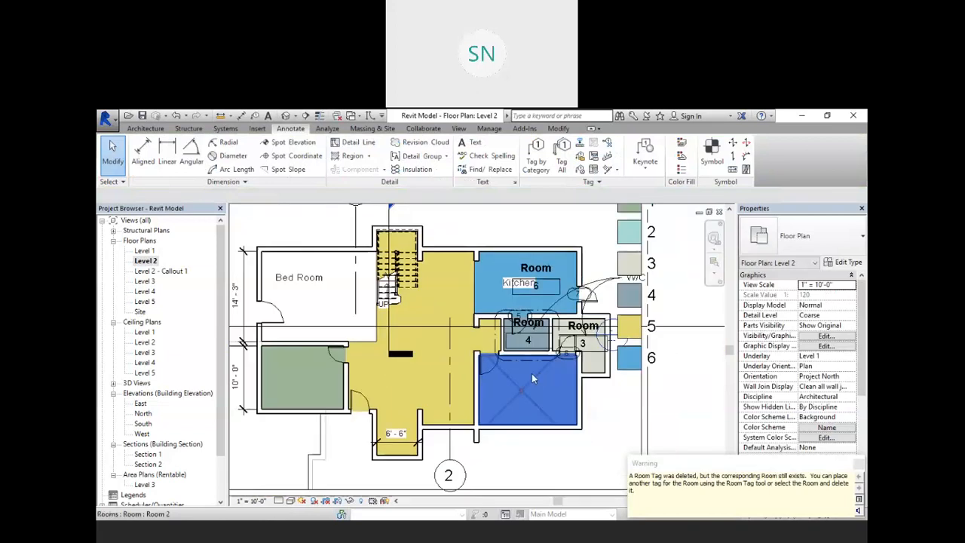
{"action": "scroll", "coordinate": [534, 376], "scroll_direction": "down", "scroll_amount": 1}
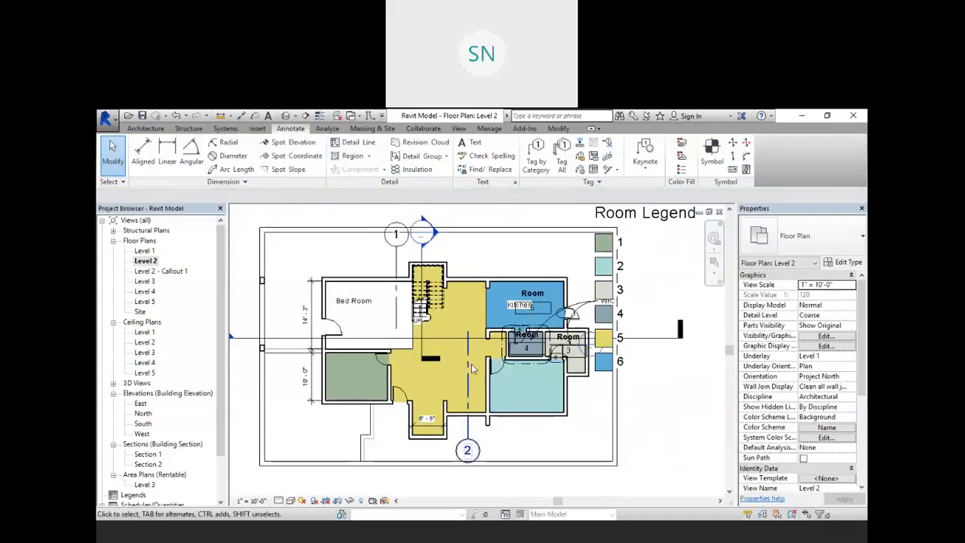
{"action": "scroll", "coordinate": [472, 363], "scroll_direction": "up", "scroll_amount": 2}
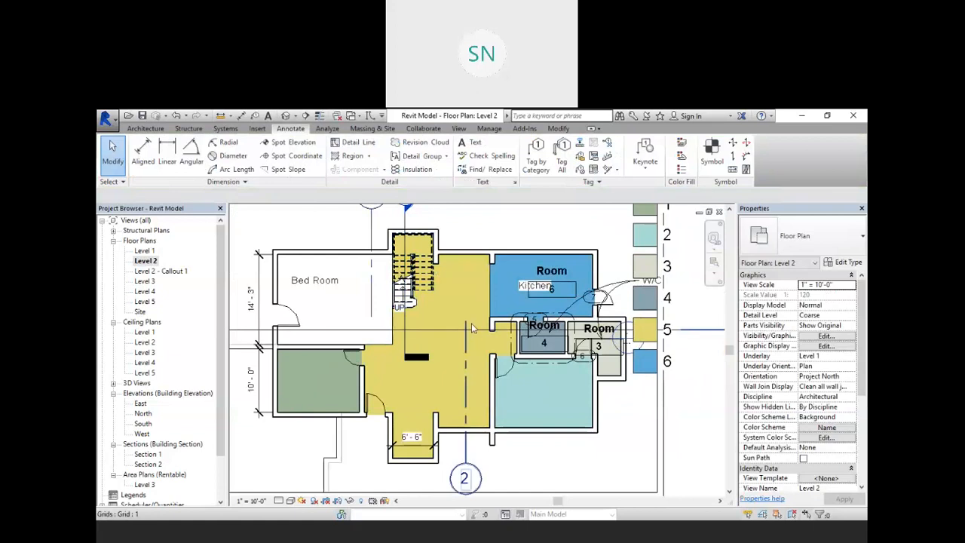
{"action": "scroll", "coordinate": [473, 322], "scroll_direction": "down", "scroll_amount": 1}
{"action": "scroll", "coordinate": [414, 368], "scroll_direction": "up", "scroll_amount": 1}
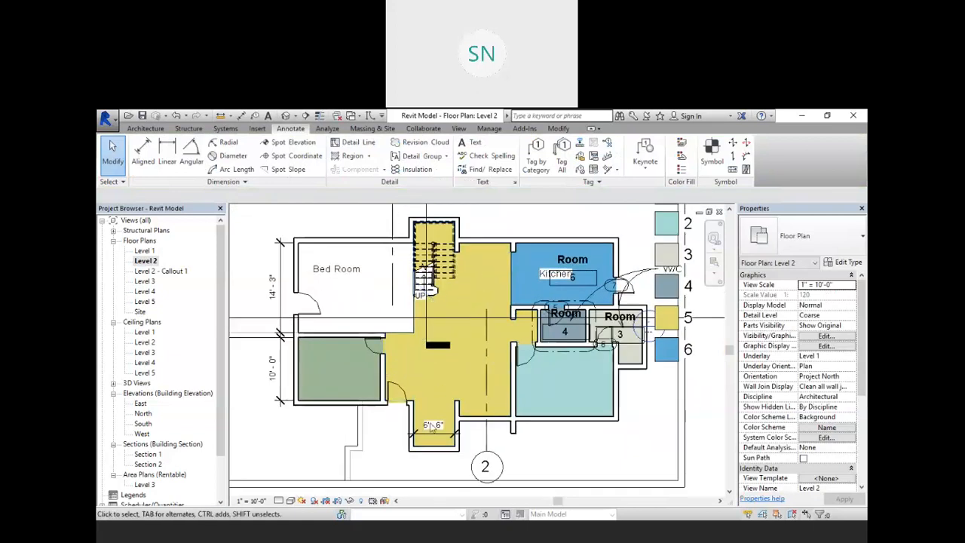
- Use Tag by Category to tag the Bed Room's west door with an attached-end leader
{"action": "left_click", "coordinate": [150, 129]}
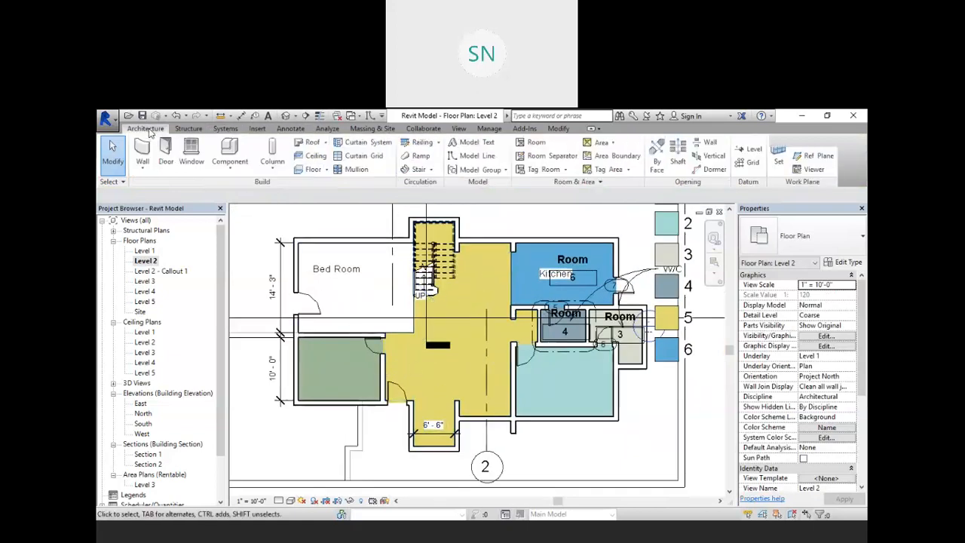
{"action": "left_click", "coordinate": [287, 130]}
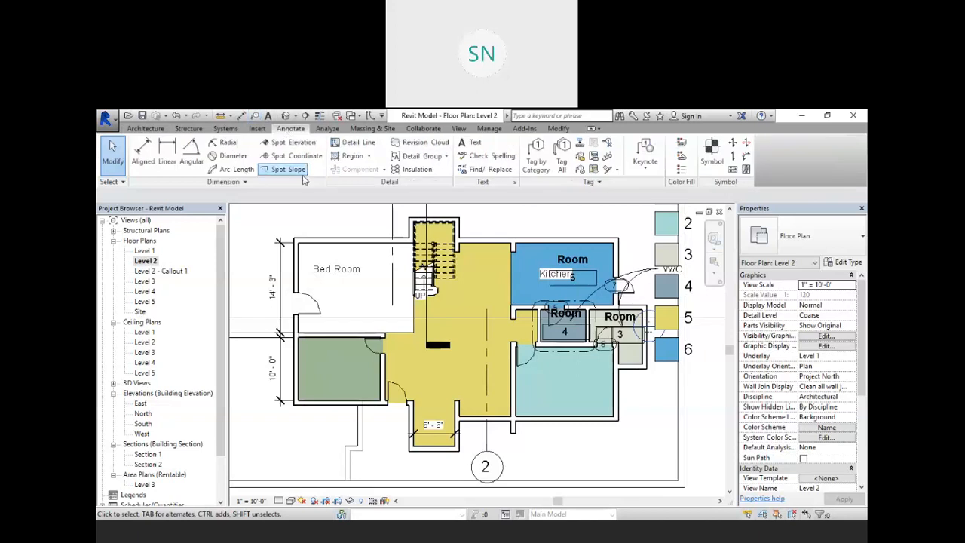
{"action": "left_click", "coordinate": [534, 159]}
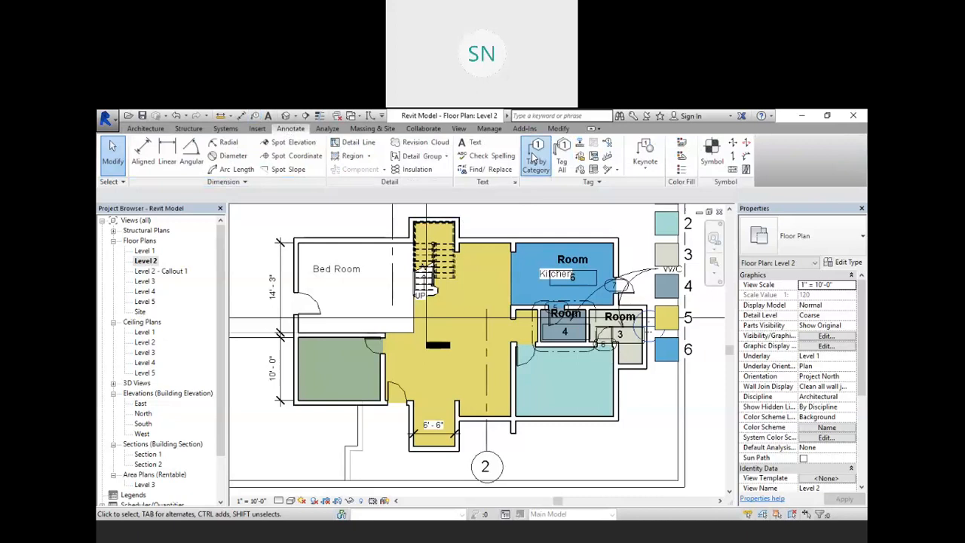
{"action": "left_click", "coordinate": [299, 305]}
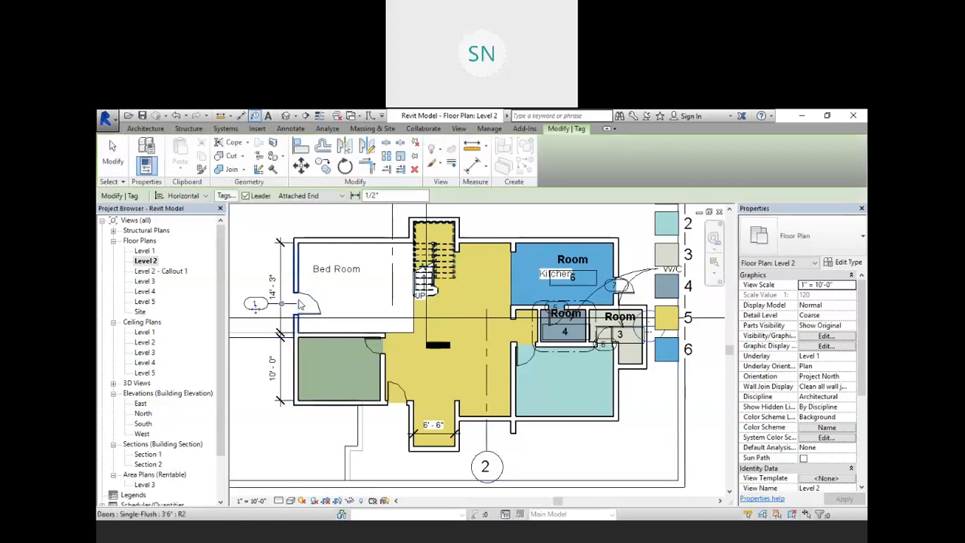
{"action": "scroll", "coordinate": [261, 316], "scroll_direction": "up", "scroll_amount": 3}
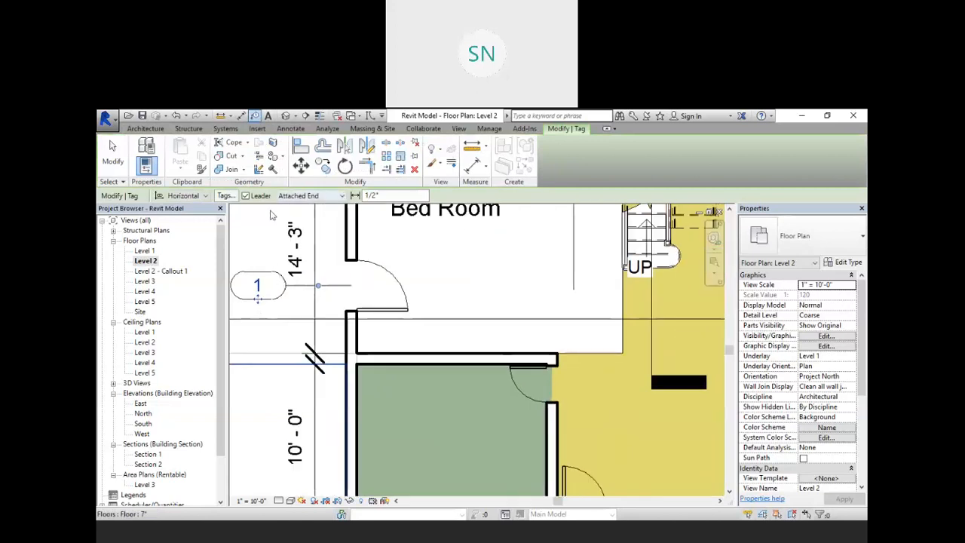
- Turn off the tag leader and tag the two doors beside the southwest room, declining to load a floor tag
{"action": "left_click", "coordinate": [245, 195]}
{"action": "scroll", "coordinate": [300, 249], "scroll_direction": "down", "scroll_amount": 2}
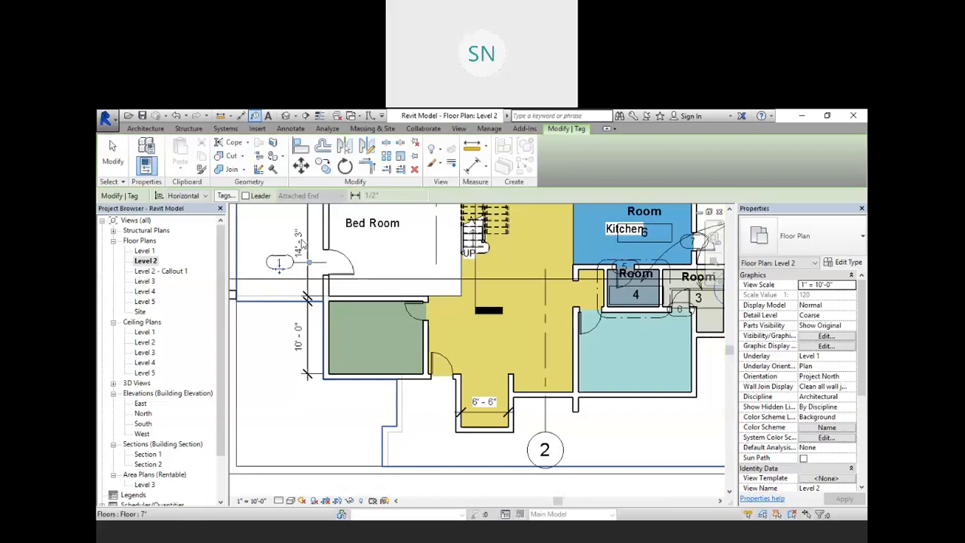
{"action": "scroll", "coordinate": [418, 321], "scroll_direction": "up", "scroll_amount": 2}
{"action": "left_click", "coordinate": [419, 321]}
{"action": "scroll", "coordinate": [414, 313], "scroll_direction": "down", "scroll_amount": 2}
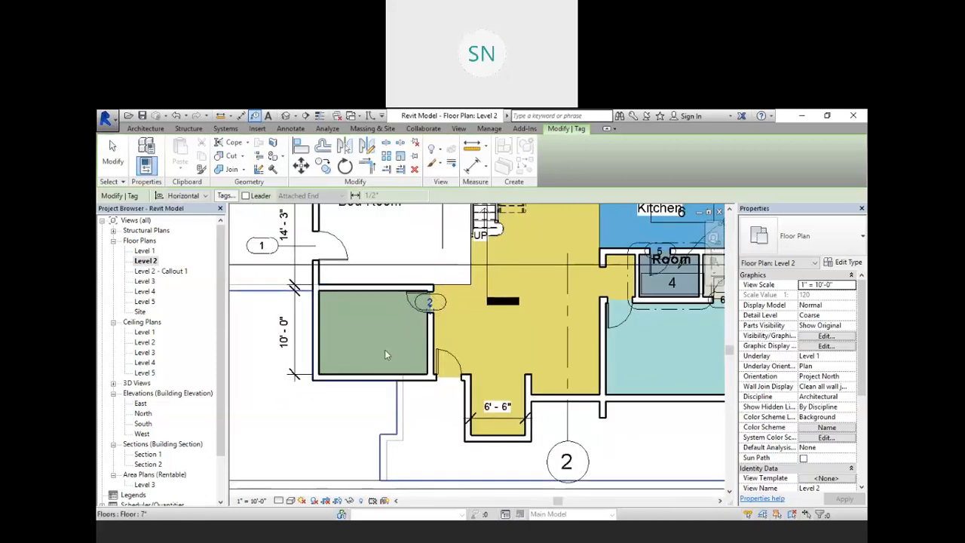
{"action": "left_click", "coordinate": [445, 366]}
{"action": "scroll", "coordinate": [444, 416], "scroll_direction": "down", "scroll_amount": 2}
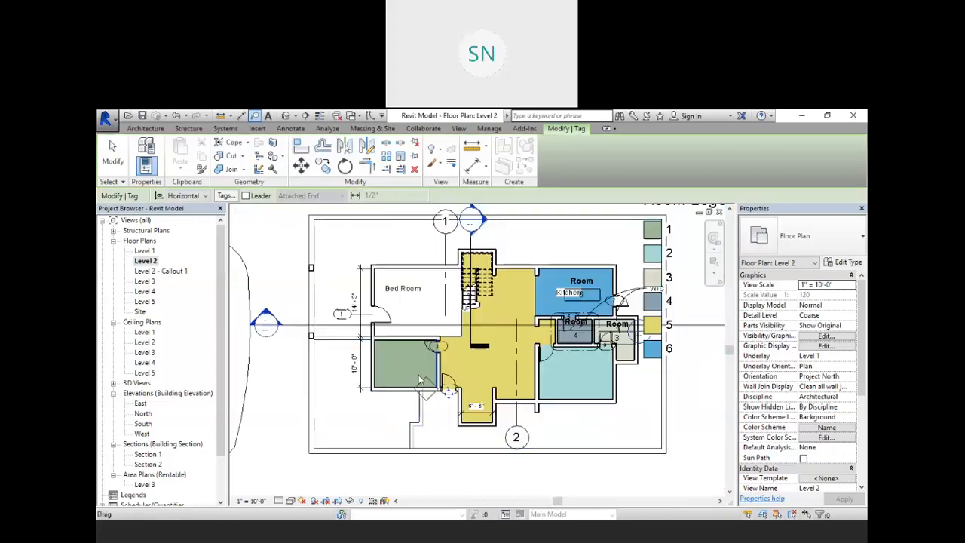
{"action": "left_click", "coordinate": [416, 308]}
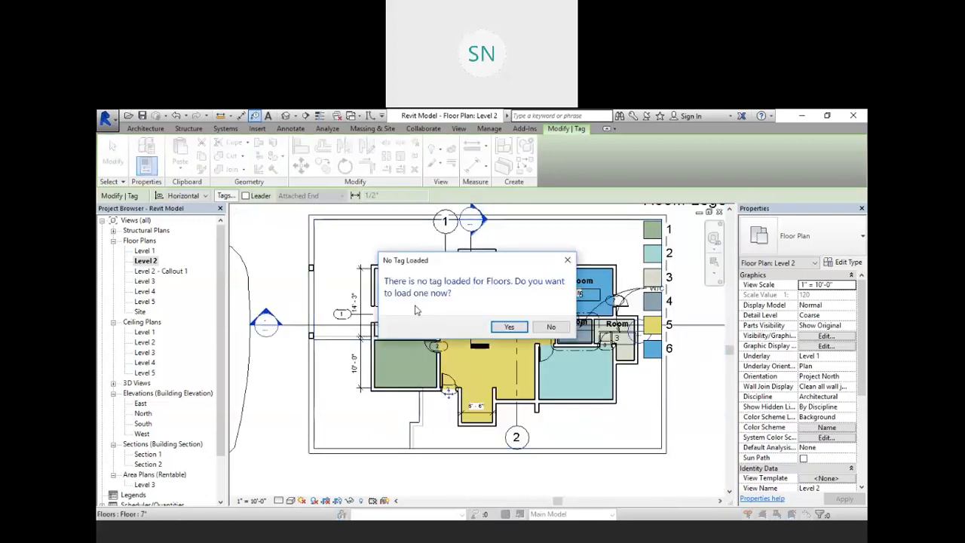
{"action": "left_click", "coordinate": [552, 328]}
{"action": "right_click", "coordinate": [279, 243]}
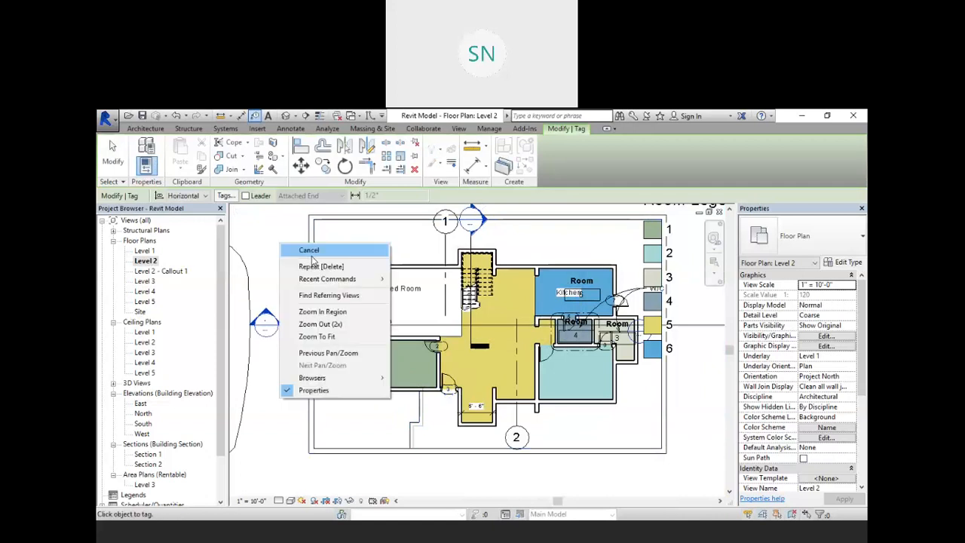
{"action": "left_click", "coordinate": [309, 251]}
- Delete door tag 6 at the door between Room 3 and the southeast room
{"action": "scroll", "coordinate": [591, 330], "scroll_direction": "up", "scroll_amount": 2}
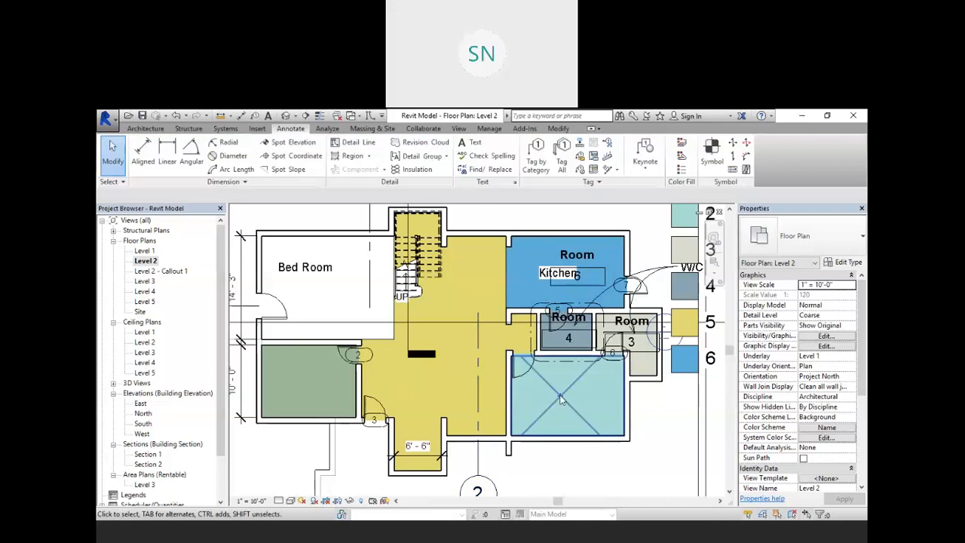
{"action": "scroll", "coordinate": [612, 369], "scroll_direction": "up", "scroll_amount": 5}
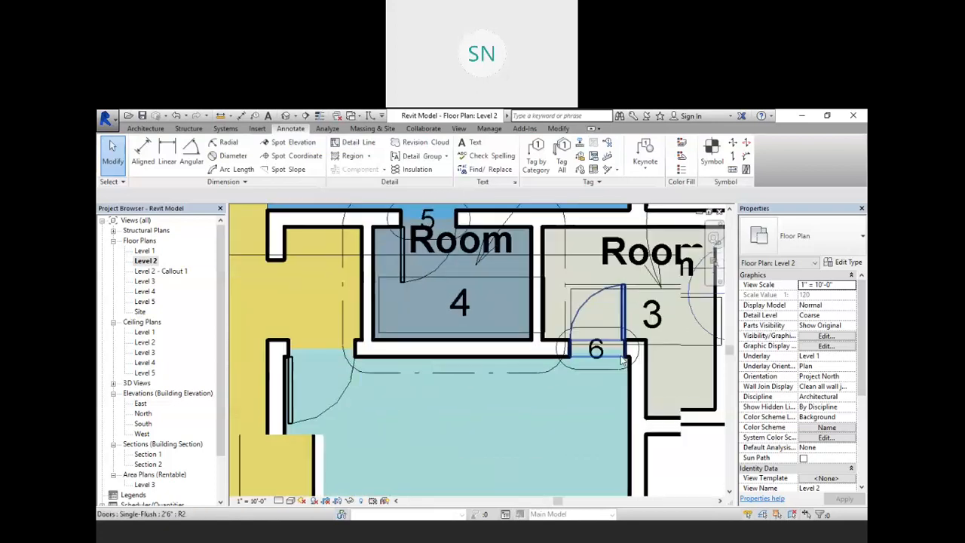
{"action": "left_click", "coordinate": [588, 374]}
{"action": "left_click", "coordinate": [579, 373]}
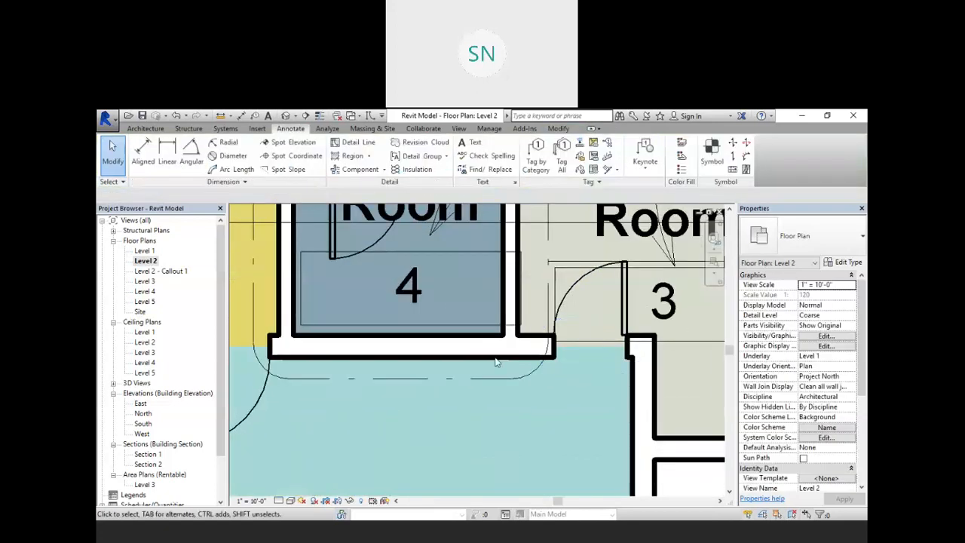
{"action": "scroll", "coordinate": [413, 337], "scroll_direction": "down", "scroll_amount": 3}
{"action": "scroll", "coordinate": [411, 259], "scroll_direction": "up", "scroll_amount": 2}
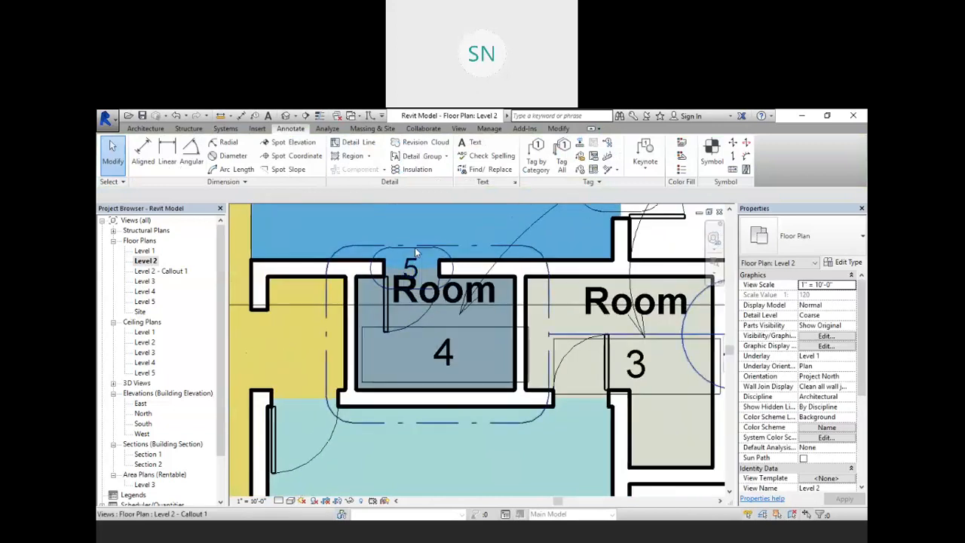
{"action": "left_click", "coordinate": [415, 247]}
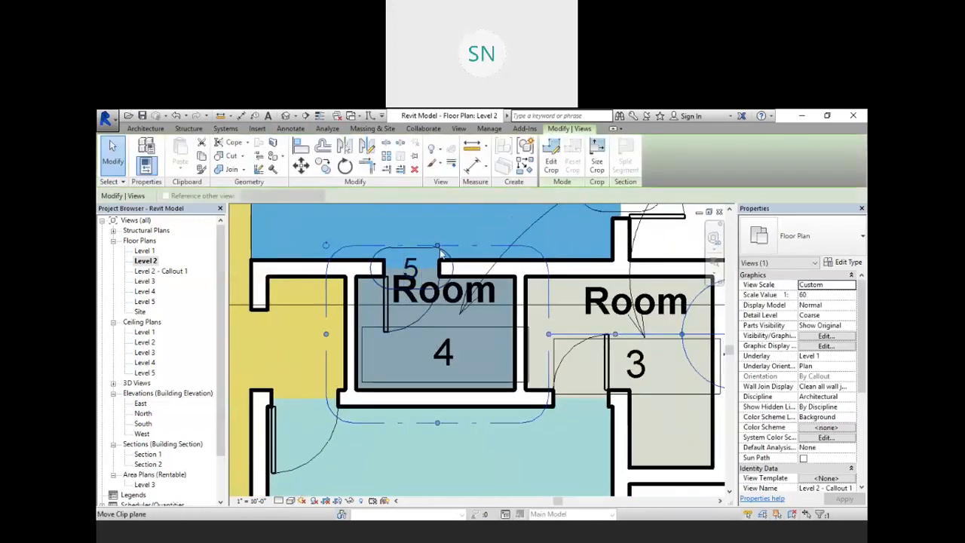
{"action": "key", "text": "Escape"}
{"action": "scroll", "coordinate": [428, 333], "scroll_direction": "down", "scroll_amount": 5}
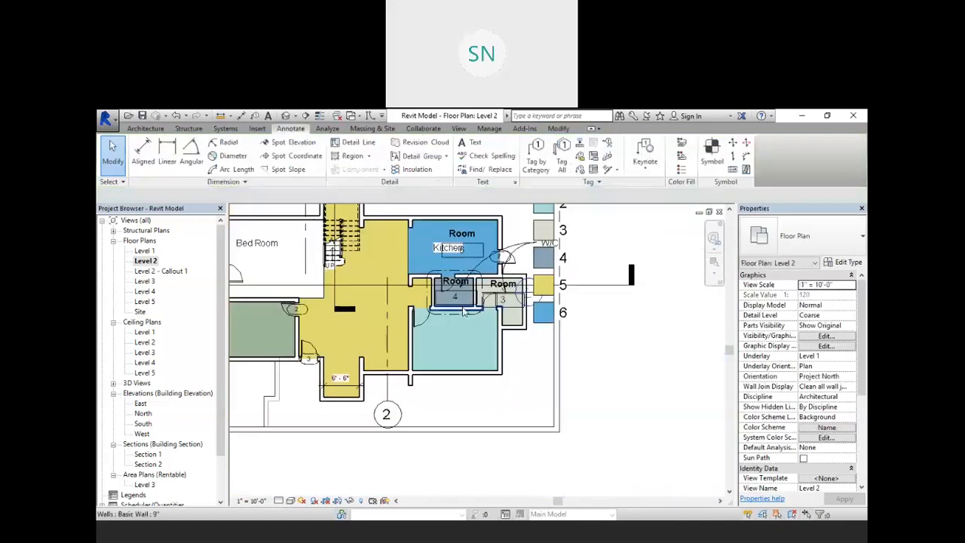
{"action": "scroll", "coordinate": [392, 276], "scroll_direction": "up", "scroll_amount": 1}
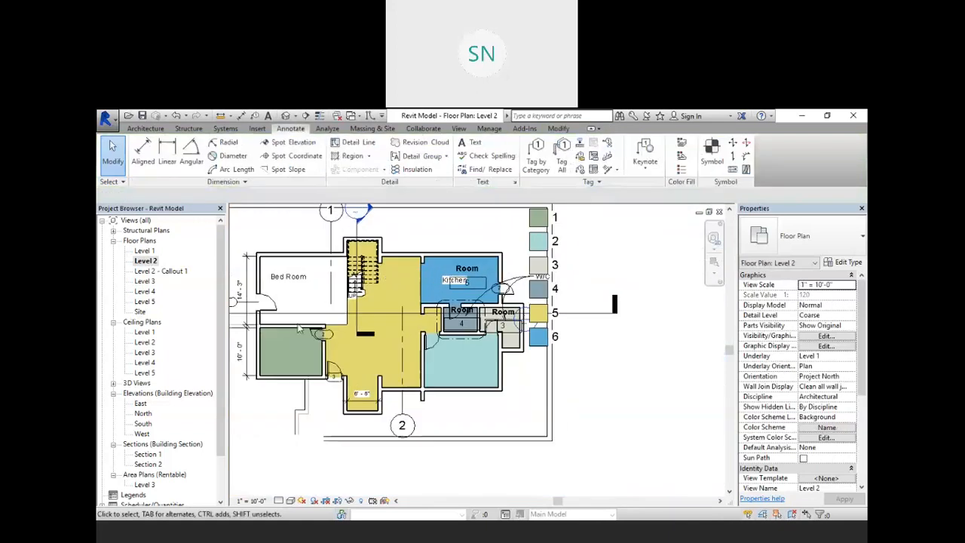
{"action": "scroll", "coordinate": [297, 325], "scroll_direction": "down", "scroll_amount": 4}
{"action": "scroll", "coordinate": [543, 219], "scroll_direction": "up", "scroll_amount": 4}
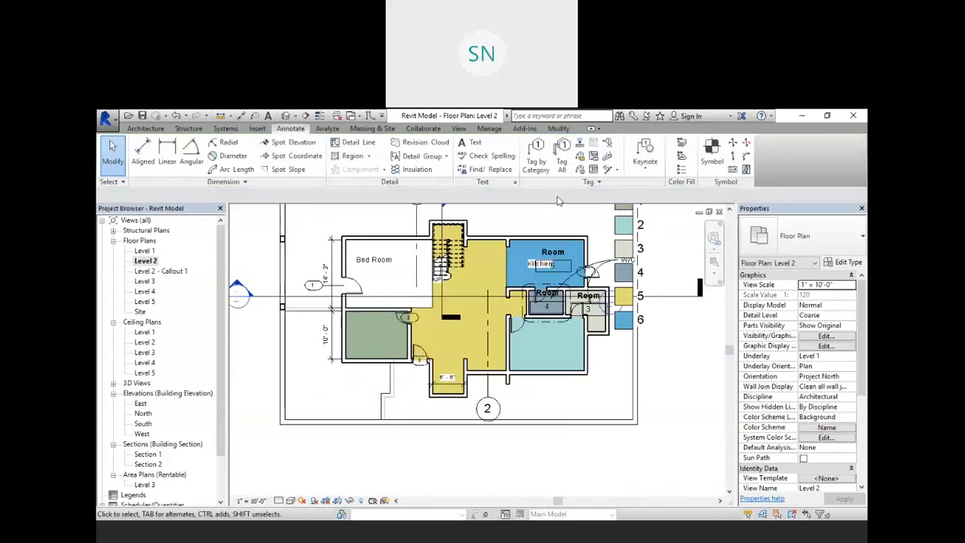
- Use Tag All to place the Door Tag, without a leader, on every untagged door in the current view
{"action": "left_click", "coordinate": [562, 161]}
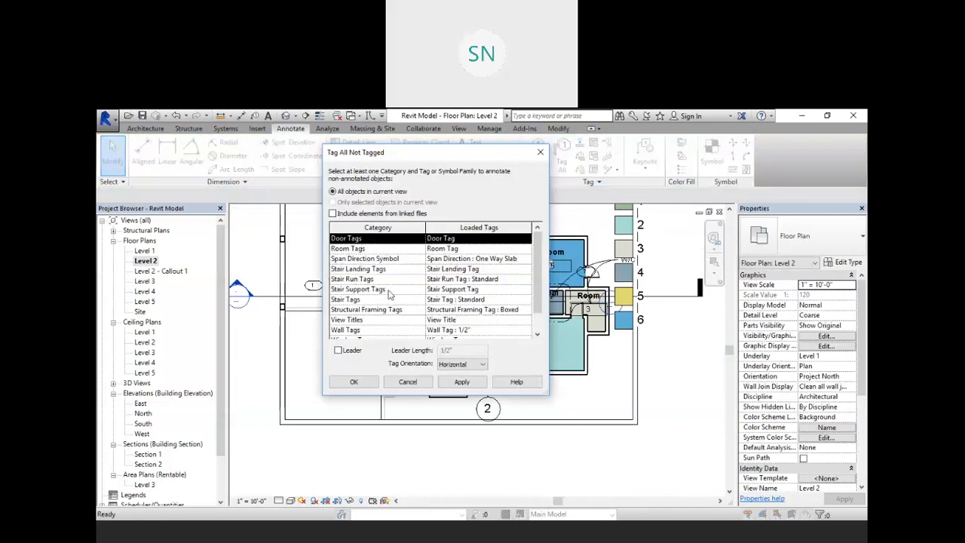
{"action": "scroll", "coordinate": [385, 254], "scroll_direction": "down", "scroll_amount": 1}
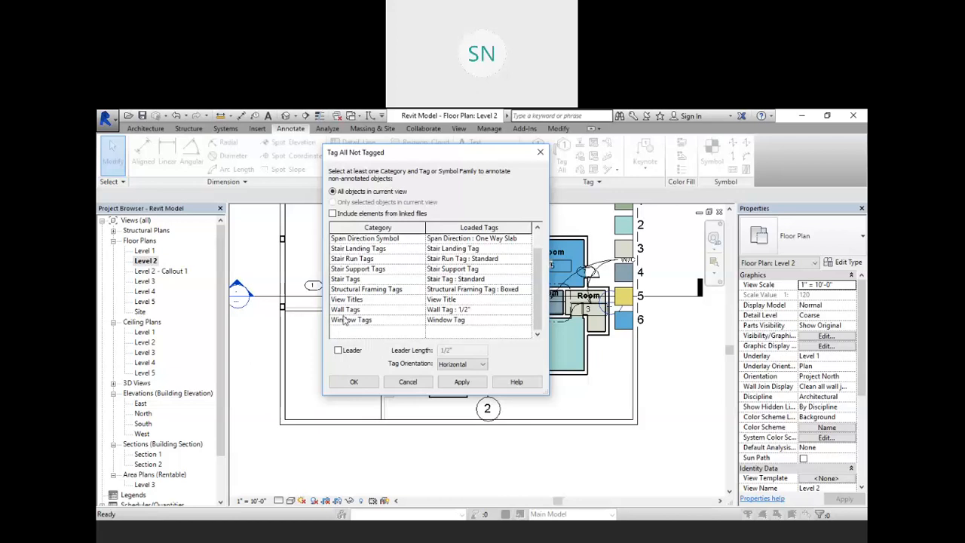
{"action": "scroll", "coordinate": [388, 309], "scroll_direction": "up", "scroll_amount": 1}
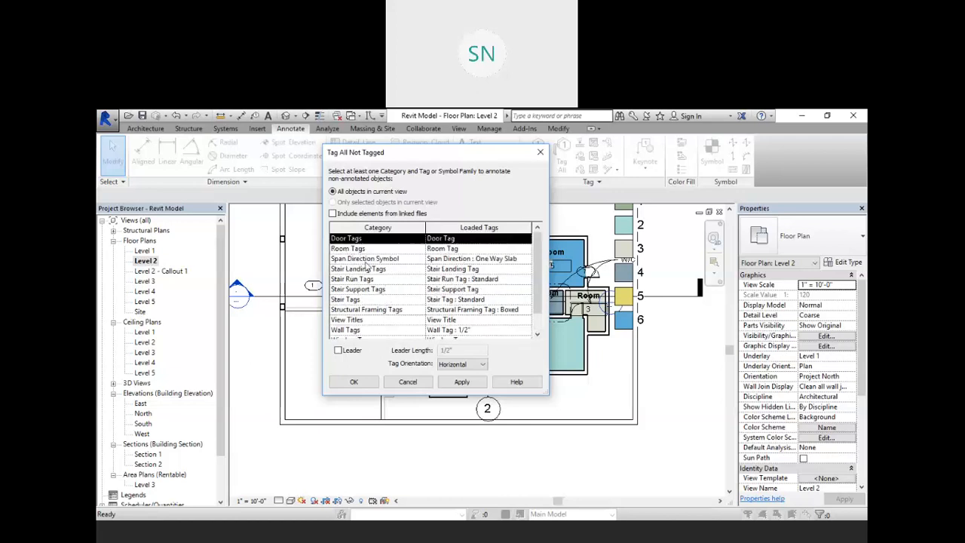
{"action": "scroll", "coordinate": [360, 319], "scroll_direction": "down", "scroll_amount": 1}
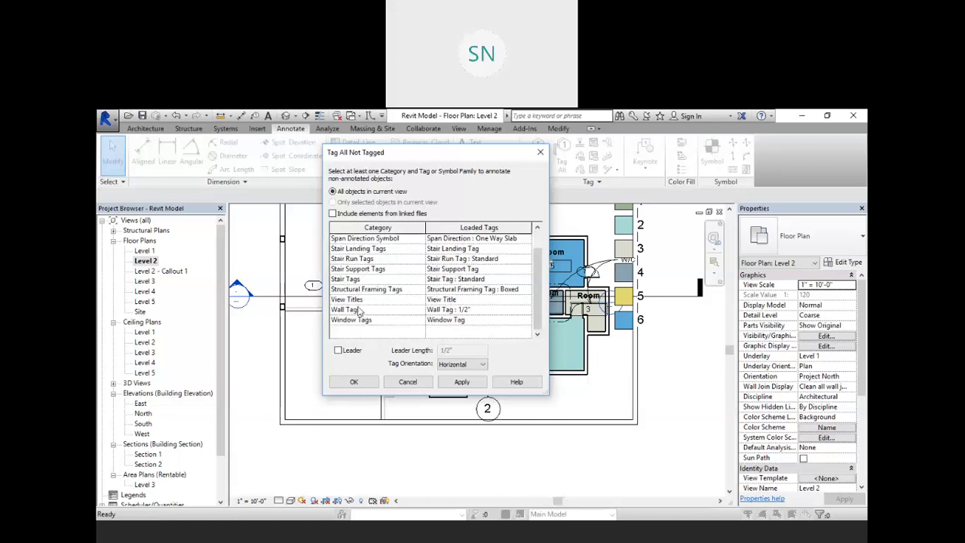
{"action": "scroll", "coordinate": [374, 303], "scroll_direction": "up", "scroll_amount": 1}
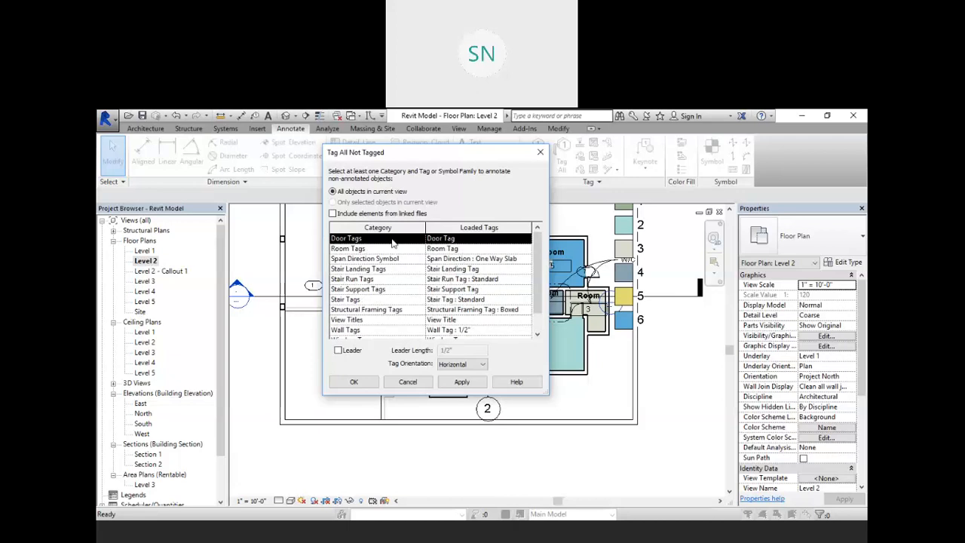
{"action": "left_click", "coordinate": [354, 382]}
{"action": "scroll", "coordinate": [566, 310], "scroll_direction": "up", "scroll_amount": 4}
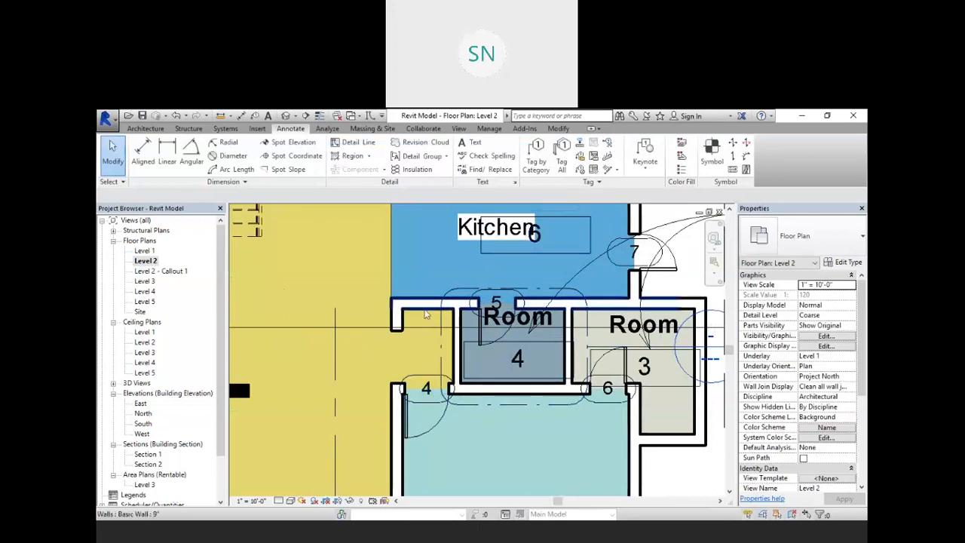
{"action": "scroll", "coordinate": [562, 313], "scroll_direction": "down", "scroll_amount": 2}
{"action": "scroll", "coordinate": [573, 339], "scroll_direction": "up", "scroll_amount": 3}
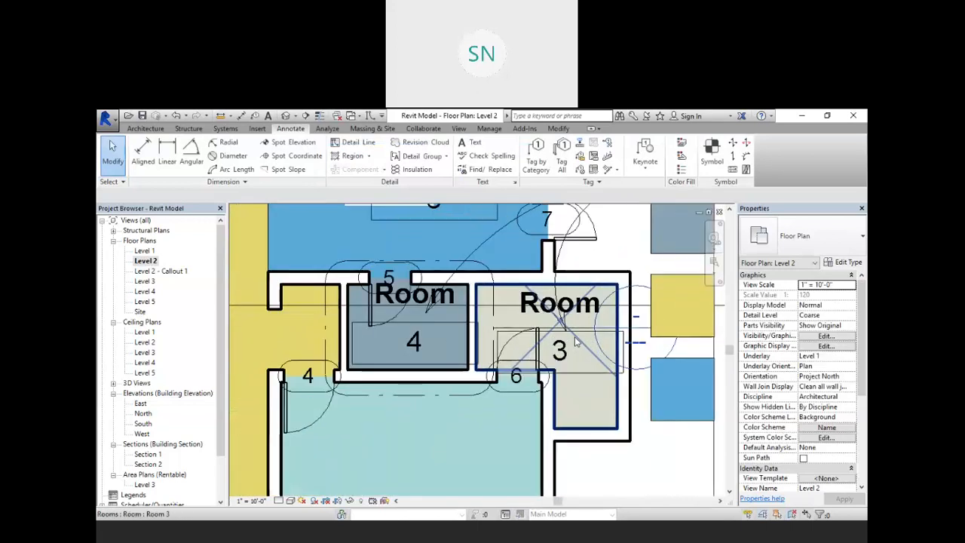
{"action": "scroll", "coordinate": [576, 341], "scroll_direction": "down", "scroll_amount": 5}
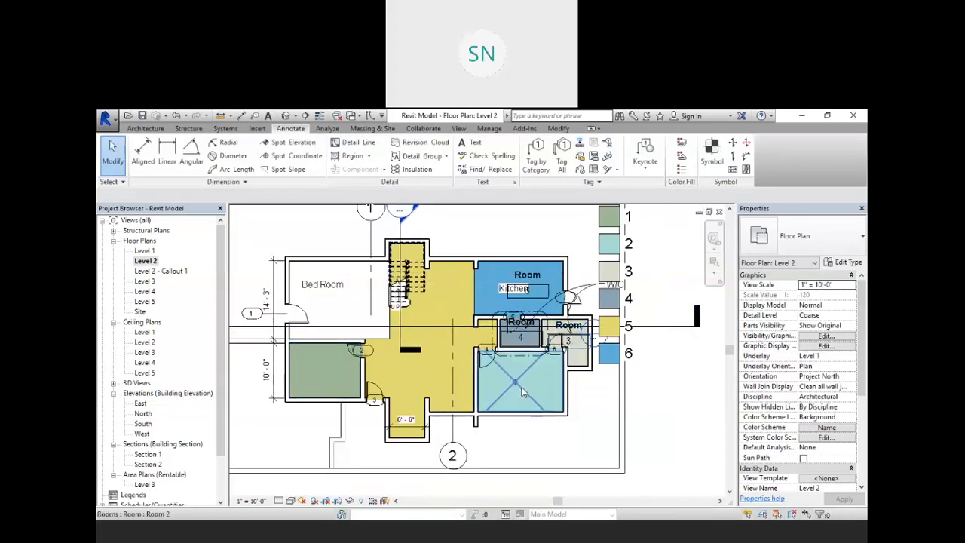
- Use Tag All to place the Room Tag on all untagged rooms in the Level 2 plan, without leaders
{"action": "left_click", "coordinate": [564, 158]}
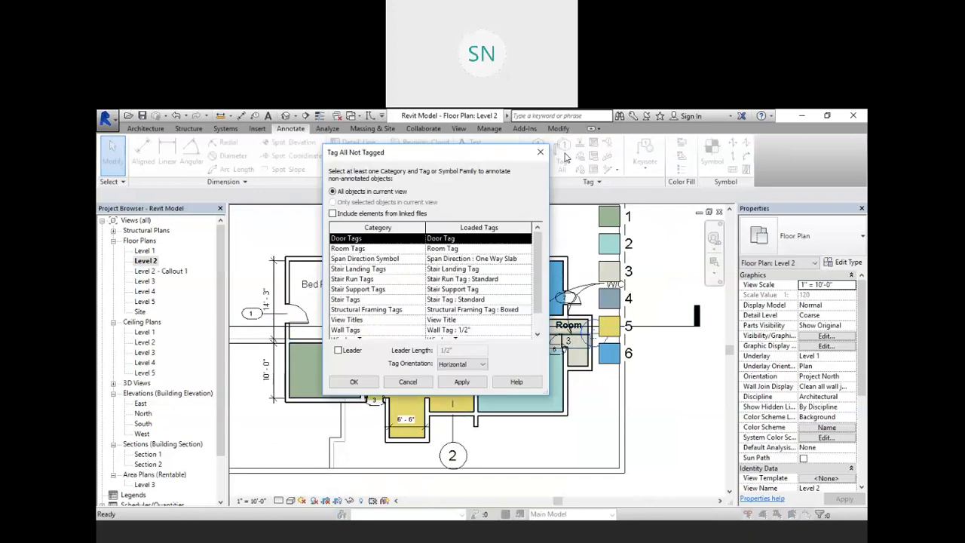
{"action": "left_click", "coordinate": [369, 249]}
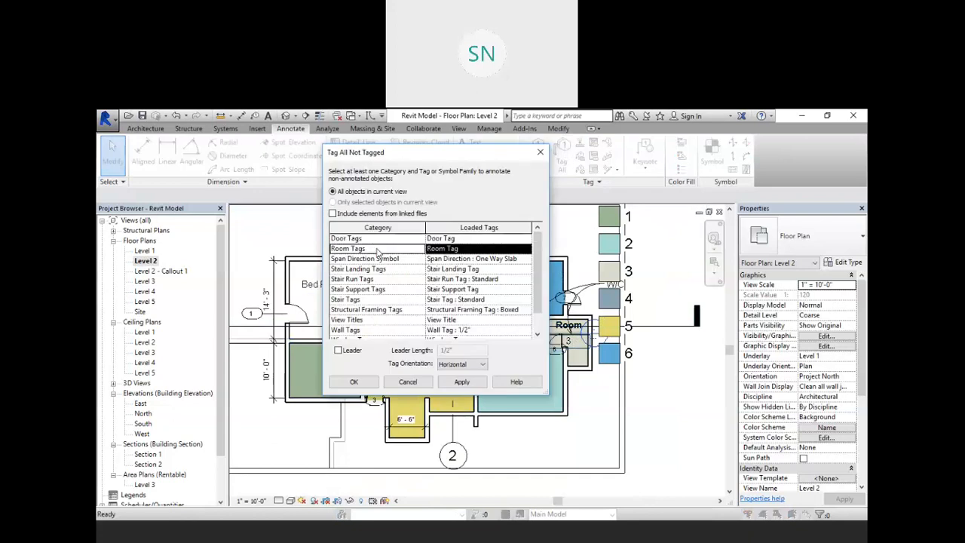
{"action": "left_click", "coordinate": [461, 382]}
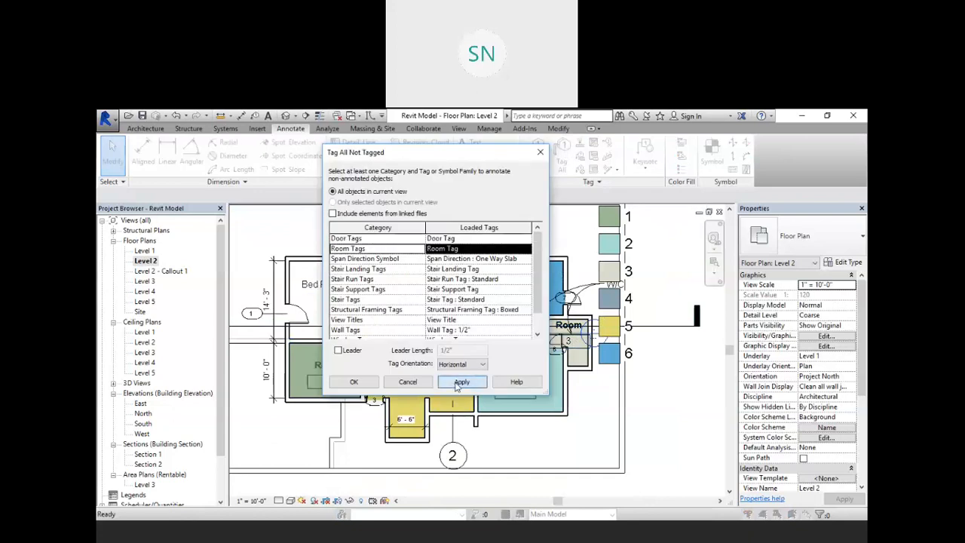
{"action": "left_click", "coordinate": [353, 382]}
{"action": "scroll", "coordinate": [357, 394], "scroll_direction": "up", "scroll_amount": 3}
{"action": "scroll", "coordinate": [504, 305], "scroll_direction": "down", "scroll_amount": 2}
{"action": "scroll", "coordinate": [505, 300], "scroll_direction": "up", "scroll_amount": 1}
{"action": "scroll", "coordinate": [479, 297], "scroll_direction": "down", "scroll_amount": 2}
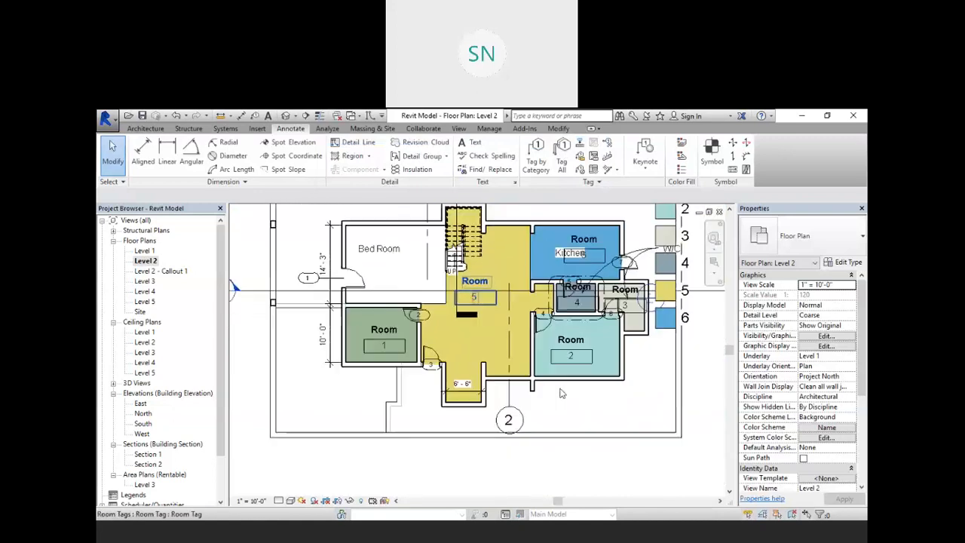
{"action": "scroll", "coordinate": [590, 339], "scroll_direction": "up", "scroll_amount": 3}
{"action": "scroll", "coordinate": [590, 340], "scroll_direction": "up", "scroll_amount": 1}
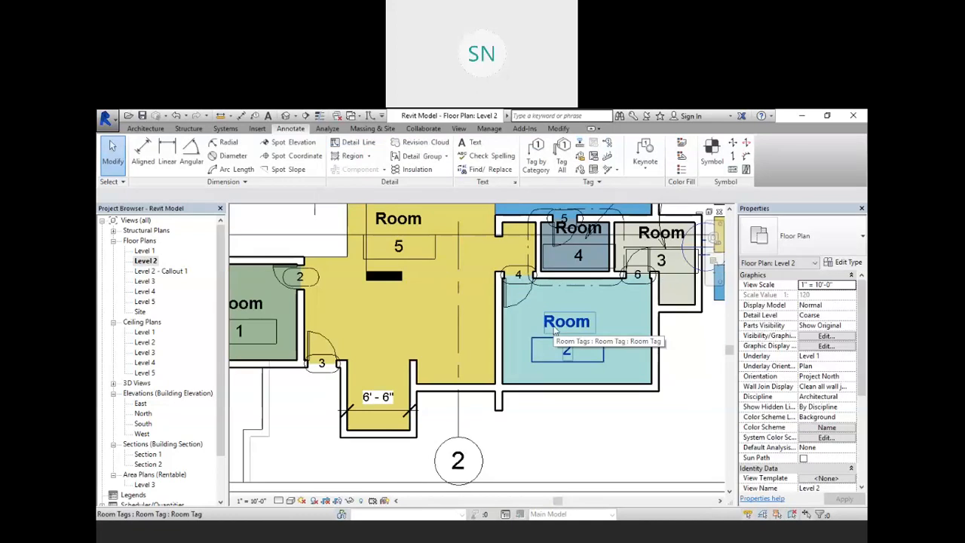
{"action": "scroll", "coordinate": [582, 323], "scroll_direction": "down", "scroll_amount": 4}
- Open the Level 3 rentable area plan and delete the area tags from the Bed Room and the southwest area
{"action": "scroll", "coordinate": [142, 339], "scroll_direction": "down", "scroll_amount": 2}
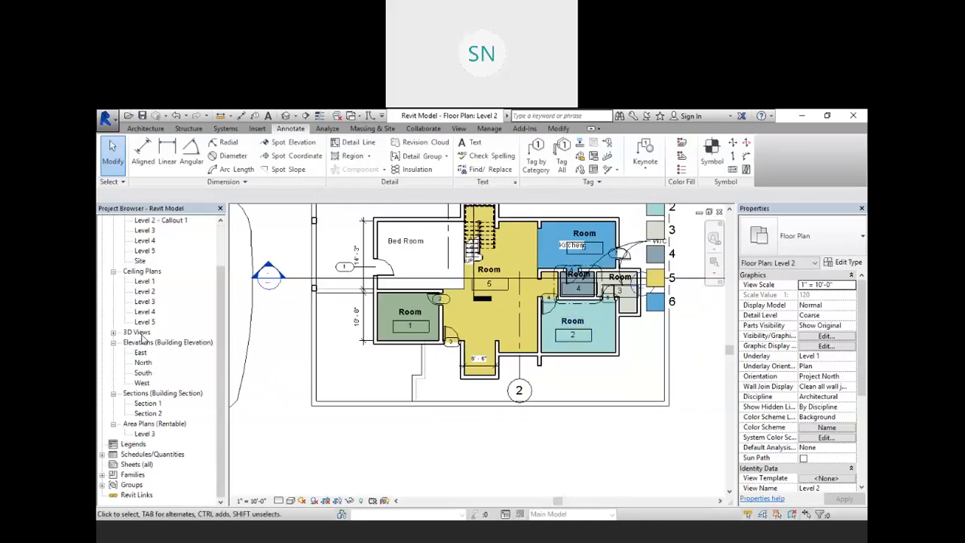
{"action": "double_click", "coordinate": [144, 434]}
{"action": "left_click", "coordinate": [294, 316]}
{"action": "key", "text": "Delete"}
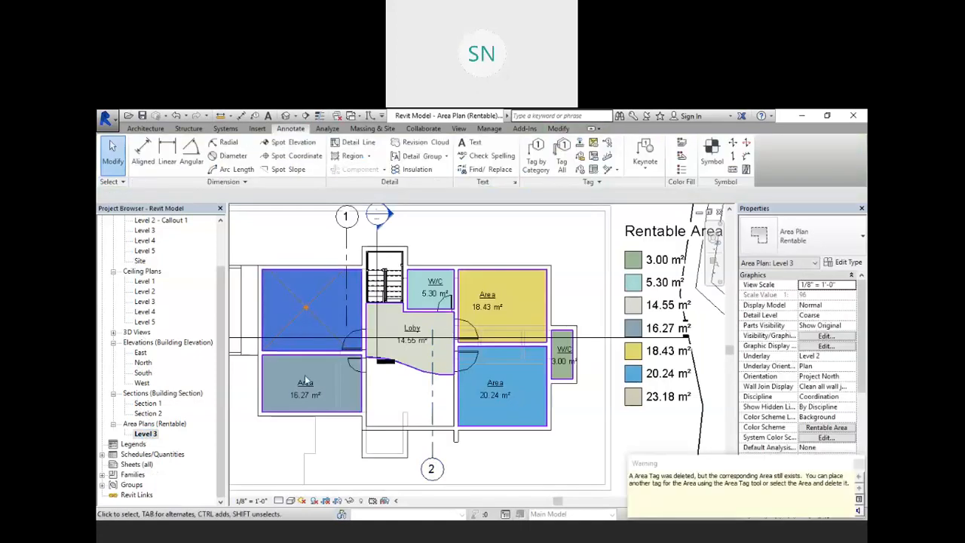
{"action": "left_click", "coordinate": [304, 386]}
{"action": "key", "text": "Delete"}
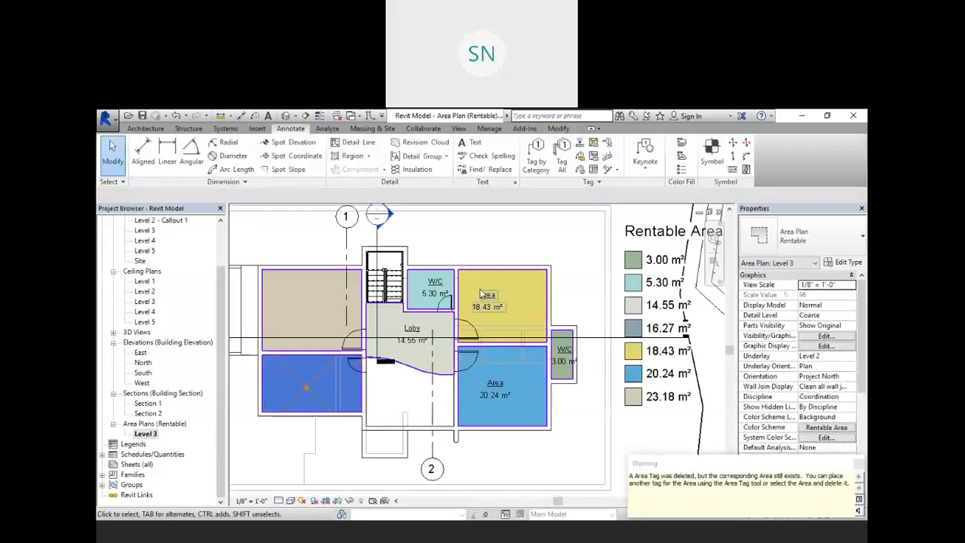
- Delete the area tags from the north W/C, the Loby and the northeast area
{"action": "left_click", "coordinate": [435, 287]}
{"action": "key", "text": "Delete"}
{"action": "left_click", "coordinate": [413, 326]}
{"action": "key", "text": "Delete"}
{"action": "left_click", "coordinate": [483, 299]}
{"action": "key", "text": "Delete"}
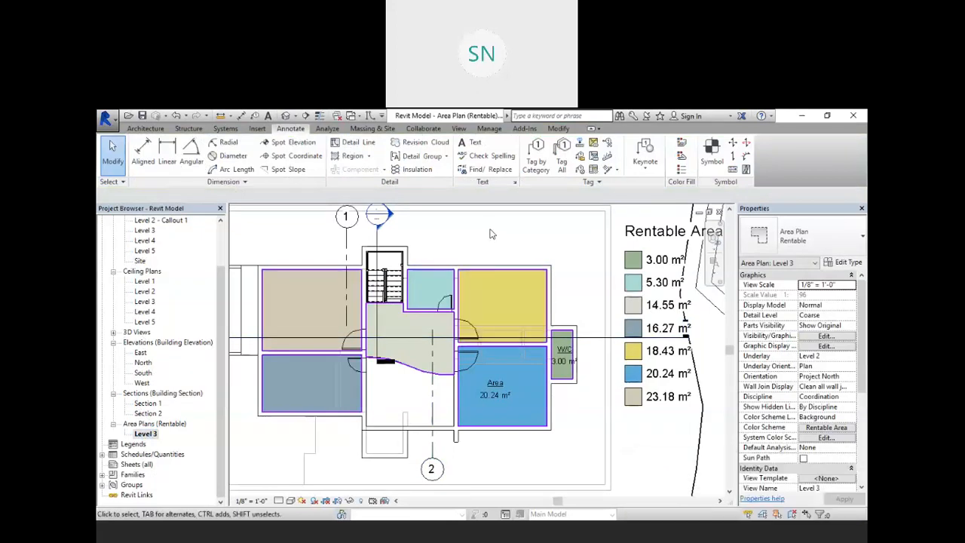
- Use Tag All to place the Area Tag on all untagged areas in the area plan, without leaders
{"action": "scroll", "coordinate": [371, 326], "scroll_direction": "up", "scroll_amount": 2}
{"action": "scroll", "coordinate": [451, 303], "scroll_direction": "down", "scroll_amount": 1}
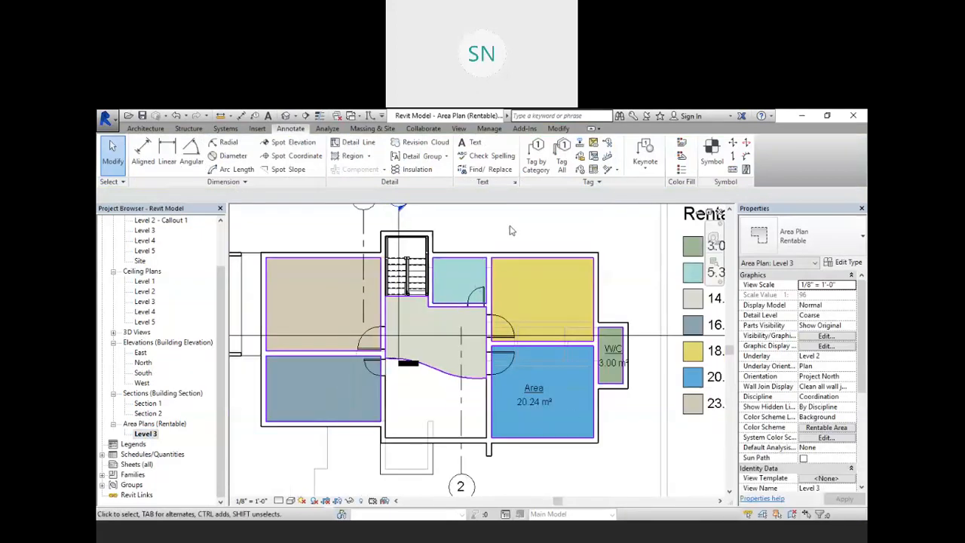
{"action": "left_click", "coordinate": [563, 150]}
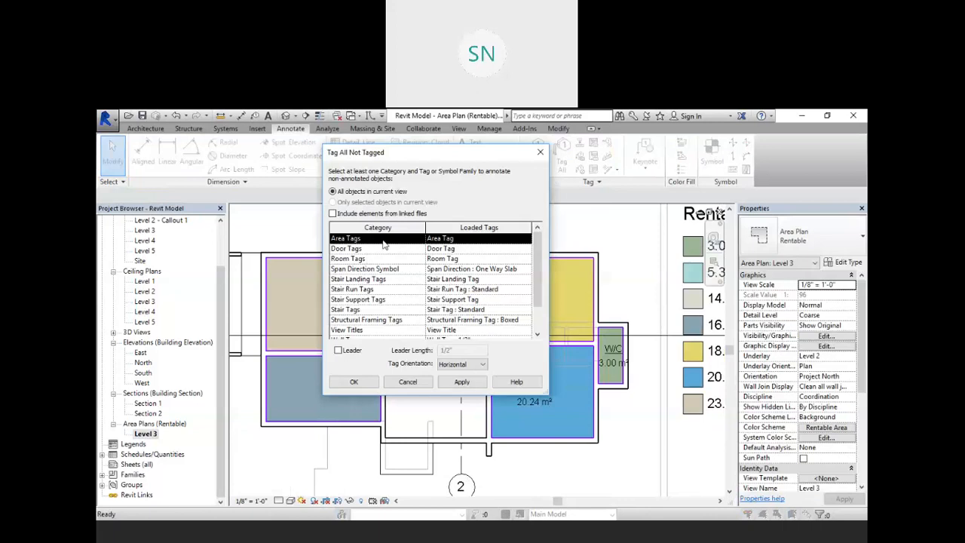
{"action": "left_click", "coordinate": [458, 383]}
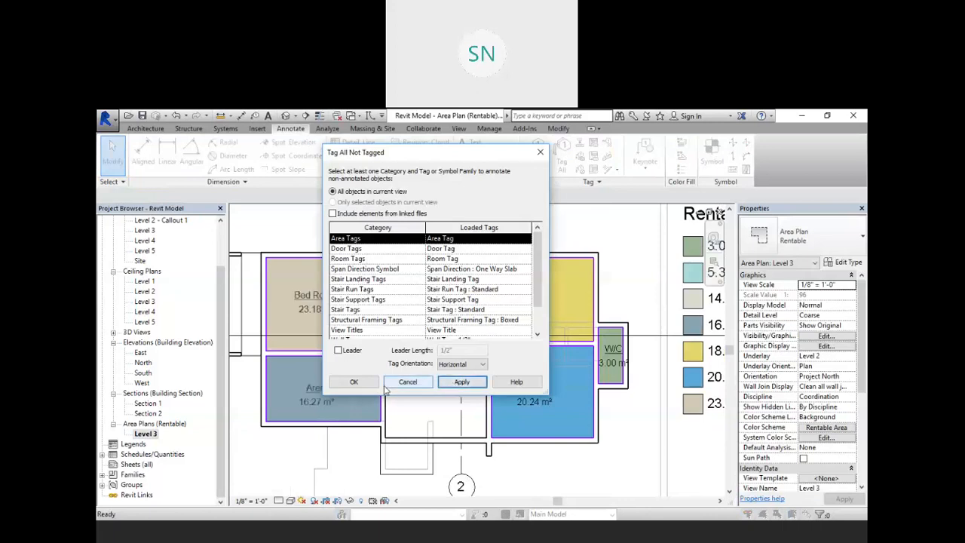
{"action": "left_click", "coordinate": [354, 382]}
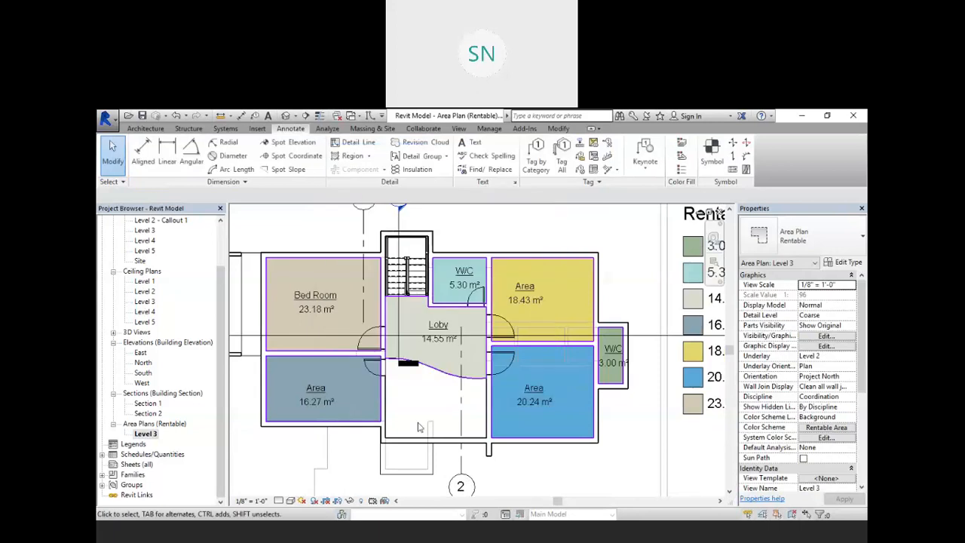
- Examine the area tags across the Level 3 rentable area plan
{"action": "scroll", "coordinate": [451, 279], "scroll_direction": "up", "scroll_amount": 3}
{"action": "scroll", "coordinate": [483, 260], "scroll_direction": "down", "scroll_amount": 2}
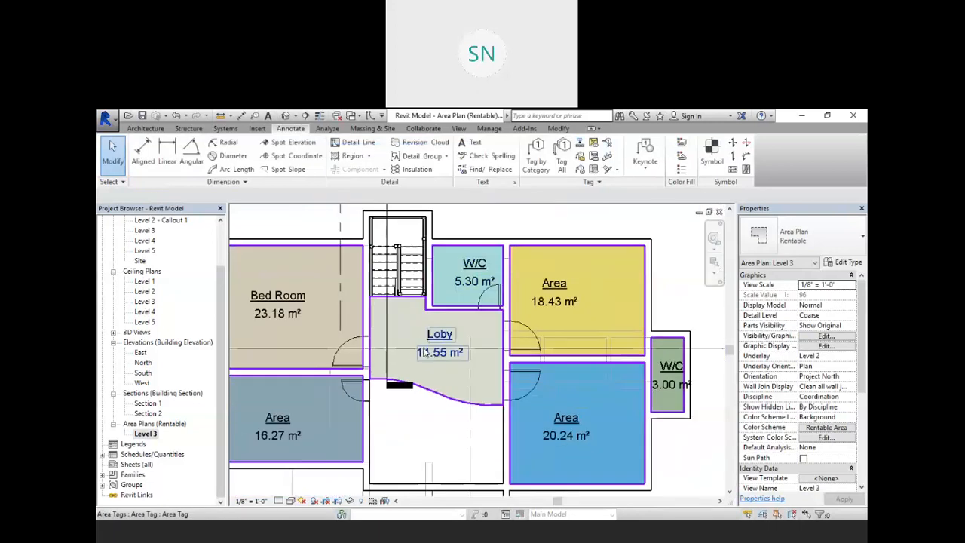
{"action": "scroll", "coordinate": [369, 296], "scroll_direction": "down", "scroll_amount": 2}
{"action": "scroll", "coordinate": [369, 296], "scroll_direction": "up", "scroll_amount": 3}
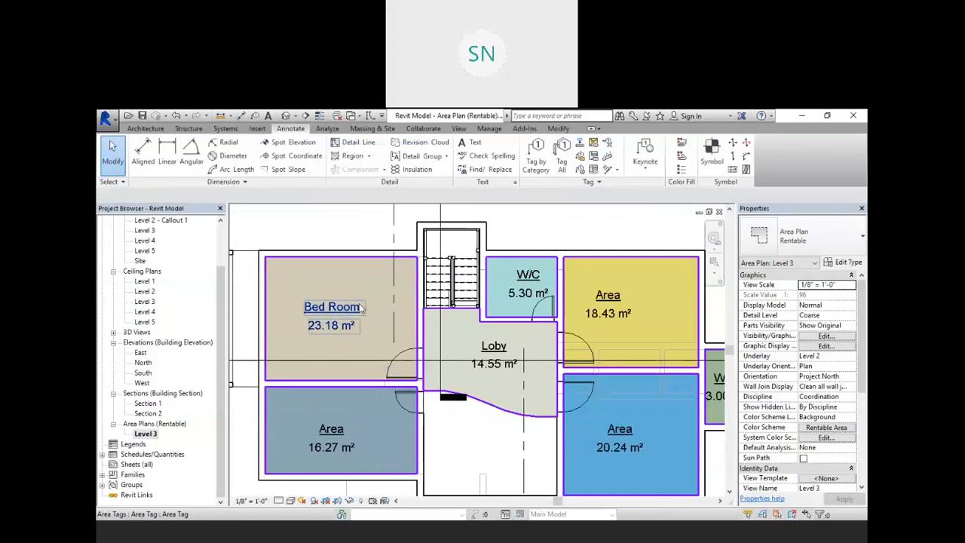
{"action": "scroll", "coordinate": [368, 297], "scroll_direction": "down", "scroll_amount": 2}
{"action": "scroll", "coordinate": [346, 395], "scroll_direction": "up", "scroll_amount": 3}
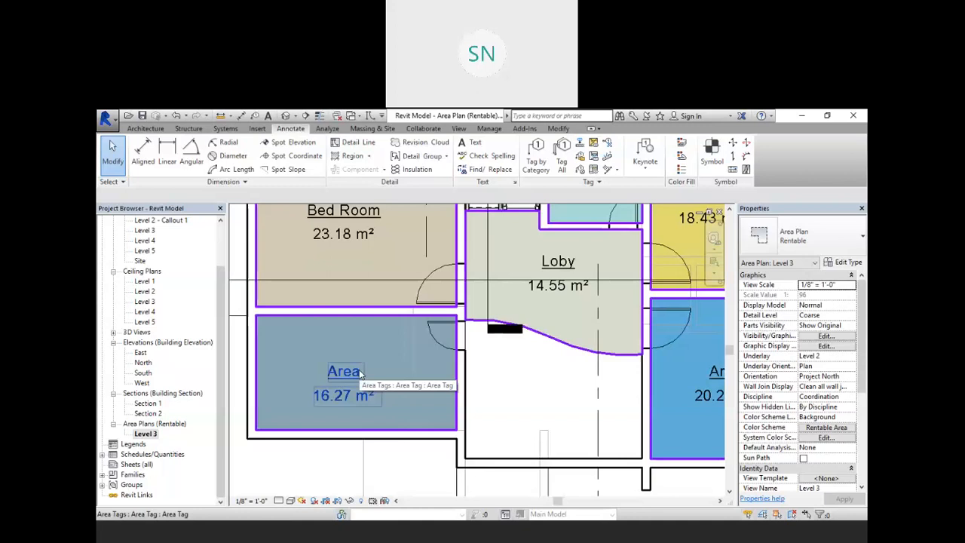
{"action": "scroll", "coordinate": [360, 374], "scroll_direction": "down", "scroll_amount": 5}
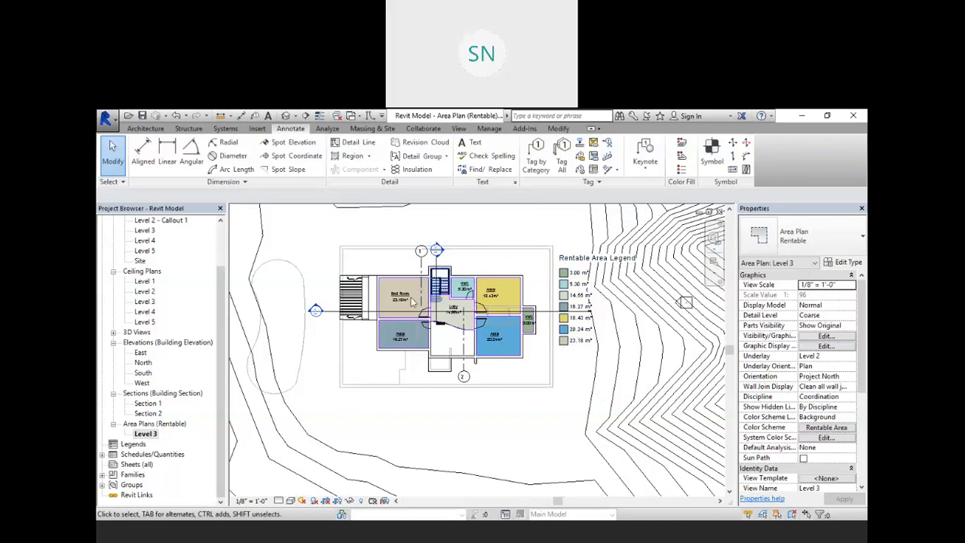
{"action": "left_click", "coordinate": [459, 129]}
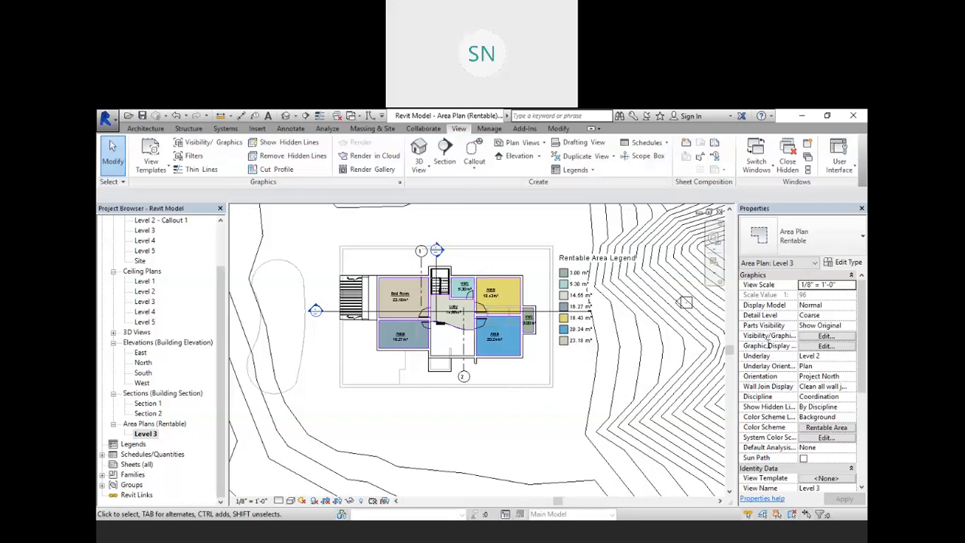
{"action": "scroll", "coordinate": [431, 296], "scroll_direction": "up", "scroll_amount": 3}
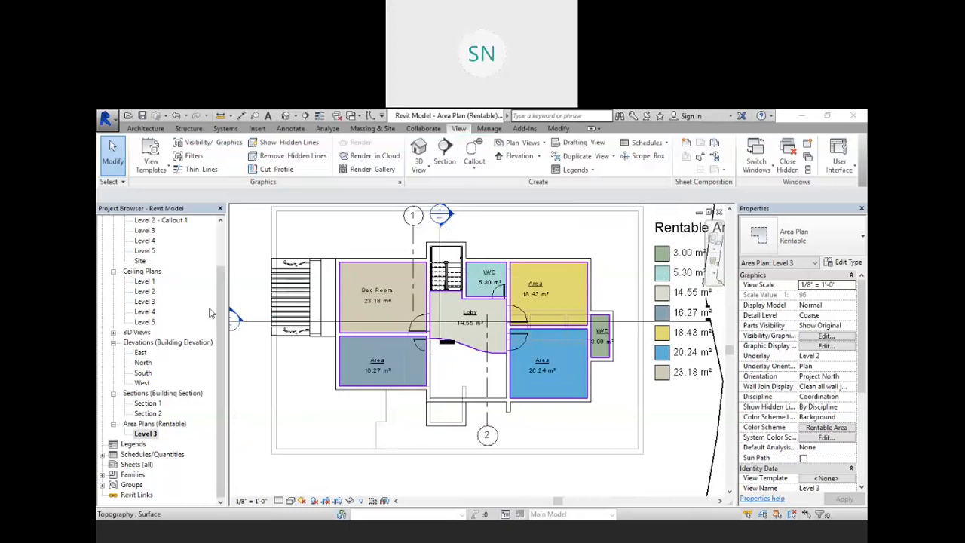
- Open the Level 2 floor plan
{"action": "scroll", "coordinate": [213, 306], "scroll_direction": "up", "scroll_amount": 3}
{"action": "double_click", "coordinate": [144, 260]}
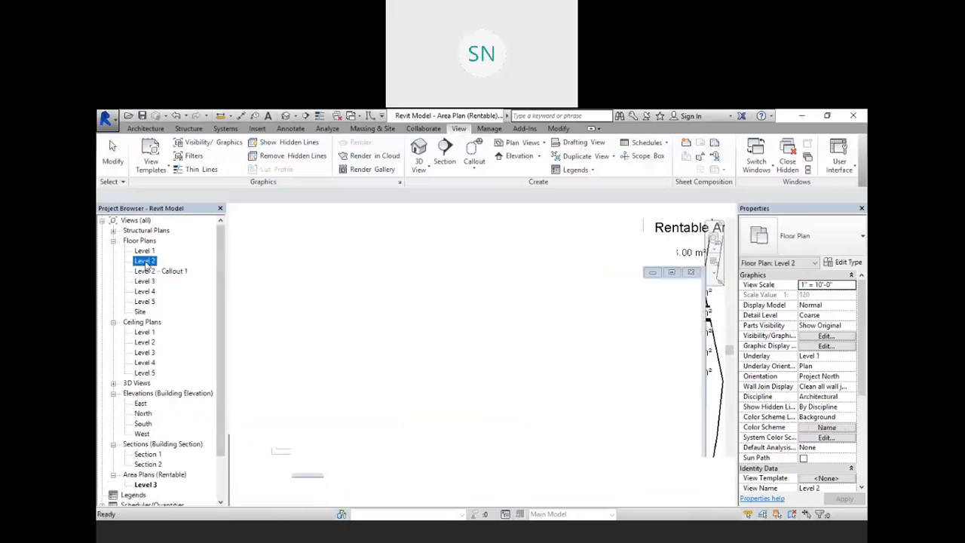
{"action": "scroll", "coordinate": [404, 286], "scroll_direction": "down", "scroll_amount": 3}
{"action": "scroll", "coordinate": [332, 249], "scroll_direction": "up", "scroll_amount": 2}
- Place Fixed 36" x 48" windows in the outer walls of the Bed Room, Room 1 and Room 2
{"action": "left_click", "coordinate": [145, 128]}
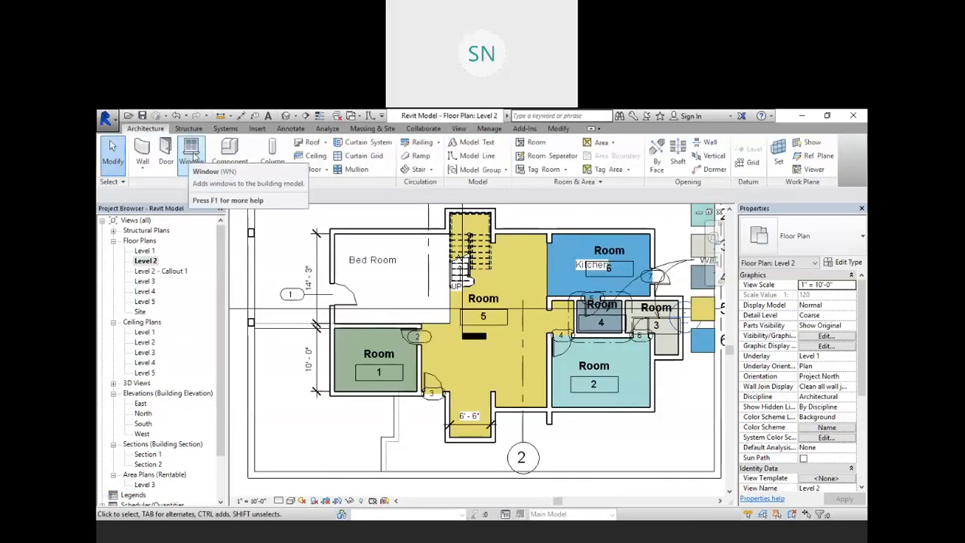
{"action": "left_click", "coordinate": [193, 157]}
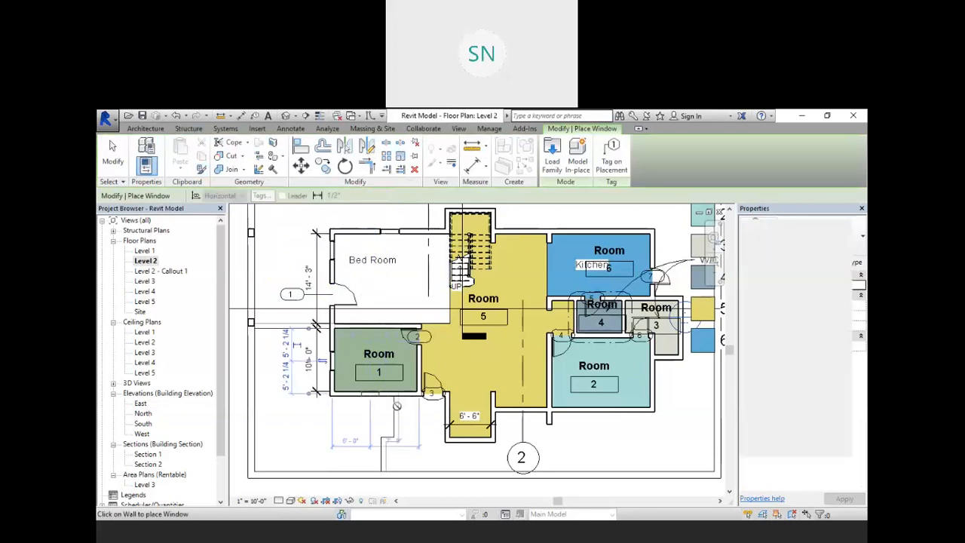
{"action": "scroll", "coordinate": [486, 397], "scroll_direction": "down", "scroll_amount": 1}
{"action": "scroll", "coordinate": [486, 397], "scroll_direction": "down", "scroll_amount": 2}
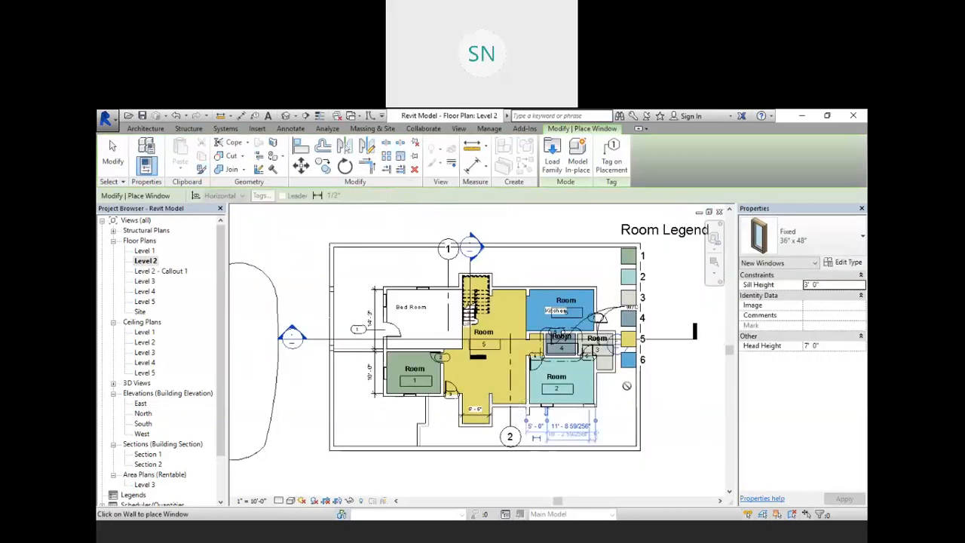
{"action": "scroll", "coordinate": [627, 385], "scroll_direction": "up", "scroll_amount": 3}
{"action": "left_click", "coordinate": [582, 392]}
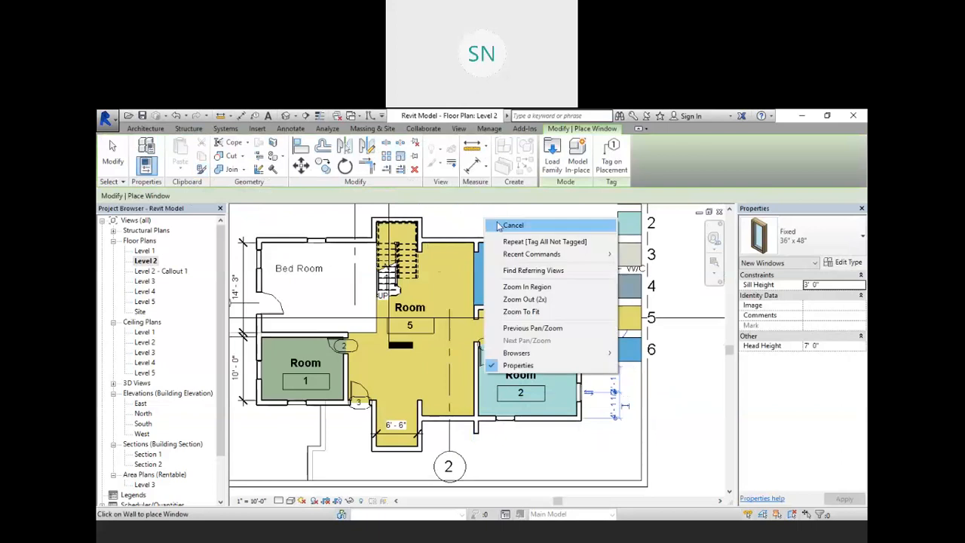
{"action": "right_click", "coordinate": [484, 219]}
{"action": "left_click", "coordinate": [498, 220]}
{"action": "right_click", "coordinate": [498, 214]}
{"action": "left_click", "coordinate": [513, 223]}
- Use Tag All to place window tags on all untagged windows in the Level 2 plan, without leaders
{"action": "scroll", "coordinate": [560, 227], "scroll_direction": "down", "scroll_amount": 2}
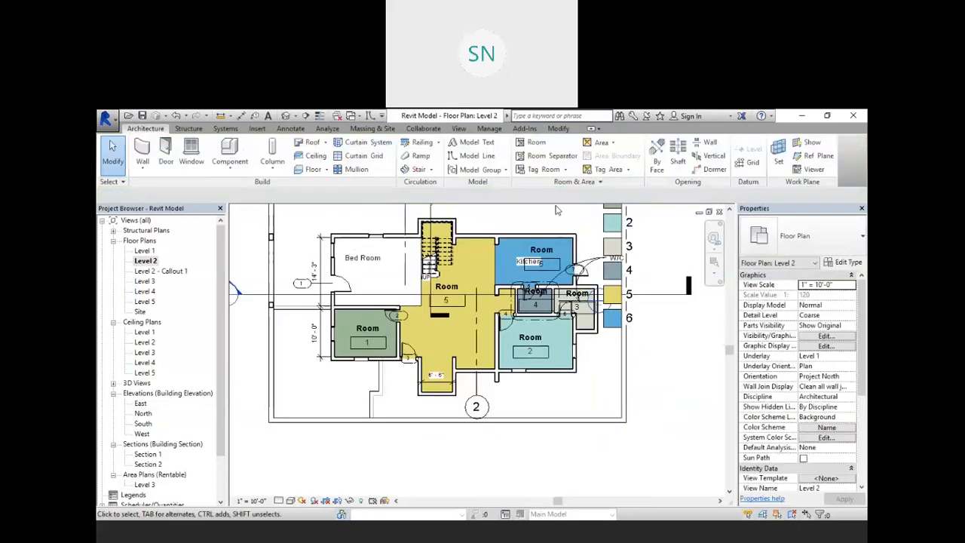
{"action": "left_click", "coordinate": [292, 128]}
{"action": "left_click", "coordinate": [563, 161]}
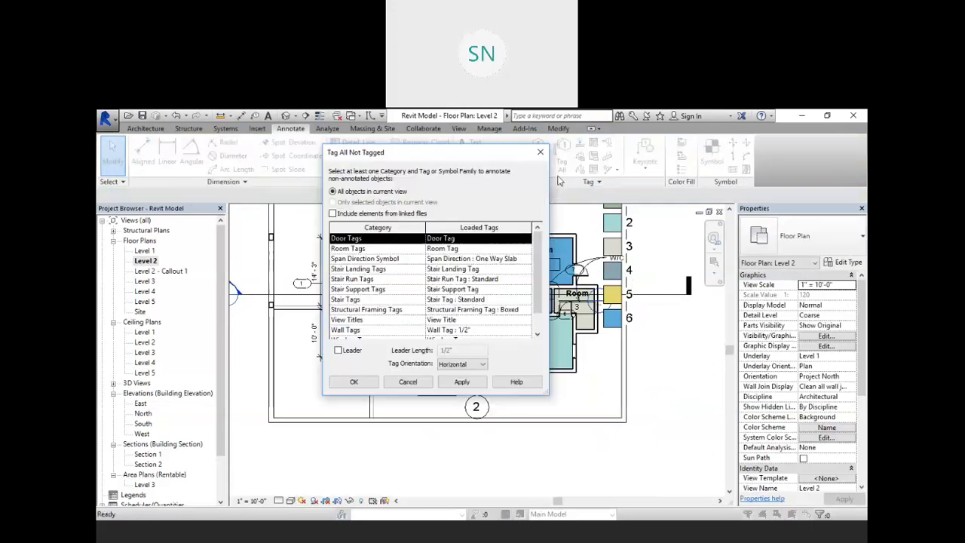
{"action": "scroll", "coordinate": [356, 312], "scroll_direction": "down", "scroll_amount": 1}
{"action": "left_click", "coordinate": [356, 320]}
{"action": "left_click", "coordinate": [354, 382]}
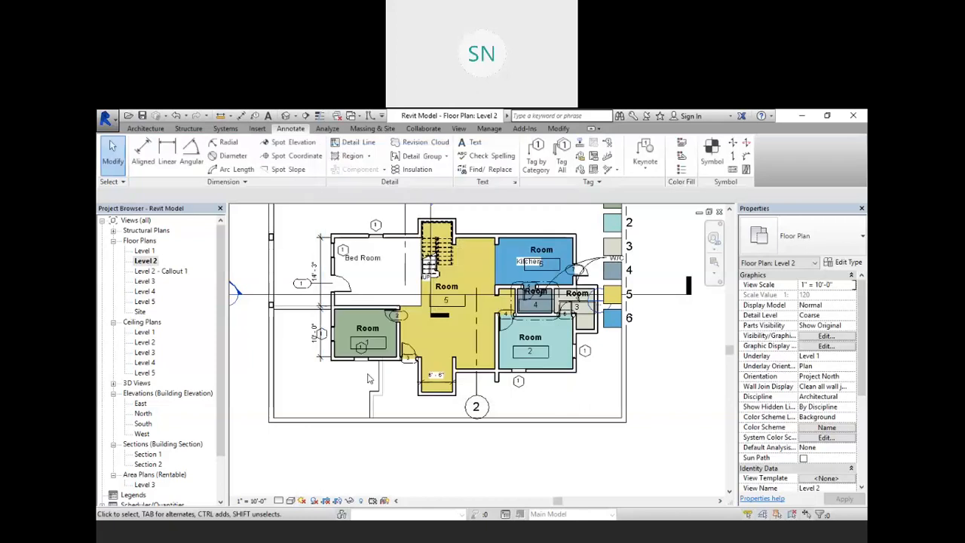
- Open the type properties of the window in the south wall of Room 2
{"action": "scroll", "coordinate": [381, 249], "scroll_direction": "up", "scroll_amount": 3}
{"action": "scroll", "coordinate": [306, 299], "scroll_direction": "down", "scroll_amount": 2}
{"action": "scroll", "coordinate": [306, 299], "scroll_direction": "down", "scroll_amount": 2}
{"action": "scroll", "coordinate": [324, 325], "scroll_direction": "up", "scroll_amount": 3}
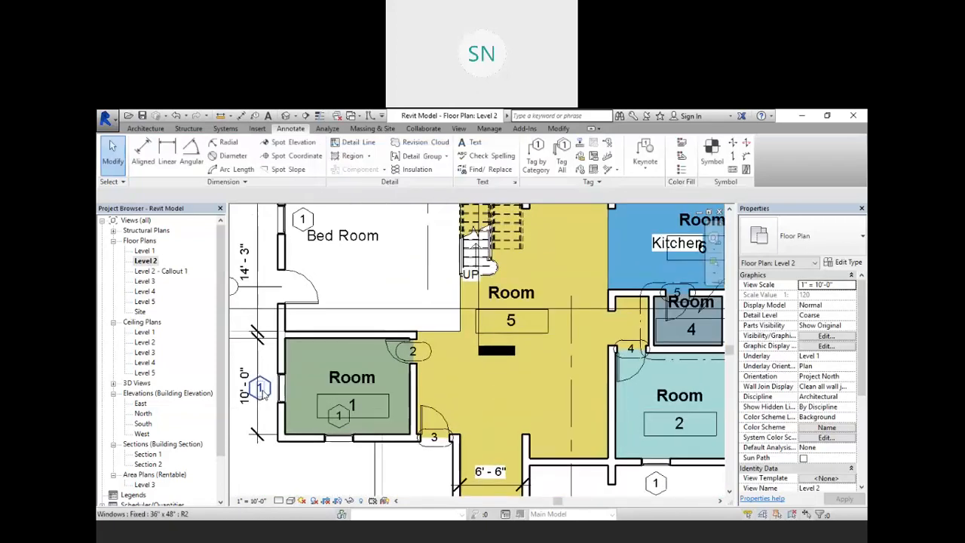
{"action": "scroll", "coordinate": [360, 440], "scroll_direction": "down", "scroll_amount": 3}
{"action": "scroll", "coordinate": [381, 430], "scroll_direction": "up", "scroll_amount": 3}
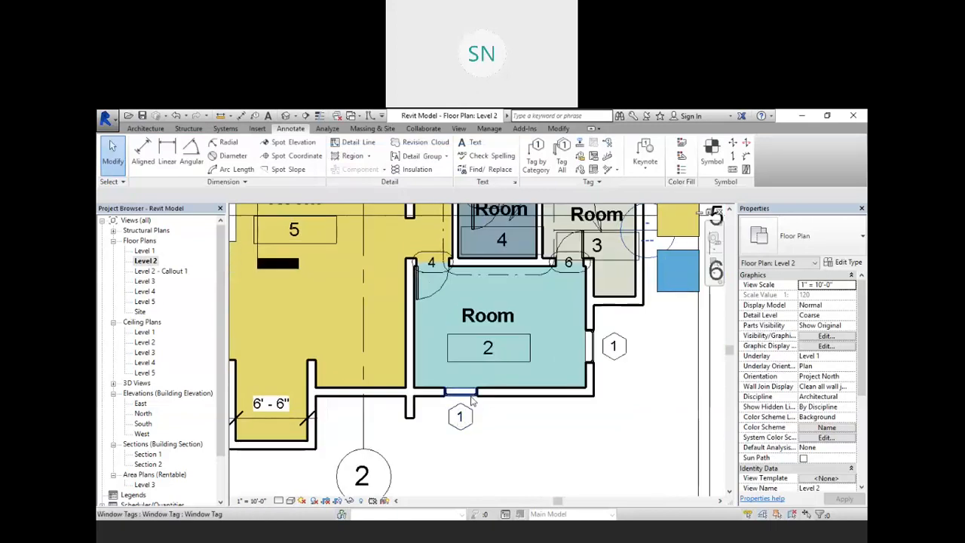
{"action": "left_click", "coordinate": [473, 402]}
{"action": "left_click", "coordinate": [845, 261]}
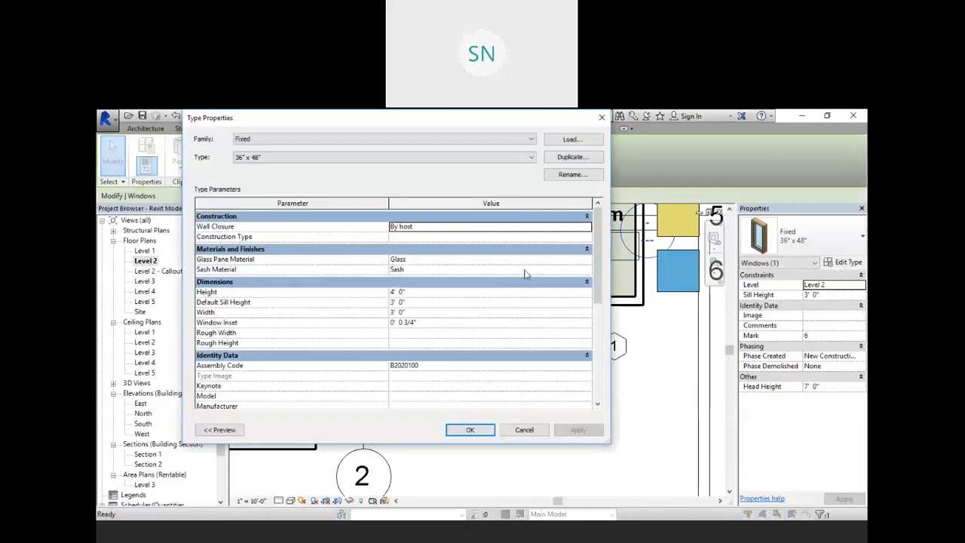
- Set the Type Mark of the Fixed 36" x 48" window type to 102
{"action": "scroll", "coordinate": [462, 318], "scroll_direction": "down", "scroll_amount": 6}
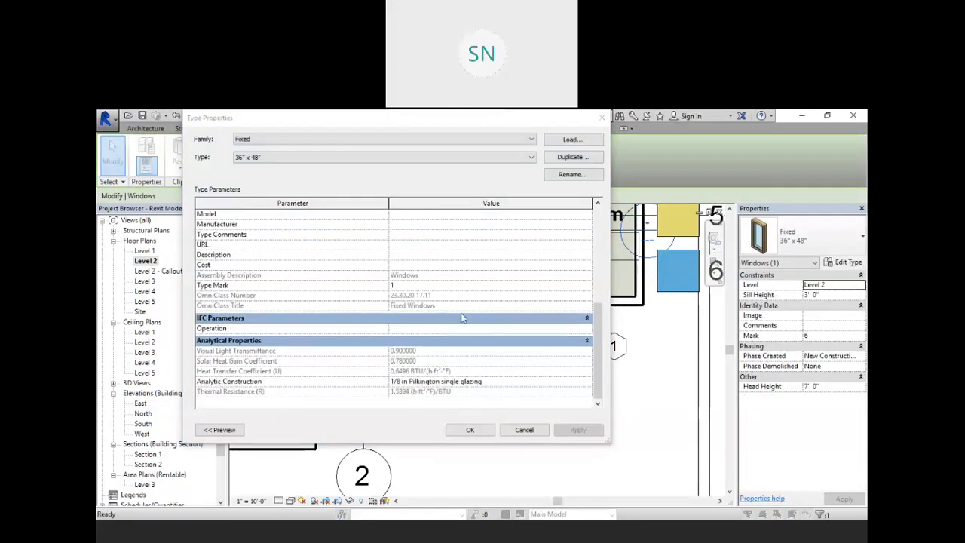
{"action": "left_click", "coordinate": [424, 285]}
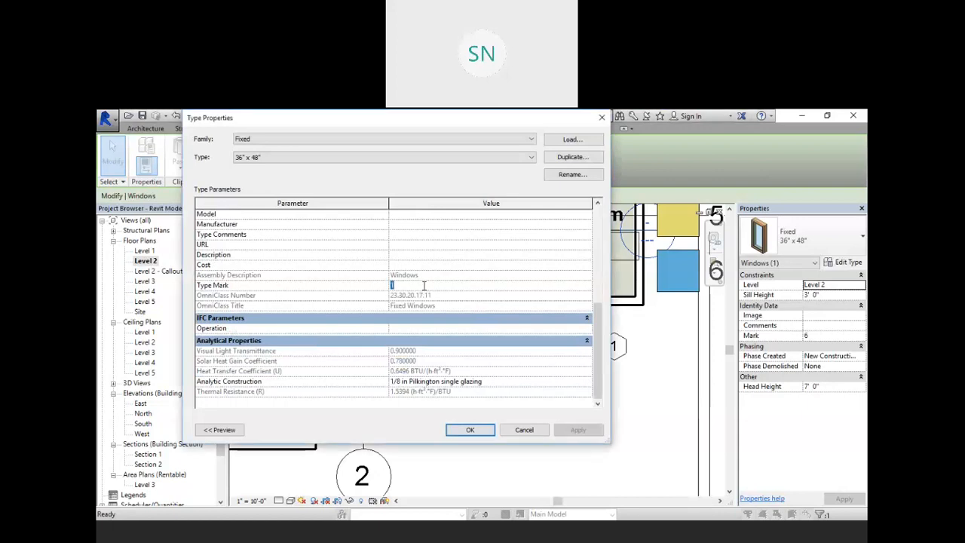
{"action": "type", "text": "1.2"}
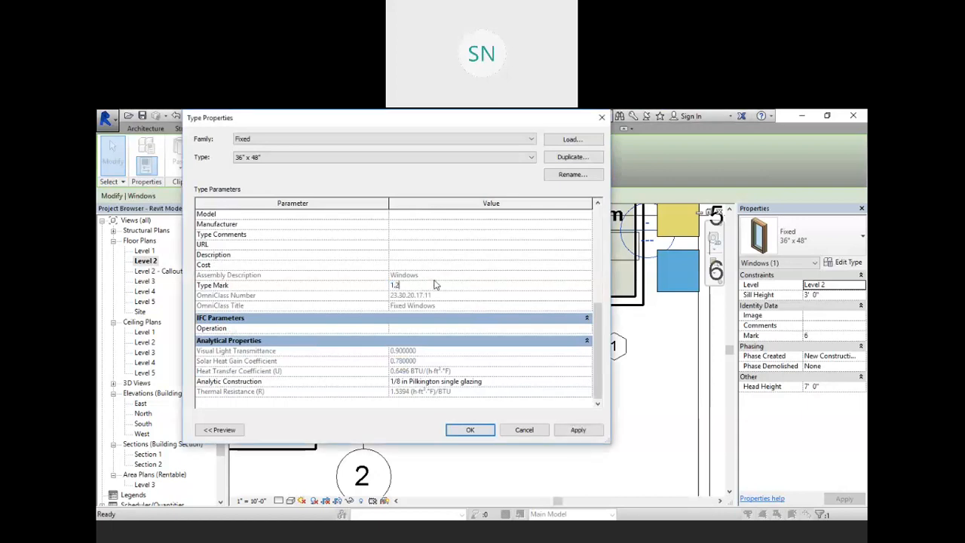
{"action": "double_click", "coordinate": [417, 286]}
{"action": "left_click", "coordinate": [578, 430]}
{"action": "left_click", "coordinate": [475, 430]}
{"action": "left_click", "coordinate": [489, 463]}
- Examine the window tags around the Level 2 plan for the changed type mark
{"action": "scroll", "coordinate": [475, 422], "scroll_direction": "up", "scroll_amount": 2}
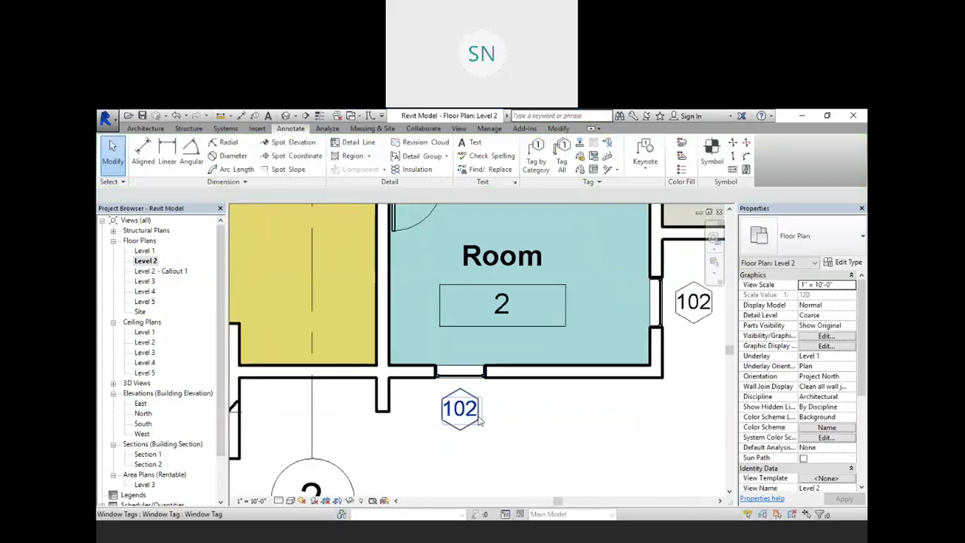
{"action": "scroll", "coordinate": [479, 420], "scroll_direction": "down", "scroll_amount": 3}
{"action": "scroll", "coordinate": [305, 228], "scroll_direction": "up", "scroll_amount": 3}
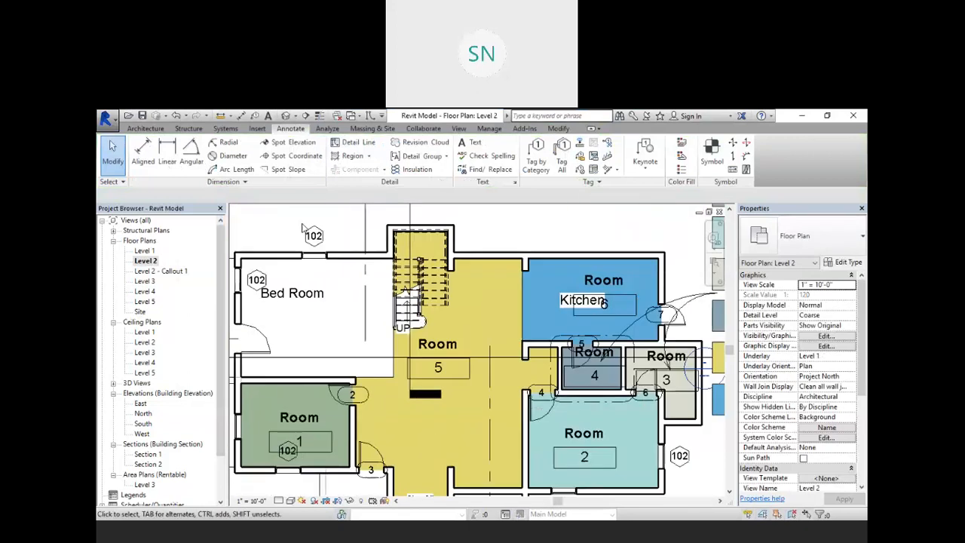
{"action": "scroll", "coordinate": [304, 227], "scroll_direction": "up", "scroll_amount": 2}
{"action": "scroll", "coordinate": [305, 227], "scroll_direction": "down", "scroll_amount": 4}
{"action": "scroll", "coordinate": [278, 326], "scroll_direction": "up", "scroll_amount": 4}
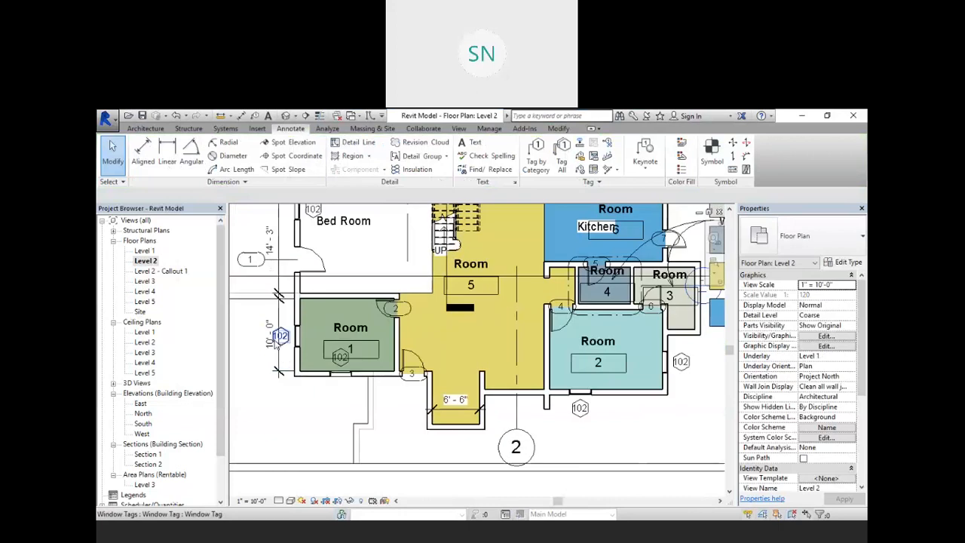
{"action": "scroll", "coordinate": [293, 319], "scroll_direction": "down", "scroll_amount": 1}
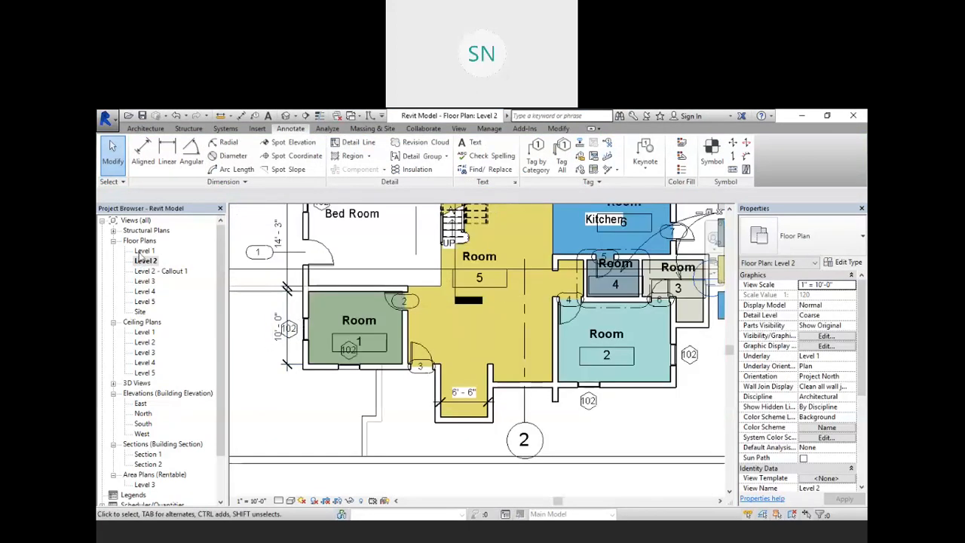
- Open the Level 3 floor plan
{"action": "double_click", "coordinate": [145, 282]}
{"action": "scroll", "coordinate": [431, 322], "scroll_direction": "down", "scroll_amount": 1}
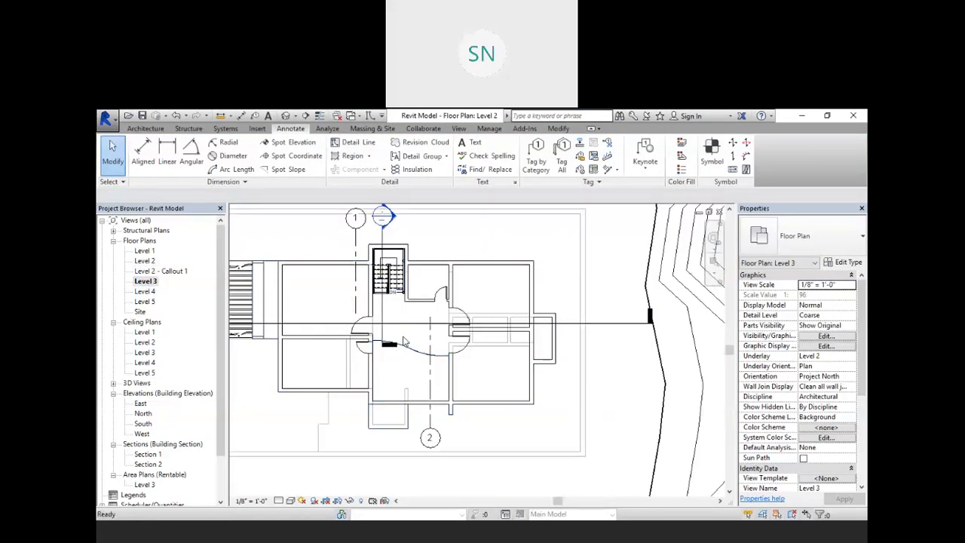
{"action": "scroll", "coordinate": [431, 322], "scroll_direction": "down", "scroll_amount": 1}
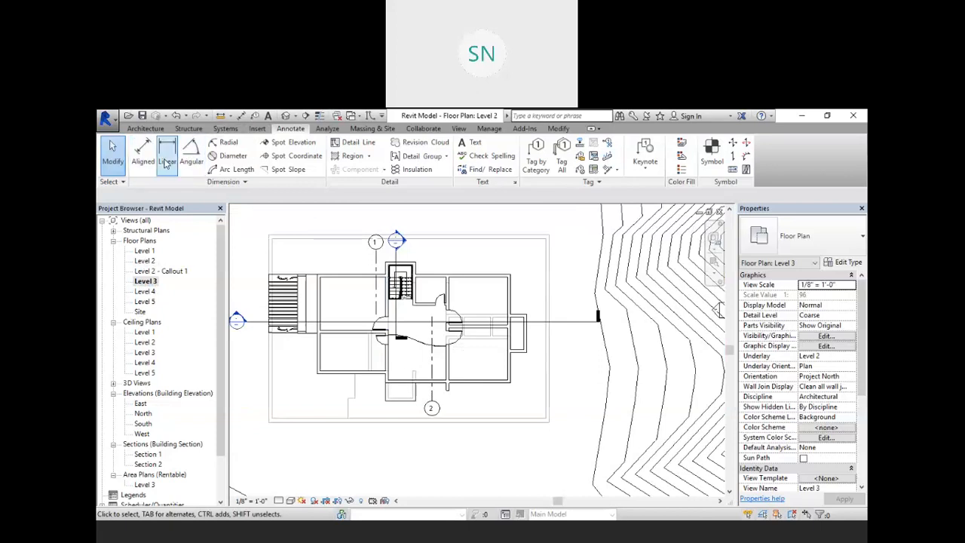
- Start placing a window and load the M_Casement Dbl with Trim family from the Windows library folder
{"action": "left_click", "coordinate": [145, 128]}
{"action": "left_click", "coordinate": [192, 155]}
{"action": "left_click", "coordinate": [551, 154]}
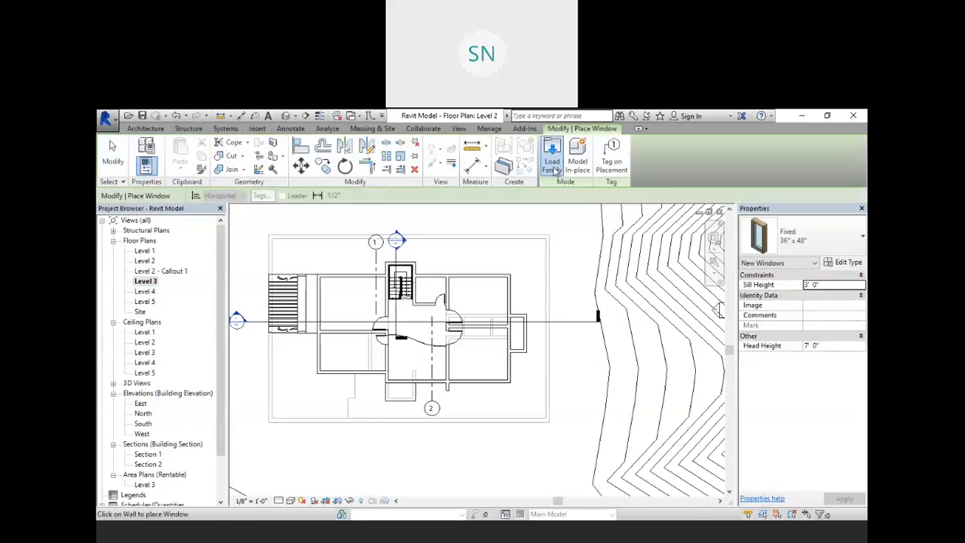
{"action": "scroll", "coordinate": [309, 362], "scroll_direction": "down", "scroll_amount": 5}
{"action": "double_click", "coordinate": [286, 418]}
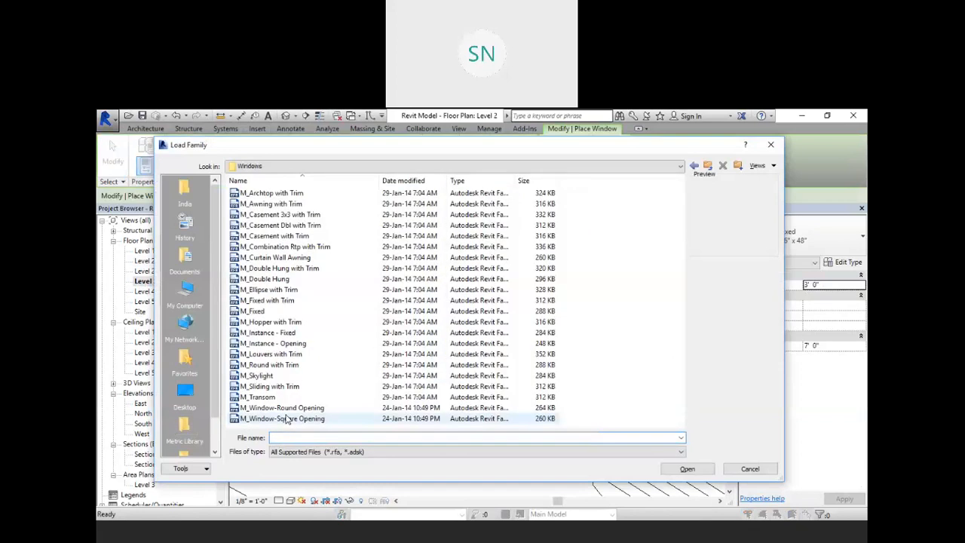
{"action": "left_click", "coordinate": [292, 194]}
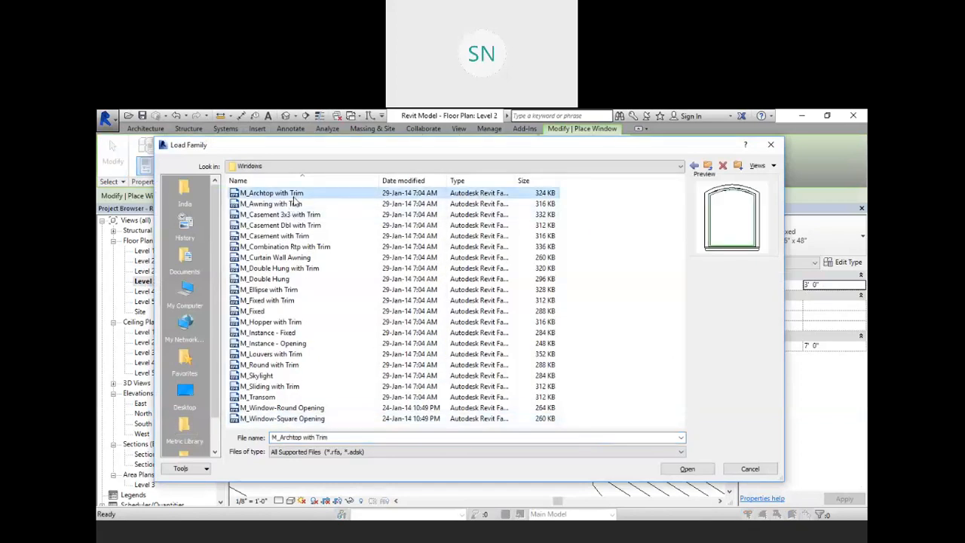
{"action": "left_click", "coordinate": [294, 214]}
{"action": "left_click", "coordinate": [296, 224]}
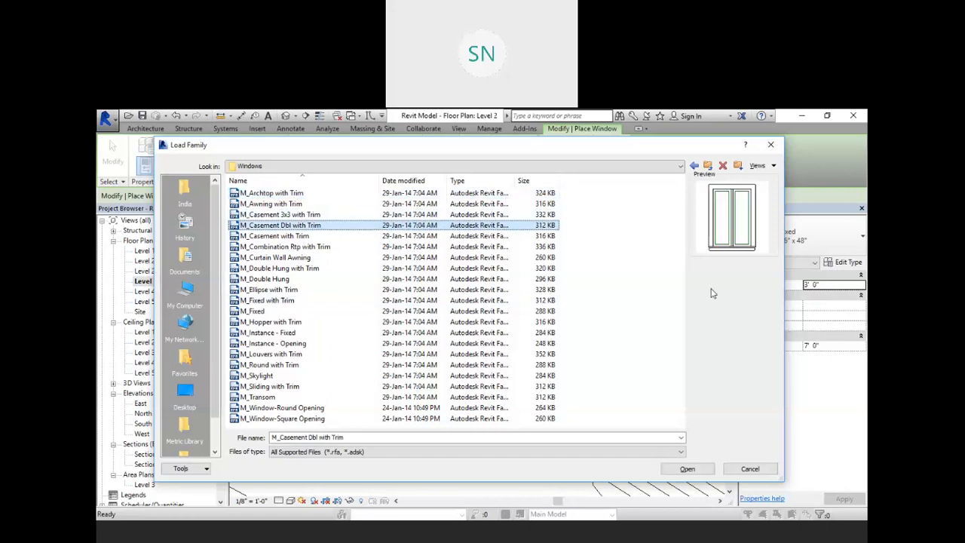
{"action": "left_click", "coordinate": [688, 468]}
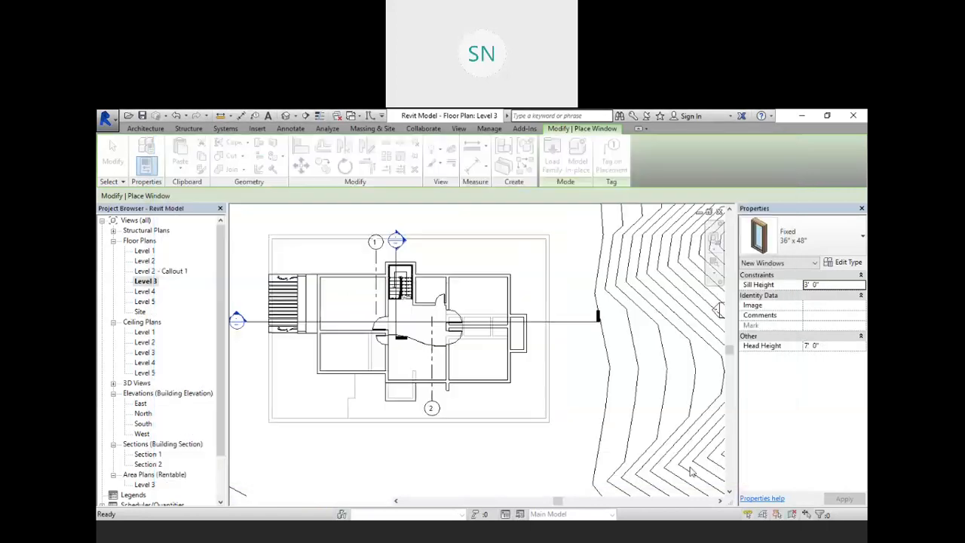
- Place a 1220 x 1220mm M_Casement Dbl with Trim window in the north wall of the northwest room
{"action": "scroll", "coordinate": [339, 285], "scroll_direction": "up", "scroll_amount": 3}
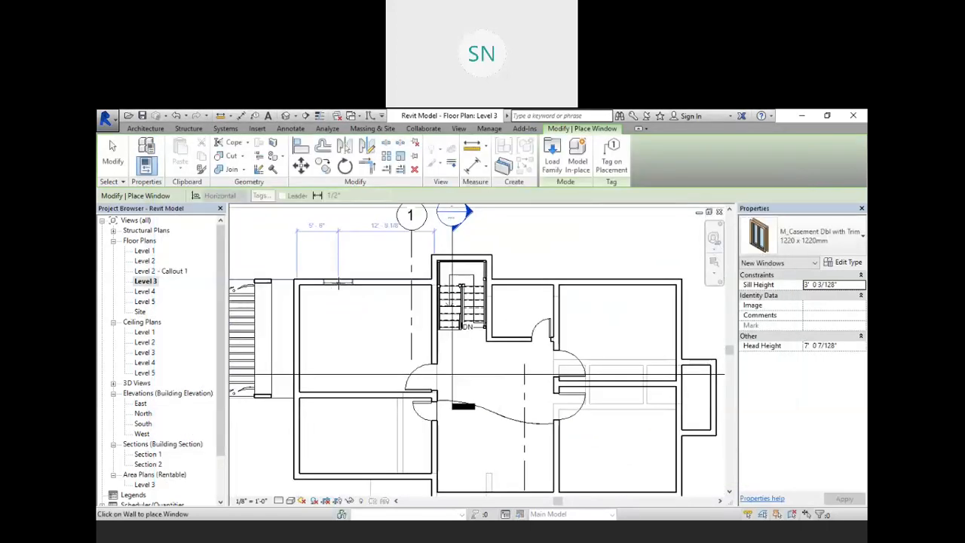
{"action": "scroll", "coordinate": [337, 318], "scroll_direction": "down", "scroll_amount": 3}
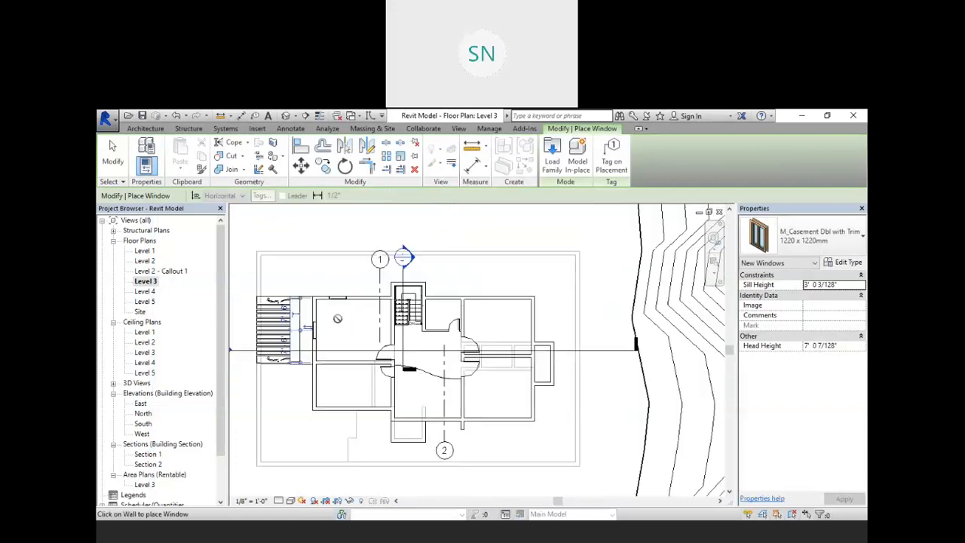
- Place a 1220 x 1220mm M_Casement Dbl with Trim window in the lower-left room's bottom wall, about 6' from the wall's left end
{"action": "scroll", "coordinate": [337, 394], "scroll_direction": "up", "scroll_amount": 2}
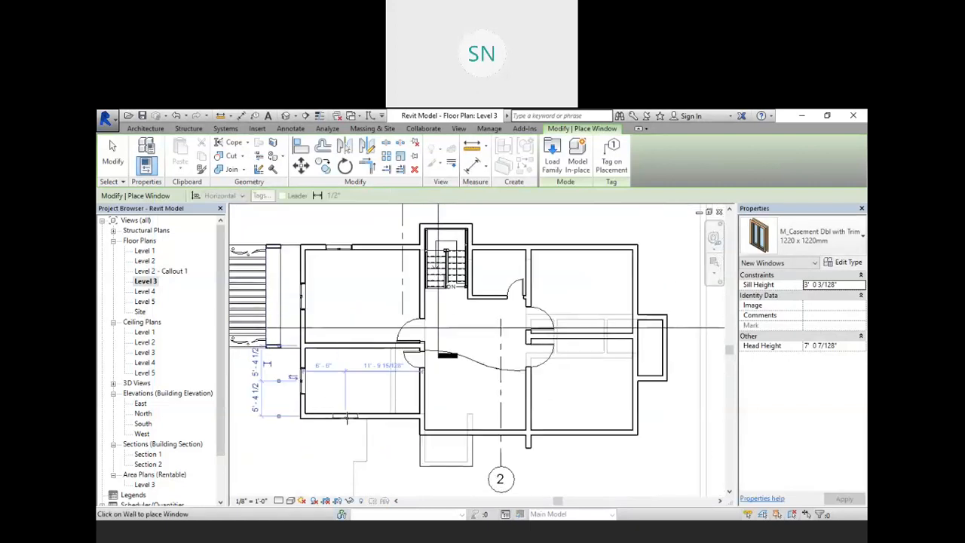
{"action": "left_click", "coordinate": [347, 418]}
{"action": "right_click", "coordinate": [385, 293]}
{"action": "left_click", "coordinate": [407, 299]}
{"action": "right_click", "coordinate": [396, 292]}
{"action": "left_click", "coordinate": [424, 298]}
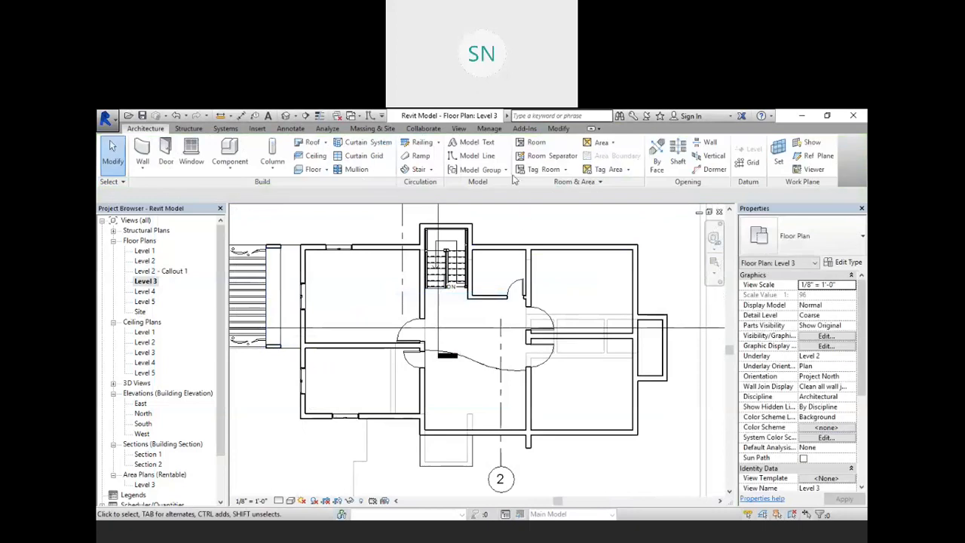
- Tag all untagged windows in the Level 3 floor plan with the Window Tag, without leaders
{"action": "left_click", "coordinate": [291, 129]}
{"action": "left_click", "coordinate": [562, 167]}
{"action": "scroll", "coordinate": [355, 298], "scroll_direction": "down", "scroll_amount": 1}
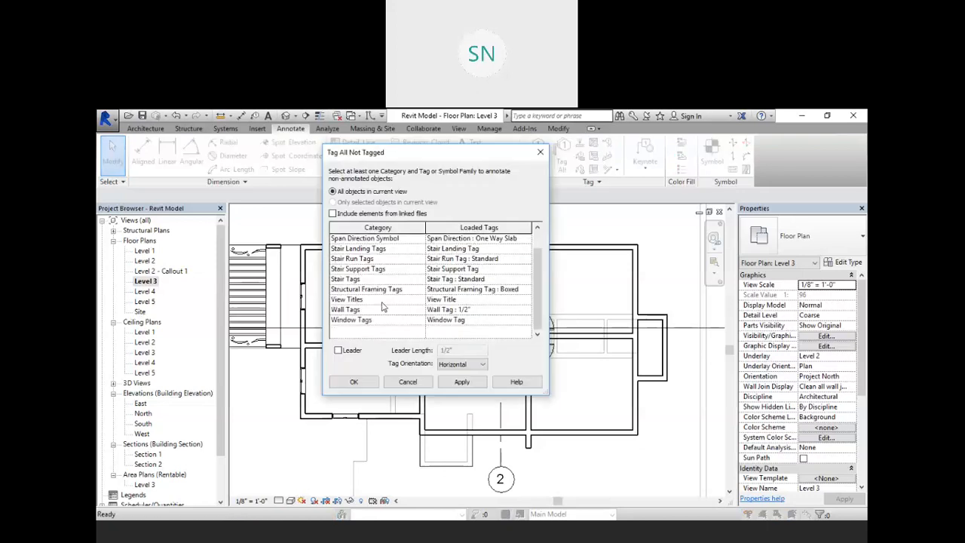
{"action": "left_click", "coordinate": [344, 320]}
{"action": "left_click", "coordinate": [353, 381]}
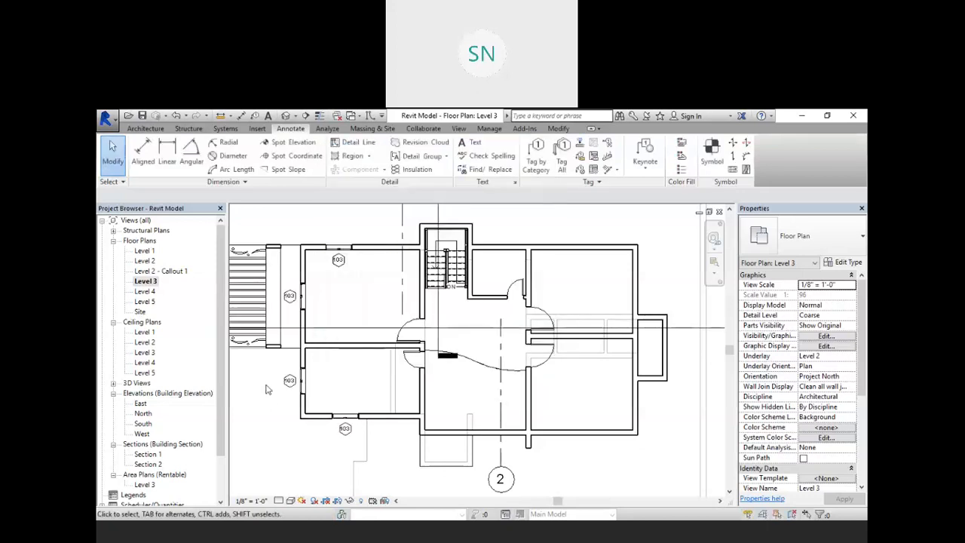
{"action": "scroll", "coordinate": [286, 265], "scroll_direction": "up", "scroll_amount": 4}
{"action": "scroll", "coordinate": [295, 392], "scroll_direction": "down", "scroll_amount": 2}
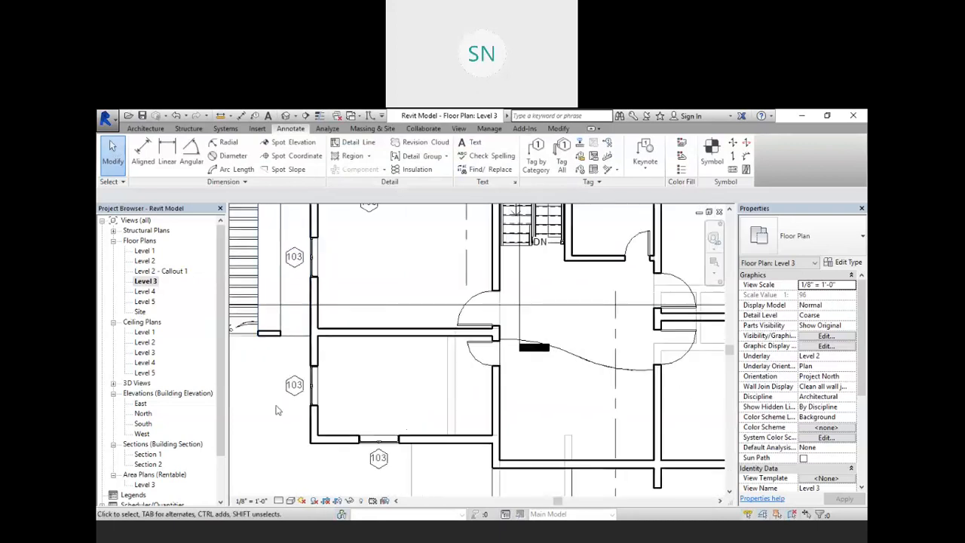
{"action": "scroll", "coordinate": [302, 385], "scroll_direction": "down", "scroll_amount": 2}
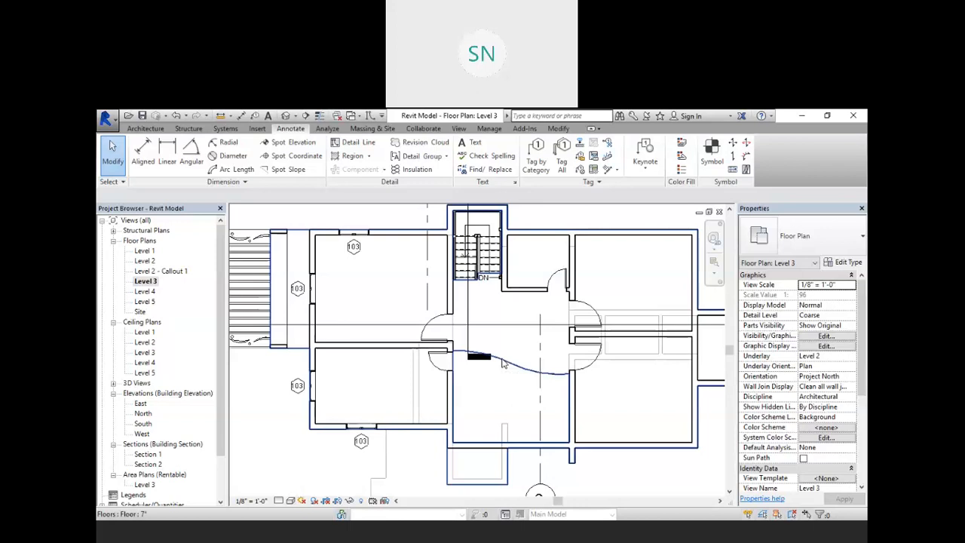
- Start a new sheet and browse to the Titleblocks folder of the US Metric library to load a title block
{"action": "left_click", "coordinate": [460, 129]}
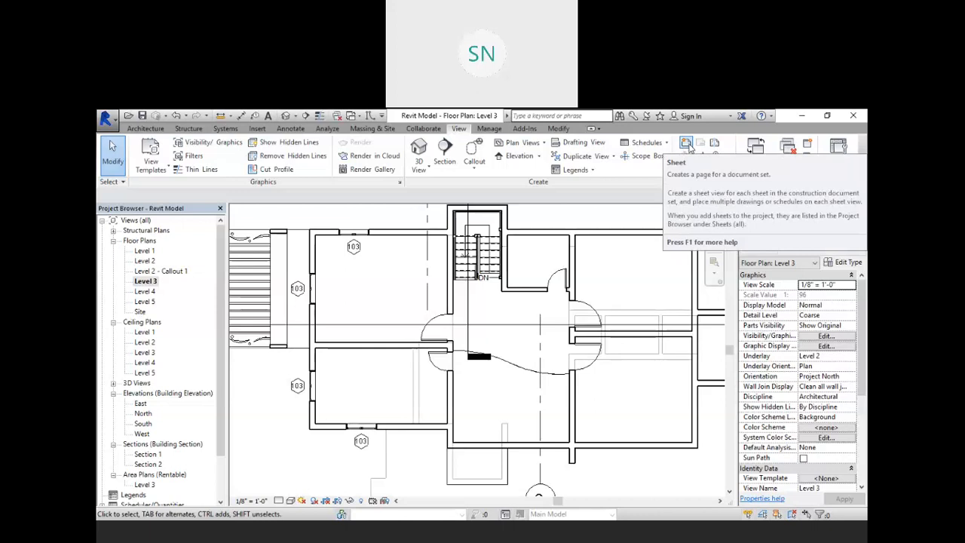
{"action": "left_click", "coordinate": [689, 148]}
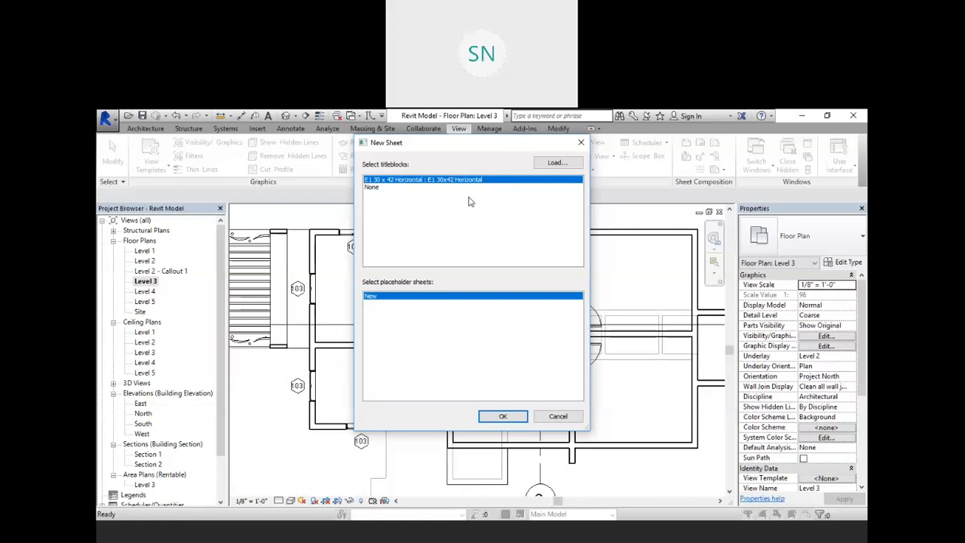
{"action": "left_click", "coordinate": [558, 163]}
{"action": "scroll", "coordinate": [448, 237], "scroll_direction": "down", "scroll_amount": 5}
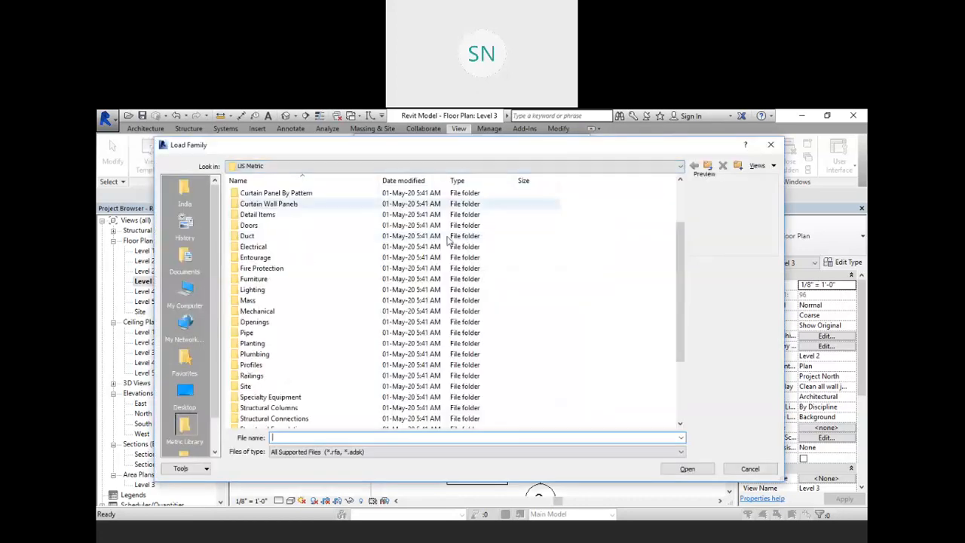
{"action": "scroll", "coordinate": [299, 199], "scroll_direction": "up", "scroll_amount": 5}
{"action": "scroll", "coordinate": [299, 198], "scroll_direction": "down", "scroll_amount": 5}
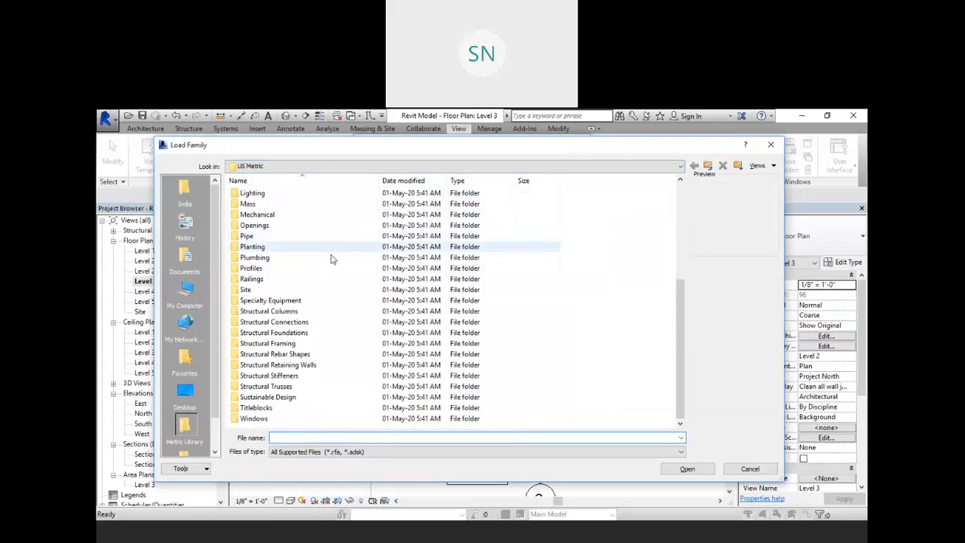
{"action": "double_click", "coordinate": [281, 407]}
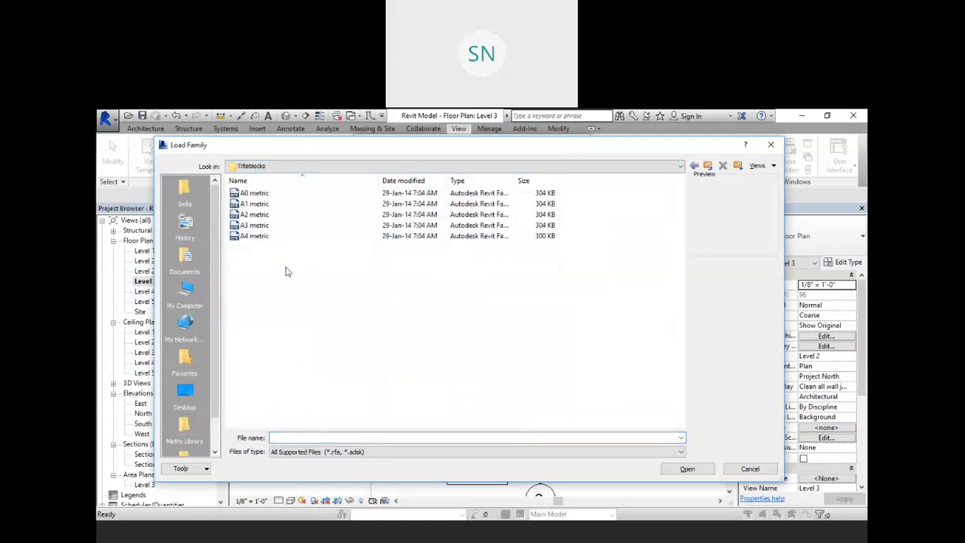
- Compare the previews of the A0 to A4 metric title block families
{"action": "left_click", "coordinate": [267, 237]}
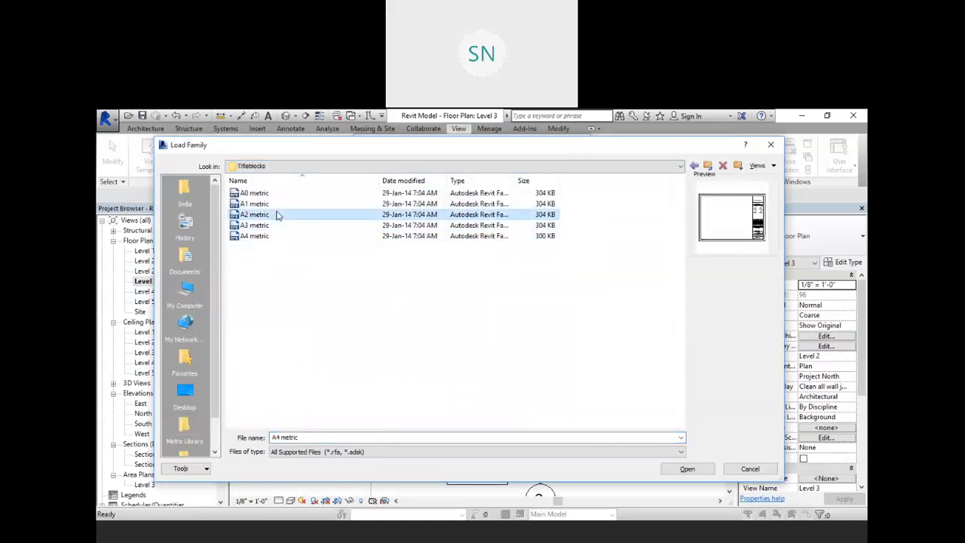
{"action": "left_click", "coordinate": [280, 215]}
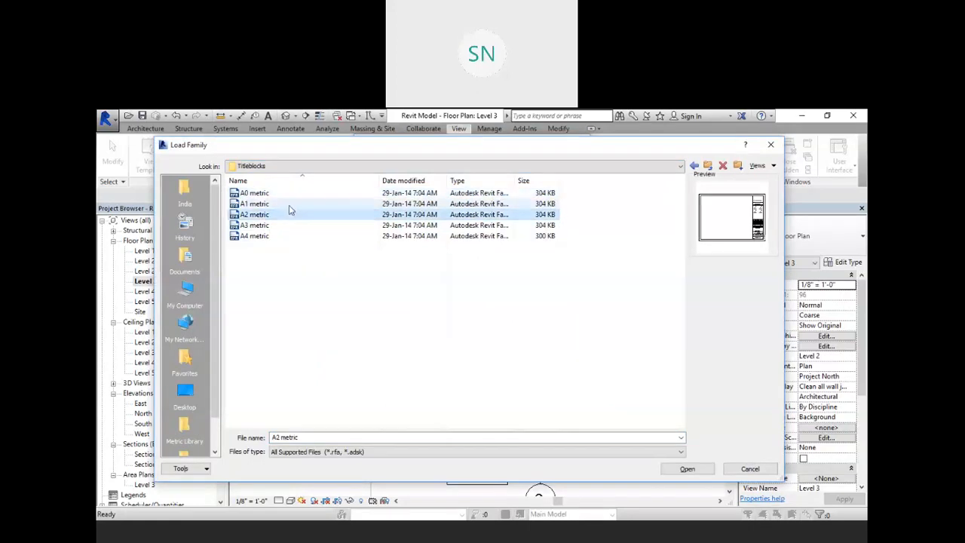
{"action": "left_click", "coordinate": [275, 226]}
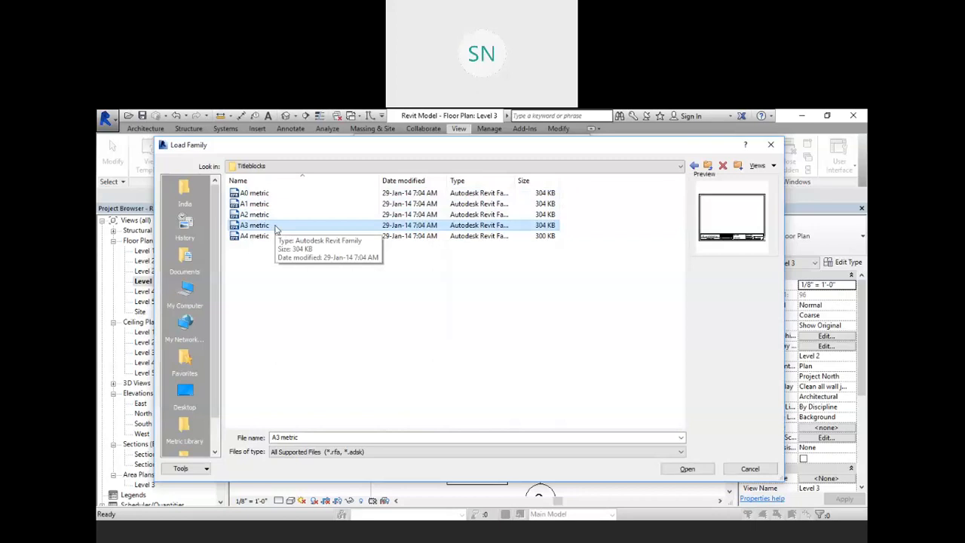
{"action": "left_click", "coordinate": [276, 236]}
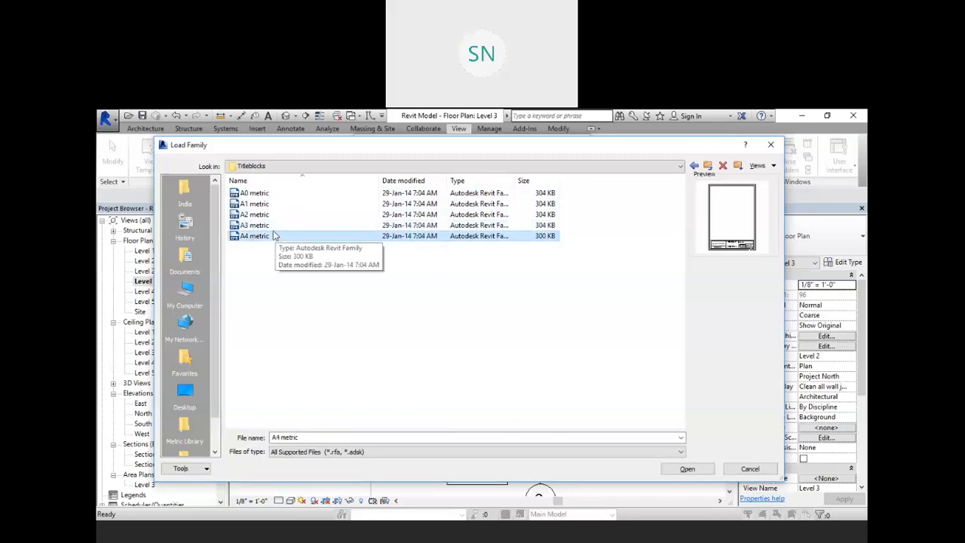
{"action": "left_click", "coordinate": [273, 224]}
{"action": "left_click", "coordinate": [273, 214]}
{"action": "left_click", "coordinate": [276, 203]}
{"action": "key", "text": "Up"}
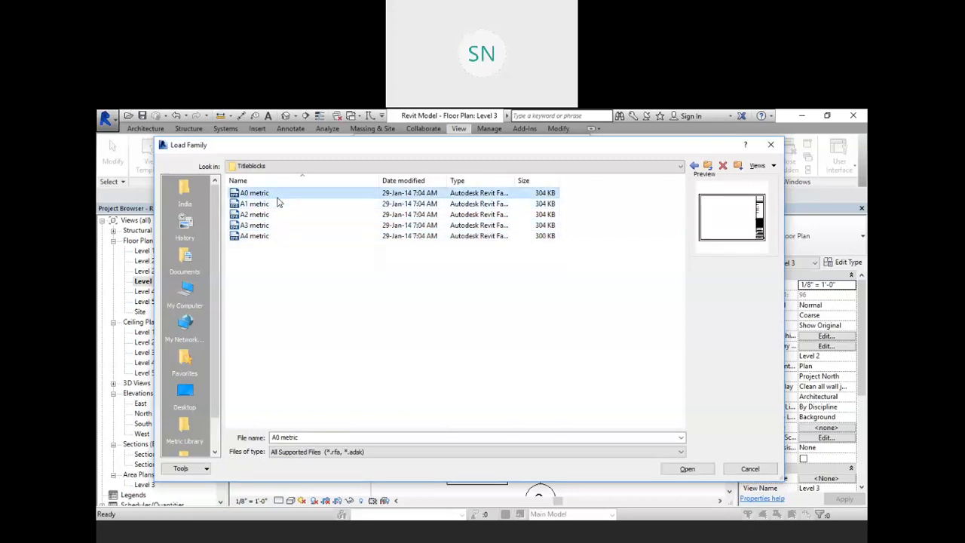
{"action": "left_click", "coordinate": [277, 207]}
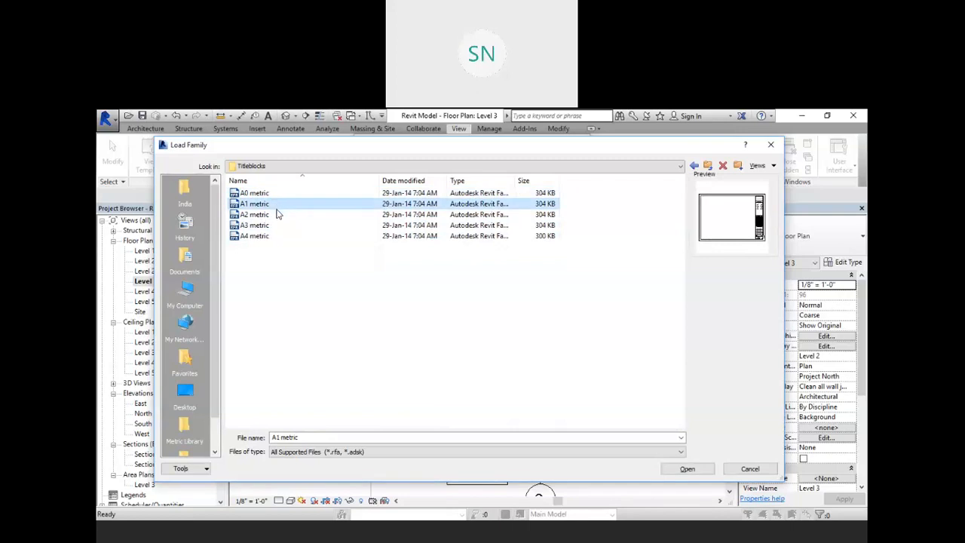
- Load the A2 metric title block and create the new sheet with it
{"action": "left_click", "coordinate": [277, 216]}
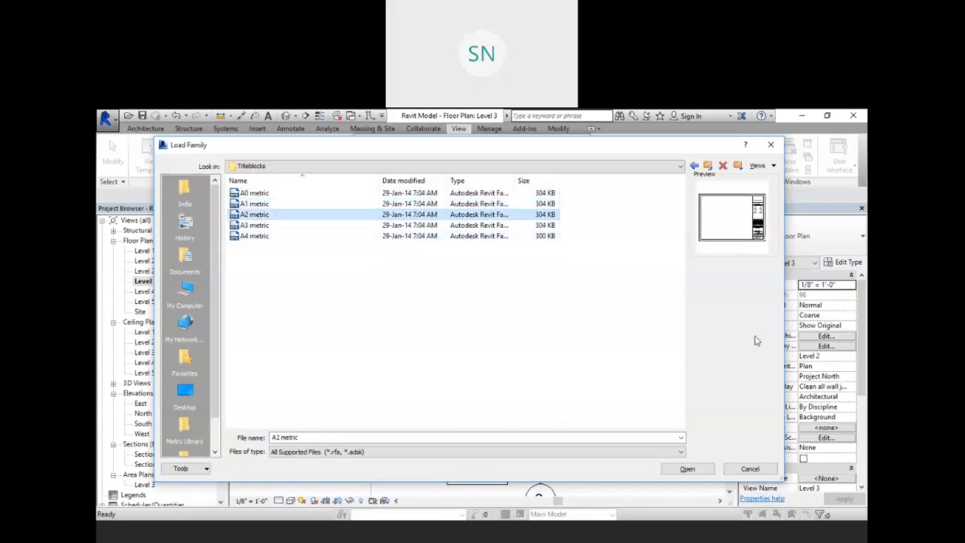
{"action": "left_click", "coordinate": [697, 468]}
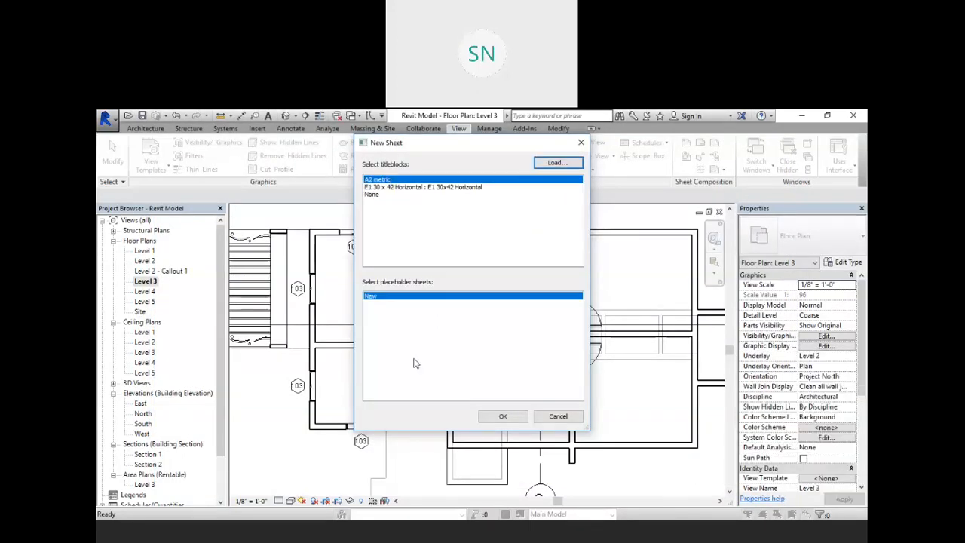
{"action": "left_click", "coordinate": [502, 416]}
{"action": "scroll", "coordinate": [570, 271], "scroll_direction": "down", "scroll_amount": 1}
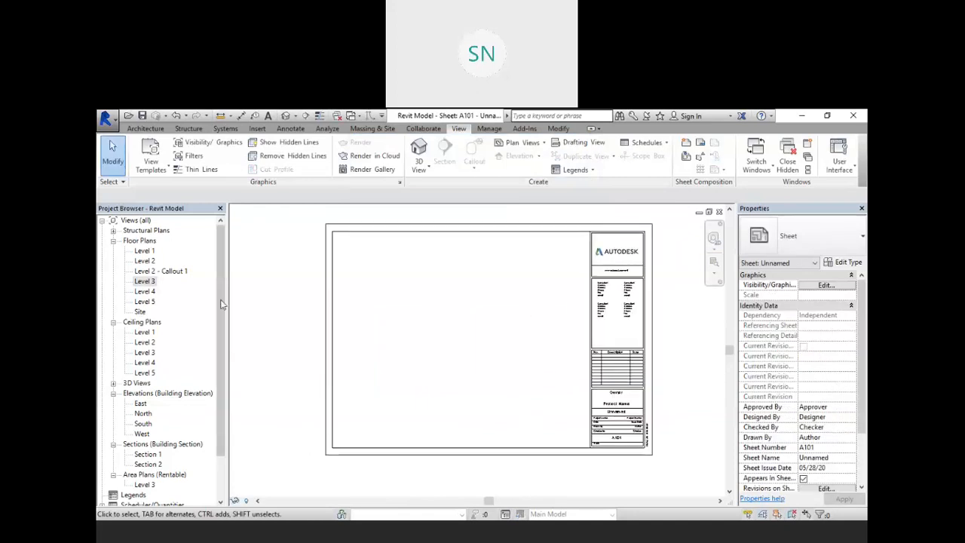
- Expand the project's list of sheets and examine the new sheet's title block layout
{"action": "left_click_drag", "start_coordinate": [221, 304], "coordinate": [221, 349]}
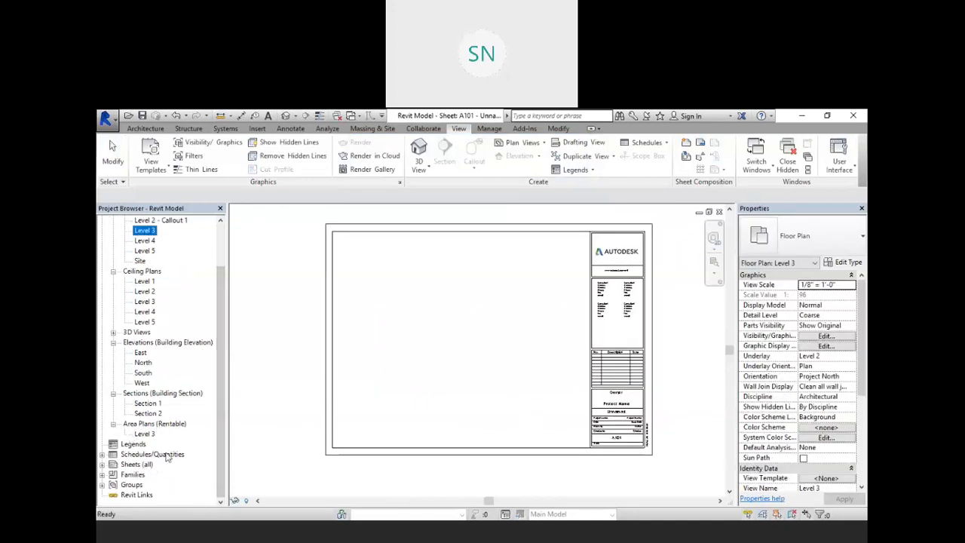
{"action": "left_click", "coordinate": [171, 527]}
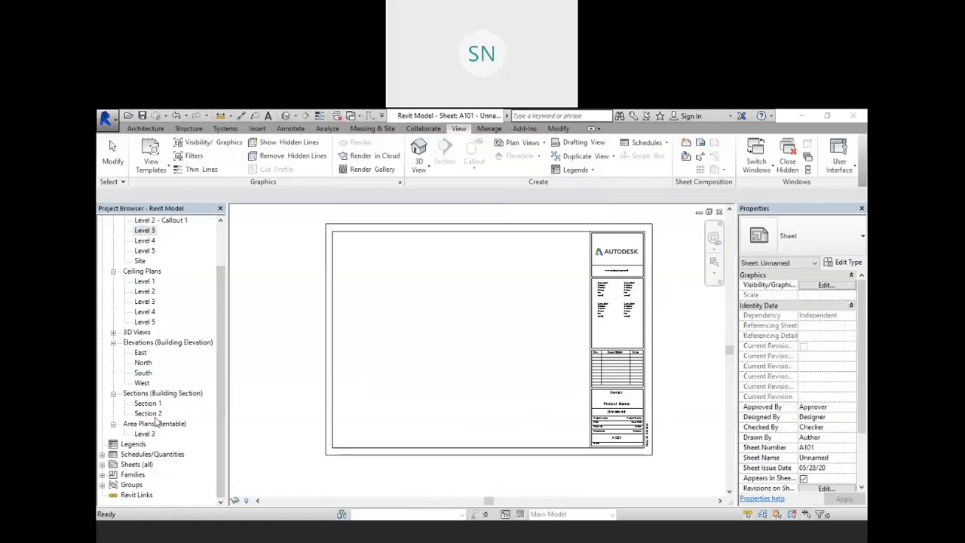
{"action": "left_click", "coordinate": [103, 464]}
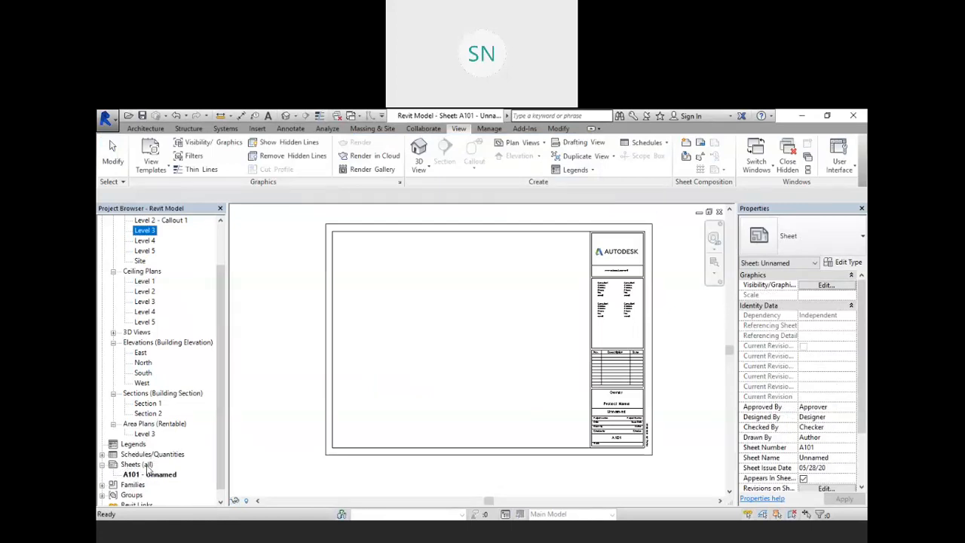
{"action": "scroll", "coordinate": [597, 277], "scroll_direction": "up", "scroll_amount": 1}
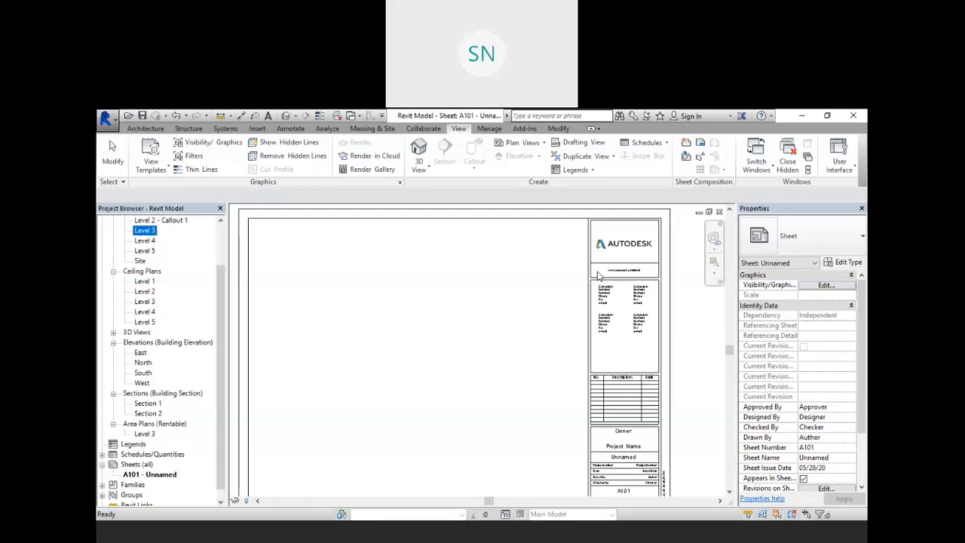
{"action": "scroll", "coordinate": [597, 274], "scroll_direction": "down", "scroll_amount": 2}
{"action": "scroll", "coordinate": [545, 261], "scroll_direction": "up", "scroll_amount": 2}
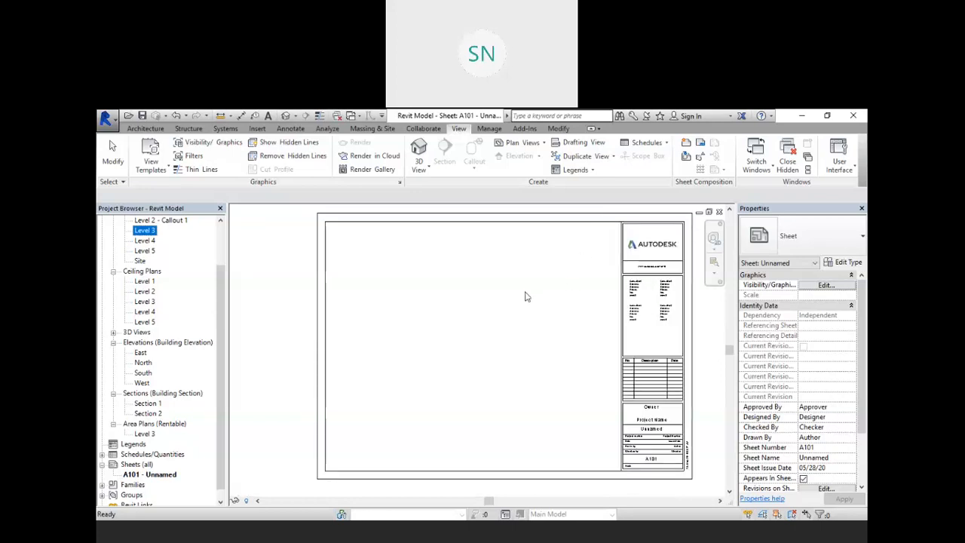
{"action": "left_click", "coordinate": [545, 275]}
{"action": "scroll", "coordinate": [549, 285], "scroll_direction": "down", "scroll_amount": 2}
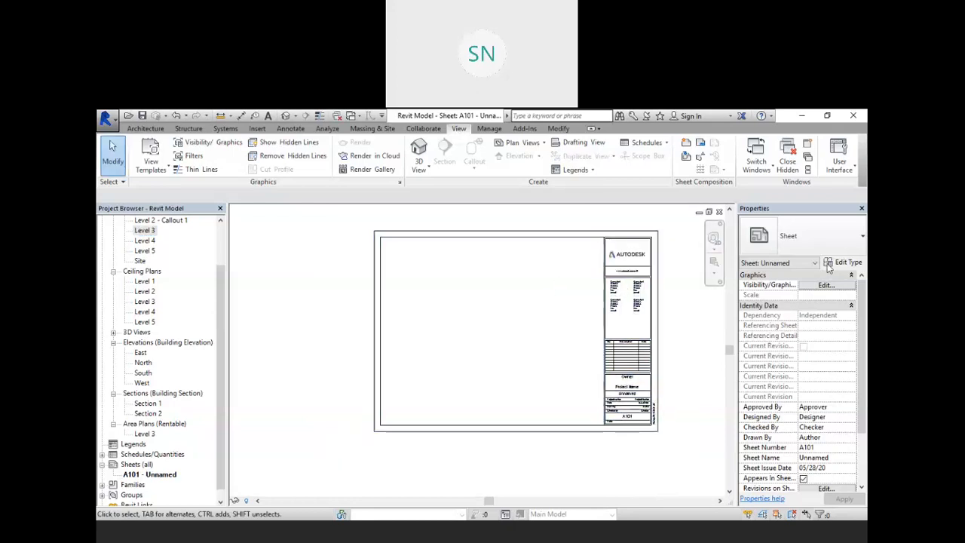
- Open the sheet's A2 metric title block family for editing
{"action": "left_click", "coordinate": [655, 264]}
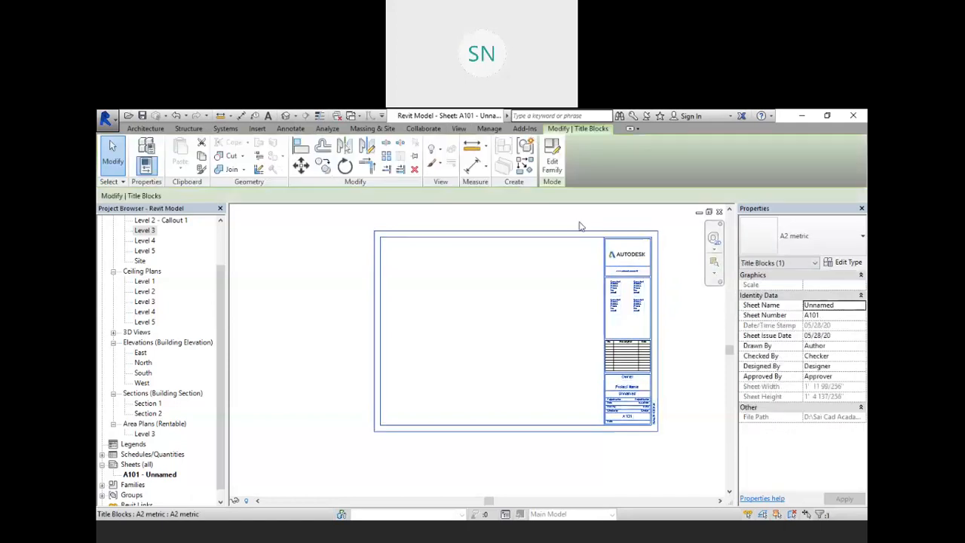
{"action": "left_click", "coordinate": [553, 166]}
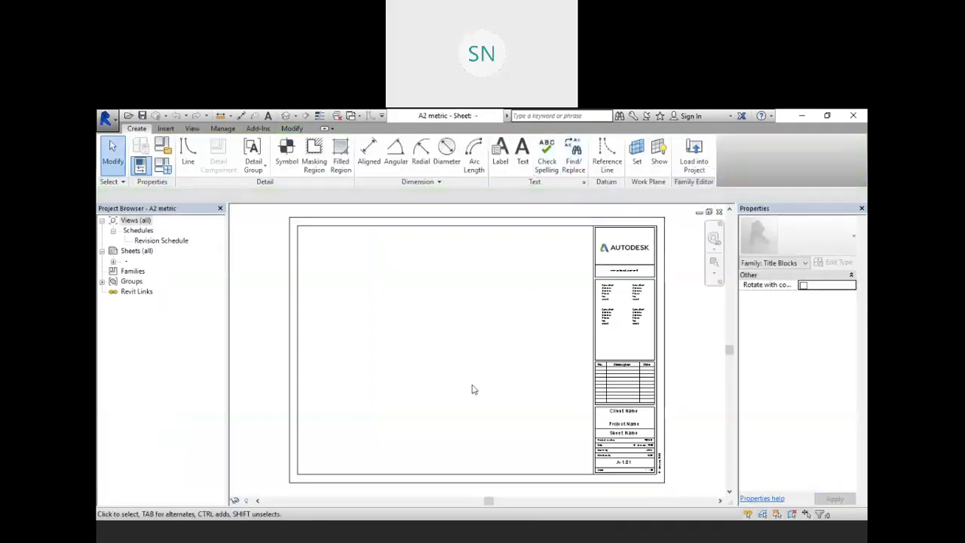
{"action": "scroll", "coordinate": [543, 348], "scroll_direction": "down", "scroll_amount": 1}
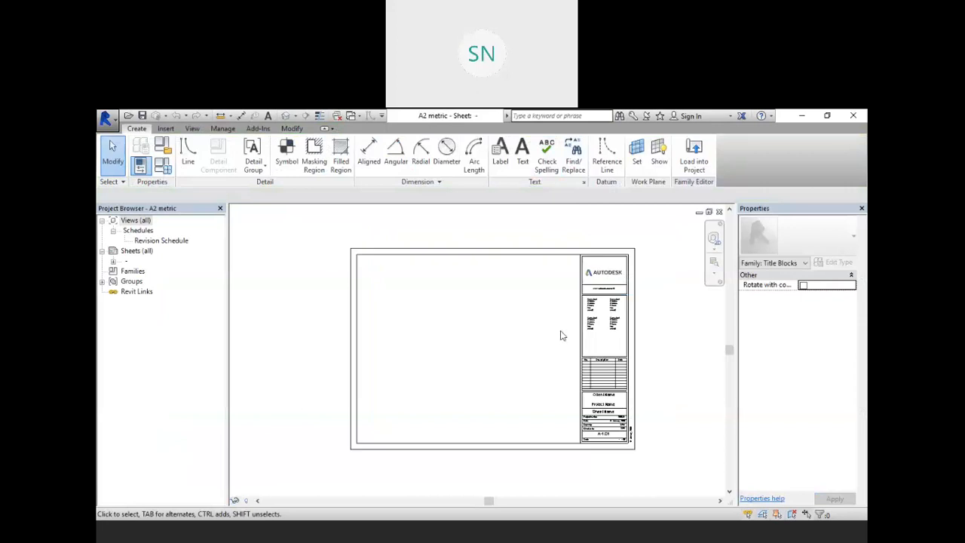
{"action": "scroll", "coordinate": [615, 274], "scroll_direction": "up", "scroll_amount": 1}
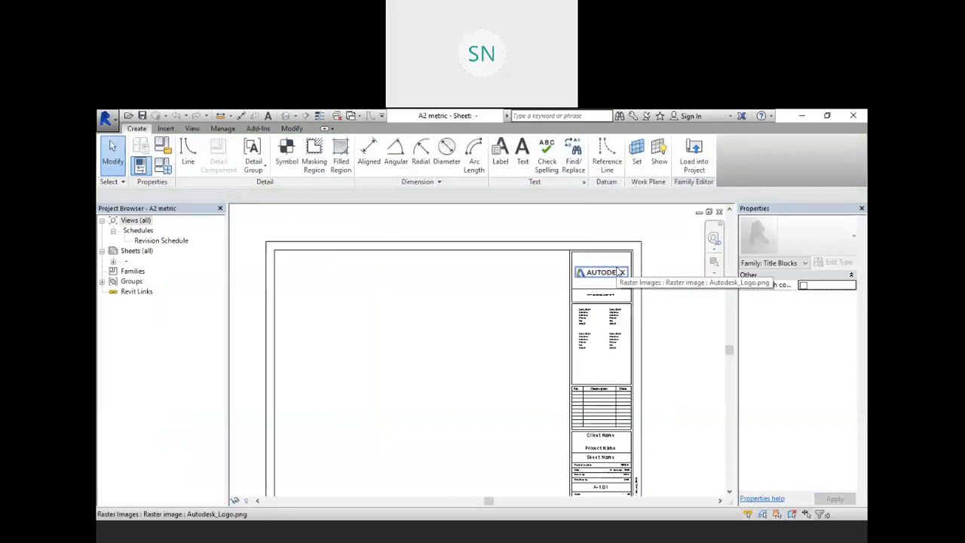
{"action": "left_click", "coordinate": [188, 159]}
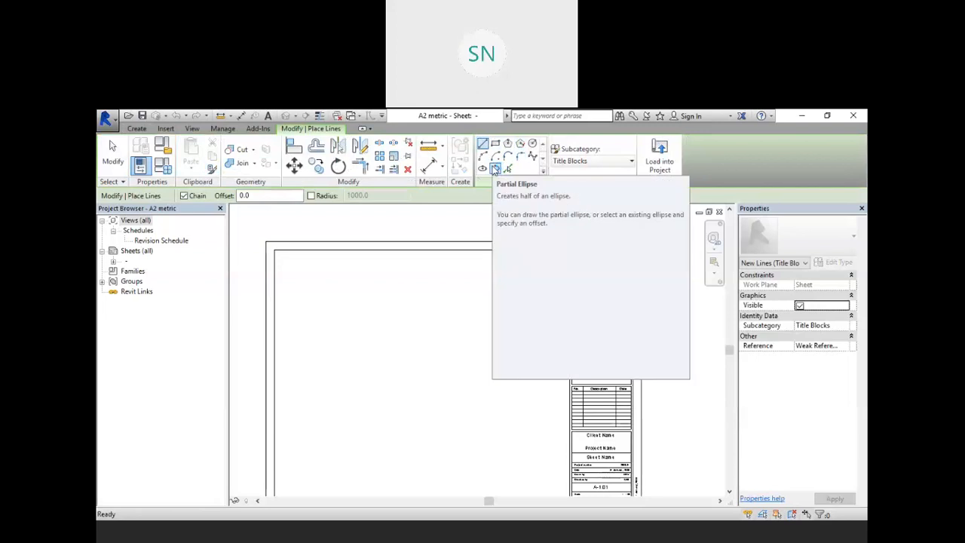
{"action": "right_click", "coordinate": [448, 220]}
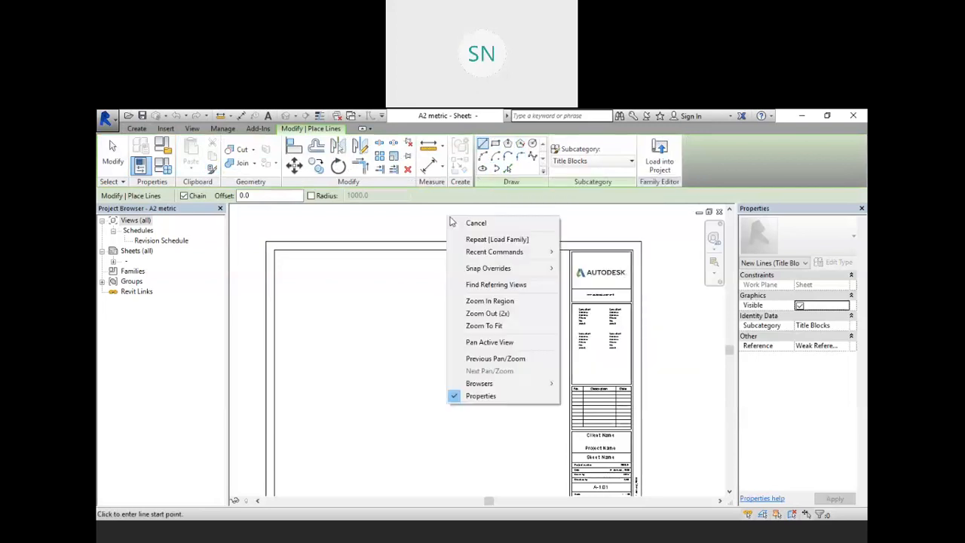
{"action": "left_click", "coordinate": [461, 222]}
{"action": "right_click", "coordinate": [482, 225]}
{"action": "left_click", "coordinate": [486, 230]}
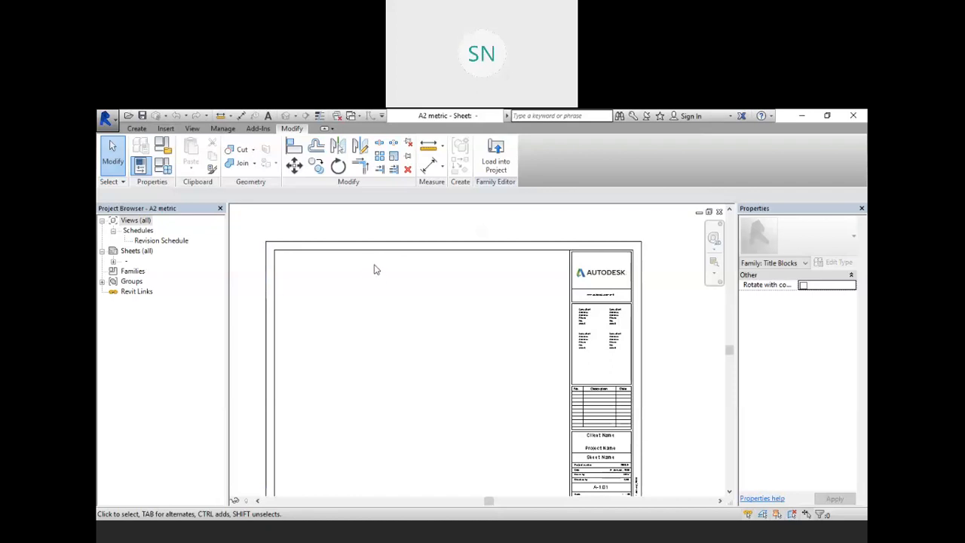
- Delete the Autodesk logo image from the title block
{"action": "scroll", "coordinate": [612, 299], "scroll_direction": "up", "scroll_amount": 4}
{"action": "left_click", "coordinate": [599, 283]}
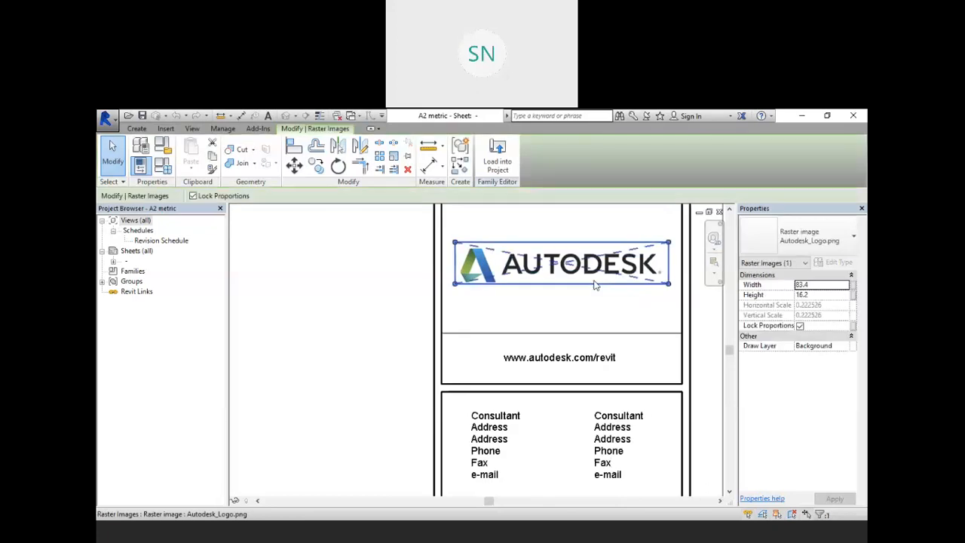
{"action": "key", "text": "Delete"}
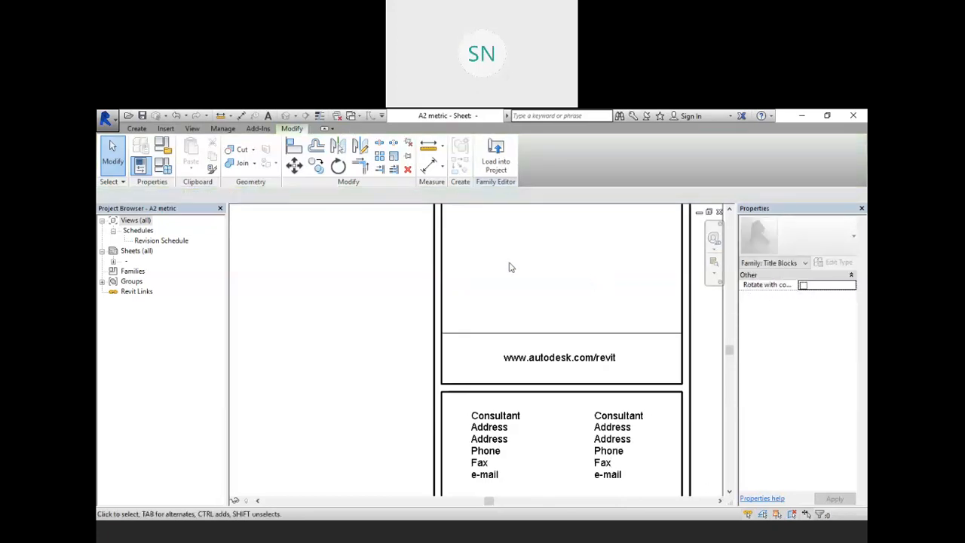
- Start importing an image and browse to the Sai Cad Acadamic folder on Local Disk (D:)
{"action": "left_click", "coordinate": [165, 130]}
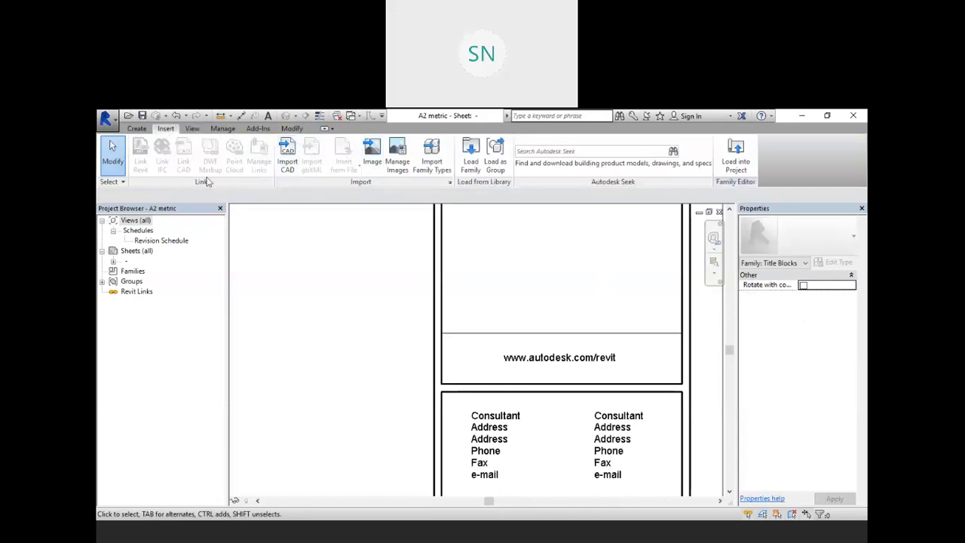
{"action": "left_click", "coordinate": [372, 155]}
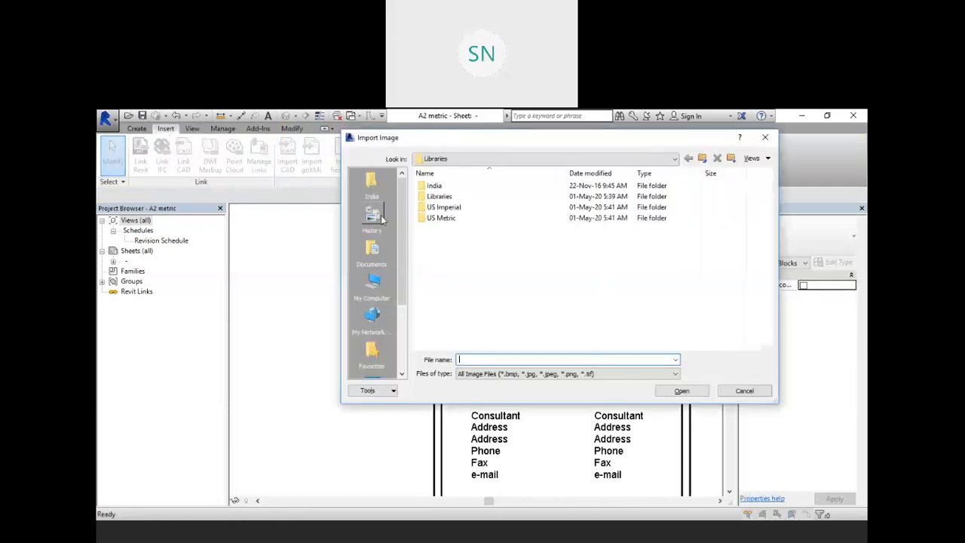
{"action": "left_click", "coordinate": [372, 283]}
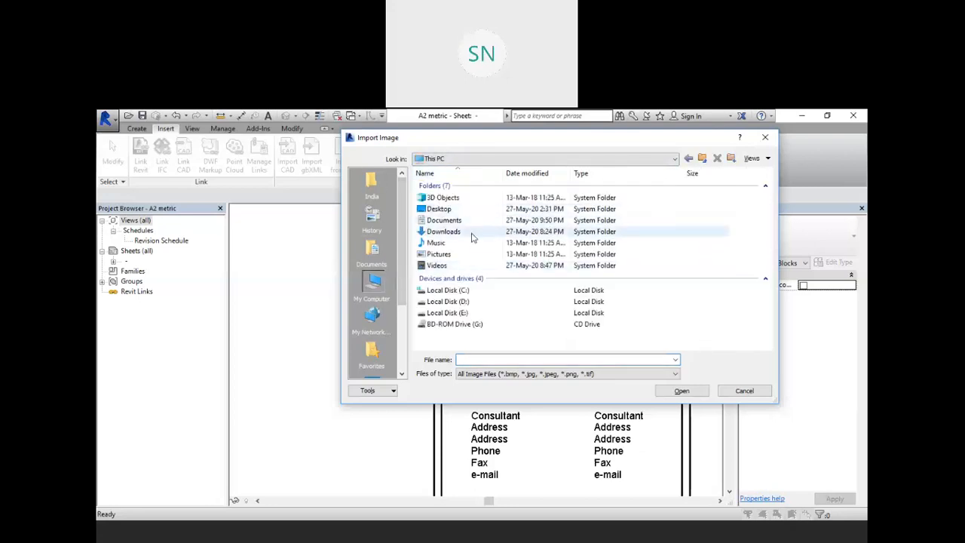
{"action": "double_click", "coordinate": [477, 301]}
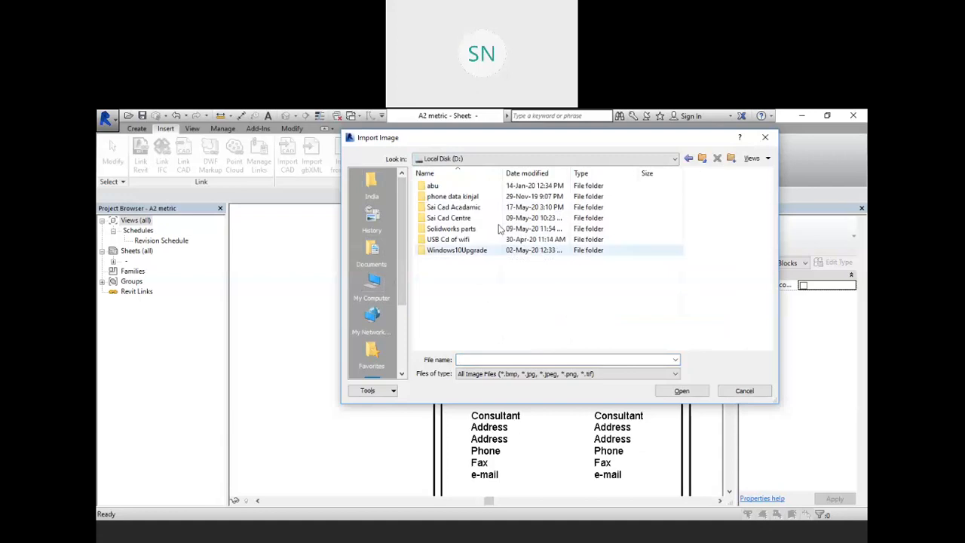
{"action": "double_click", "coordinate": [480, 209]}
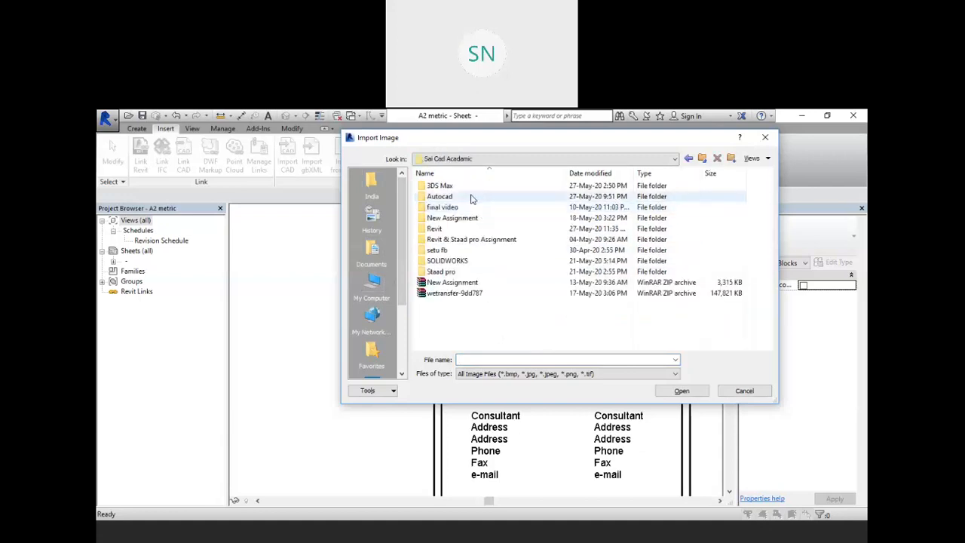
- Look through the Revit Foundation Video, revit online and Revit Schedule new folders for the company logo image
{"action": "double_click", "coordinate": [480, 228]}
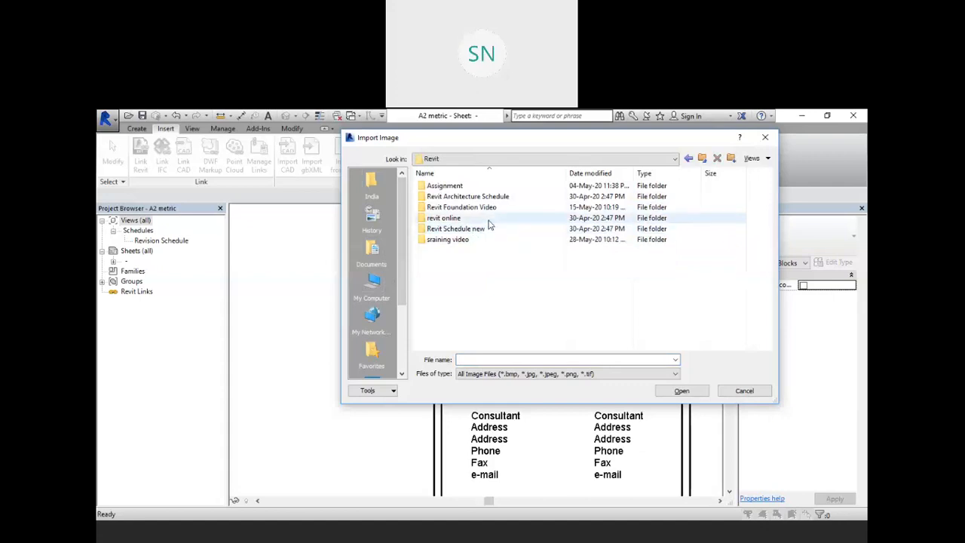
{"action": "double_click", "coordinate": [515, 208]}
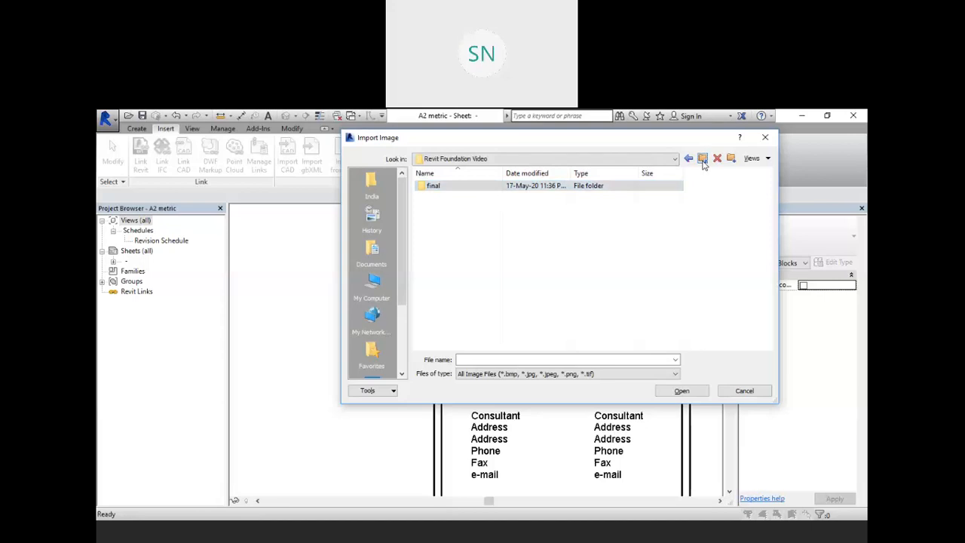
{"action": "left_click", "coordinate": [702, 158]}
{"action": "double_click", "coordinate": [499, 219]}
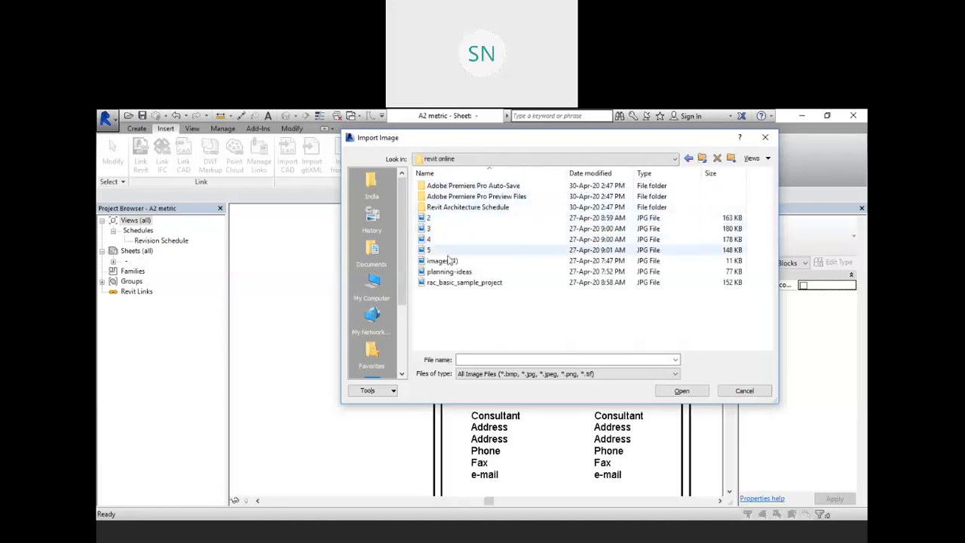
{"action": "scroll", "coordinate": [480, 266], "scroll_direction": "up", "scroll_amount": 3, "text": "ctrl"}
{"action": "scroll", "coordinate": [479, 269], "scroll_direction": "up", "scroll_amount": 3, "text": "ctrl"}
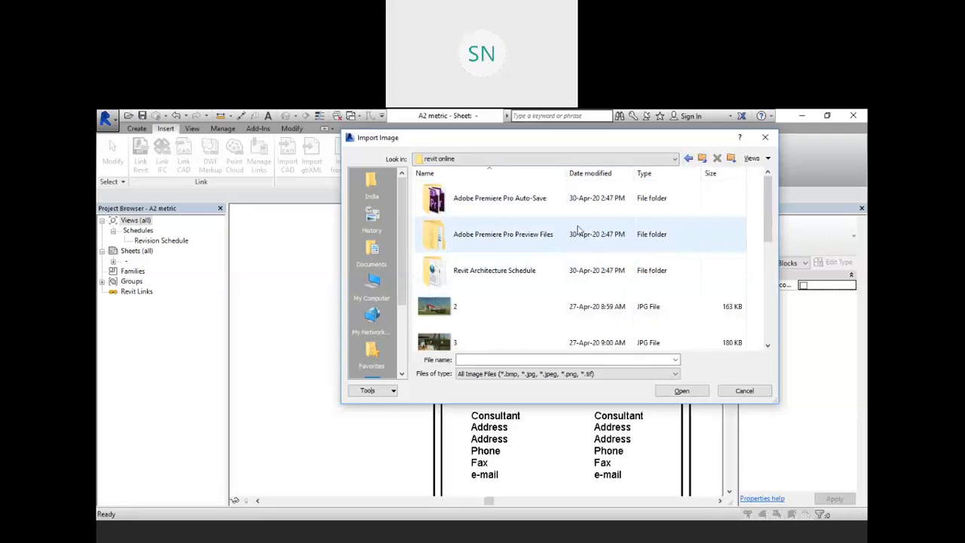
{"action": "double_click", "coordinate": [547, 228]}
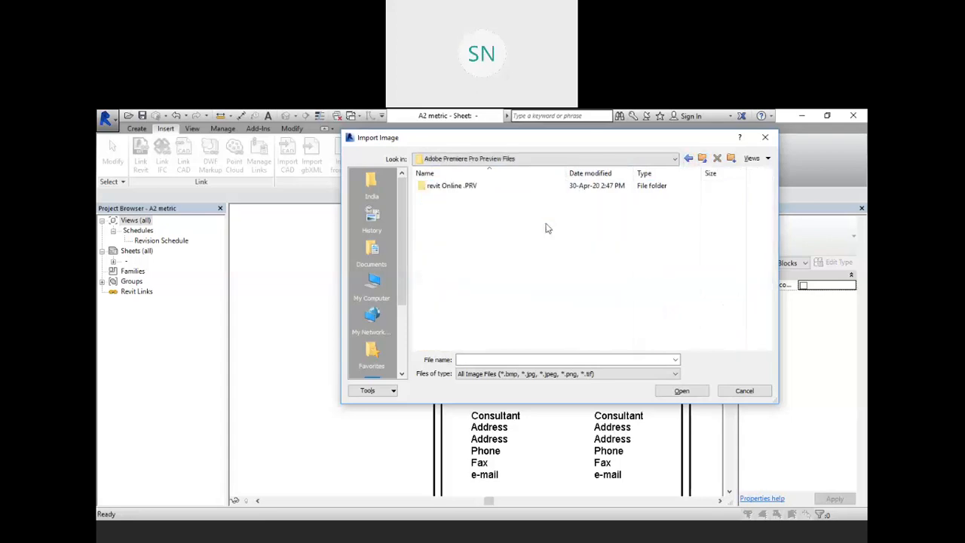
{"action": "left_click", "coordinate": [702, 159]}
{"action": "left_click", "coordinate": [704, 158]}
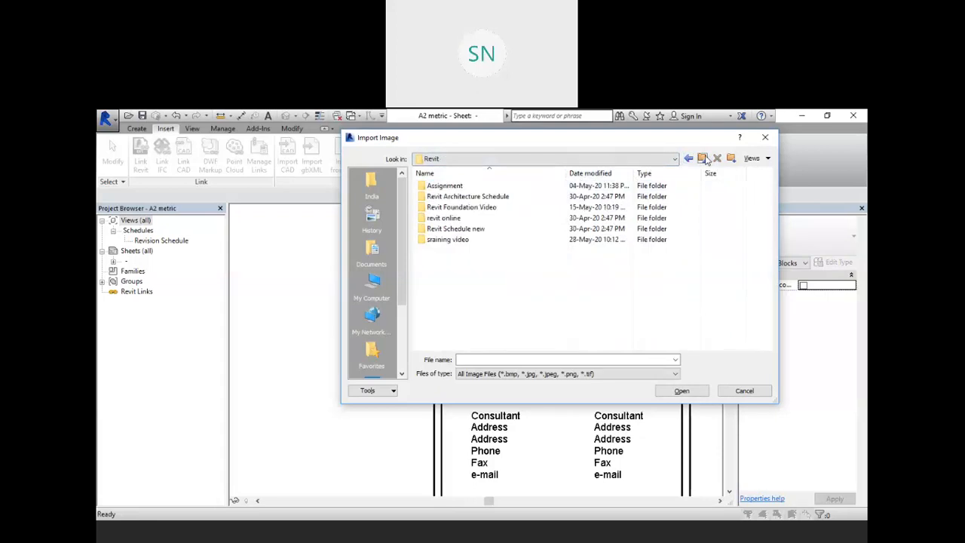
{"action": "double_click", "coordinate": [488, 229]}
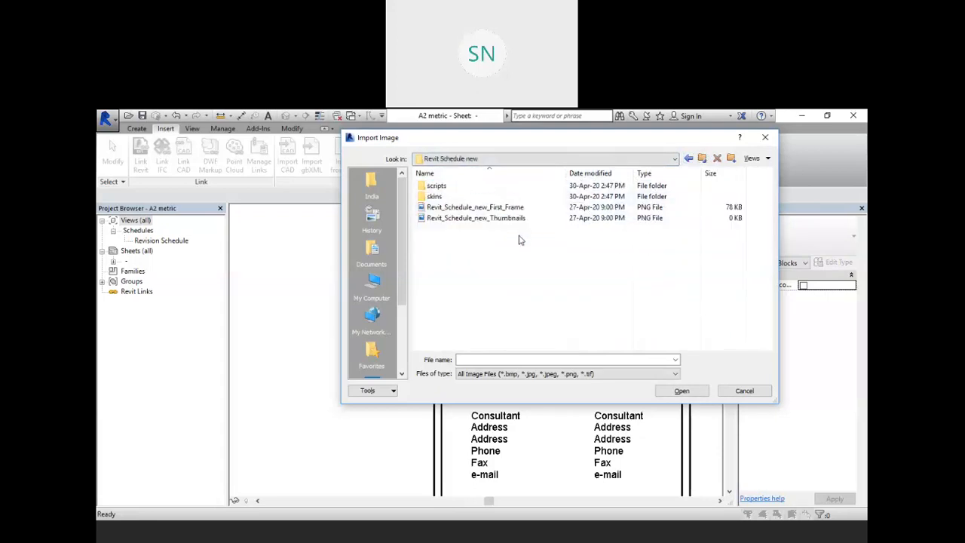
{"action": "scroll", "coordinate": [513, 240], "scroll_direction": "up", "scroll_amount": 3, "text": "ctrl"}
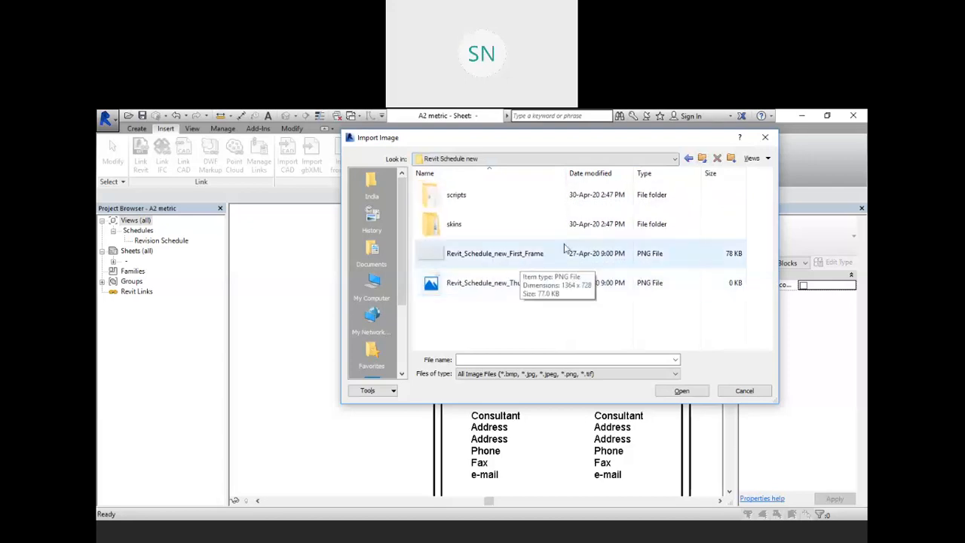
{"action": "left_click", "coordinate": [702, 157]}
{"action": "left_click", "coordinate": [702, 158]}
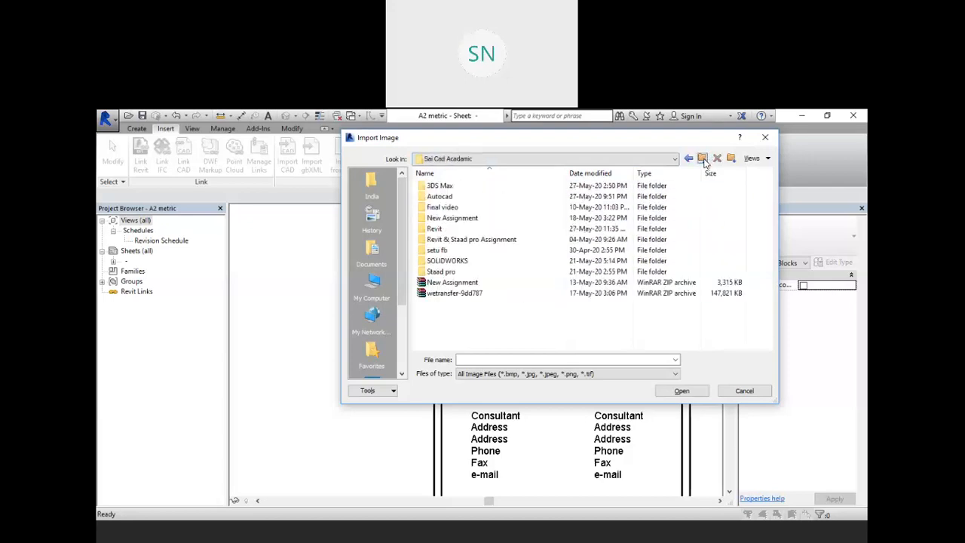
- Check the image thumbnails in the 3DS Max folder for the company logo
{"action": "double_click", "coordinate": [482, 185]}
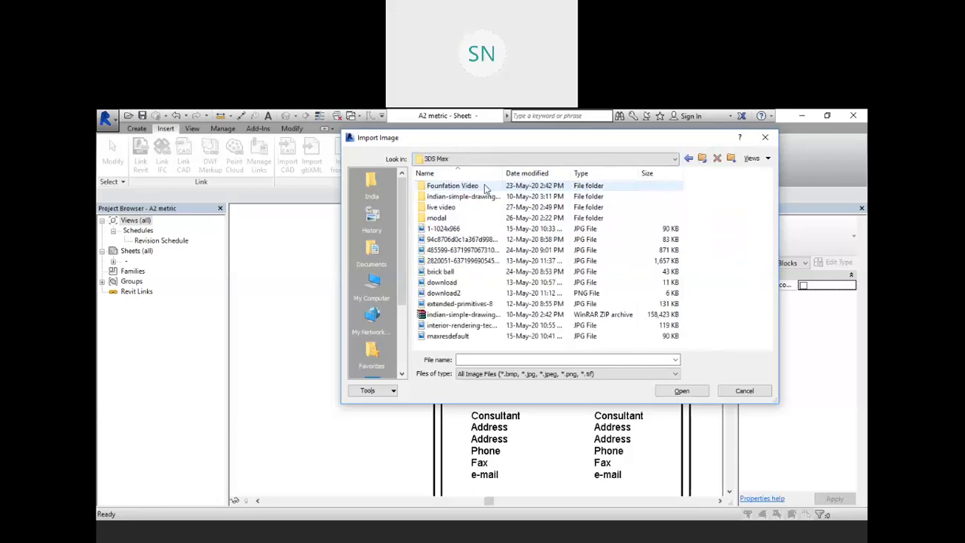
{"action": "scroll", "coordinate": [505, 279], "scroll_direction": "up", "scroll_amount": 3, "text": "ctrl"}
{"action": "scroll", "coordinate": [505, 279], "scroll_direction": "down", "scroll_amount": 5}
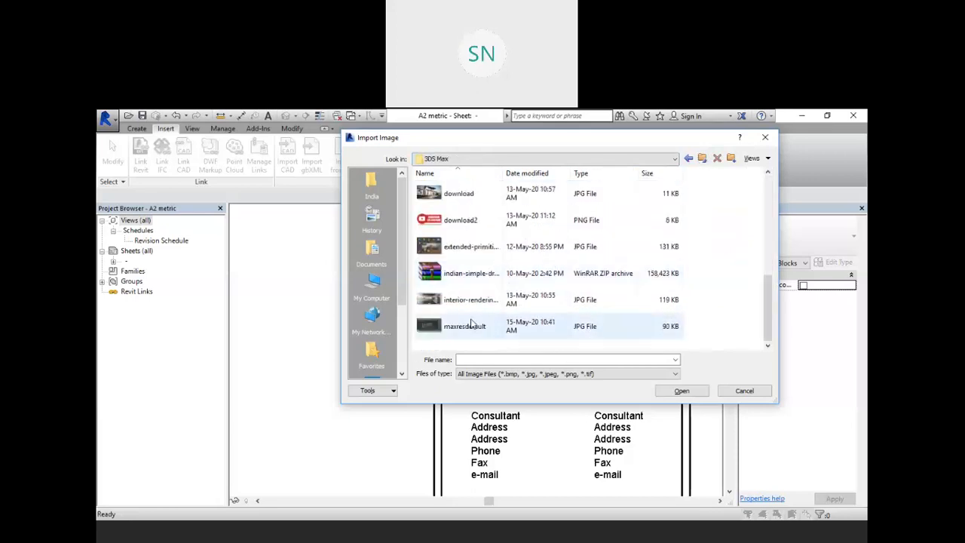
{"action": "scroll", "coordinate": [469, 317], "scroll_direction": "up", "scroll_amount": 5}
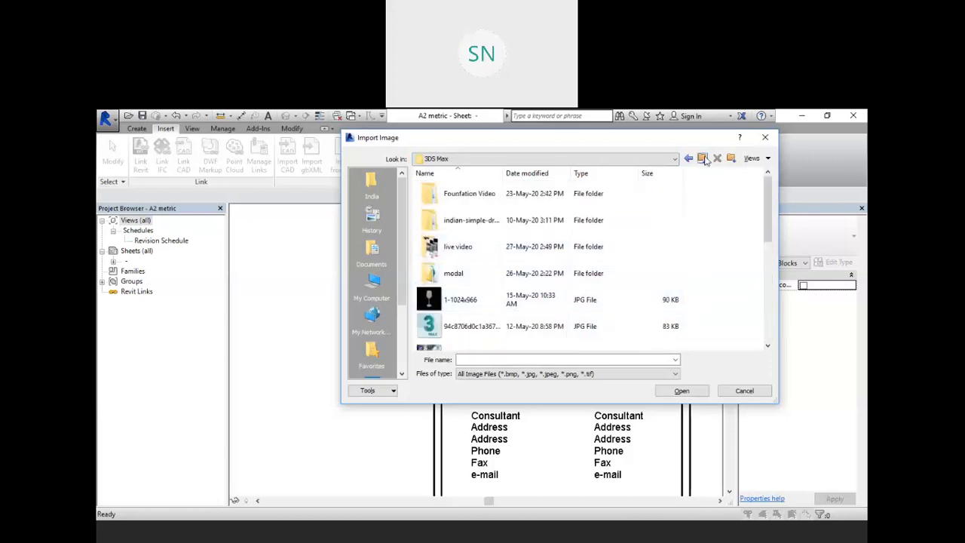
{"action": "left_click", "coordinate": [701, 159]}
- Import the sai-cad-centre-logo-tm image from the Staad pro > Staad Schedule folder and place it in the title block's empty logo box
{"action": "double_click", "coordinate": [443, 271]}
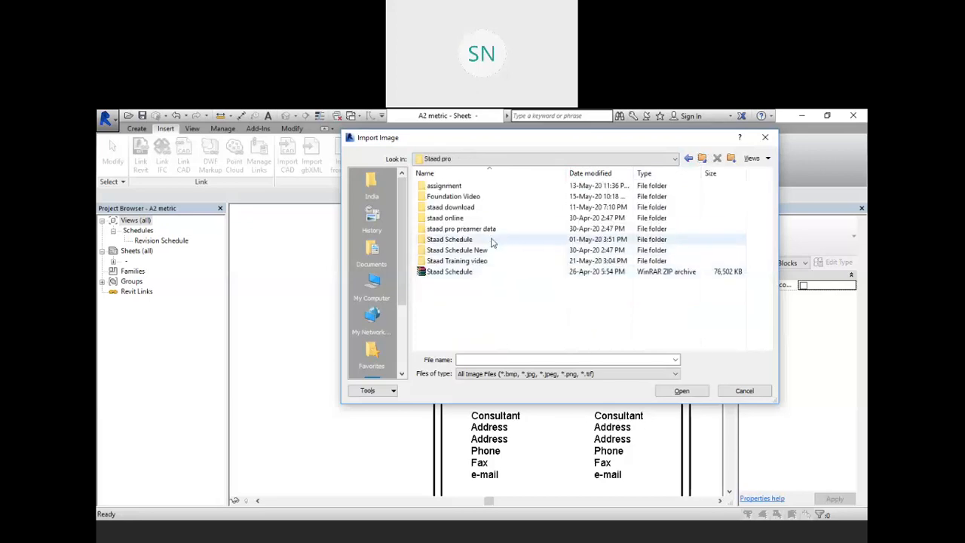
{"action": "double_click", "coordinate": [490, 239]}
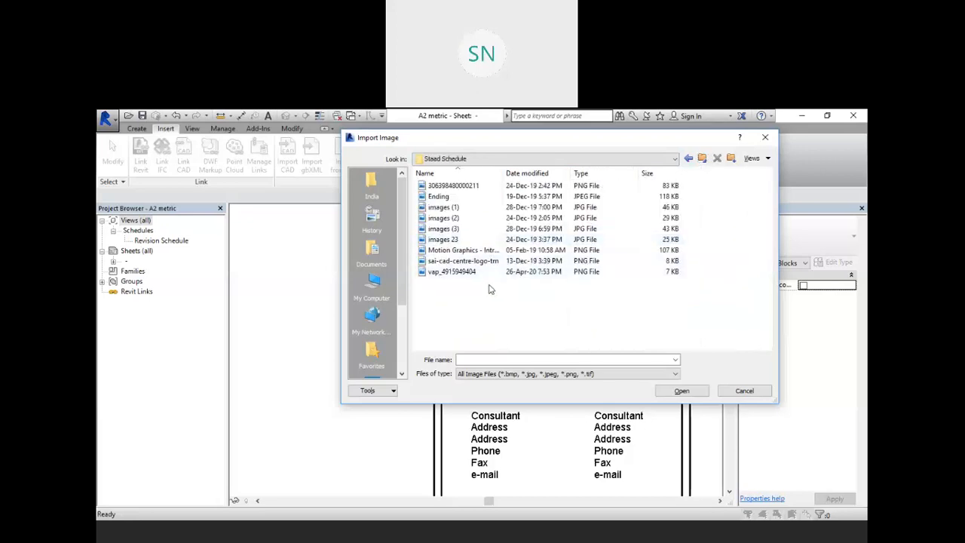
{"action": "scroll", "coordinate": [489, 288], "scroll_direction": "up", "scroll_amount": 4, "text": "ctrl"}
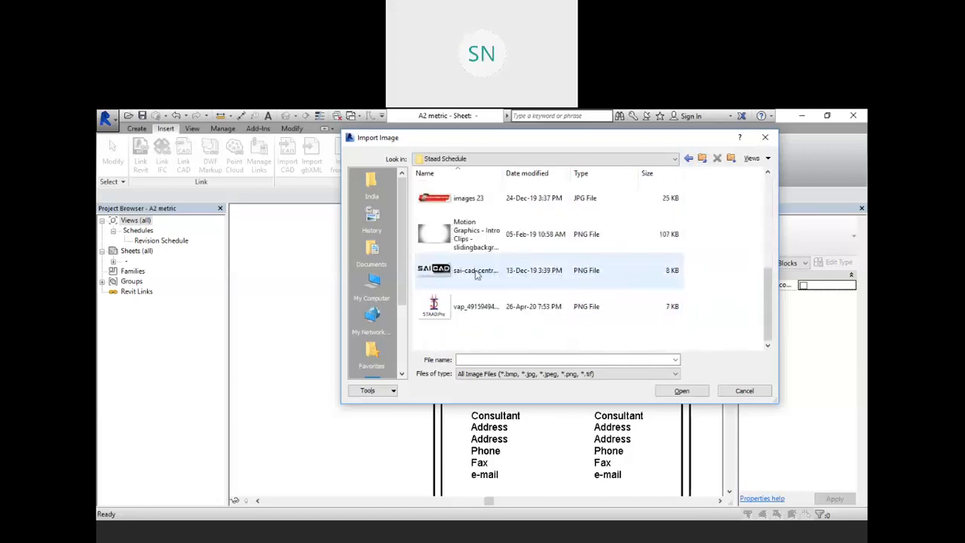
{"action": "left_click", "coordinate": [476, 273]}
{"action": "left_click", "coordinate": [682, 390]}
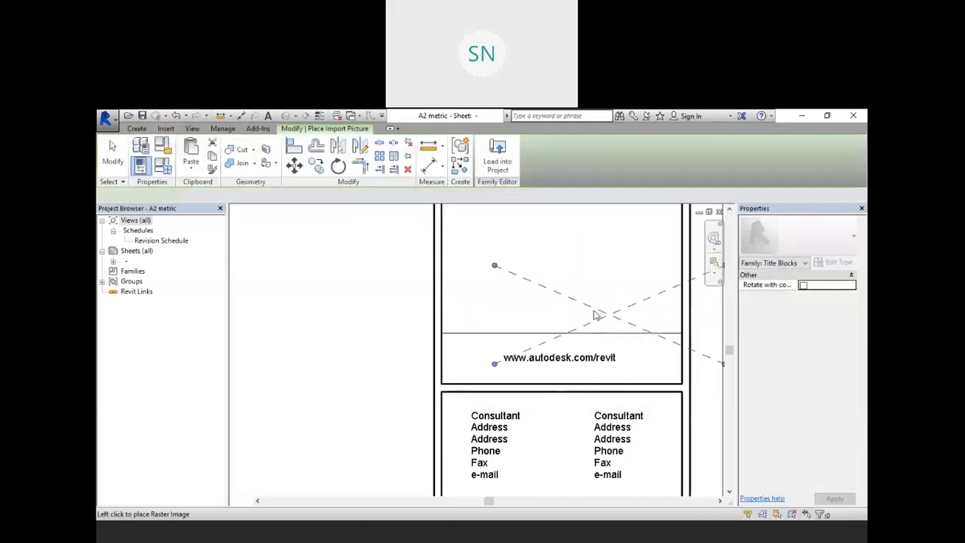
{"action": "left_click", "coordinate": [571, 260]}
- Shrink the placed logo proportionally to about 82.8 wide and centre it inside the logo box
{"action": "scroll", "coordinate": [590, 258], "scroll_direction": "down", "scroll_amount": 2}
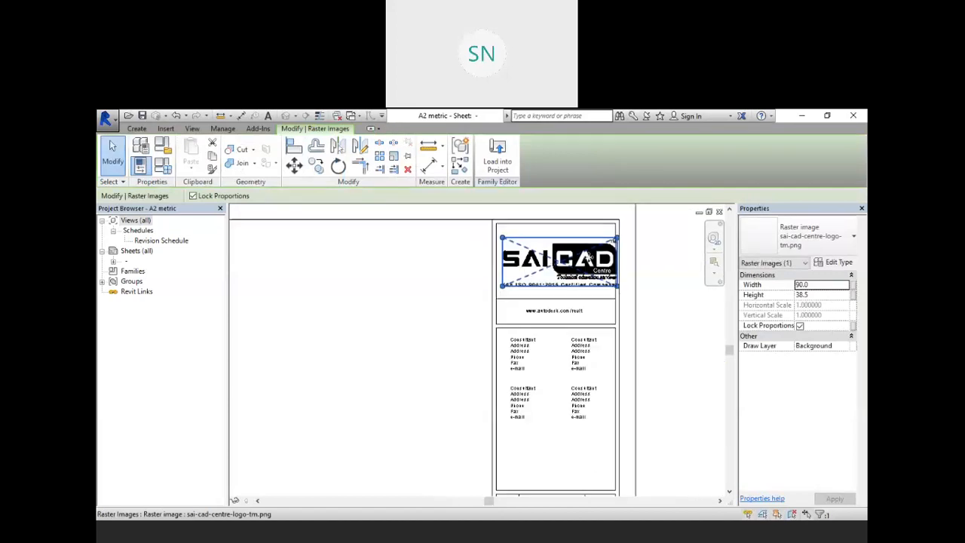
{"action": "scroll", "coordinate": [602, 231], "scroll_direction": "up", "scroll_amount": 2}
{"action": "left_click_drag", "start_coordinate": [624, 241], "coordinate": [610, 246]}
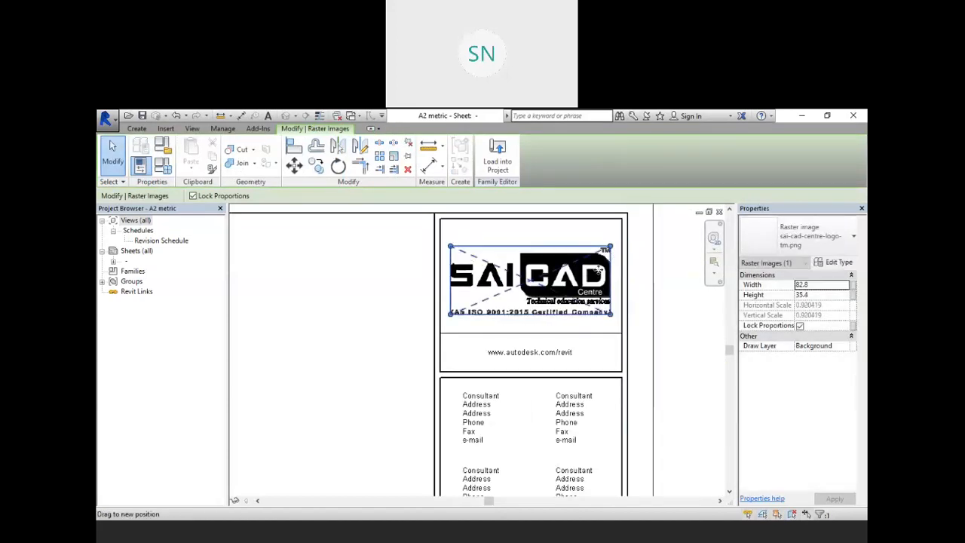
{"action": "left_click", "coordinate": [682, 296]}
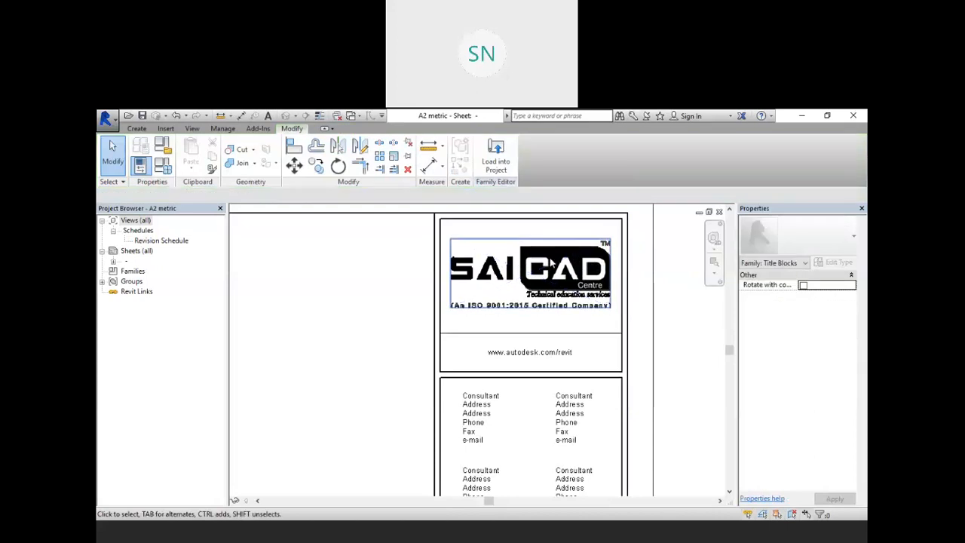
{"action": "scroll", "coordinate": [538, 303], "scroll_direction": "down", "scroll_amount": 1}
{"action": "scroll", "coordinate": [529, 340], "scroll_direction": "up", "scroll_amount": 1}
{"action": "scroll", "coordinate": [527, 341], "scroll_direction": "up", "scroll_amount": 2}
{"action": "double_click", "coordinate": [533, 334]}
{"action": "left_click_drag", "start_coordinate": [621, 329], "coordinate": [499, 336]}
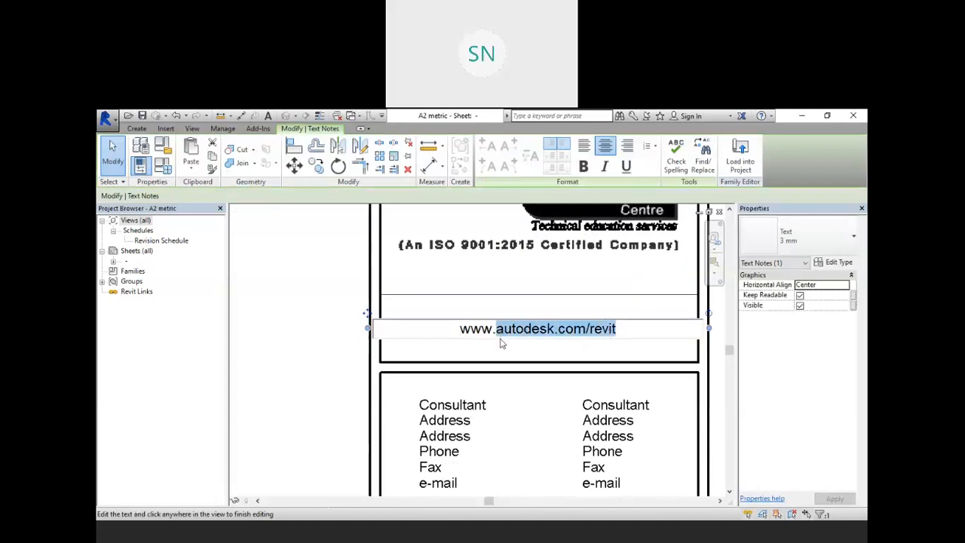
{"action": "type", "text": "S"}
{"action": "key", "text": "BackSpace"}
{"action": "type", "text": "saicadcentre"}
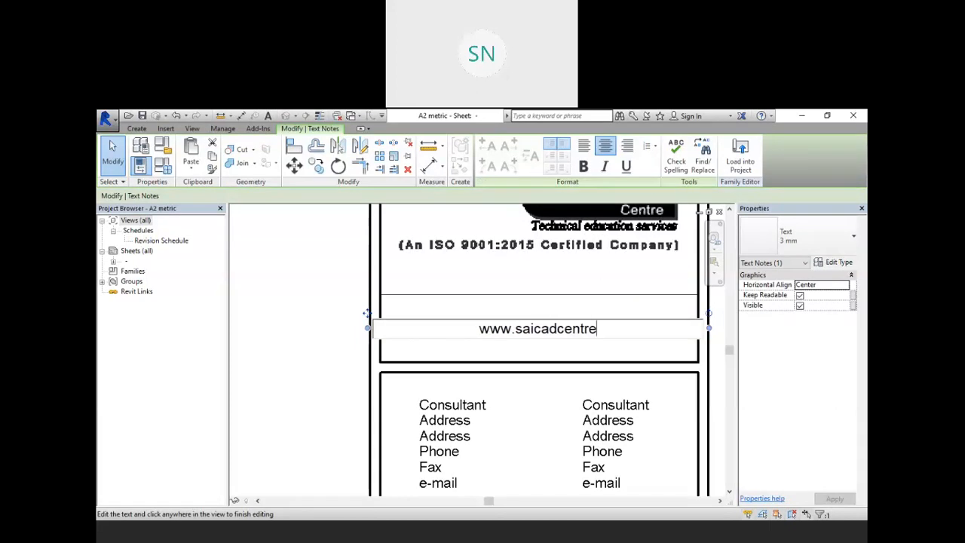
{"action": "type", "text": "."}
{"action": "type", "text": "com"}
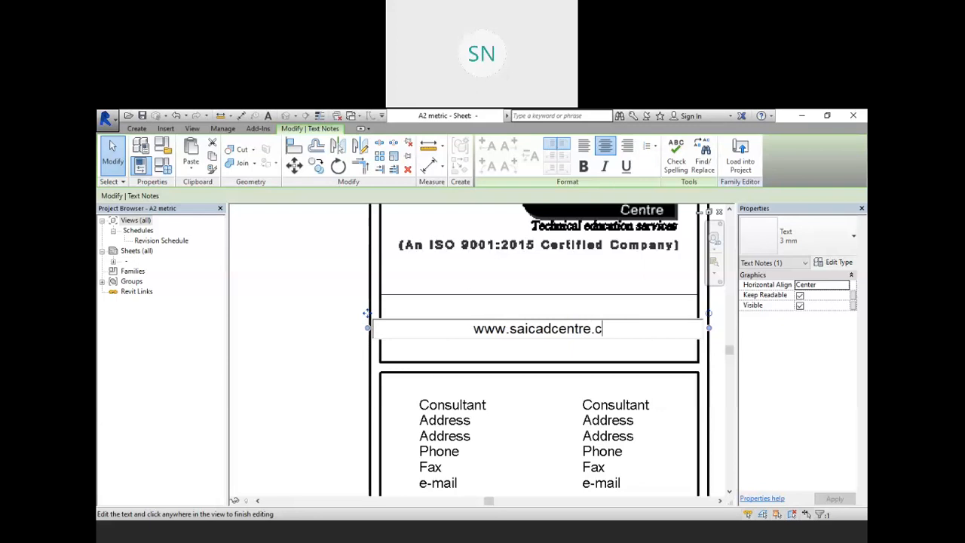
{"action": "left_click", "coordinate": [339, 338]}
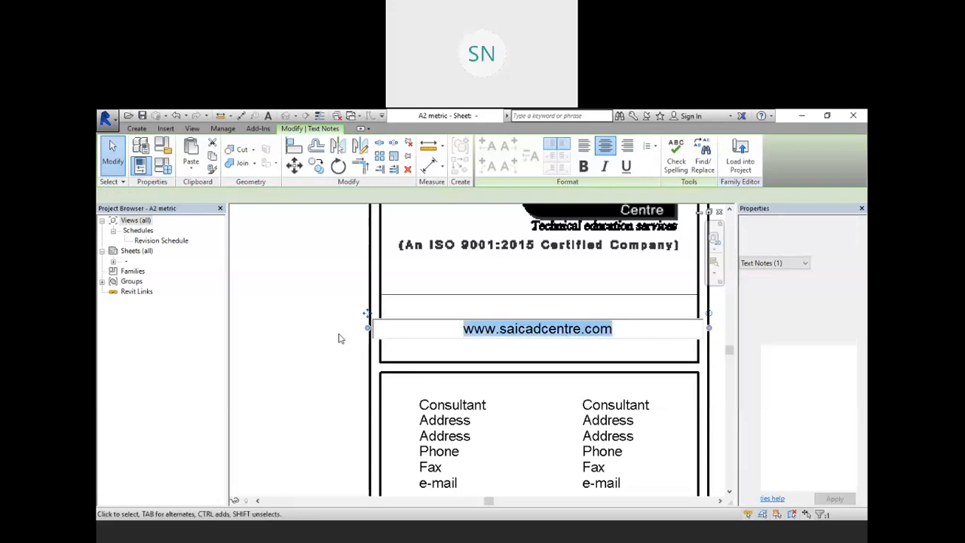
- Delete the upper pair of consultant contact text blocks from the title block
{"action": "scroll", "coordinate": [338, 297], "scroll_direction": "down", "scroll_amount": 2}
{"action": "scroll", "coordinate": [414, 386], "scroll_direction": "up", "scroll_amount": 3}
{"action": "scroll", "coordinate": [434, 316], "scroll_direction": "down", "scroll_amount": 2}
{"action": "left_click", "coordinate": [424, 328]}
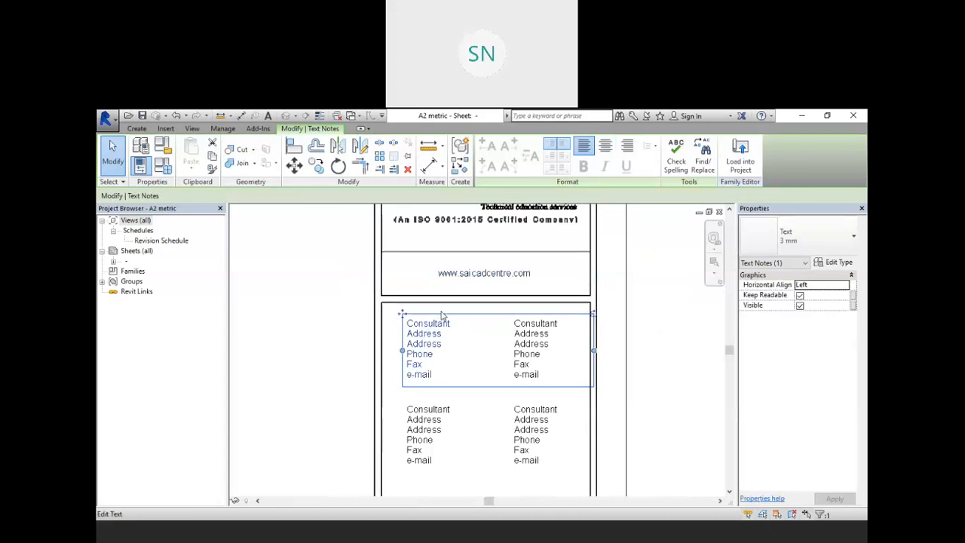
{"action": "left_click_drag", "start_coordinate": [443, 312], "coordinate": [518, 316]}
{"action": "key", "text": "Delete"}
{"action": "scroll", "coordinate": [504, 327], "scroll_direction": "down", "scroll_amount": 2}
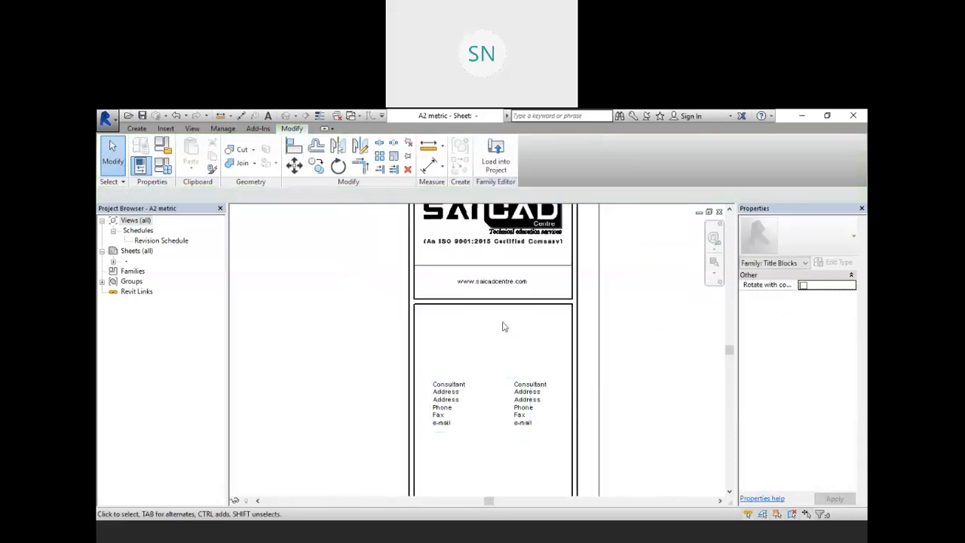
- Move the two remaining consultant text blocks into a single column along the left side of their box
{"action": "left_click", "coordinate": [447, 384]}
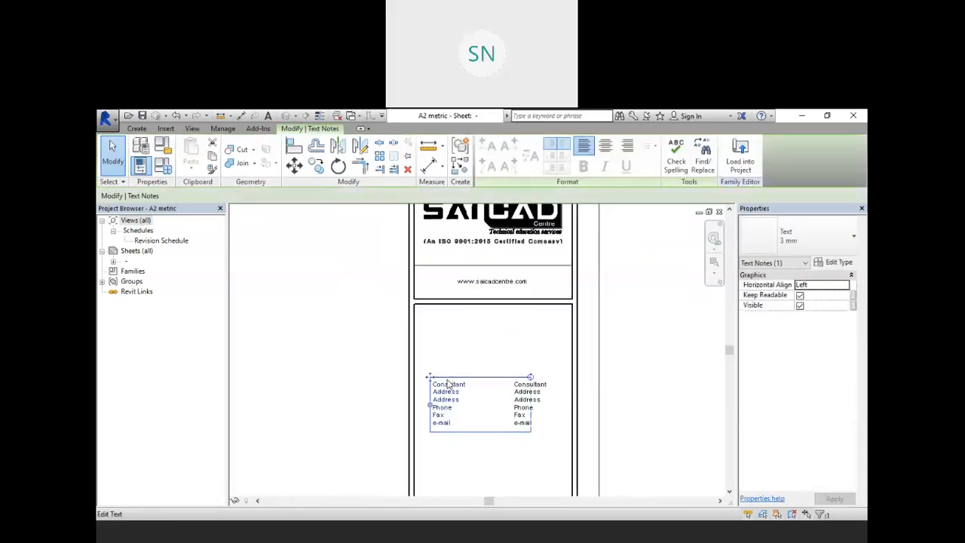
{"action": "mouse_move", "coordinate": [431, 375]}
{"action": "left_mouse_down"}
{"action": "mouse_move", "coordinate": [431, 317]}
{"action": "mouse_move", "coordinate": [468, 377]}
{"action": "mouse_move", "coordinate": [434, 377]}
{"action": "left_mouse_up"}
{"action": "left_click", "coordinate": [637, 336]}
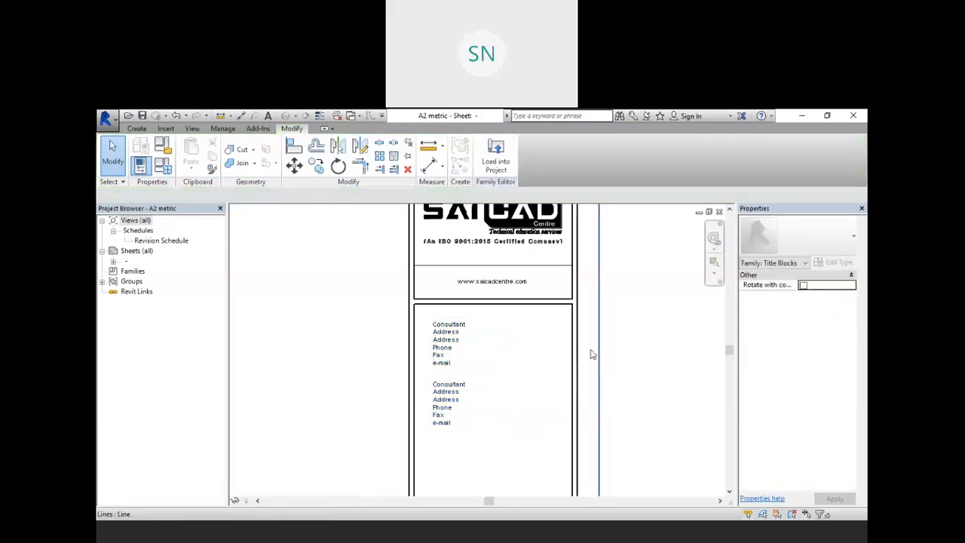
- Open the title block's revision schedule and review its available and scheduled fields without changing them
{"action": "scroll", "coordinate": [513, 317], "scroll_direction": "down", "scroll_amount": 2}
{"action": "scroll", "coordinate": [497, 377], "scroll_direction": "down", "scroll_amount": 1}
{"action": "scroll", "coordinate": [494, 411], "scroll_direction": "up", "scroll_amount": 4}
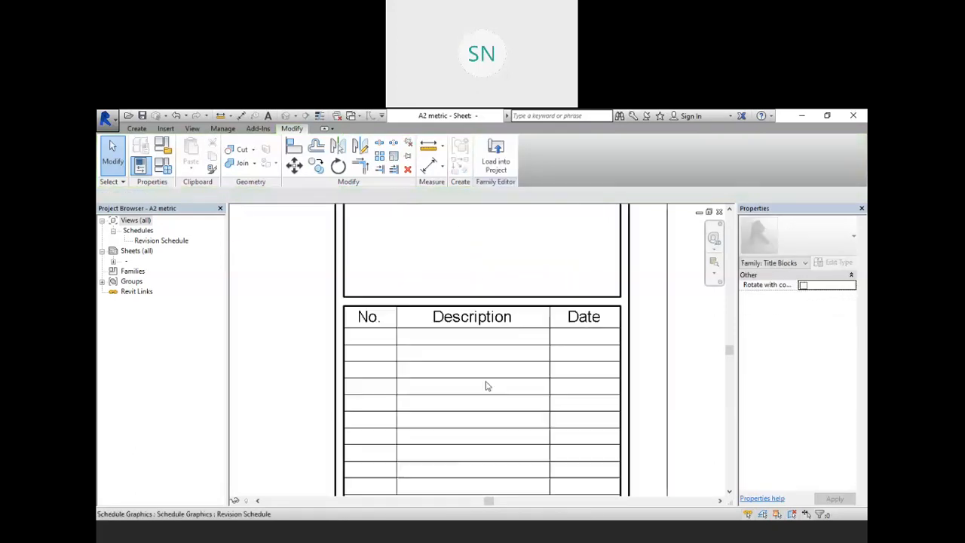
{"action": "scroll", "coordinate": [450, 344], "scroll_direction": "up", "scroll_amount": 1}
{"action": "double_click", "coordinate": [379, 312]}
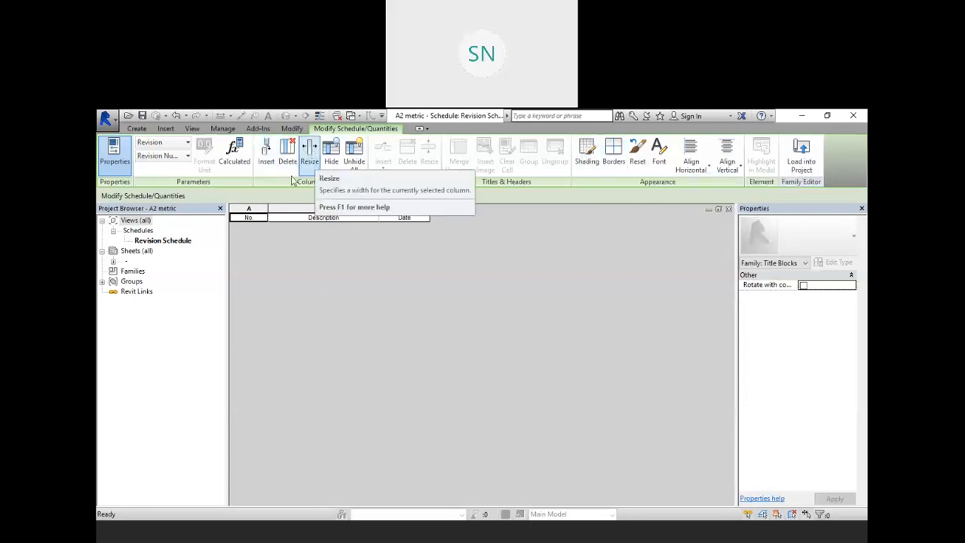
{"action": "left_click", "coordinate": [266, 155]}
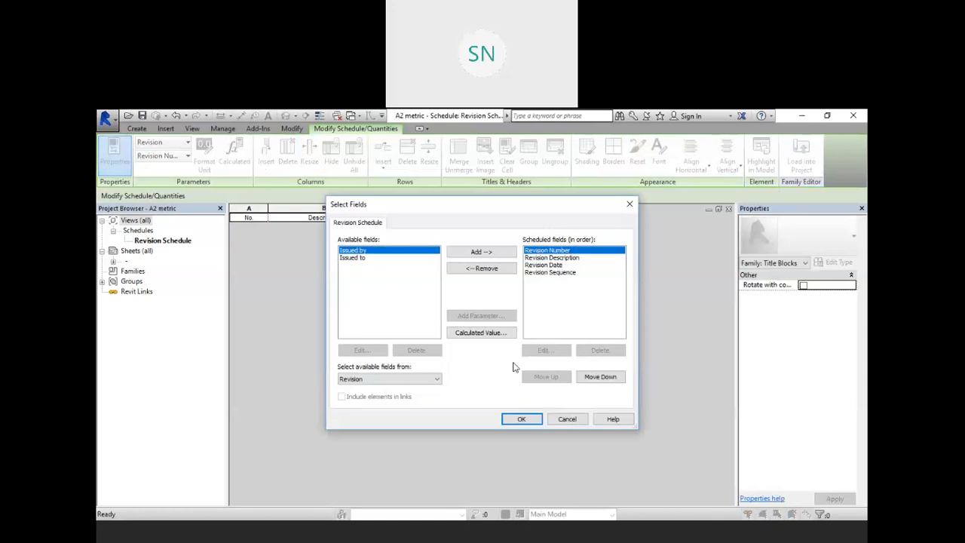
{"action": "left_click", "coordinate": [568, 420]}
- Load the edited A2 metric title block into the project, overwriting the existing version
{"action": "left_click", "coordinate": [801, 155]}
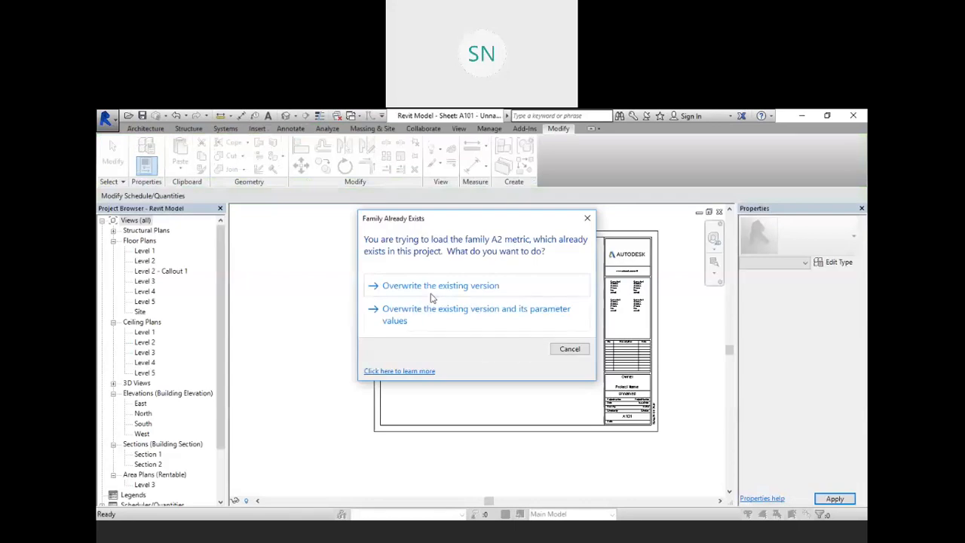
{"action": "left_click", "coordinate": [475, 286]}
{"action": "scroll", "coordinate": [667, 279], "scroll_direction": "up", "scroll_amount": 2}
{"action": "scroll", "coordinate": [667, 279], "scroll_direction": "up", "scroll_amount": 2}
{"action": "scroll", "coordinate": [636, 300], "scroll_direction": "down", "scroll_amount": 4}
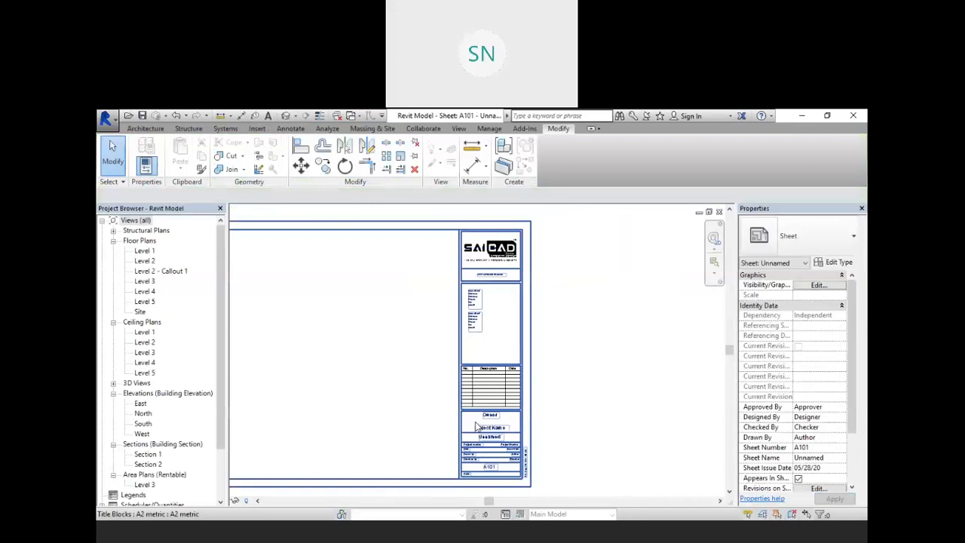
- Examine the updated title block on sheet A101, including its editable owner, project name and sheet name labels
{"action": "scroll", "coordinate": [475, 427], "scroll_direction": "up", "scroll_amount": 3}
{"action": "scroll", "coordinate": [490, 407], "scroll_direction": "down", "scroll_amount": 2}
{"action": "scroll", "coordinate": [516, 372], "scroll_direction": "up", "scroll_amount": 2}
{"action": "scroll", "coordinate": [558, 354], "scroll_direction": "up", "scroll_amount": 2}
{"action": "scroll", "coordinate": [582, 306], "scroll_direction": "down", "scroll_amount": 1}
{"action": "double_click", "coordinate": [547, 326]}
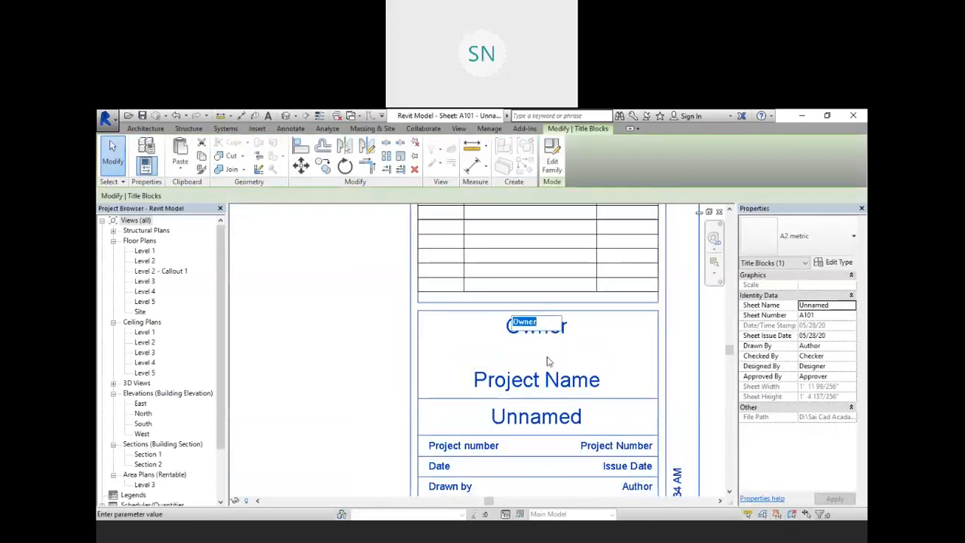
{"action": "double_click", "coordinate": [543, 379]}
{"action": "left_click", "coordinate": [515, 424]}
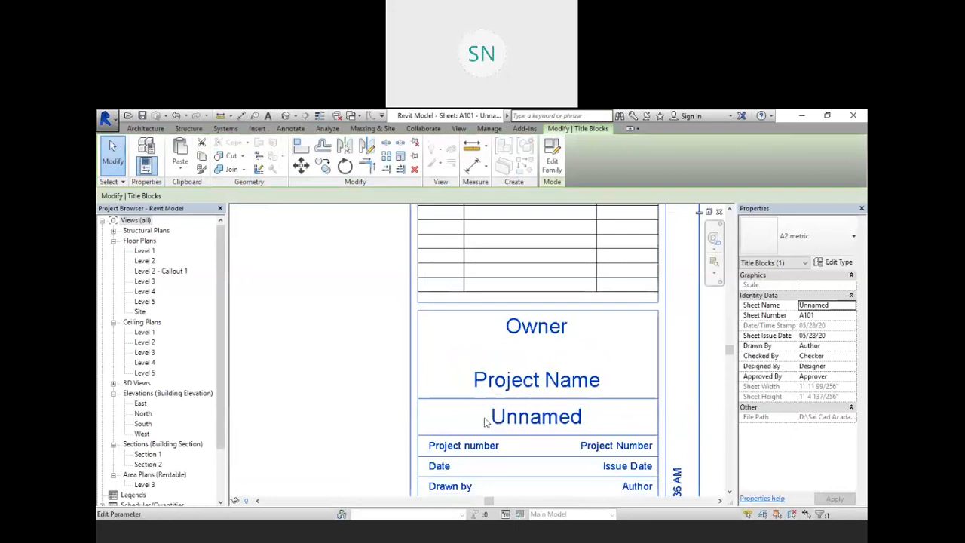
{"action": "left_click", "coordinate": [475, 423]}
{"action": "scroll", "coordinate": [494, 339], "scroll_direction": "down", "scroll_amount": 4}
{"action": "scroll", "coordinate": [540, 440], "scroll_direction": "up", "scroll_amount": 3}
{"action": "scroll", "coordinate": [609, 348], "scroll_direction": "down", "scroll_amount": 2}
{"action": "scroll", "coordinate": [605, 350], "scroll_direction": "up", "scroll_amount": 1}
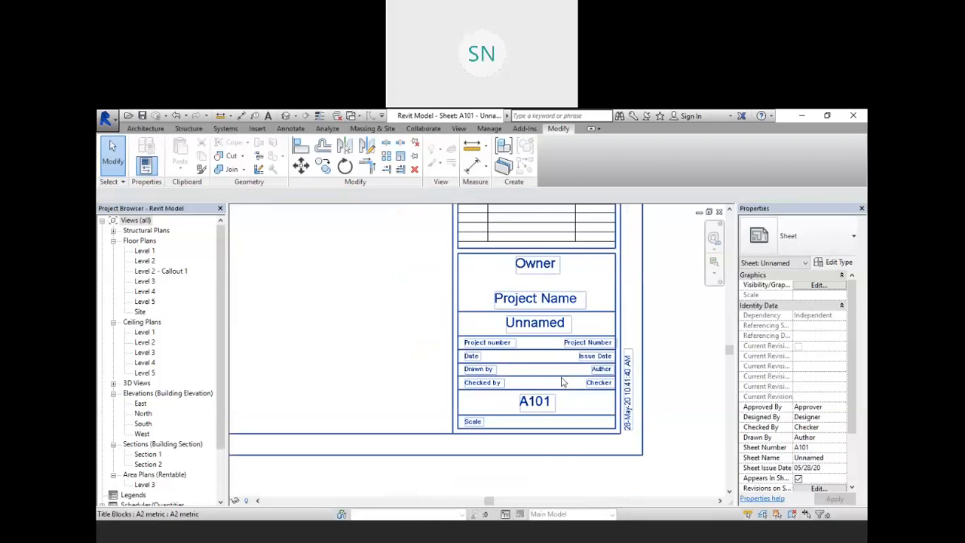
{"action": "scroll", "coordinate": [619, 385], "scroll_direction": "down", "scroll_amount": 3}
{"action": "scroll", "coordinate": [622, 385], "scroll_direction": "down", "scroll_amount": 1}
{"action": "scroll", "coordinate": [649, 317], "scroll_direction": "up", "scroll_amount": 3}
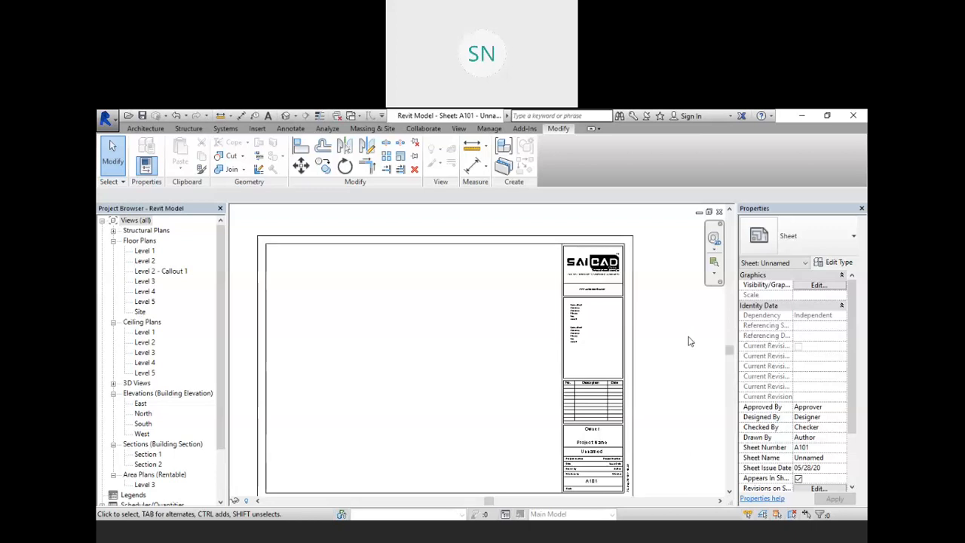
{"action": "scroll", "coordinate": [654, 309], "scroll_direction": "down", "scroll_amount": 2}
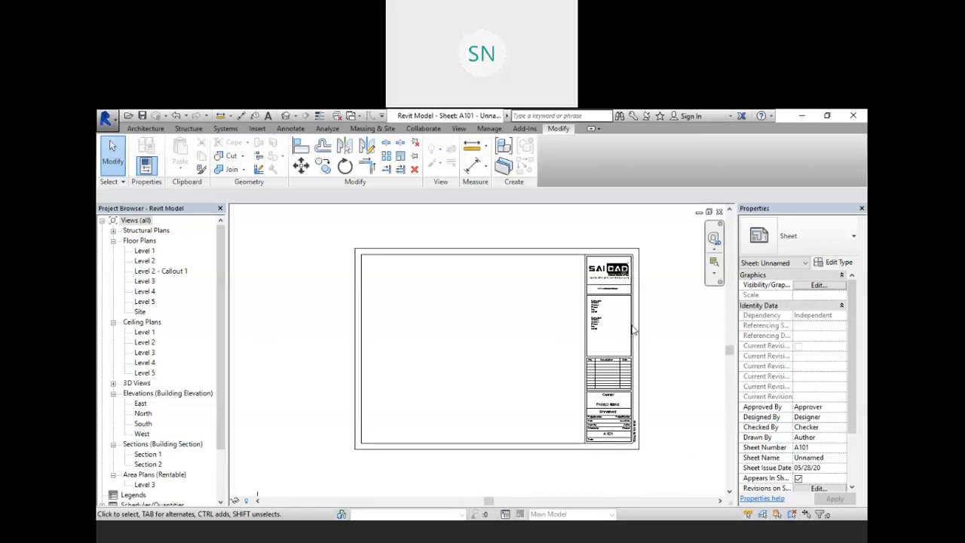
{"action": "scroll", "coordinate": [593, 319], "scroll_direction": "up", "scroll_amount": 3}
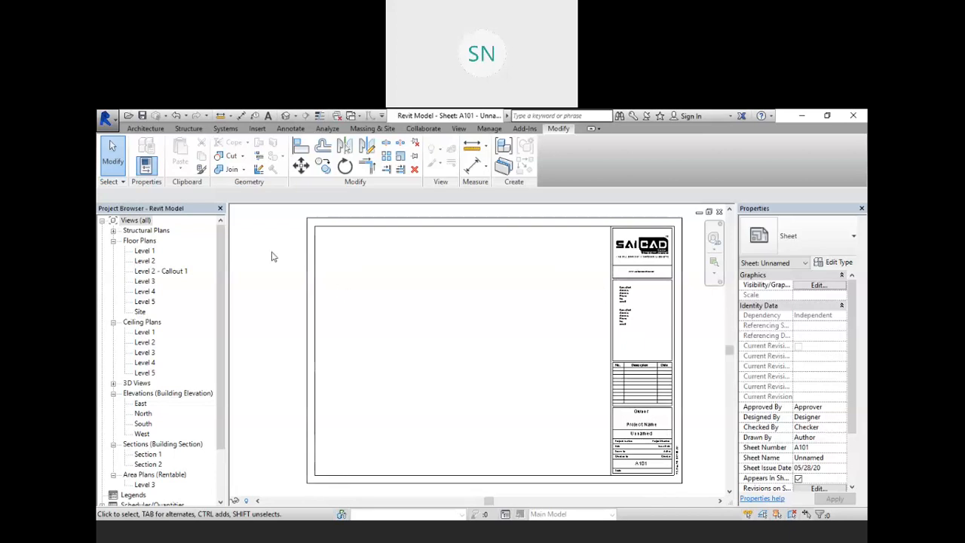
- Add the Floor Plan: Level 2 view to sheet A101, placing it inside the drawing area beside the title block
{"action": "left_click", "coordinate": [458, 129]}
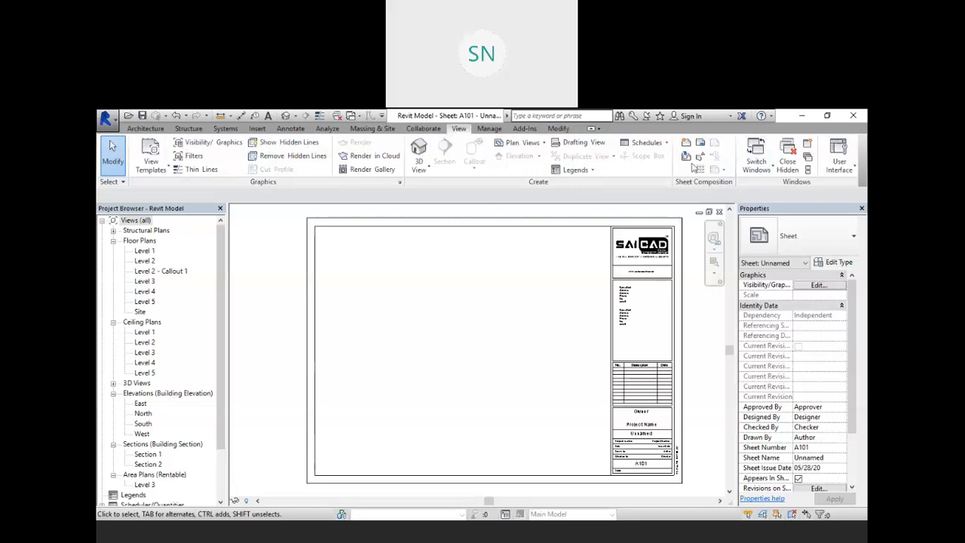
{"action": "left_click", "coordinate": [686, 156]}
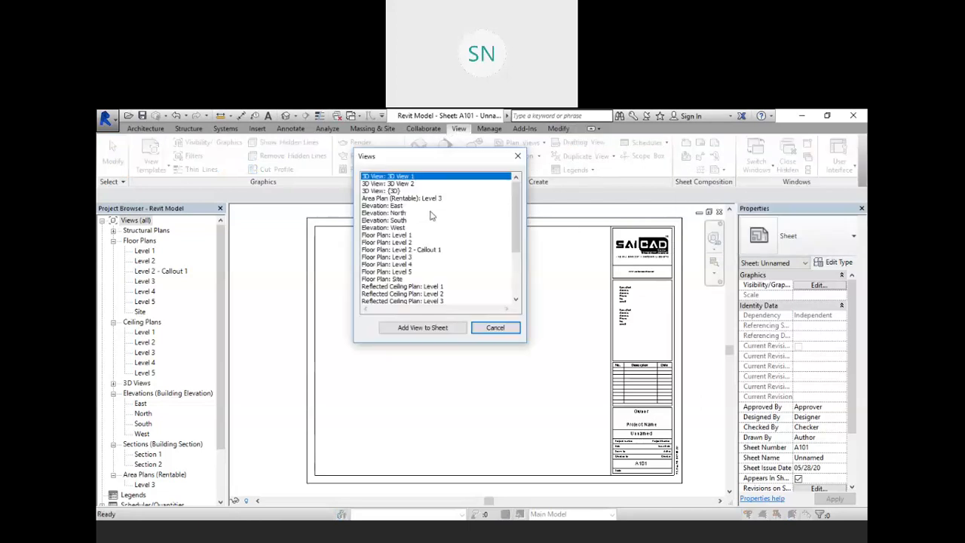
{"action": "left_click_drag", "start_coordinate": [398, 161], "coordinate": [360, 150]}
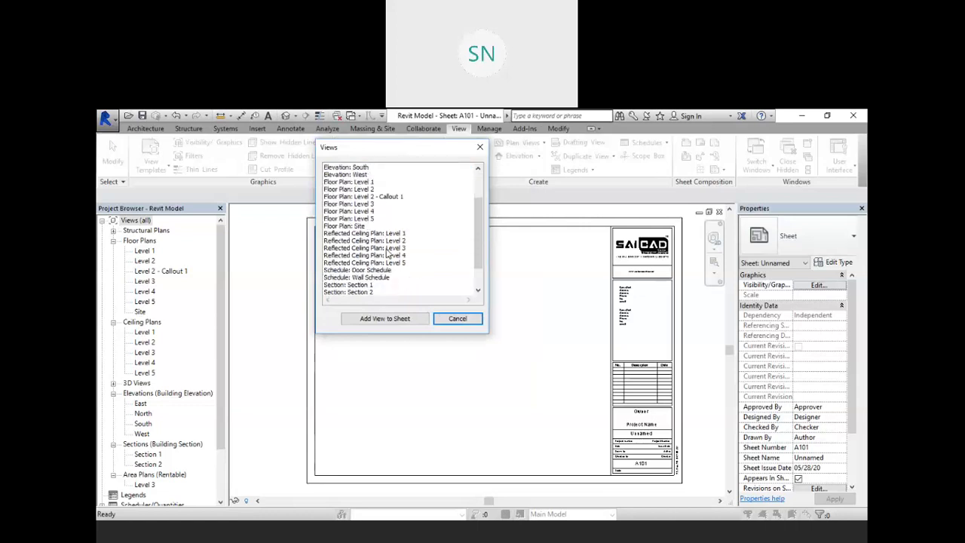
{"action": "scroll", "coordinate": [387, 259], "scroll_direction": "down", "scroll_amount": 4}
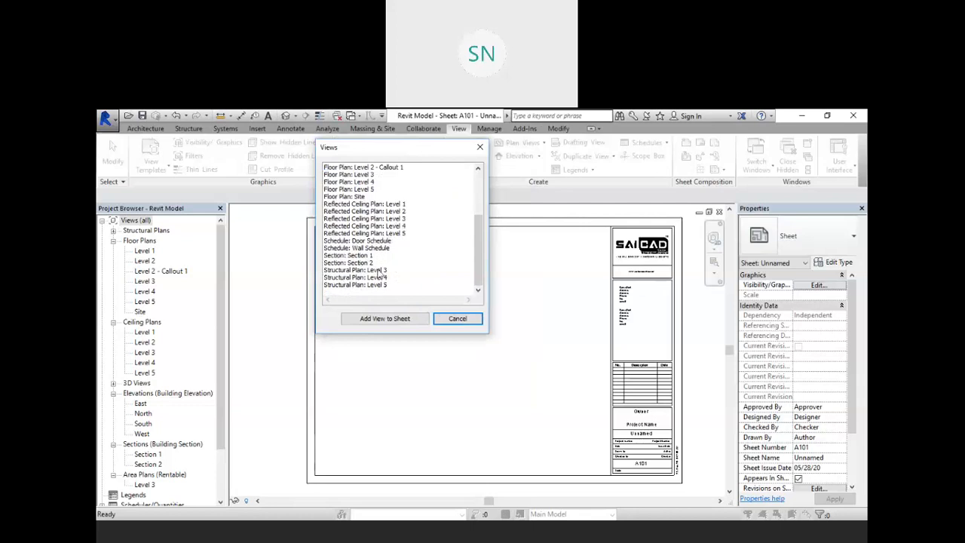
{"action": "scroll", "coordinate": [386, 279], "scroll_direction": "up", "scroll_amount": 4}
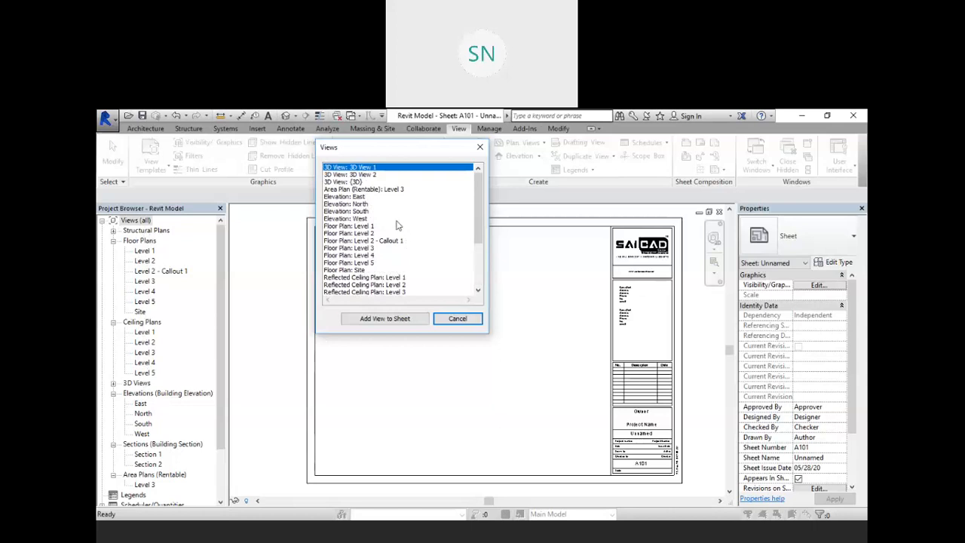
{"action": "left_click", "coordinate": [351, 234]}
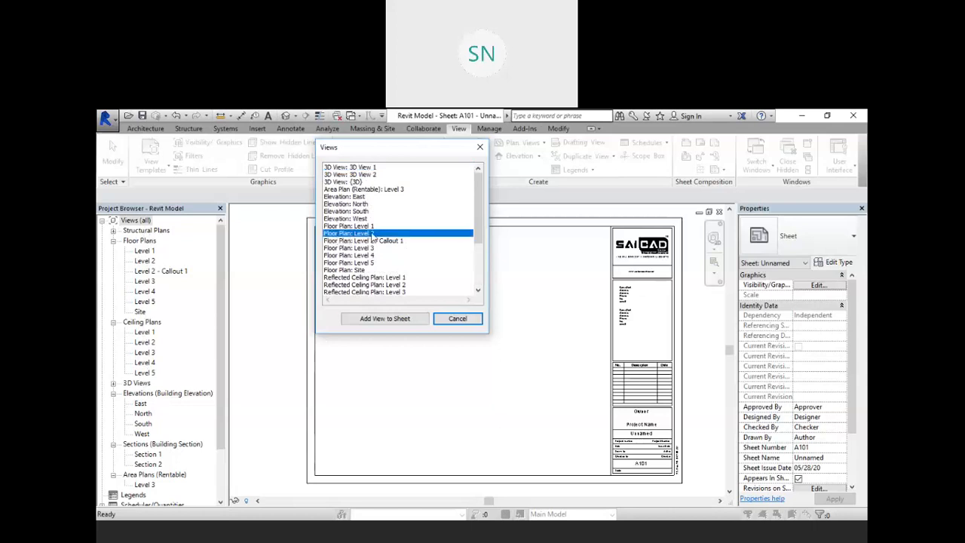
{"action": "left_click", "coordinate": [385, 318]}
{"action": "scroll", "coordinate": [407, 324], "scroll_direction": "down", "scroll_amount": 3}
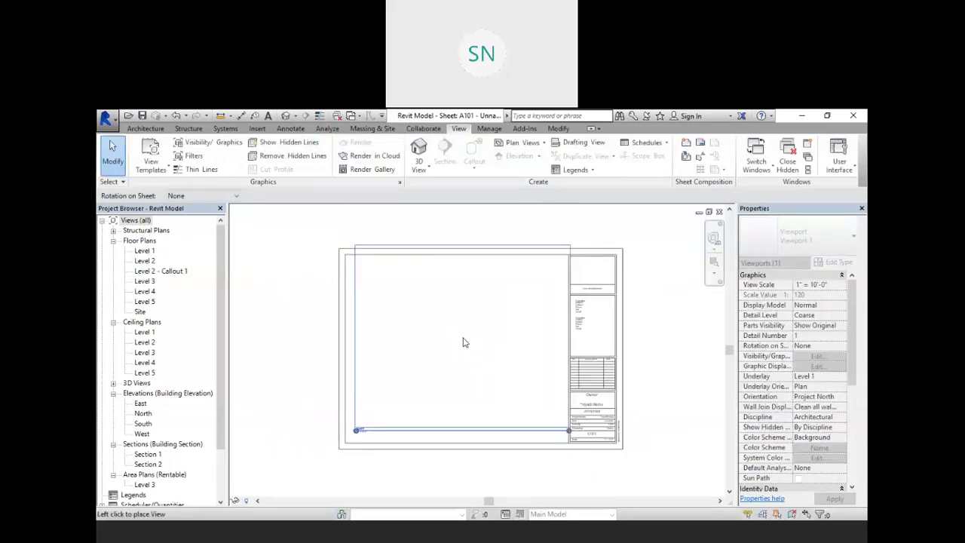
{"action": "left_click", "coordinate": [458, 348]}
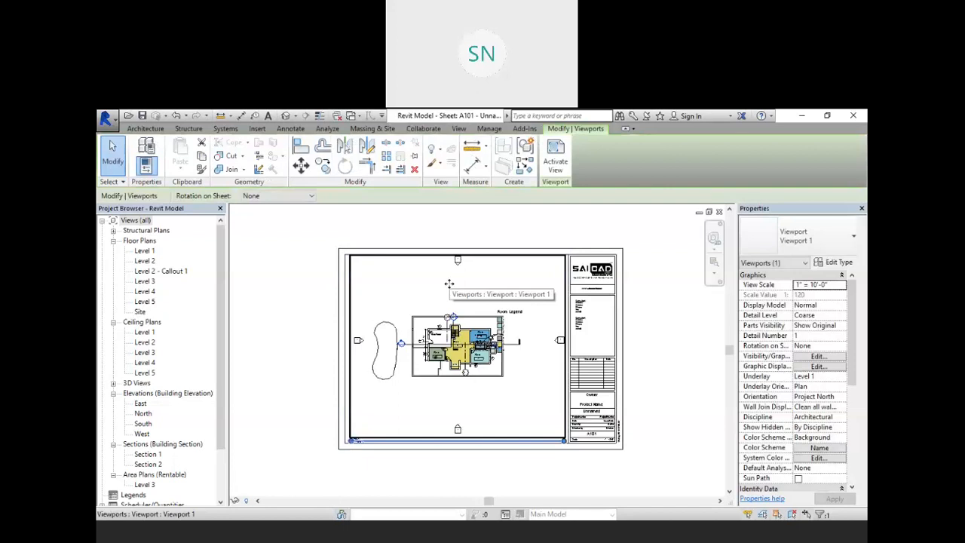
- Open the Level 2 floor plan view
{"action": "left_click", "coordinate": [143, 262]}
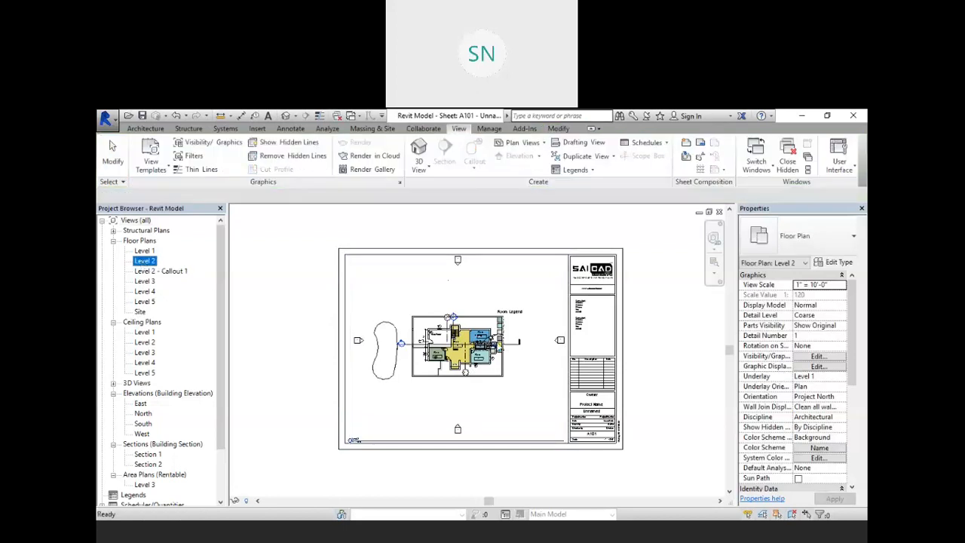
{"action": "double_click", "coordinate": [143, 261]}
{"action": "scroll", "coordinate": [392, 288], "scroll_direction": "down", "scroll_amount": 4}
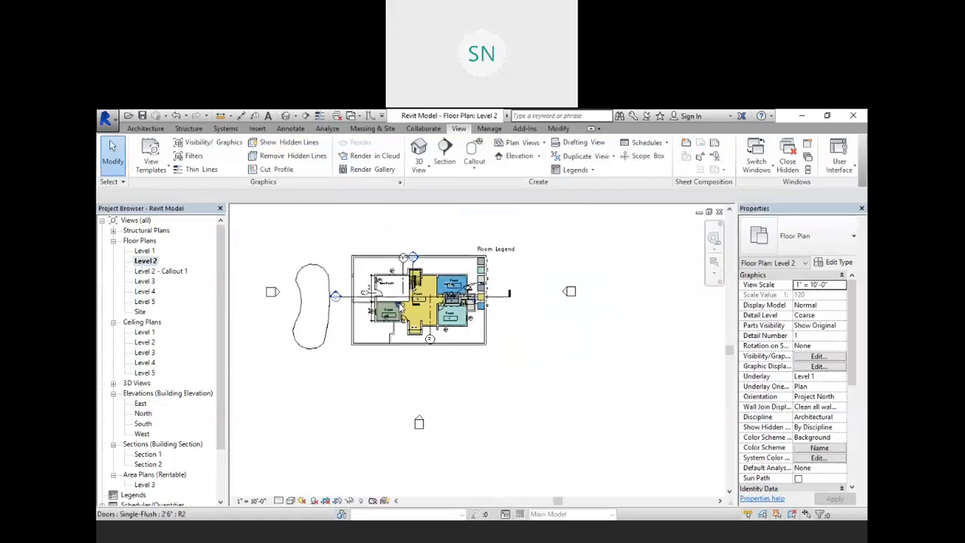
{"action": "scroll", "coordinate": [392, 286], "scroll_direction": "up", "scroll_amount": 2}
{"action": "scroll", "coordinate": [580, 315], "scroll_direction": "down", "scroll_amount": 2}
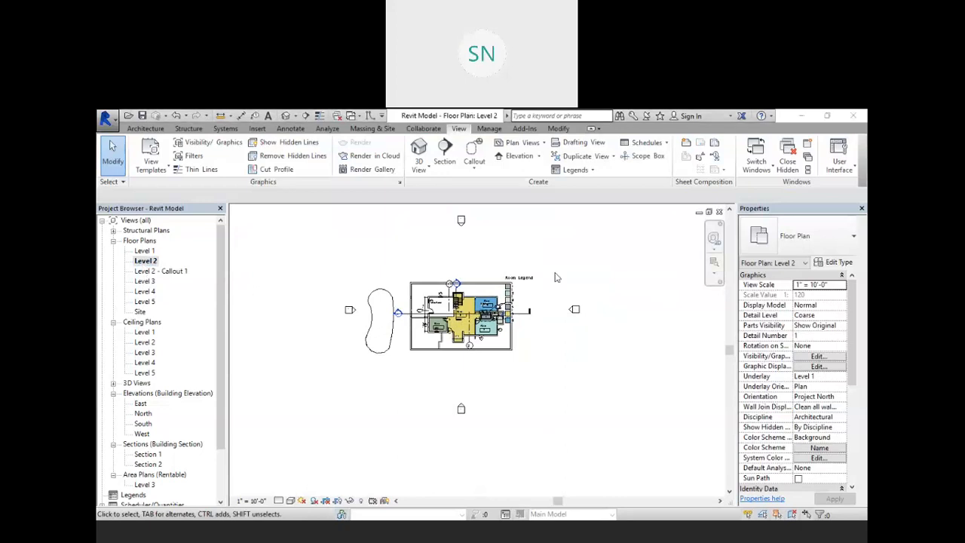
- Set the view depth level in the Level 2 plan's view range to Unlimited
{"action": "left_click", "coordinate": [151, 261]}
{"action": "scroll", "coordinate": [845, 354], "scroll_direction": "down", "scroll_amount": 7}
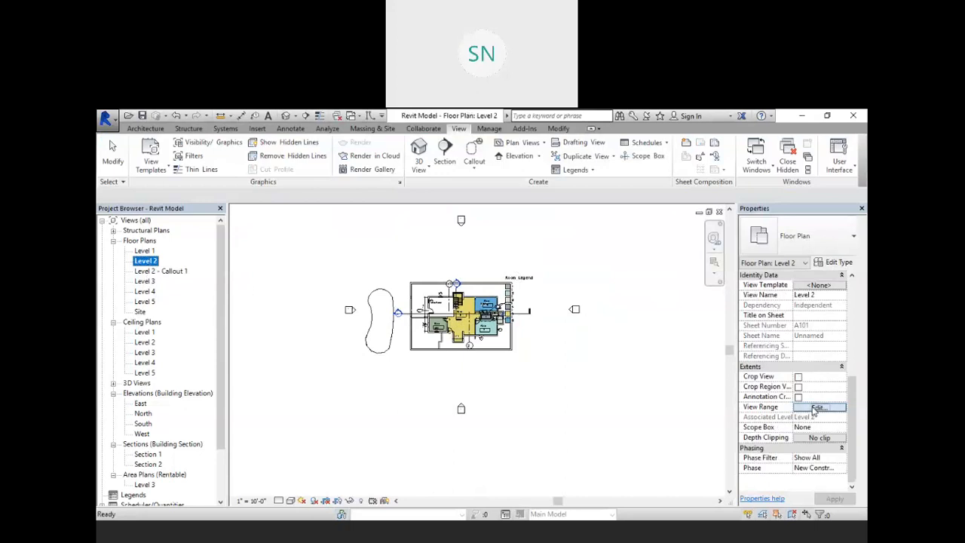
{"action": "left_click", "coordinate": [814, 408]}
{"action": "left_click", "coordinate": [381, 300]}
{"action": "left_click", "coordinate": [381, 323]}
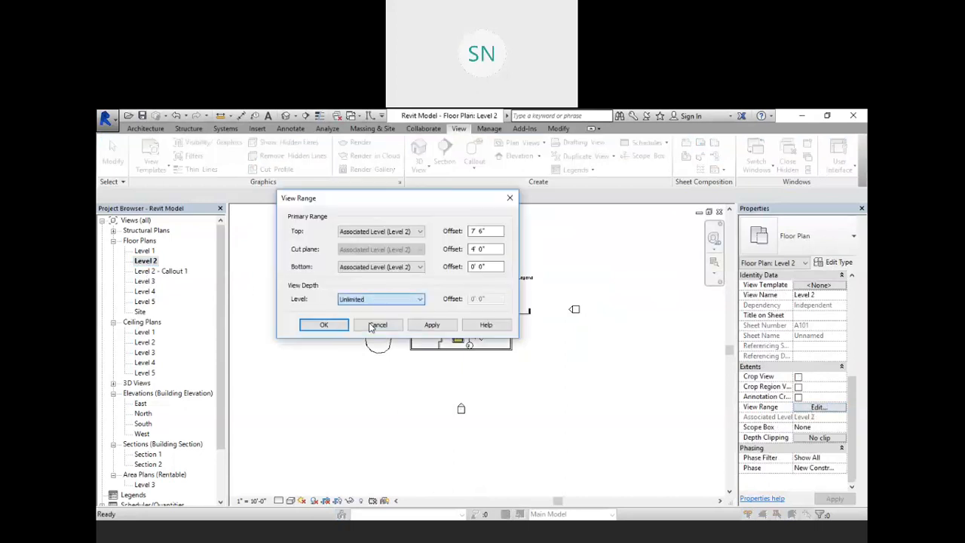
{"action": "left_click", "coordinate": [431, 325]}
{"action": "left_click", "coordinate": [325, 324]}
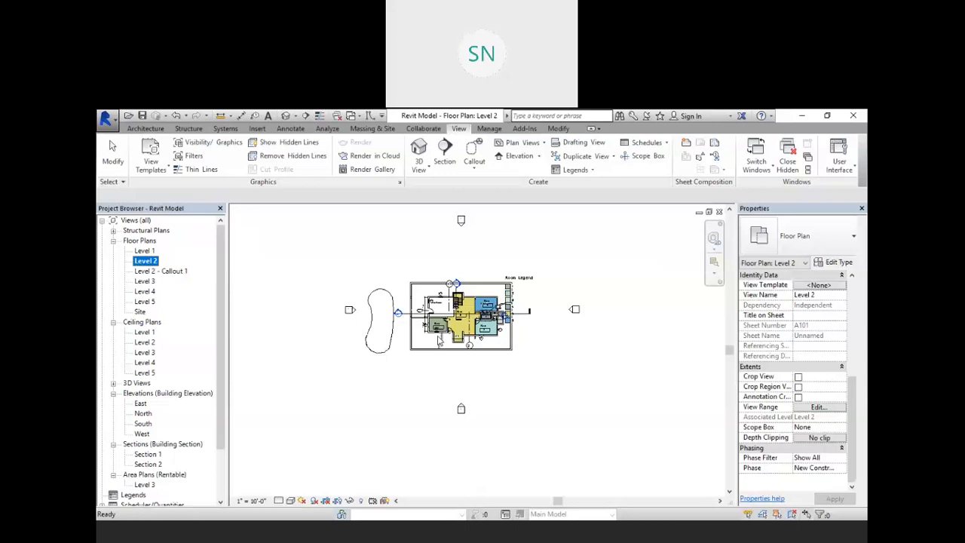
- Change the visual style of the Level 2 floor plan to Realistic
{"action": "scroll", "coordinate": [439, 336], "scroll_direction": "down", "scroll_amount": 2}
{"action": "scroll", "coordinate": [499, 310], "scroll_direction": "up", "scroll_amount": 1}
{"action": "left_click", "coordinate": [288, 515]}
{"action": "left_click", "coordinate": [289, 502]}
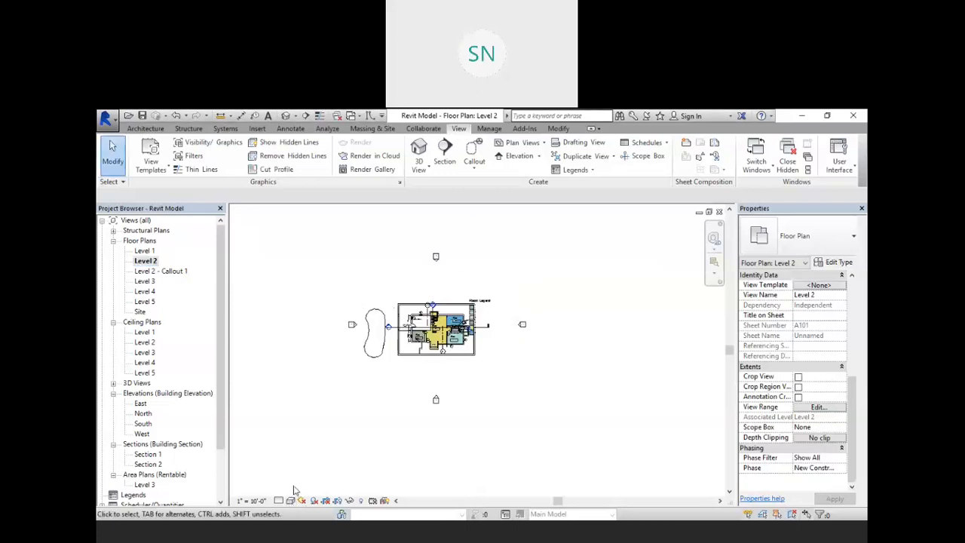
{"action": "left_click", "coordinate": [290, 502]}
{"action": "left_click", "coordinate": [309, 477]}
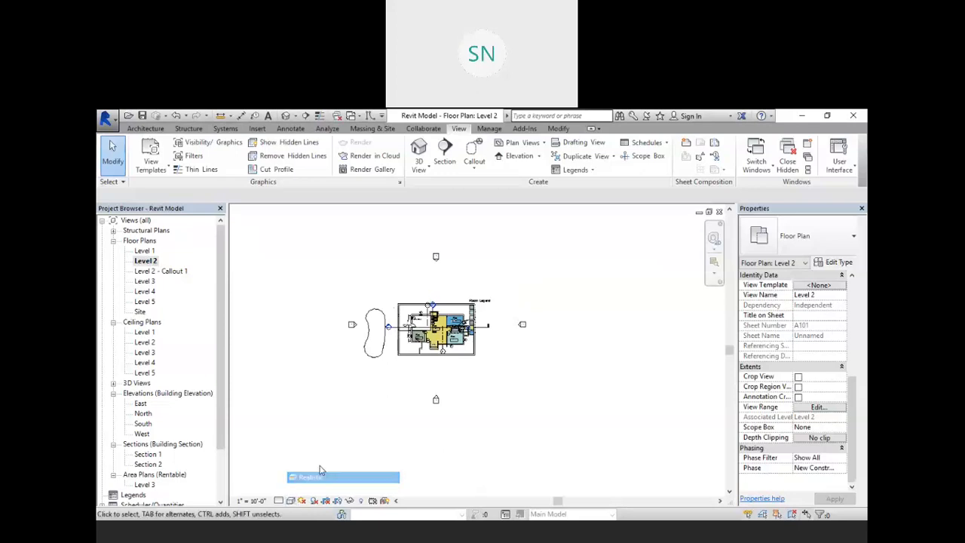
{"action": "scroll", "coordinate": [442, 322], "scroll_direction": "up", "scroll_amount": 3}
{"action": "scroll", "coordinate": [442, 323], "scroll_direction": "down", "scroll_amount": 3}
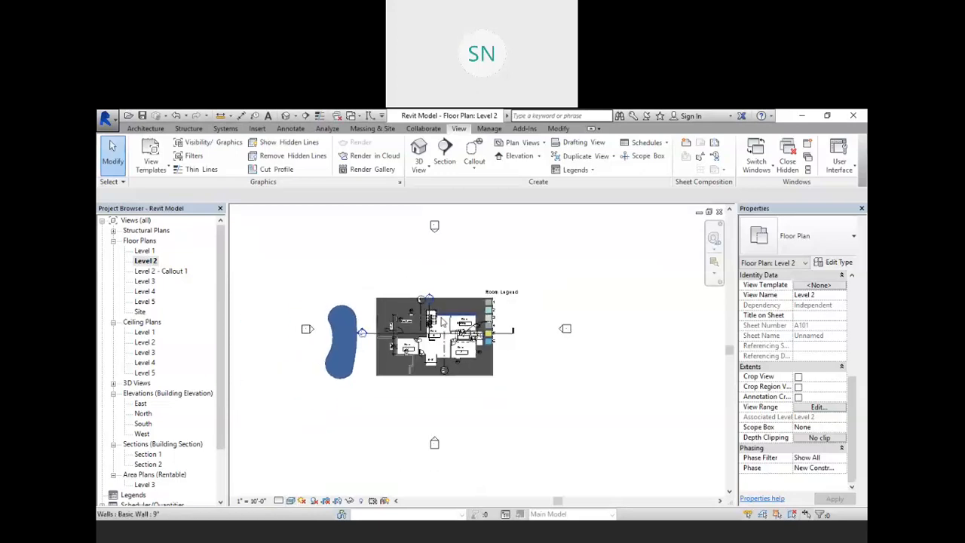
- Recheck the Level 2 plan's view range settings and inspect the rooms in the plan
{"action": "left_click", "coordinate": [819, 407]}
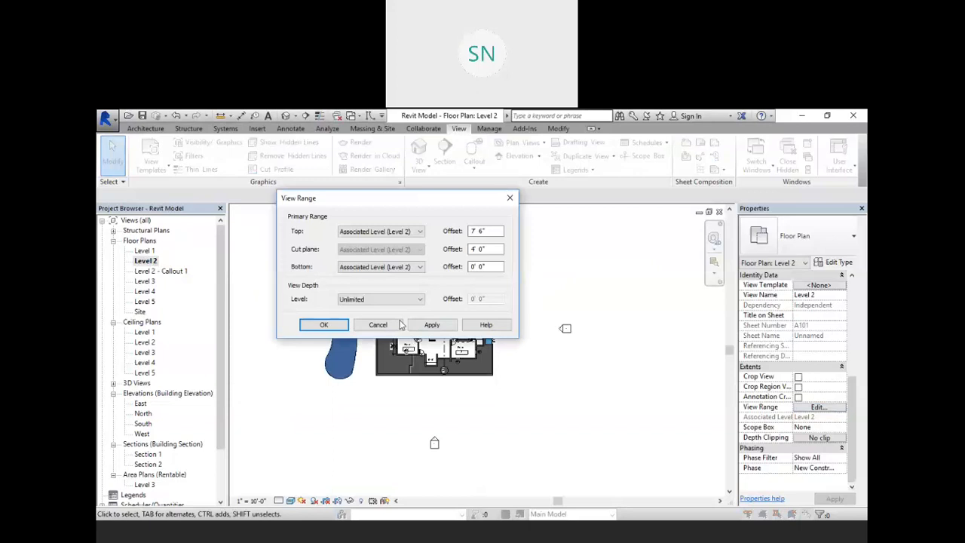
{"action": "left_click", "coordinate": [324, 325]}
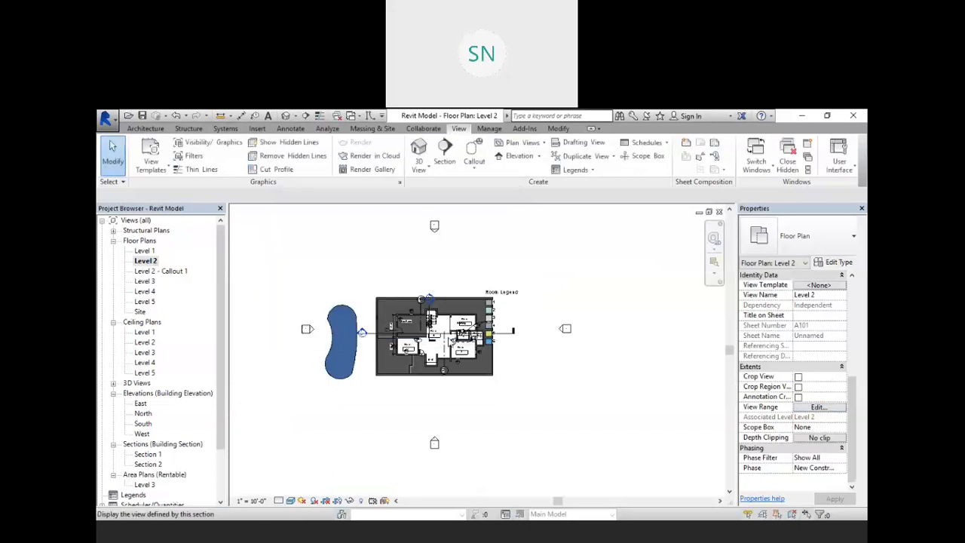
{"action": "scroll", "coordinate": [445, 331], "scroll_direction": "up", "scroll_amount": 5}
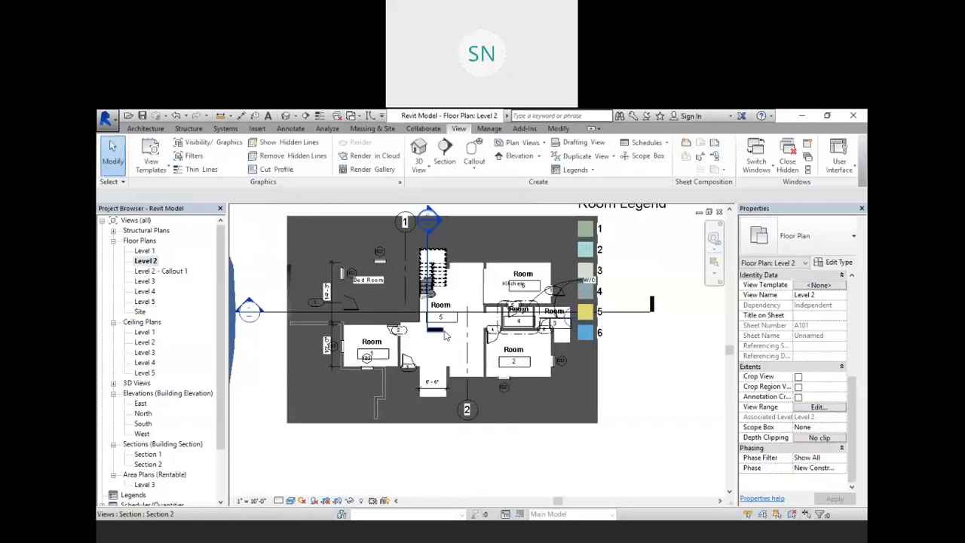
{"action": "scroll", "coordinate": [465, 291], "scroll_direction": "down", "scroll_amount": 3}
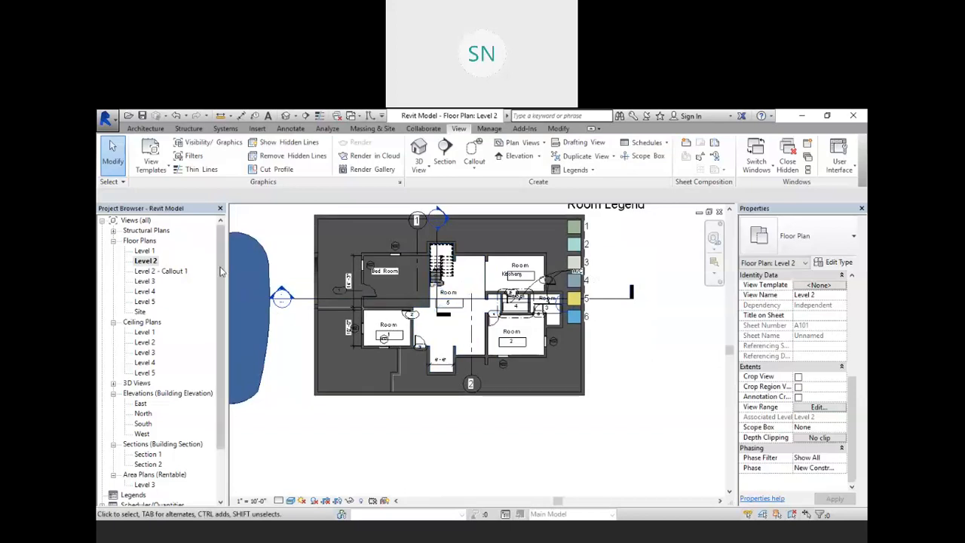
- Return to sheet A101 - Unnamed and examine the placed Level 2 viewport and its title block
{"action": "scroll", "coordinate": [212, 353], "scroll_direction": "down", "scroll_amount": 2}
{"action": "left_click", "coordinate": [113, 465]}
{"action": "double_click", "coordinate": [150, 463]}
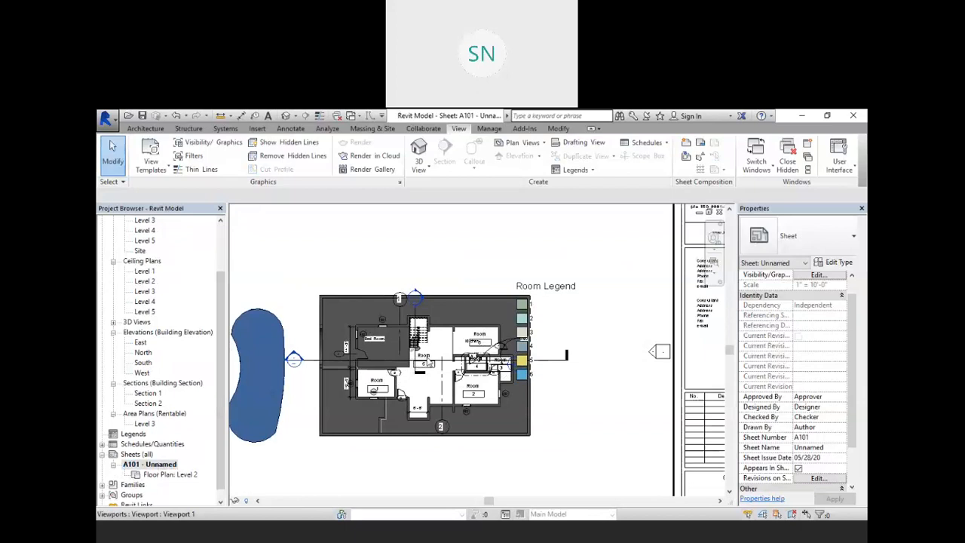
{"action": "scroll", "coordinate": [456, 315], "scroll_direction": "down", "scroll_amount": 2}
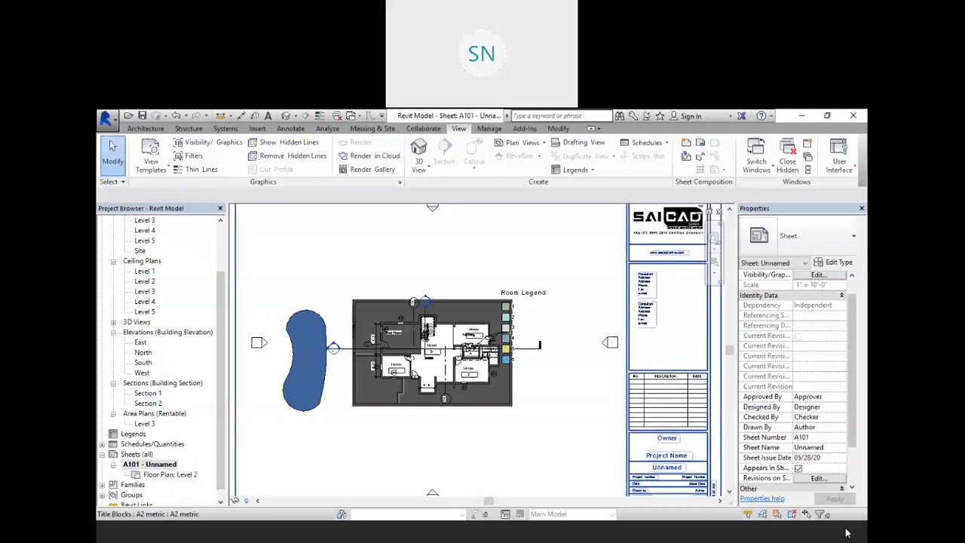
{"action": "scroll", "coordinate": [383, 337], "scroll_direction": "up", "scroll_amount": 4}
{"action": "scroll", "coordinate": [396, 330], "scroll_direction": "down", "scroll_amount": 4}
{"action": "scroll", "coordinate": [398, 328], "scroll_direction": "down", "scroll_amount": 3}
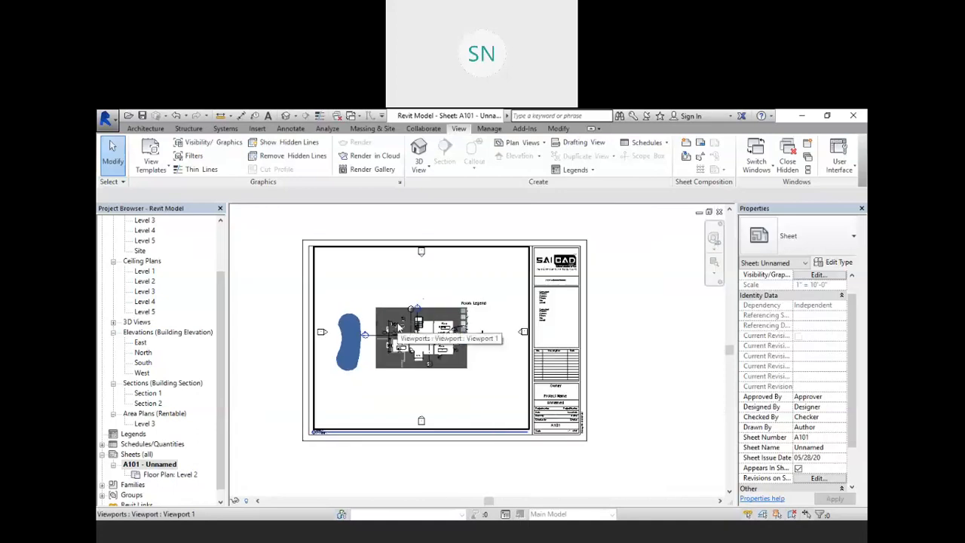
- Examine the Bed Room label, dimensions and room tags in the Level 2 viewport on the sheet
{"action": "scroll", "coordinate": [396, 347], "scroll_direction": "up", "scroll_amount": 2}
{"action": "scroll", "coordinate": [396, 333], "scroll_direction": "up", "scroll_amount": 5}
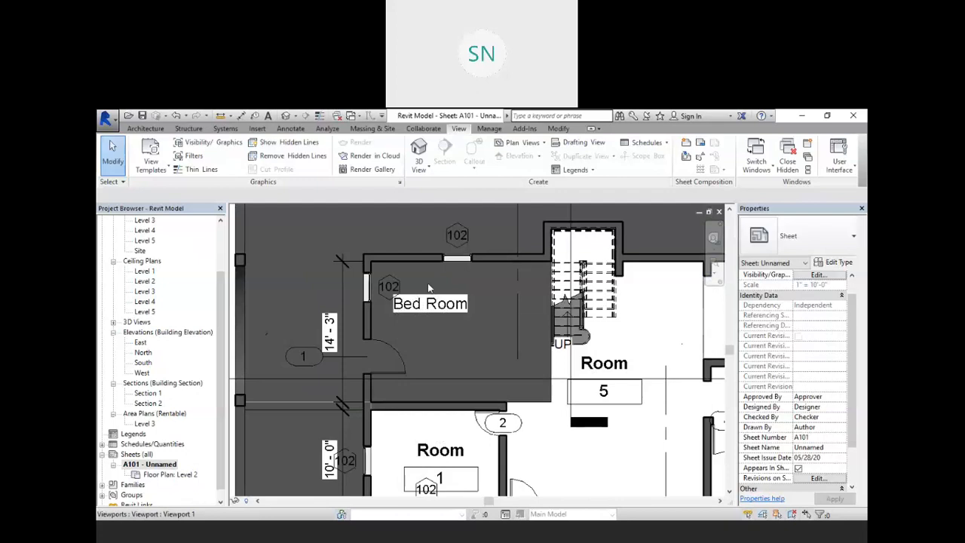
{"action": "scroll", "coordinate": [427, 311], "scroll_direction": "up", "scroll_amount": 2}
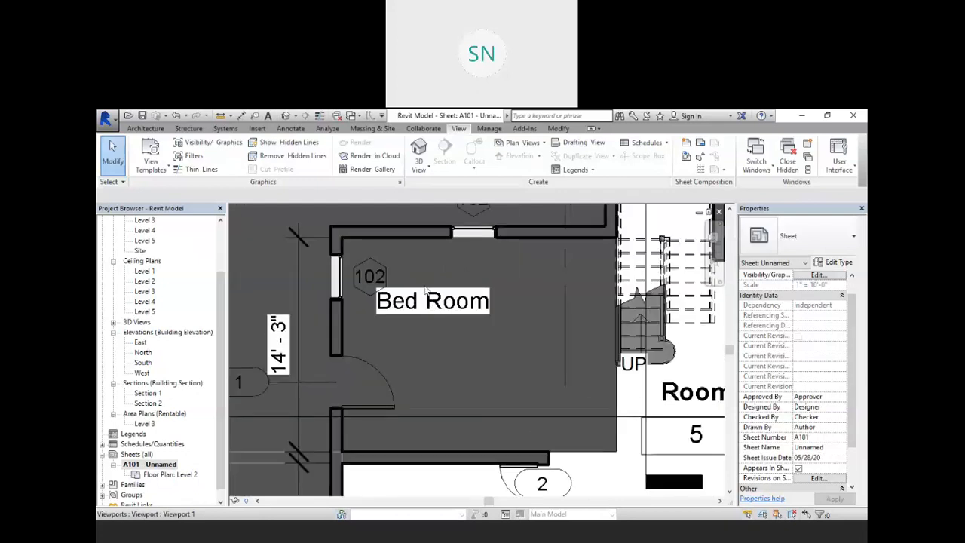
{"action": "scroll", "coordinate": [426, 295], "scroll_direction": "down", "scroll_amount": 6}
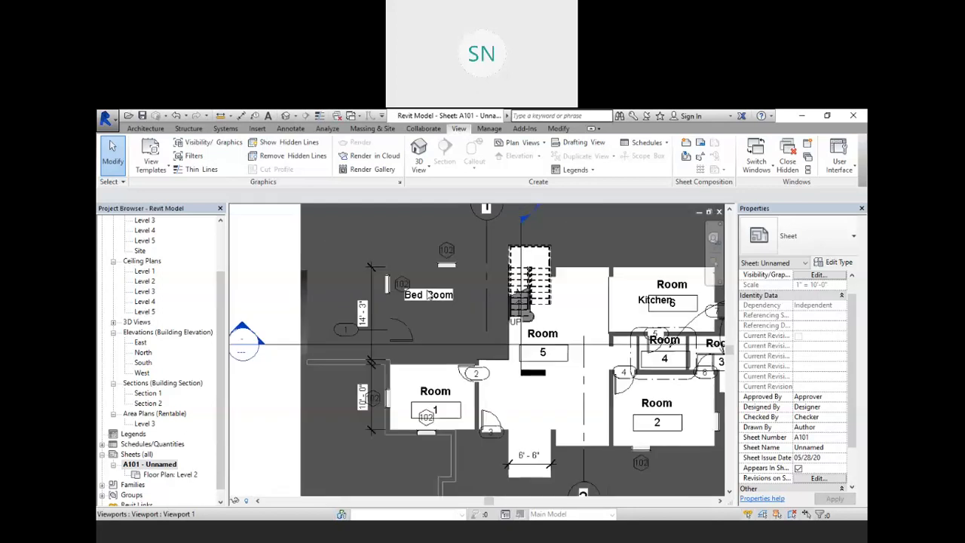
{"action": "scroll", "coordinate": [427, 296], "scroll_direction": "down", "scroll_amount": 2}
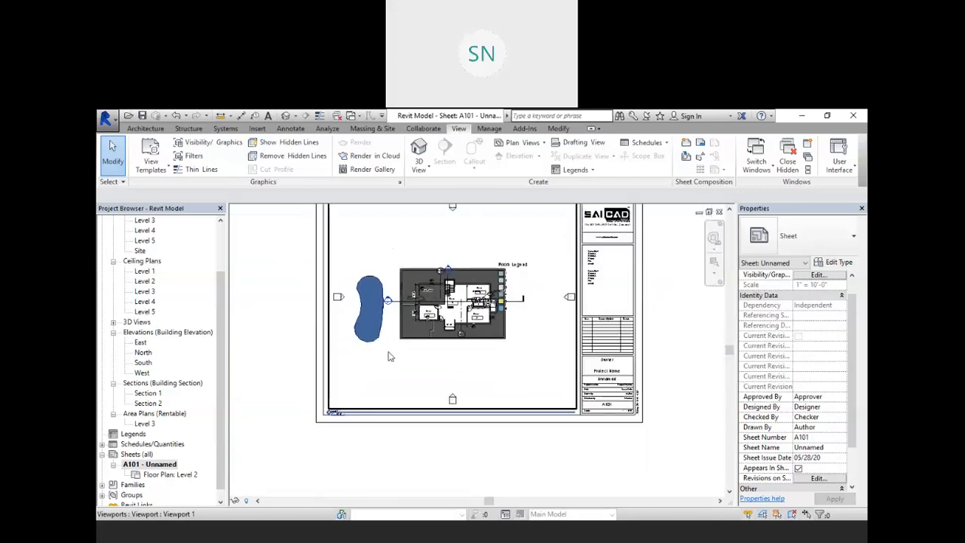
{"action": "scroll", "coordinate": [476, 340], "scroll_direction": "down", "scroll_amount": 2}
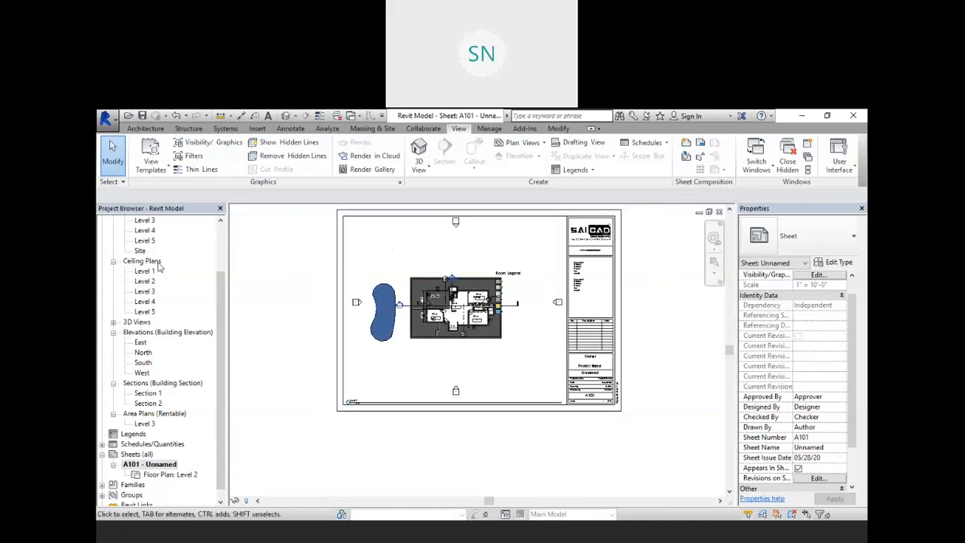
- Open the Level 2 floor plan and set the project's length units to Millimeters
{"action": "scroll", "coordinate": [164, 287], "scroll_direction": "up", "scroll_amount": 2}
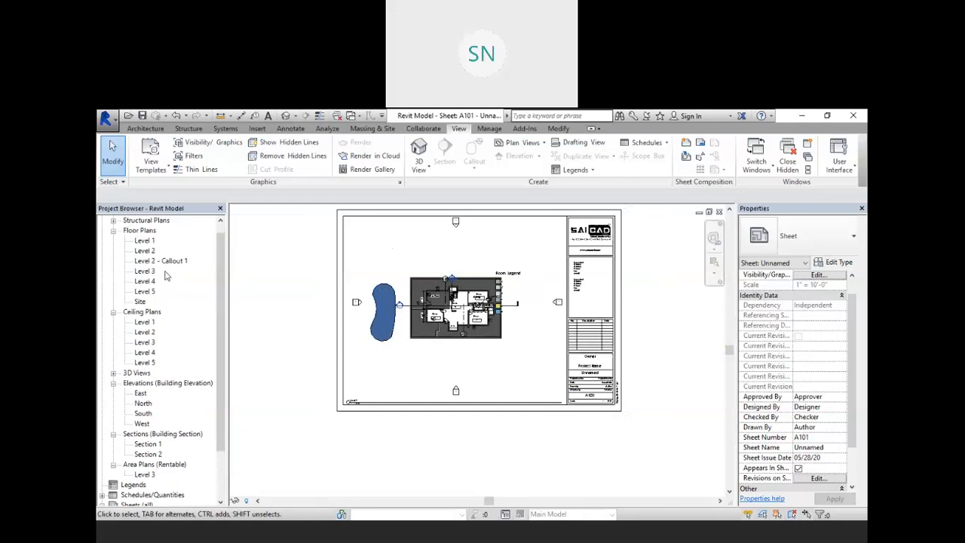
{"action": "double_click", "coordinate": [144, 250]}
{"action": "scroll", "coordinate": [313, 300], "scroll_direction": "down", "scroll_amount": 2}
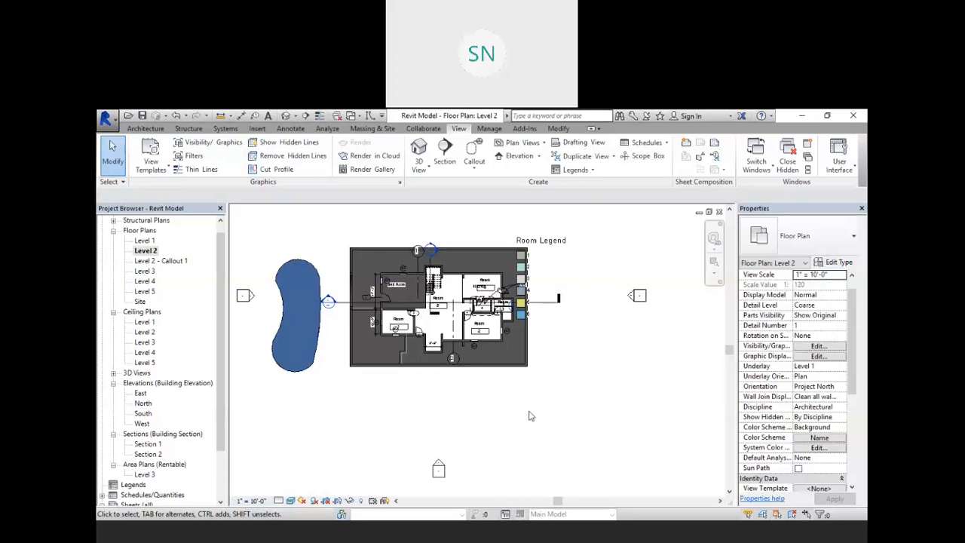
{"action": "key", "text": "u"}
{"action": "key", "text": "n"}
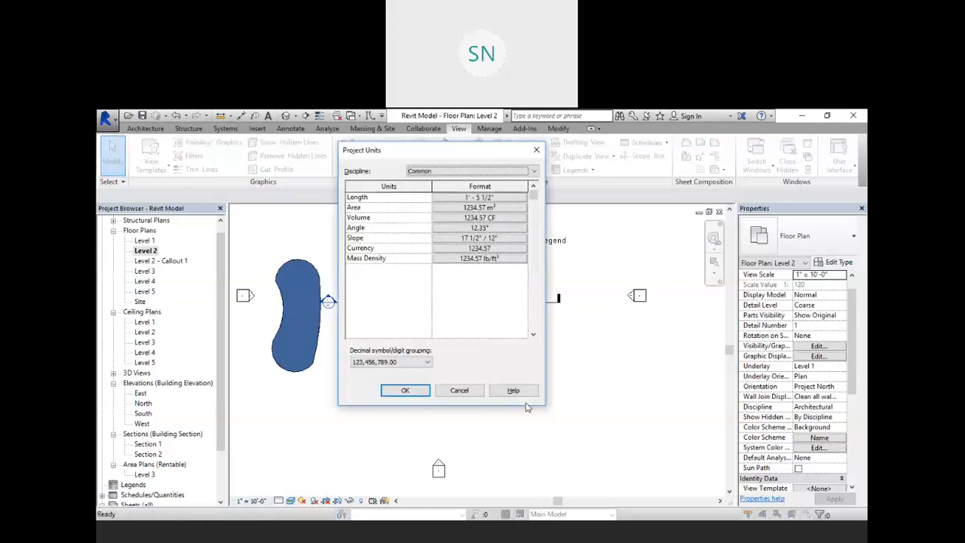
{"action": "left_click", "coordinate": [490, 198]}
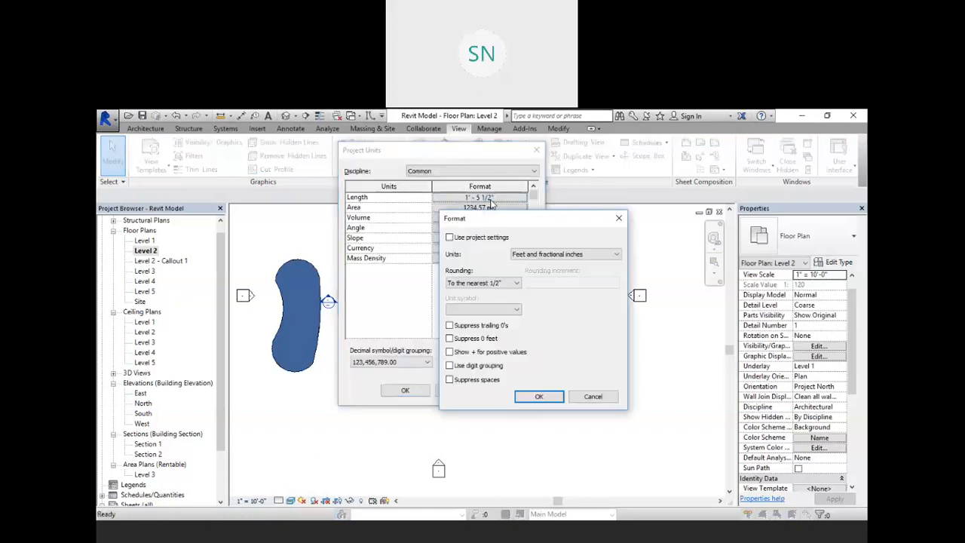
{"action": "left_click", "coordinate": [547, 256]}
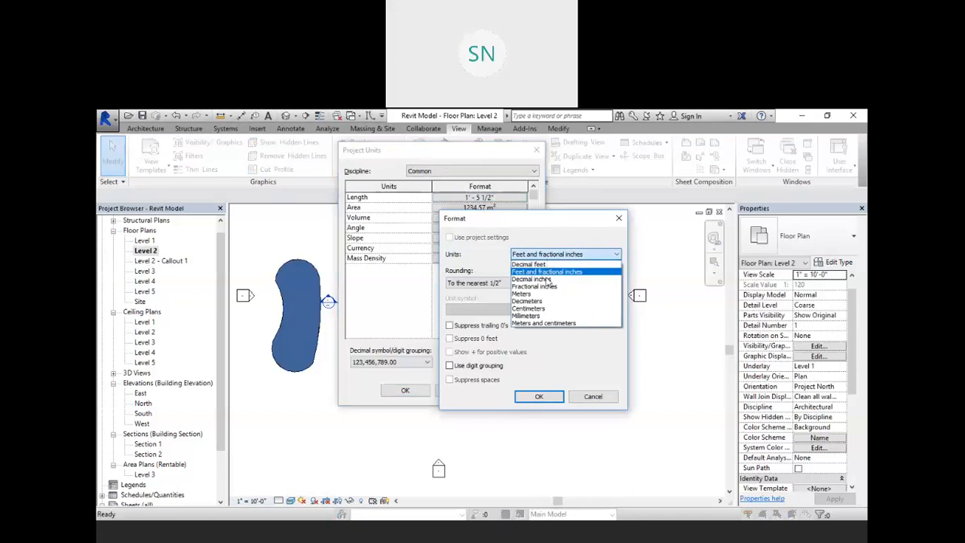
{"action": "left_click", "coordinate": [537, 315]}
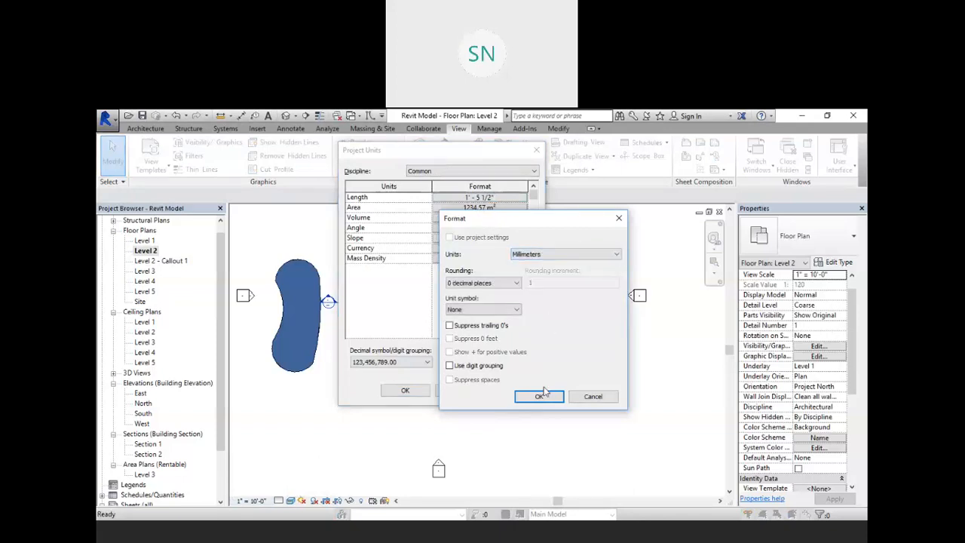
{"action": "left_click", "coordinate": [539, 397]}
{"action": "left_click", "coordinate": [406, 390]}
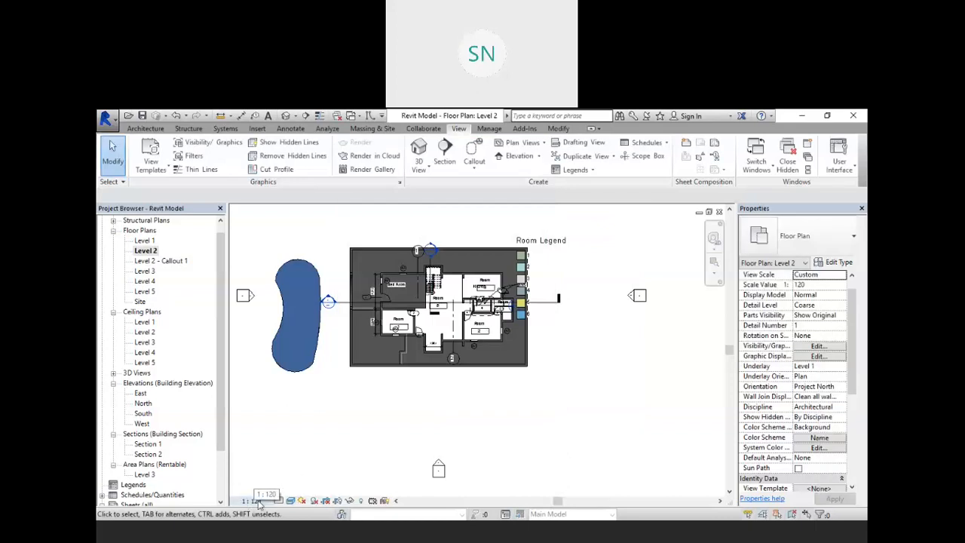
- Set the Level 2 floor plan's view scale to 1 : 100
{"action": "left_click", "coordinate": [254, 501]}
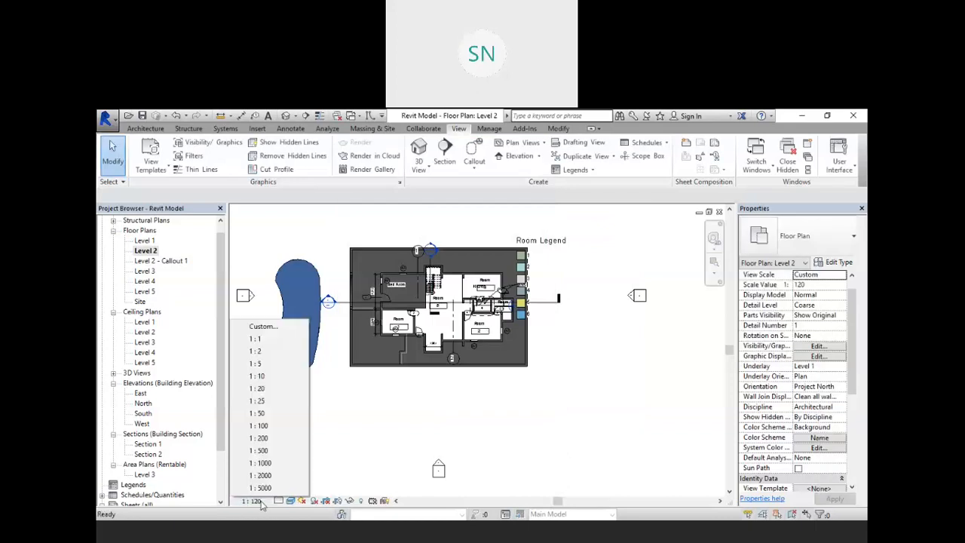
{"action": "left_click", "coordinate": [270, 426]}
{"action": "scroll", "coordinate": [419, 277], "scroll_direction": "up", "scroll_amount": 4}
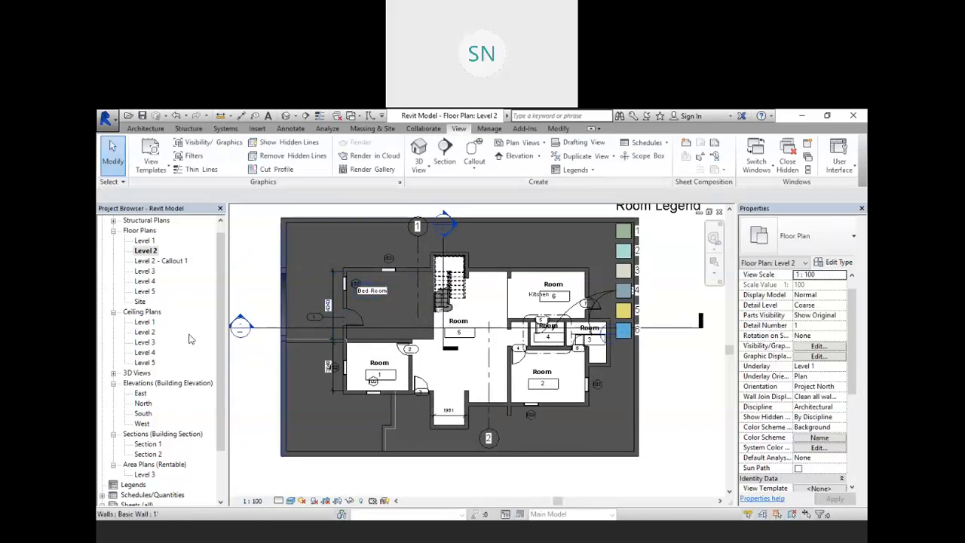
- Return to sheet A101 - Unnamed and check the Level 2 viewport's size, dimensions and Bed Room label at the 1 : 100 scale
{"action": "scroll", "coordinate": [202, 362], "scroll_direction": "down", "scroll_amount": 3}
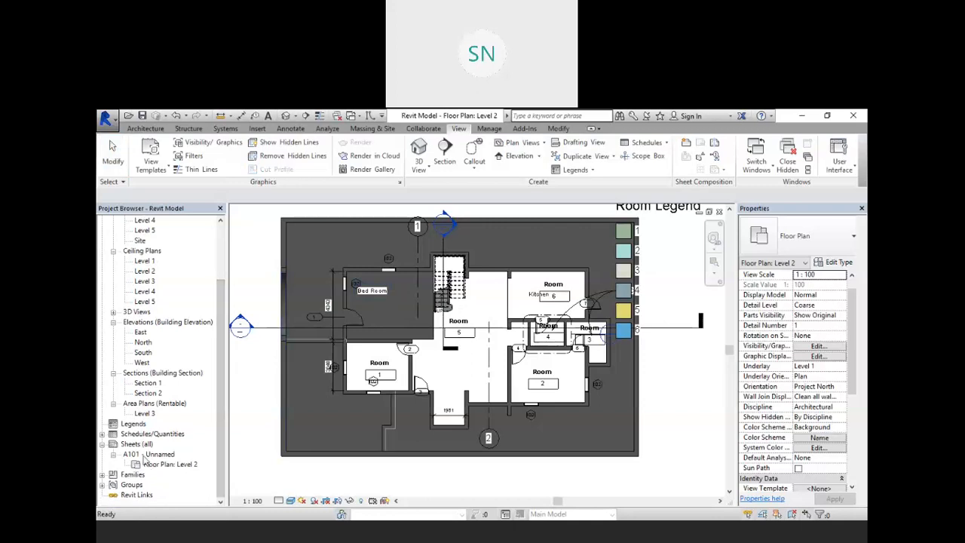
{"action": "double_click", "coordinate": [149, 454]}
{"action": "scroll", "coordinate": [380, 322], "scroll_direction": "up", "scroll_amount": 5}
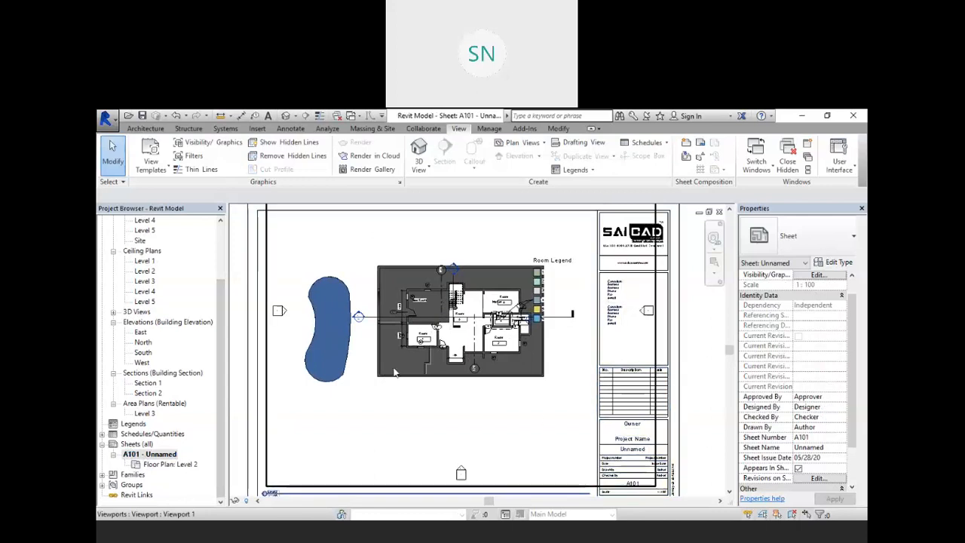
{"action": "scroll", "coordinate": [413, 355], "scroll_direction": "up", "scroll_amount": 6}
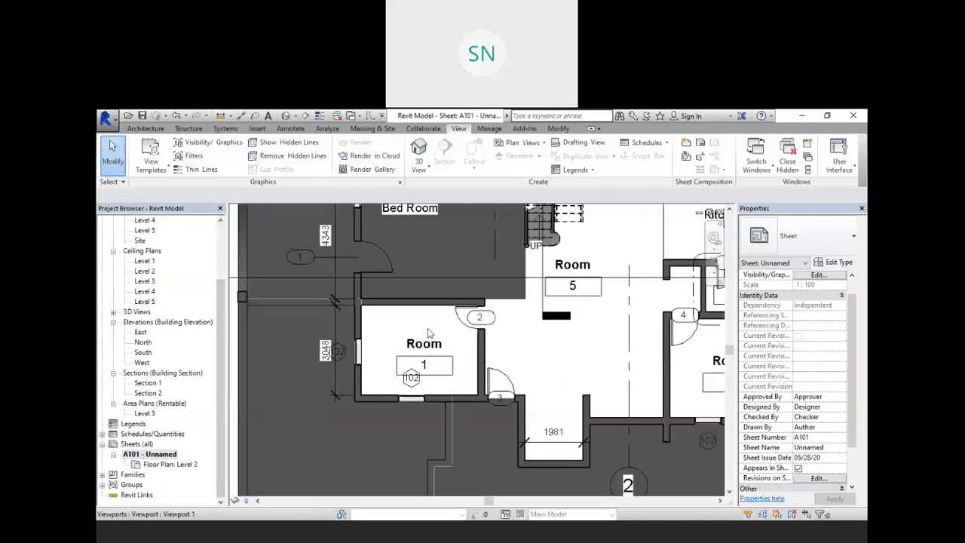
{"action": "scroll", "coordinate": [414, 225], "scroll_direction": "up", "scroll_amount": 2}
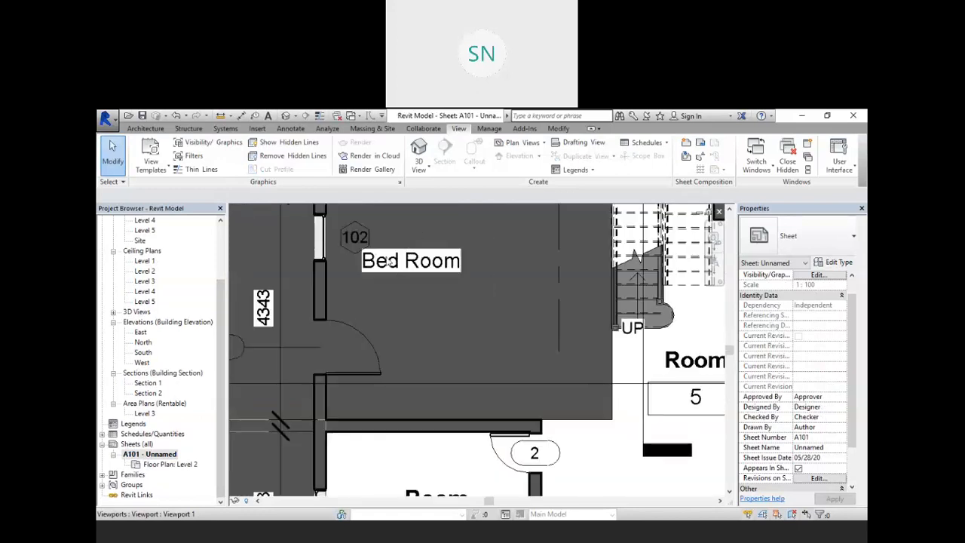
{"action": "scroll", "coordinate": [392, 266], "scroll_direction": "down", "scroll_amount": 8}
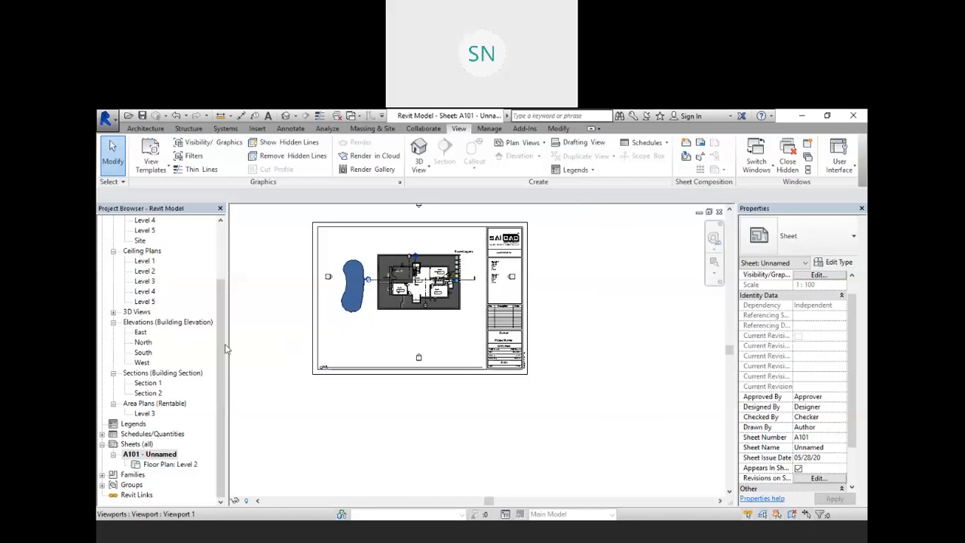
- Reopen the Level 2 floor plan and set its view scale to 1 : 50
{"action": "left_click_drag", "start_coordinate": [222, 341], "coordinate": [221, 276]}
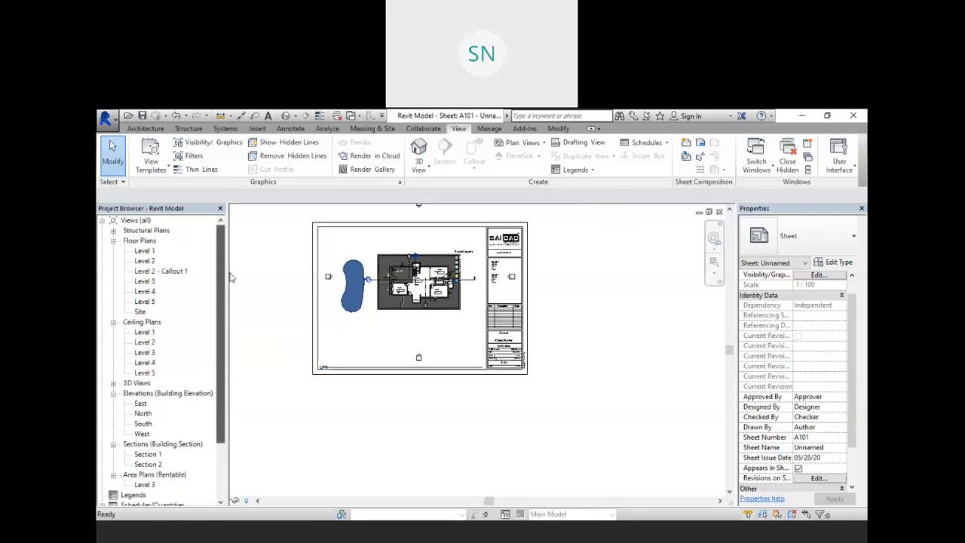
{"action": "double_click", "coordinate": [145, 261]}
{"action": "left_click", "coordinate": [253, 500]}
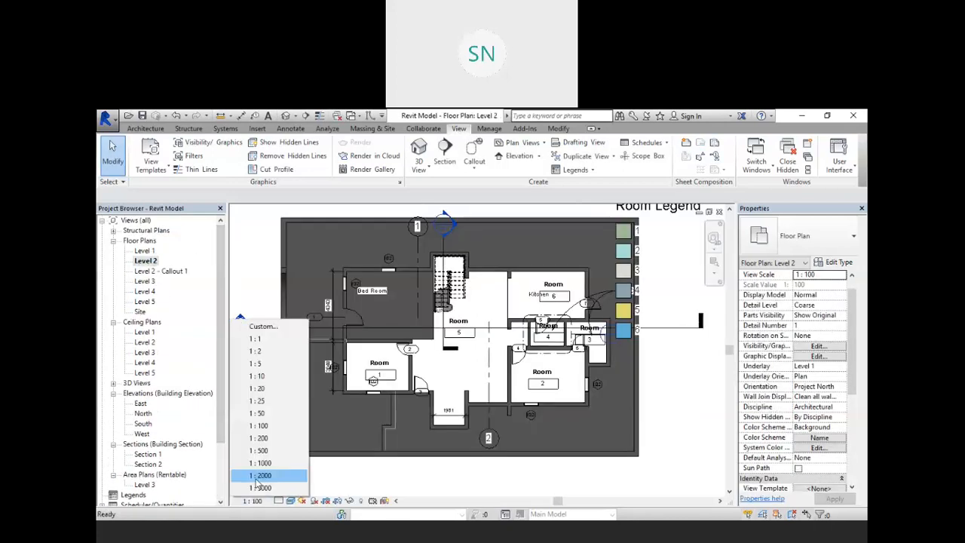
{"action": "left_click", "coordinate": [266, 413]}
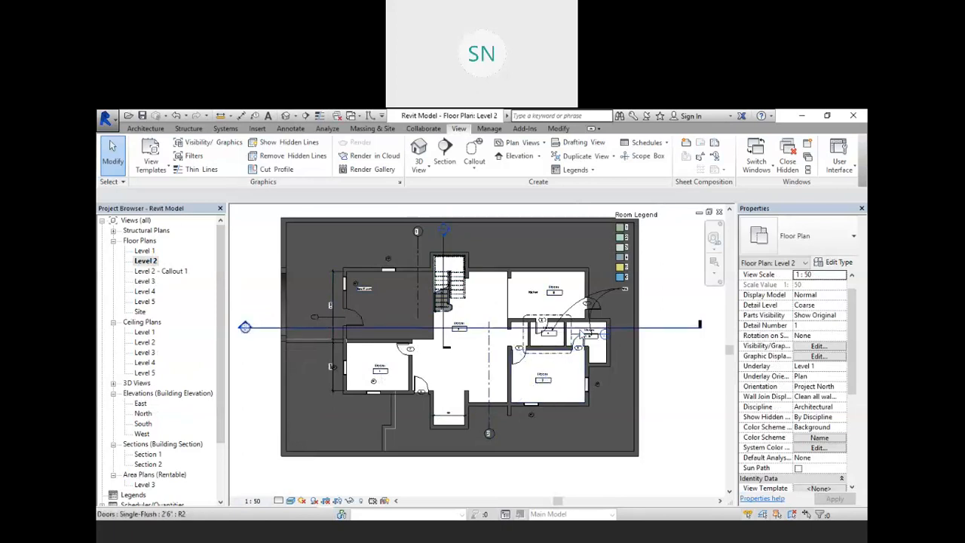
- Open sheet A101 - Unnamed and compare the 1 : 50 Level 2 viewport's size with the title block
{"action": "scroll", "coordinate": [162, 423], "scroll_direction": "down", "scroll_amount": 3}
{"action": "double_click", "coordinate": [155, 454]}
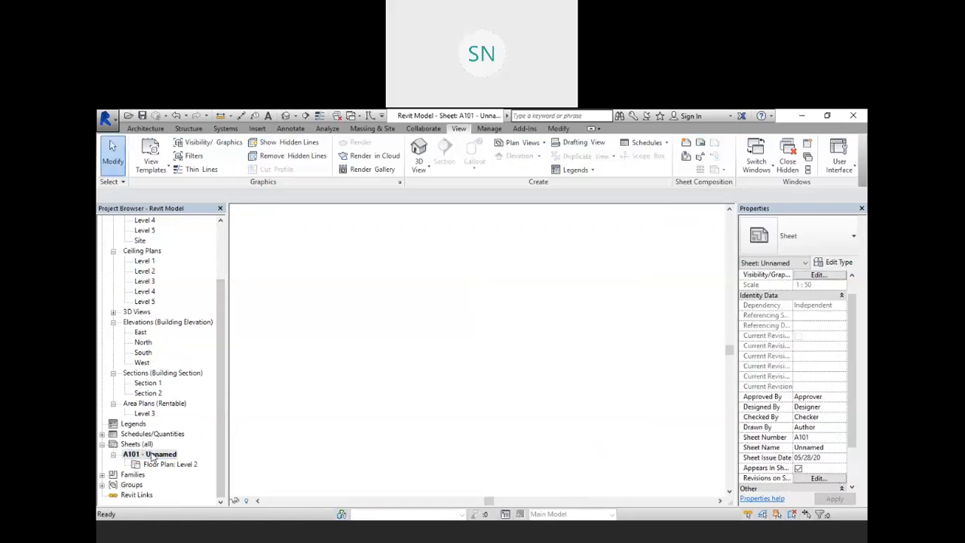
{"action": "scroll", "coordinate": [339, 351], "scroll_direction": "down", "scroll_amount": 2}
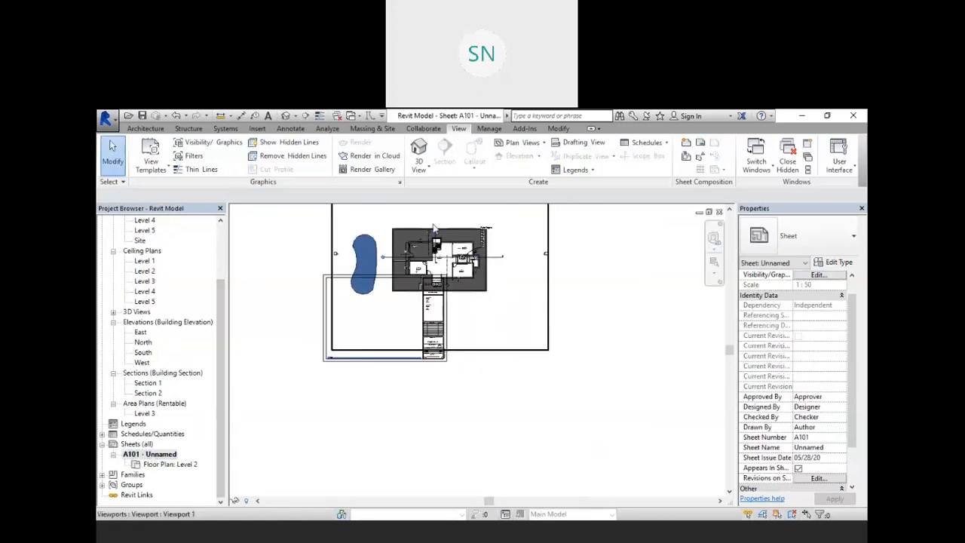
{"action": "scroll", "coordinate": [433, 230], "scroll_direction": "up", "scroll_amount": 5}
{"action": "scroll", "coordinate": [398, 272], "scroll_direction": "down", "scroll_amount": 4}
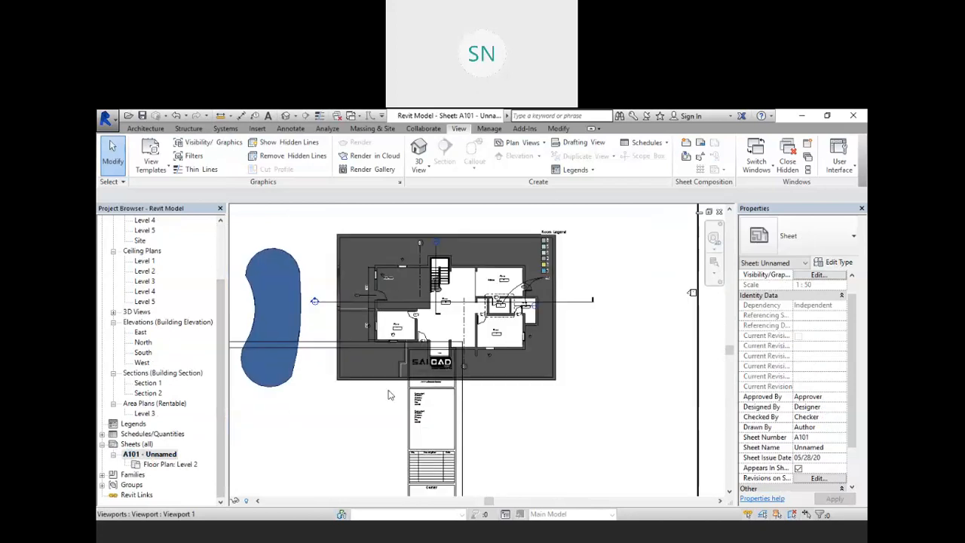
{"action": "scroll", "coordinate": [474, 253], "scroll_direction": "up", "scroll_amount": 5}
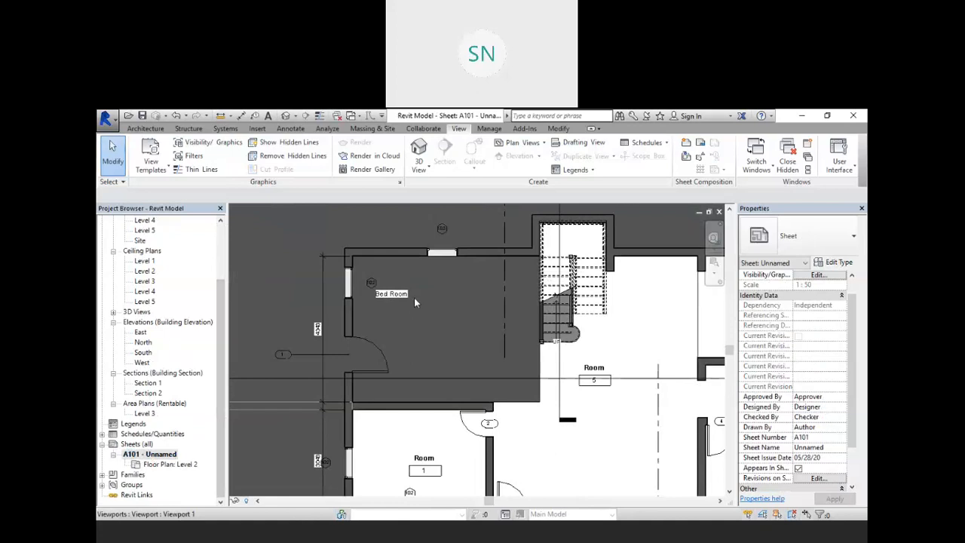
{"action": "scroll", "coordinate": [414, 296], "scroll_direction": "down", "scroll_amount": 4}
{"action": "scroll", "coordinate": [405, 289], "scroll_direction": "up", "scroll_amount": 4}
- Select the Level 2 viewport on the sheet and examine its extents, rooms and overlap with the title block
{"action": "left_click", "coordinate": [349, 312]}
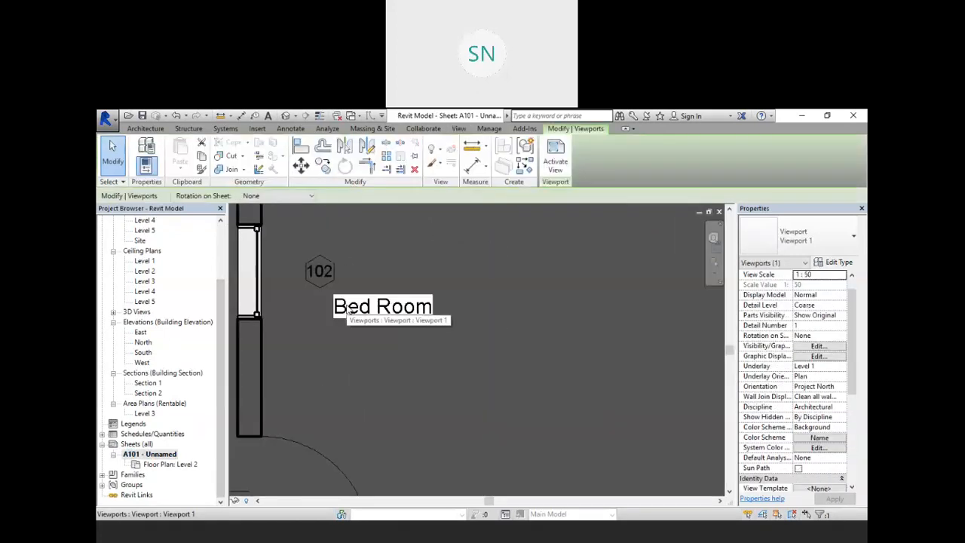
{"action": "scroll", "coordinate": [355, 298], "scroll_direction": "down", "scroll_amount": 5}
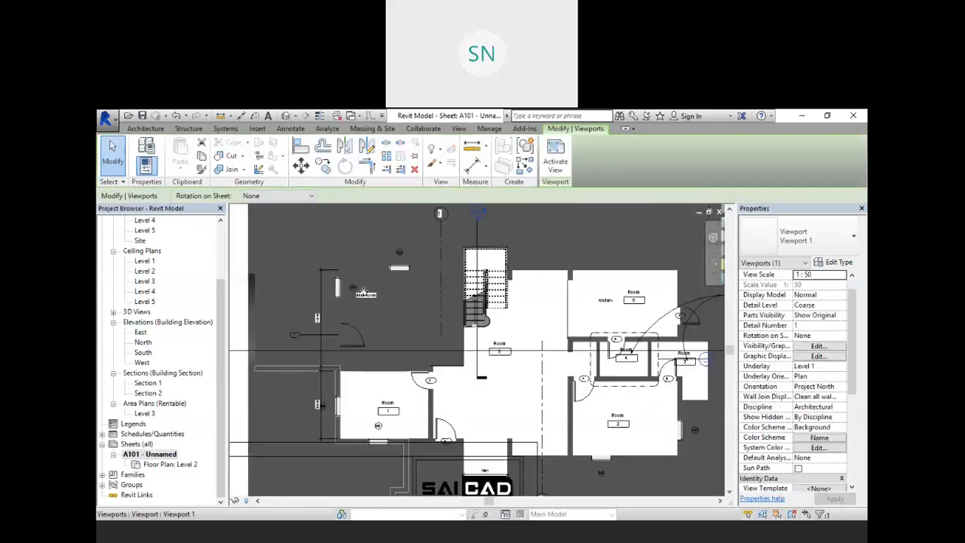
{"action": "scroll", "coordinate": [363, 292], "scroll_direction": "down", "scroll_amount": 5}
{"action": "scroll", "coordinate": [435, 255], "scroll_direction": "down", "scroll_amount": 1}
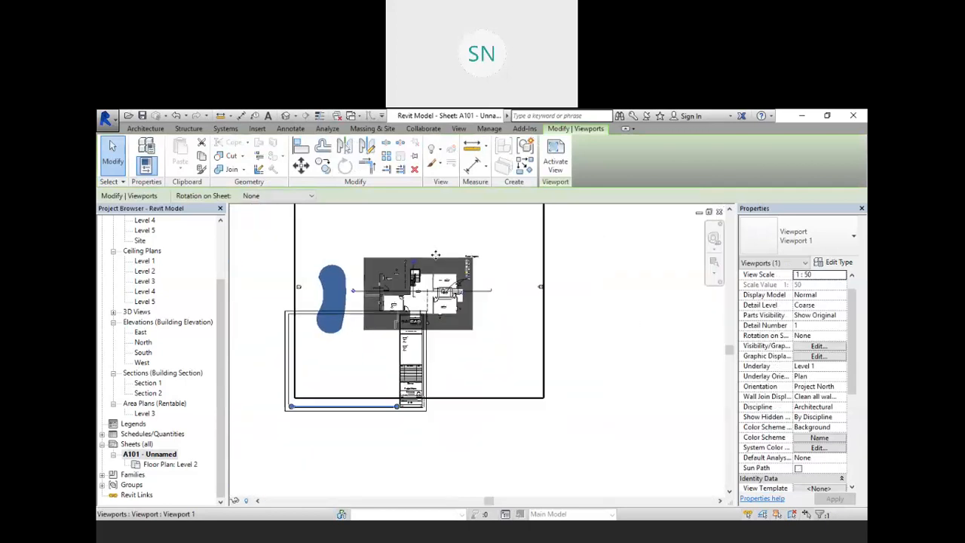
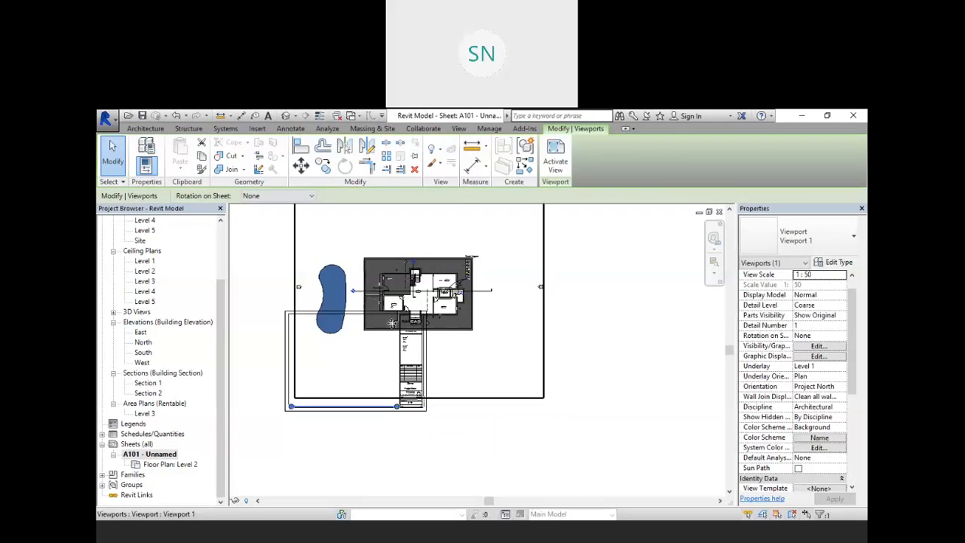
{"action": "scroll", "coordinate": [410, 355], "scroll_direction": "down", "scroll_amount": 3}
{"action": "scroll", "coordinate": [463, 285], "scroll_direction": "up", "scroll_amount": 1}
{"action": "scroll", "coordinate": [408, 310], "scroll_direction": "up", "scroll_amount": 1}
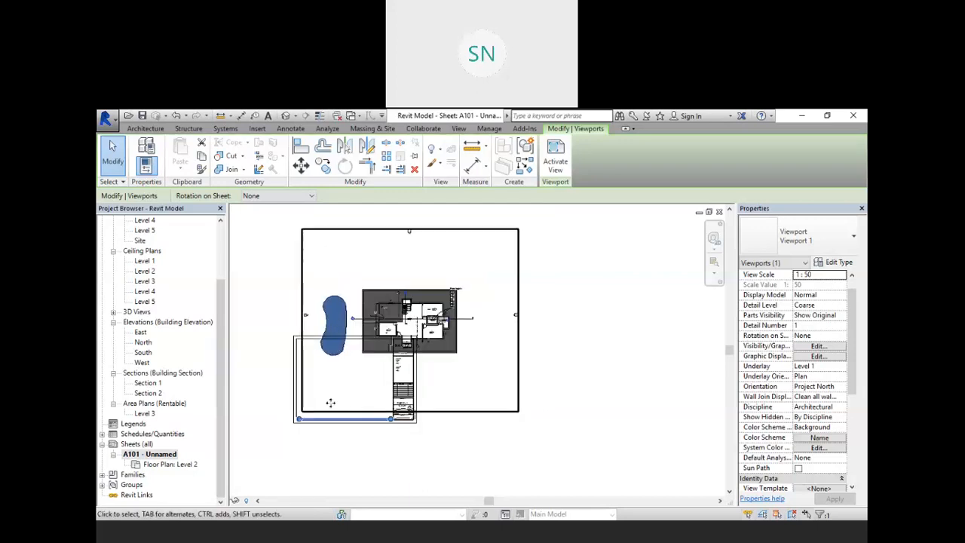
{"action": "scroll", "coordinate": [352, 317], "scroll_direction": "up", "scroll_amount": 4}
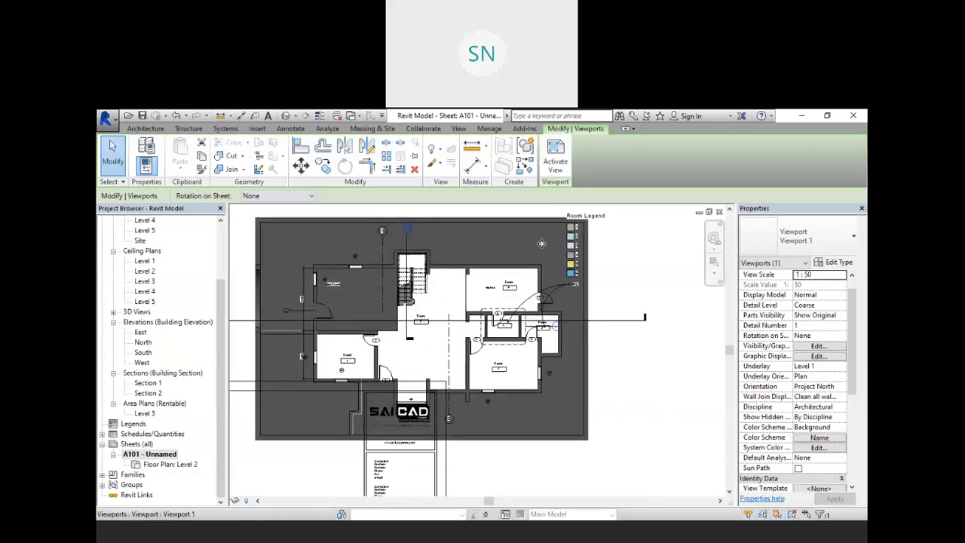
{"action": "scroll", "coordinate": [302, 314], "scroll_direction": "down", "scroll_amount": 5}
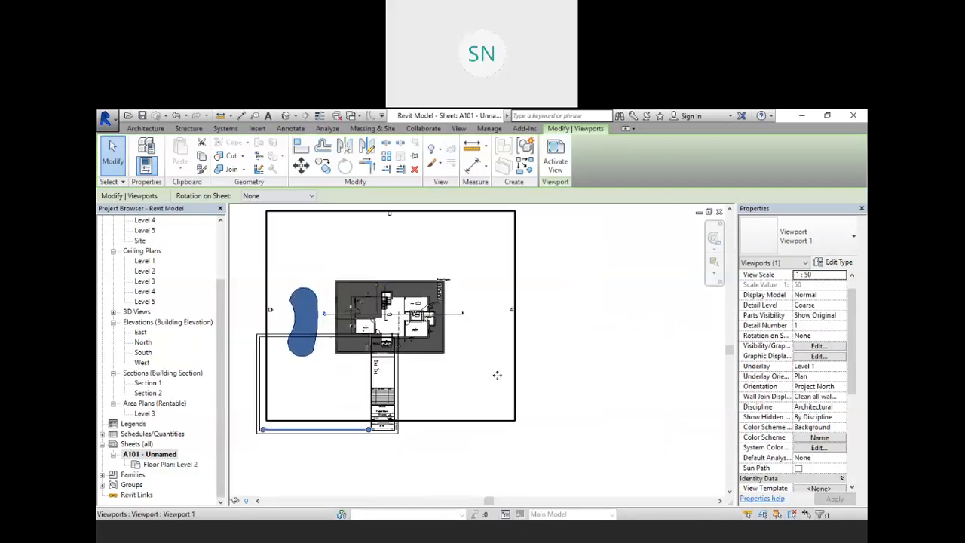
- Open the Level 2 floor plan and change its visual style to Wireframe, dismissing the save reminder without saving
{"action": "left_click_drag", "start_coordinate": [221, 336], "coordinate": [215, 280]}
{"action": "left_click", "coordinate": [145, 261]}
{"action": "double_click", "coordinate": [146, 263]}
{"action": "scroll", "coordinate": [294, 446], "scroll_direction": "down", "scroll_amount": 3}
{"action": "left_click", "coordinate": [291, 500]}
{"action": "left_click", "coordinate": [322, 432]}
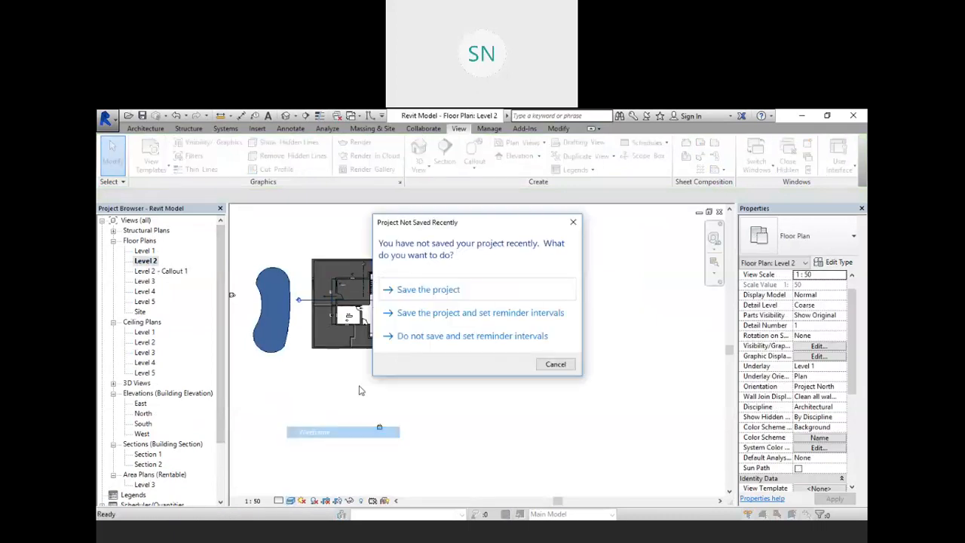
{"action": "left_click", "coordinate": [542, 365]}
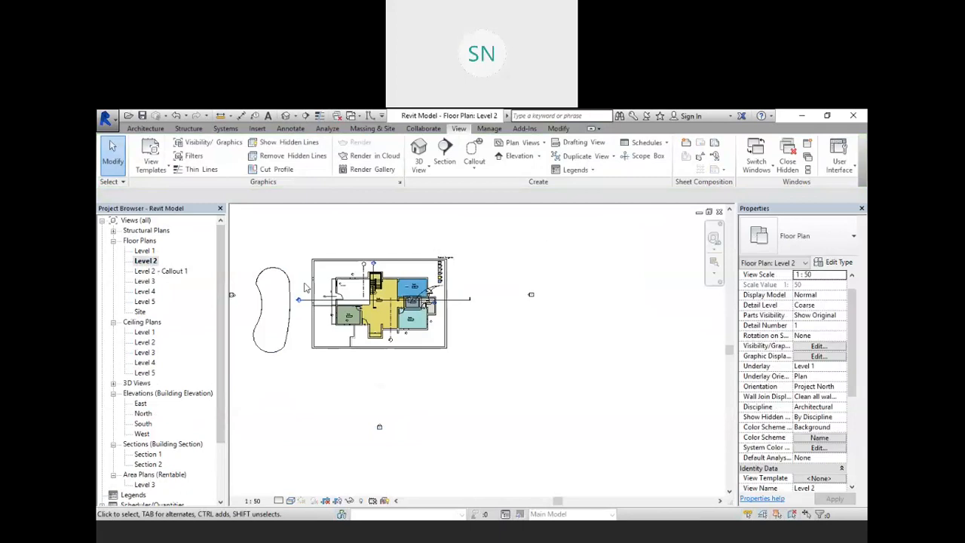
- Show the crop region of the Level 2 floor plan, leaving the Room Legend deselected
{"action": "scroll", "coordinate": [362, 278], "scroll_direction": "down", "scroll_amount": 3}
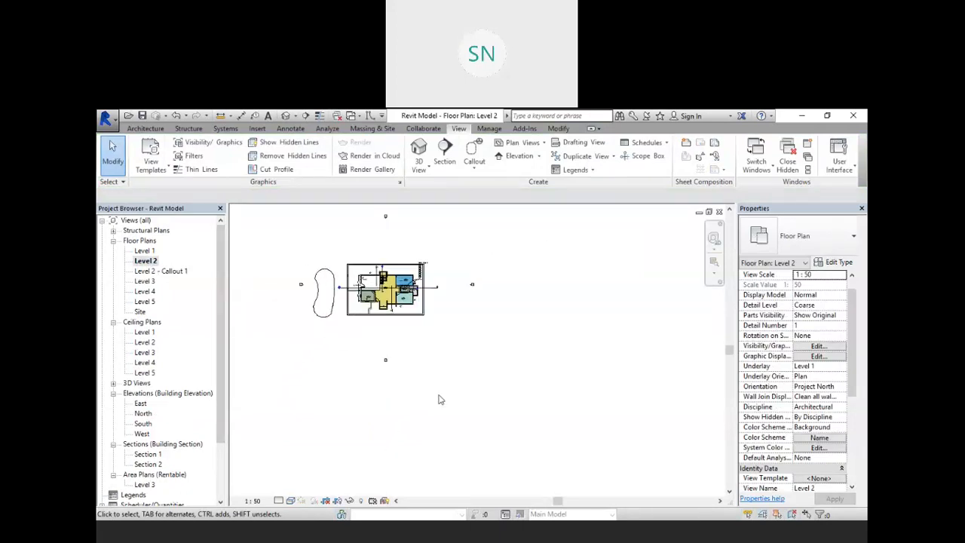
{"action": "scroll", "coordinate": [466, 430], "scroll_direction": "up", "scroll_amount": 2}
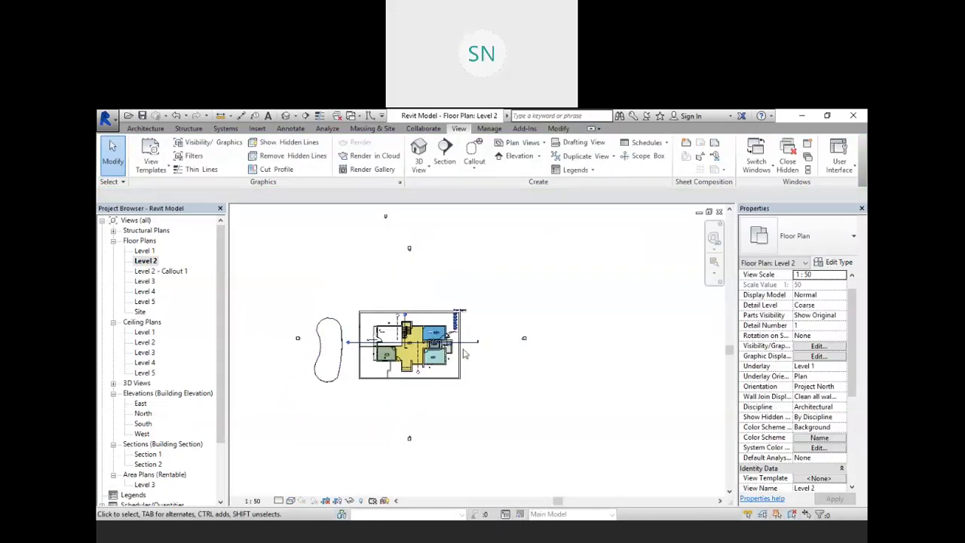
{"action": "left_click", "coordinate": [477, 312]}
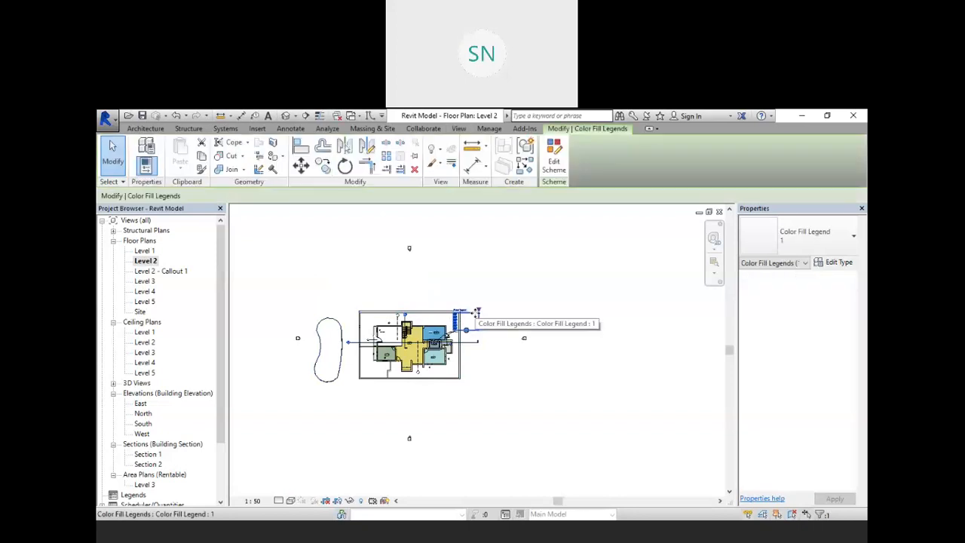
{"action": "left_click", "coordinate": [485, 335]}
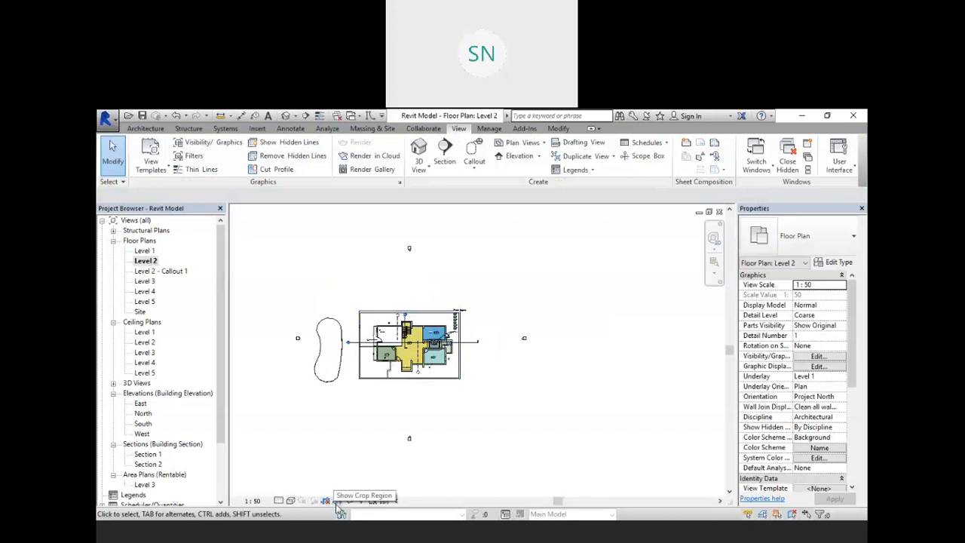
{"action": "left_click", "coordinate": [337, 501]}
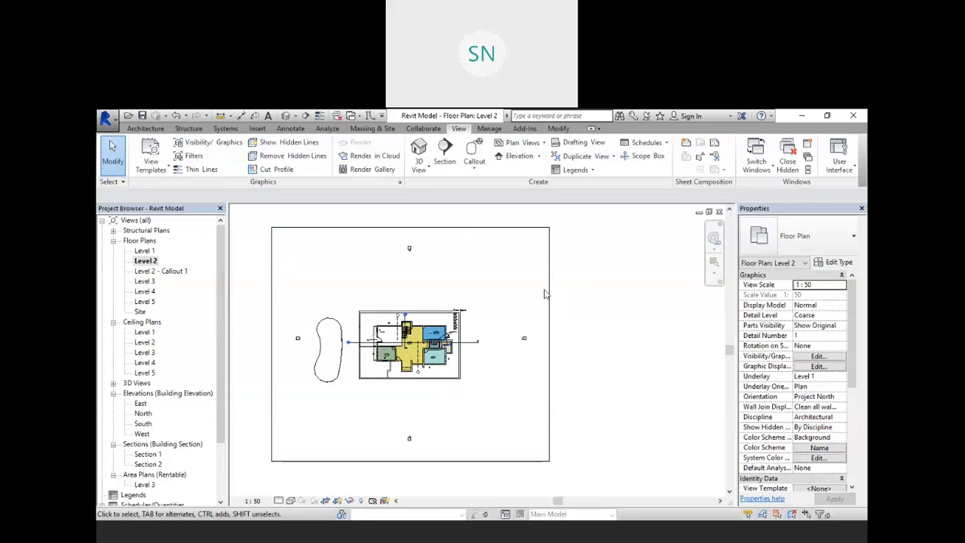
- Shrink the Level 2 crop region on all four sides to fit closely around the outer boundary wall
{"action": "left_click", "coordinate": [549, 316]}
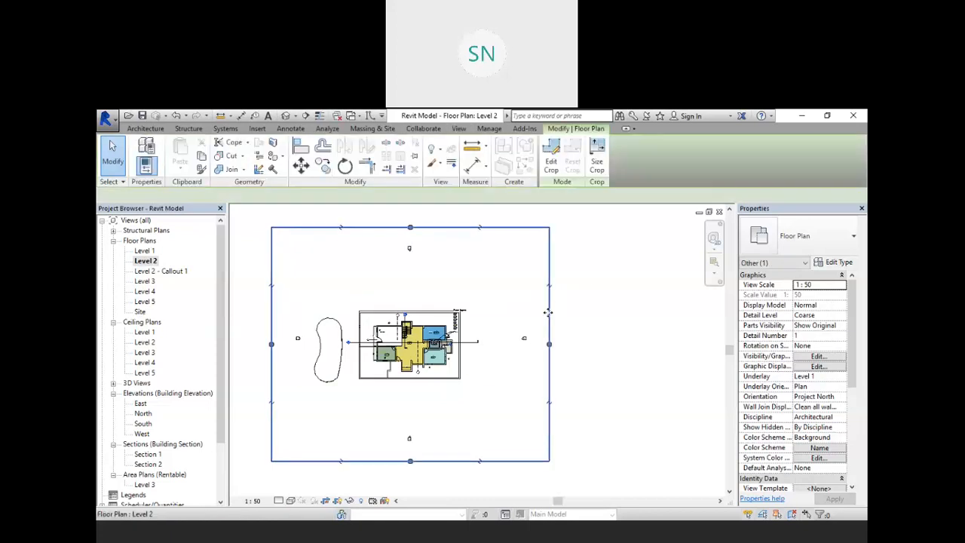
{"action": "left_click_drag", "start_coordinate": [549, 347], "coordinate": [463, 352]}
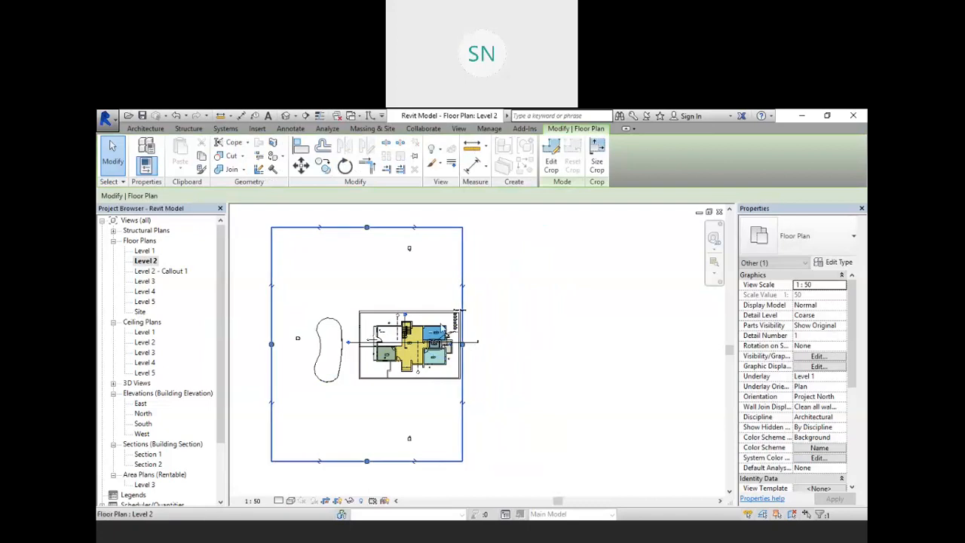
{"action": "left_click_drag", "start_coordinate": [366, 229], "coordinate": [370, 311]}
{"action": "left_click_drag", "start_coordinate": [272, 385], "coordinate": [356, 385]}
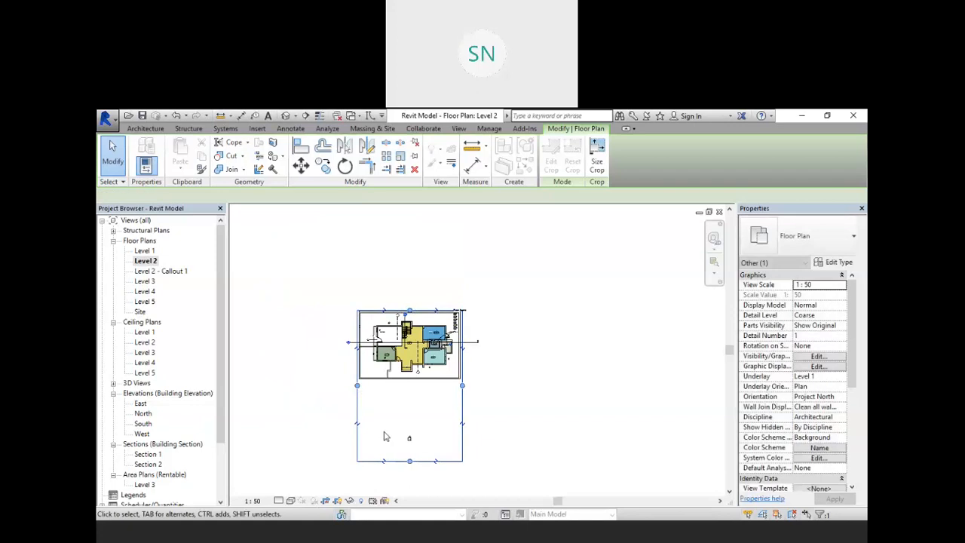
{"action": "left_click_drag", "start_coordinate": [410, 462], "coordinate": [406, 384]}
{"action": "scroll", "coordinate": [424, 353], "scroll_direction": "up", "scroll_amount": 3}
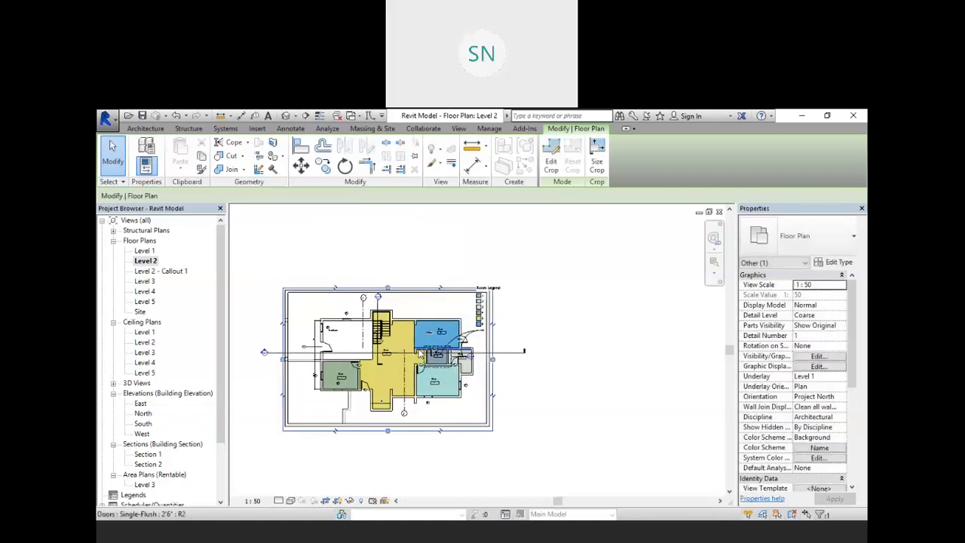
{"action": "left_click", "coordinate": [440, 261]}
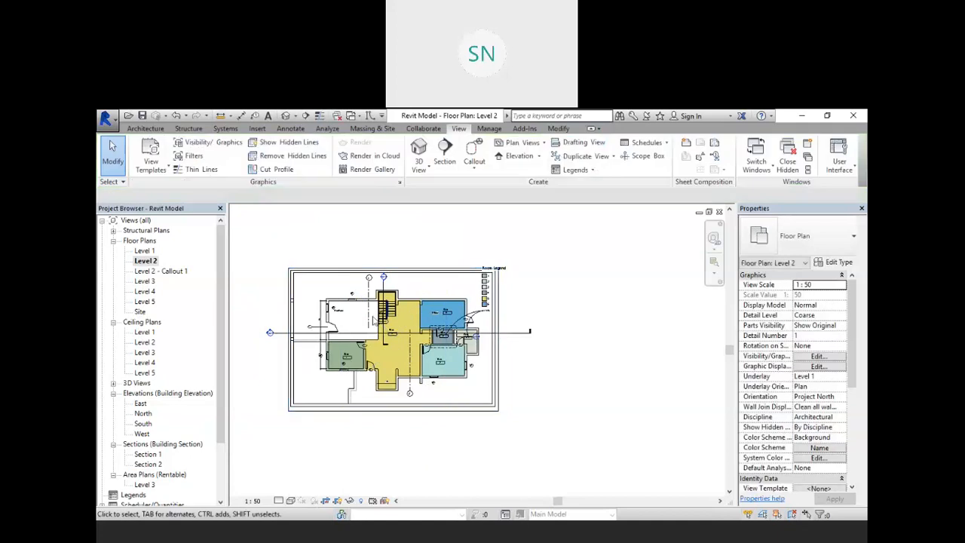
- Open sheet A101 - Unnamed, move the cropped Level 2 viewport over the title block and check its fit
{"action": "scroll", "coordinate": [158, 437], "scroll_direction": "down", "scroll_amount": 3}
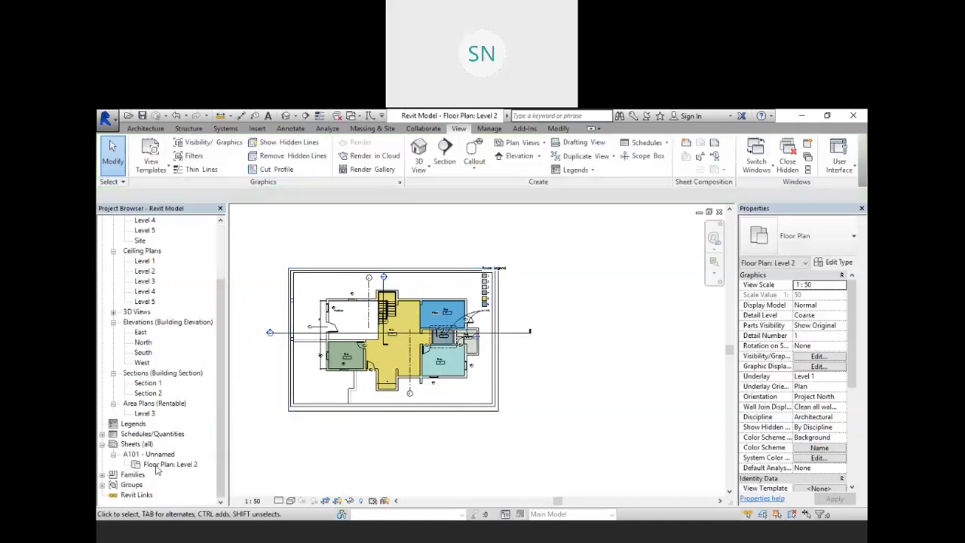
{"action": "double_click", "coordinate": [154, 455]}
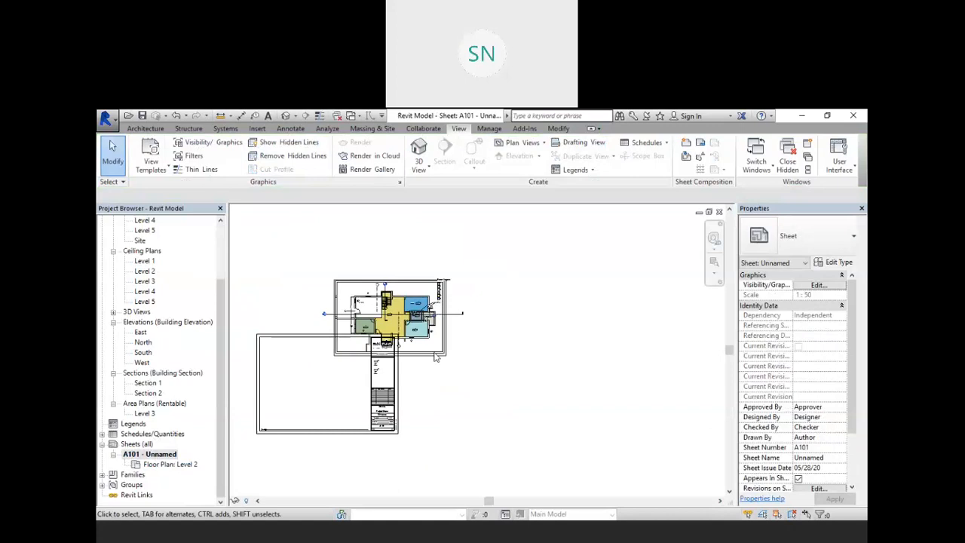
{"action": "left_click_drag", "start_coordinate": [467, 359], "coordinate": [394, 417]}
{"action": "left_click", "coordinate": [506, 342]}
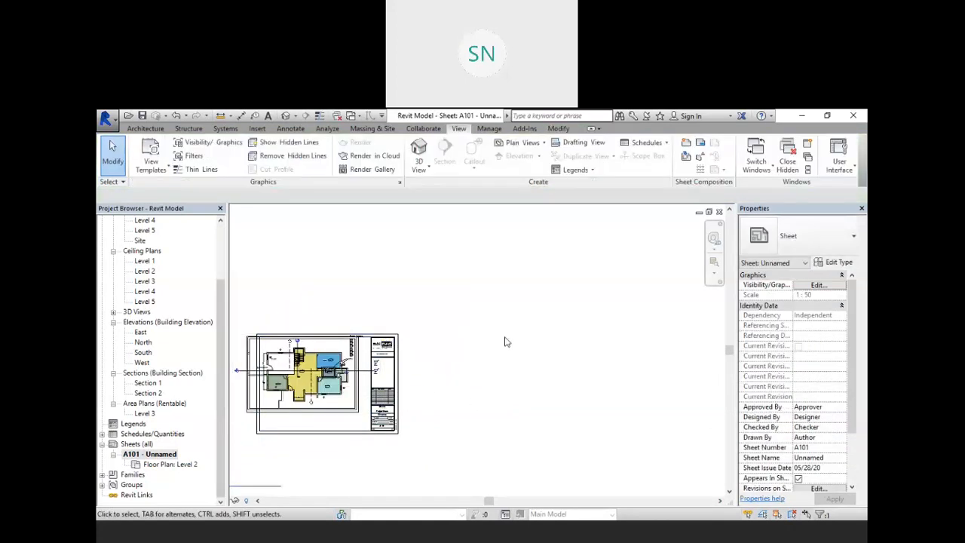
{"action": "scroll", "coordinate": [506, 338], "scroll_direction": "down", "scroll_amount": 2}
{"action": "scroll", "coordinate": [368, 389], "scroll_direction": "up", "scroll_amount": 4}
{"action": "left_click_drag", "start_coordinate": [404, 387], "coordinate": [433, 390]}
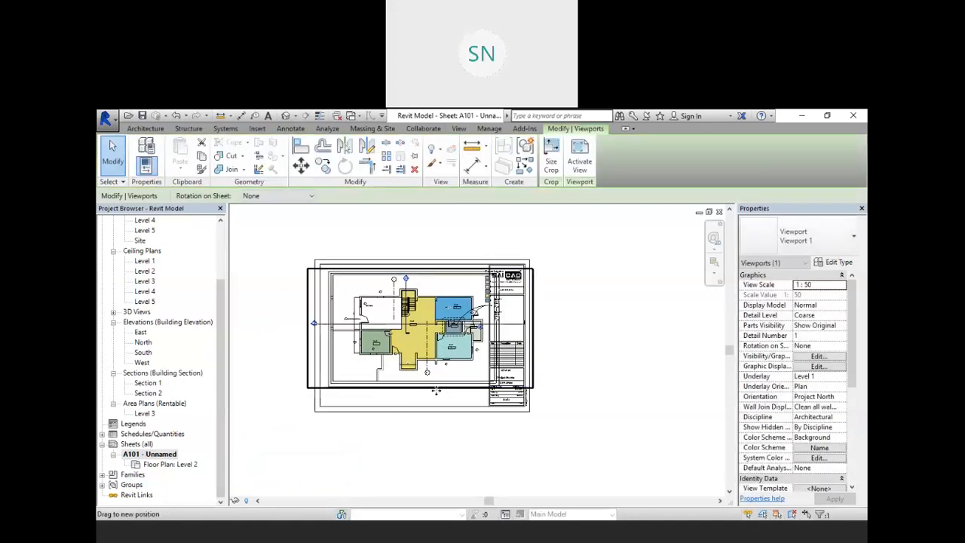
{"action": "scroll", "coordinate": [359, 317], "scroll_direction": "up", "scroll_amount": 4}
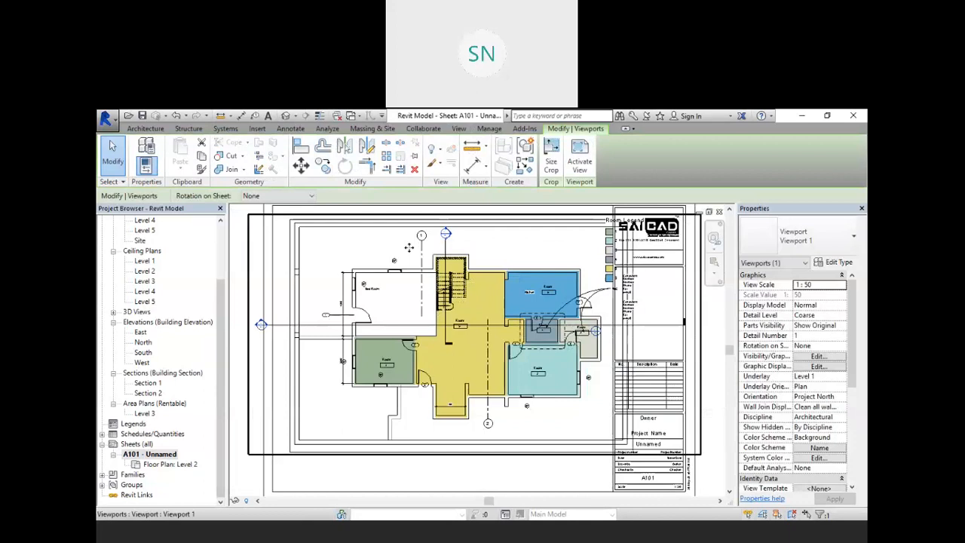
{"action": "scroll", "coordinate": [408, 247], "scroll_direction": "down", "scroll_amount": 2}
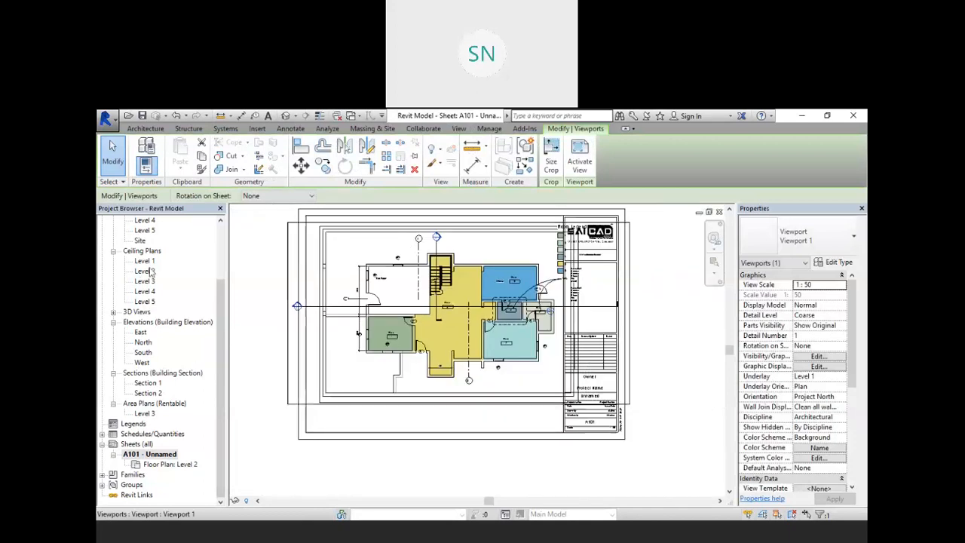
{"action": "scroll", "coordinate": [151, 271], "scroll_direction": "up", "scroll_amount": 2}
{"action": "key", "text": "Escape"}
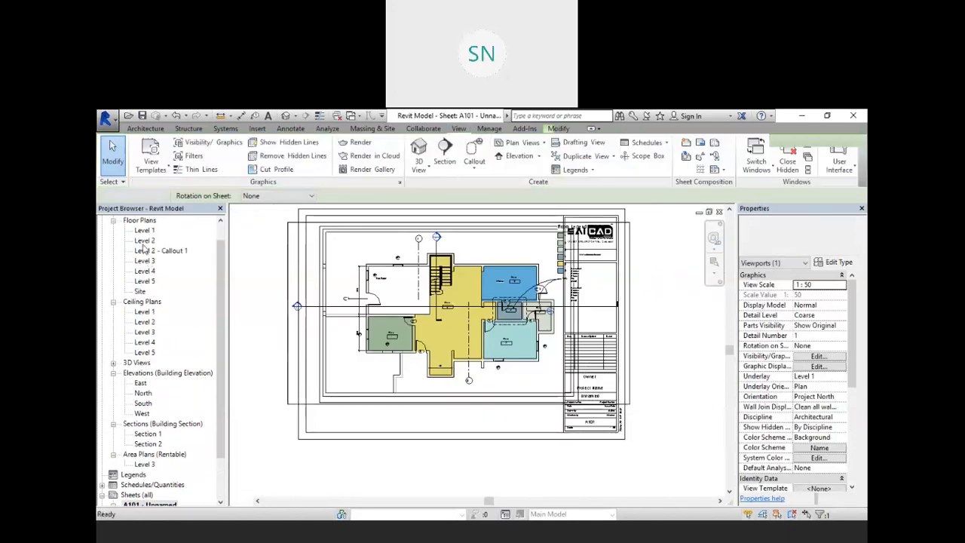
- Reopen the Level 2 floor plan and give it a custom view scale of 1 : 75
{"action": "double_click", "coordinate": [144, 239]}
{"action": "left_click", "coordinate": [254, 501]}
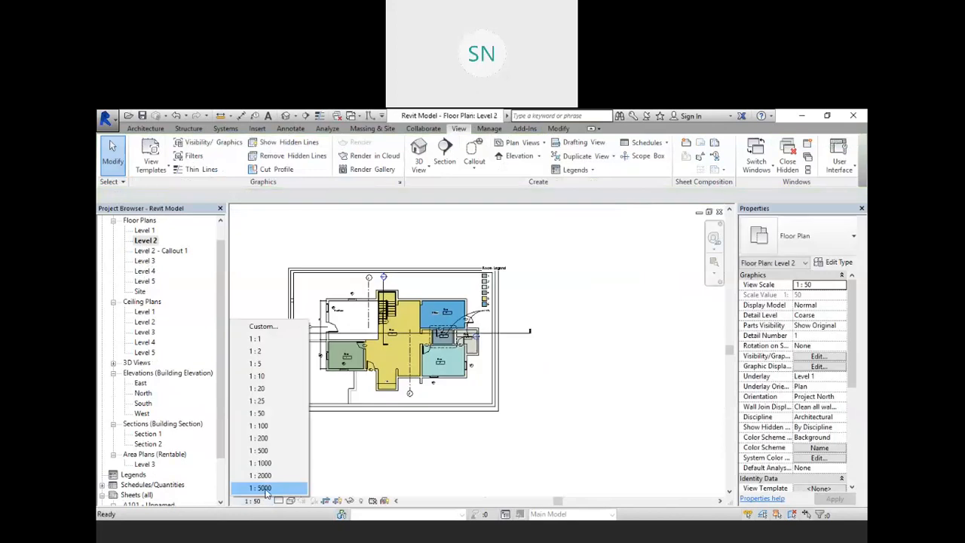
{"action": "left_click", "coordinate": [263, 327]}
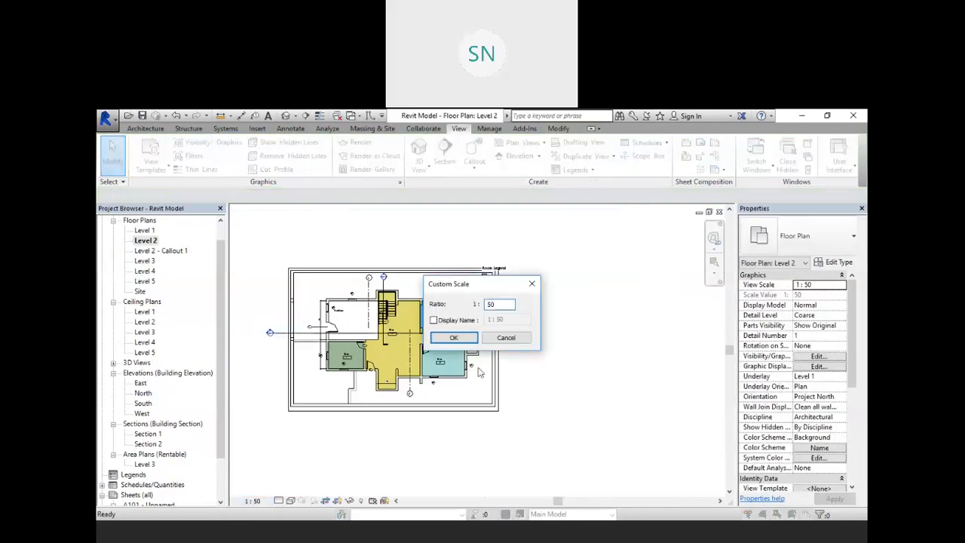
{"action": "type", "text": "75"}
{"action": "key", "text": "Return"}
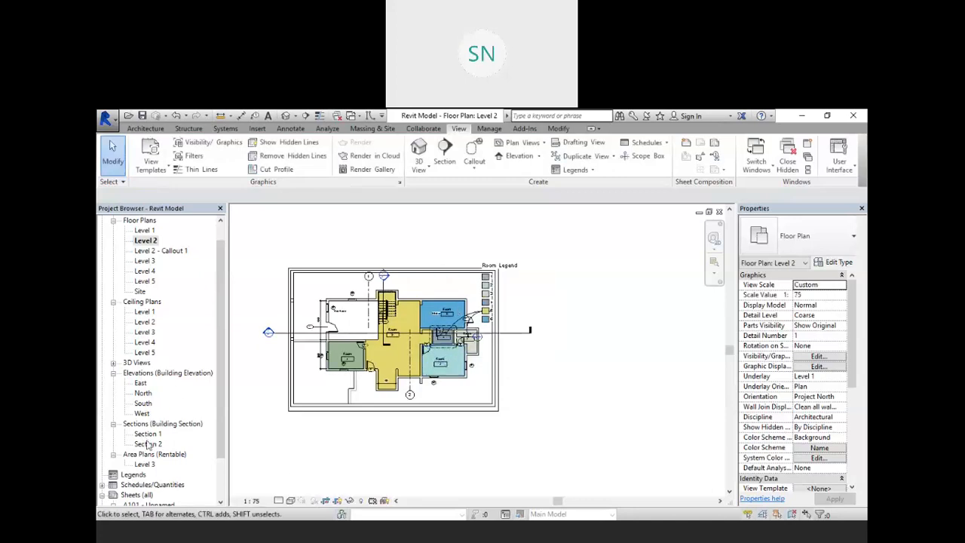
- On sheet A101 - Unnamed, move the Level 2 viewport into the upper part of the title block's drawing area
{"action": "scroll", "coordinate": [144, 460], "scroll_direction": "down", "scroll_amount": 2}
{"action": "double_click", "coordinate": [150, 465]}
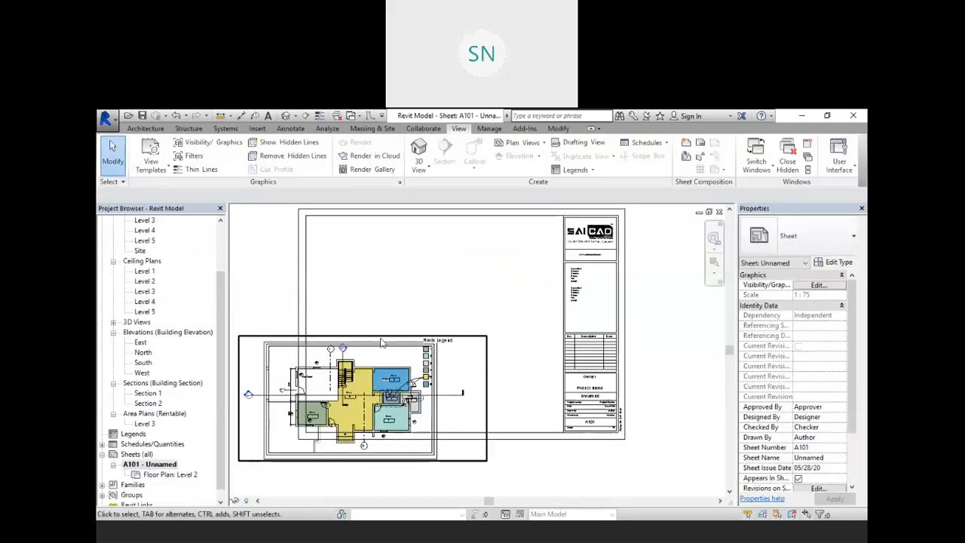
{"action": "left_click_drag", "start_coordinate": [383, 343], "coordinate": [442, 220]}
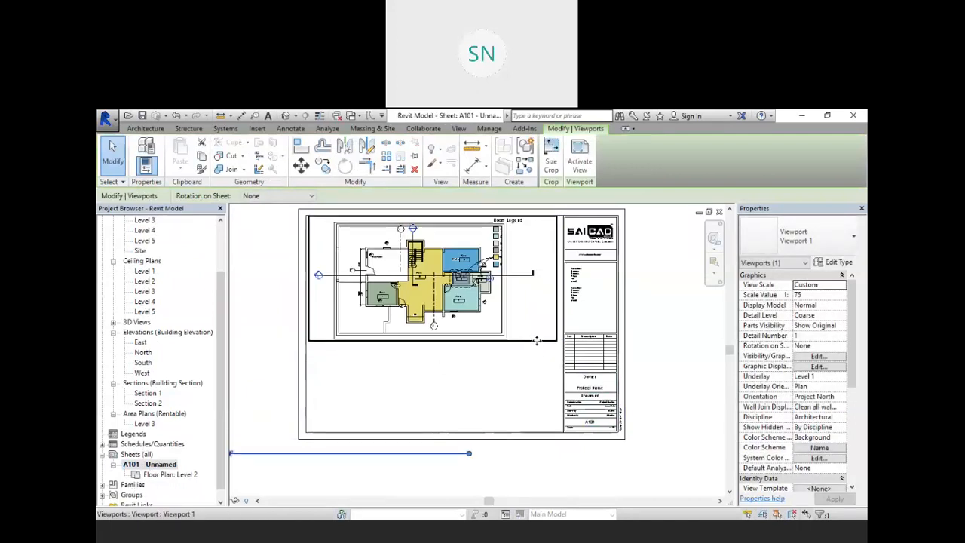
{"action": "left_click_drag", "start_coordinate": [525, 340], "coordinate": [513, 341]}
- In the Level 2 floor plan, pull the head of the horizontal Section 1 line closer to the outer boundary wall
{"action": "scroll", "coordinate": [313, 259], "scroll_direction": "up", "scroll_amount": 5}
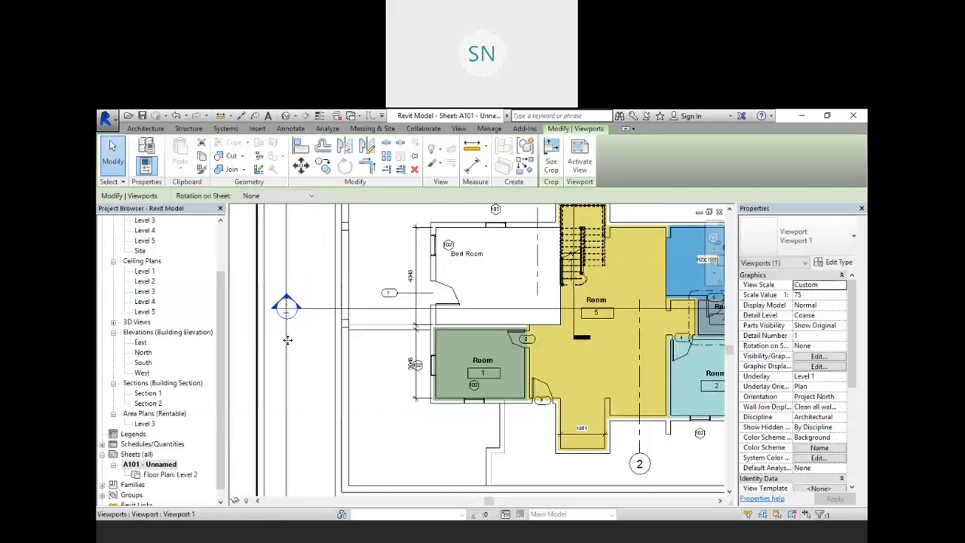
{"action": "left_click_drag", "start_coordinate": [217, 342], "coordinate": [216, 259]}
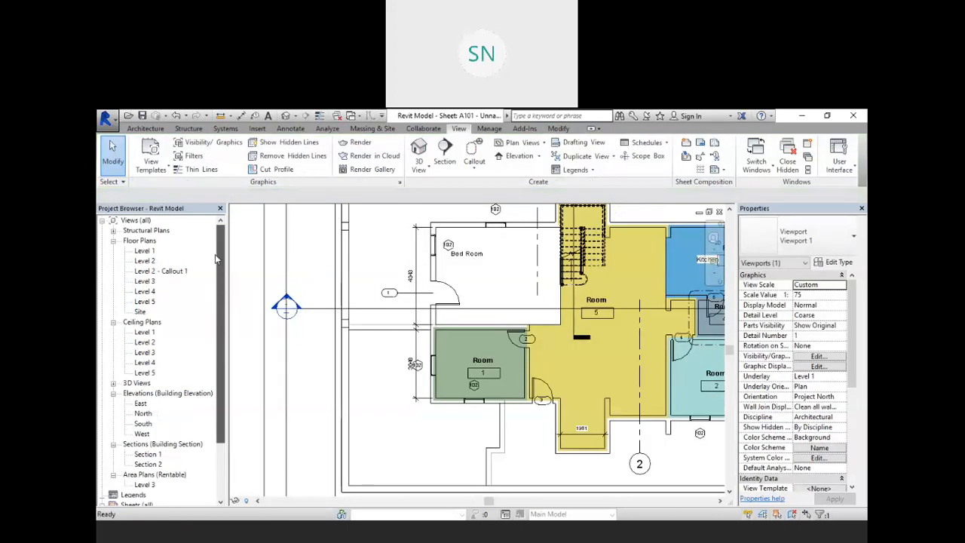
{"action": "double_click", "coordinate": [144, 260]}
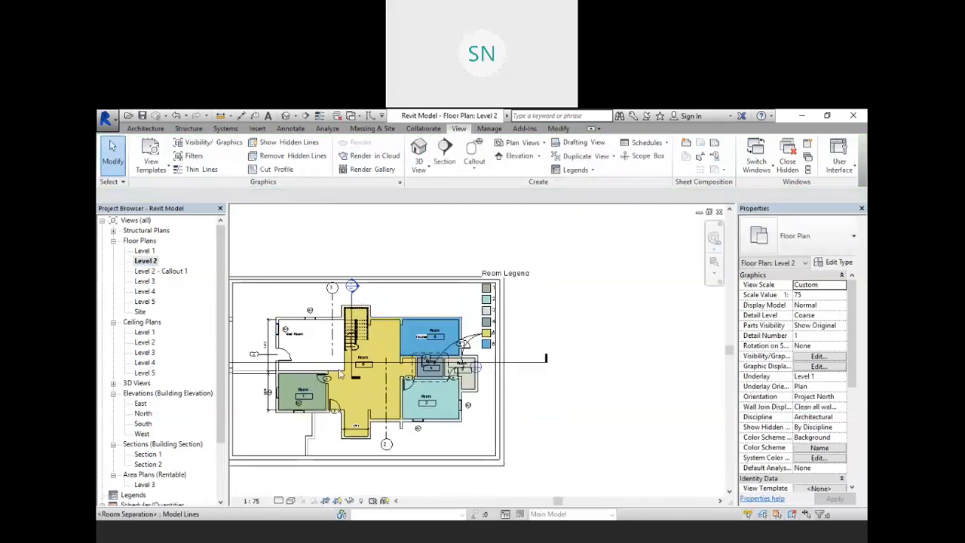
{"action": "scroll", "coordinate": [345, 370], "scroll_direction": "down", "scroll_amount": 1}
{"action": "scroll", "coordinate": [259, 365], "scroll_direction": "up", "scroll_amount": 5}
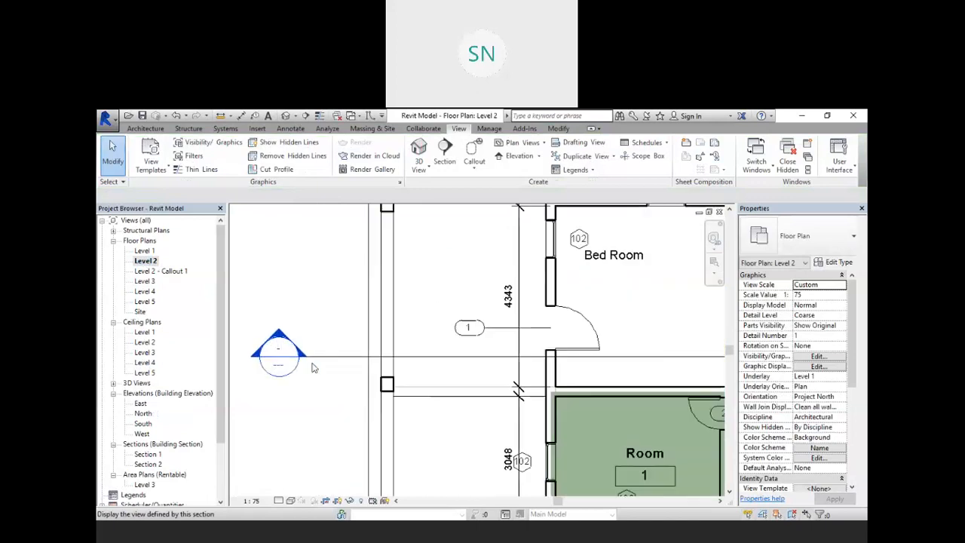
{"action": "left_click", "coordinate": [312, 358]}
{"action": "mouse_move", "coordinate": [299, 358]}
{"action": "left_mouse_down"}
{"action": "mouse_move", "coordinate": [341, 358]}
{"action": "mouse_move", "coordinate": [323, 351]}
{"action": "left_mouse_up"}
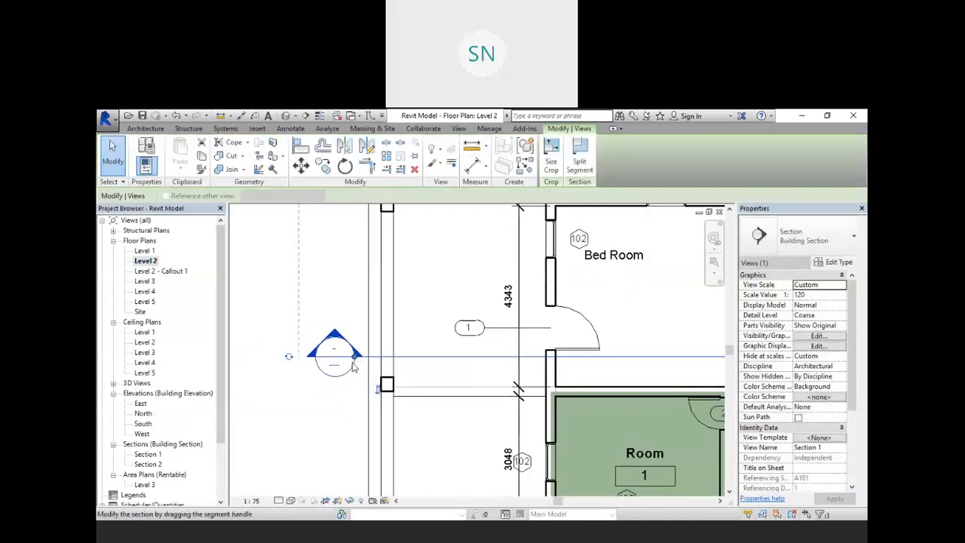
{"action": "scroll", "coordinate": [323, 351], "scroll_direction": "down", "scroll_amount": 4}
{"action": "scroll", "coordinate": [323, 351], "scroll_direction": "up", "scroll_amount": 6}
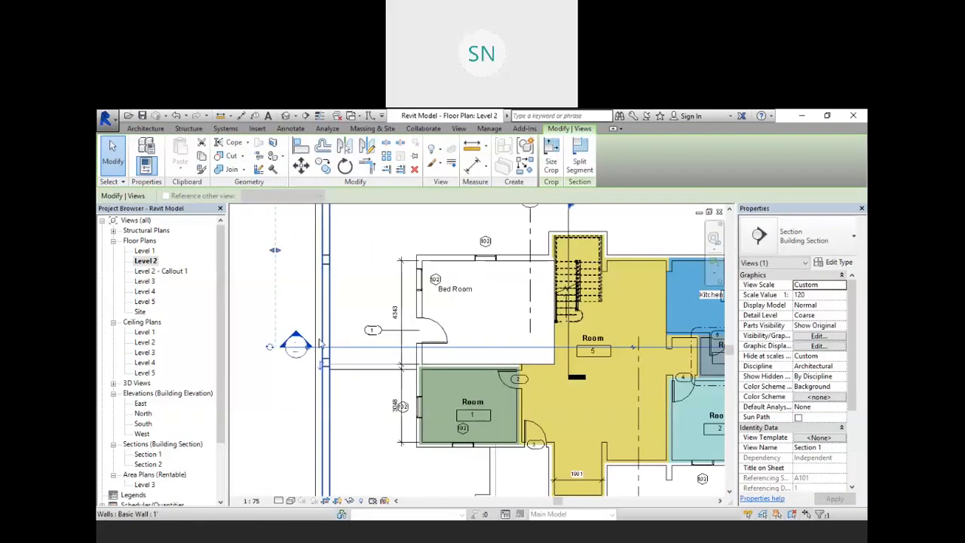
{"action": "key", "text": "Escape"}
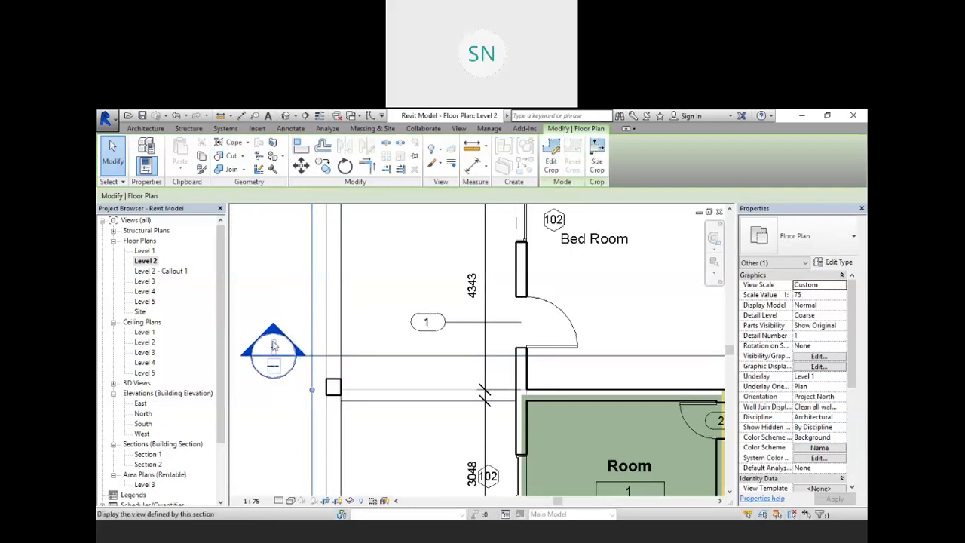
- Shorten the tail end of the Section 1 line so it stops just outside the boundary wall near the Room Legend
{"action": "scroll", "coordinate": [264, 363], "scroll_direction": "down", "scroll_amount": 3}
{"action": "scroll", "coordinate": [264, 363], "scroll_direction": "down", "scroll_amount": 4}
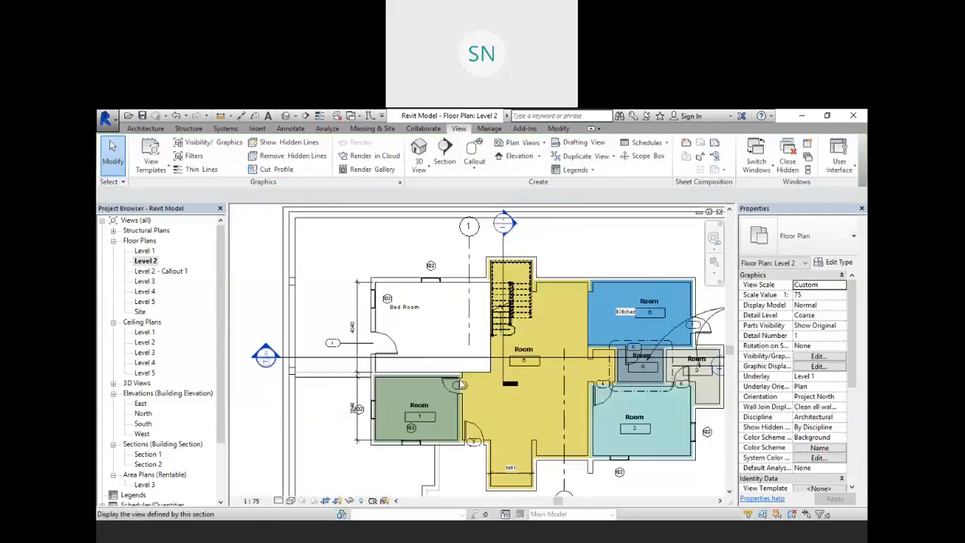
{"action": "scroll", "coordinate": [600, 261], "scroll_direction": "up", "scroll_amount": 2}
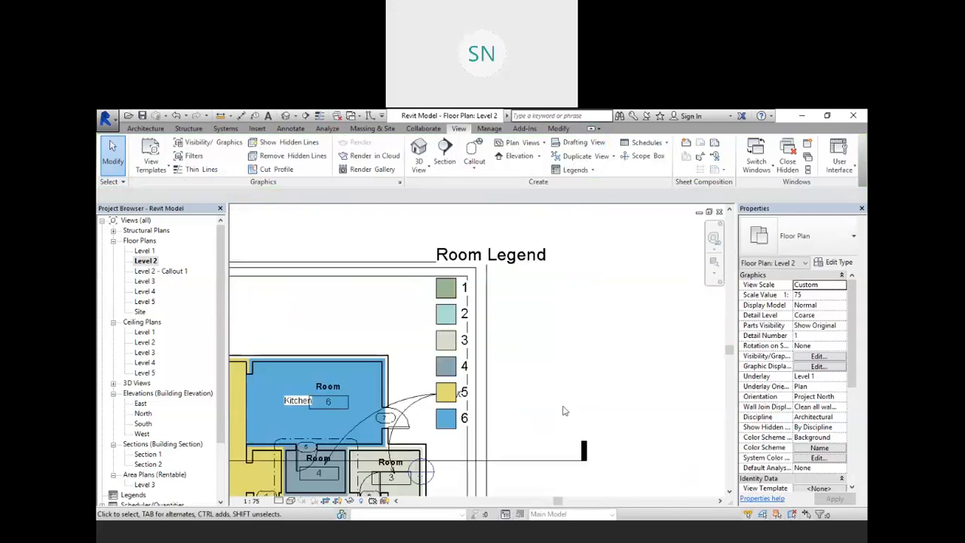
{"action": "left_click", "coordinate": [552, 458]}
{"action": "scroll", "coordinate": [506, 354], "scroll_direction": "down", "scroll_amount": 1}
{"action": "left_click_drag", "start_coordinate": [555, 419], "coordinate": [496, 419]}
- Move the Room Legend outside the boundary wall, clear of the Level 2 plan
{"action": "left_click", "coordinate": [466, 285]}
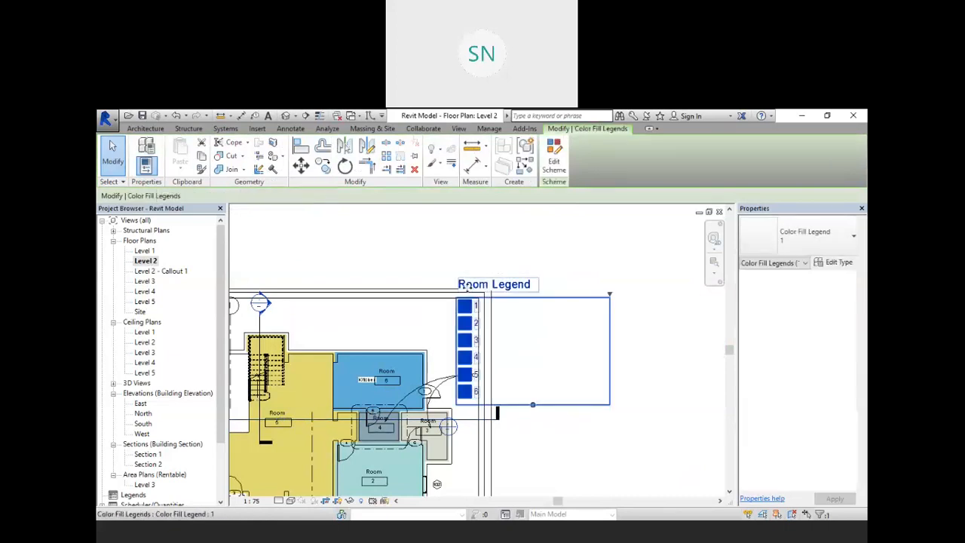
{"action": "left_click_drag", "start_coordinate": [466, 285], "coordinate": [578, 295]}
{"action": "left_click", "coordinate": [533, 307]}
{"action": "scroll", "coordinate": [513, 290], "scroll_direction": "down", "scroll_amount": 3}
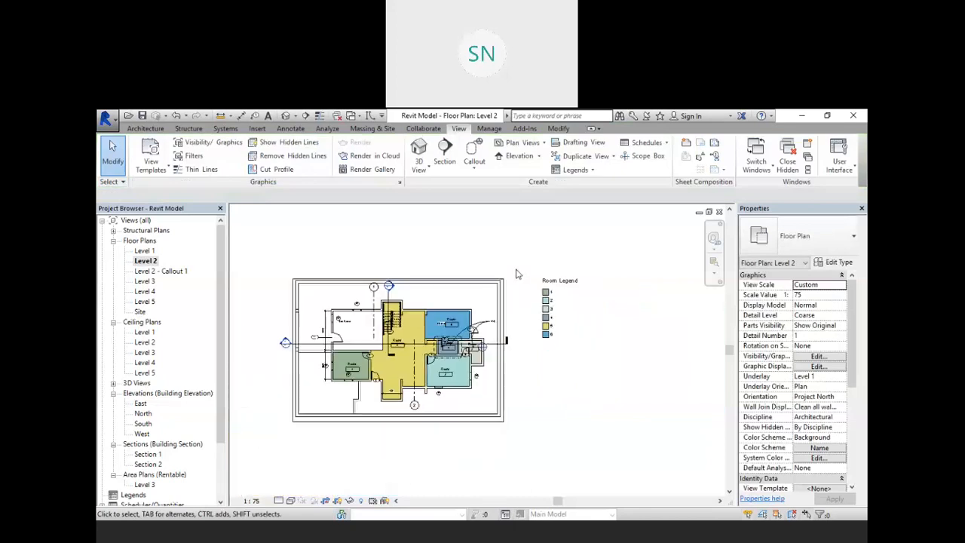
{"action": "left_click", "coordinate": [559, 281]}
{"action": "left_click", "coordinate": [429, 476]}
- On sheet A101 - Unnamed, move the Level 2 view title up so it sits directly beneath the floor plan
{"action": "scroll", "coordinate": [170, 445], "scroll_direction": "down", "scroll_amount": 2}
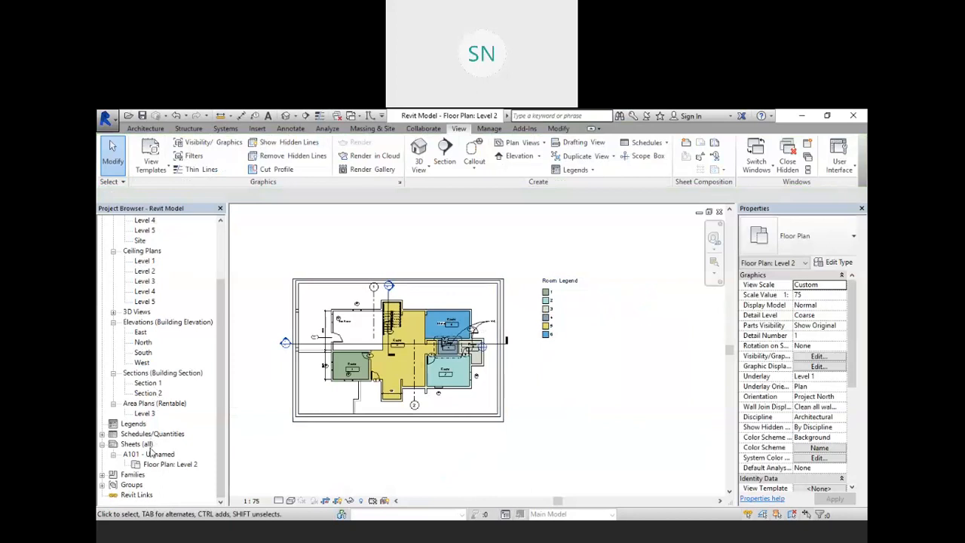
{"action": "double_click", "coordinate": [148, 455]}
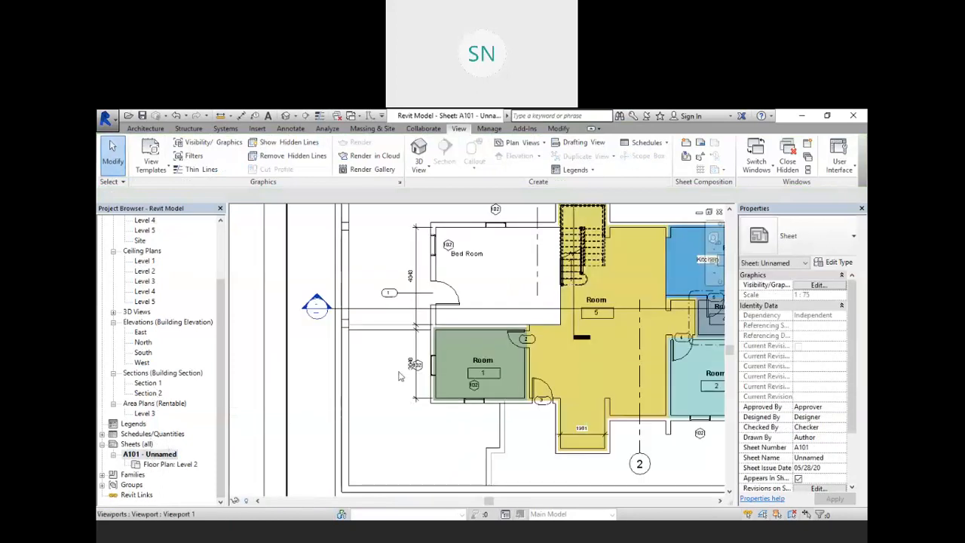
{"action": "scroll", "coordinate": [386, 358], "scroll_direction": "down", "scroll_amount": 2}
{"action": "scroll", "coordinate": [546, 330], "scroll_direction": "up", "scroll_amount": 3}
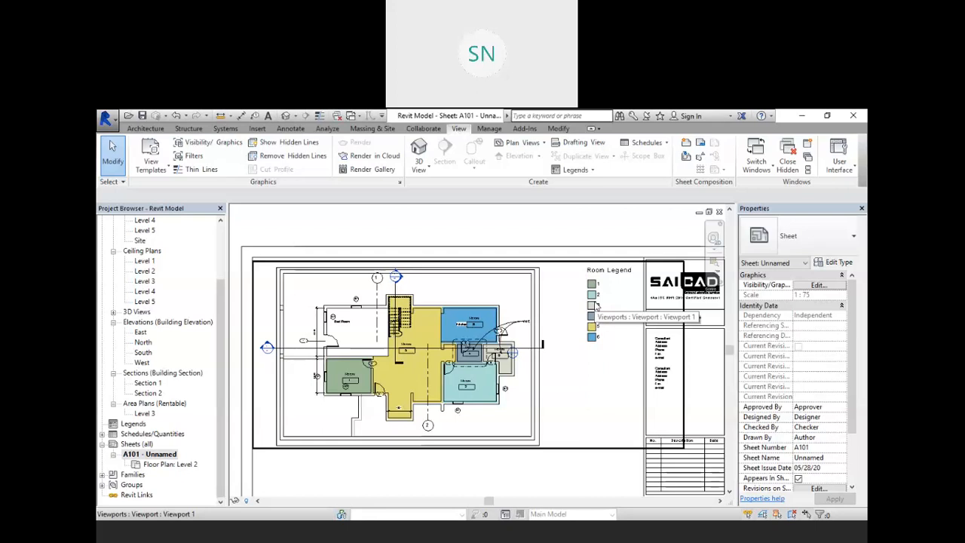
{"action": "scroll", "coordinate": [489, 402], "scroll_direction": "down", "scroll_amount": 2}
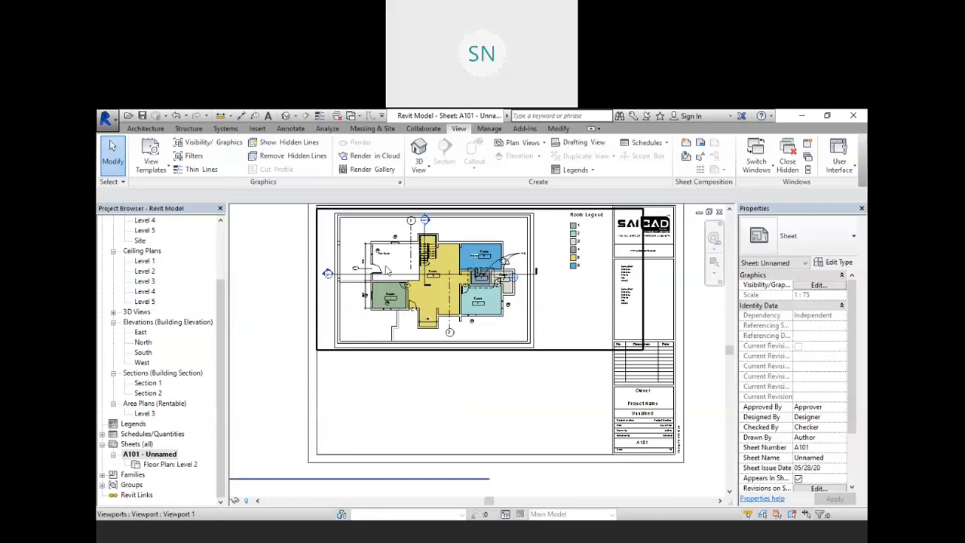
{"action": "scroll", "coordinate": [479, 278], "scroll_direction": "down", "scroll_amount": 1}
{"action": "scroll", "coordinate": [309, 413], "scroll_direction": "up", "scroll_amount": 3}
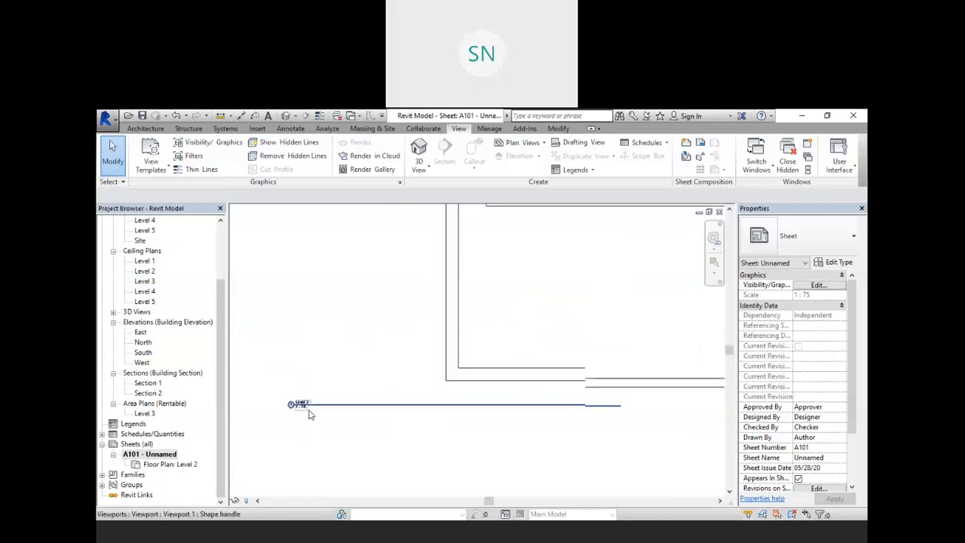
{"action": "scroll", "coordinate": [335, 426], "scroll_direction": "down", "scroll_amount": 2}
{"action": "left_click", "coordinate": [340, 424]}
{"action": "left_click_drag", "start_coordinate": [334, 420], "coordinate": [437, 326]}
{"action": "left_click", "coordinate": [324, 351]}
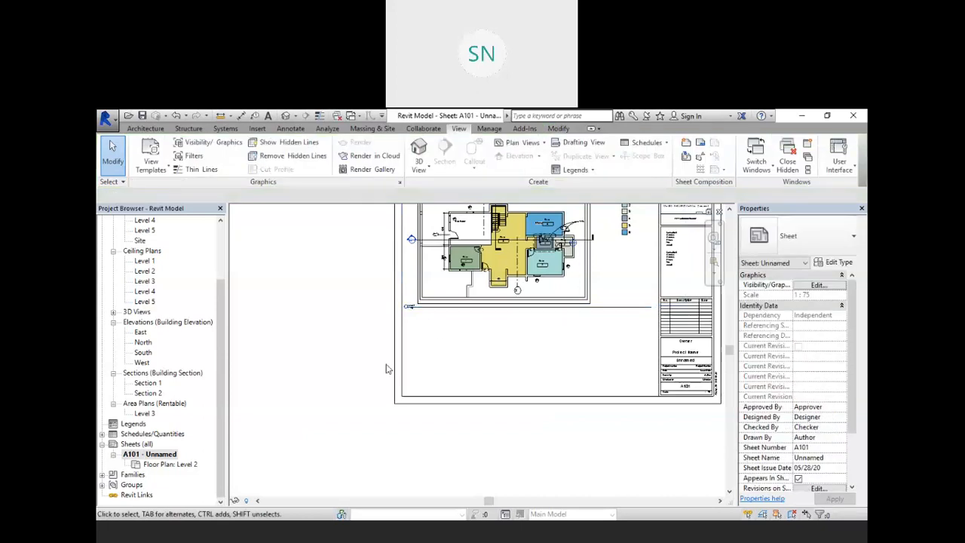
- Place the Section 1 view on sheet A101 in the empty area below the Level 2 floor plan
{"action": "scroll", "coordinate": [451, 338], "scroll_direction": "up", "scroll_amount": 2}
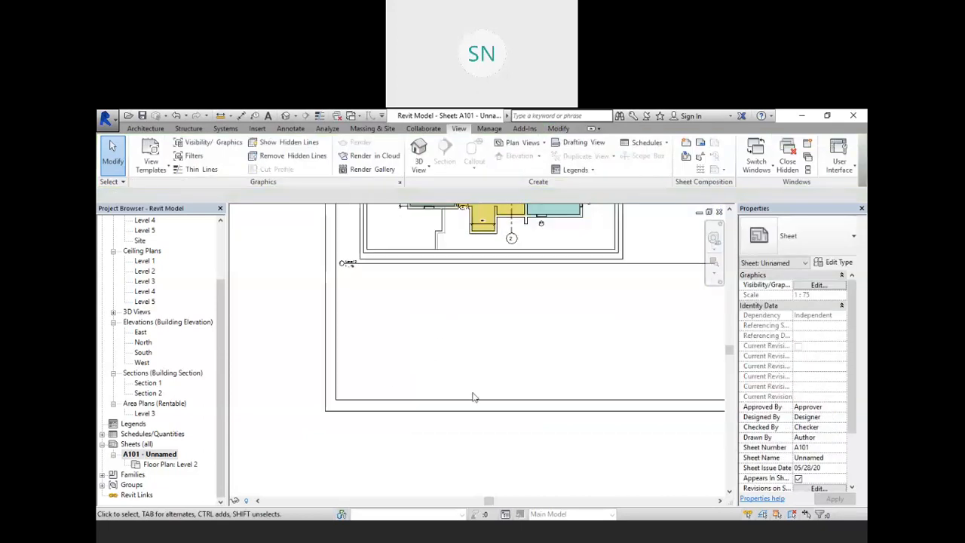
{"action": "scroll", "coordinate": [366, 372], "scroll_direction": "down", "scroll_amount": 3}
{"action": "scroll", "coordinate": [507, 330], "scroll_direction": "up", "scroll_amount": 3}
{"action": "scroll", "coordinate": [343, 360], "scroll_direction": "down", "scroll_amount": 2}
{"action": "scroll", "coordinate": [347, 316], "scroll_direction": "up", "scroll_amount": 4}
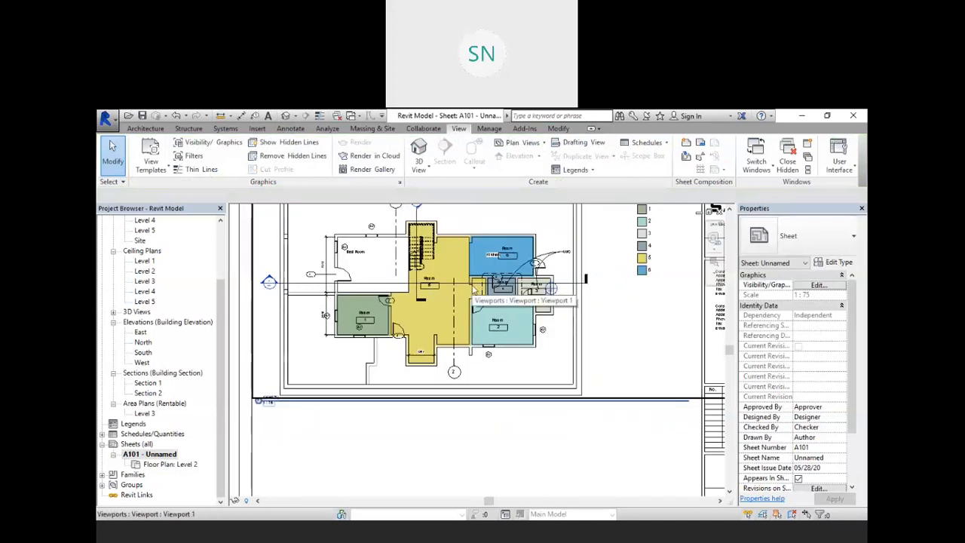
{"action": "scroll", "coordinate": [460, 285], "scroll_direction": "down", "scroll_amount": 3}
{"action": "left_click", "coordinate": [218, 371]}
{"action": "scroll", "coordinate": [468, 343], "scroll_direction": "down", "scroll_amount": 2}
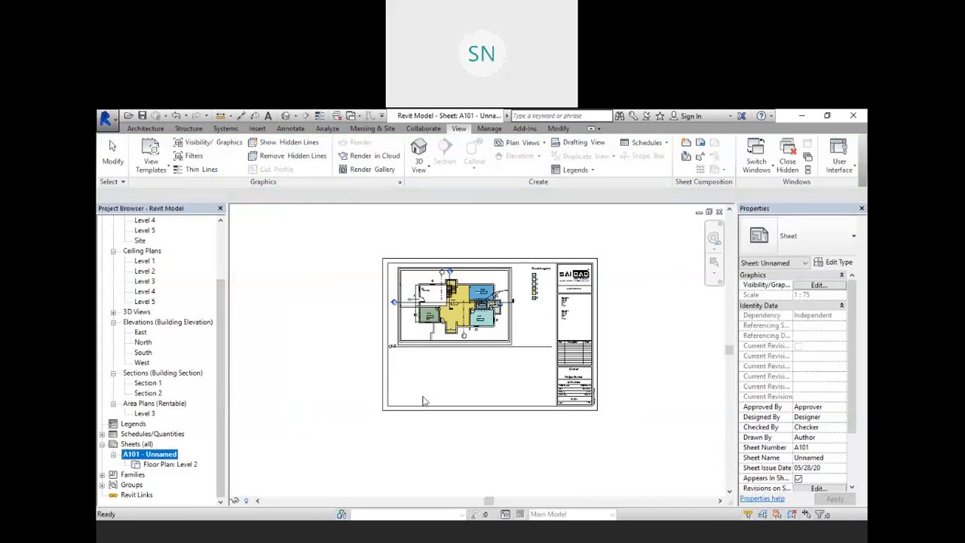
{"action": "left_click", "coordinate": [144, 383]}
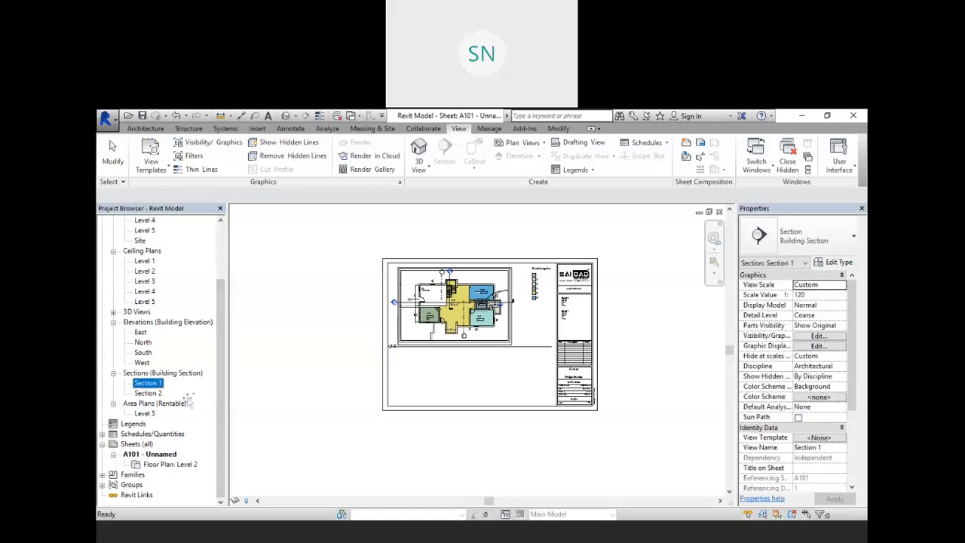
{"action": "left_click_drag", "start_coordinate": [422, 387], "coordinate": [419, 385]}
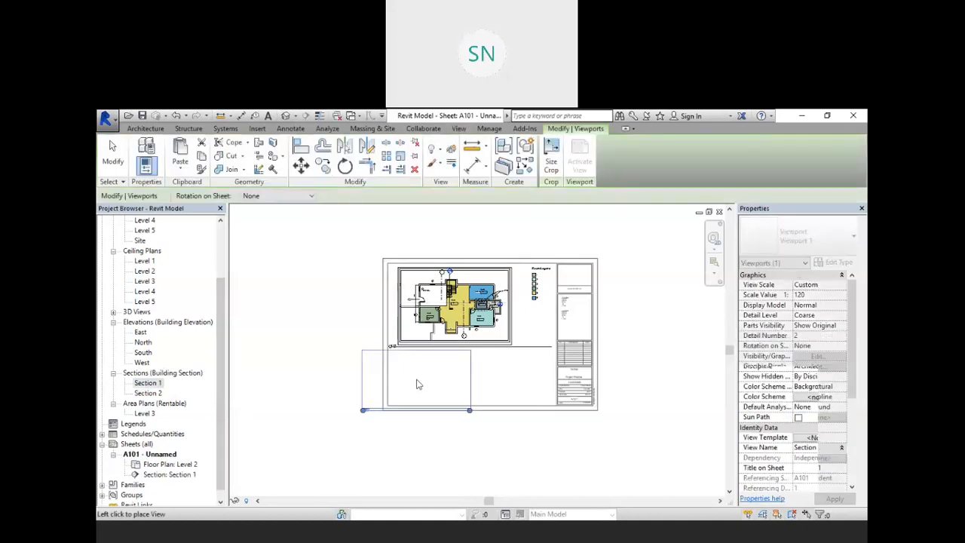
{"action": "left_click", "coordinate": [457, 381]}
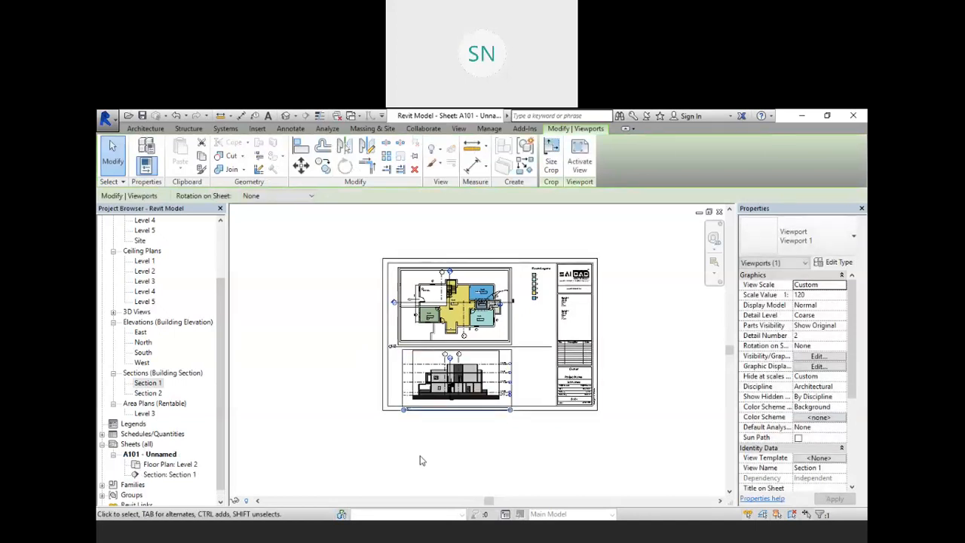
{"action": "scroll", "coordinate": [452, 385], "scroll_direction": "up", "scroll_amount": 5}
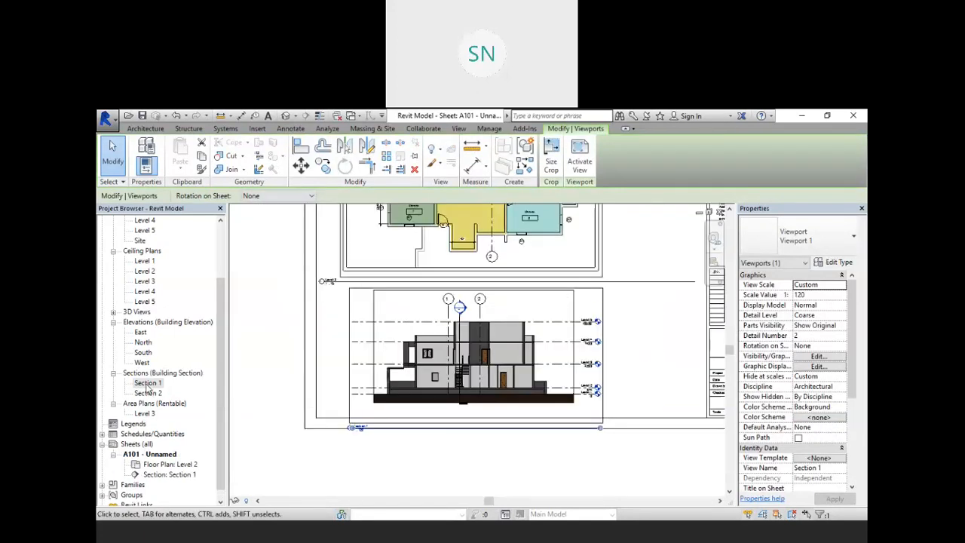
- Open the Section 1 view and lower the upper edge of its crop region to just above the Level 3 floor
{"action": "double_click", "coordinate": [148, 383]}
{"action": "scroll", "coordinate": [351, 348], "scroll_direction": "down", "scroll_amount": 2}
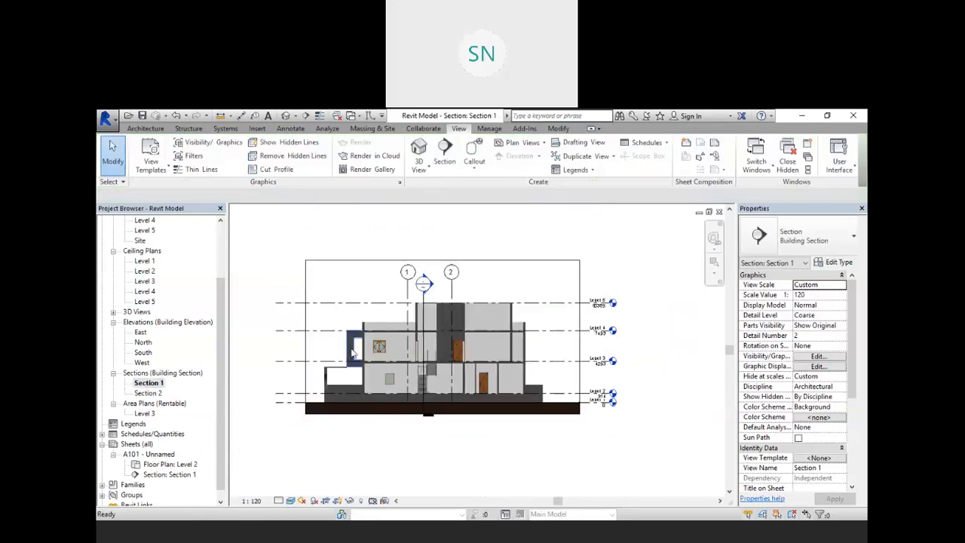
{"action": "left_click", "coordinate": [479, 262]}
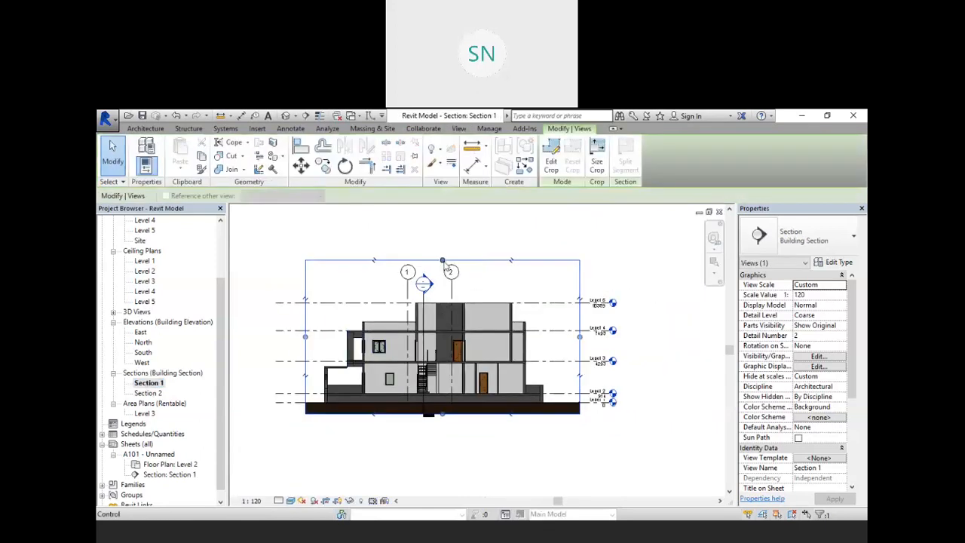
{"action": "left_click_drag", "start_coordinate": [447, 331], "coordinate": [445, 361]}
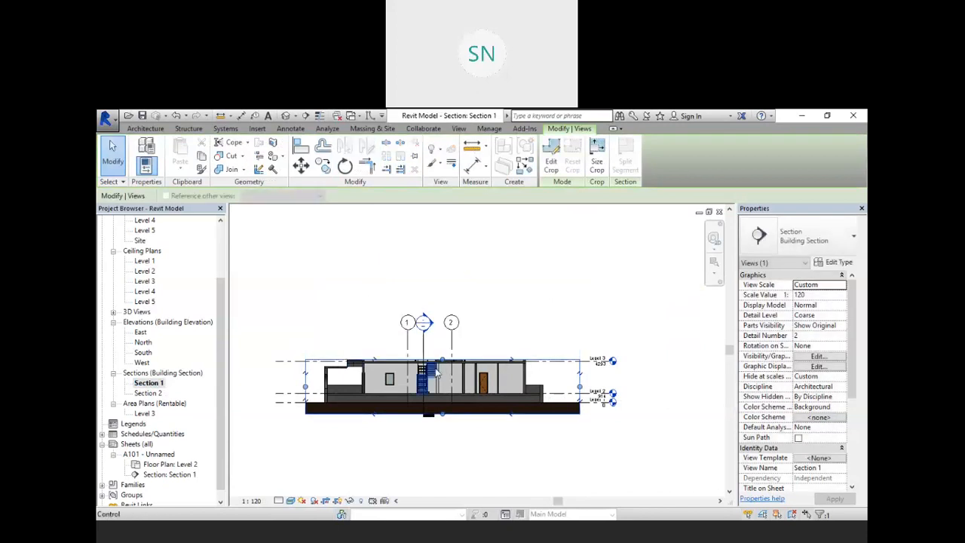
{"action": "scroll", "coordinate": [427, 372], "scroll_direction": "up", "scroll_amount": 2}
{"action": "scroll", "coordinate": [427, 372], "scroll_direction": "up", "scroll_amount": 3}
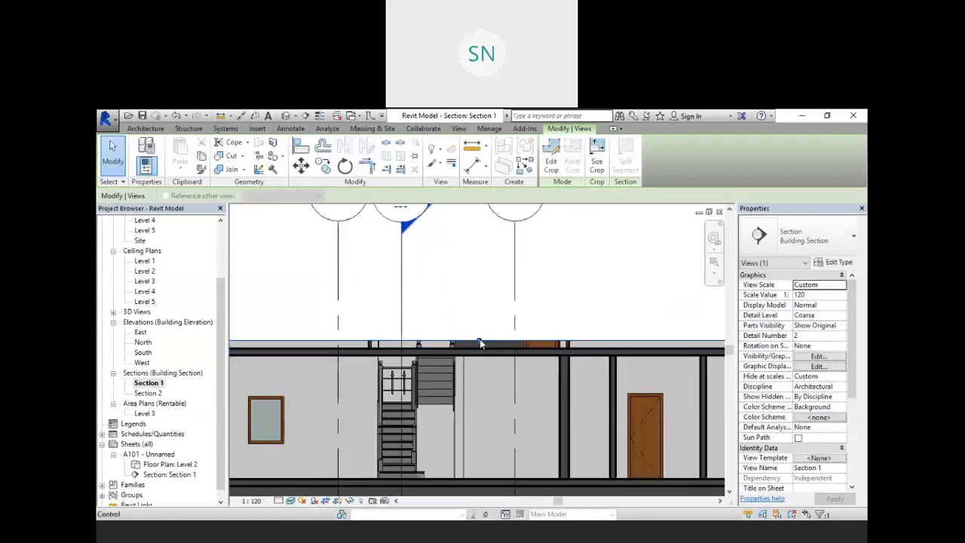
{"action": "scroll", "coordinate": [460, 332], "scroll_direction": "down", "scroll_amount": 5}
{"action": "scroll", "coordinate": [437, 316], "scroll_direction": "up", "scroll_amount": 2}
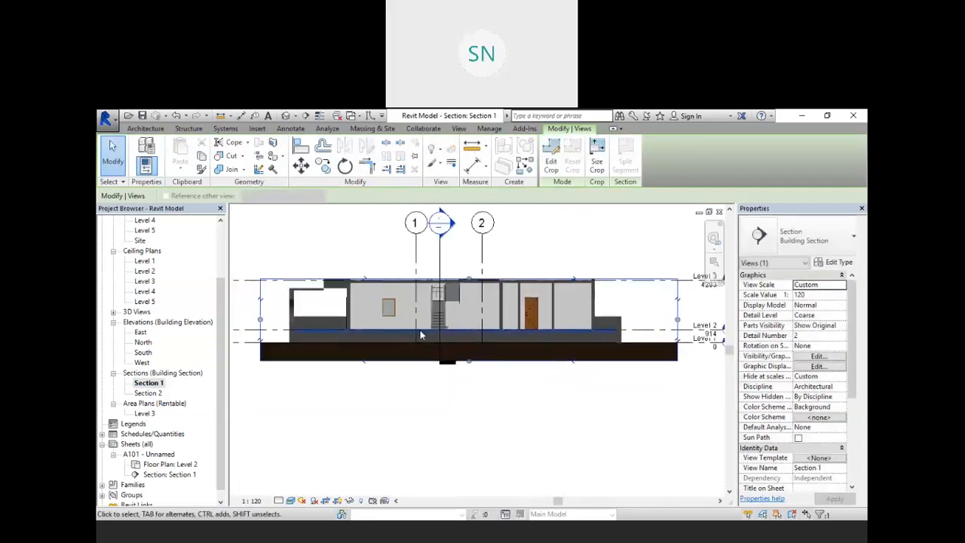
- Set a custom scale of 1 : 75 for the Section 1 view
{"action": "left_click", "coordinate": [251, 501]}
{"action": "left_click", "coordinate": [262, 327]}
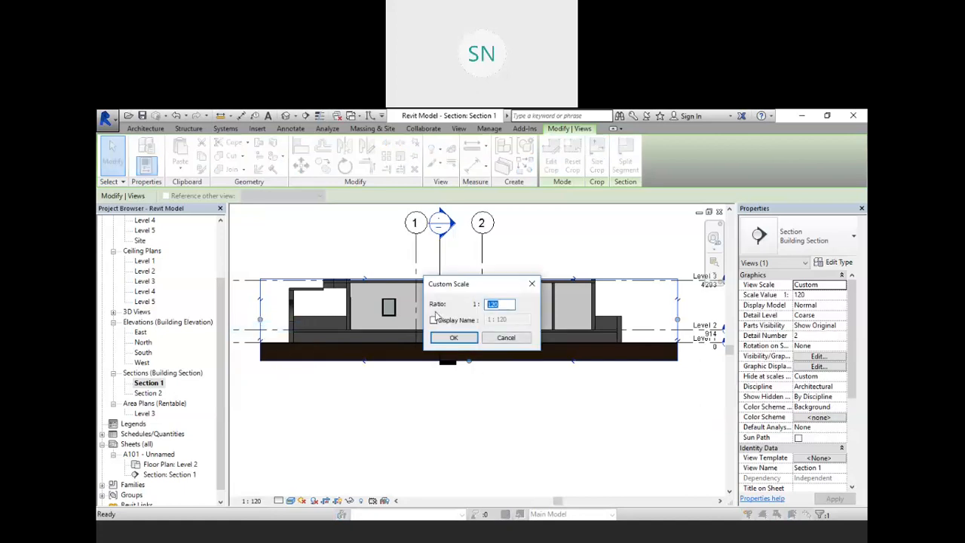
{"action": "left_click", "coordinate": [453, 338]}
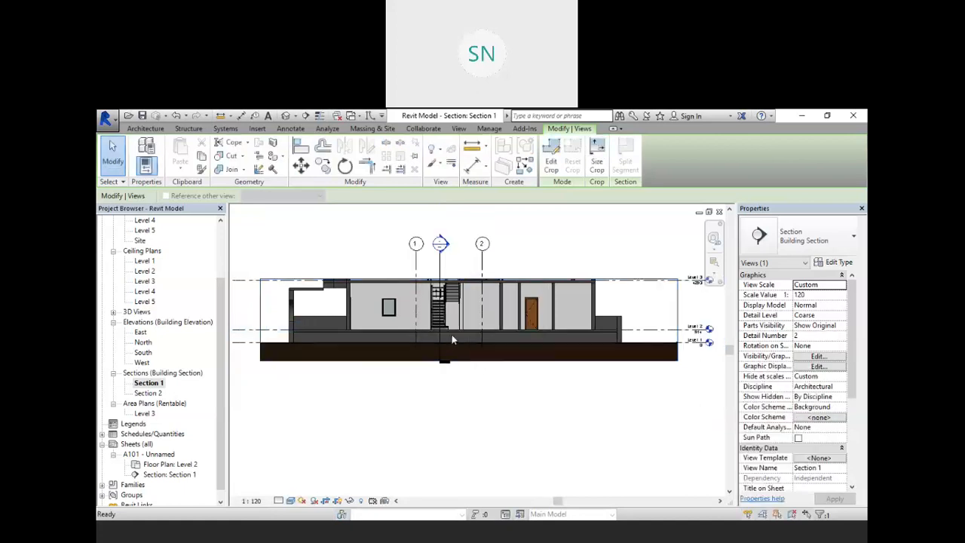
{"action": "key", "text": "Escape"}
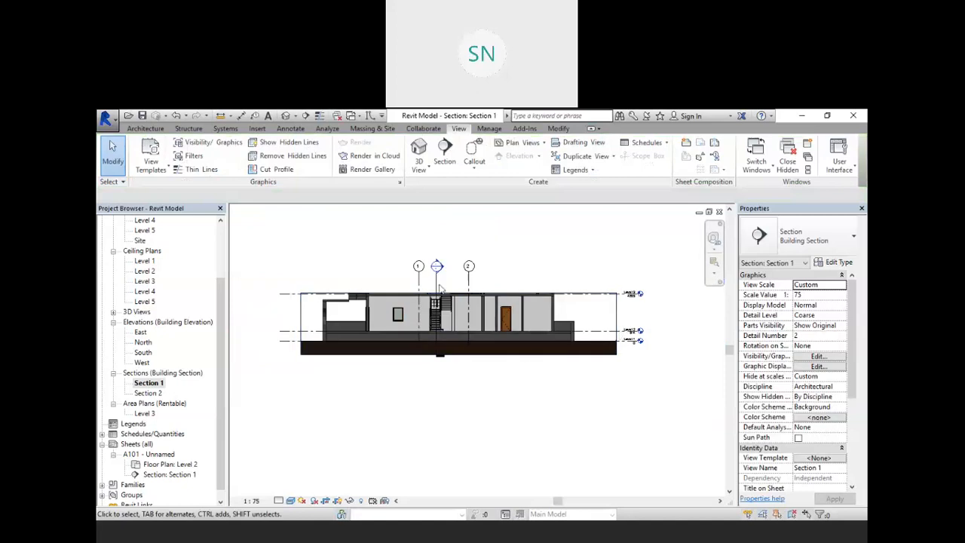
- Lower the section mark's head and the grid 1 and 2 bubbles closer to the upper edge of the cropped section
{"action": "scroll", "coordinate": [456, 279], "scroll_direction": "up", "scroll_amount": 4}
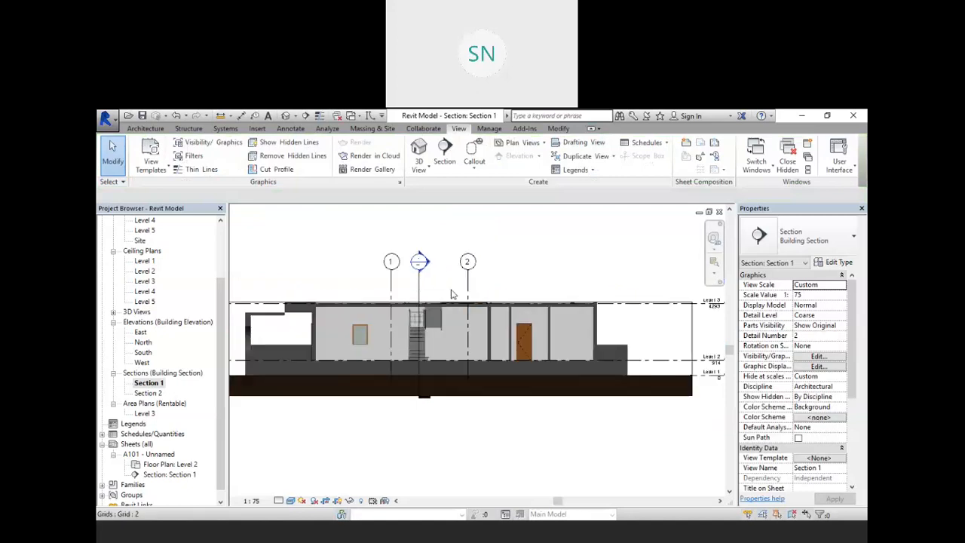
{"action": "left_click", "coordinate": [415, 273]}
{"action": "left_click_drag", "start_coordinate": [416, 265], "coordinate": [417, 292]}
{"action": "left_click", "coordinate": [481, 272]}
{"action": "left_click_drag", "start_coordinate": [483, 273], "coordinate": [483, 306]}
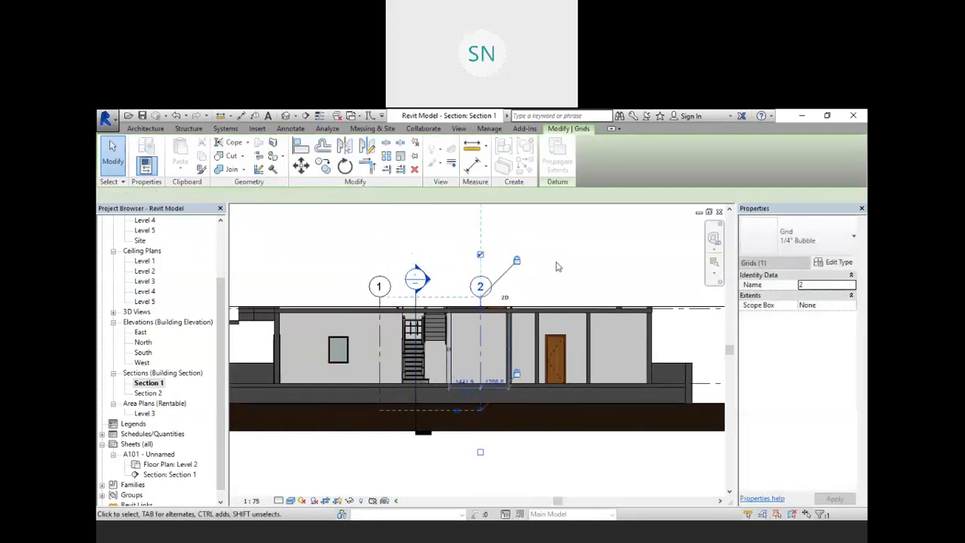
{"action": "left_click", "coordinate": [557, 267]}
- Change the visual style of the Section 1 view to Wireframe
{"action": "scroll", "coordinate": [554, 269], "scroll_direction": "down", "scroll_amount": 4}
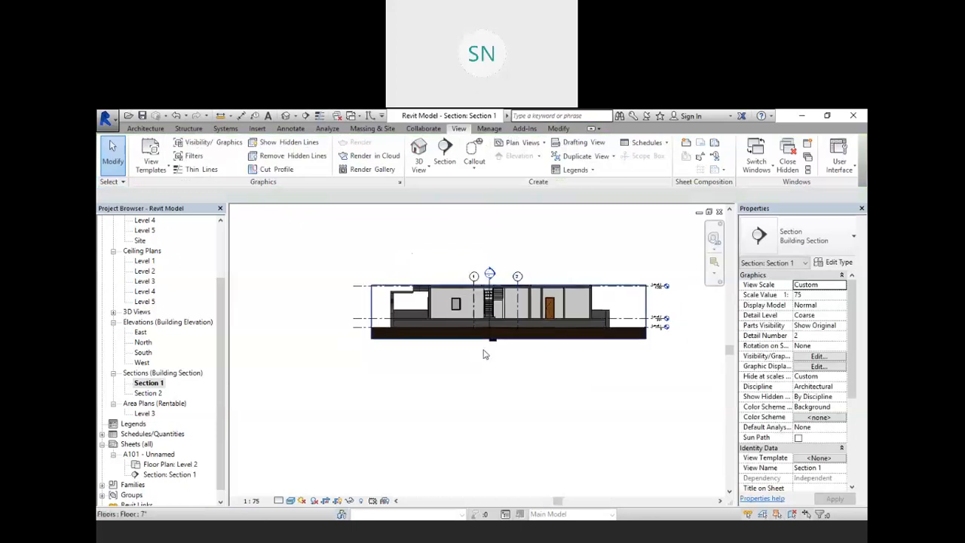
{"action": "left_click", "coordinate": [290, 501]}
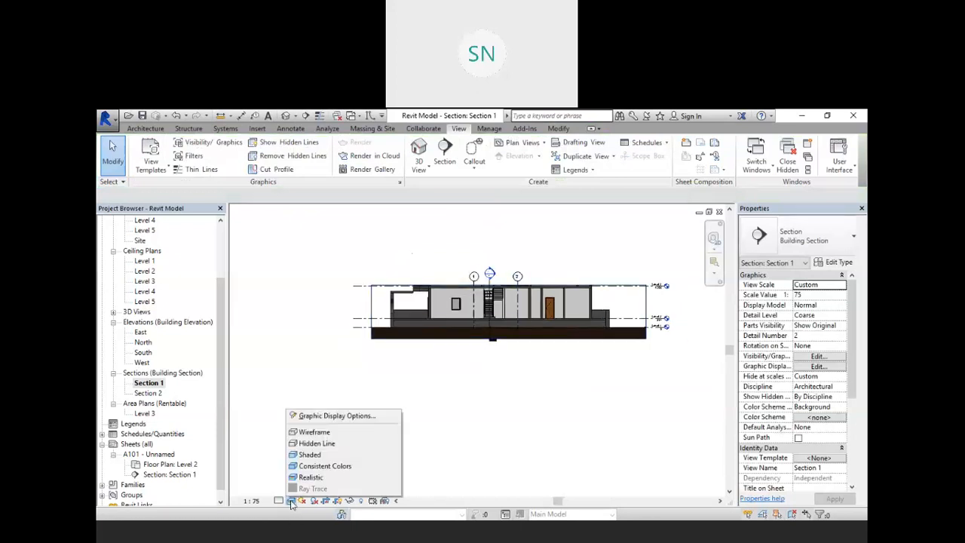
{"action": "left_click", "coordinate": [327, 435]}
{"action": "scroll", "coordinate": [550, 298], "scroll_direction": "up", "scroll_amount": 3}
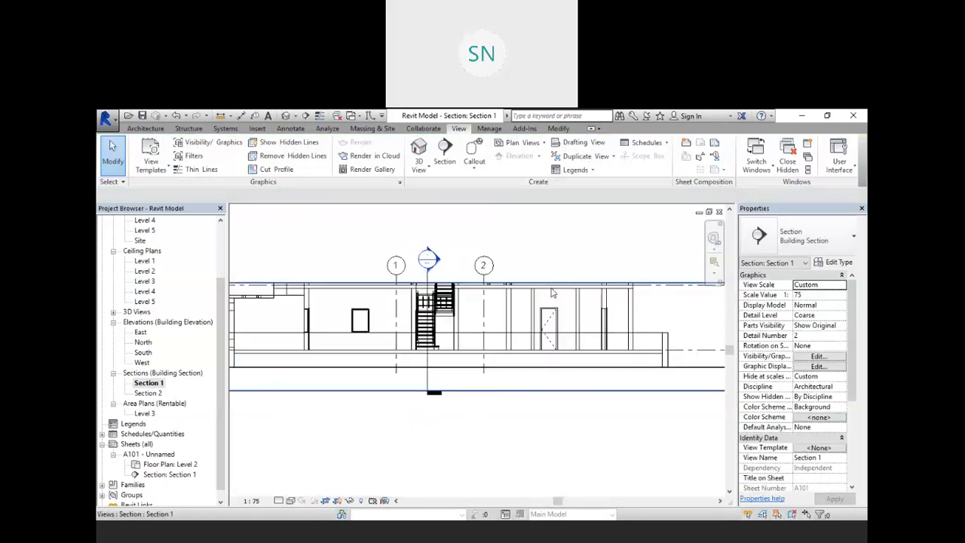
- Return to sheet A101 and move the Section 1 viewport beneath the Level 2 plan, clear of the title block's information column
{"action": "scroll", "coordinate": [551, 298], "scroll_direction": "down", "scroll_amount": 1}
{"action": "scroll", "coordinate": [191, 420], "scroll_direction": "down", "scroll_amount": 2}
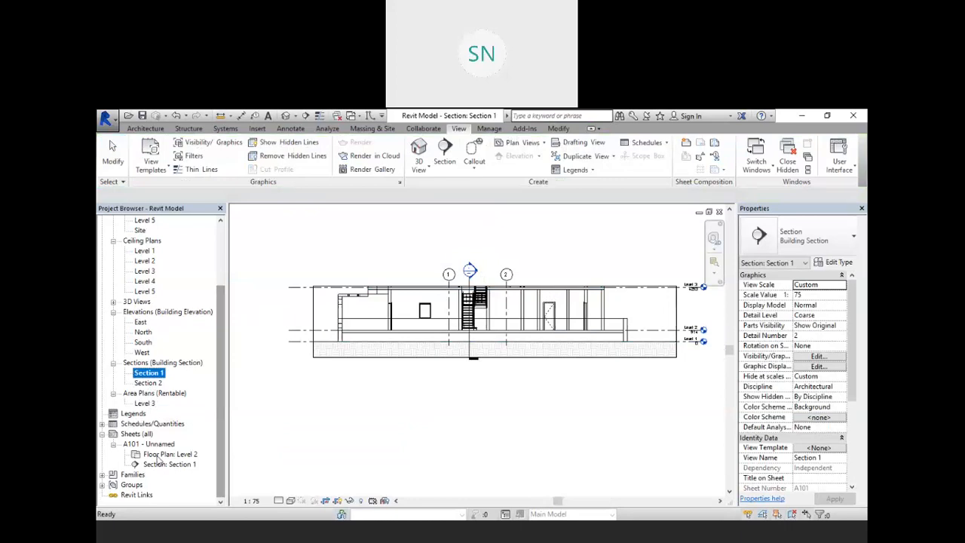
{"action": "double_click", "coordinate": [183, 454]}
{"action": "double_click", "coordinate": [149, 444]}
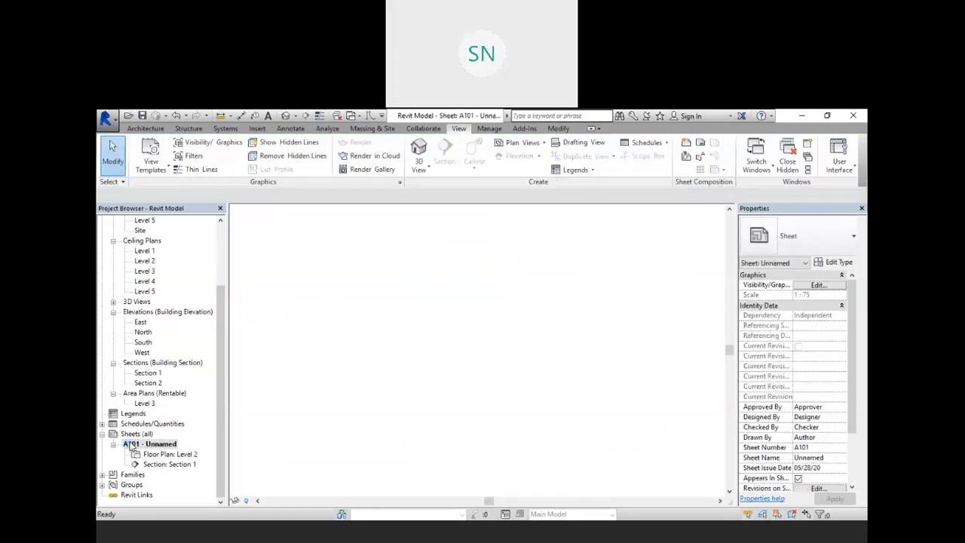
{"action": "scroll", "coordinate": [400, 401], "scroll_direction": "down", "scroll_amount": 3}
{"action": "scroll", "coordinate": [400, 377], "scroll_direction": "up", "scroll_amount": 2}
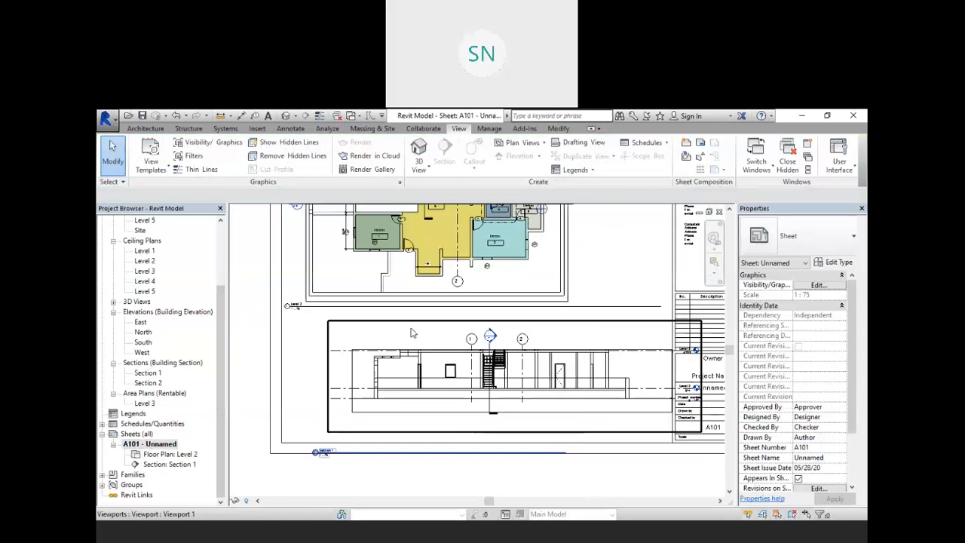
{"action": "left_click", "coordinate": [389, 323]}
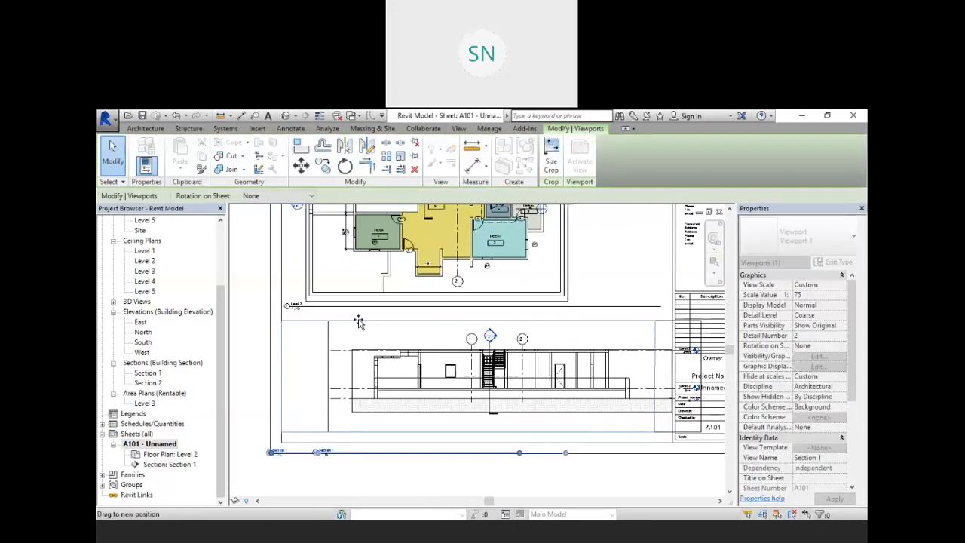
{"action": "left_click_drag", "start_coordinate": [361, 316], "coordinate": [360, 307]}
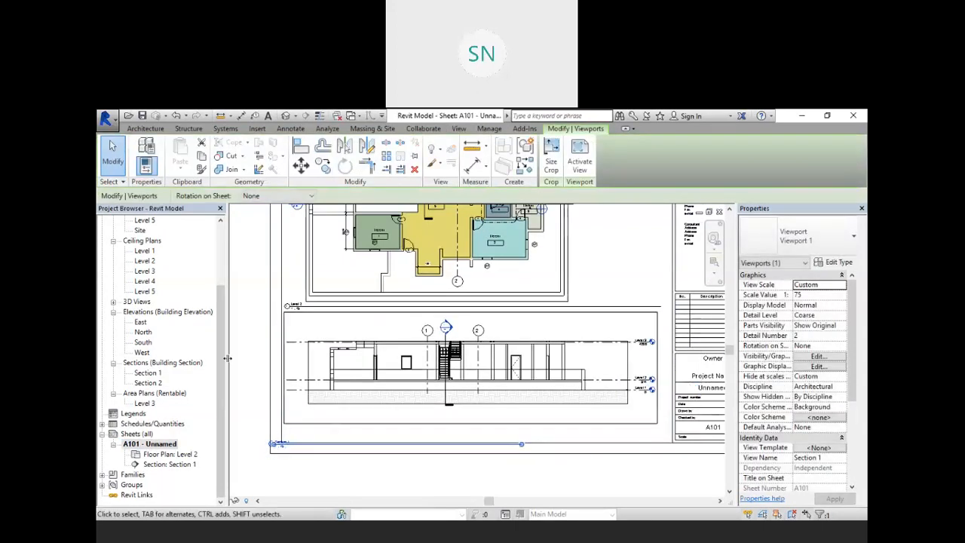
{"action": "scroll", "coordinate": [267, 386], "scroll_direction": "down", "scroll_amount": 2}
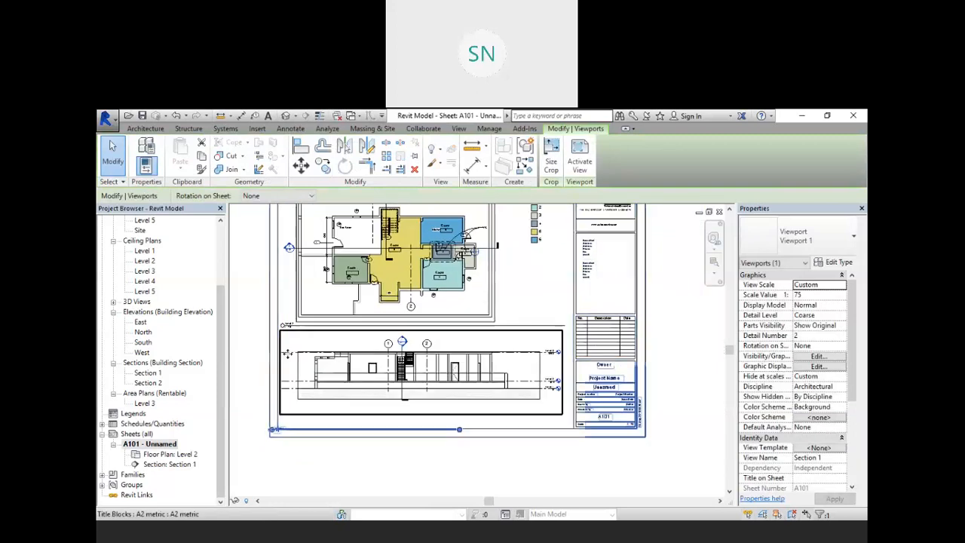
{"action": "scroll", "coordinate": [332, 260], "scroll_direction": "up", "scroll_amount": 2}
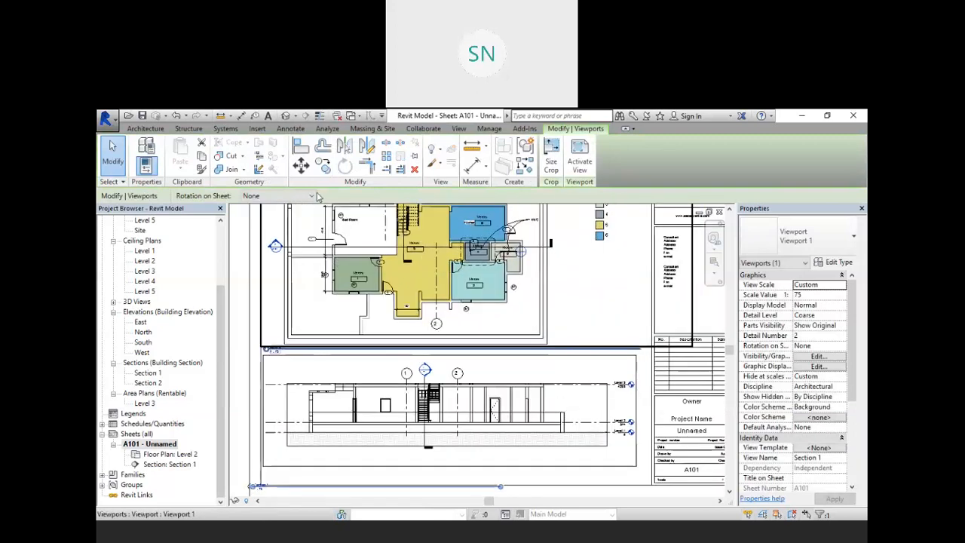
{"action": "key", "text": "Escape"}
{"action": "key", "text": "a"}
{"action": "key", "text": "l"}
{"action": "scroll", "coordinate": [383, 436], "scroll_direction": "down", "scroll_amount": 2}
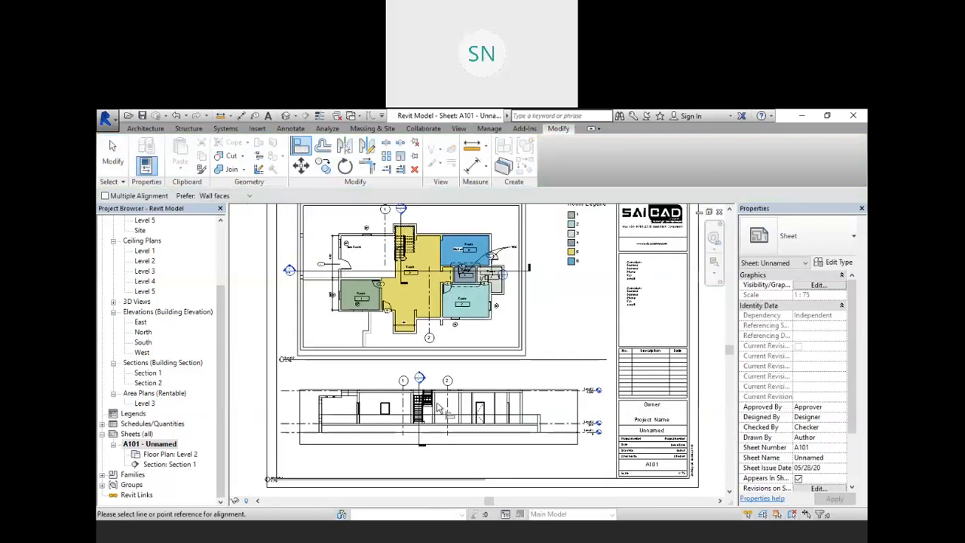
{"action": "scroll", "coordinate": [506, 313], "scroll_direction": "up", "scroll_amount": 3}
{"action": "scroll", "coordinate": [505, 312], "scroll_direction": "down", "scroll_amount": 2}
{"action": "scroll", "coordinate": [503, 273], "scroll_direction": "up", "scroll_amount": 2}
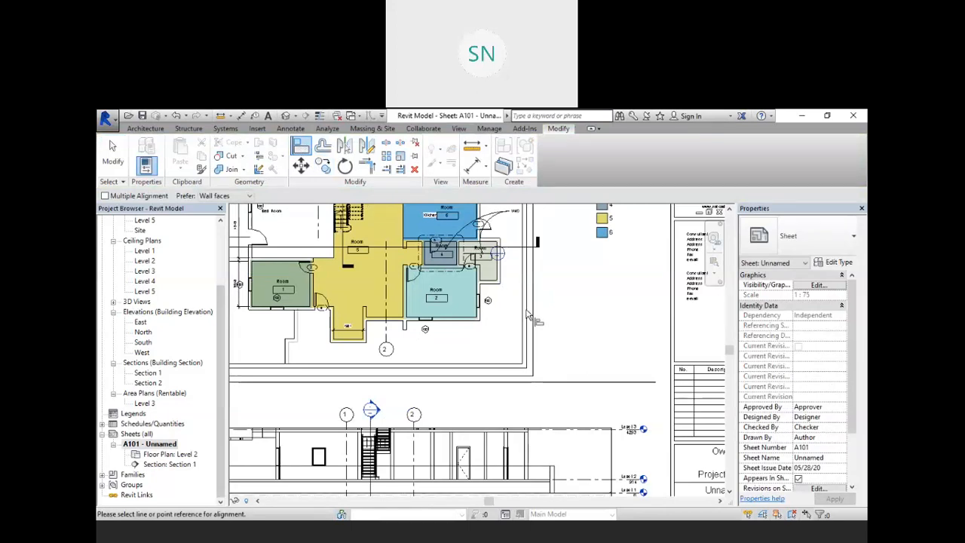
{"action": "scroll", "coordinate": [528, 315], "scroll_direction": "down", "scroll_amount": 2}
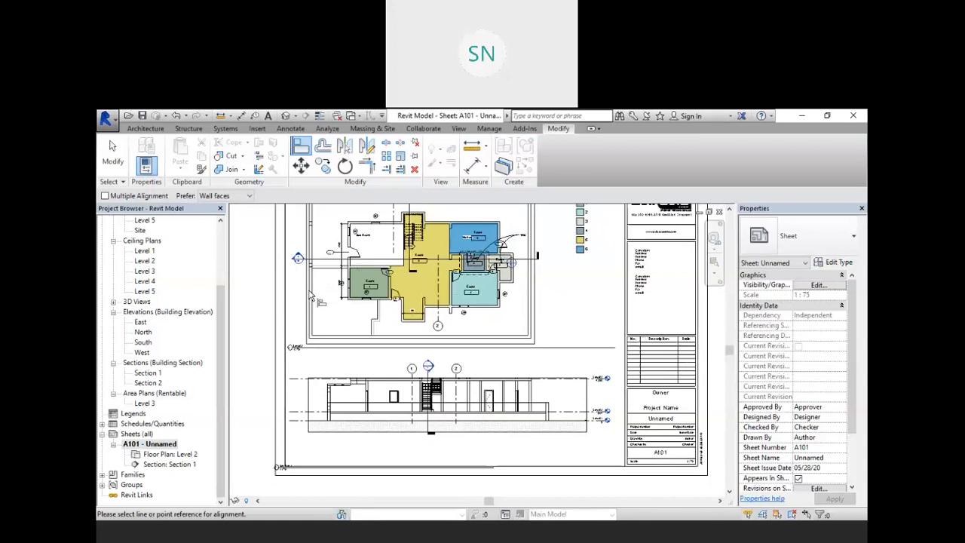
{"action": "right_click", "coordinate": [249, 330]}
{"action": "left_click", "coordinate": [265, 341]}
{"action": "left_click", "coordinate": [343, 354]}
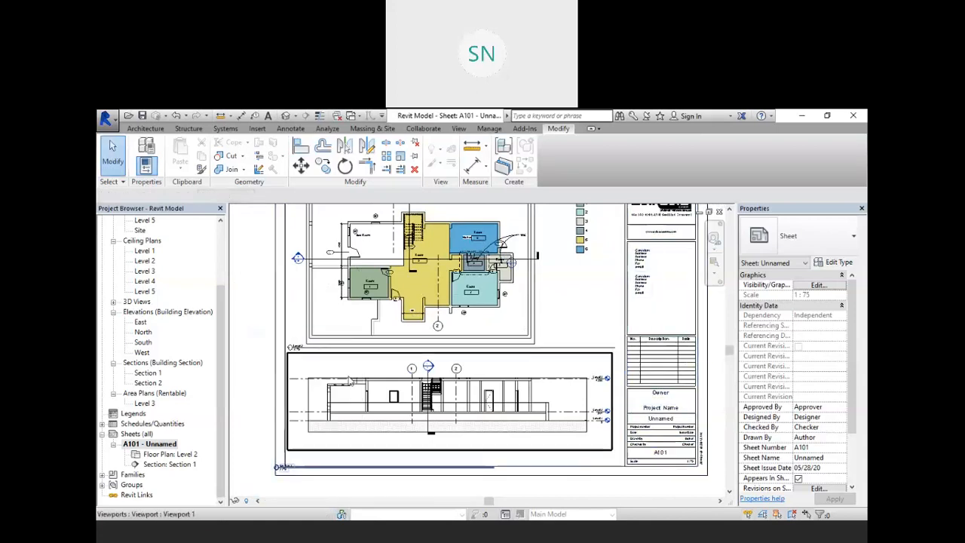
- Shift the Section 1 viewport leftward on the sheet, bringing its grids closer to those of the Level 2 plan
{"action": "scroll", "coordinate": [349, 375], "scroll_direction": "up", "scroll_amount": 1}
{"action": "left_click", "coordinate": [341, 352]}
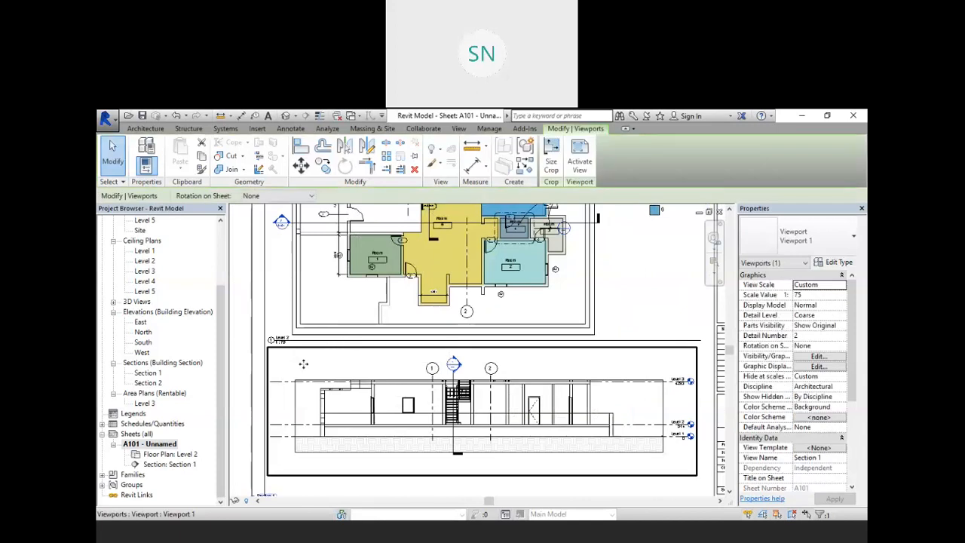
{"action": "scroll", "coordinate": [303, 364], "scroll_direction": "down", "scroll_amount": 2}
{"action": "left_click_drag", "start_coordinate": [330, 451], "coordinate": [317, 451]}
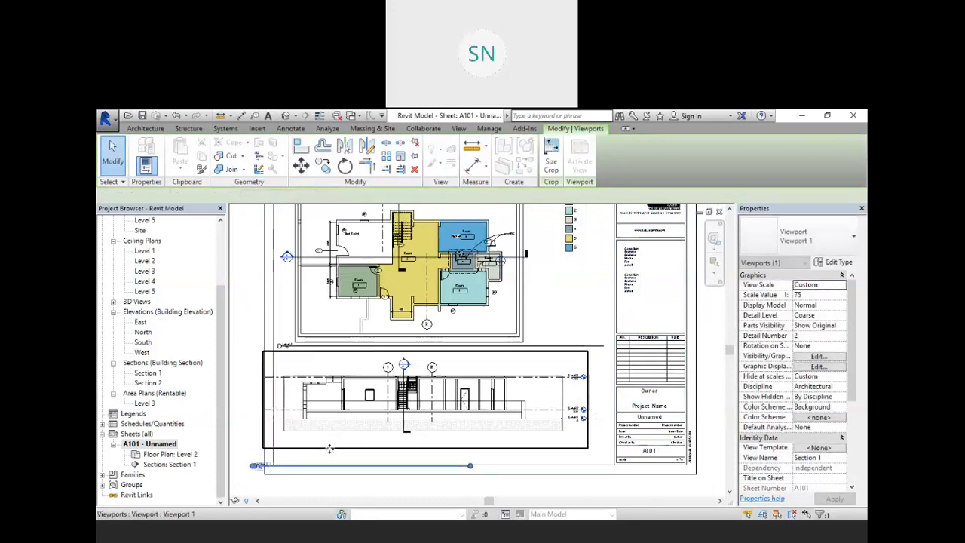
{"action": "left_click", "coordinate": [243, 345]}
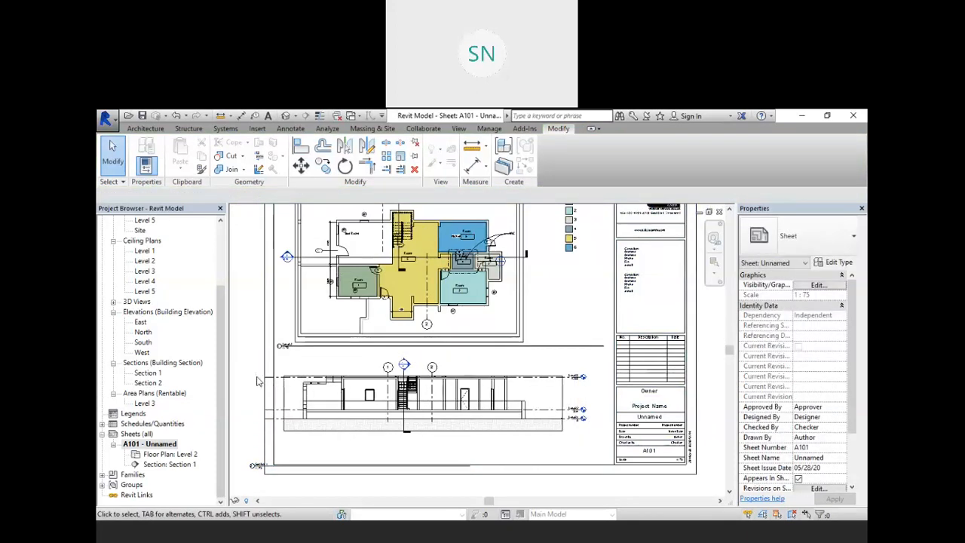
- Nudge the Section 1 viewport sideways in small increments until its grid 2 lines up with grid 2 of the plan
{"action": "left_click", "coordinate": [292, 389]}
{"action": "key", "text": "Right"}
{"action": "key", "text": "Right"}
{"action": "key", "text": "Right"}
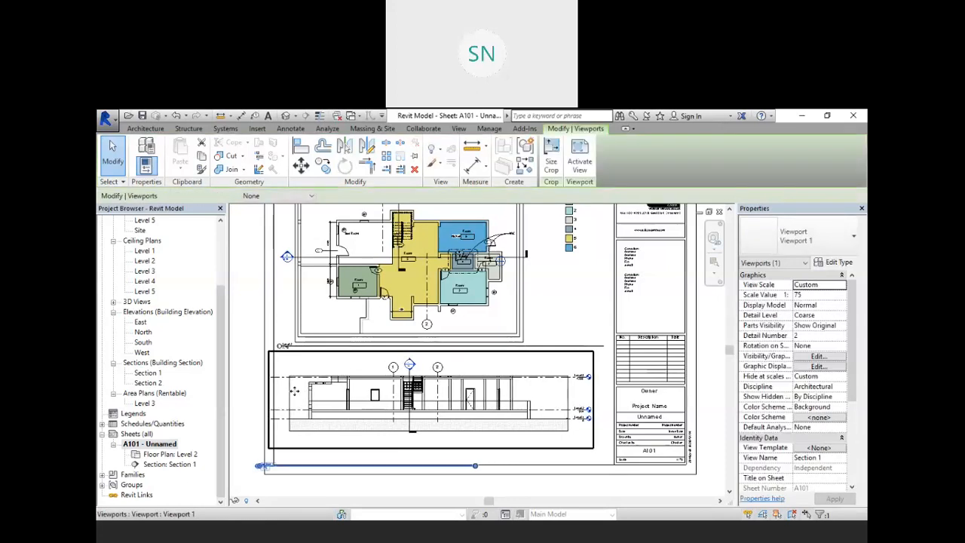
{"action": "key", "text": "Left"}
{"action": "key", "text": "Left"}
{"action": "key", "text": "Left"}
{"action": "key", "text": "Left"}
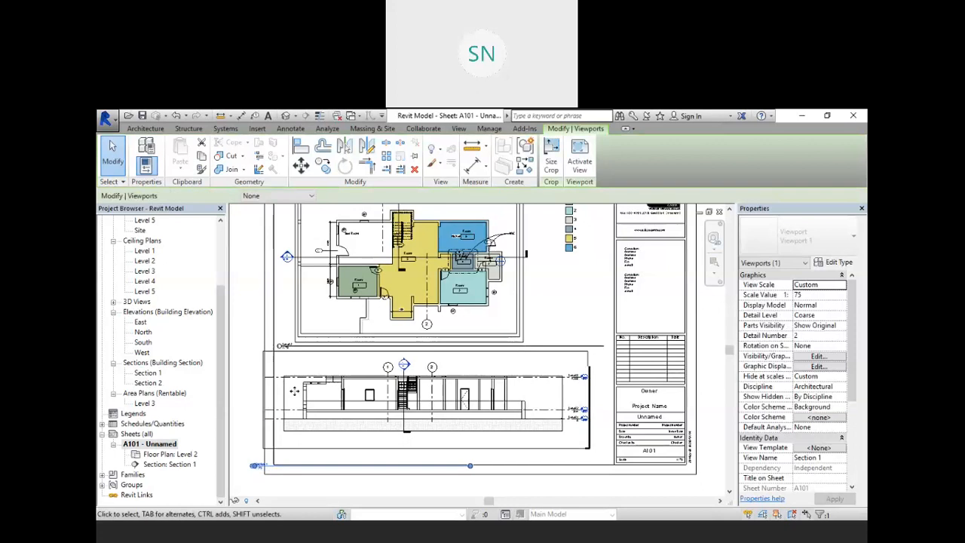
{"action": "key", "text": "Left"}
{"action": "key", "text": "Left"}
{"action": "key", "text": "Left"}
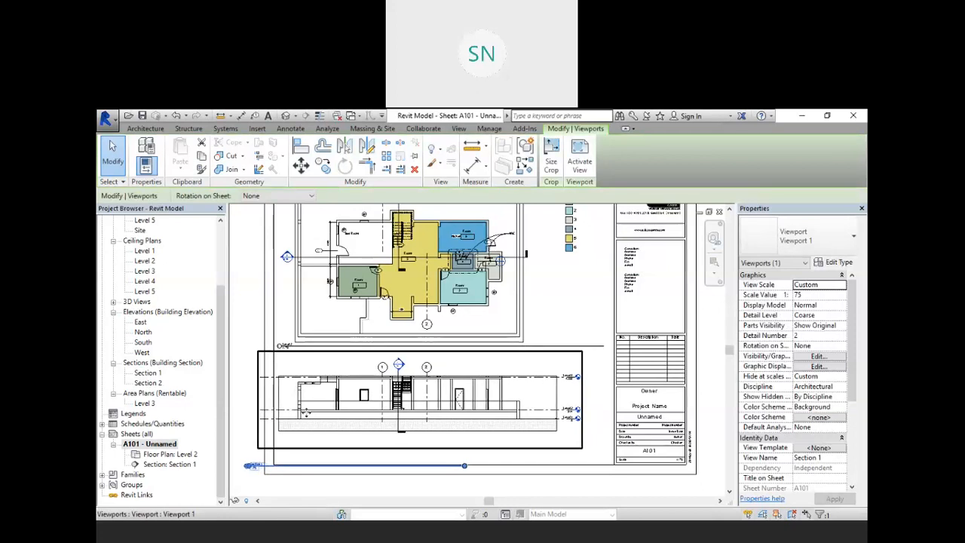
- Move the Section 1 view title up and inward so it sits just beneath the section, inside the sheet border
{"action": "left_click", "coordinate": [255, 488]}
{"action": "left_click", "coordinate": [269, 470]}
{"action": "left_click_drag", "start_coordinate": [269, 469], "coordinate": [307, 443]}
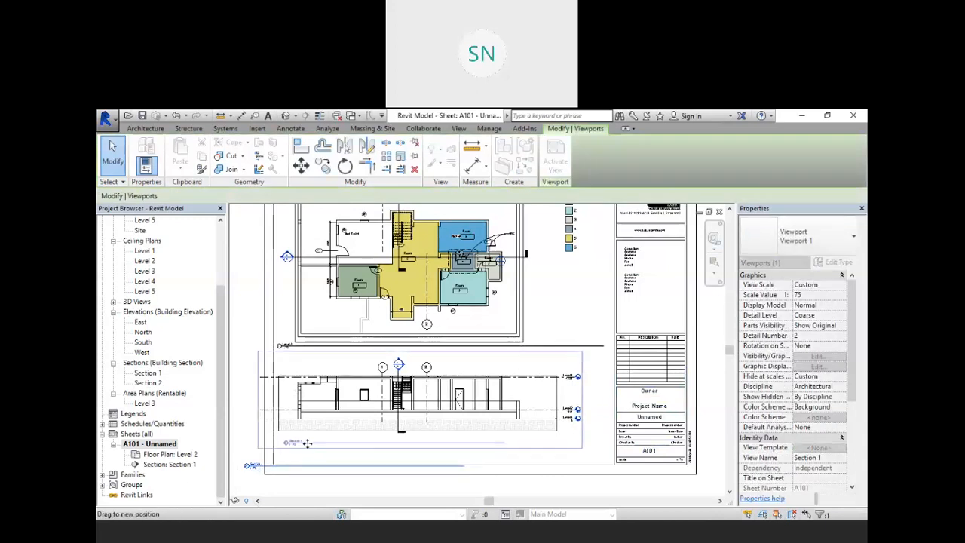
{"action": "key", "text": "Escape"}
{"action": "scroll", "coordinate": [311, 444], "scroll_direction": "up", "scroll_amount": 4}
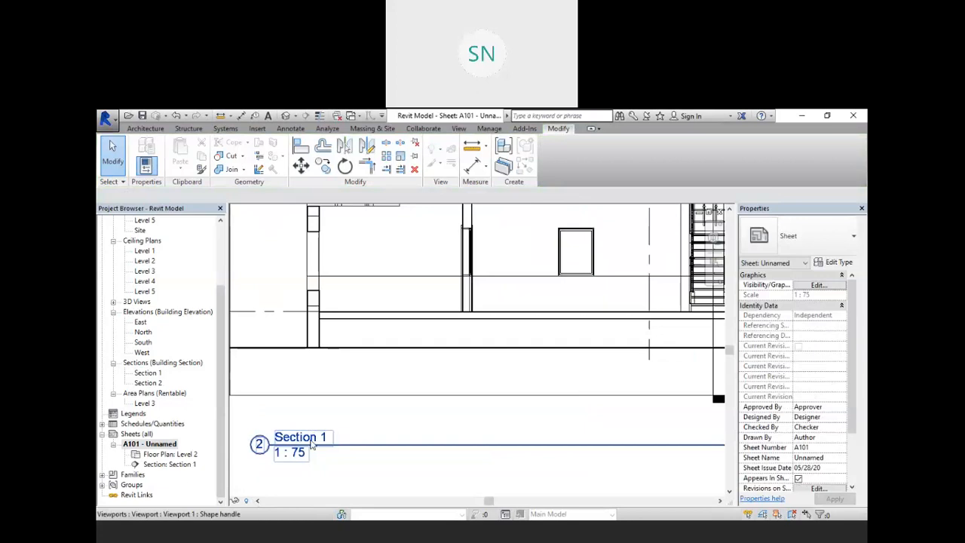
{"action": "scroll", "coordinate": [307, 458], "scroll_direction": "down", "scroll_amount": 3}
{"action": "scroll", "coordinate": [360, 437], "scroll_direction": "down", "scroll_amount": 2}
{"action": "scroll", "coordinate": [487, 394], "scroll_direction": "up", "scroll_amount": 3}
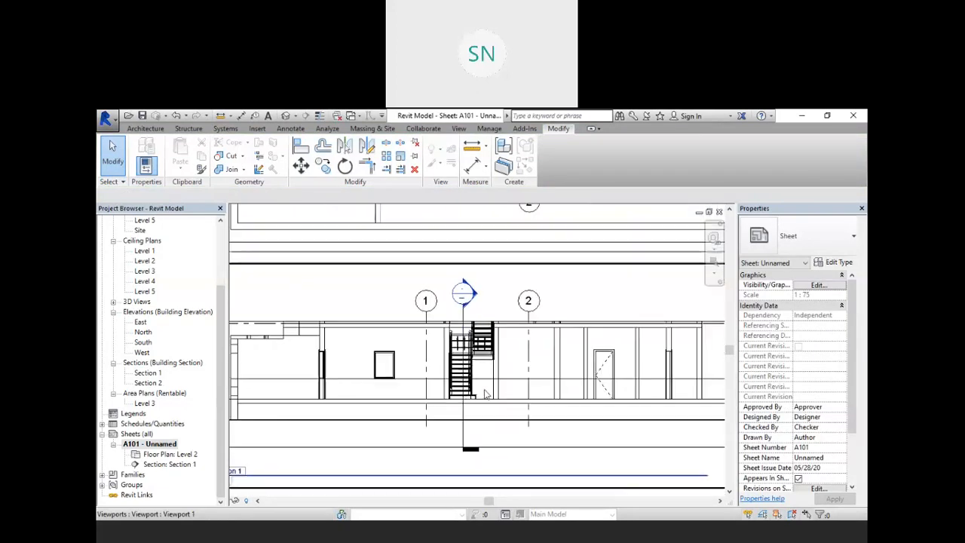
{"action": "scroll", "coordinate": [469, 351], "scroll_direction": "down", "scroll_amount": 2}
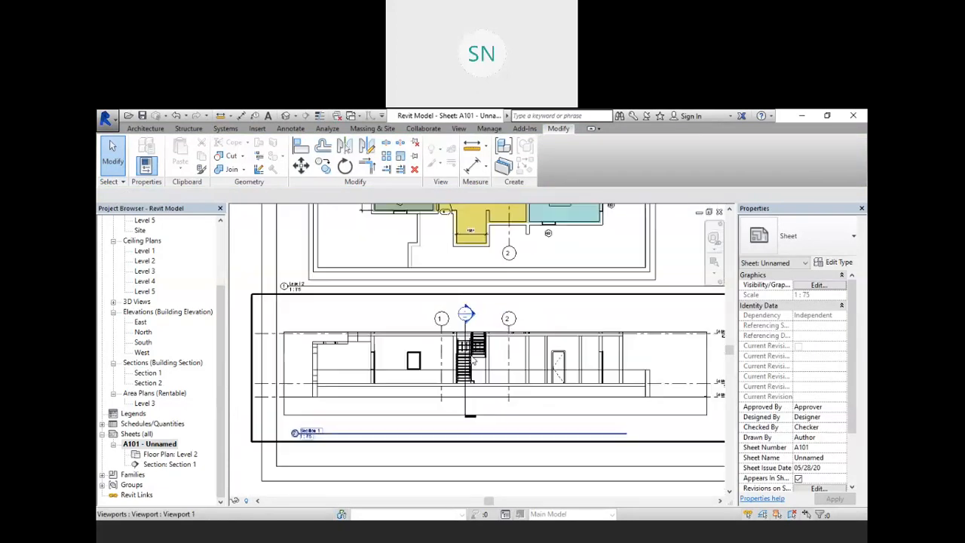
- Rename the Section 1 view as First Floor Section View
{"action": "left_click", "coordinate": [148, 374]}
{"action": "right_click", "coordinate": [149, 377]}
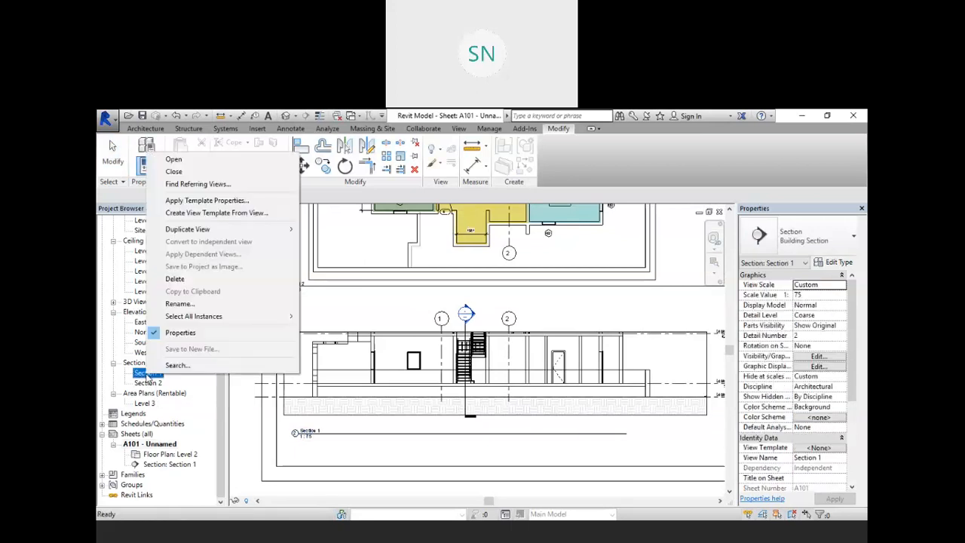
{"action": "left_click", "coordinate": [190, 305]}
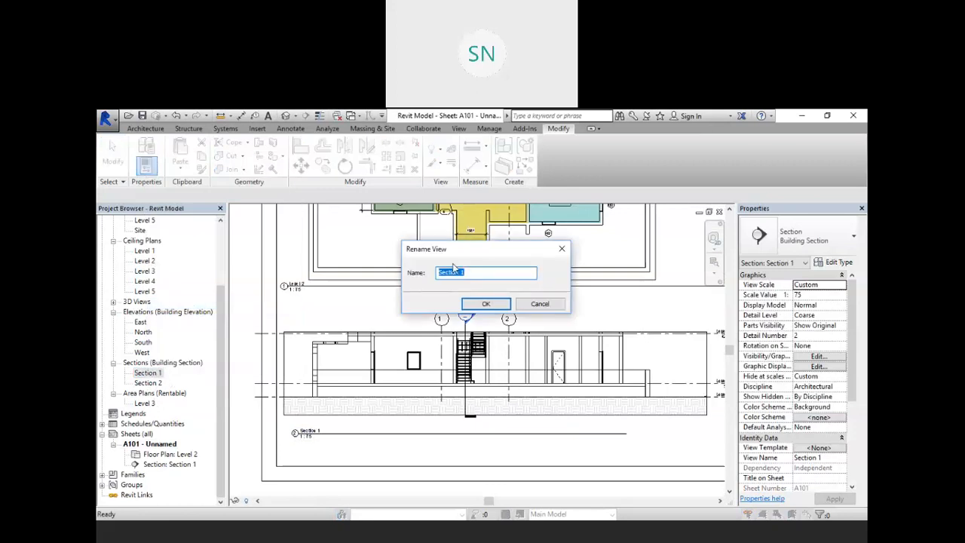
{"action": "type", "text": "Floor"}
{"action": "left_click", "coordinate": [489, 304]}
{"action": "scroll", "coordinate": [315, 434], "scroll_direction": "up", "scroll_amount": 4}
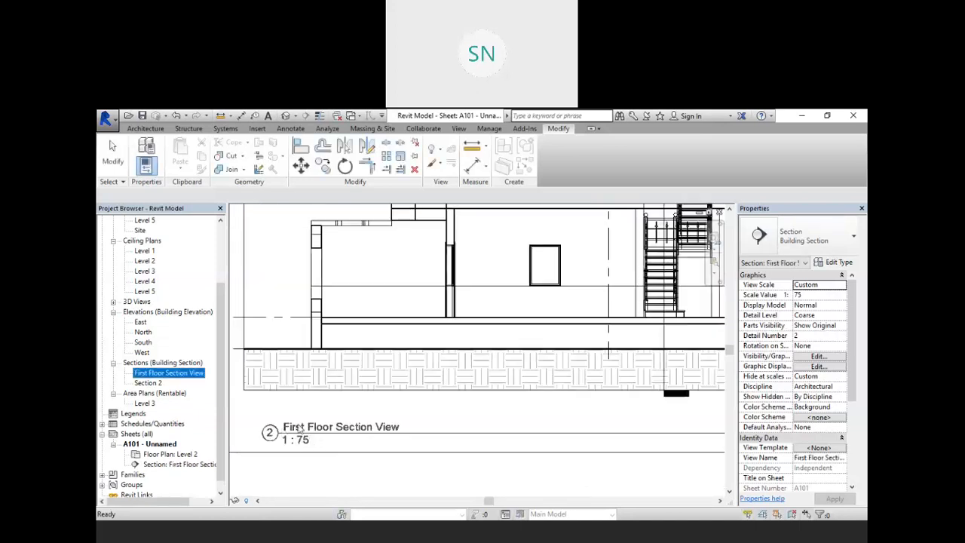
{"action": "scroll", "coordinate": [390, 419], "scroll_direction": "down", "scroll_amount": 4}
{"action": "scroll", "coordinate": [349, 300], "scroll_direction": "up", "scroll_amount": 3}
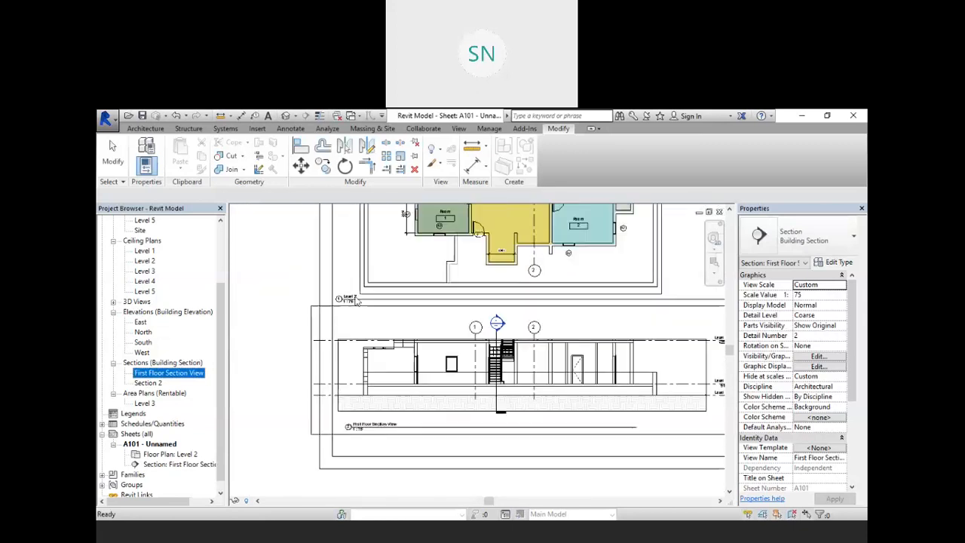
- Rename the Level 2 floor plan as First Floor, applying the name to the corresponding level and views
{"action": "scroll", "coordinate": [349, 300], "scroll_direction": "up", "scroll_amount": 1}
{"action": "scroll", "coordinate": [221, 343], "scroll_direction": "up", "scroll_amount": 2}
{"action": "scroll", "coordinate": [221, 343], "scroll_direction": "up", "scroll_amount": 3}
{"action": "left_click", "coordinate": [145, 261]}
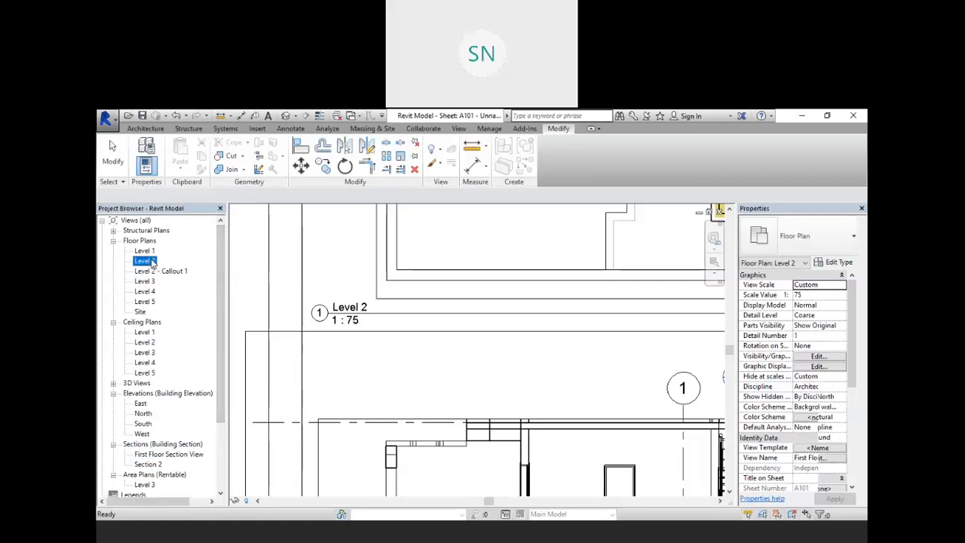
{"action": "right_click", "coordinate": [144, 265]}
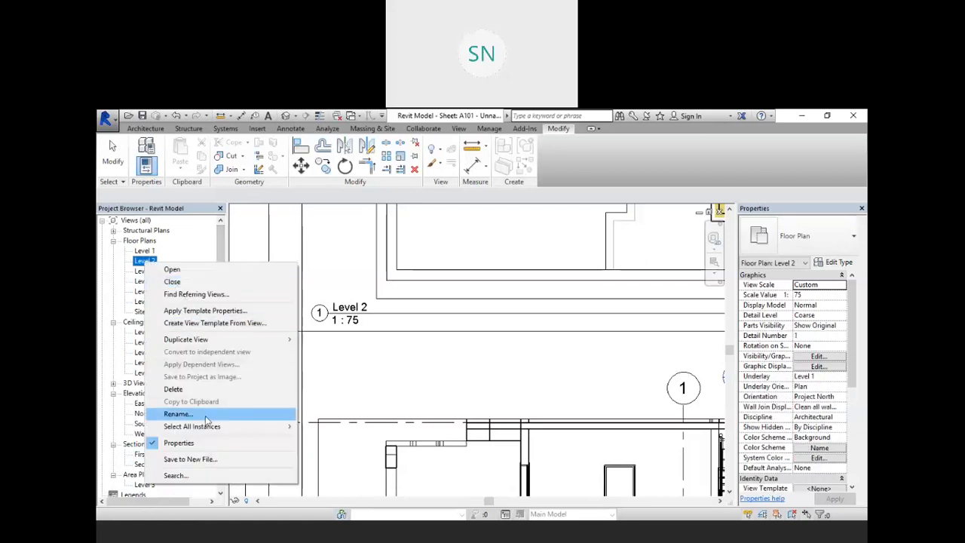
{"action": "left_click", "coordinate": [181, 413]}
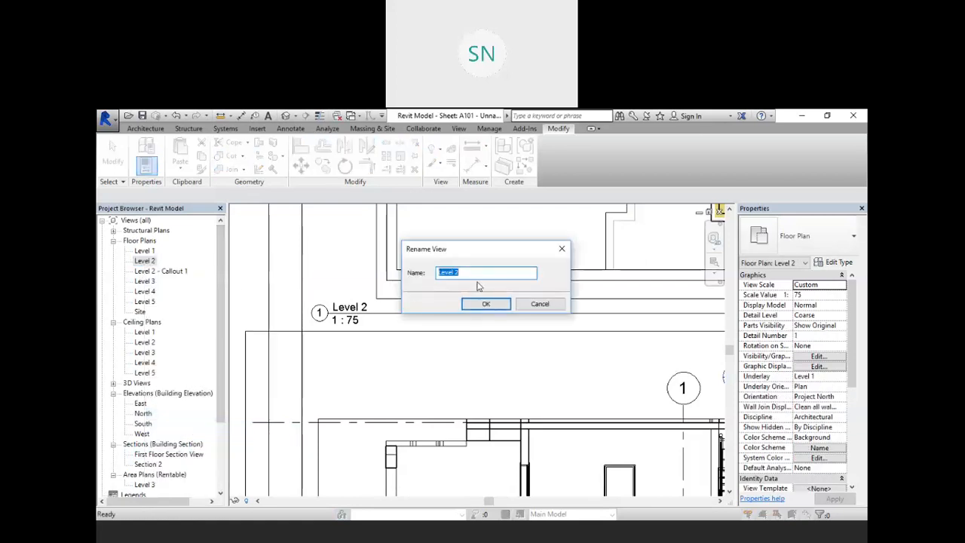
{"action": "type", "text": "First"}
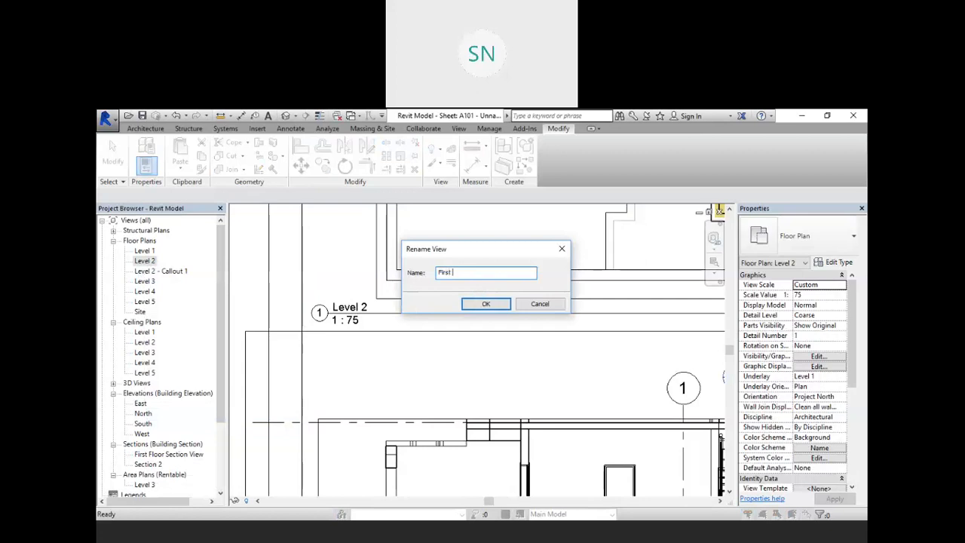
{"action": "type", "text": "Floor"}
{"action": "left_click", "coordinate": [486, 304]}
{"action": "left_click", "coordinate": [493, 328]}
{"action": "scroll", "coordinate": [407, 368], "scroll_direction": "down", "scroll_amount": 2}
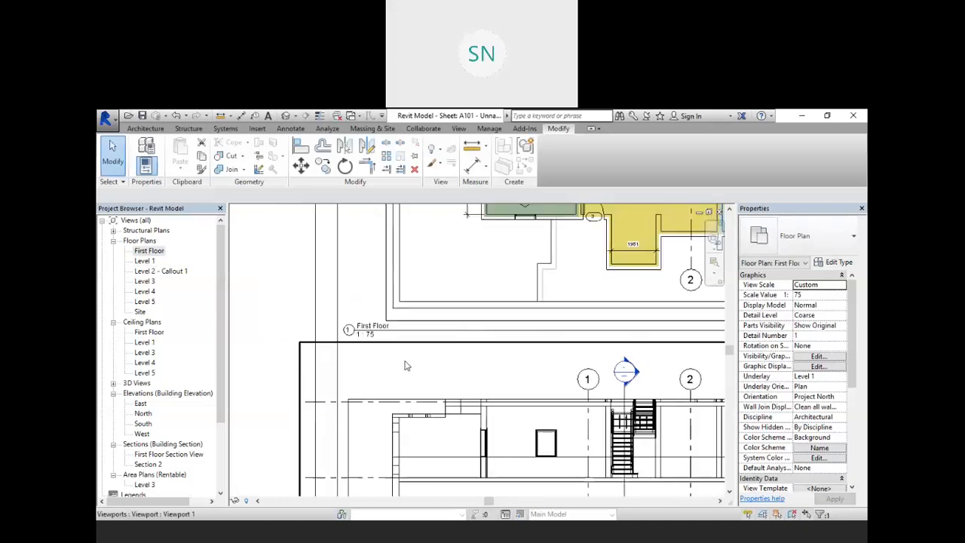
{"action": "double_click", "coordinate": [248, 306]}
{"action": "scroll", "coordinate": [373, 336], "scroll_direction": "up", "scroll_amount": 4}
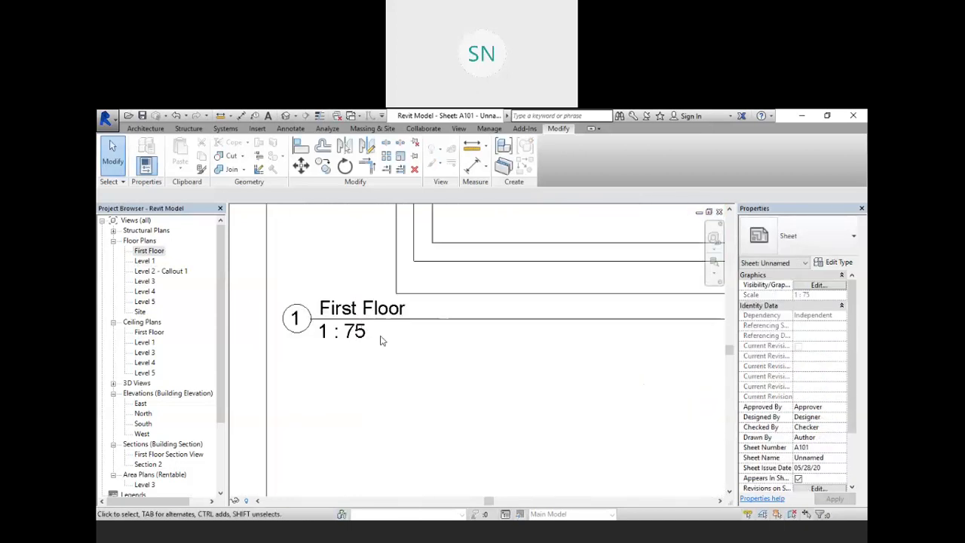
- Delete the First Floor Section View and First Floor plan viewports from sheet A101
{"action": "scroll", "coordinate": [369, 343], "scroll_direction": "down", "scroll_amount": 5}
{"action": "scroll", "coordinate": [438, 373], "scroll_direction": "down", "scroll_amount": 1}
{"action": "scroll", "coordinate": [528, 367], "scroll_direction": "up", "scroll_amount": 3}
{"action": "scroll", "coordinate": [532, 362], "scroll_direction": "down", "scroll_amount": 5}
{"action": "scroll", "coordinate": [533, 285], "scroll_direction": "up", "scroll_amount": 3}
{"action": "scroll", "coordinate": [534, 279], "scroll_direction": "down", "scroll_amount": 5}
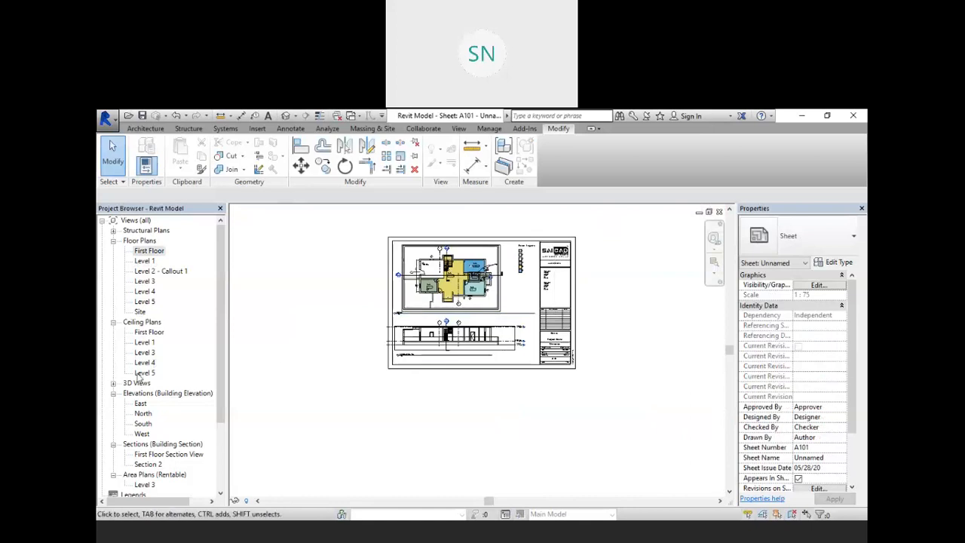
{"action": "scroll", "coordinate": [546, 339], "scroll_direction": "up", "scroll_amount": 2}
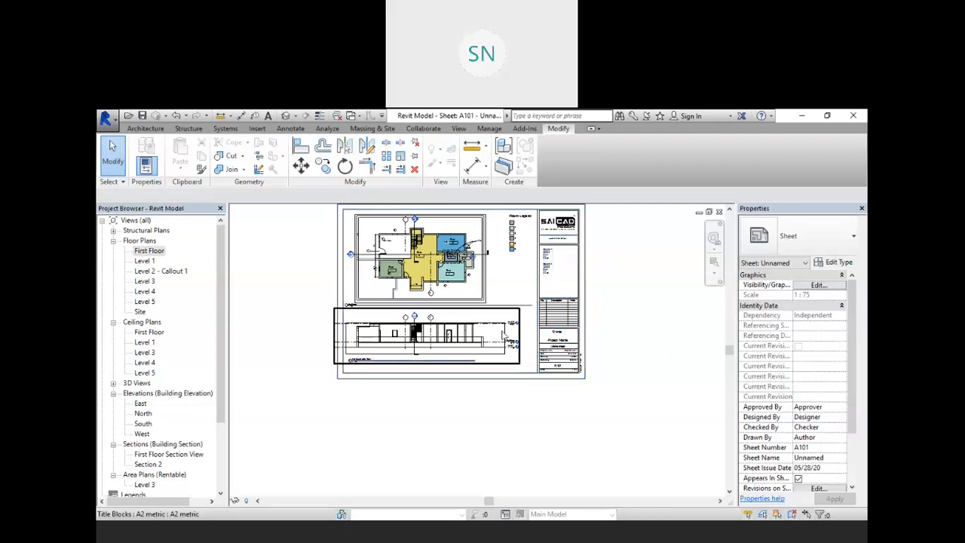
{"action": "left_click", "coordinate": [522, 324]}
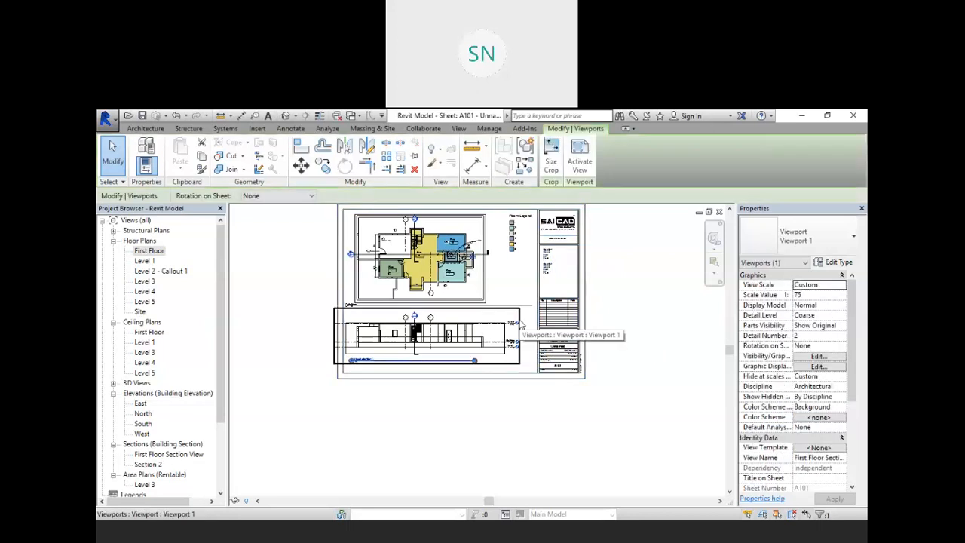
{"action": "key", "text": "Delete"}
{"action": "left_click", "coordinate": [532, 304]}
{"action": "key", "text": "Delete"}
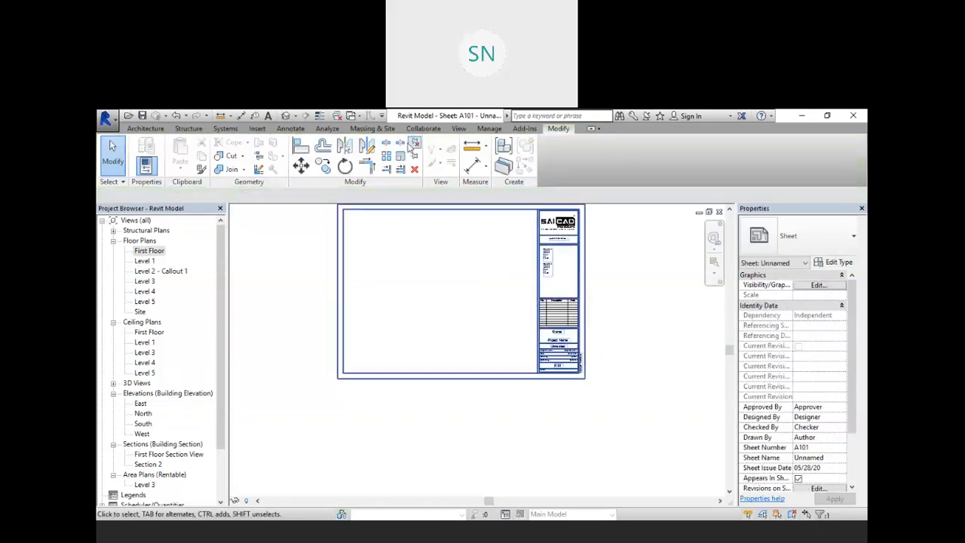
- Place the Level 3 floor plan on sheet A101 and shift it so the building sits inside the sheet border
{"action": "left_click", "coordinate": [457, 129]}
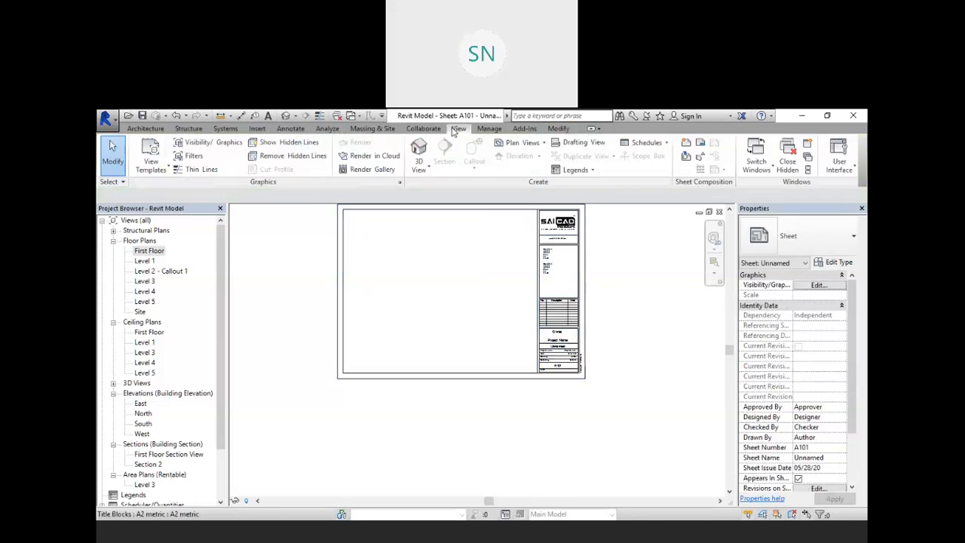
{"action": "left_click", "coordinate": [689, 157]}
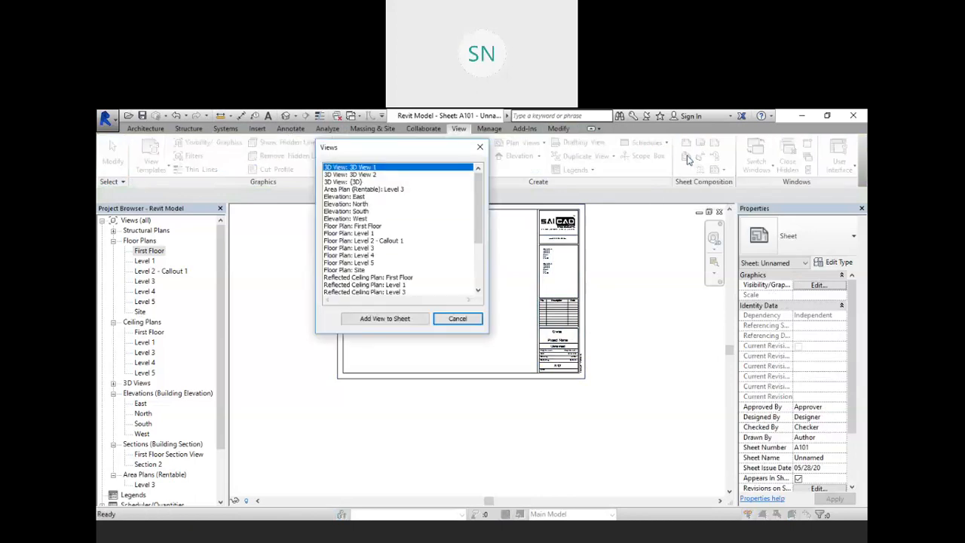
{"action": "scroll", "coordinate": [392, 241], "scroll_direction": "down", "scroll_amount": 3}
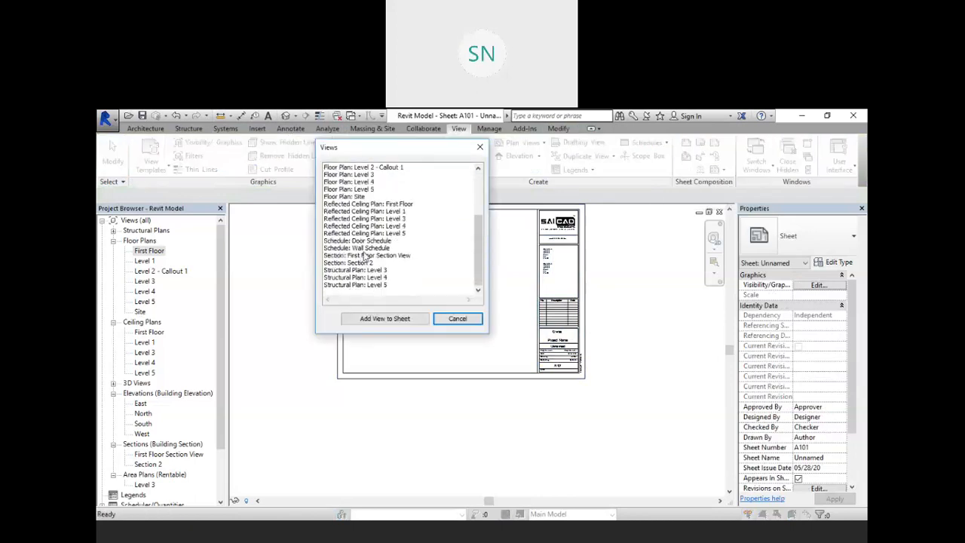
{"action": "scroll", "coordinate": [364, 256], "scroll_direction": "up", "scroll_amount": 2}
{"action": "scroll", "coordinate": [353, 227], "scroll_direction": "up", "scroll_amount": 2}
{"action": "scroll", "coordinate": [354, 229], "scroll_direction": "down", "scroll_amount": 3}
{"action": "scroll", "coordinate": [365, 254], "scroll_direction": "up", "scroll_amount": 3}
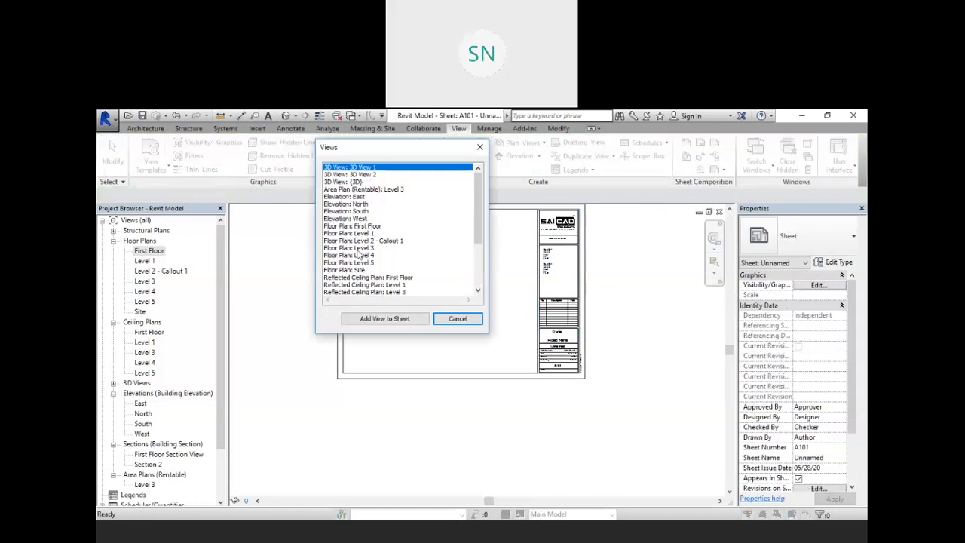
{"action": "left_click", "coordinate": [351, 248]}
{"action": "left_click", "coordinate": [400, 318]}
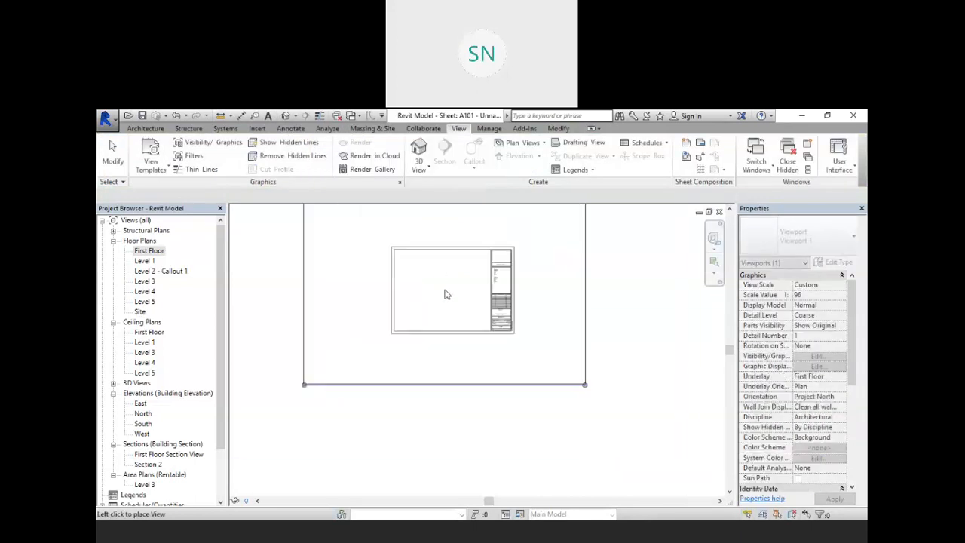
{"action": "left_click", "coordinate": [437, 317]}
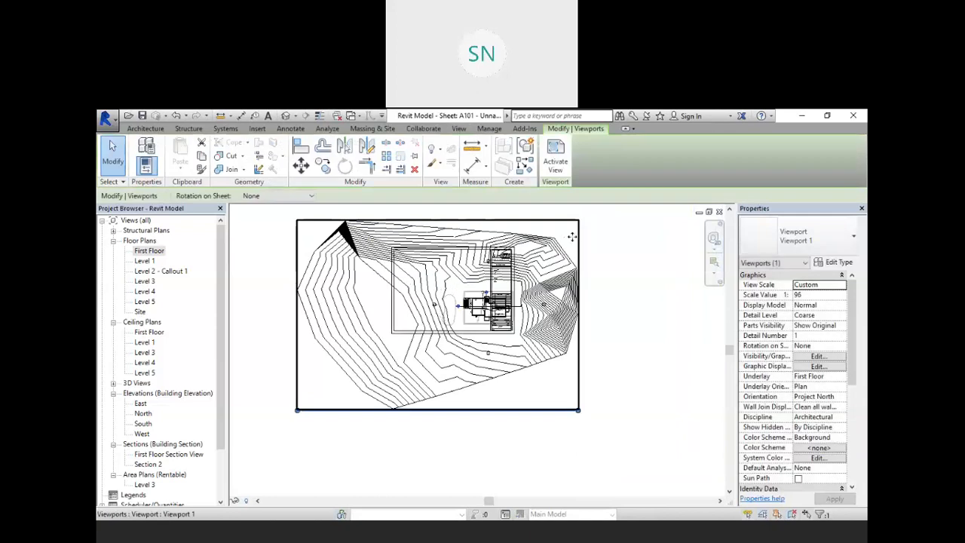
{"action": "left_click_drag", "start_coordinate": [572, 236], "coordinate": [535, 226]}
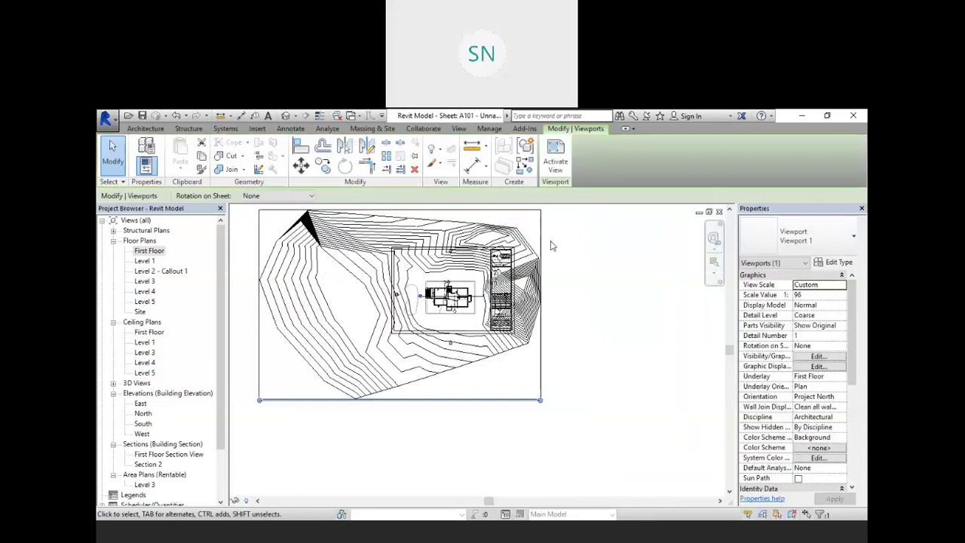
- Open the Level 3 floor plan and examine its view range and extents properties
{"action": "double_click", "coordinate": [145, 281]}
{"action": "scroll", "coordinate": [369, 306], "scroll_direction": "down", "scroll_amount": 5}
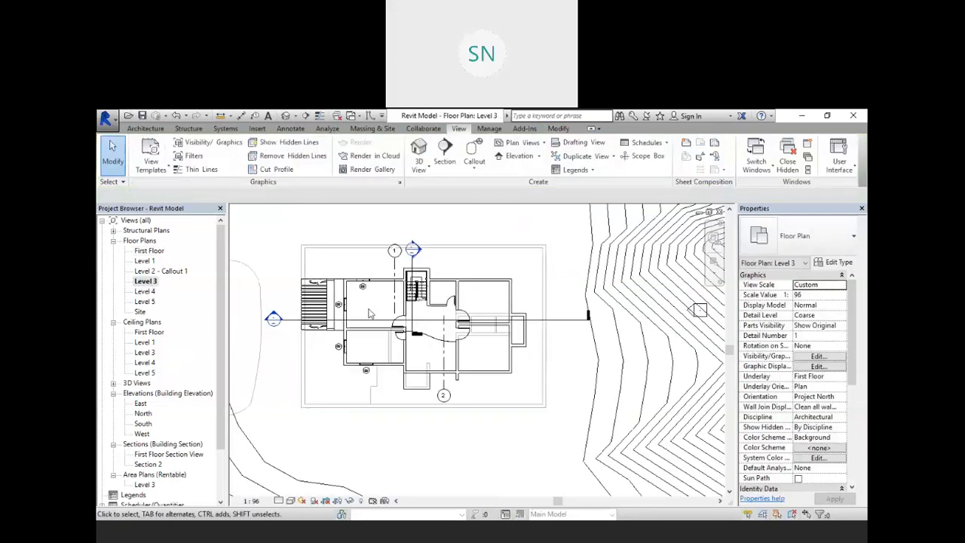
{"action": "scroll", "coordinate": [373, 307], "scroll_direction": "down", "scroll_amount": 2}
{"action": "scroll", "coordinate": [427, 316], "scroll_direction": "up", "scroll_amount": 1}
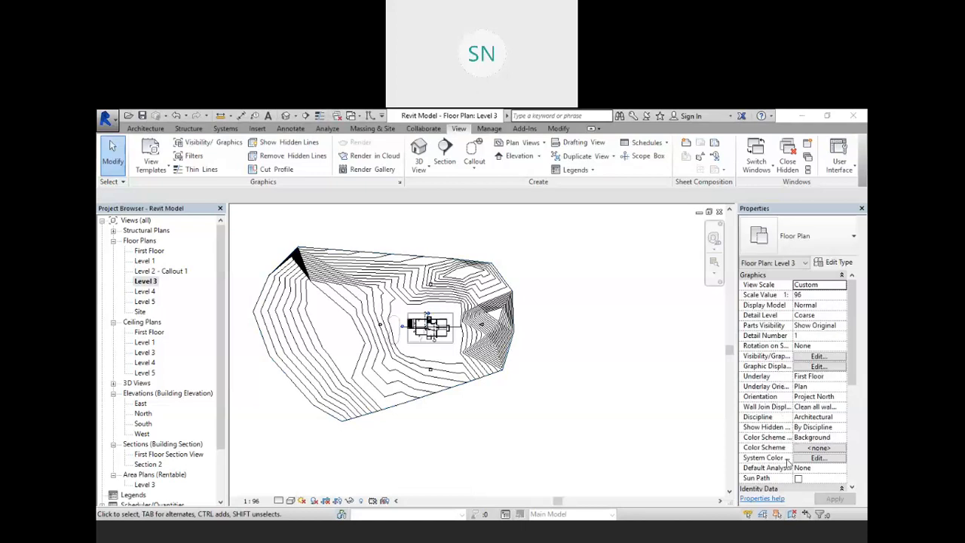
{"action": "scroll", "coordinate": [801, 315], "scroll_direction": "down", "scroll_amount": 3}
{"action": "scroll", "coordinate": [803, 446], "scroll_direction": "down", "scroll_amount": 5}
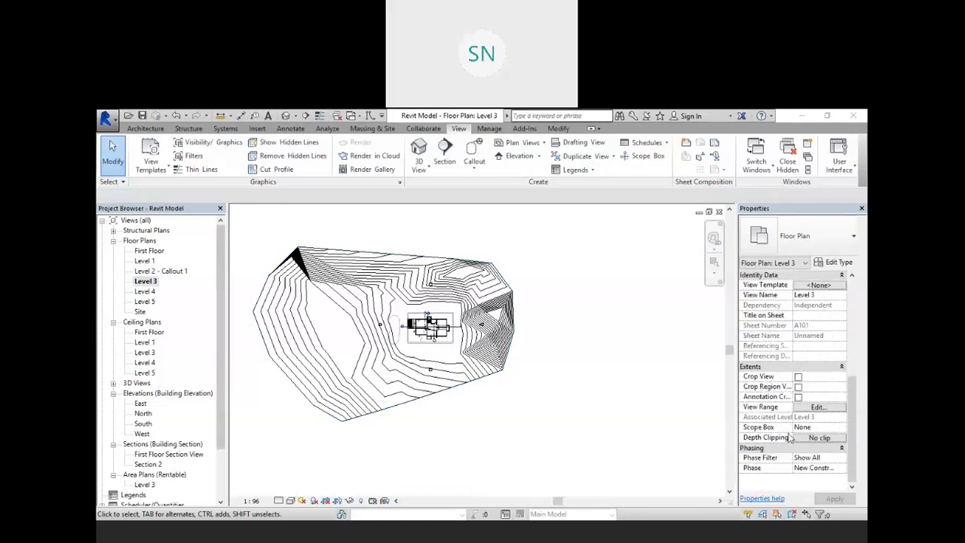
{"action": "left_click", "coordinate": [818, 407]}
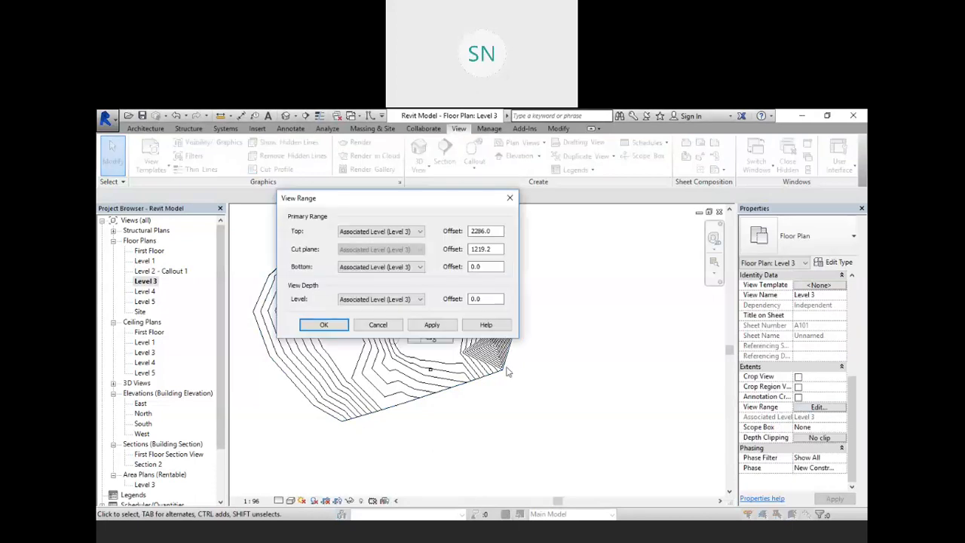
{"action": "left_click", "coordinate": [324, 324]}
{"action": "scroll", "coordinate": [805, 396], "scroll_direction": "up", "scroll_amount": 3}
{"action": "scroll", "coordinate": [805, 396], "scroll_direction": "up", "scroll_amount": 1}
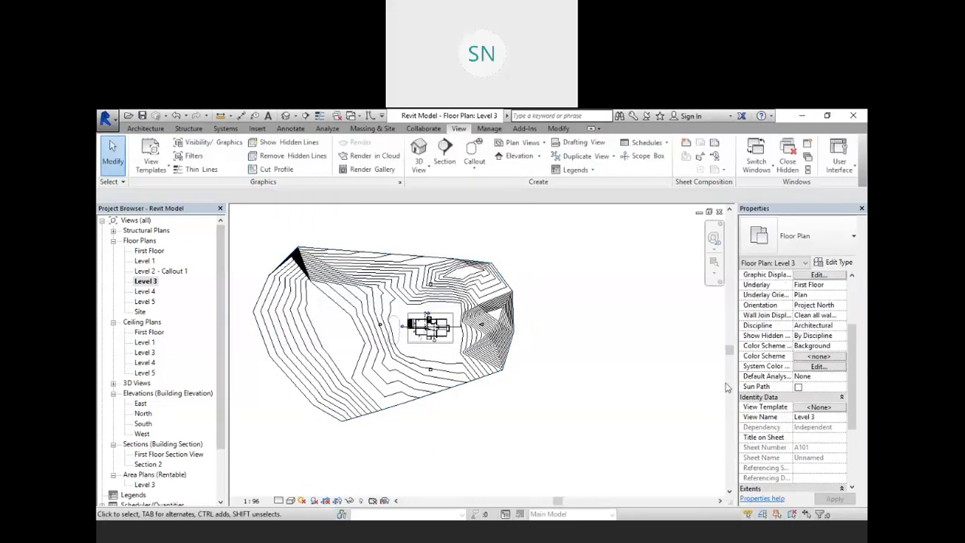
{"action": "scroll", "coordinate": [781, 312], "scroll_direction": "down", "scroll_amount": 3}
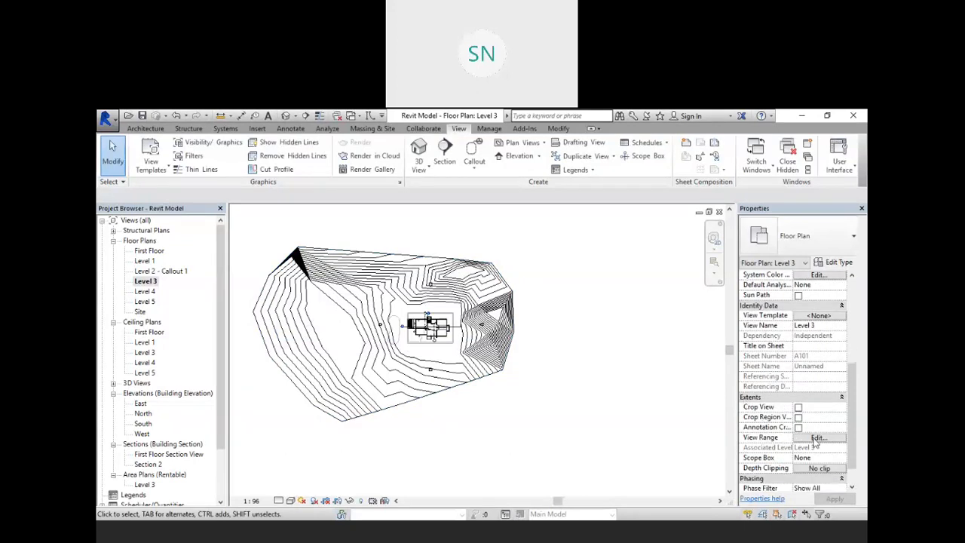
{"action": "scroll", "coordinate": [782, 447], "scroll_direction": "up", "scroll_amount": 2}
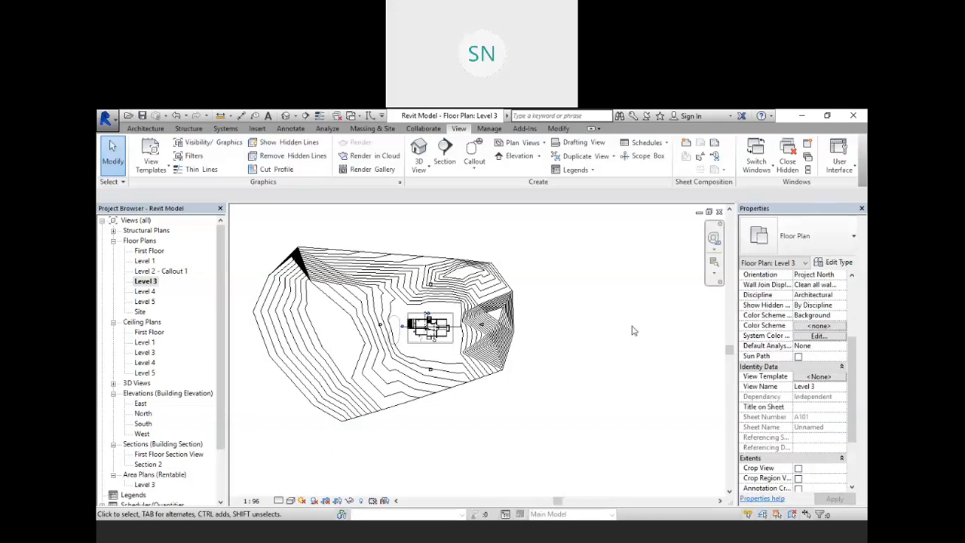
- Turn off the Site model category in the visibility/graphic overrides of the Level 3 floor plan
{"action": "key", "text": "v"}
{"action": "key", "text": "g"}
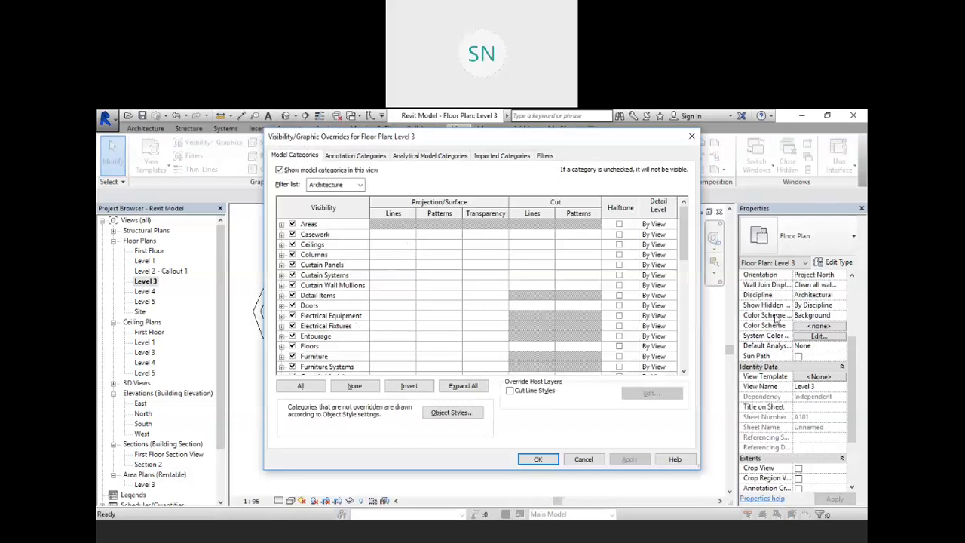
{"action": "scroll", "coordinate": [421, 277], "scroll_direction": "down", "scroll_amount": 6}
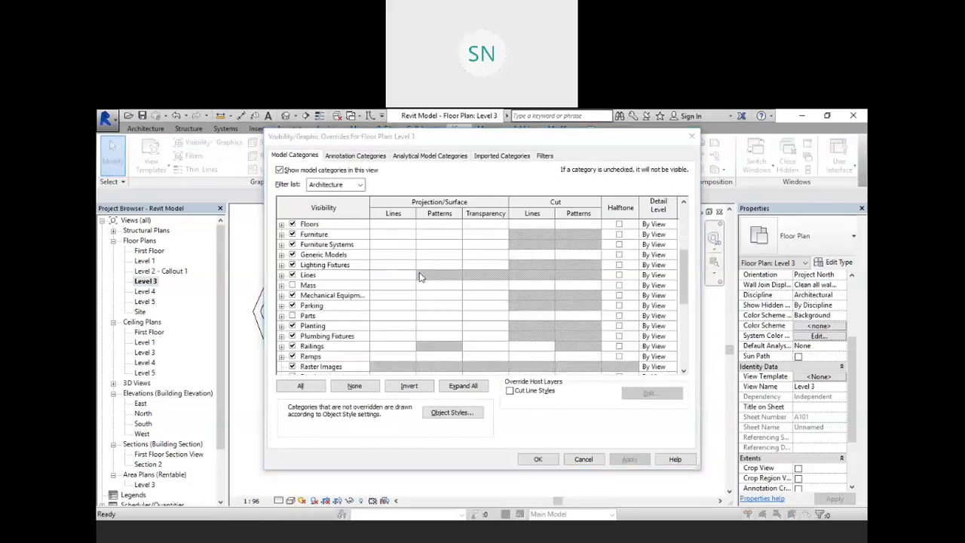
{"action": "left_click", "coordinate": [291, 345]}
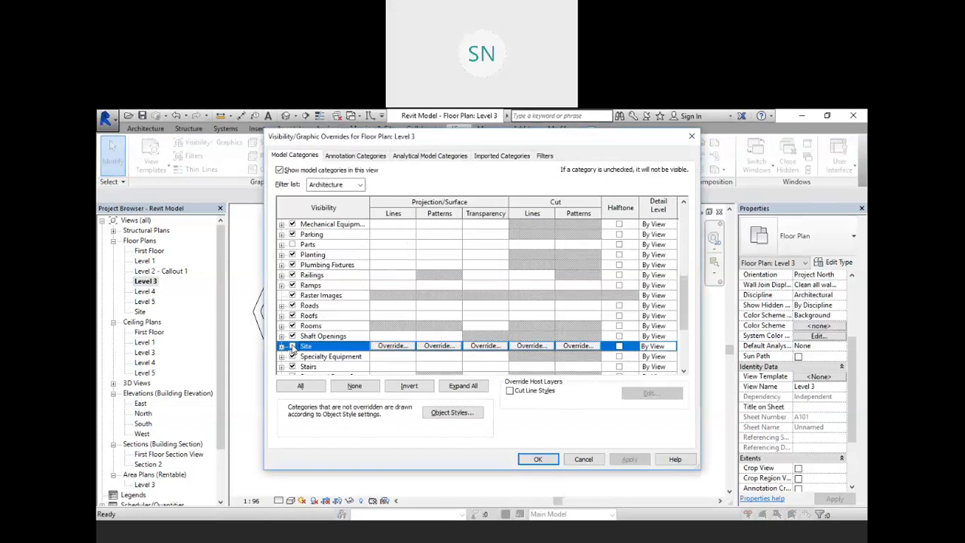
{"action": "scroll", "coordinate": [381, 309], "scroll_direction": "down", "scroll_amount": 3}
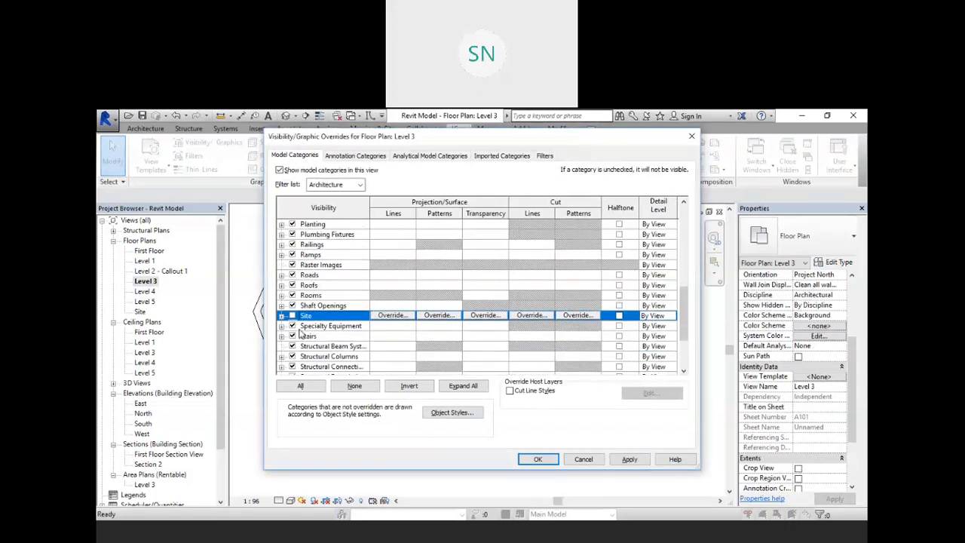
{"action": "left_click", "coordinate": [626, 459]}
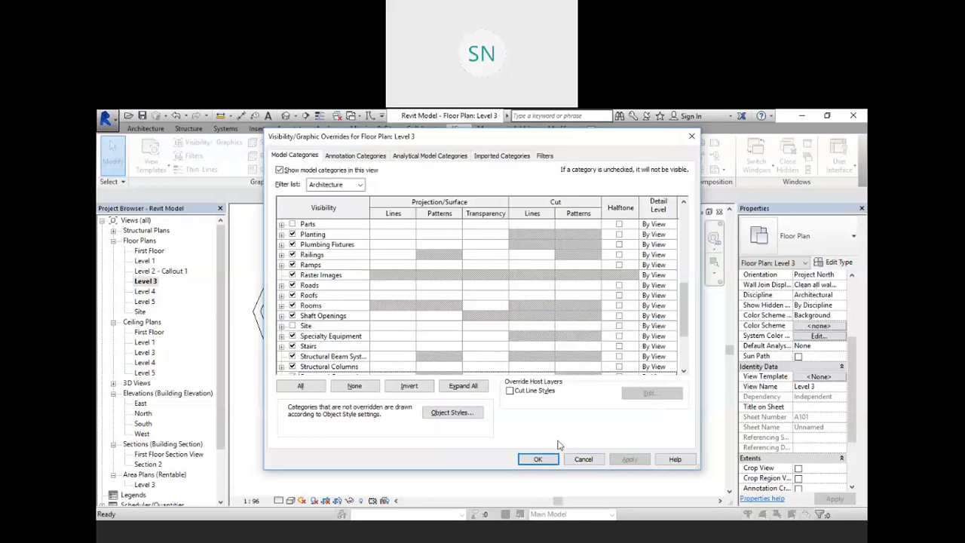
- Look through the annotation and model categories of the Level 3 overrides for the one controlling the terrain contours, then close the overrides
{"action": "left_click", "coordinate": [355, 157]}
{"action": "scroll", "coordinate": [329, 294], "scroll_direction": "down", "scroll_amount": 5}
{"action": "scroll", "coordinate": [329, 296], "scroll_direction": "down", "scroll_amount": 6}
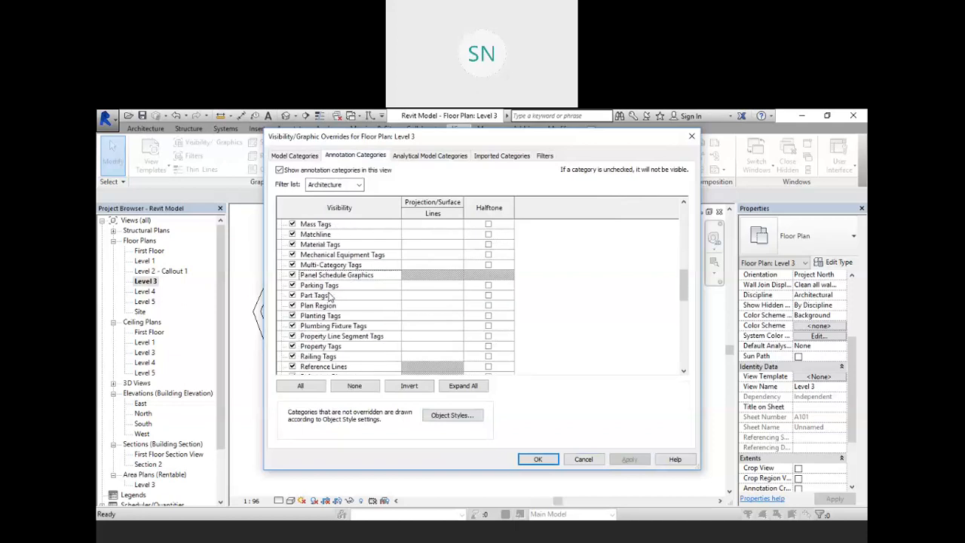
{"action": "scroll", "coordinate": [329, 297], "scroll_direction": "down", "scroll_amount": 4}
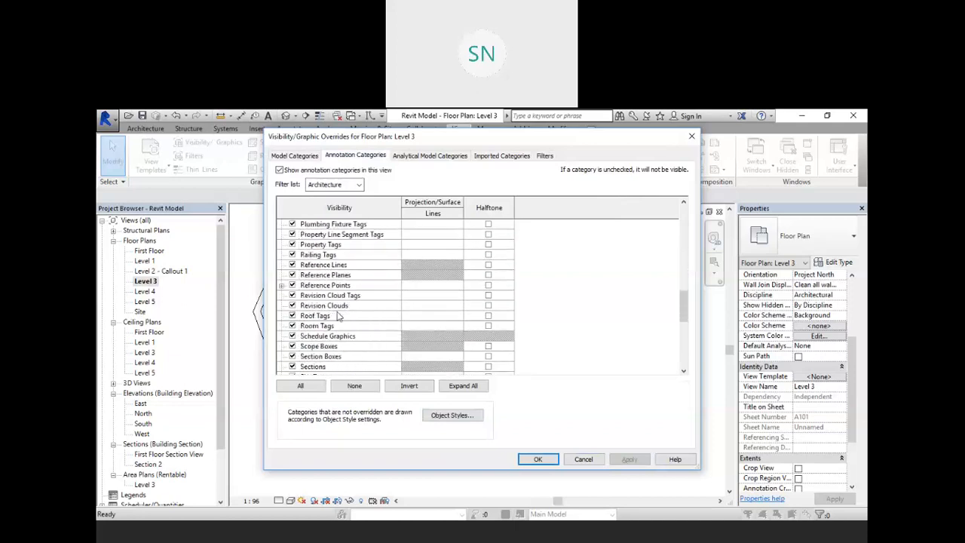
{"action": "scroll", "coordinate": [339, 318], "scroll_direction": "down", "scroll_amount": 2}
{"action": "scroll", "coordinate": [339, 318], "scroll_direction": "down", "scroll_amount": 2}
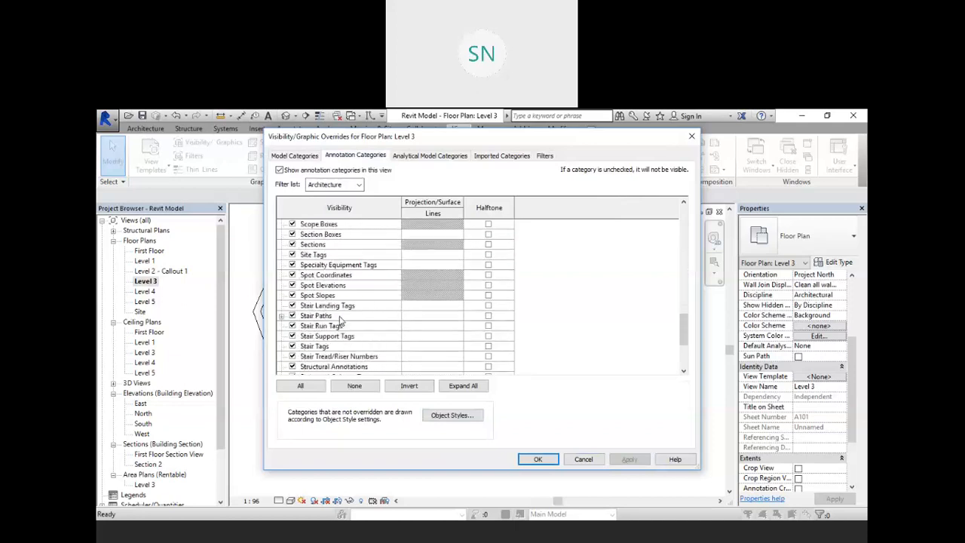
{"action": "scroll", "coordinate": [339, 318], "scroll_direction": "down", "scroll_amount": 3}
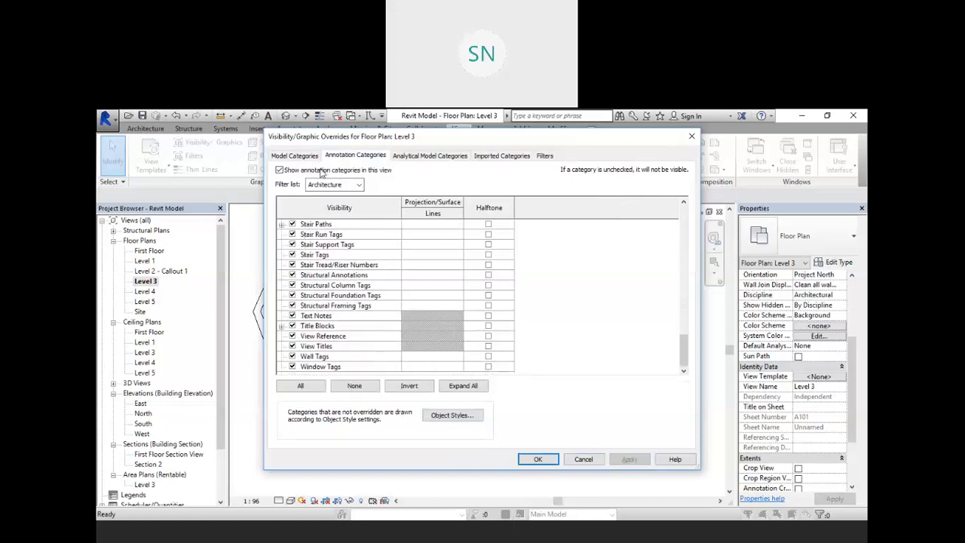
{"action": "left_click", "coordinate": [295, 155]}
{"action": "scroll", "coordinate": [330, 314], "scroll_direction": "down", "scroll_amount": 3}
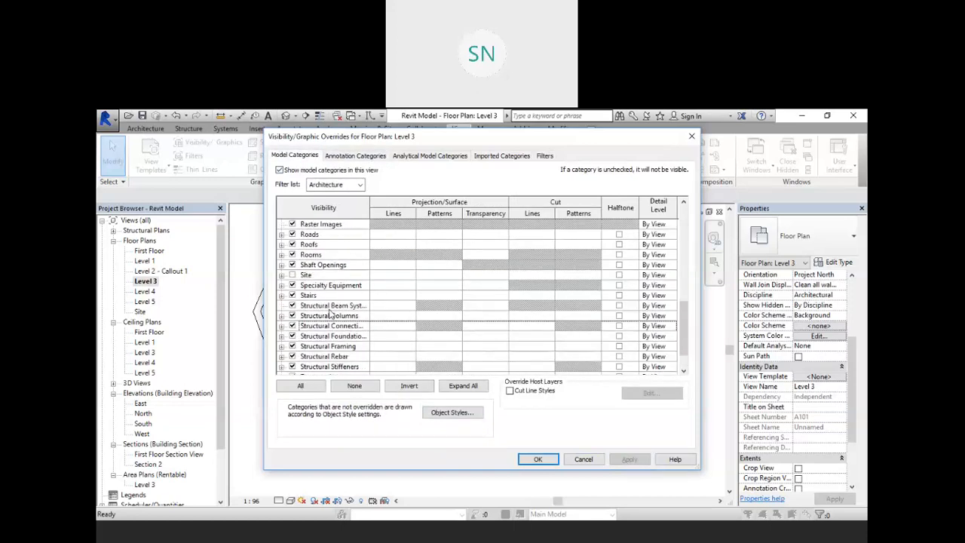
{"action": "scroll", "coordinate": [332, 309], "scroll_direction": "up", "scroll_amount": 2}
{"action": "scroll", "coordinate": [331, 309], "scroll_direction": "up", "scroll_amount": 3}
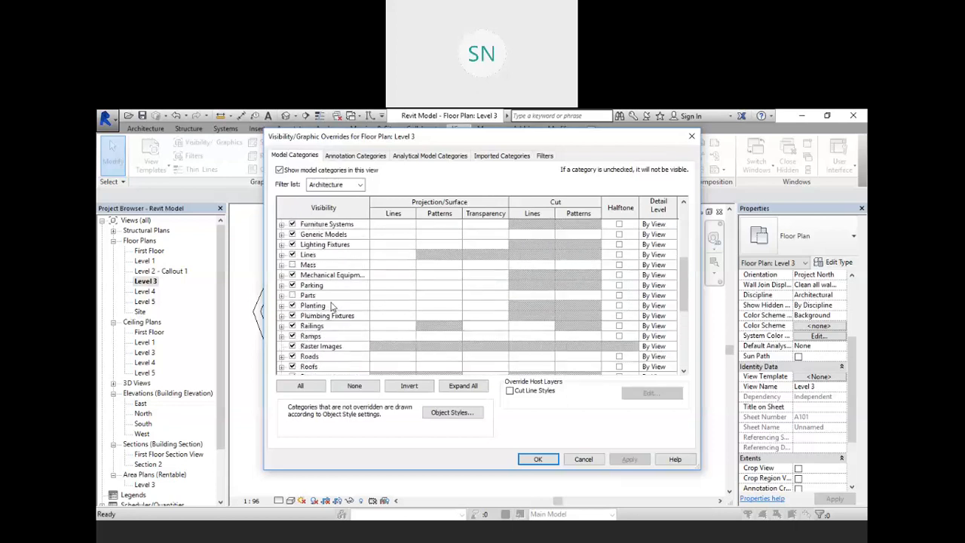
{"action": "scroll", "coordinate": [332, 304], "scroll_direction": "up", "scroll_amount": 3}
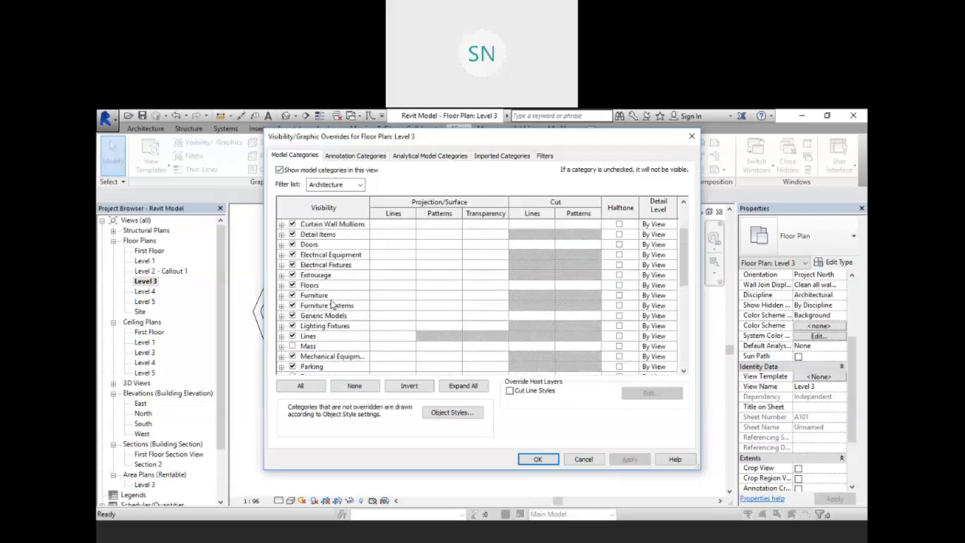
{"action": "left_click", "coordinate": [551, 461]}
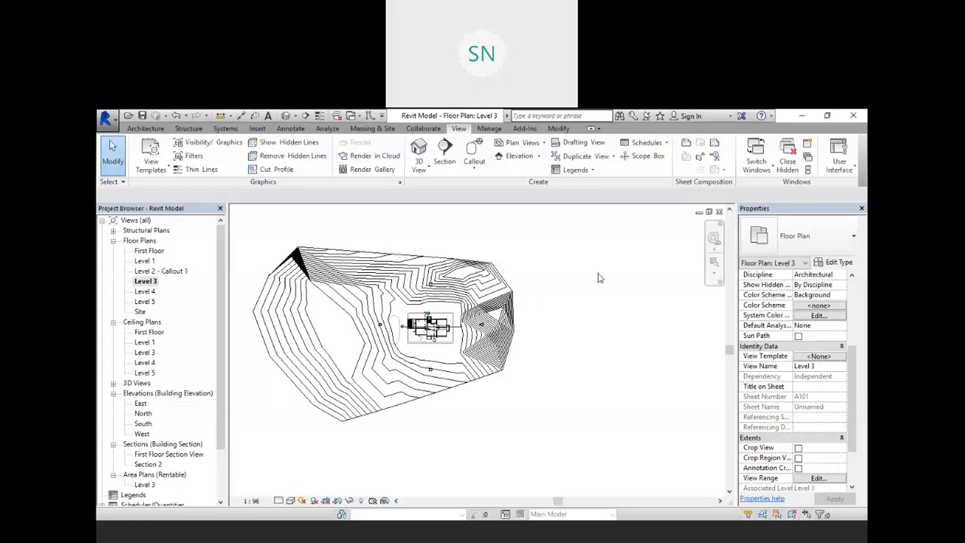
- Look through the Level 3 plan's model category overrides for the terrain contours, checking the Site, Rooms and Roofs subcategories
{"action": "key", "text": "v"}
{"action": "key", "text": "g"}
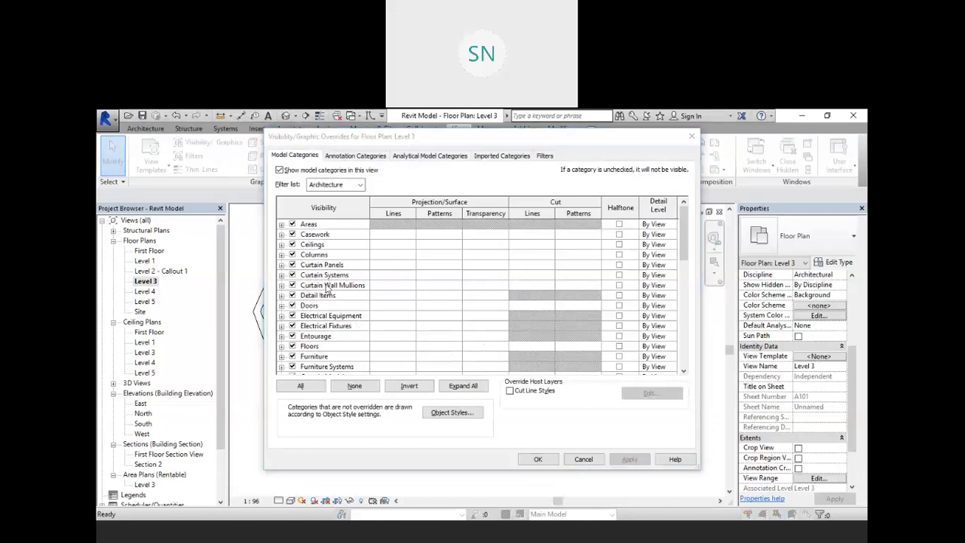
{"action": "scroll", "coordinate": [332, 315], "scroll_direction": "down", "scroll_amount": 5}
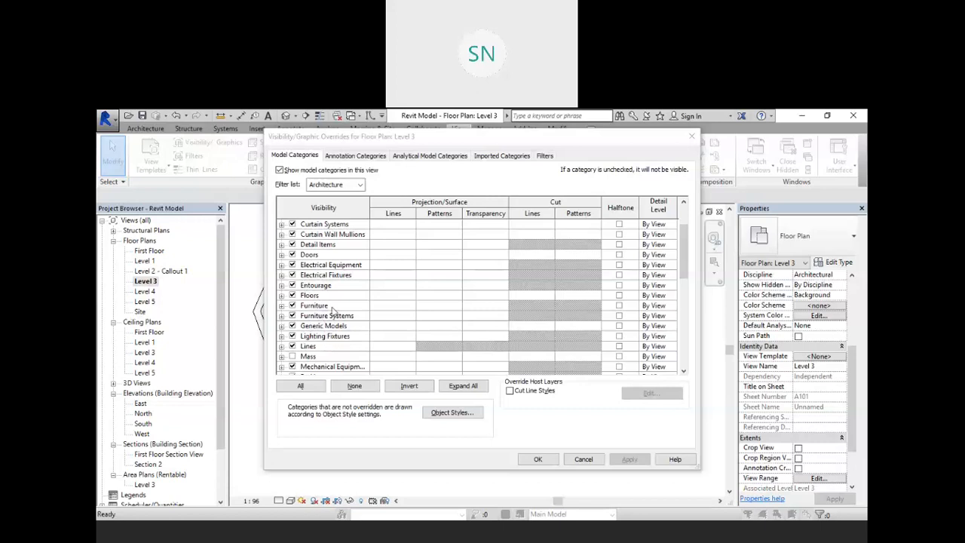
{"action": "scroll", "coordinate": [321, 321], "scroll_direction": "down", "scroll_amount": 1}
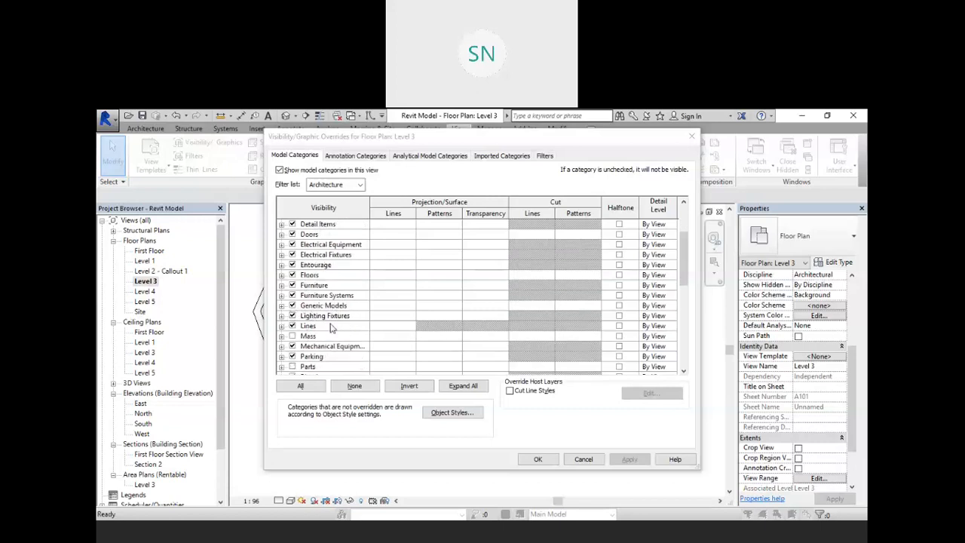
{"action": "scroll", "coordinate": [331, 336], "scroll_direction": "down", "scroll_amount": 4}
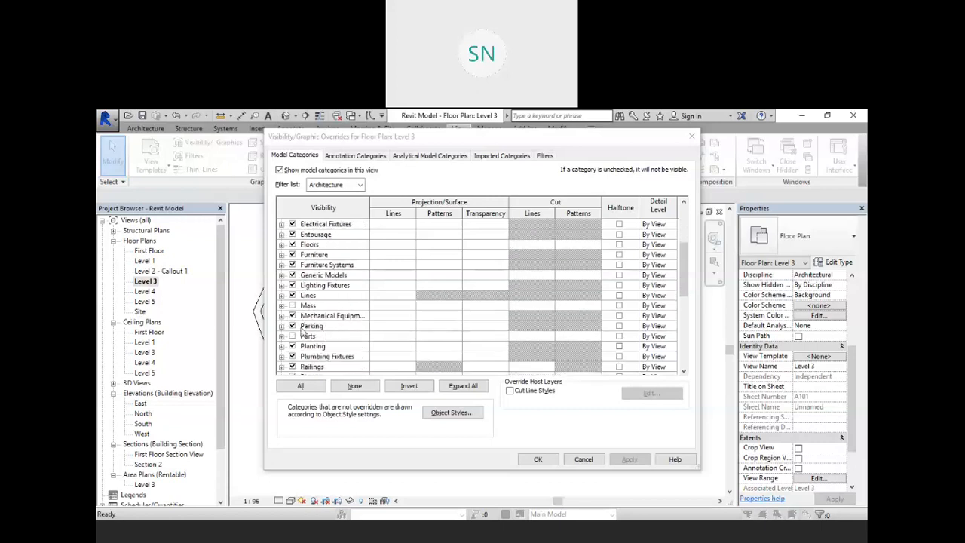
{"action": "scroll", "coordinate": [320, 340], "scroll_direction": "down", "scroll_amount": 3}
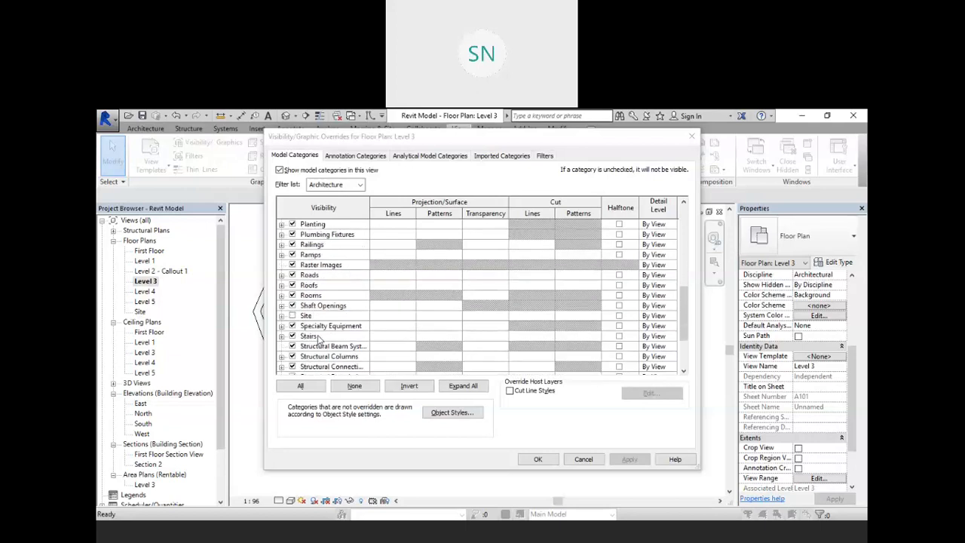
{"action": "left_click", "coordinate": [282, 317]}
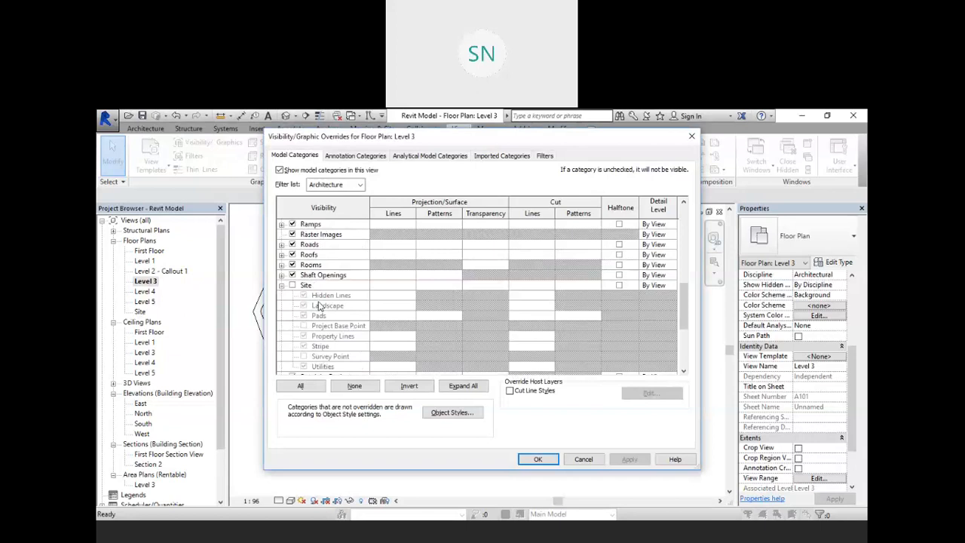
{"action": "left_click", "coordinate": [282, 277]}
{"action": "left_click", "coordinate": [282, 277]}
{"action": "left_click", "coordinate": [281, 266]}
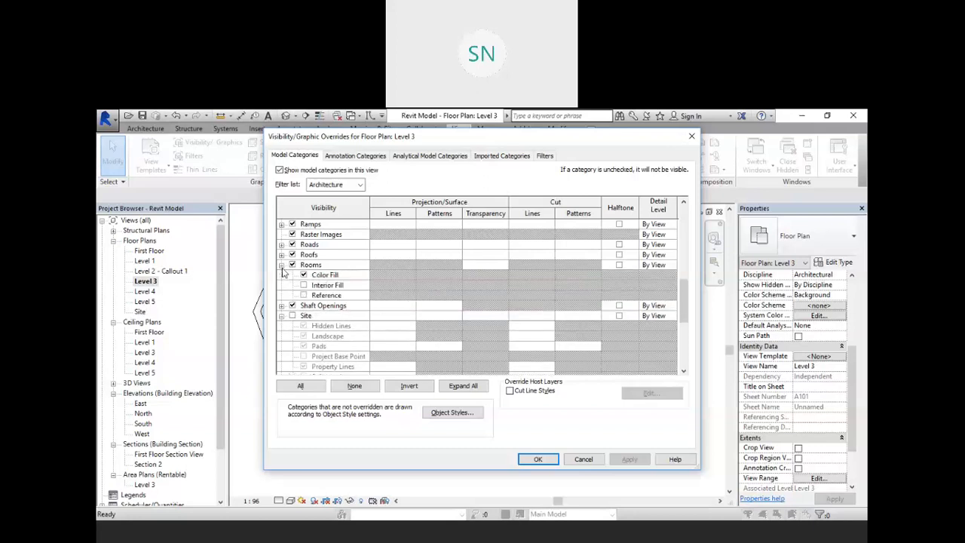
{"action": "left_click", "coordinate": [281, 266]}
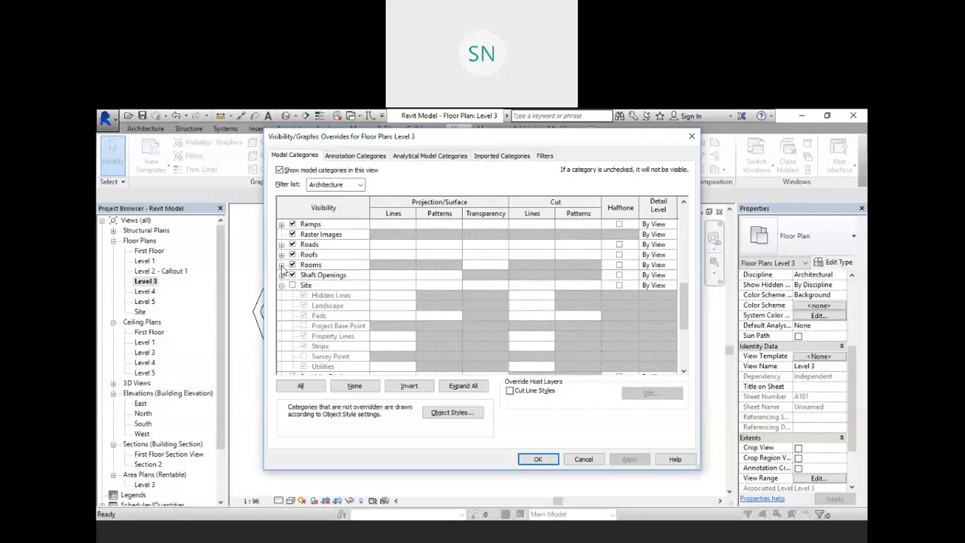
{"action": "left_click", "coordinate": [281, 254]}
{"action": "left_click", "coordinate": [281, 255]}
- Turn off the Topography model category in the visibility/graphic overrides of the Level 3 floor plan
{"action": "scroll", "coordinate": [298, 287], "scroll_direction": "down", "scroll_amount": 3}
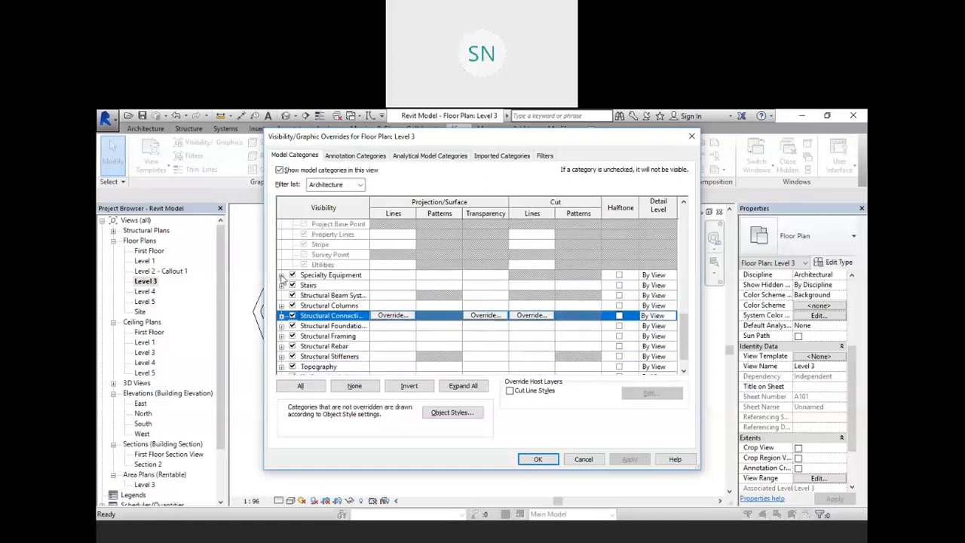
{"action": "scroll", "coordinate": [310, 300], "scroll_direction": "down", "scroll_amount": 1}
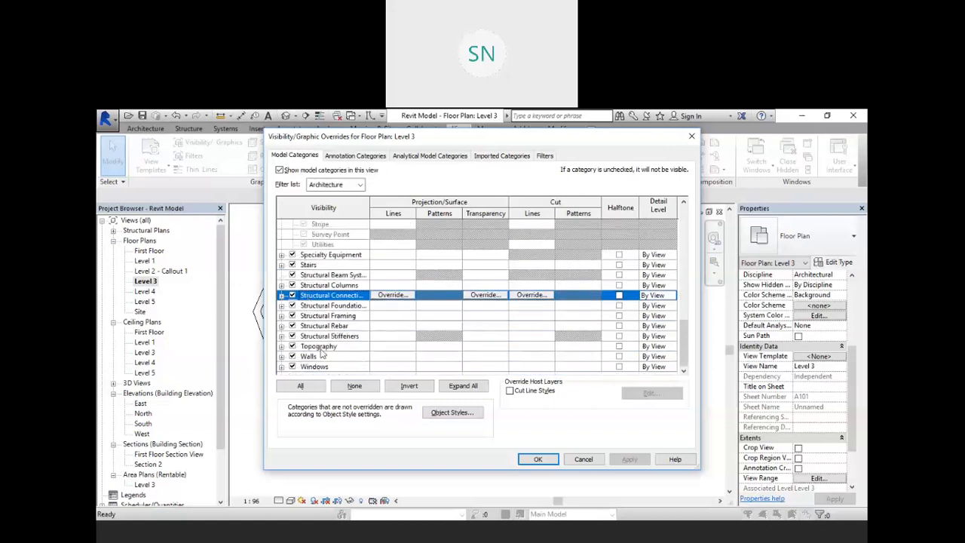
{"action": "left_click", "coordinate": [292, 346]}
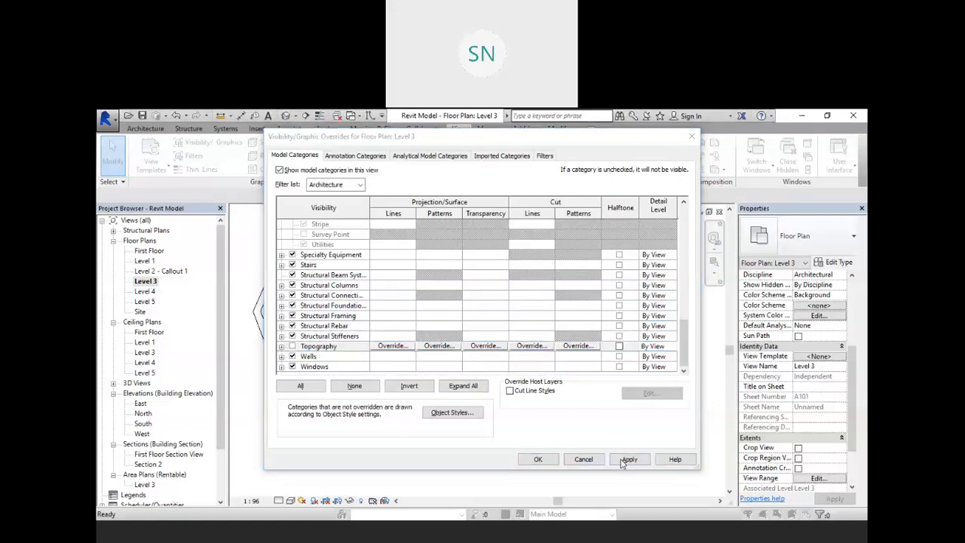
{"action": "left_click", "coordinate": [537, 459]}
{"action": "scroll", "coordinate": [402, 317], "scroll_direction": "up", "scroll_amount": 5}
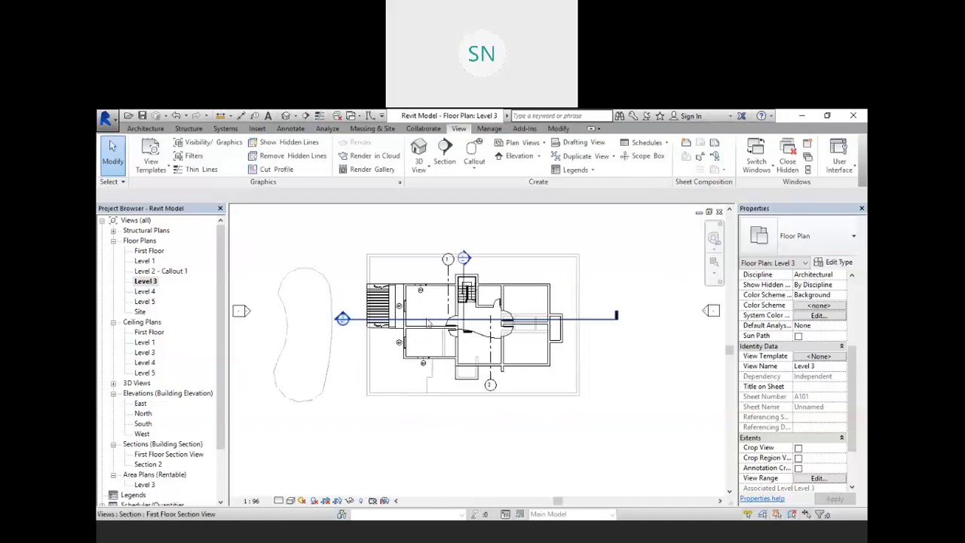
{"action": "scroll", "coordinate": [472, 347], "scroll_direction": "up", "scroll_amount": 1}
- Open sheet A101 and examine how the placed Level 3 plan fits within the sheet border
{"action": "left_click_drag", "start_coordinate": [219, 335], "coordinate": [229, 416]}
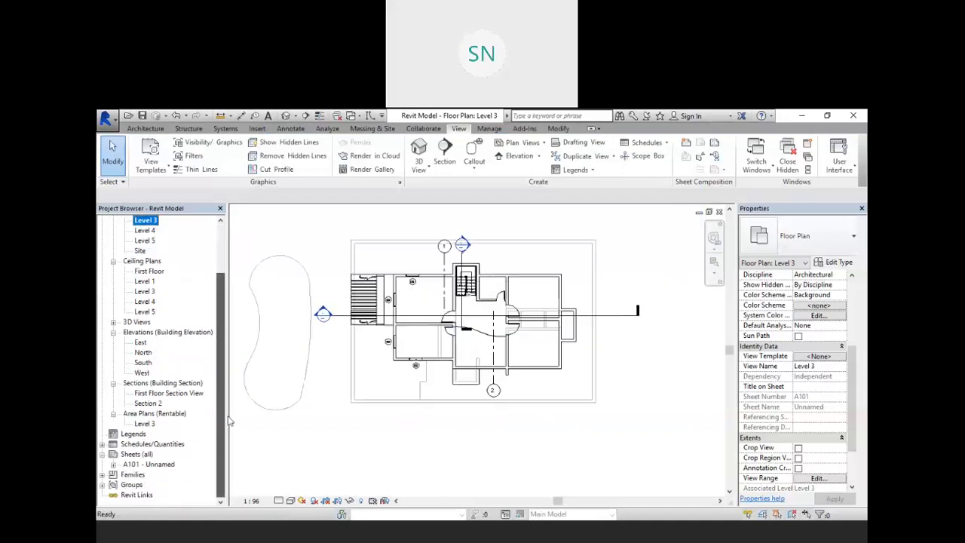
{"action": "double_click", "coordinate": [149, 465]}
{"action": "scroll", "coordinate": [456, 292], "scroll_direction": "up", "scroll_amount": 2}
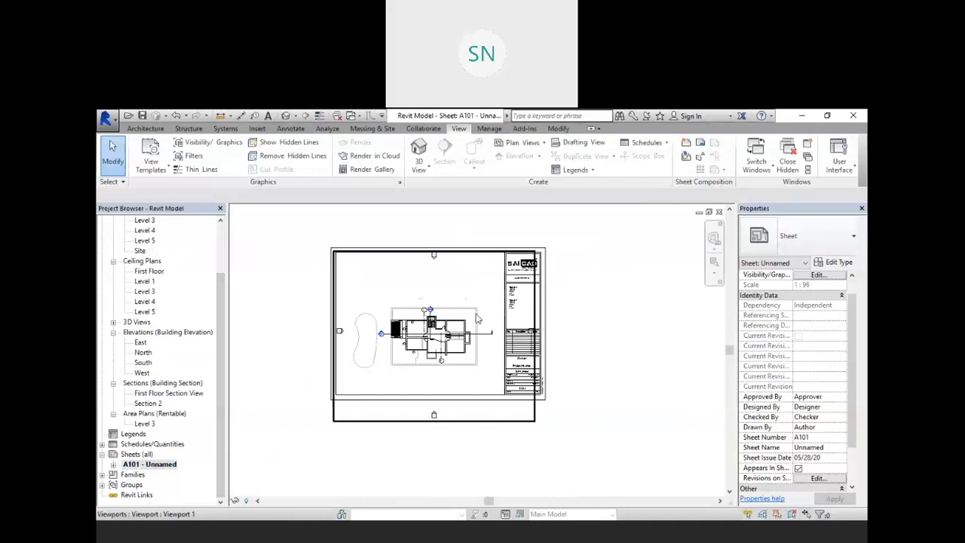
{"action": "scroll", "coordinate": [429, 326], "scroll_direction": "up", "scroll_amount": 3}
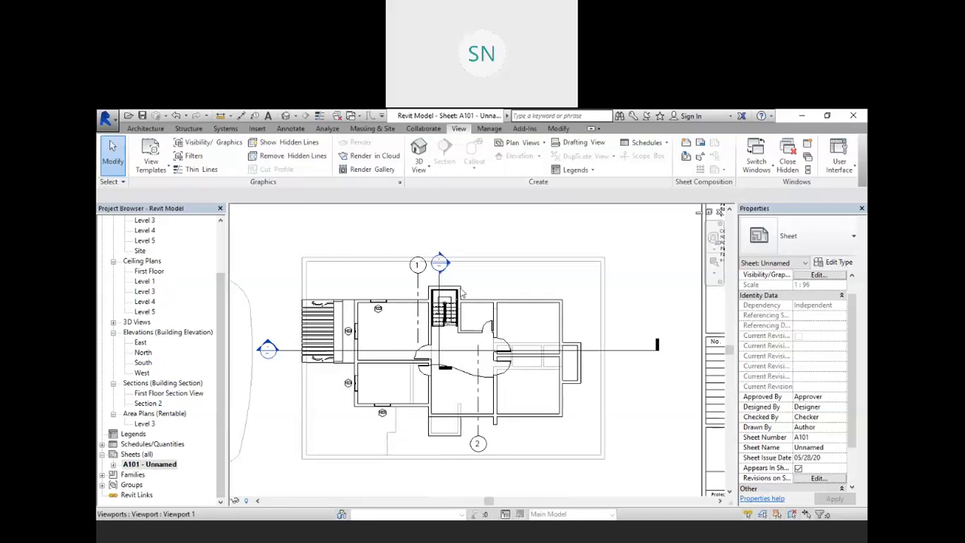
{"action": "scroll", "coordinate": [462, 294], "scroll_direction": "down", "scroll_amount": 5}
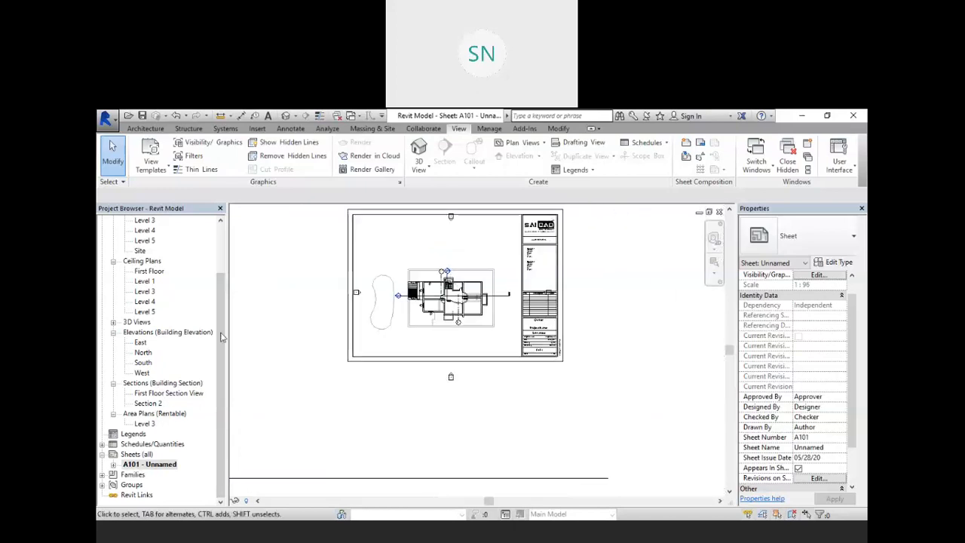
{"action": "scroll", "coordinate": [166, 331], "scroll_direction": "up", "scroll_amount": 3}
- Reopen the Level 3 floor plan and show its crop region around the building and elevation markers
{"action": "double_click", "coordinate": [143, 281]}
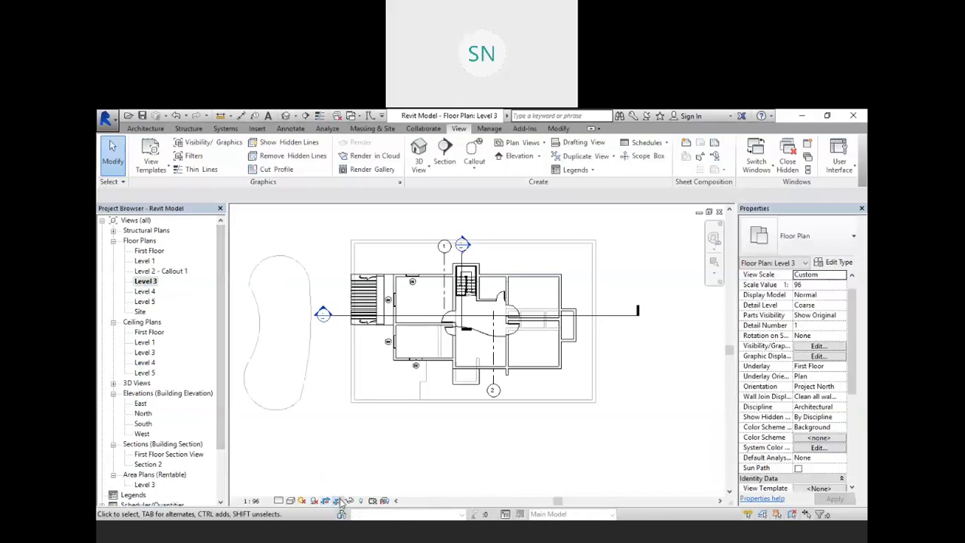
{"action": "scroll", "coordinate": [388, 398], "scroll_direction": "down", "scroll_amount": 5}
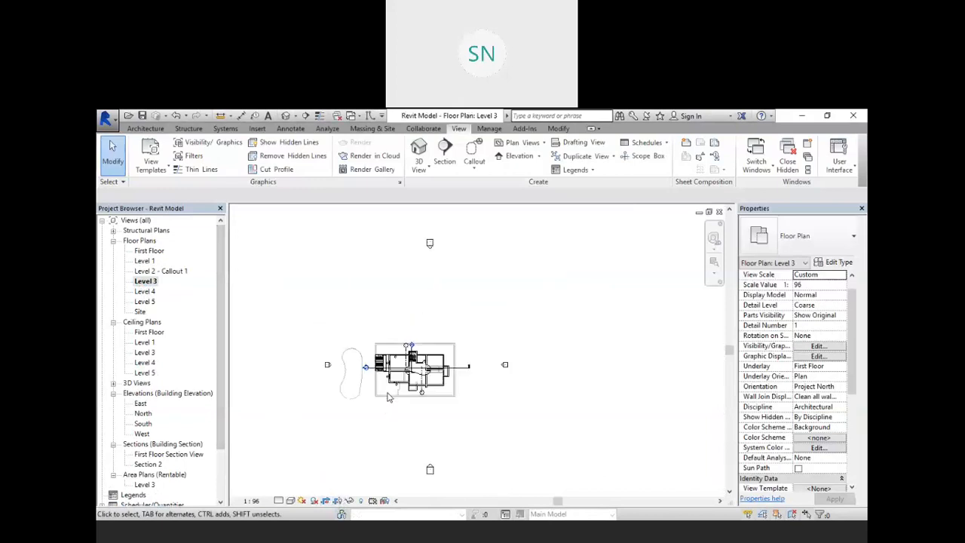
{"action": "left_click", "coordinate": [339, 502]}
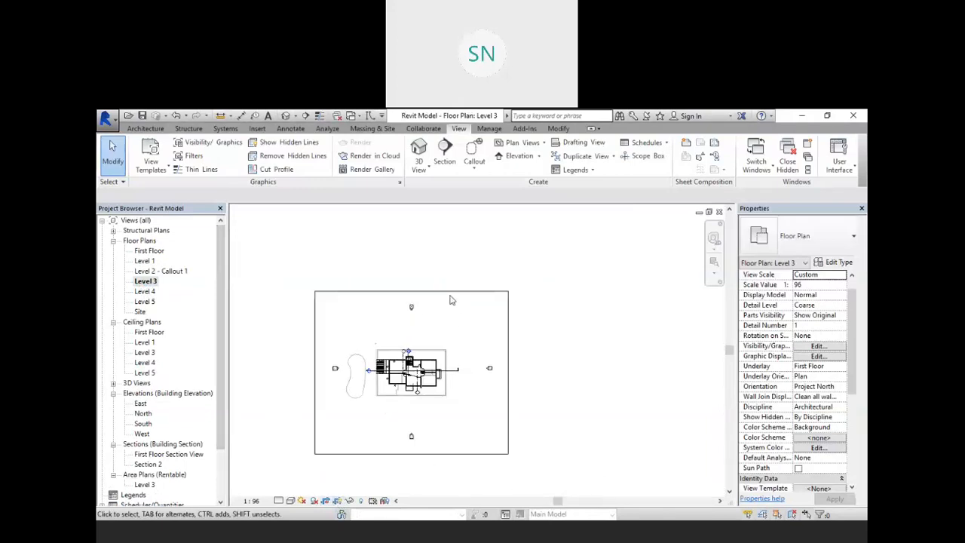
- Shrink the Level 3 crop region on all sides until it frames only the upper-left room beside the stairs
{"action": "left_click", "coordinate": [452, 291]}
{"action": "left_click_drag", "start_coordinate": [411, 291], "coordinate": [408, 356]}
{"action": "scroll", "coordinate": [411, 377], "scroll_direction": "up", "scroll_amount": 3}
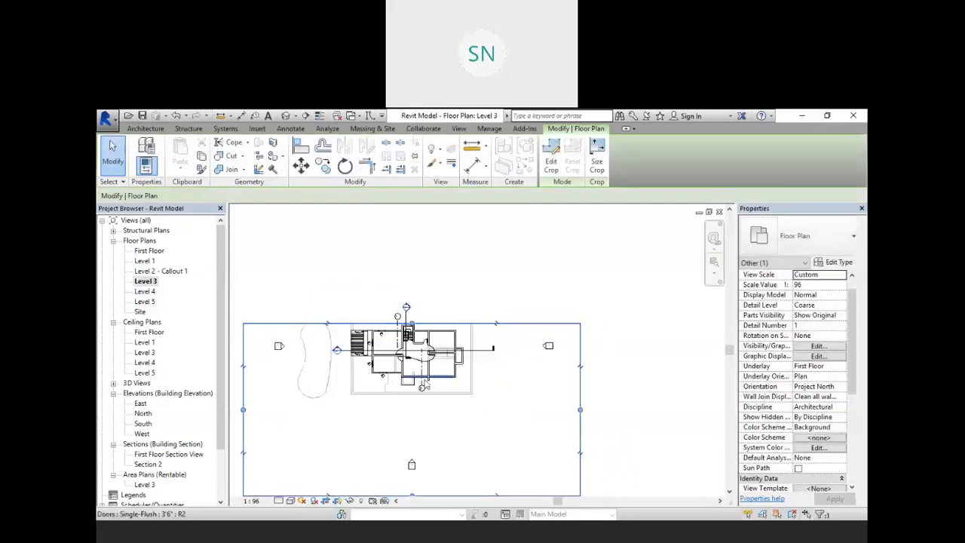
{"action": "scroll", "coordinate": [421, 377], "scroll_direction": "up", "scroll_amount": 3}
{"action": "left_click_drag", "start_coordinate": [697, 432], "coordinate": [390, 393]}
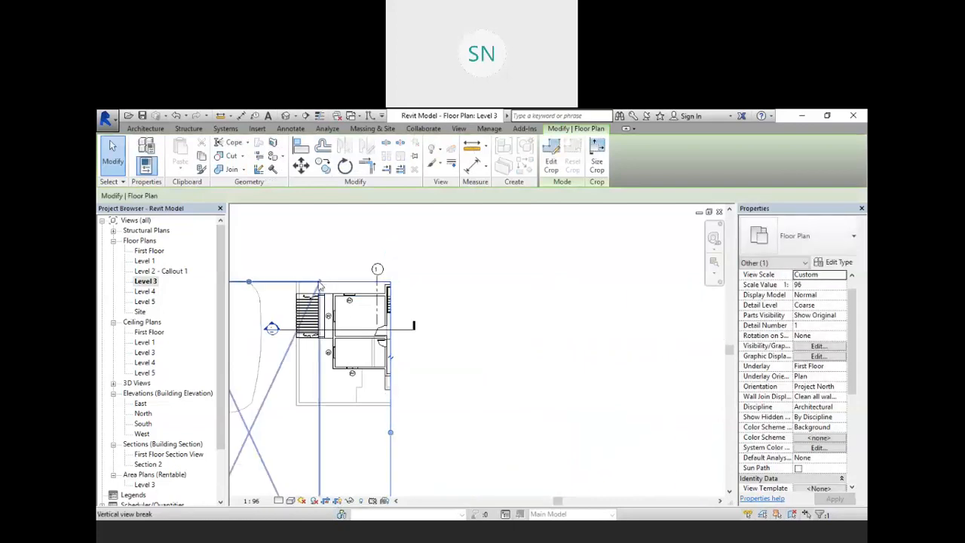
{"action": "left_click_drag", "start_coordinate": [251, 283], "coordinate": [250, 284]}
{"action": "scroll", "coordinate": [412, 273], "scroll_direction": "down", "scroll_amount": 2}
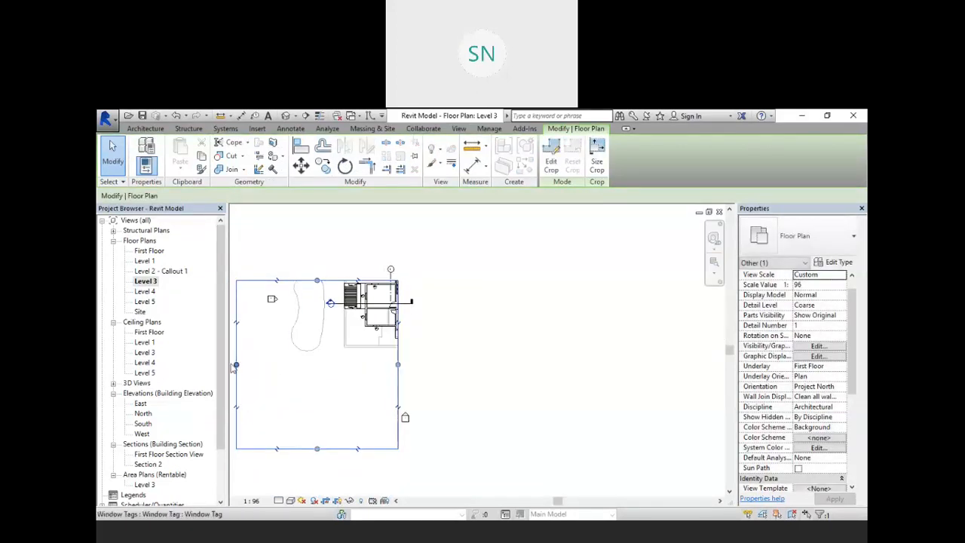
{"action": "left_click_drag", "start_coordinate": [236, 367], "coordinate": [362, 367]}
{"action": "left_click", "coordinate": [386, 315]}
{"action": "scroll", "coordinate": [380, 310], "scroll_direction": "up", "scroll_amount": 4}
{"action": "left_click", "coordinate": [401, 337]}
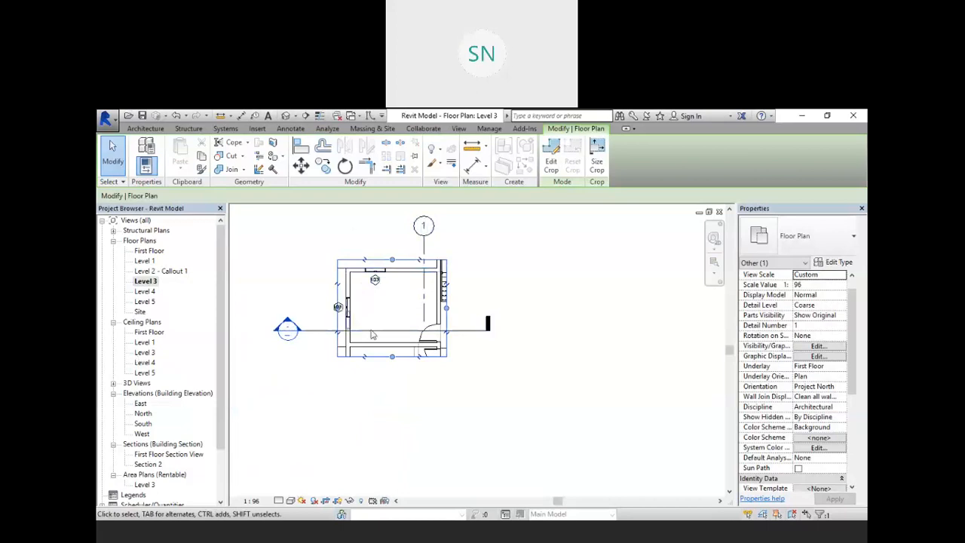
{"action": "left_click", "coordinate": [494, 285]}
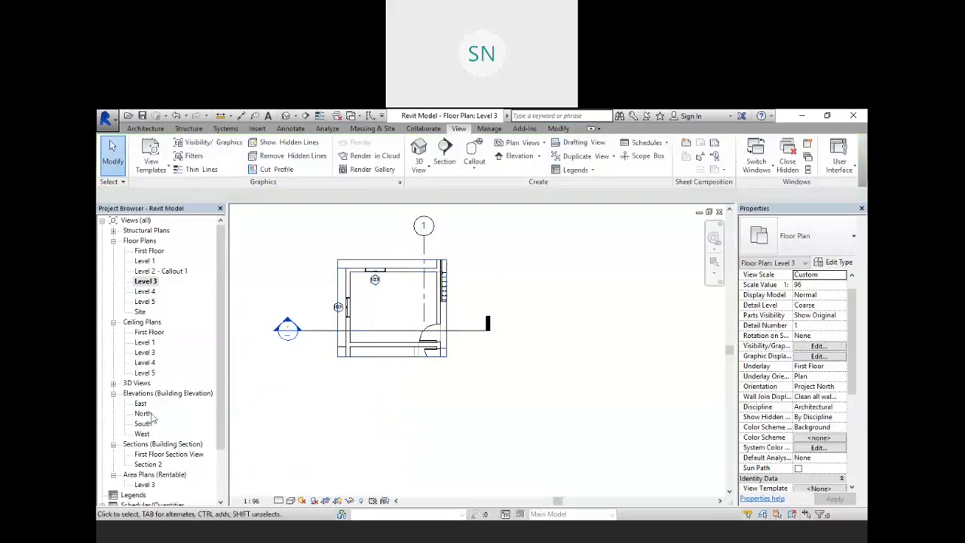
- Open sheet A101 and examine the cropped Level 3 plan in its viewport
{"action": "scroll", "coordinate": [161, 449], "scroll_direction": "down", "scroll_amount": 3}
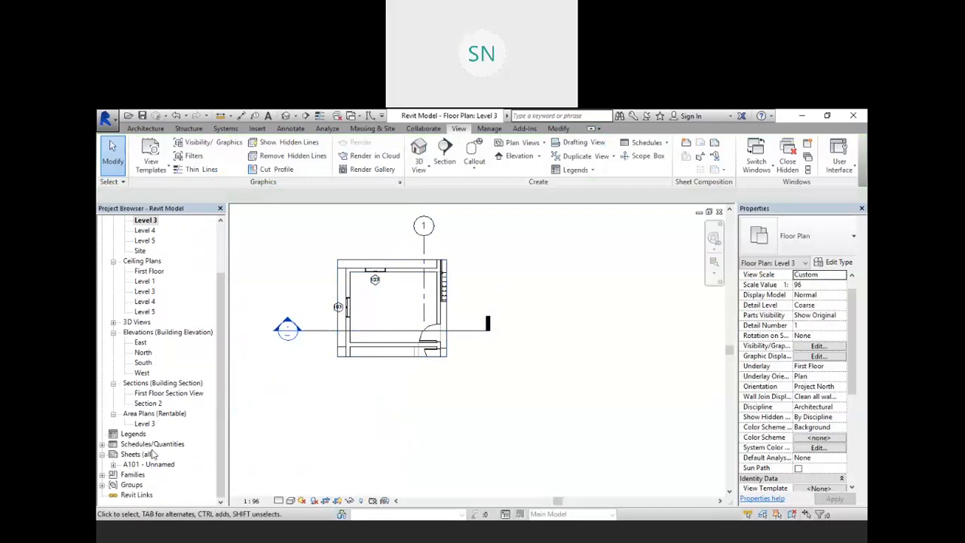
{"action": "double_click", "coordinate": [142, 465]}
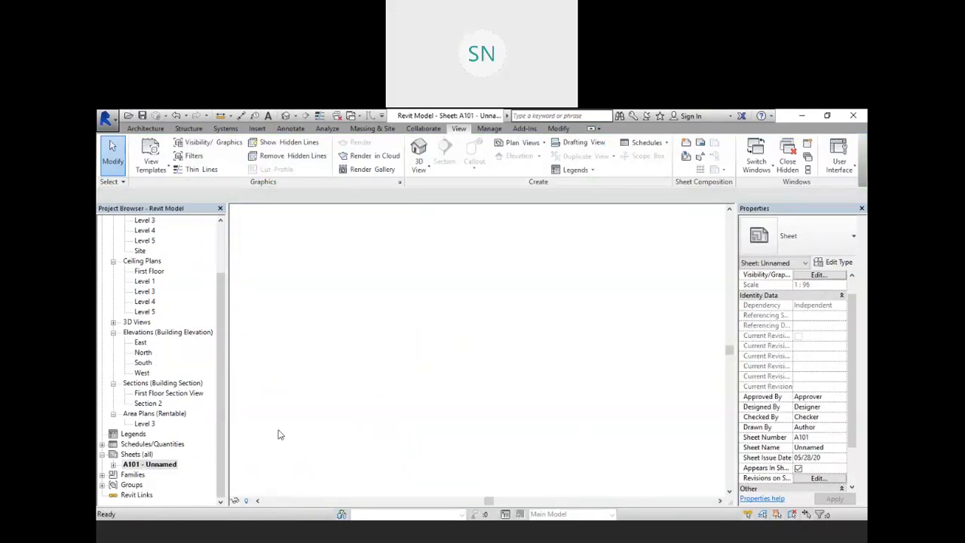
{"action": "scroll", "coordinate": [417, 303], "scroll_direction": "up", "scroll_amount": 5}
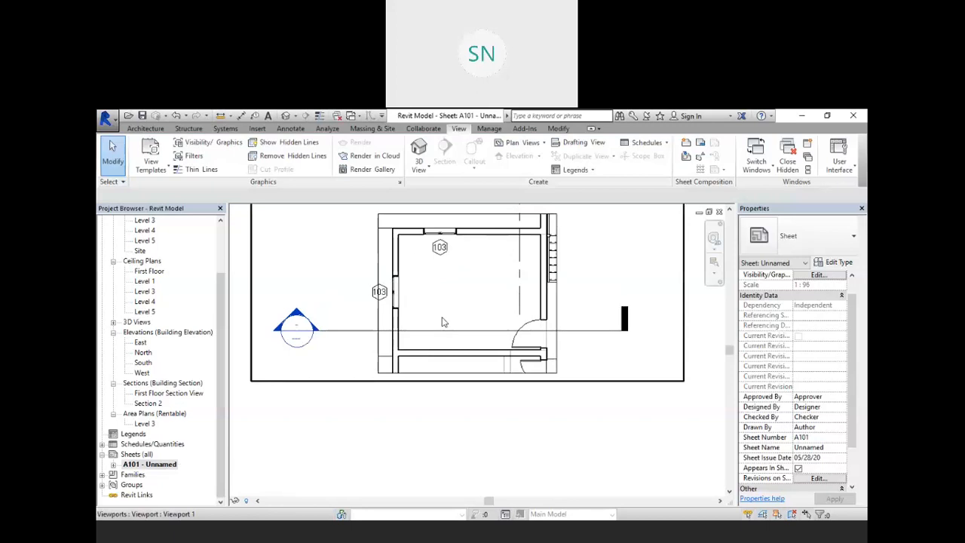
{"action": "scroll", "coordinate": [443, 321], "scroll_direction": "down", "scroll_amount": 2}
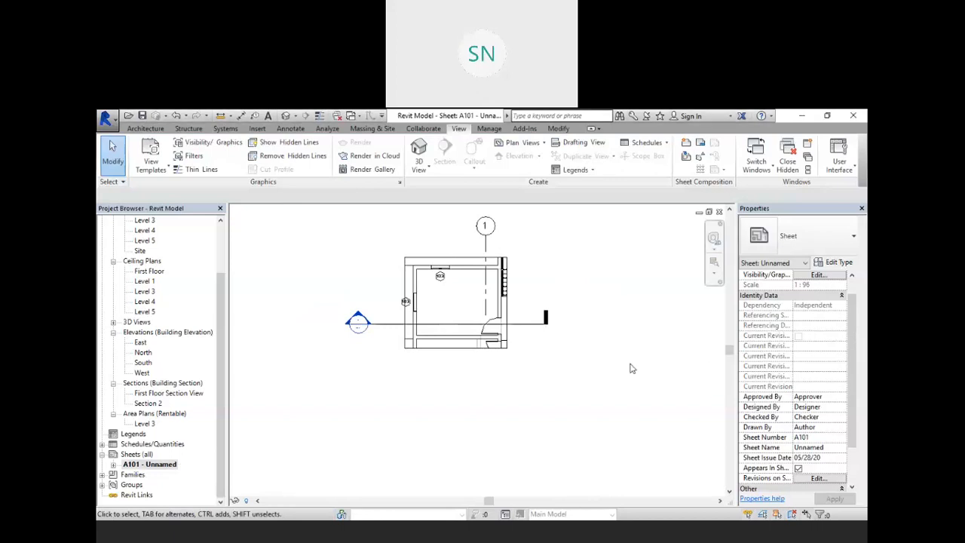
- Return to the Level 3 floor plan and enlarge its crop region to enclose the main building, including the staircase
{"action": "scroll", "coordinate": [151, 301], "scroll_direction": "up", "scroll_amount": 2}
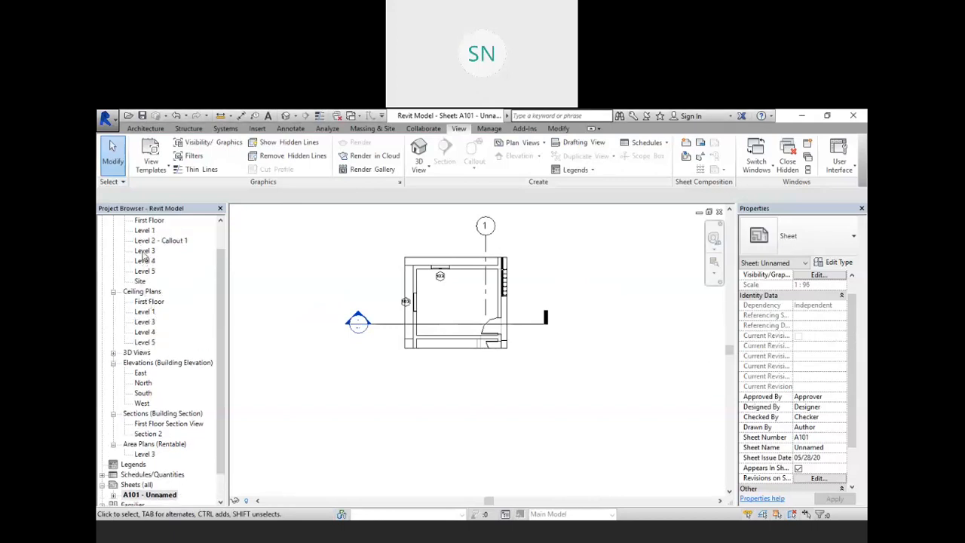
{"action": "double_click", "coordinate": [144, 251]}
{"action": "scroll", "coordinate": [407, 337], "scroll_direction": "down", "scroll_amount": 3}
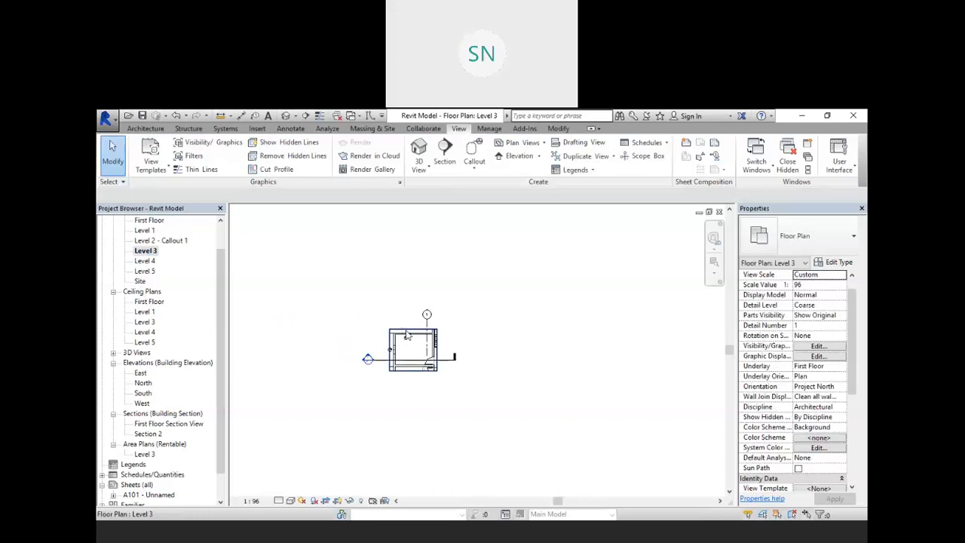
{"action": "left_click", "coordinate": [407, 332]}
{"action": "left_click_drag", "start_coordinate": [438, 349], "coordinate": [578, 356]}
{"action": "left_click_drag", "start_coordinate": [483, 371], "coordinate": [484, 424]}
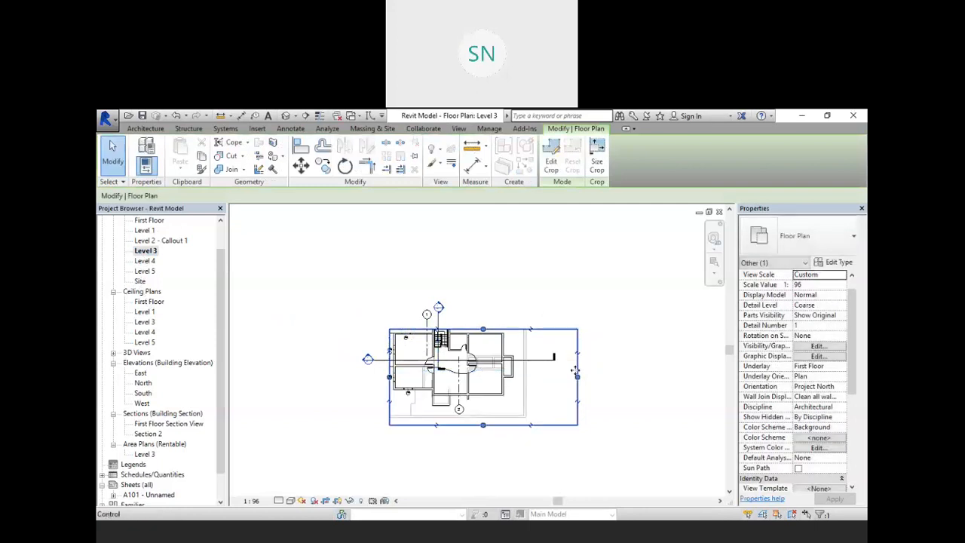
{"action": "left_click_drag", "start_coordinate": [576, 377], "coordinate": [516, 377]}
{"action": "left_click_drag", "start_coordinate": [450, 413], "coordinate": [447, 409]}
{"action": "scroll", "coordinate": [445, 388], "scroll_direction": "up", "scroll_amount": 3}
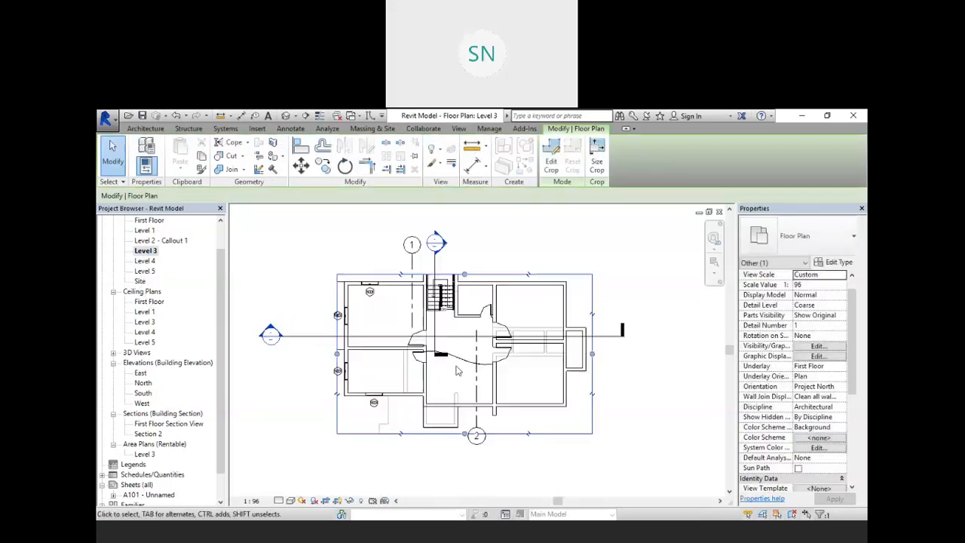
{"action": "left_click_drag", "start_coordinate": [465, 276], "coordinate": [465, 265]}
{"action": "left_click", "coordinate": [578, 246]}
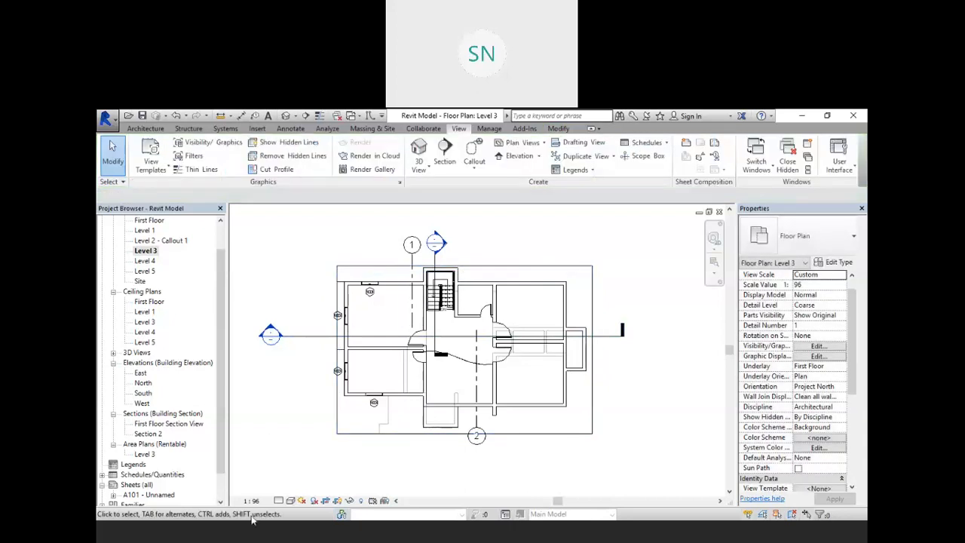
- Switch the Level 3 floor plan to the Realistic visual style
{"action": "left_click", "coordinate": [301, 500]}
{"action": "left_click", "coordinate": [307, 481]}
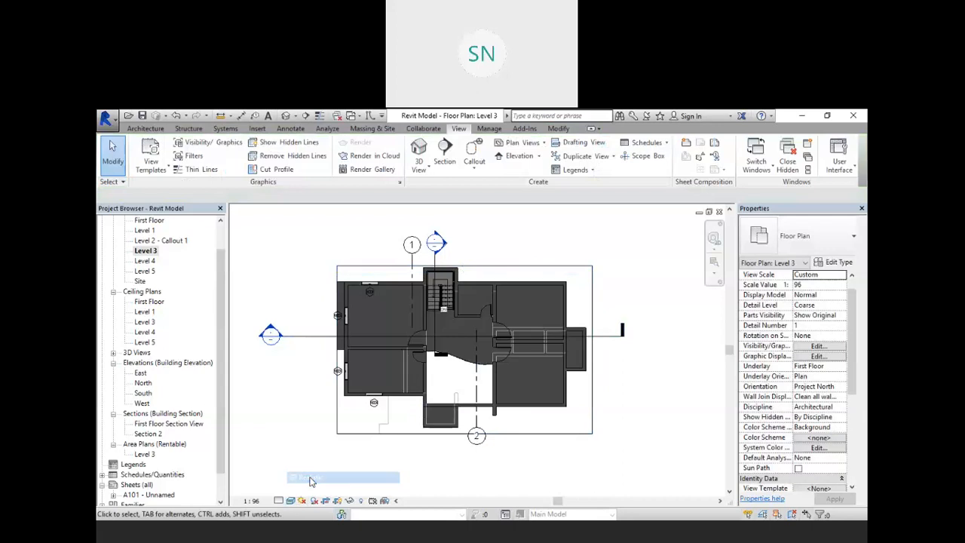
{"action": "scroll", "coordinate": [375, 295], "scroll_direction": "up", "scroll_amount": 2}
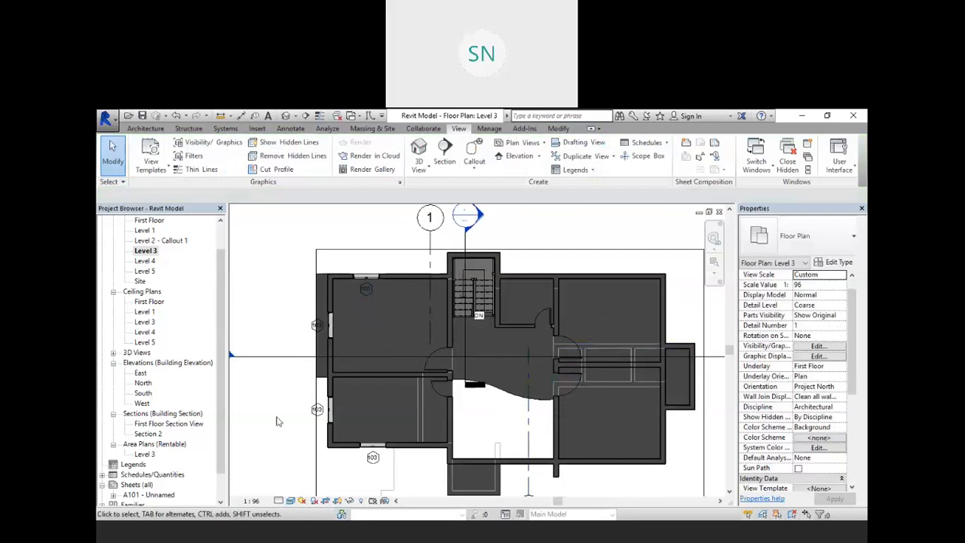
- Switch the Level 3 floor plan to the Wireframe visual style
{"action": "scroll", "coordinate": [407, 320], "scroll_direction": "down", "scroll_amount": 3}
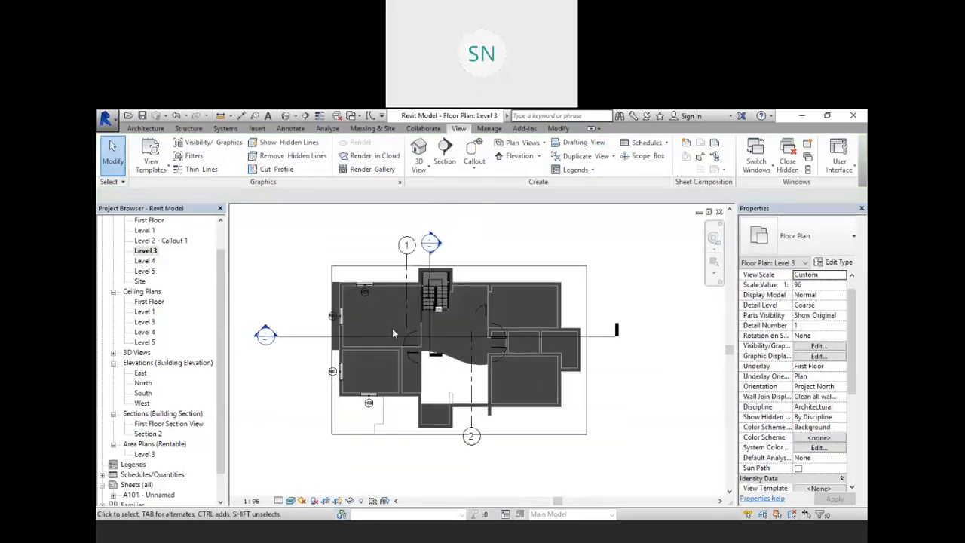
{"action": "left_click", "coordinate": [290, 500]}
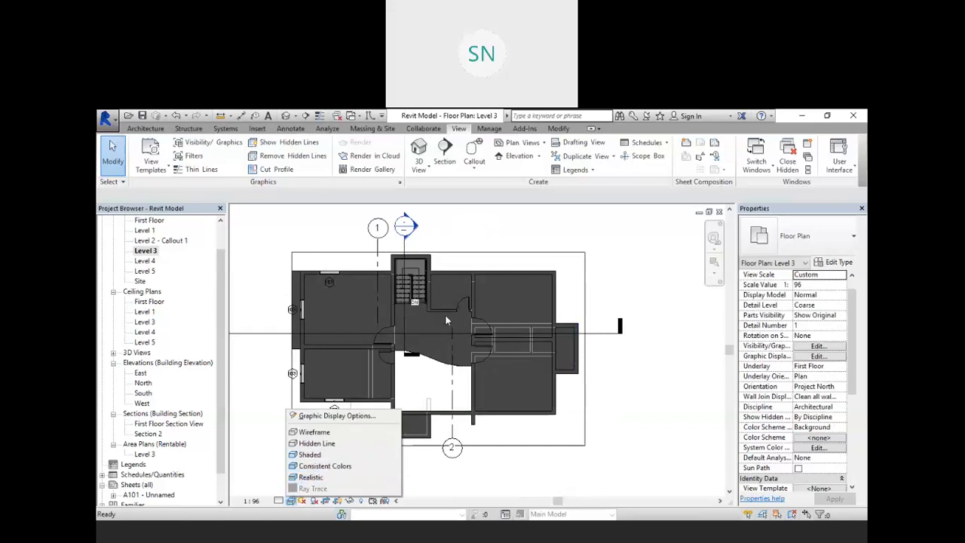
{"action": "left_click", "coordinate": [338, 433]}
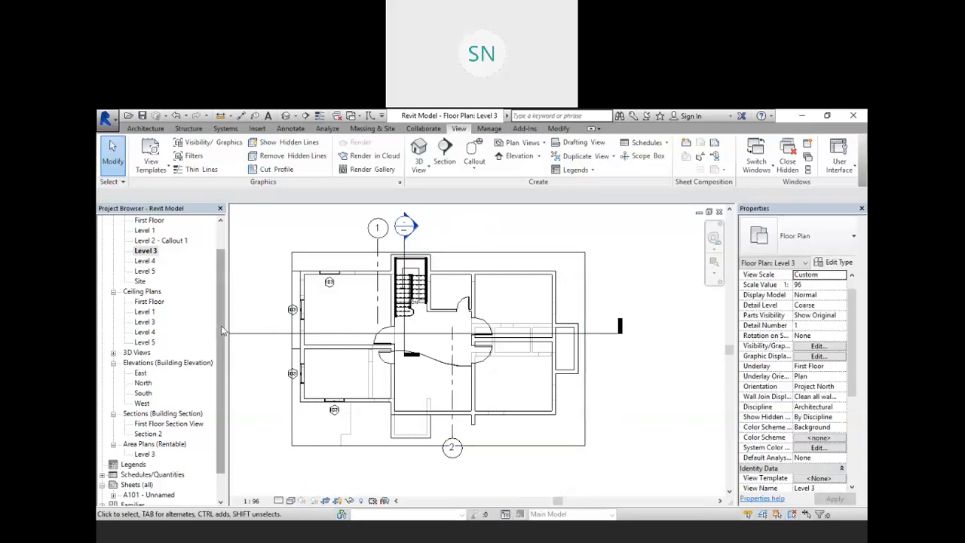
- Set the Level 3 floor plan's view scale to 1 : 100, after first trying 1 : 50
{"action": "scroll", "coordinate": [223, 351], "scroll_direction": "down", "scroll_amount": 1}
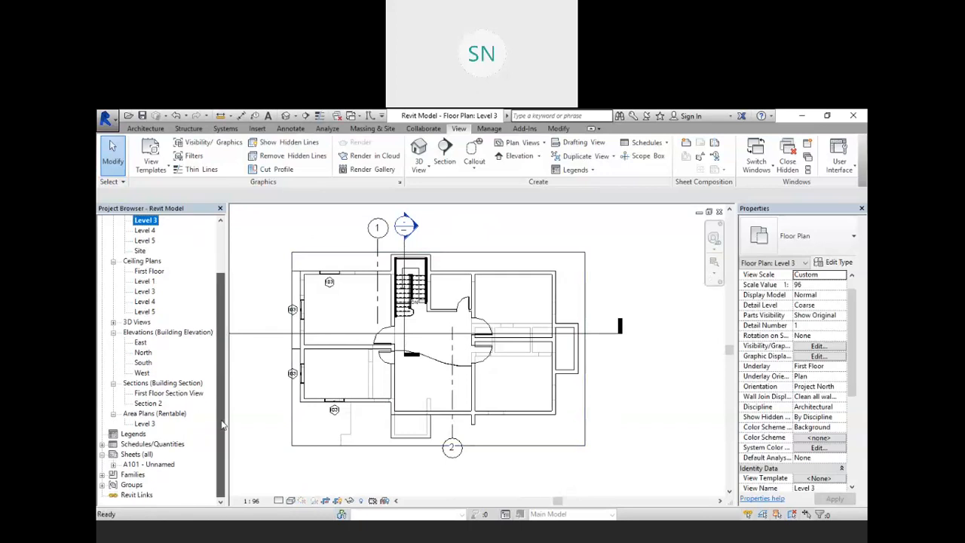
{"action": "left_click", "coordinate": [252, 500]}
{"action": "left_click", "coordinate": [259, 413]}
{"action": "left_click", "coordinate": [255, 501]}
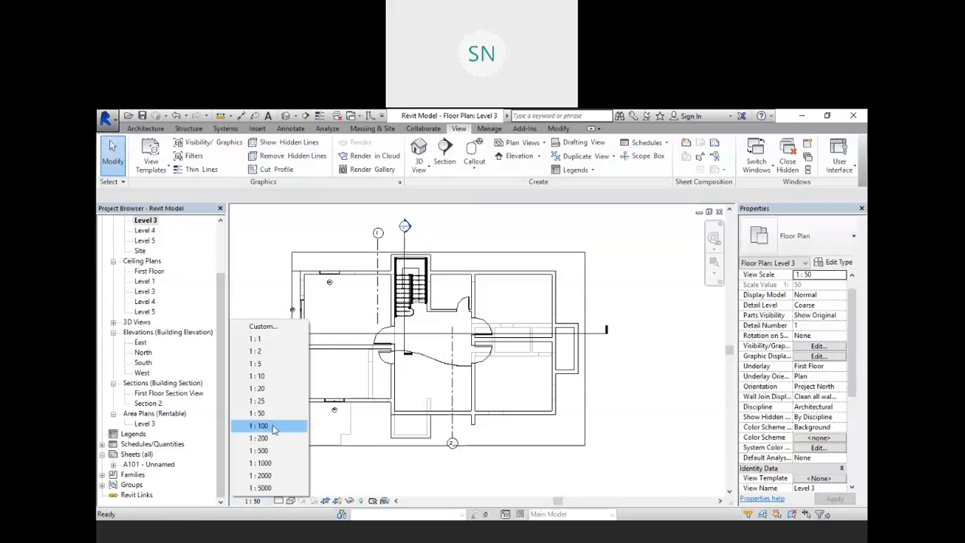
{"action": "left_click", "coordinate": [256, 424]}
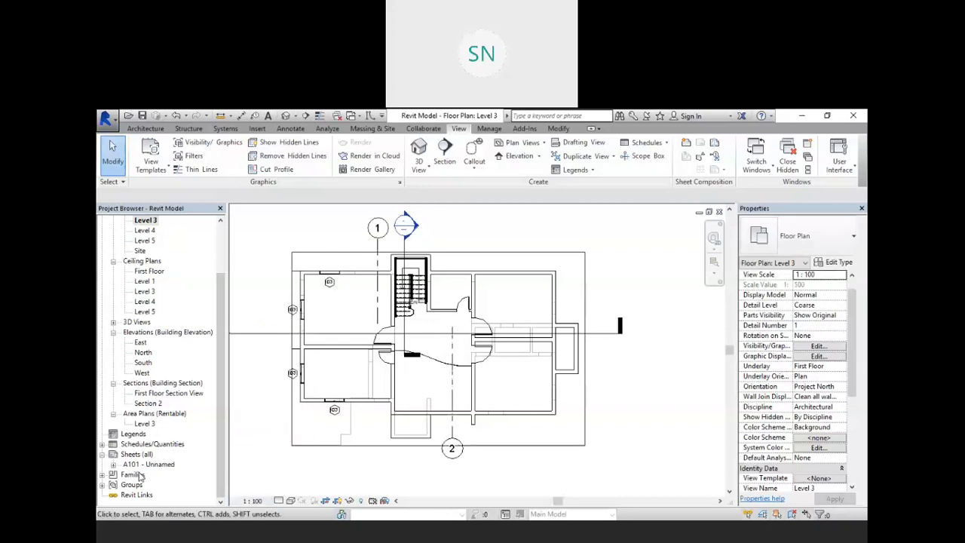
- Open sheet A101 and move the Level 3 viewport to the upper-left corner of the sheet frame
{"action": "double_click", "coordinate": [149, 464]}
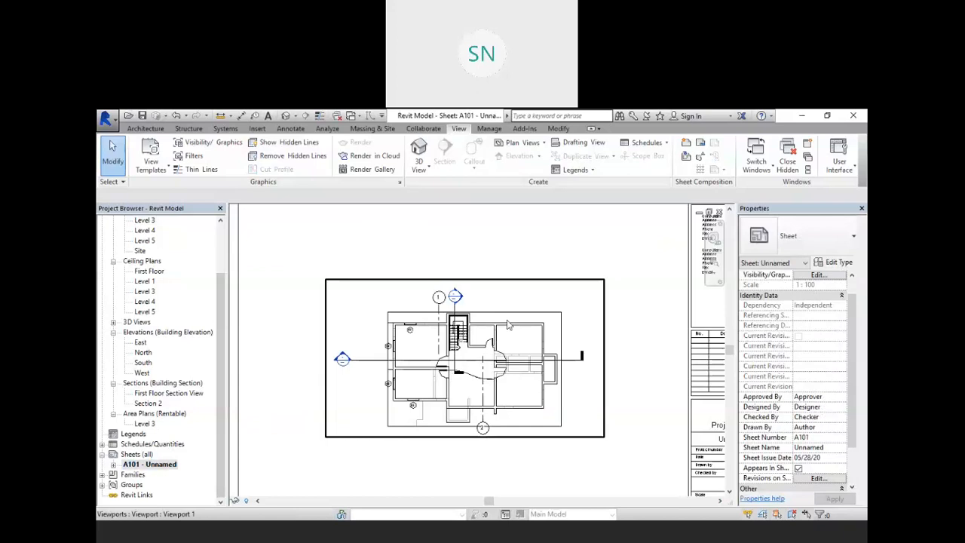
{"action": "left_click_drag", "start_coordinate": [523, 306], "coordinate": [487, 242]}
{"action": "left_click", "coordinate": [248, 396]}
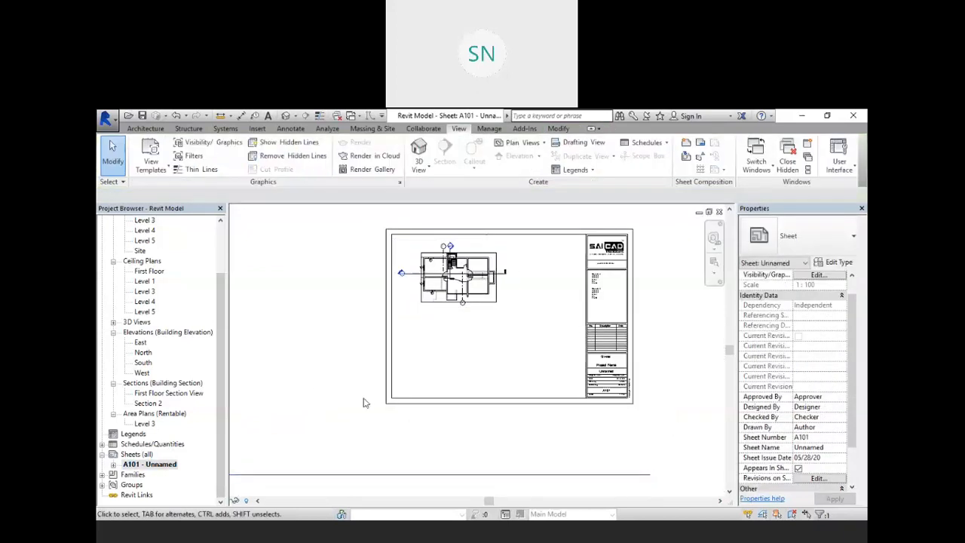
- Place the Level 3 view title directly beneath its plan and shorten the title line to about the viewport's width
{"action": "scroll", "coordinate": [364, 398], "scroll_direction": "down", "scroll_amount": 2}
{"action": "left_click", "coordinate": [304, 450]}
{"action": "left_click_drag", "start_coordinate": [289, 445], "coordinate": [493, 340]}
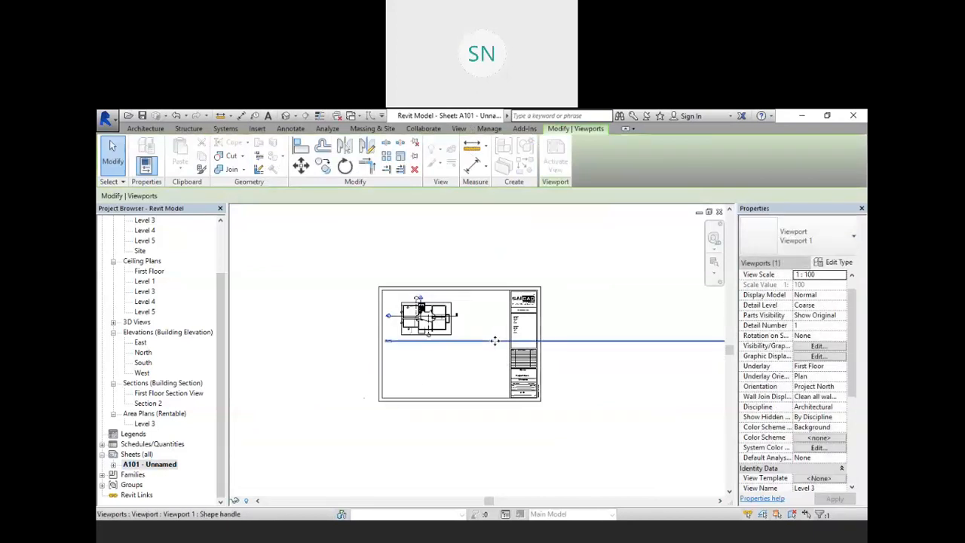
{"action": "scroll", "coordinate": [446, 384], "scroll_direction": "down", "scroll_amount": 2}
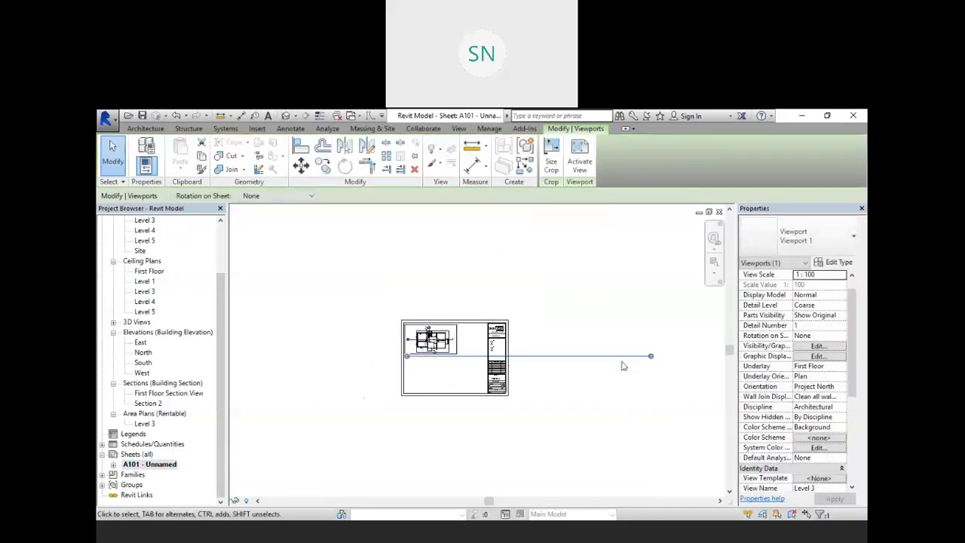
{"action": "left_click_drag", "start_coordinate": [653, 361], "coordinate": [458, 356]}
{"action": "scroll", "coordinate": [457, 356], "scroll_direction": "up", "scroll_amount": 2}
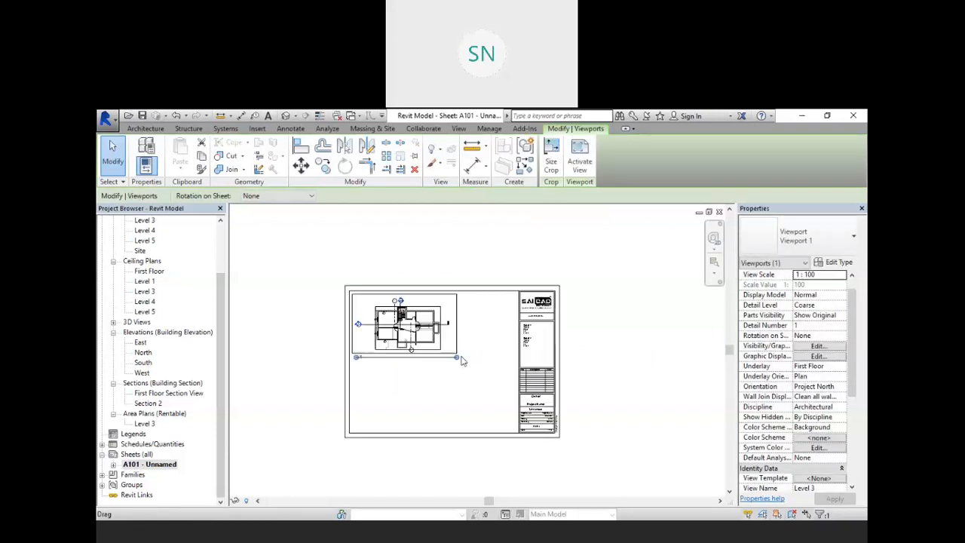
{"action": "scroll", "coordinate": [462, 360], "scroll_direction": "up", "scroll_amount": 1}
{"action": "left_click", "coordinate": [286, 387]}
- Examine the Level 3 view title and its scale text on the sheet
{"action": "scroll", "coordinate": [406, 330], "scroll_direction": "up", "scroll_amount": 3}
{"action": "scroll", "coordinate": [273, 427], "scroll_direction": "up", "scroll_amount": 7}
{"action": "scroll", "coordinate": [292, 401], "scroll_direction": "down", "scroll_amount": 5}
{"action": "scroll", "coordinate": [325, 407], "scroll_direction": "up", "scroll_amount": 3}
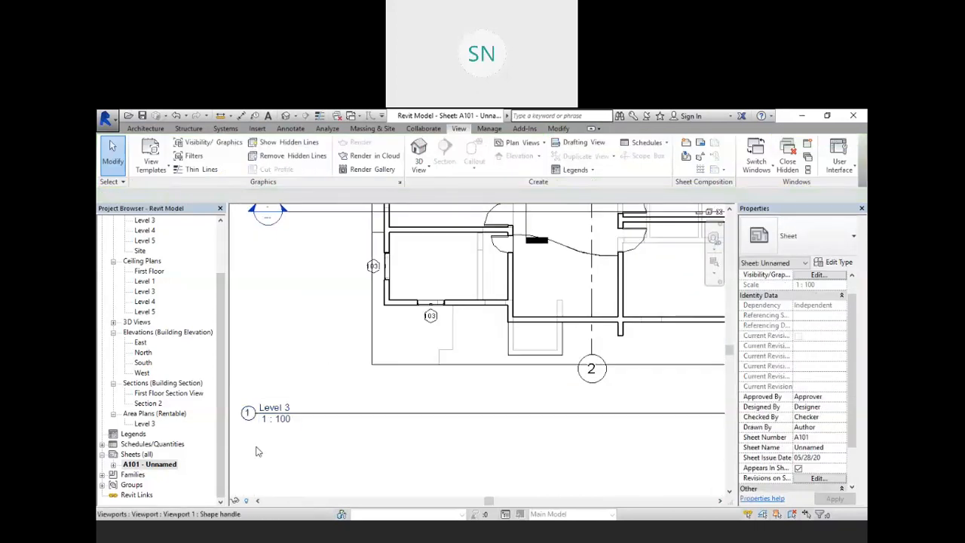
{"action": "scroll", "coordinate": [339, 419], "scroll_direction": "down", "scroll_amount": 6}
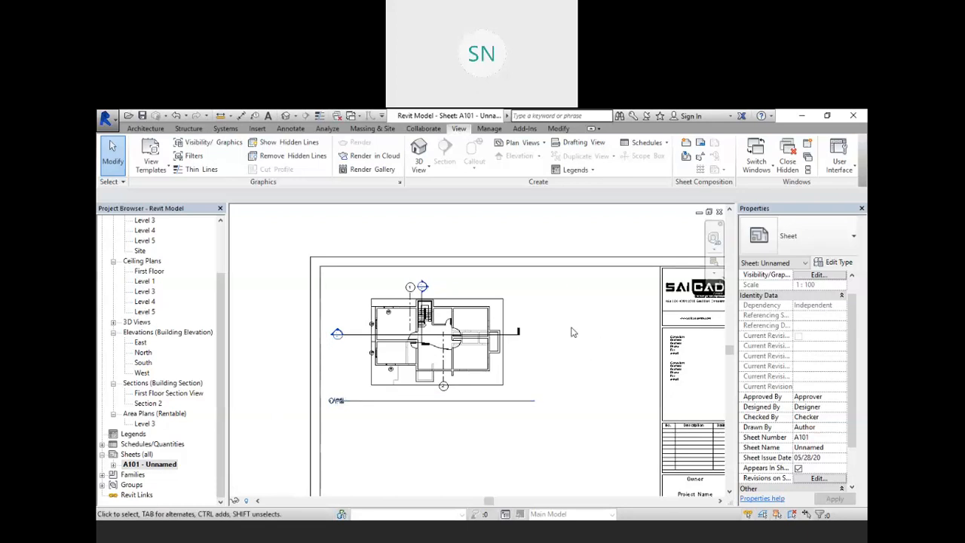
{"action": "scroll", "coordinate": [159, 402], "scroll_direction": "up", "scroll_amount": 2}
{"action": "scroll", "coordinate": [159, 346], "scroll_direction": "down", "scroll_amount": 1}
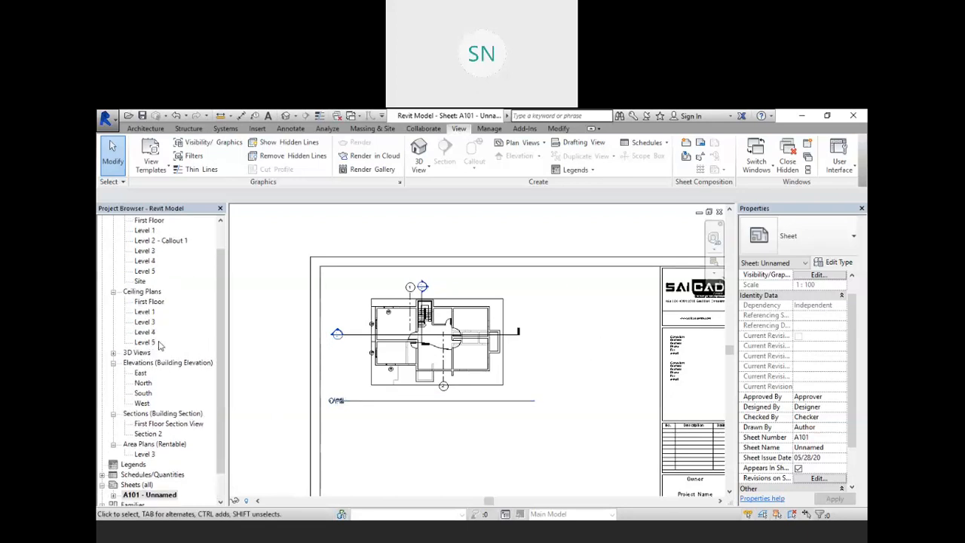
- Open the {3D} view and examine the house and surrounding topography from an angle
{"action": "left_click", "coordinate": [113, 352]}
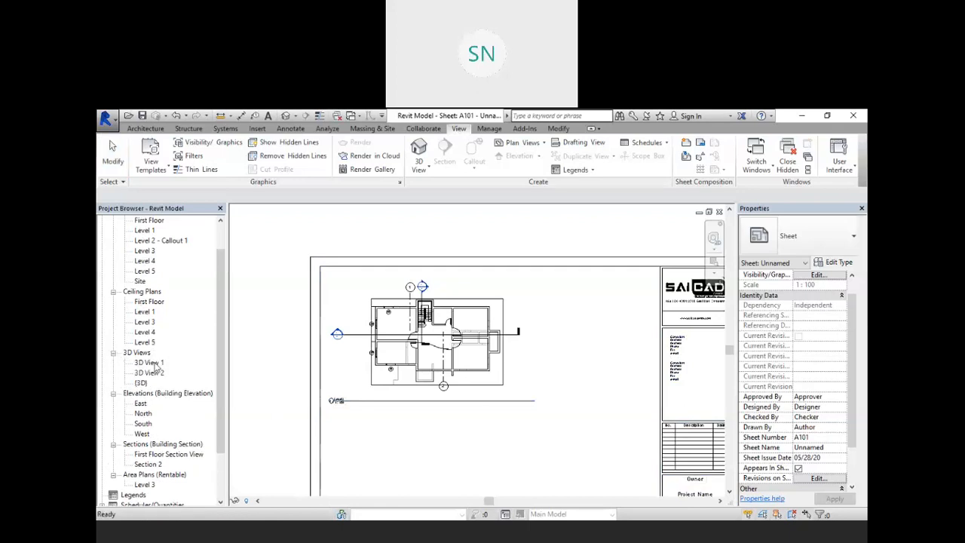
{"action": "left_click", "coordinate": [150, 362]}
{"action": "double_click", "coordinate": [141, 382]}
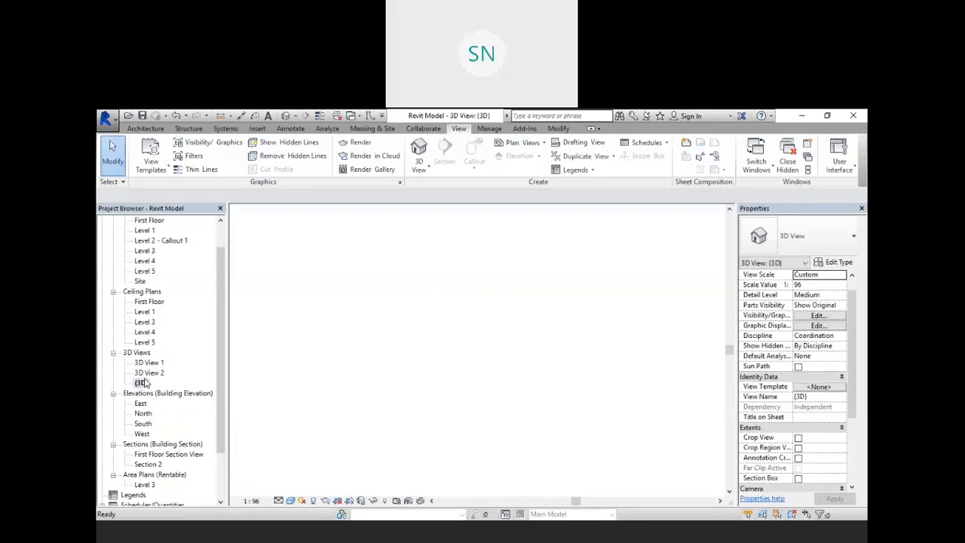
{"action": "scroll", "coordinate": [440, 388], "scroll_direction": "down", "scroll_amount": 3}
{"action": "middle_click_drag", "start_coordinate": [441, 388], "coordinate": [475, 368], "text": "shift"}
{"action": "scroll", "coordinate": [452, 370], "scroll_direction": "up", "scroll_amount": 2}
{"action": "scroll", "coordinate": [475, 368], "scroll_direction": "up", "scroll_amount": 1}
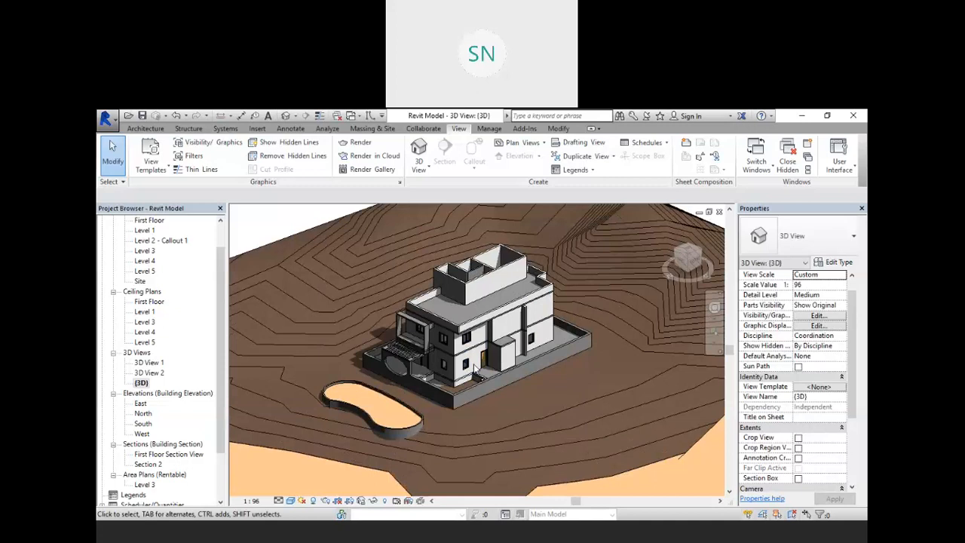
{"action": "scroll", "coordinate": [423, 377], "scroll_direction": "down", "scroll_amount": 3}
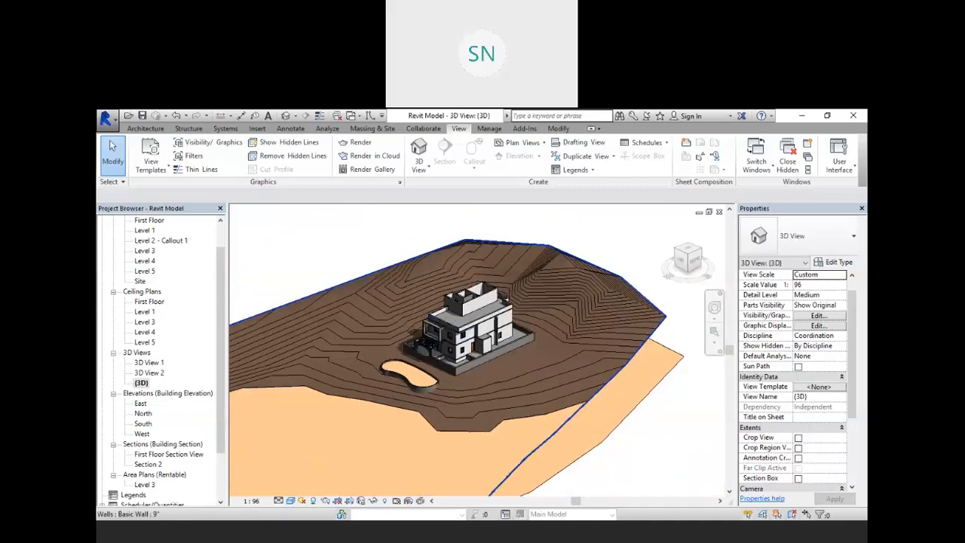
- Duplicate the {3D} view and frame the house in the copy
{"action": "right_click", "coordinate": [140, 383]}
{"action": "mouse_move", "coordinate": [257, 240]}
{"action": "left_click", "coordinate": [324, 240]}
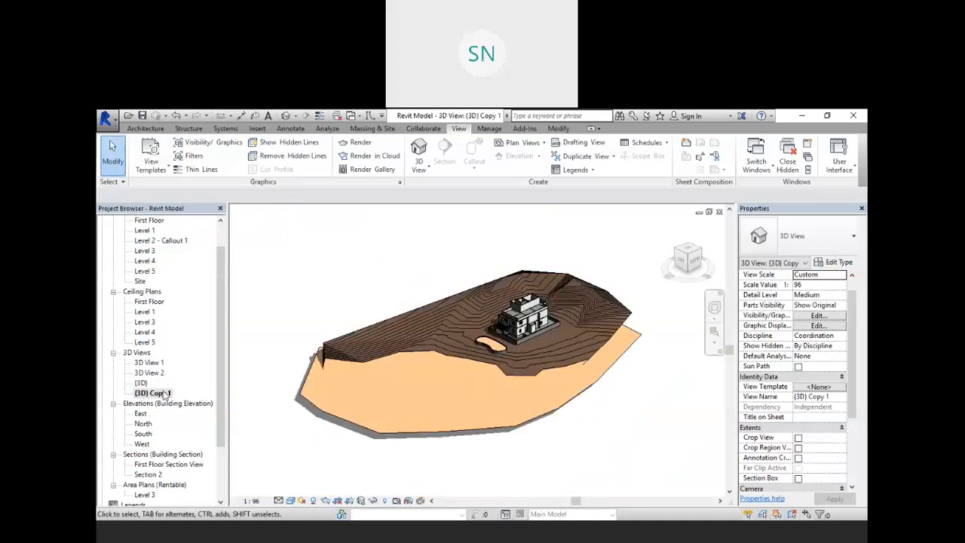
{"action": "left_click", "coordinate": [153, 394]}
{"action": "scroll", "coordinate": [670, 314], "scroll_direction": "down", "scroll_amount": 1}
{"action": "scroll", "coordinate": [668, 306], "scroll_direction": "up", "scroll_amount": 2}
{"action": "scroll", "coordinate": [560, 334], "scroll_direction": "up", "scroll_amount": 2}
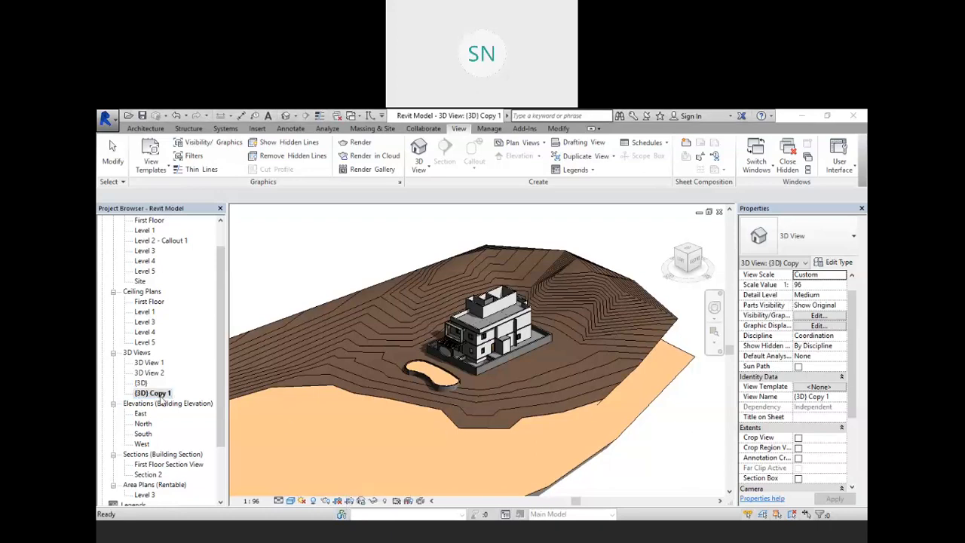
- Enable the section box in the {3D} copy and pull its pool-side face inward to the house
{"action": "scroll", "coordinate": [779, 381], "scroll_direction": "down", "scroll_amount": 5}
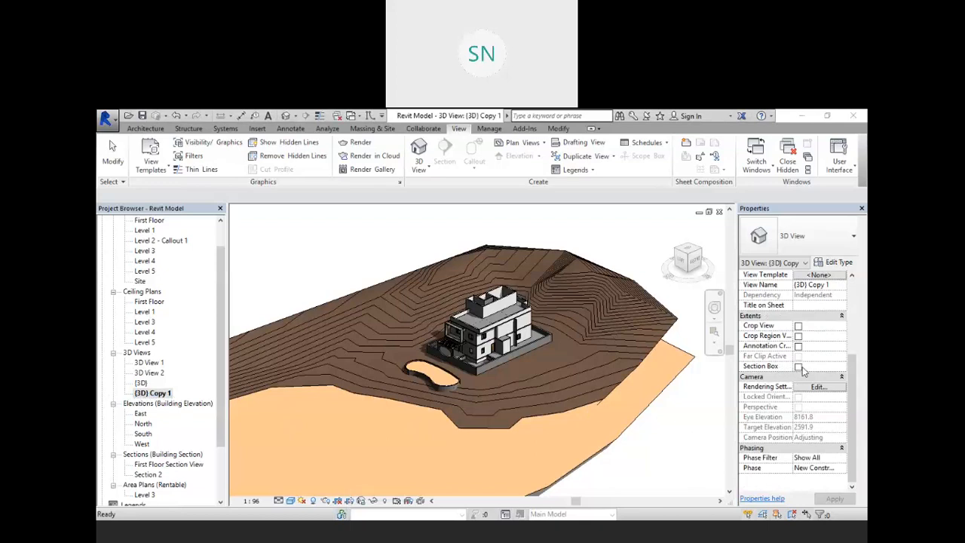
{"action": "left_click", "coordinate": [800, 368]}
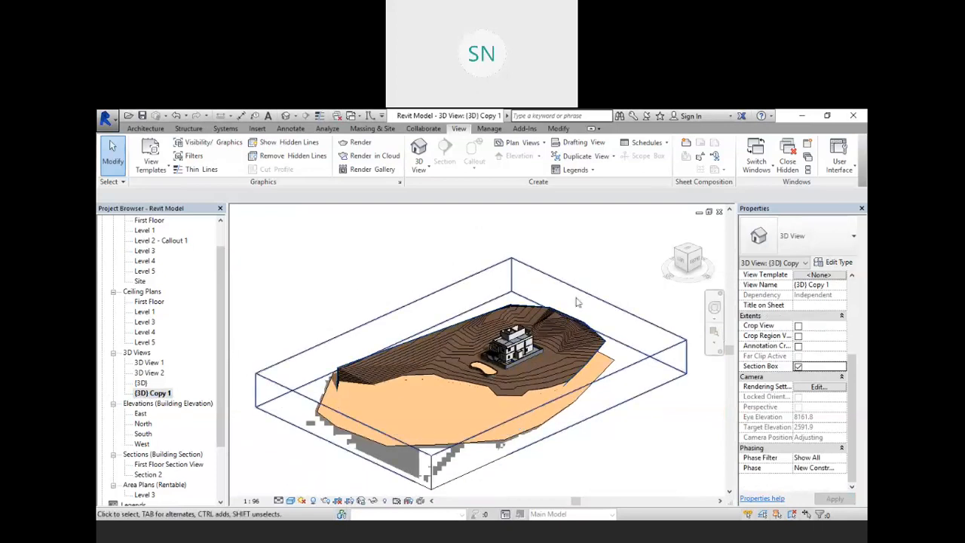
{"action": "left_click", "coordinate": [301, 402]}
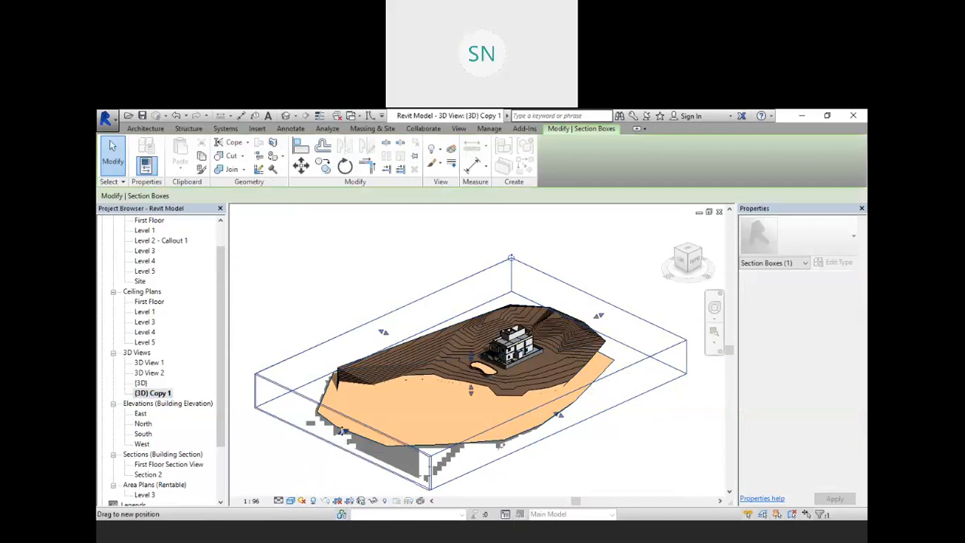
{"action": "left_click_drag", "start_coordinate": [365, 419], "coordinate": [515, 377]}
{"action": "scroll", "coordinate": [521, 381], "scroll_direction": "up", "scroll_amount": 5}
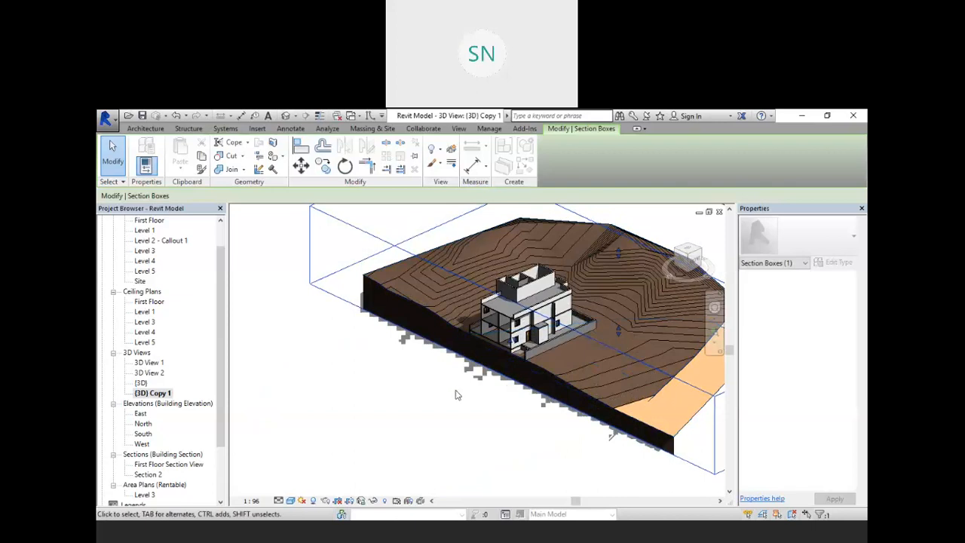
- Move the section box's pool-side face slightly outward to include the whole house and its compound wall
{"action": "scroll", "coordinate": [455, 395], "scroll_direction": "down", "scroll_amount": 4}
{"action": "middle_click_drag", "start_coordinate": [477, 390], "coordinate": [492, 351], "text": "shift"}
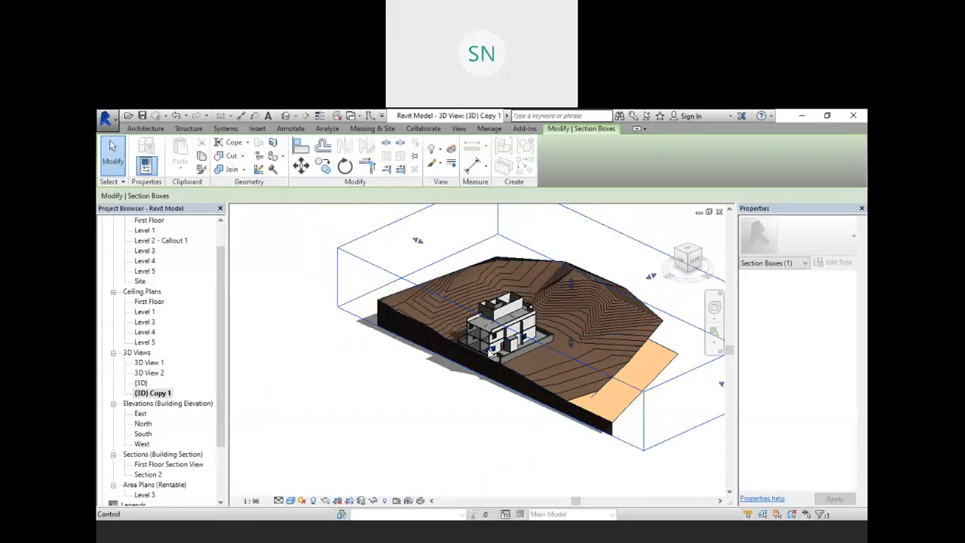
{"action": "left_click_drag", "start_coordinate": [492, 351], "coordinate": [481, 354]}
{"action": "scroll", "coordinate": [481, 355], "scroll_direction": "up", "scroll_amount": 3}
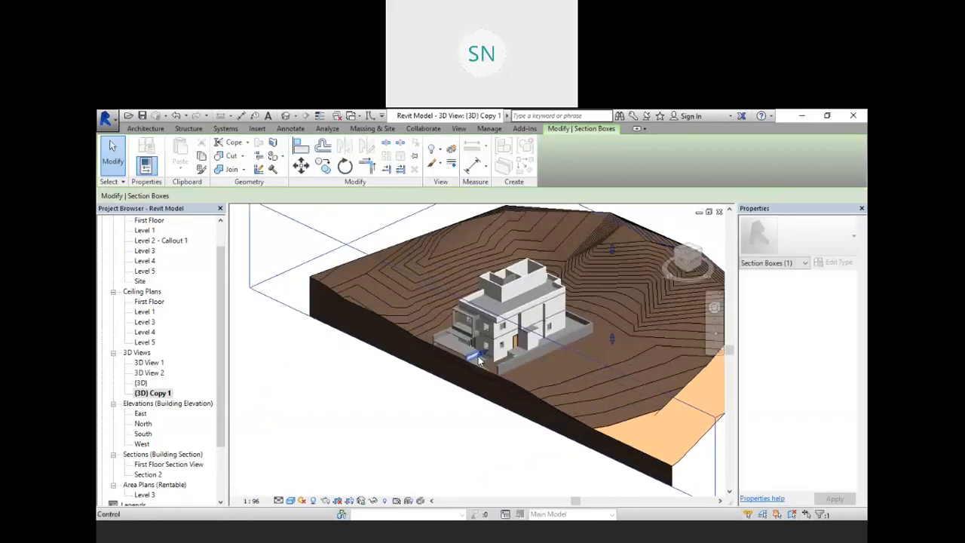
{"action": "left_click_drag", "start_coordinate": [481, 354], "coordinate": [473, 358]}
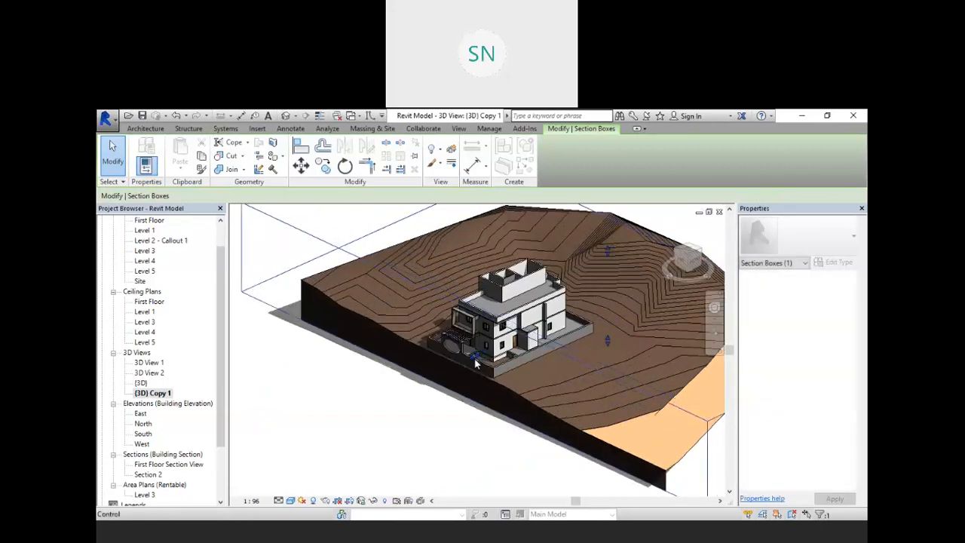
{"action": "scroll", "coordinate": [662, 430], "scroll_direction": "down", "scroll_amount": 3}
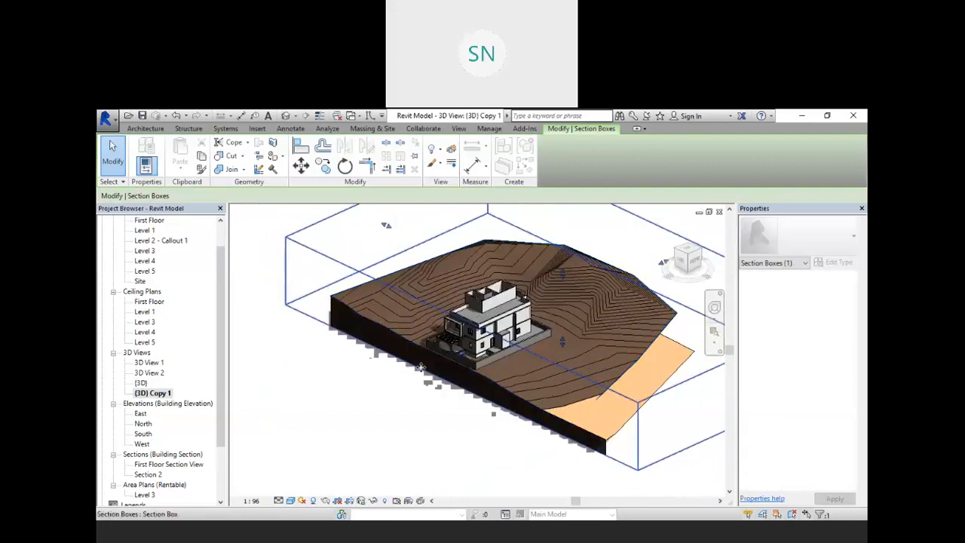
{"action": "scroll", "coordinate": [465, 367], "scroll_direction": "up", "scroll_amount": 5}
{"action": "scroll", "coordinate": [465, 366], "scroll_direction": "down", "scroll_amount": 5}
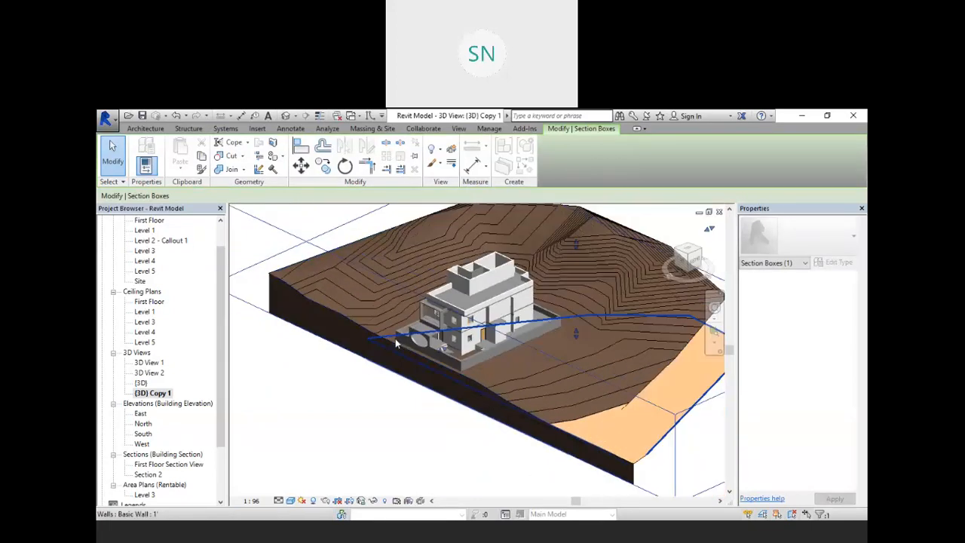
- Pull the section box's front and right faces inward, close to the house's compound wall
{"action": "scroll", "coordinate": [643, 397], "scroll_direction": "down", "scroll_amount": 2}
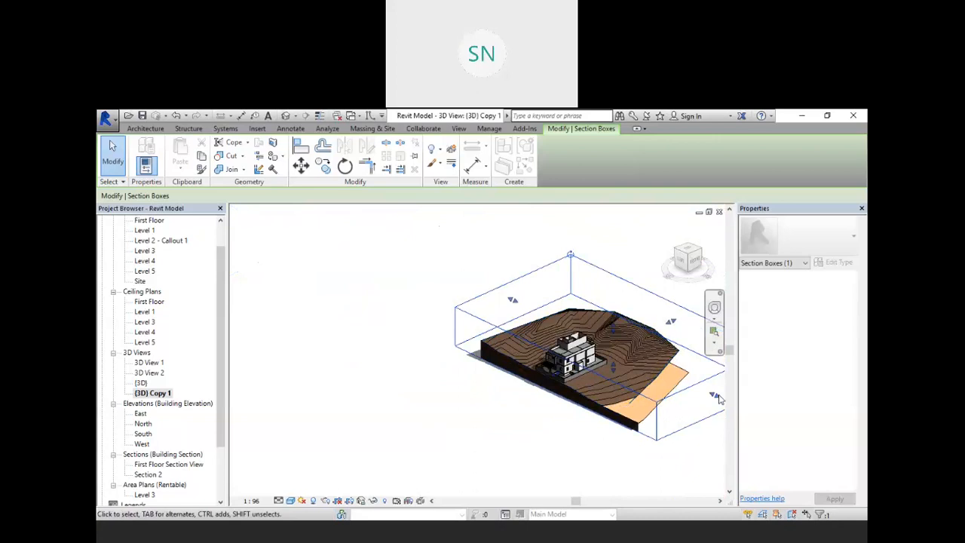
{"action": "mouse_move", "coordinate": [633, 353]}
{"action": "left_mouse_down"}
{"action": "mouse_move", "coordinate": [617, 347]}
{"action": "mouse_move", "coordinate": [649, 355]}
{"action": "left_mouse_up"}
{"action": "scroll", "coordinate": [644, 352], "scroll_direction": "up", "scroll_amount": 3}
{"action": "left_click_drag", "start_coordinate": [657, 269], "coordinate": [558, 312]}
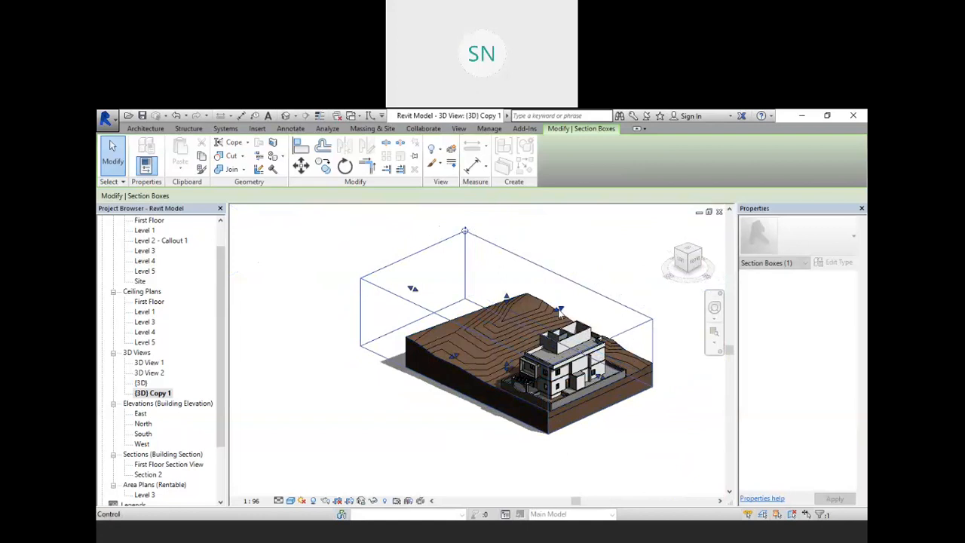
{"action": "left_click", "coordinate": [551, 311]}
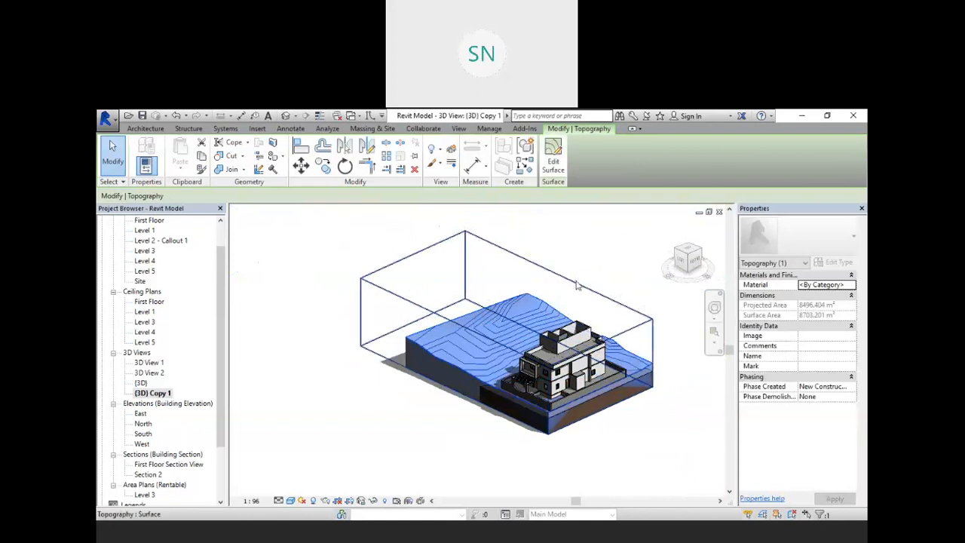
{"action": "left_click", "coordinate": [557, 311]}
{"action": "left_click_drag", "start_coordinate": [560, 310], "coordinate": [545, 316]}
- From the top view, pull the section box's back and right faces in to fit the compound wall
{"action": "left_click", "coordinate": [688, 253]}
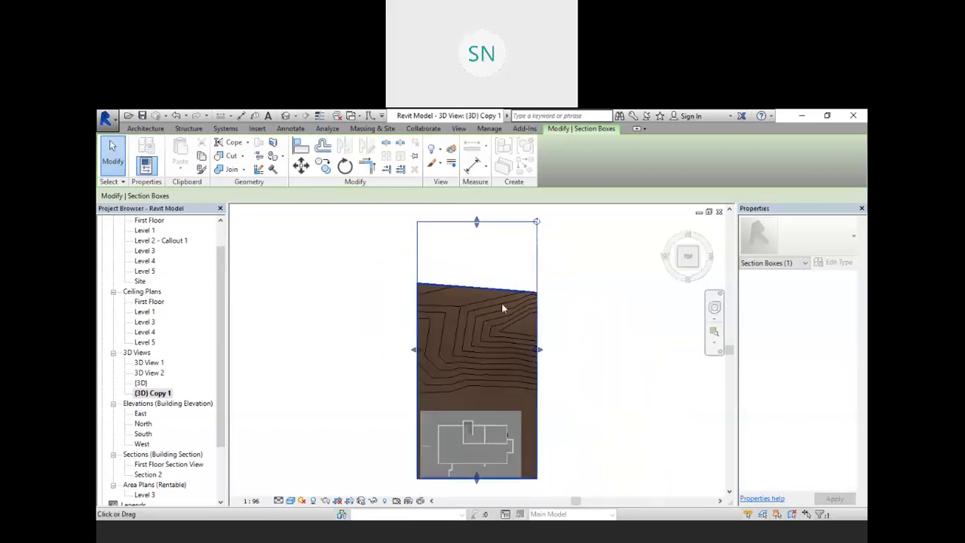
{"action": "left_click_drag", "start_coordinate": [451, 352], "coordinate": [457, 407]}
{"action": "scroll", "coordinate": [465, 308], "scroll_direction": "down", "scroll_amount": 3}
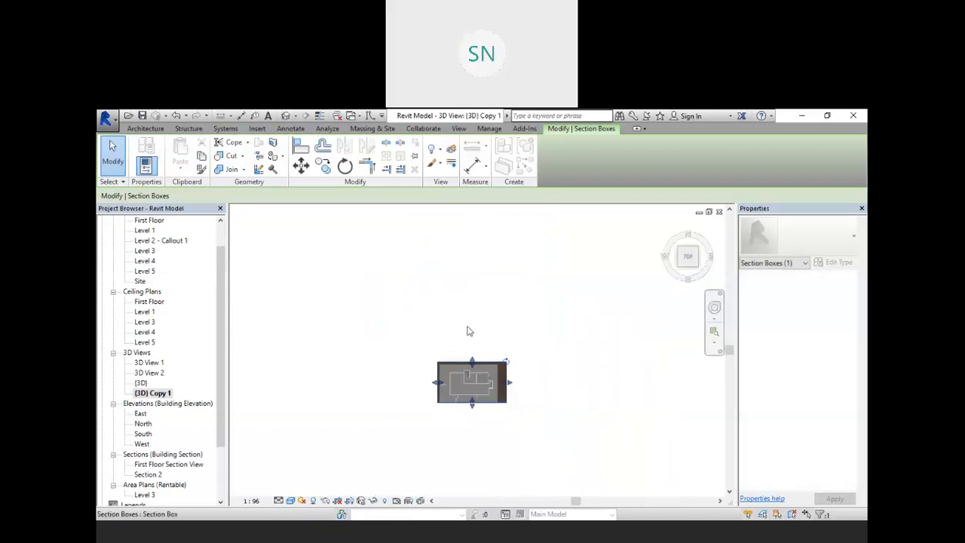
{"action": "scroll", "coordinate": [482, 407], "scroll_direction": "up", "scroll_amount": 5}
{"action": "left_click_drag", "start_coordinate": [540, 365], "coordinate": [519, 363]}
{"action": "left_click", "coordinate": [592, 362]}
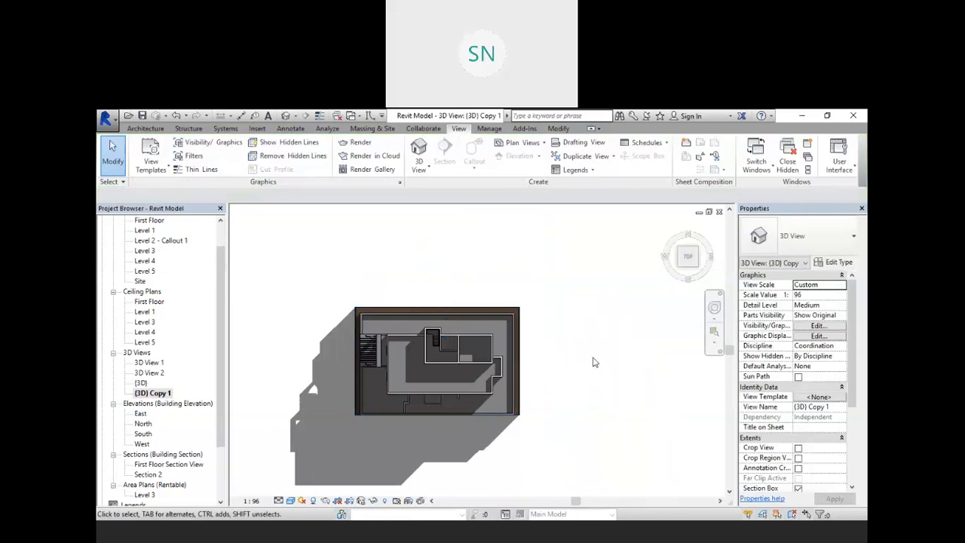
- From the front view, lower the section box's top face to just below the first-floor slab and display the exposed ground-floor interior at an angle
{"action": "left_click", "coordinate": [688, 275]}
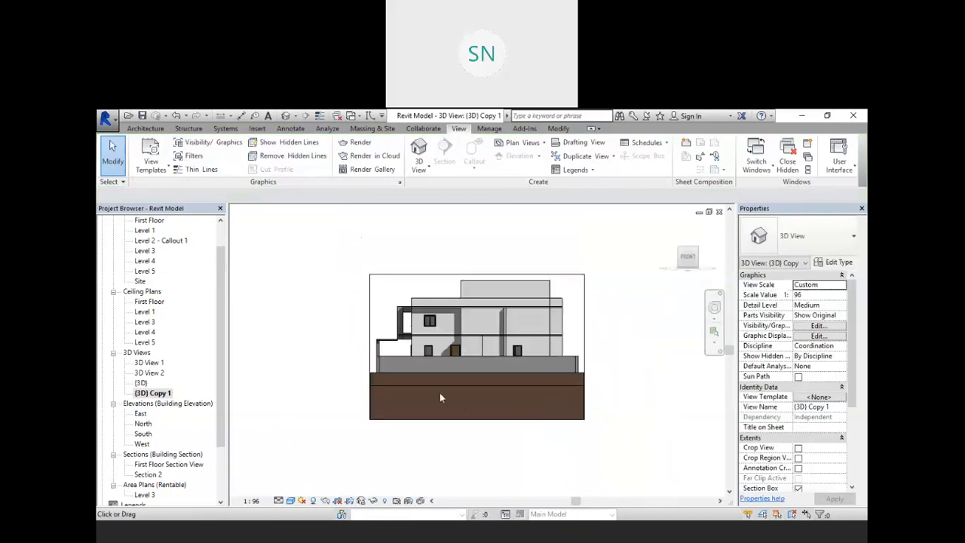
{"action": "scroll", "coordinate": [460, 336], "scroll_direction": "up", "scroll_amount": 4}
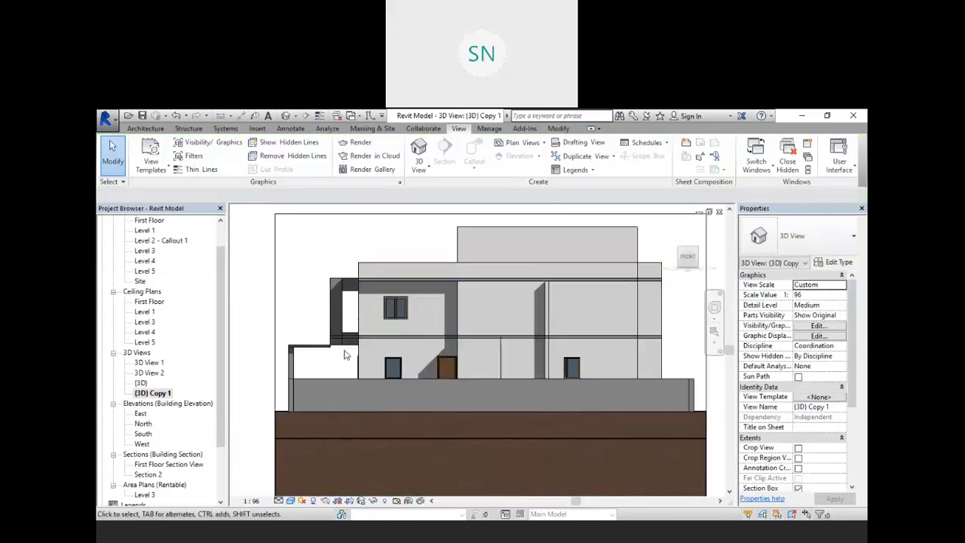
{"action": "scroll", "coordinate": [491, 367], "scroll_direction": "down", "scroll_amount": 2}
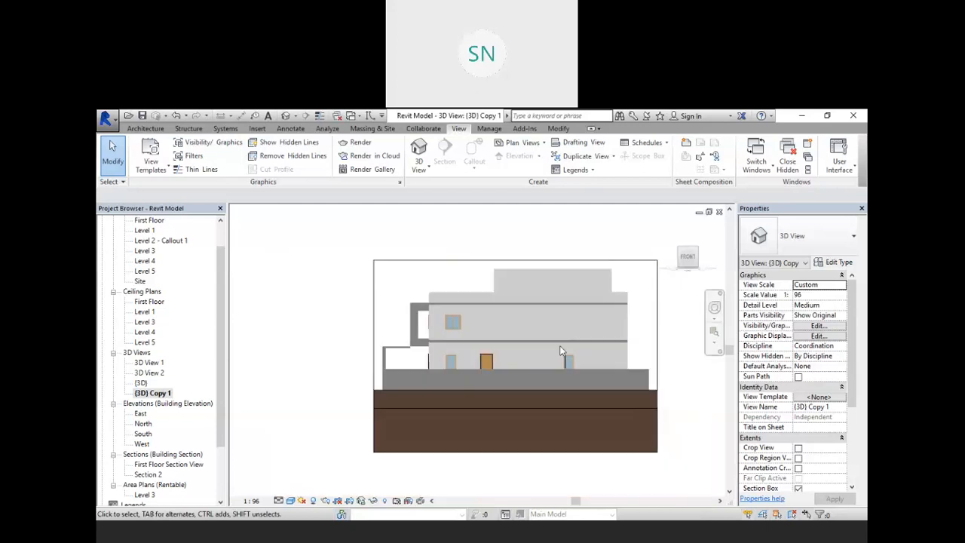
{"action": "left_click", "coordinate": [494, 262]}
{"action": "left_click_drag", "start_coordinate": [514, 260], "coordinate": [507, 346]}
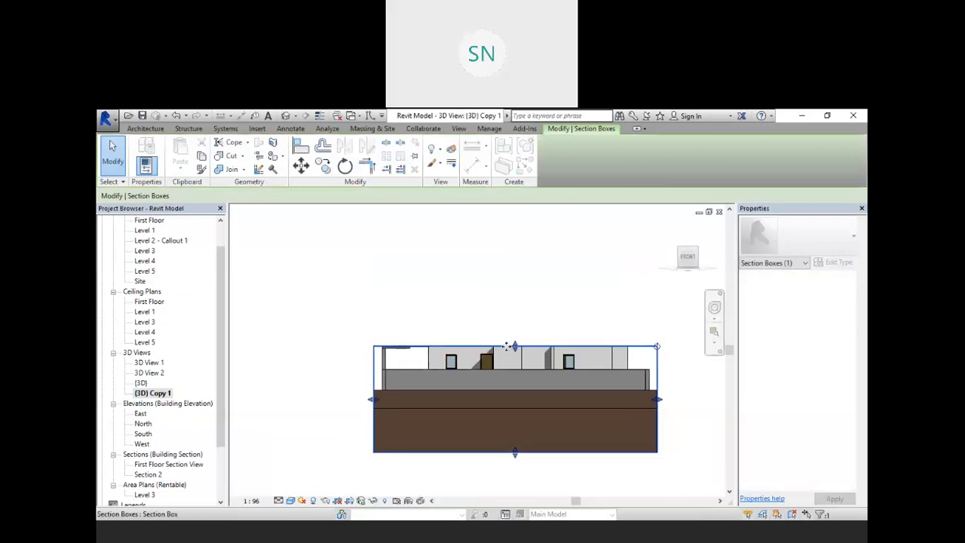
{"action": "left_click", "coordinate": [678, 254]}
{"action": "scroll", "coordinate": [439, 335], "scroll_direction": "up", "scroll_amount": 5}
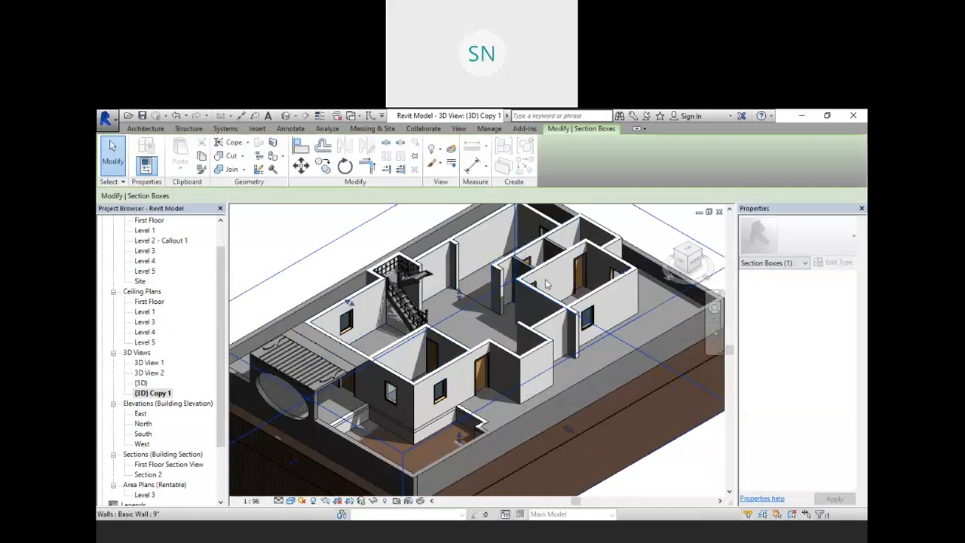
- Raise the bottom face of the section box from the front to cut away the lower part of the ground
{"action": "scroll", "coordinate": [522, 312], "scroll_direction": "down", "scroll_amount": 3}
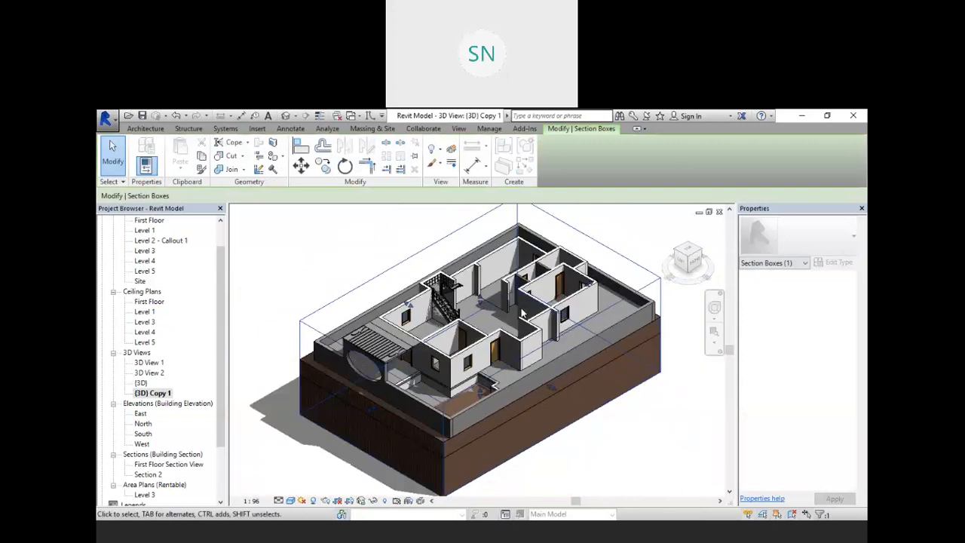
{"action": "scroll", "coordinate": [522, 313], "scroll_direction": "down", "scroll_amount": 1}
{"action": "left_click", "coordinate": [694, 261]}
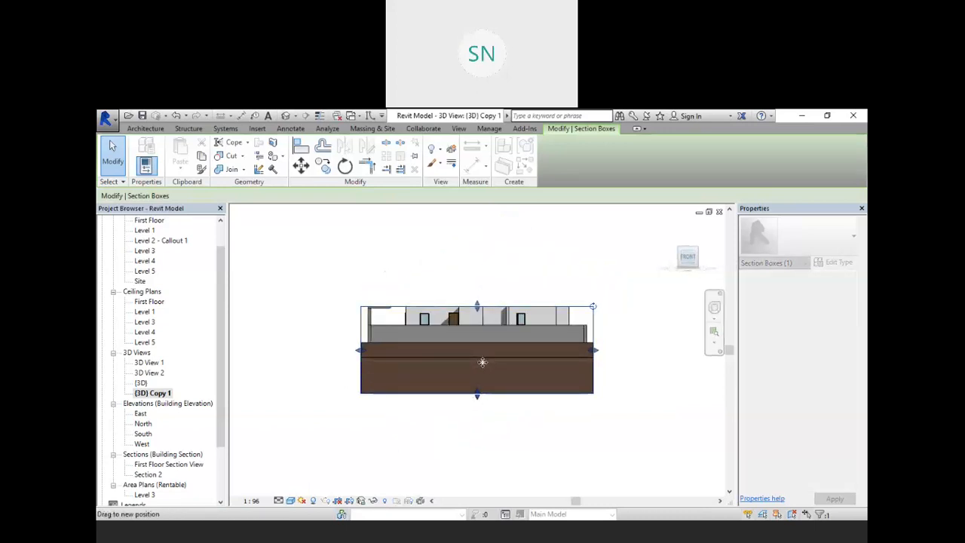
{"action": "left_click_drag", "start_coordinate": [477, 393], "coordinate": [482, 361]}
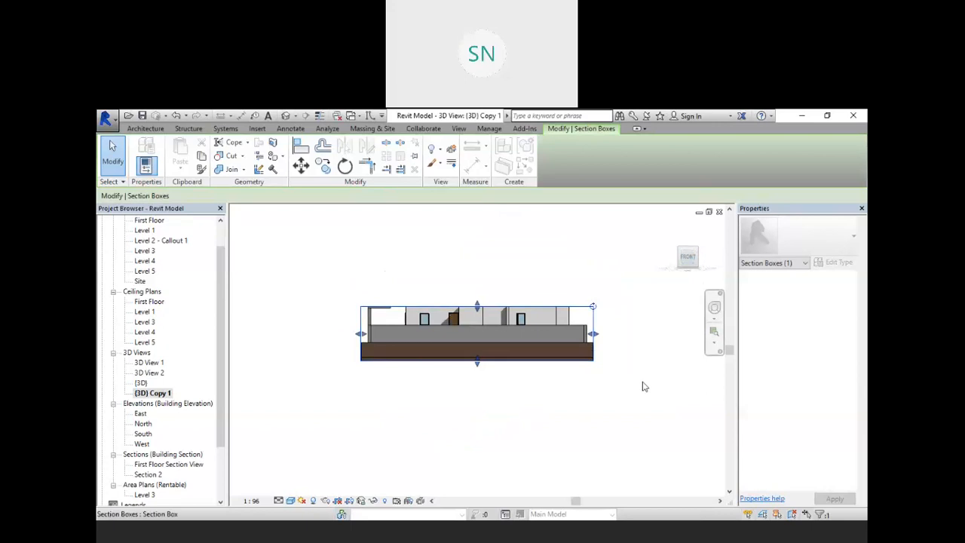
{"action": "left_click", "coordinate": [678, 254]}
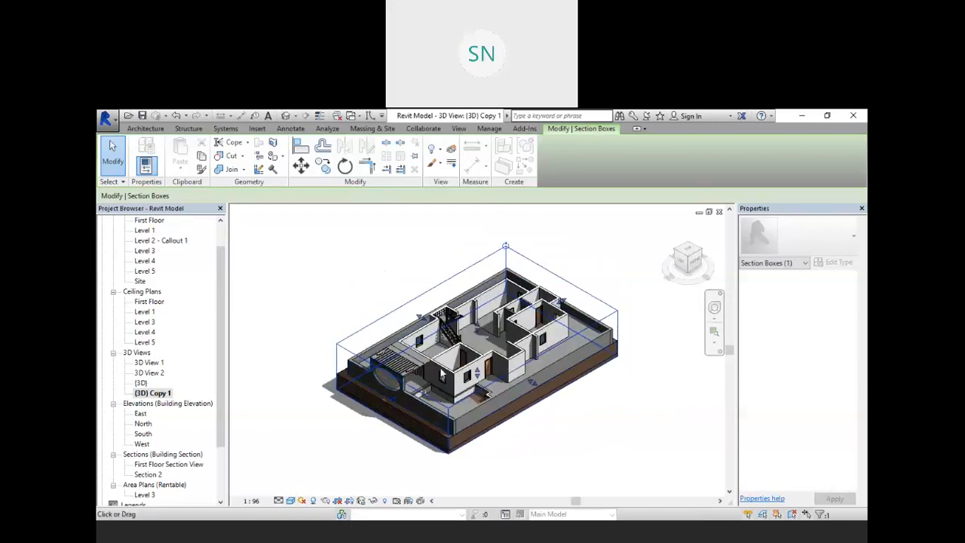
- Extend the top face of the section box upward until it encloses the whole house including the rooftop walls
{"action": "scroll", "coordinate": [500, 373], "scroll_direction": "down", "scroll_amount": 2}
{"action": "scroll", "coordinate": [477, 326], "scroll_direction": "up", "scroll_amount": 1}
{"action": "left_click_drag", "start_coordinate": [478, 329], "coordinate": [475, 268]}
{"action": "left_click", "coordinate": [473, 260]}
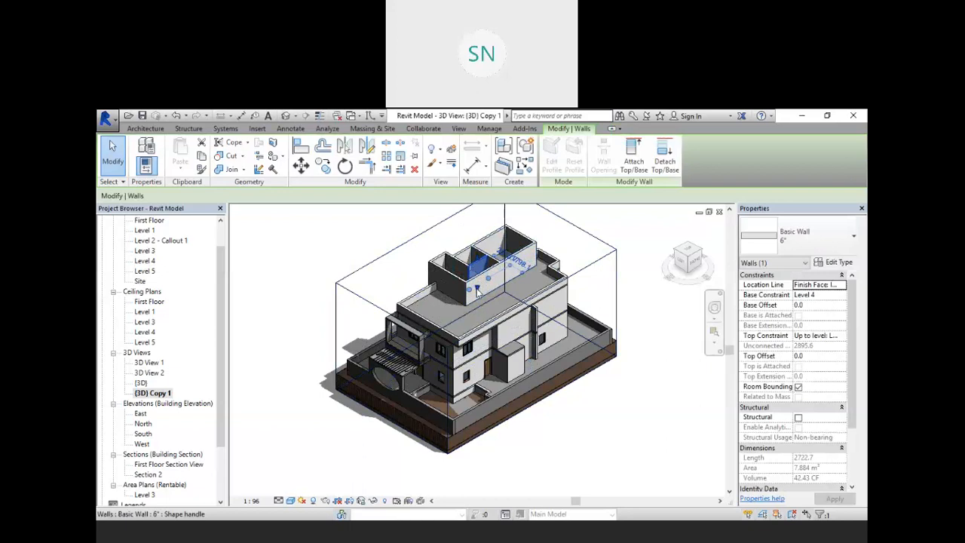
{"action": "left_click", "coordinate": [603, 265]}
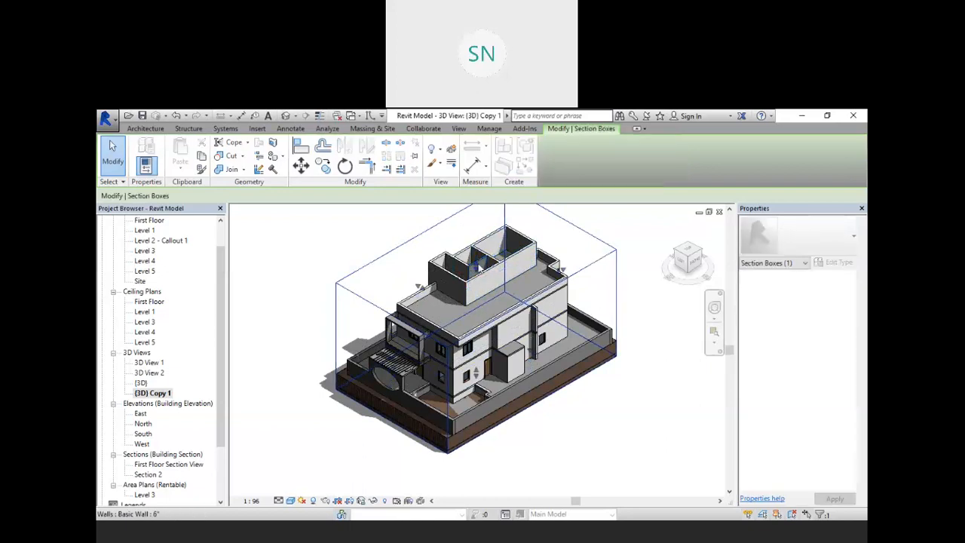
{"action": "left_click_drag", "start_coordinate": [476, 268], "coordinate": [476, 256]}
{"action": "left_click", "coordinate": [622, 265]}
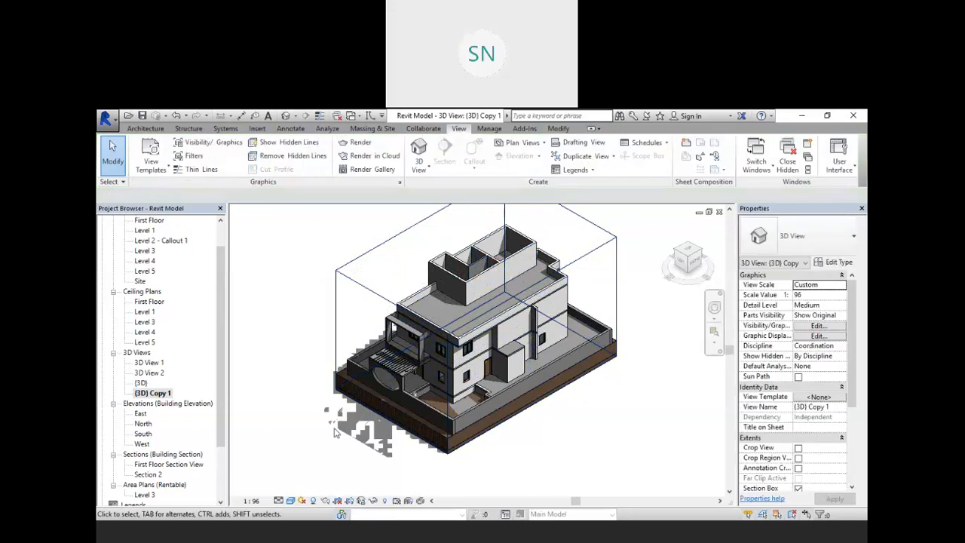
- Turn on view cropping for the {3D} Copy 1 view
{"action": "scroll", "coordinate": [416, 405], "scroll_direction": "down", "scroll_amount": 1}
{"action": "scroll", "coordinate": [503, 372], "scroll_direction": "up", "scroll_amount": 1}
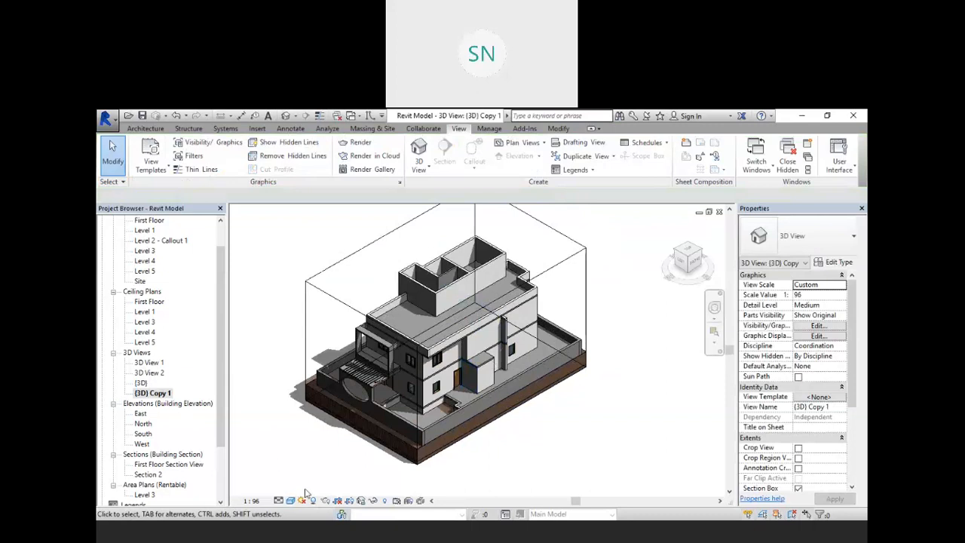
{"action": "left_click", "coordinate": [353, 500]}
{"action": "left_click", "coordinate": [349, 501]}
{"action": "scroll", "coordinate": [323, 367], "scroll_direction": "down", "scroll_amount": 1}
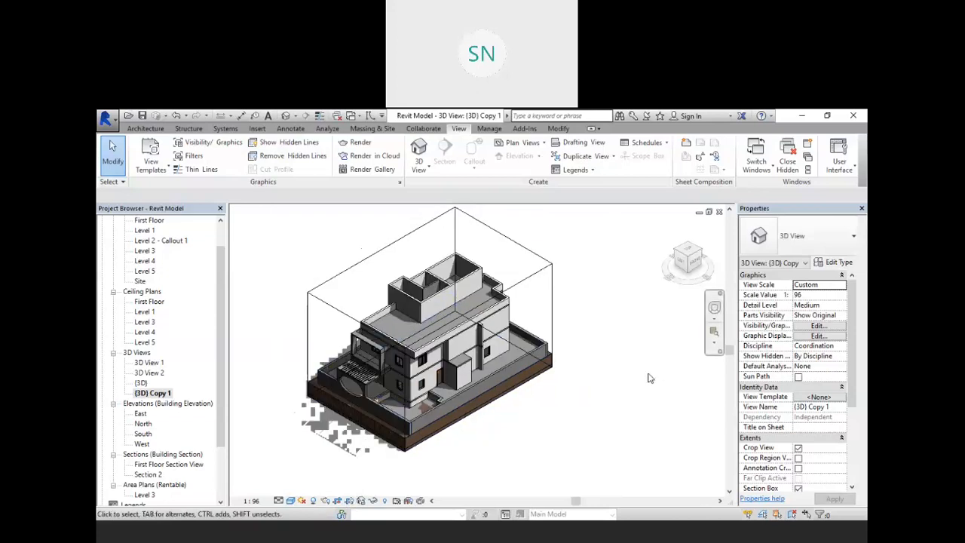
- Place the {3D} Copy 1 view on sheet A101 beside the floor plan
{"action": "scroll", "coordinate": [216, 338], "scroll_direction": "down", "scroll_amount": 2}
{"action": "left_click", "coordinate": [134, 321]}
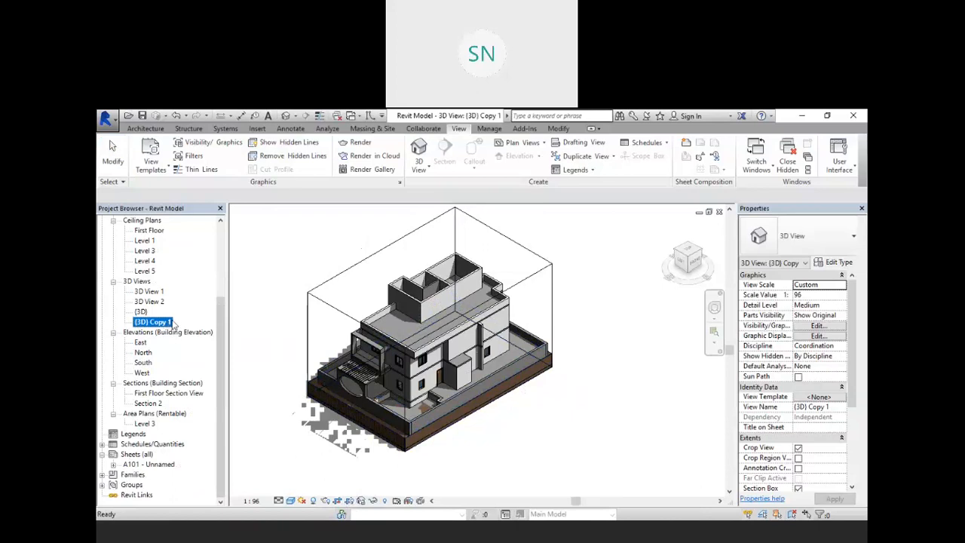
{"action": "double_click", "coordinate": [136, 465]}
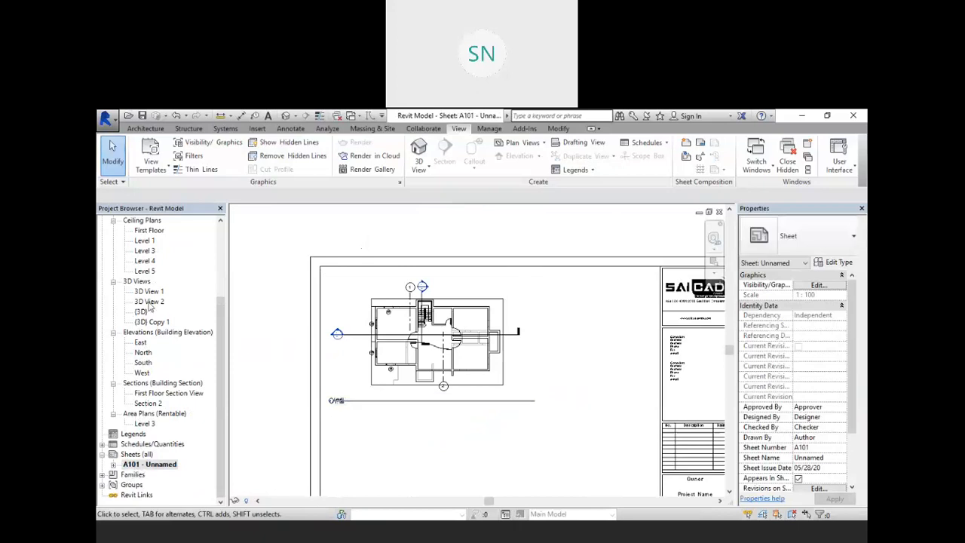
{"action": "left_click_drag", "start_coordinate": [140, 324], "coordinate": [595, 363]}
{"action": "left_click", "coordinate": [596, 363]}
{"action": "scroll", "coordinate": [571, 307], "scroll_direction": "down", "scroll_amount": 3}
{"action": "scroll", "coordinate": [556, 419], "scroll_direction": "up", "scroll_amount": 2}
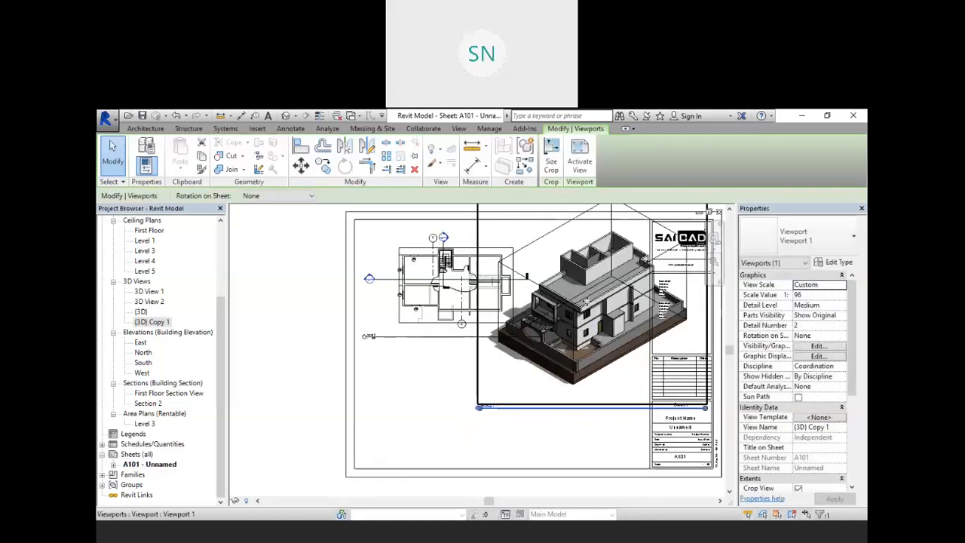
- Set the scale of the {3D} Copy 1 view to 1:200
{"action": "double_click", "coordinate": [153, 322]}
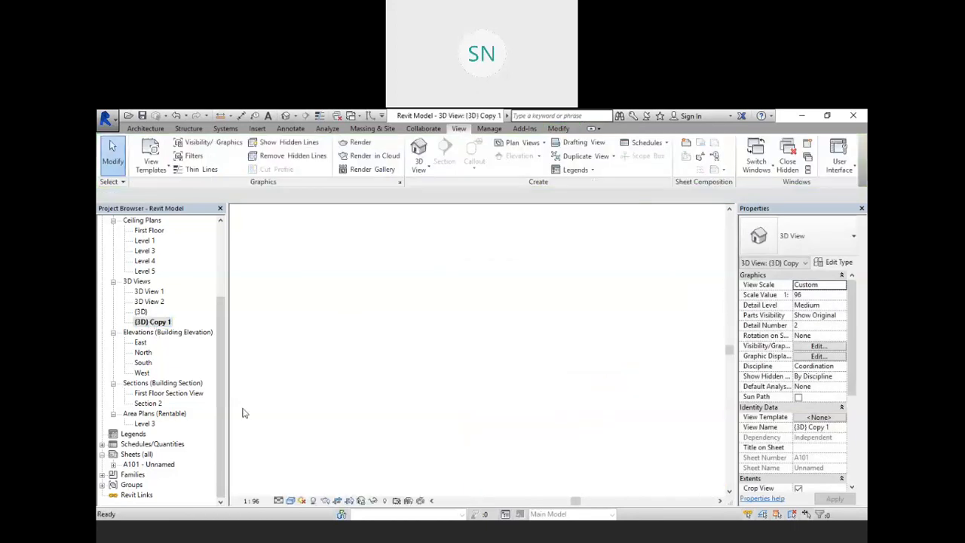
{"action": "left_click", "coordinate": [255, 501]}
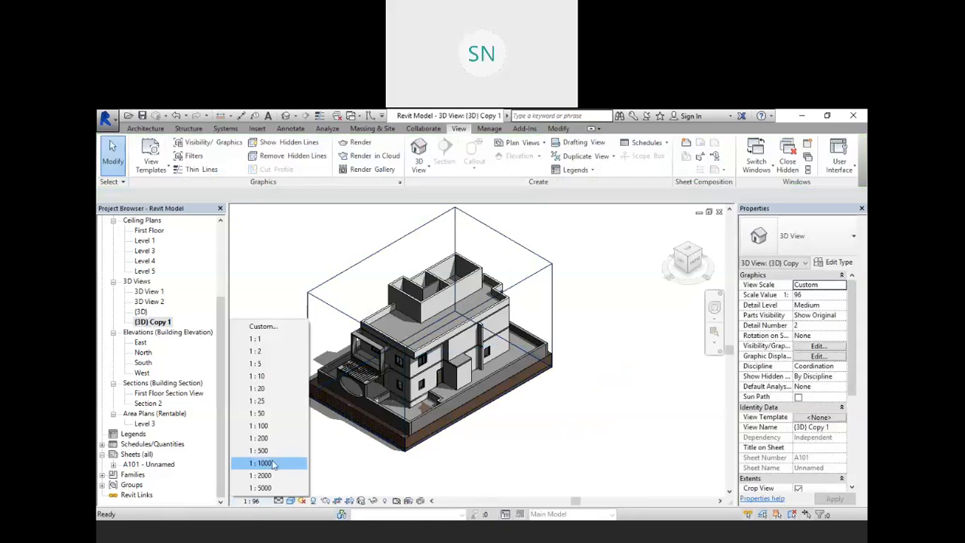
{"action": "left_click", "coordinate": [260, 439]}
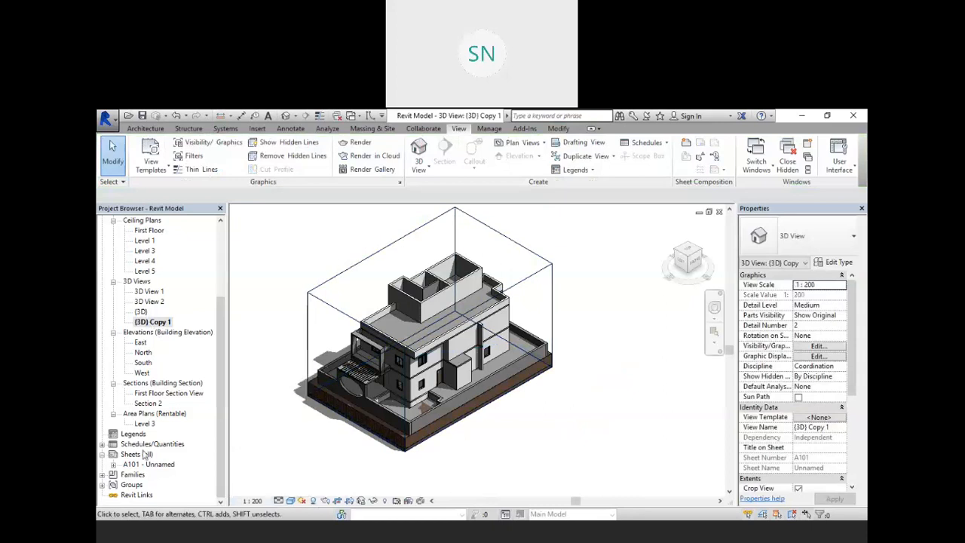
- Move the 3D viewport on sheet A101 into the space between the floor plan and the title block
{"action": "double_click", "coordinate": [145, 465]}
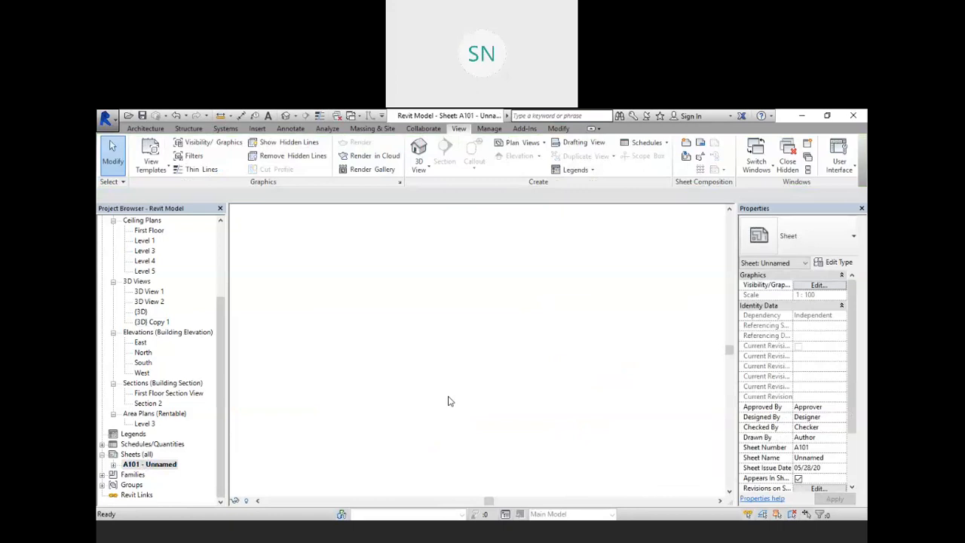
{"action": "left_click", "coordinate": [558, 326]}
{"action": "left_click_drag", "start_coordinate": [570, 313], "coordinate": [590, 277]}
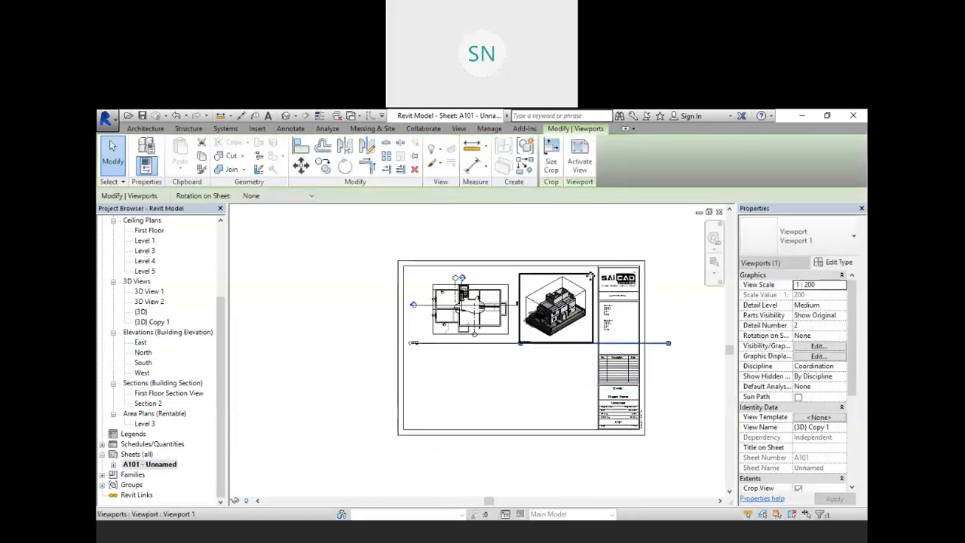
- Shorten the 3D viewport's title line on sheet A101 so it ends before the title block
{"action": "scroll", "coordinate": [505, 401], "scroll_direction": "up", "scroll_amount": 4}
{"action": "scroll", "coordinate": [504, 398], "scroll_direction": "down", "scroll_amount": 1}
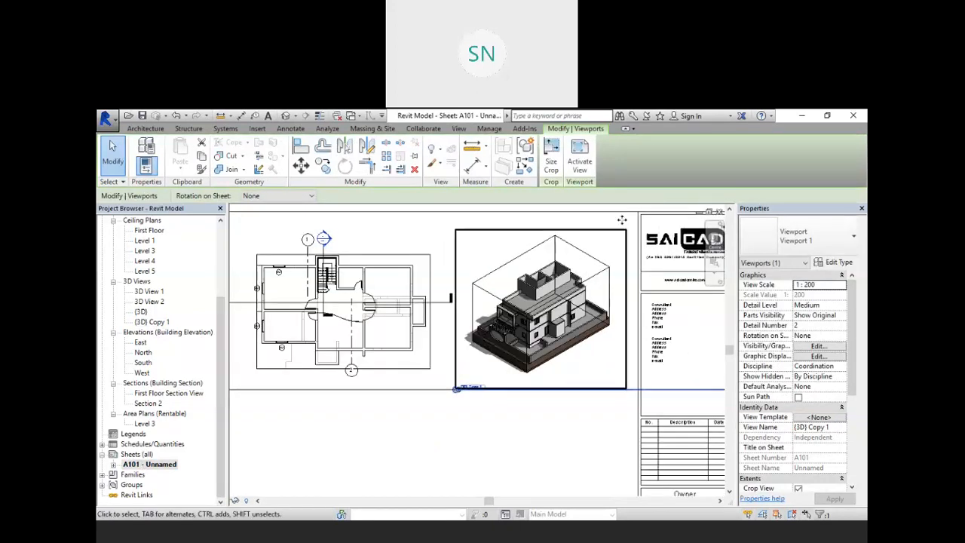
{"action": "scroll", "coordinate": [543, 380], "scroll_direction": "down", "scroll_amount": 2}
{"action": "scroll", "coordinate": [603, 335], "scroll_direction": "up", "scroll_amount": 1}
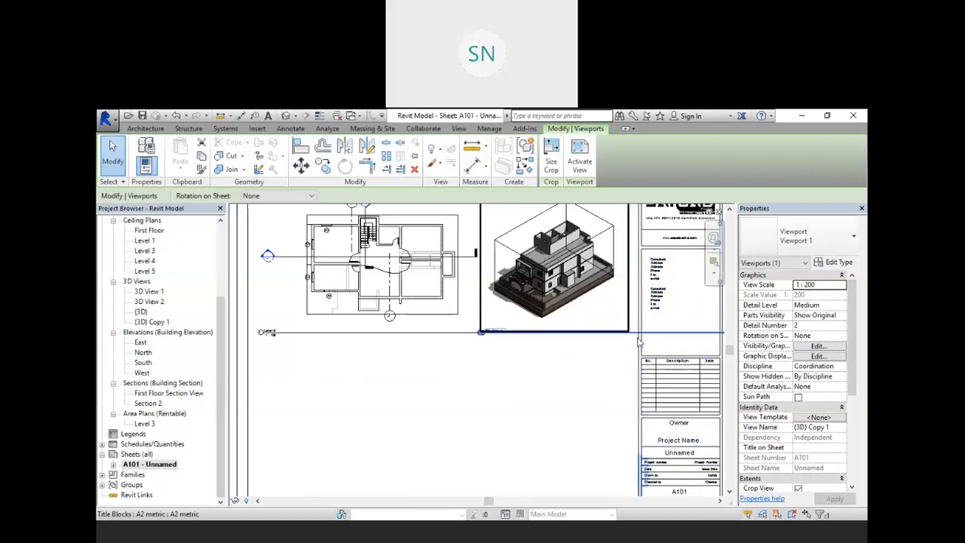
{"action": "scroll", "coordinate": [602, 335], "scroll_direction": "down", "scroll_amount": 2}
{"action": "scroll", "coordinate": [608, 363], "scroll_direction": "up", "scroll_amount": 1}
{"action": "left_click_drag", "start_coordinate": [645, 338], "coordinate": [373, 328]}
{"action": "scroll", "coordinate": [529, 360], "scroll_direction": "down", "scroll_amount": 1}
- Shorten the floor plan viewport's title line so it ends just before the 3D view's title
{"action": "left_click", "coordinate": [429, 348]}
{"action": "scroll", "coordinate": [433, 355], "scroll_direction": "up", "scroll_amount": 4}
{"action": "scroll", "coordinate": [445, 354], "scroll_direction": "up", "scroll_amount": 2}
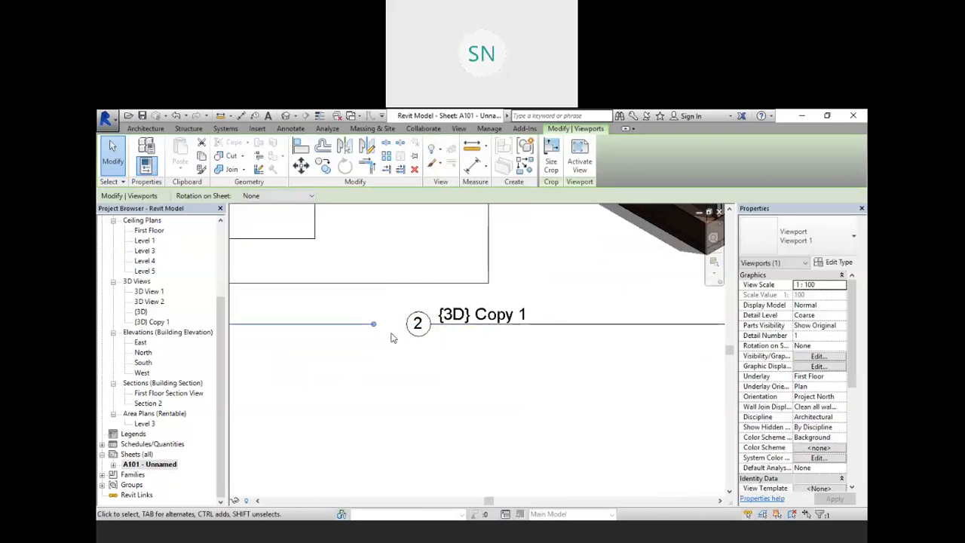
{"action": "scroll", "coordinate": [600, 269], "scroll_direction": "down", "scroll_amount": 4}
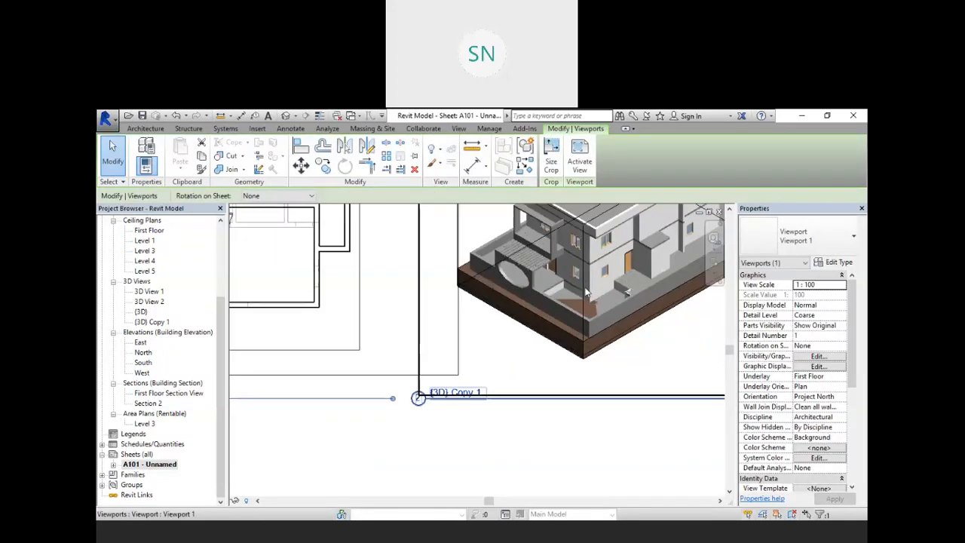
{"action": "scroll", "coordinate": [579, 300], "scroll_direction": "down", "scroll_amount": 2}
{"action": "scroll", "coordinate": [510, 357], "scroll_direction": "down", "scroll_amount": 2}
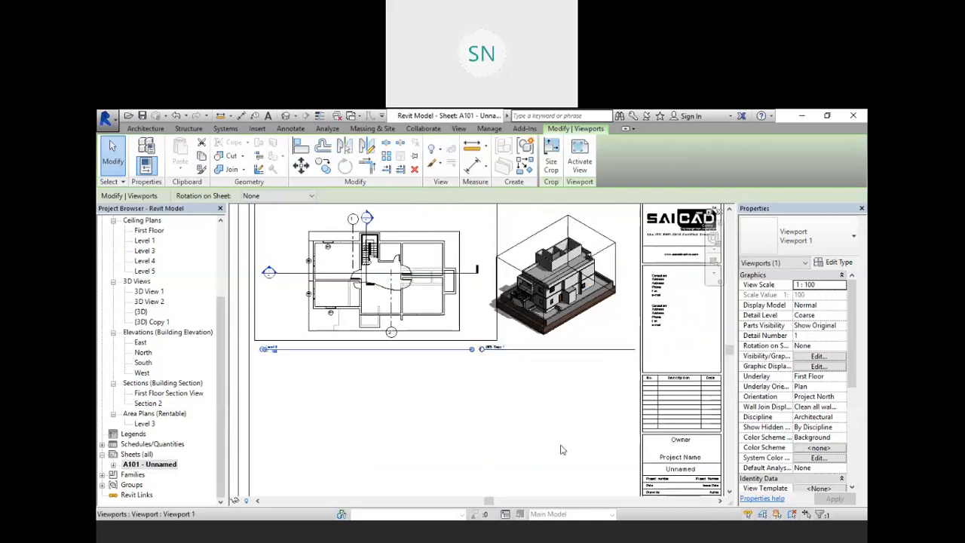
- Examine the ceiling plans of Levels 1, 3, 4 and 5 and the Level 2 - Callout 1 floor plan
{"action": "scroll", "coordinate": [162, 293], "scroll_direction": "up", "scroll_amount": 2}
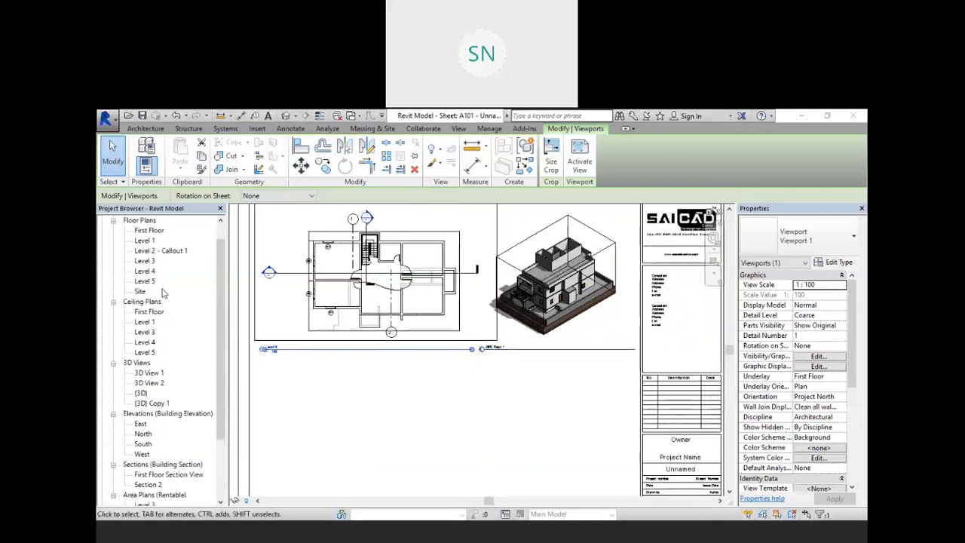
{"action": "scroll", "coordinate": [159, 392], "scroll_direction": "up", "scroll_amount": 1}
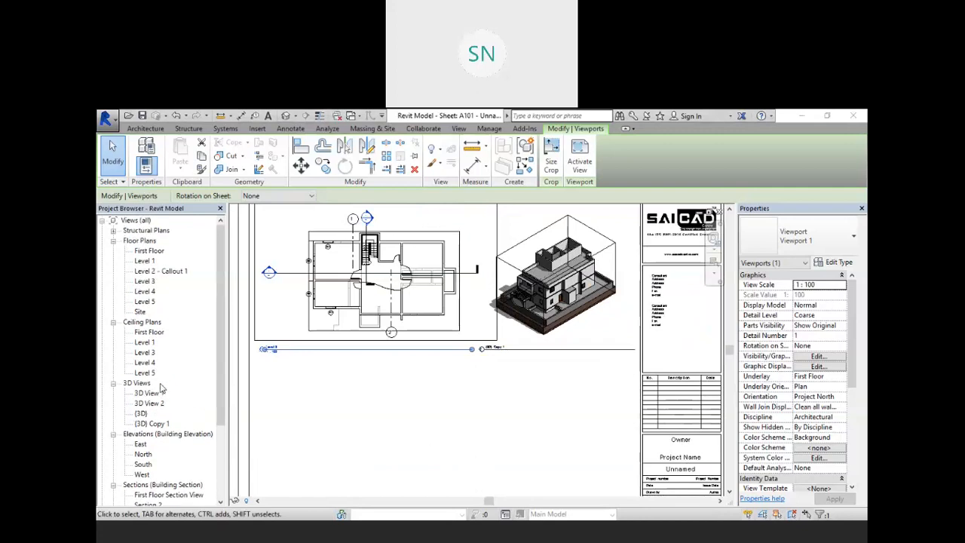
{"action": "double_click", "coordinate": [143, 342]}
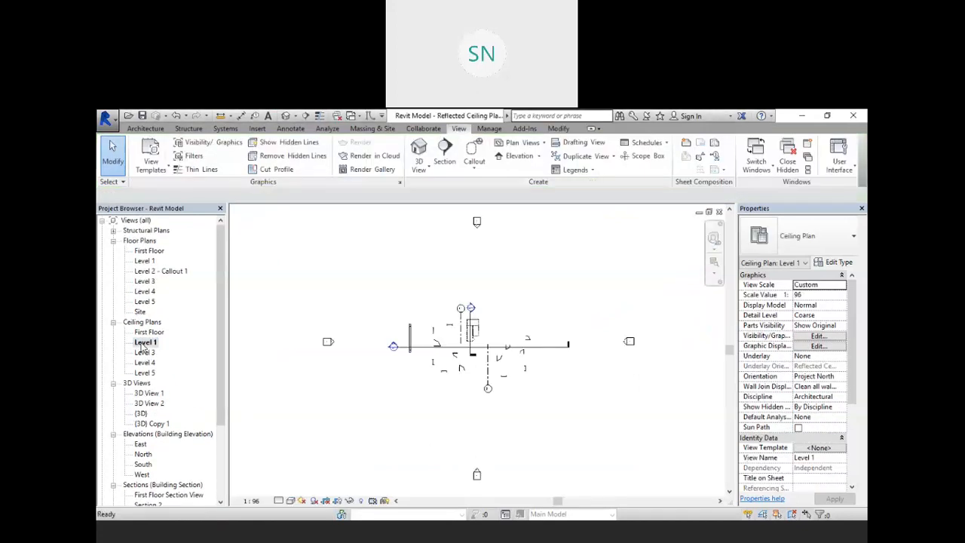
{"action": "double_click", "coordinate": [144, 352]}
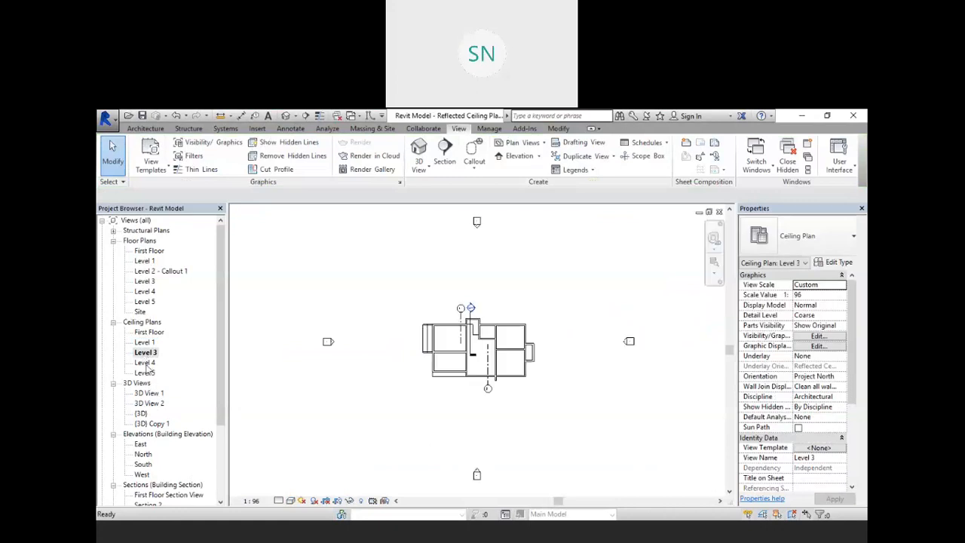
{"action": "double_click", "coordinate": [145, 363]}
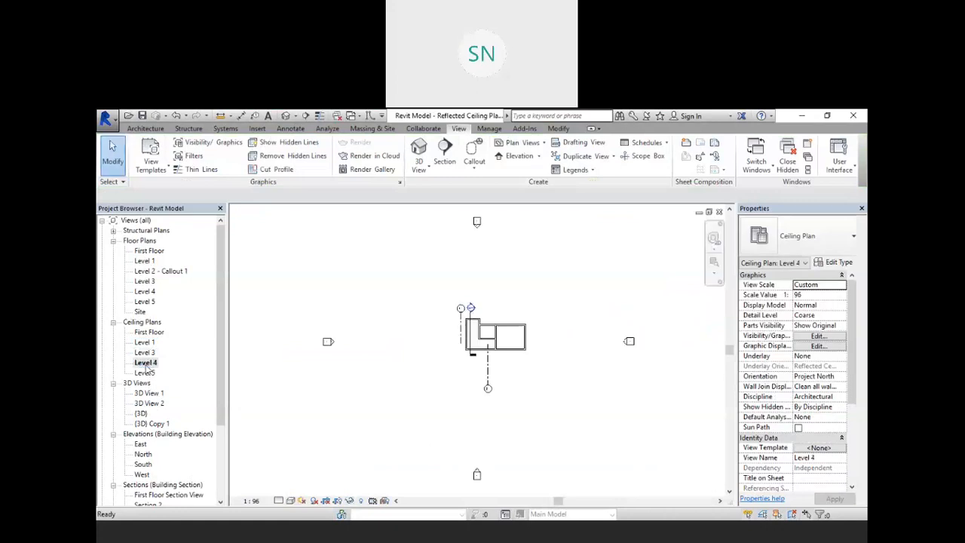
{"action": "double_click", "coordinate": [145, 372]}
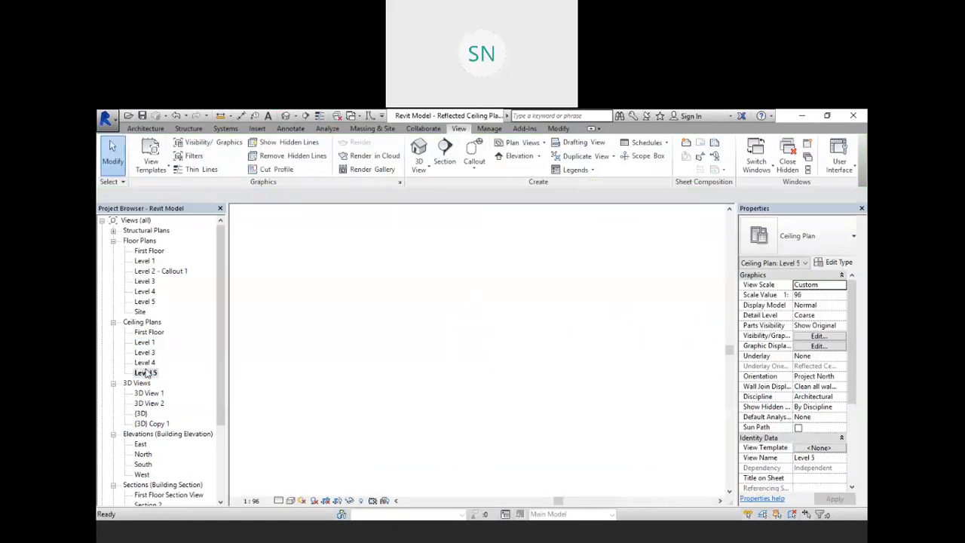
{"action": "double_click", "coordinate": [151, 271]}
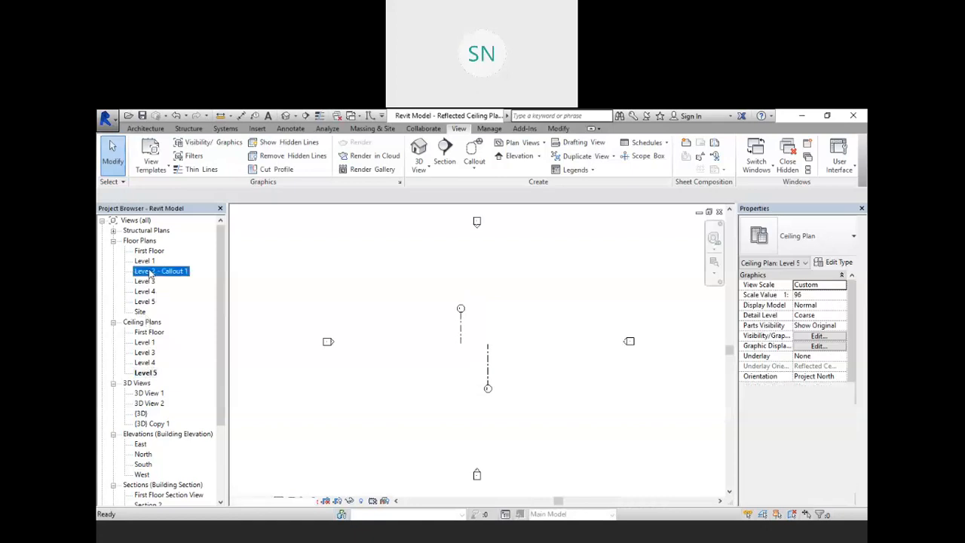
- Place the Level 2 - Callout 1 view on sheet A101 below the floor plan
{"action": "scroll", "coordinate": [469, 297], "scroll_direction": "down", "scroll_amount": 2}
{"action": "scroll", "coordinate": [161, 403], "scroll_direction": "down", "scroll_amount": 2}
{"action": "scroll", "coordinate": [160, 403], "scroll_direction": "down", "scroll_amount": 2}
{"action": "double_click", "coordinate": [136, 465]}
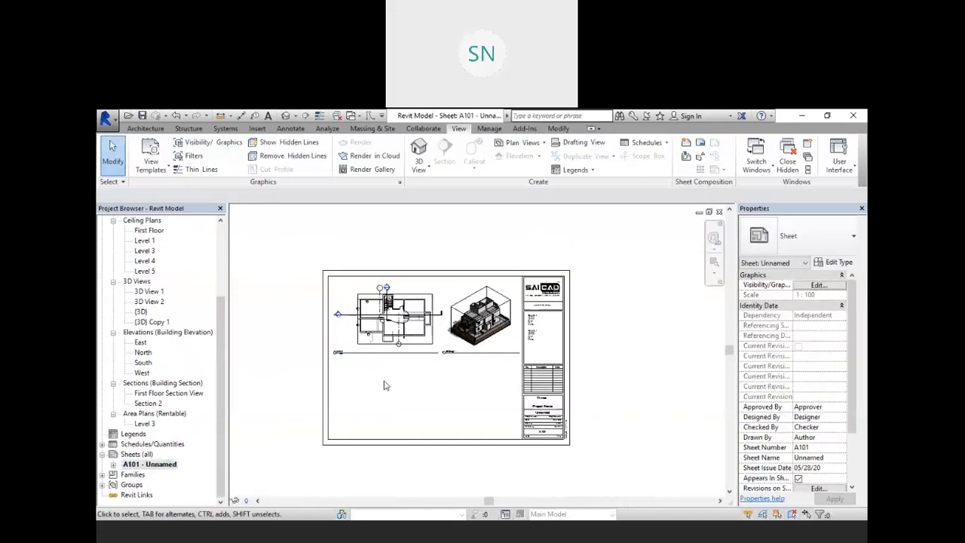
{"action": "scroll", "coordinate": [388, 383], "scroll_direction": "up", "scroll_amount": 3}
{"action": "scroll", "coordinate": [157, 291], "scroll_direction": "up", "scroll_amount": 3}
{"action": "scroll", "coordinate": [157, 290], "scroll_direction": "up", "scroll_amount": 2}
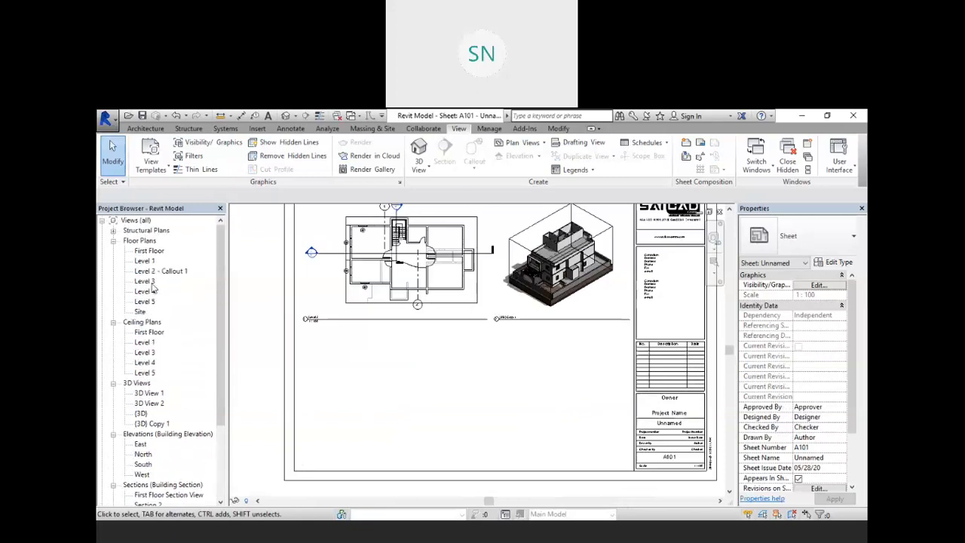
{"action": "left_click", "coordinate": [145, 272]}
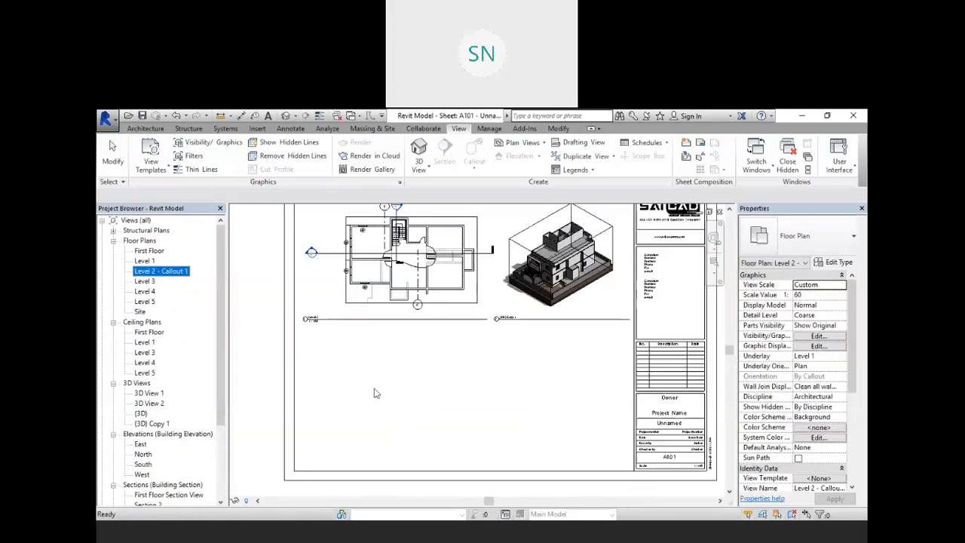
{"action": "left_click_drag", "start_coordinate": [376, 393], "coordinate": [383, 389]}
{"action": "left_click", "coordinate": [389, 388]}
{"action": "scroll", "coordinate": [393, 392], "scroll_direction": "up", "scroll_amount": 2}
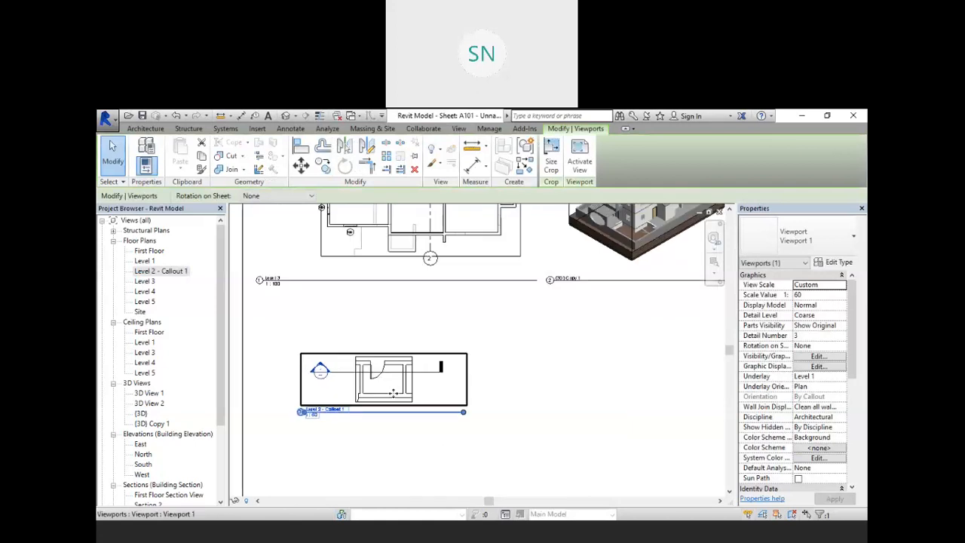
- Open the Level 2 - Callout 1 floor plan and set its view scale to 1:25
{"action": "double_click", "coordinate": [151, 272]}
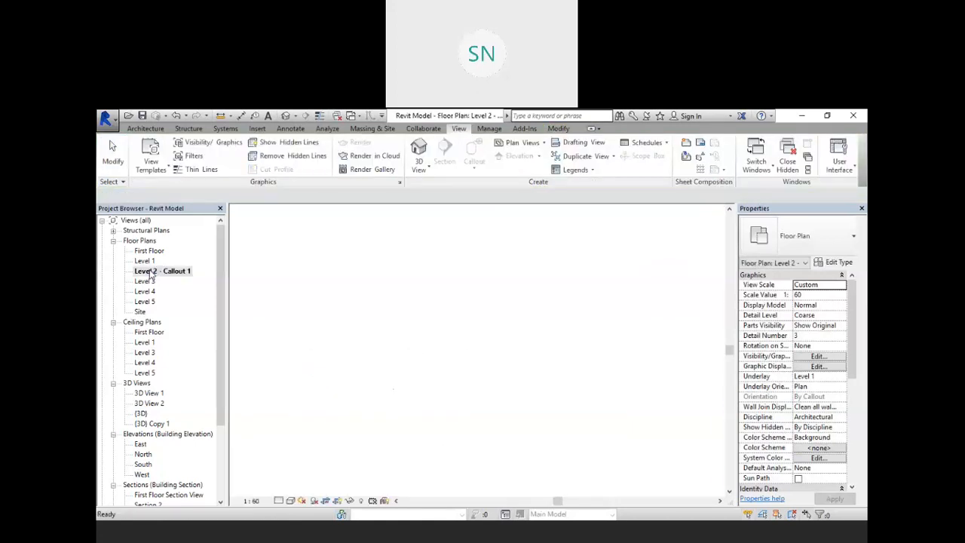
{"action": "left_click", "coordinate": [252, 500]}
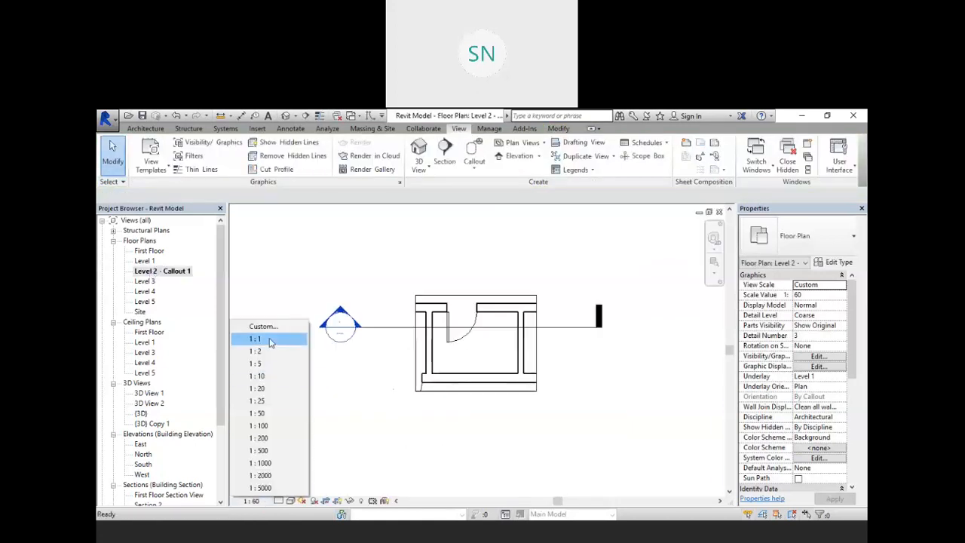
{"action": "left_click", "coordinate": [272, 402]}
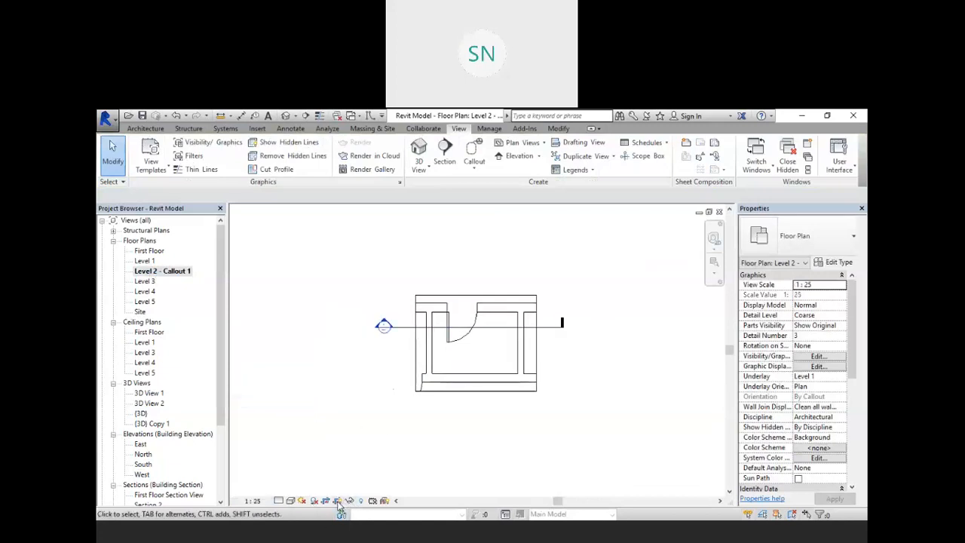
{"action": "scroll", "coordinate": [360, 417], "scroll_direction": "down", "scroll_amount": 6}
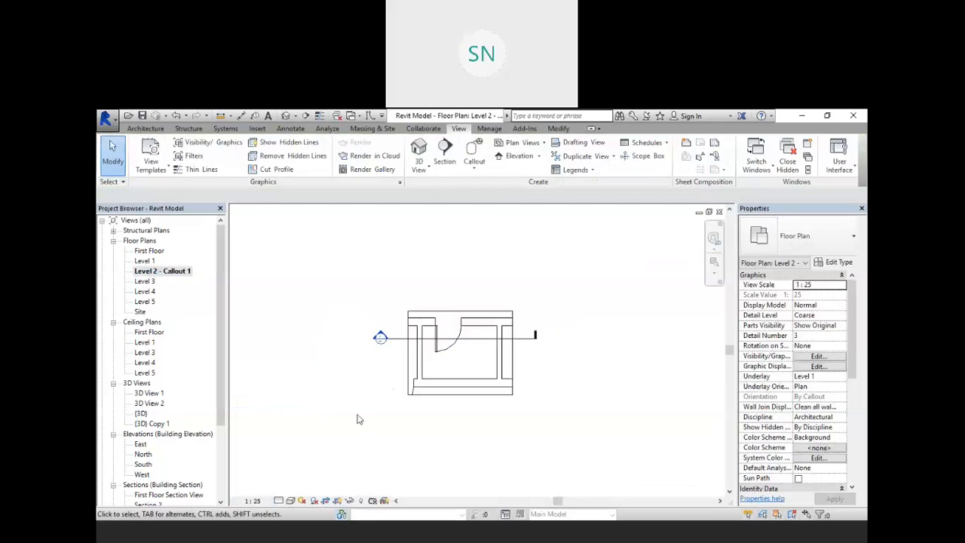
{"action": "scroll", "coordinate": [425, 412], "scroll_direction": "up", "scroll_amount": 4}
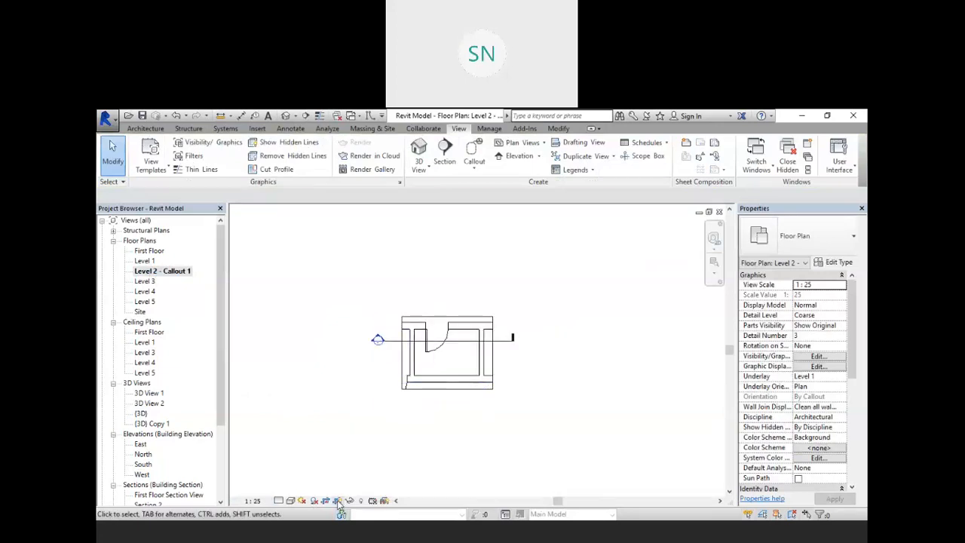
{"action": "scroll", "coordinate": [407, 360], "scroll_direction": "up", "scroll_amount": 2}
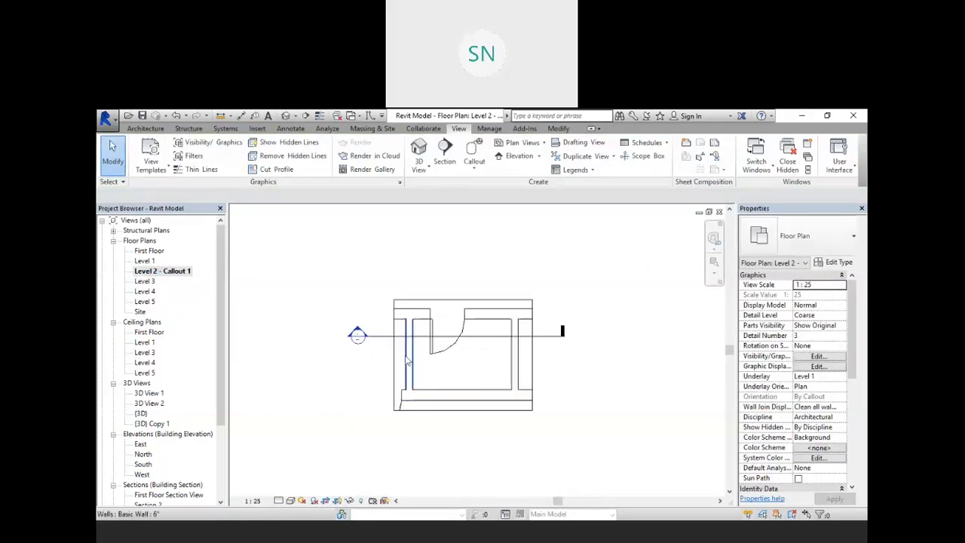
- Shorten the section line at both ends so its head and tail sit close to the callout's outer walls
{"action": "left_click", "coordinate": [358, 334]}
{"action": "left_click_drag", "start_coordinate": [359, 334], "coordinate": [378, 334]}
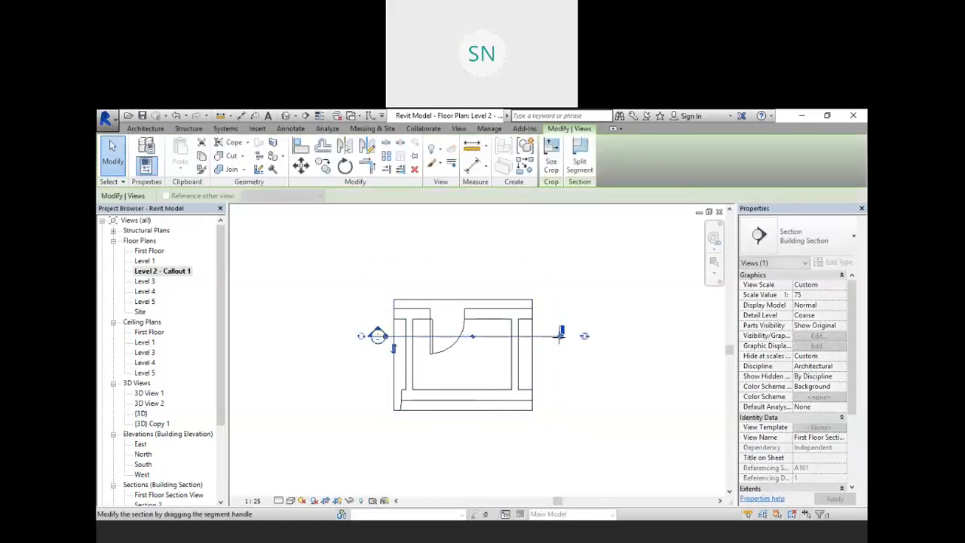
{"action": "scroll", "coordinate": [519, 286], "scroll_direction": "down", "scroll_amount": 2}
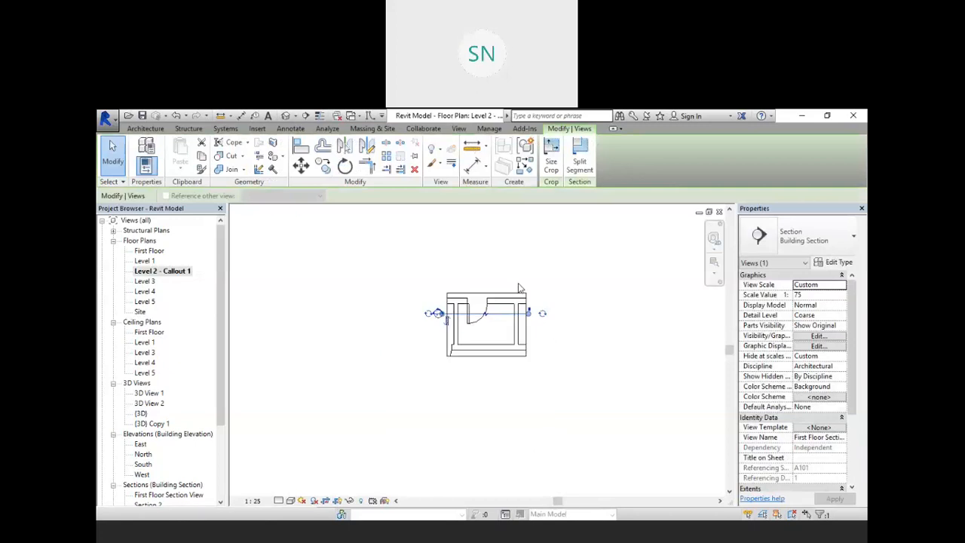
{"action": "left_click", "coordinate": [362, 380]}
{"action": "scroll", "coordinate": [533, 316], "scroll_direction": "up", "scroll_amount": 3}
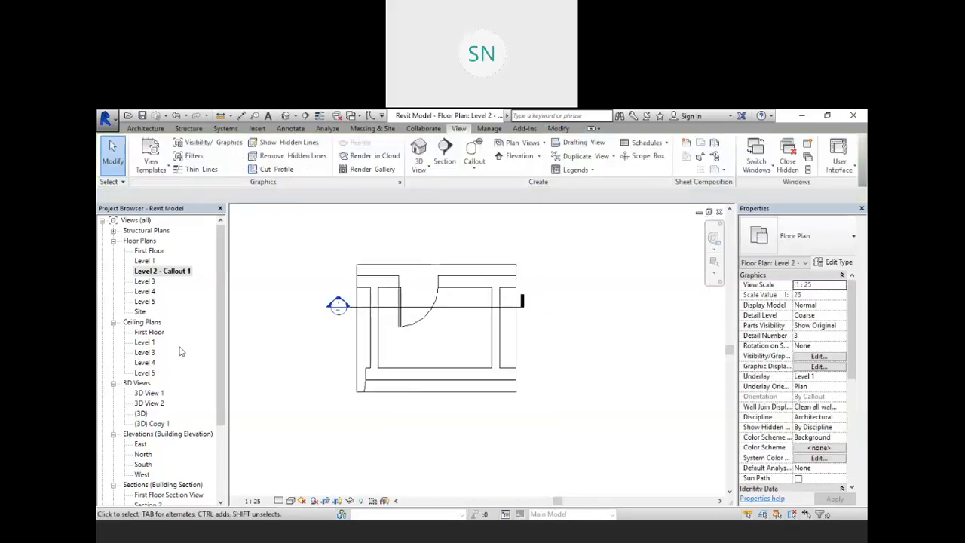
- Return to sheet A101 and move the callout viewport directly below the Level 3 floor plan, inside the sheet border
{"action": "scroll", "coordinate": [147, 467], "scroll_direction": "down", "scroll_amount": 4}
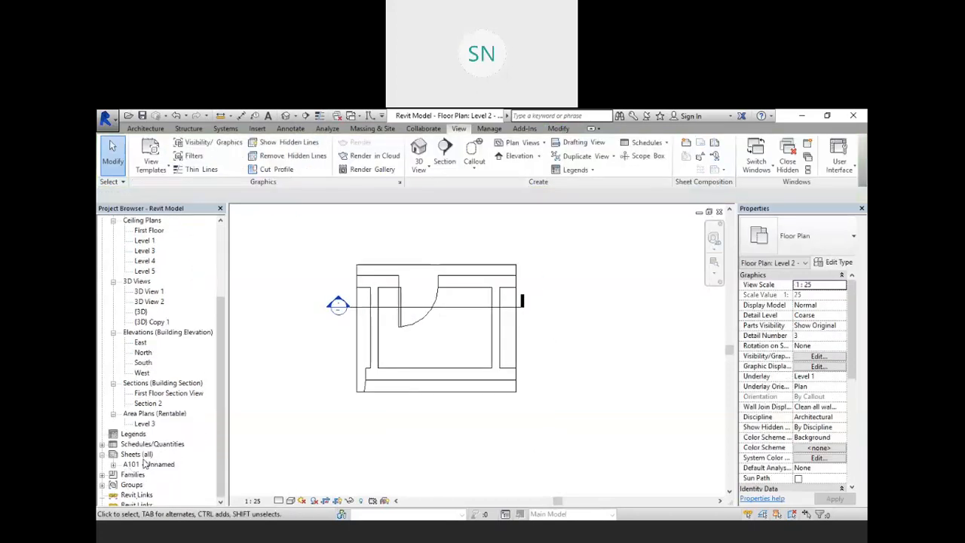
{"action": "double_click", "coordinate": [148, 465]}
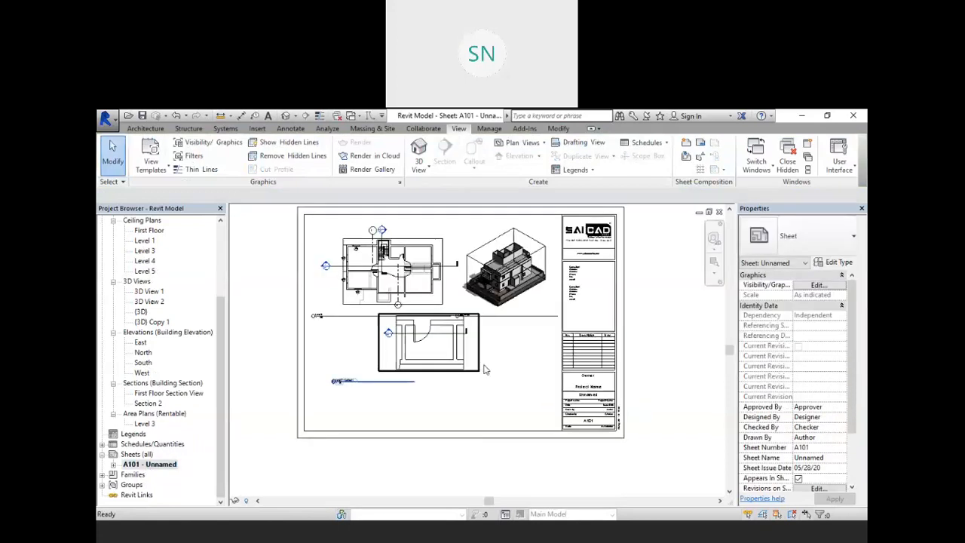
{"action": "left_click_drag", "start_coordinate": [477, 360], "coordinate": [418, 369]}
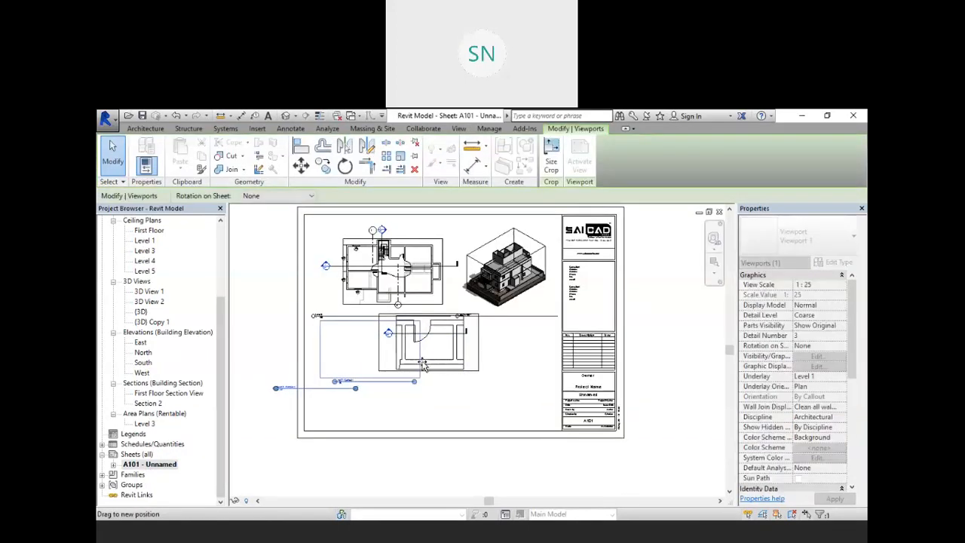
{"action": "left_click_drag", "start_coordinate": [328, 402], "coordinate": [315, 401]}
{"action": "left_click", "coordinate": [247, 425]}
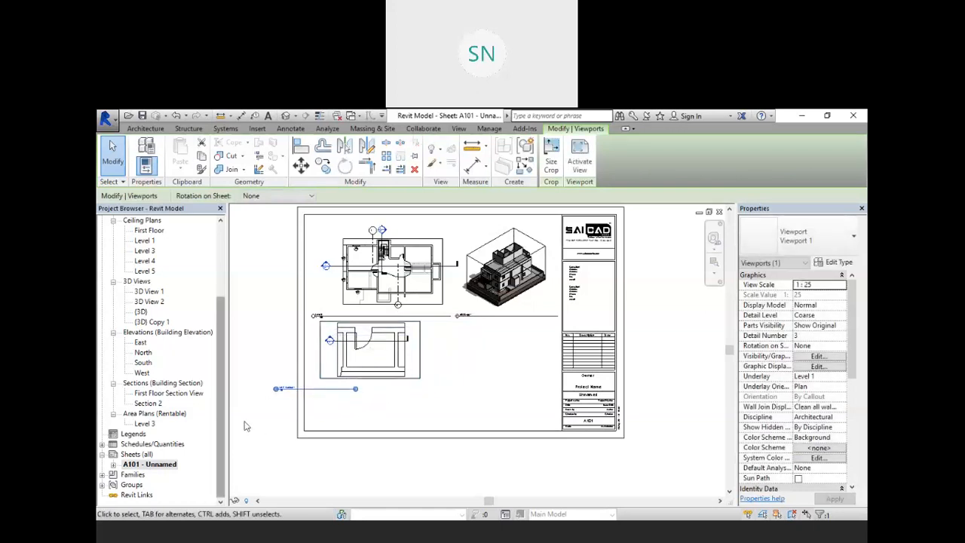
- Move the callout viewport's title inside the sheet border, just beneath the callout drawing
{"action": "left_click", "coordinate": [311, 388]}
{"action": "left_click_drag", "start_coordinate": [319, 396], "coordinate": [360, 387]}
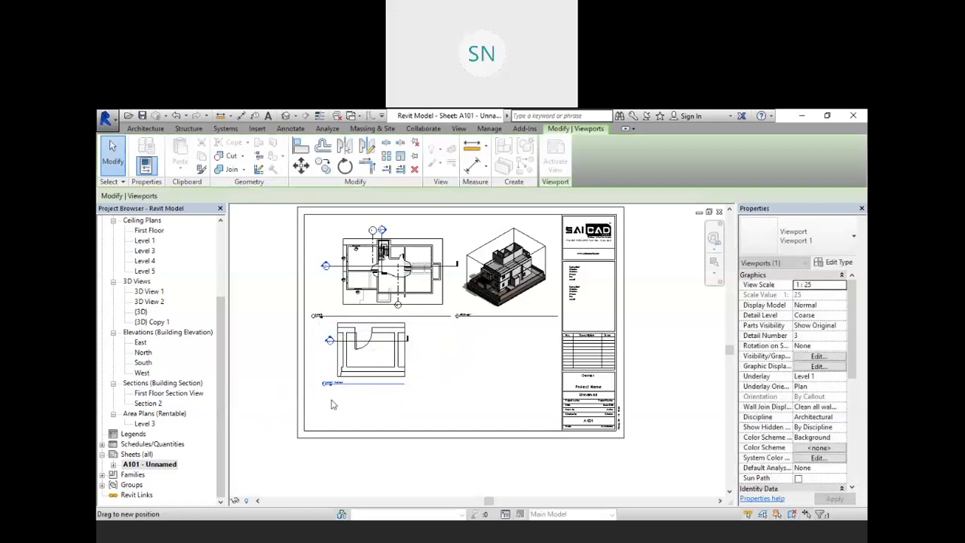
{"action": "left_click", "coordinate": [270, 394]}
{"action": "scroll", "coordinate": [381, 360], "scroll_direction": "up", "scroll_amount": 4}
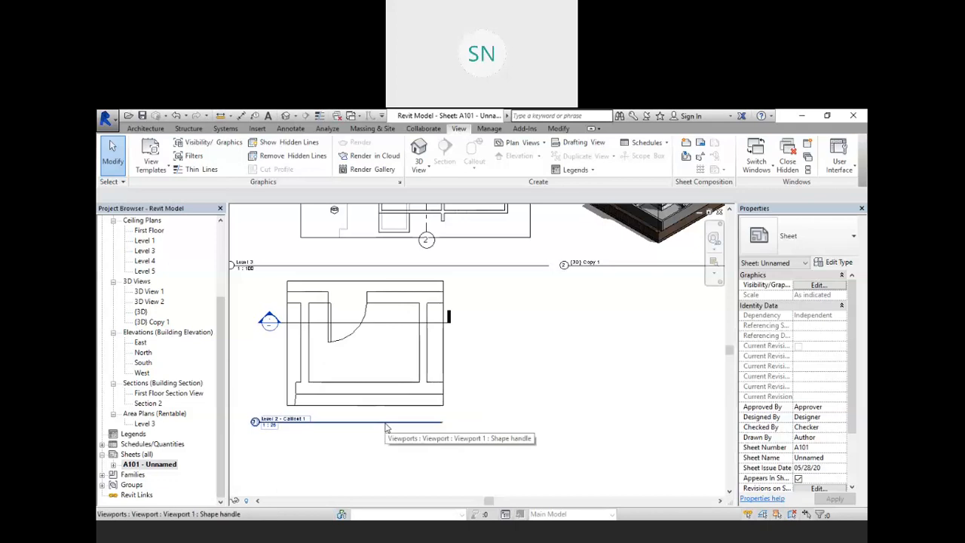
- Add the South elevation view to sheet A101, placing it below the sheet border
{"action": "scroll", "coordinate": [375, 411], "scroll_direction": "down", "scroll_amount": 4}
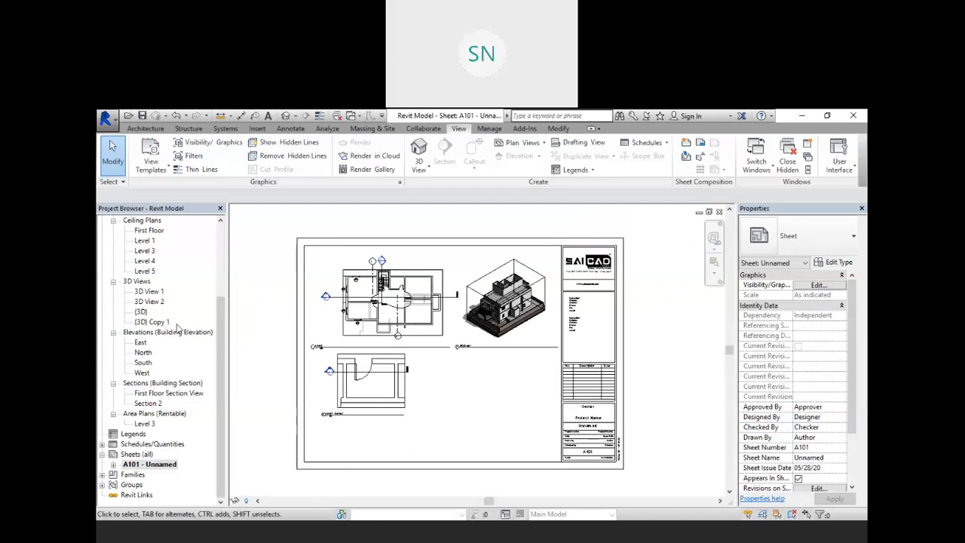
{"action": "left_click", "coordinate": [140, 363]}
{"action": "left_click_drag", "start_coordinate": [517, 409], "coordinate": [514, 407]}
{"action": "scroll", "coordinate": [498, 422], "scroll_direction": "down", "scroll_amount": 3}
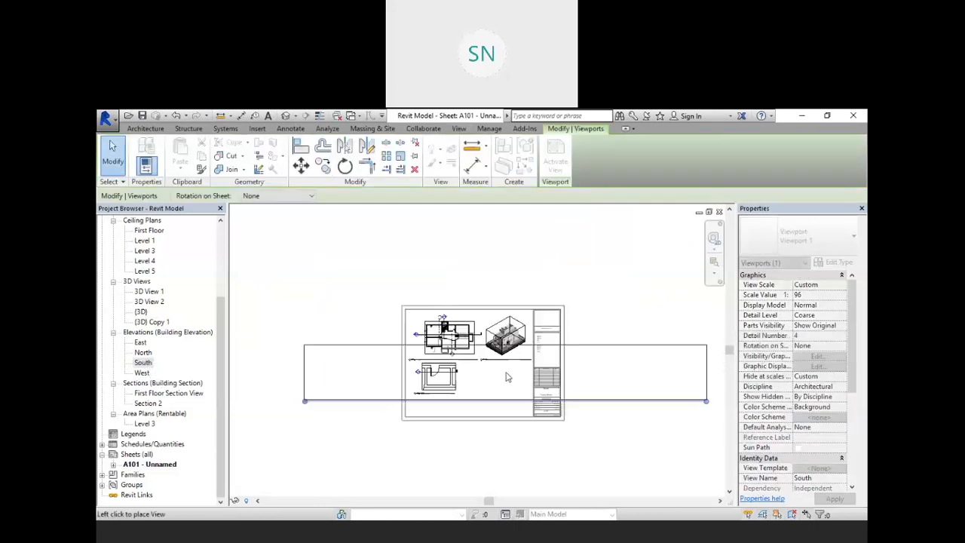
{"action": "left_click", "coordinate": [476, 456]}
{"action": "scroll", "coordinate": [325, 424], "scroll_direction": "up", "scroll_amount": 5}
{"action": "scroll", "coordinate": [325, 423], "scroll_direction": "up", "scroll_amount": 4}
{"action": "scroll", "coordinate": [347, 419], "scroll_direction": "down", "scroll_amount": 1}
{"action": "scroll", "coordinate": [347, 419], "scroll_direction": "down", "scroll_amount": 5}
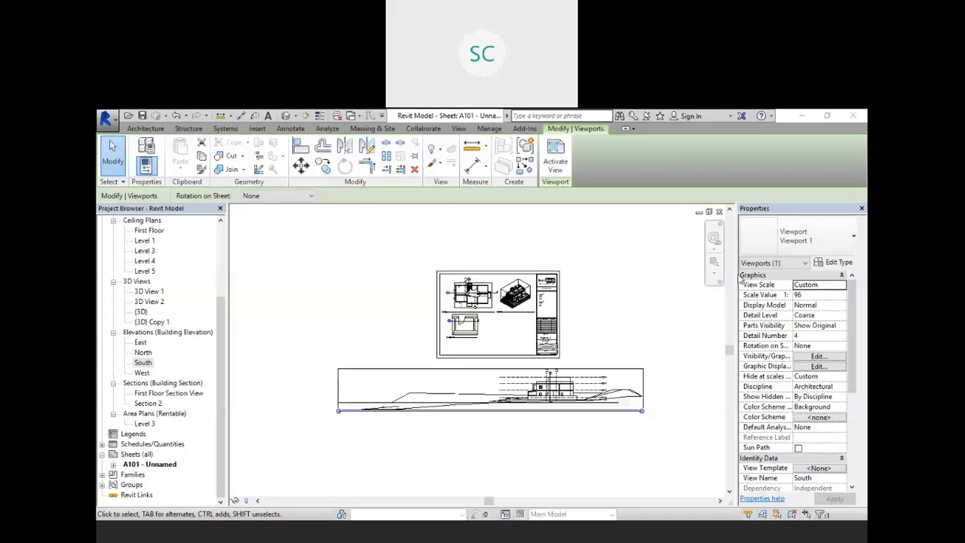
- Open the Level 3 ceiling plan and add an aligned dimension for the upper-left room's inside width, placed above its top wall
{"action": "scroll", "coordinate": [501, 304], "scroll_direction": "up", "scroll_amount": 6}
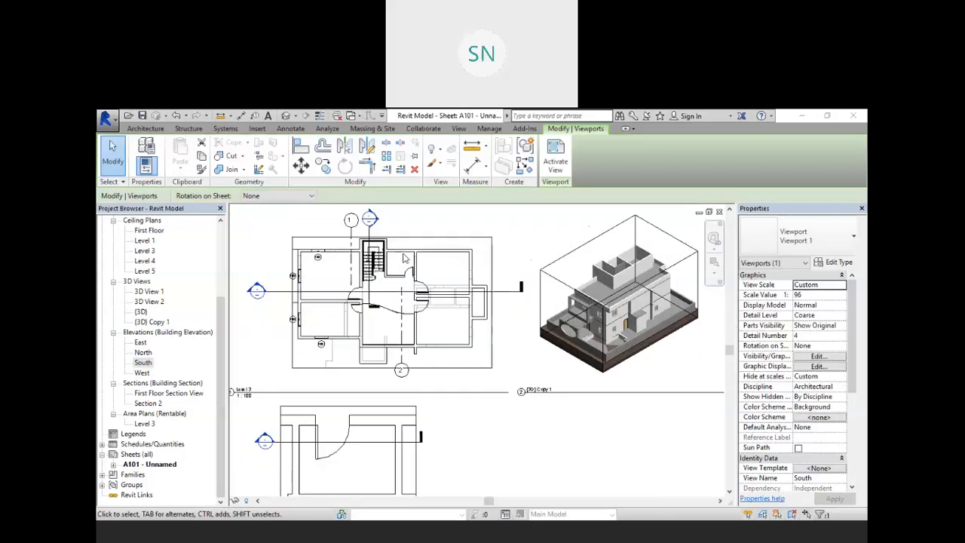
{"action": "scroll", "coordinate": [389, 291], "scroll_direction": "down", "scroll_amount": 1}
{"action": "scroll", "coordinate": [259, 305], "scroll_direction": "up", "scroll_amount": 3}
{"action": "scroll", "coordinate": [259, 304], "scroll_direction": "down", "scroll_amount": 2}
{"action": "scroll", "coordinate": [259, 305], "scroll_direction": "up", "scroll_amount": 3}
{"action": "double_click", "coordinate": [144, 251]}
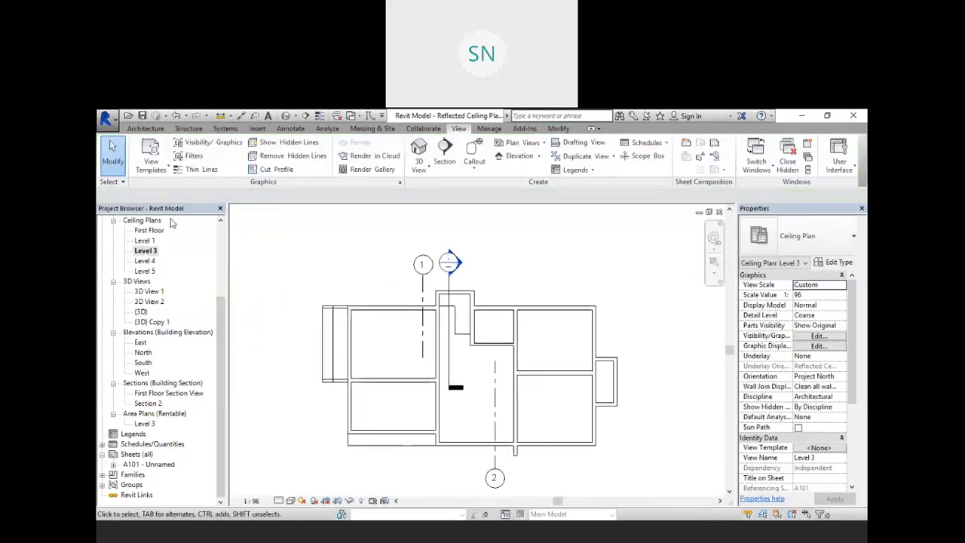
{"action": "left_click", "coordinate": [290, 128]}
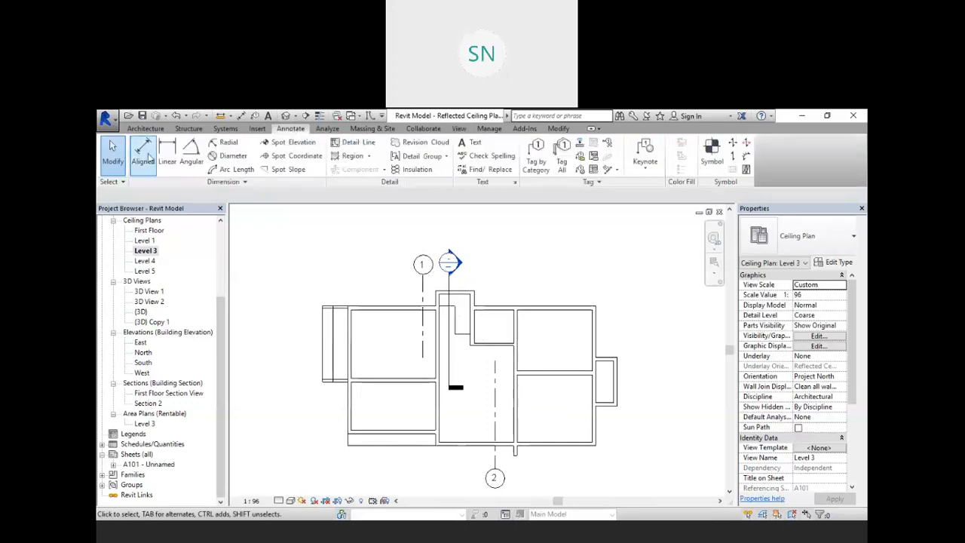
{"action": "left_click", "coordinate": [144, 154]}
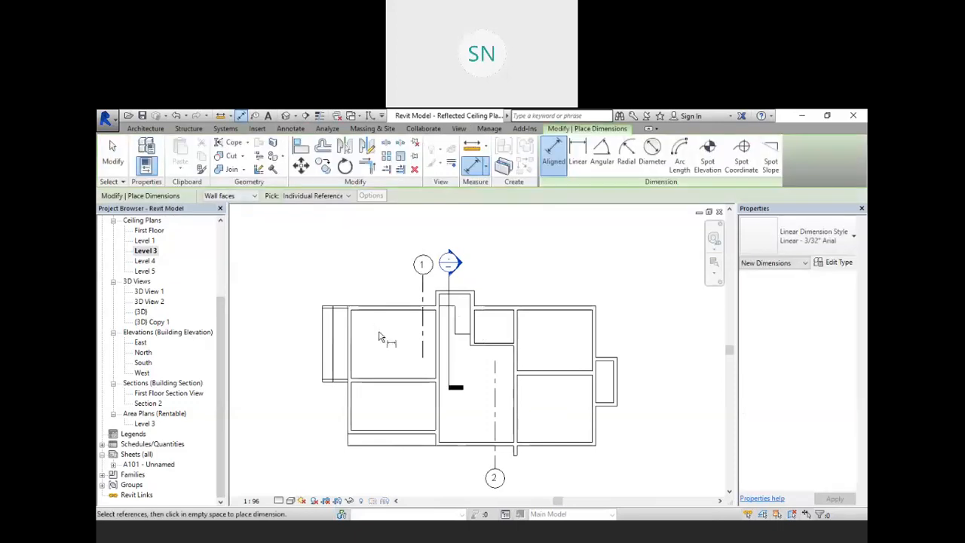
{"action": "scroll", "coordinate": [367, 338], "scroll_direction": "up", "scroll_amount": 2}
{"action": "left_click", "coordinate": [349, 330]}
{"action": "left_click", "coordinate": [461, 326]}
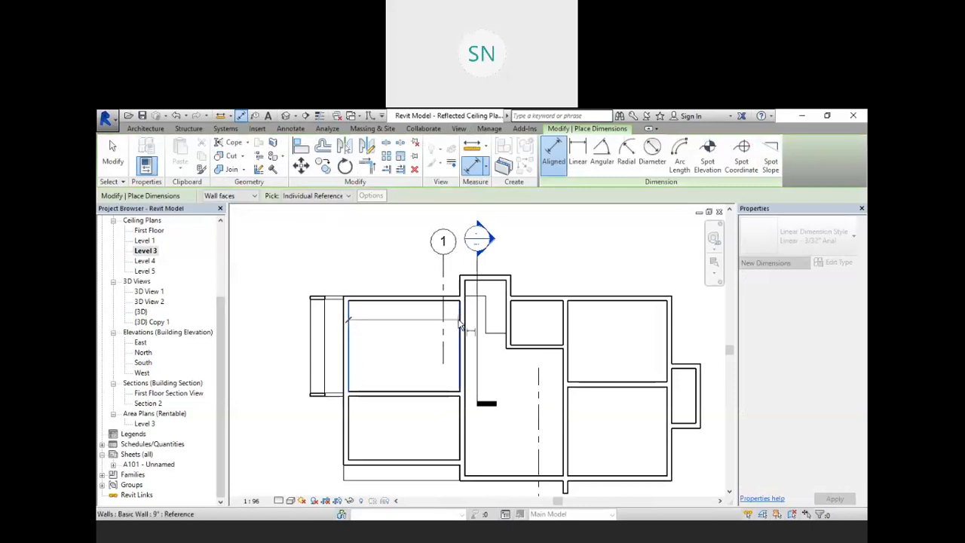
{"action": "left_click", "coordinate": [474, 287]}
- Dimension the stairwell's inside width, placing the dimension above its top wall
{"action": "scroll", "coordinate": [487, 294], "scroll_direction": "up", "scroll_amount": 1}
{"action": "scroll", "coordinate": [487, 294], "scroll_direction": "up", "scroll_amount": 1}
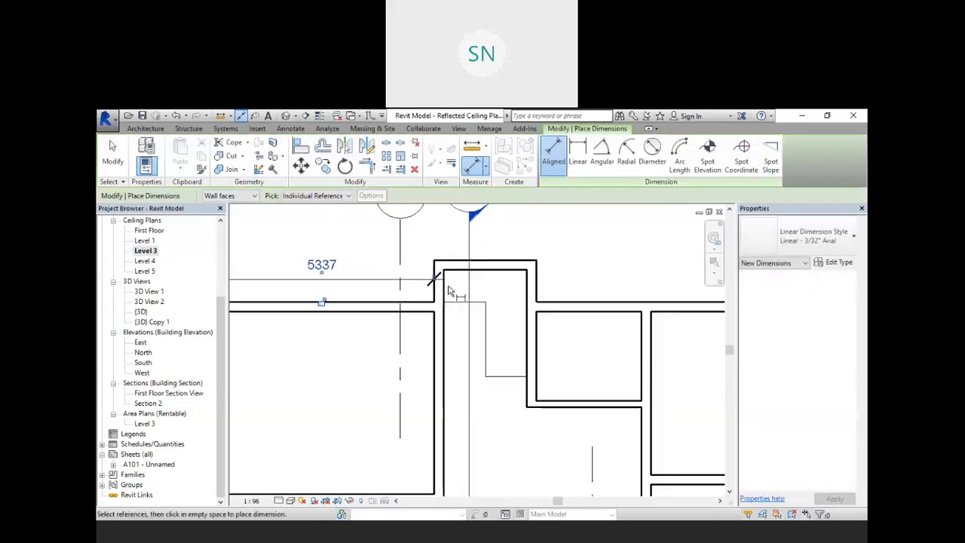
{"action": "left_click", "coordinate": [454, 285]}
{"action": "left_click", "coordinate": [525, 290]}
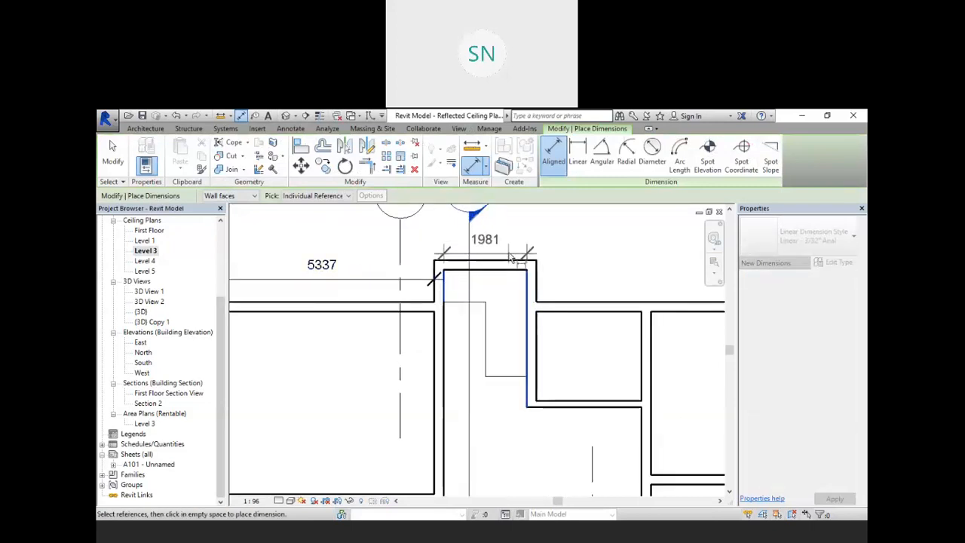
{"action": "left_click", "coordinate": [506, 252]}
- Dimension the inside width of the small room beside the stairwell, placing the dimension above its top wall
{"action": "scroll", "coordinate": [471, 247], "scroll_direction": "down", "scroll_amount": 3}
{"action": "scroll", "coordinate": [524, 304], "scroll_direction": "up", "scroll_amount": 2}
{"action": "left_click", "coordinate": [483, 280]}
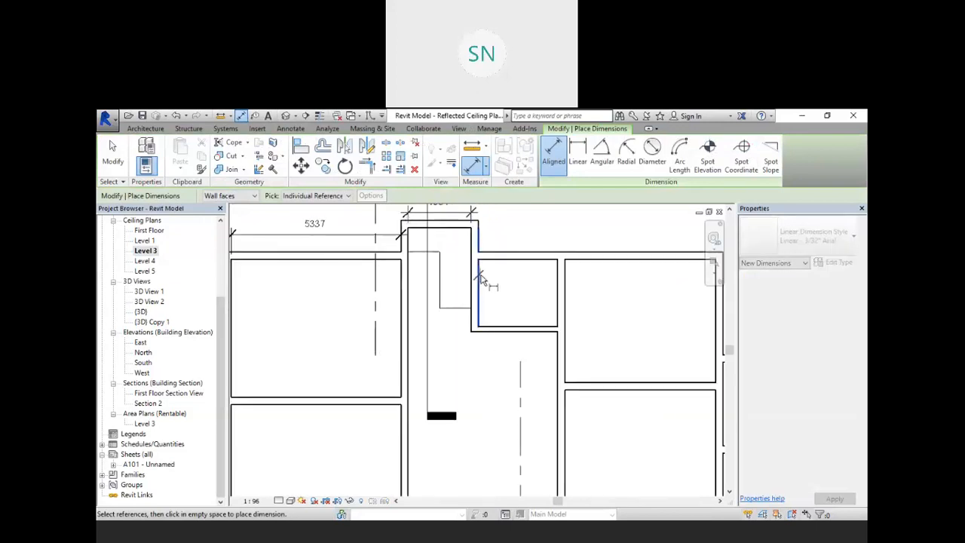
{"action": "left_click", "coordinate": [558, 280]}
{"action": "left_click", "coordinate": [473, 235]}
- Dimension the inside width of the upper-right room, placing the dimension above its top wall
{"action": "scroll", "coordinate": [569, 275], "scroll_direction": "down", "scroll_amount": 2}
{"action": "scroll", "coordinate": [580, 260], "scroll_direction": "up", "scroll_amount": 1}
{"action": "scroll", "coordinate": [539, 276], "scroll_direction": "up", "scroll_amount": 1}
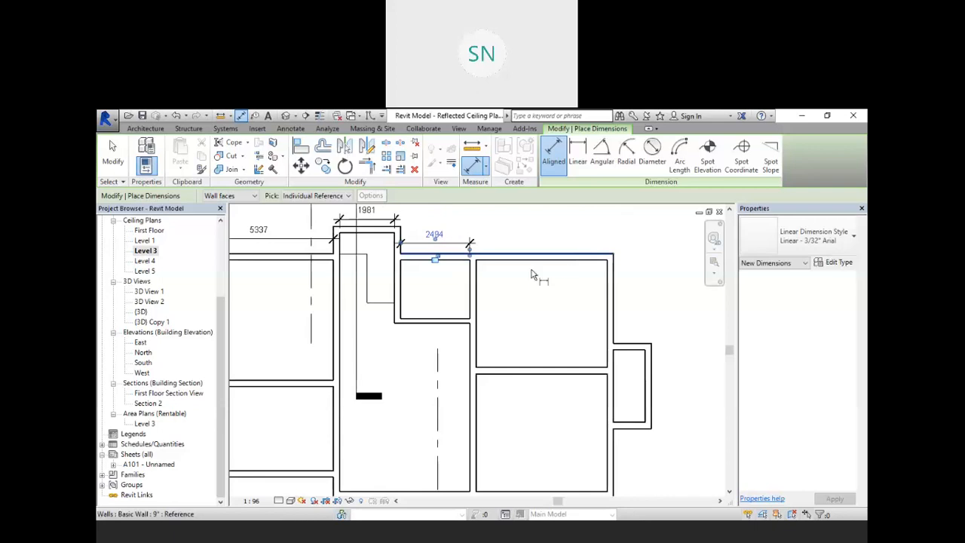
{"action": "left_click", "coordinate": [483, 287]}
{"action": "left_click", "coordinate": [608, 286]}
{"action": "left_click", "coordinate": [565, 236]}
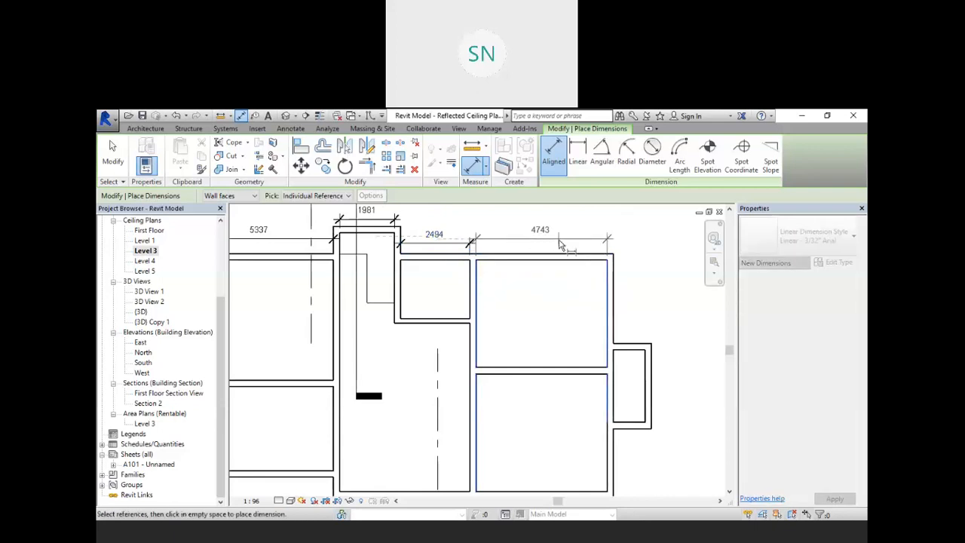
- Dimension the vertical inside length of the small projection on the plan's right side, placing the dimension outside its outer wall
{"action": "scroll", "coordinate": [595, 321], "scroll_direction": "down", "scroll_amount": 2}
{"action": "scroll", "coordinate": [599, 316], "scroll_direction": "up", "scroll_amount": 4}
{"action": "left_click", "coordinate": [564, 264]}
{"action": "left_click", "coordinate": [562, 379]}
{"action": "left_click", "coordinate": [633, 346]}
{"action": "scroll", "coordinate": [603, 332], "scroll_direction": "down", "scroll_amount": 3}
{"action": "scroll", "coordinate": [506, 334], "scroll_direction": "down", "scroll_amount": 3}
{"action": "scroll", "coordinate": [509, 249], "scroll_direction": "up", "scroll_amount": 4}
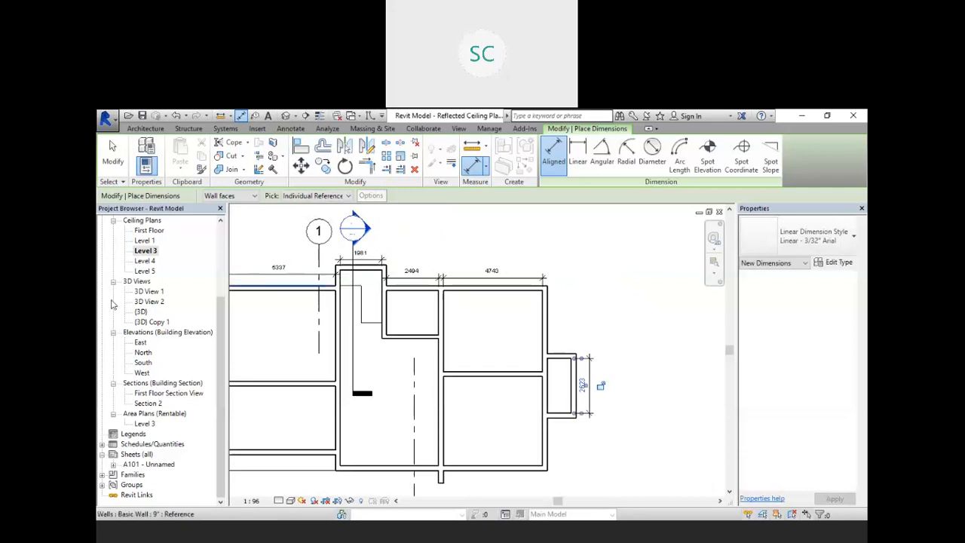
- Check the Level 3 plan viewport on sheet A101 for the added dimensions and reopen the Level 3 ceiling plan
{"action": "double_click", "coordinate": [138, 465]}
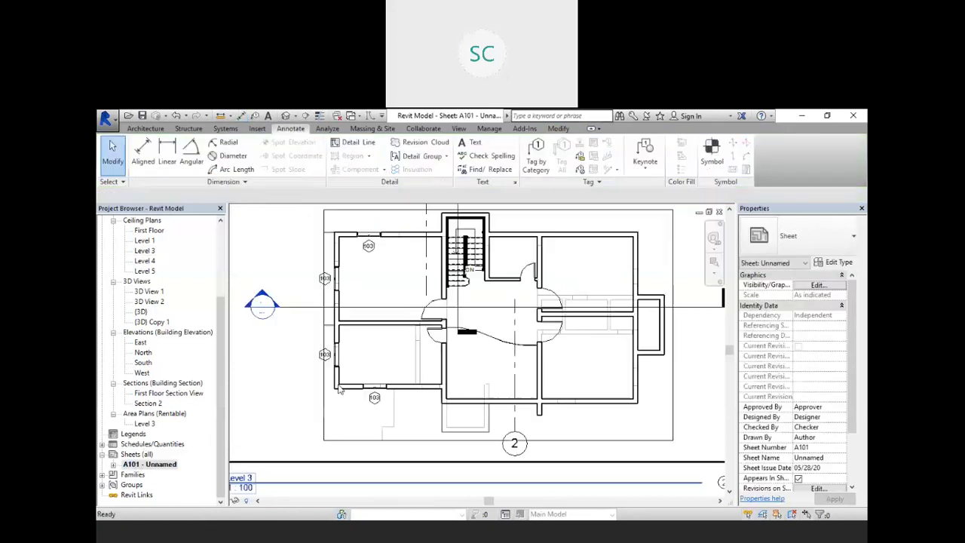
{"action": "scroll", "coordinate": [422, 326], "scroll_direction": "down", "scroll_amount": 2}
{"action": "scroll", "coordinate": [421, 326], "scroll_direction": "down", "scroll_amount": 1}
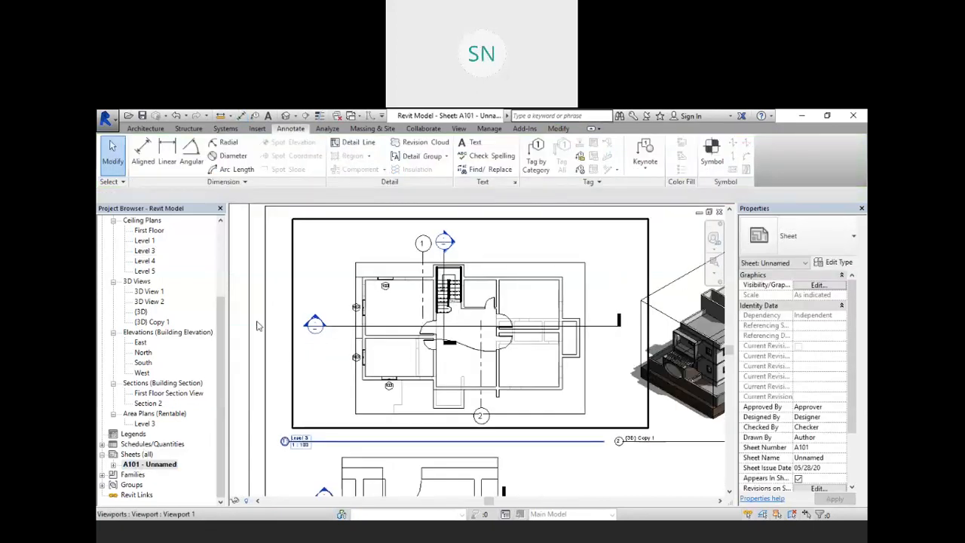
{"action": "scroll", "coordinate": [452, 281], "scroll_direction": "up", "scroll_amount": 3}
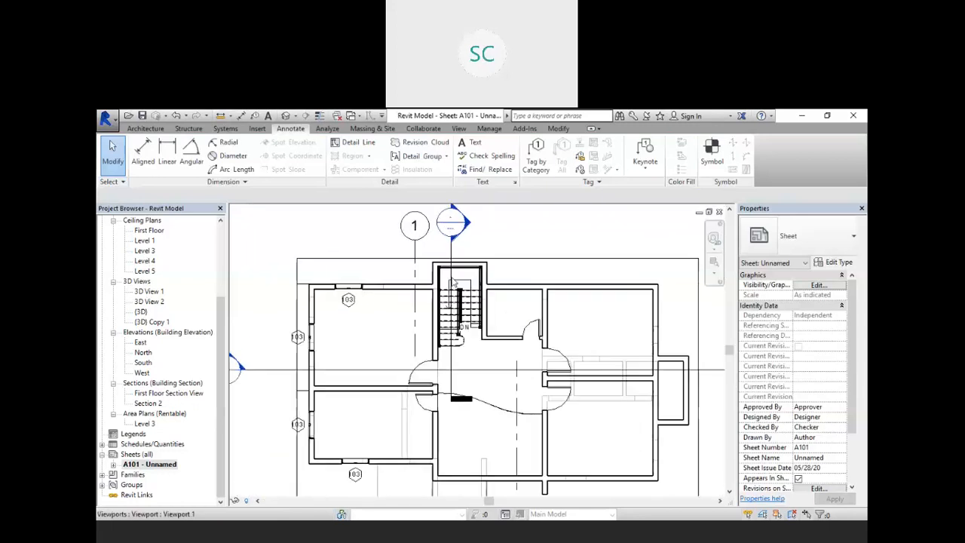
{"action": "scroll", "coordinate": [503, 292], "scroll_direction": "down", "scroll_amount": 2}
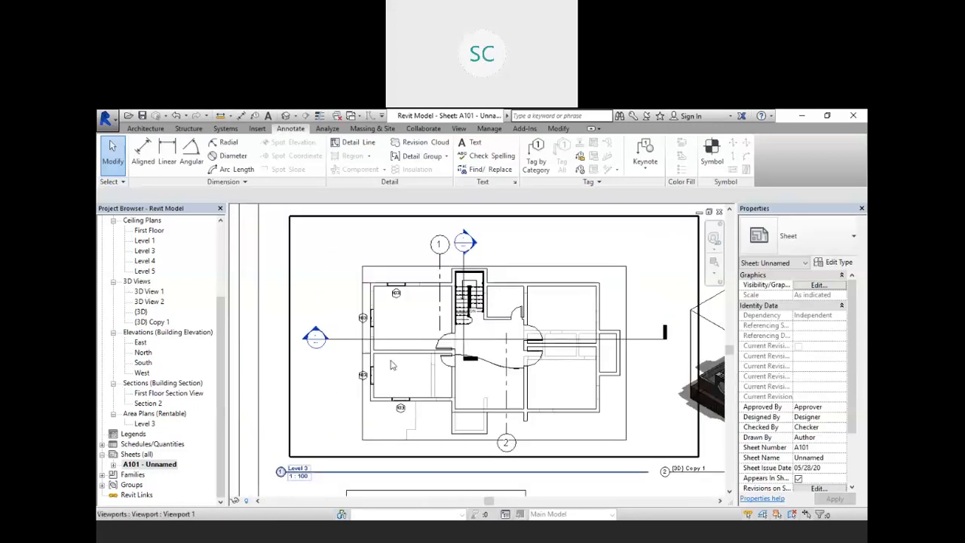
{"action": "scroll", "coordinate": [315, 454], "scroll_direction": "down", "scroll_amount": 2}
{"action": "scroll", "coordinate": [503, 369], "scroll_direction": "up", "scroll_amount": 4}
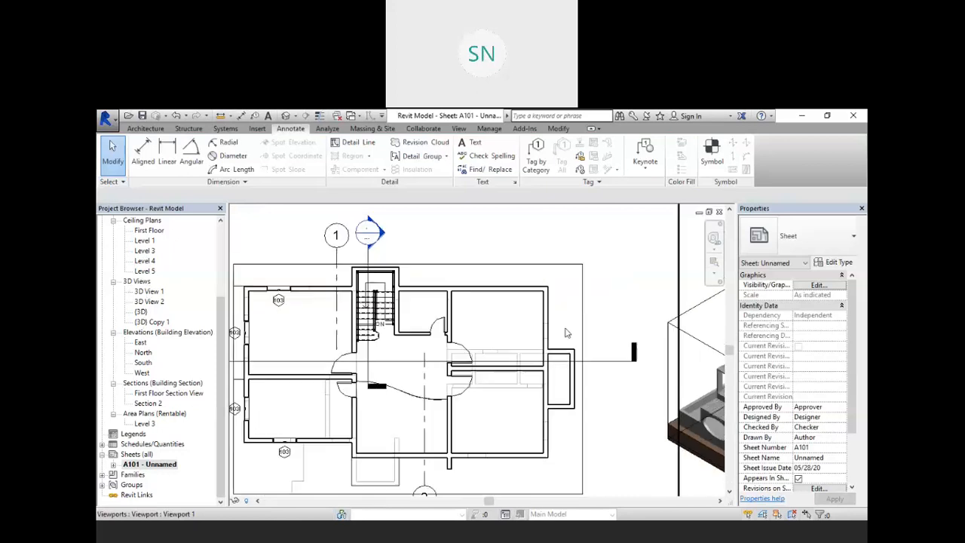
{"action": "scroll", "coordinate": [567, 332], "scroll_direction": "down", "scroll_amount": 3}
{"action": "double_click", "coordinate": [143, 251]}
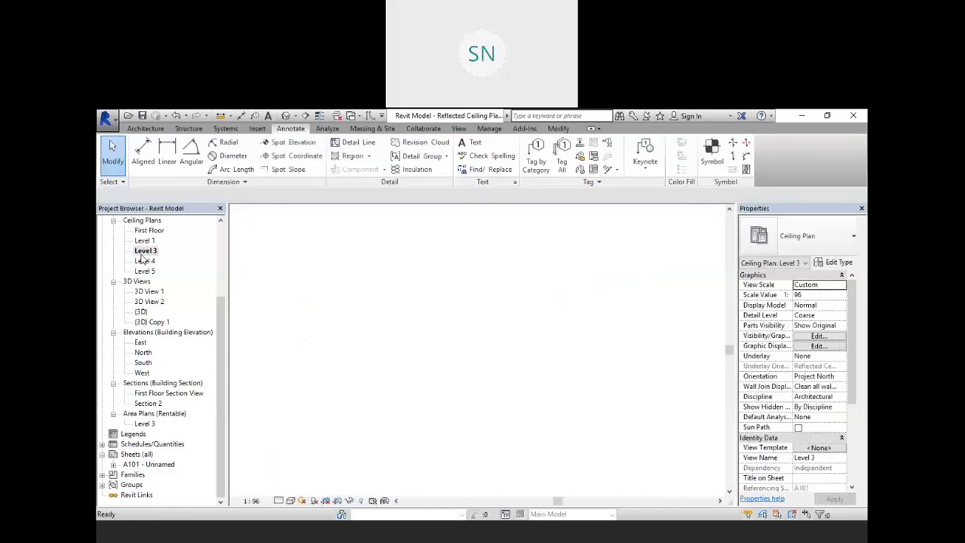
- Open the Level 3 floor plan and dimension the upper-left room's inside width, placing the dimension above its top wall
{"action": "scroll", "coordinate": [475, 335], "scroll_direction": "down", "scroll_amount": 3}
{"action": "scroll", "coordinate": [147, 301], "scroll_direction": "up", "scroll_amount": 1}
{"action": "scroll", "coordinate": [148, 300], "scroll_direction": "up", "scroll_amount": 1}
{"action": "double_click", "coordinate": [145, 261]}
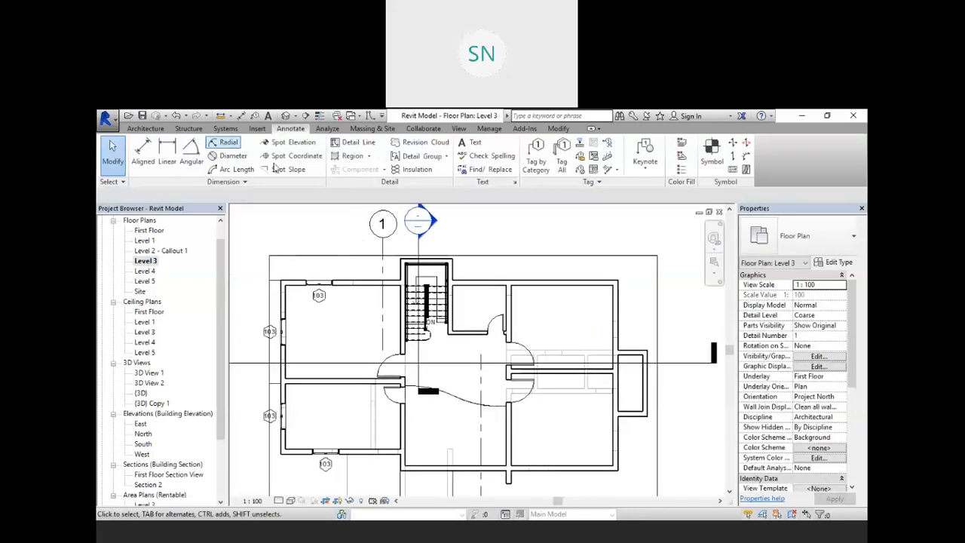
{"action": "left_click", "coordinate": [144, 151]}
{"action": "left_click", "coordinate": [287, 301]}
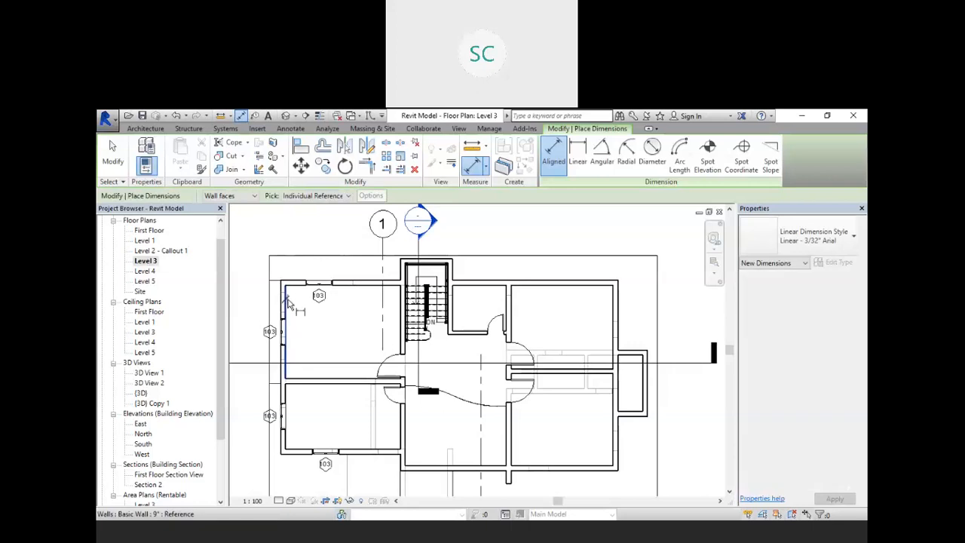
{"action": "left_click", "coordinate": [400, 310]}
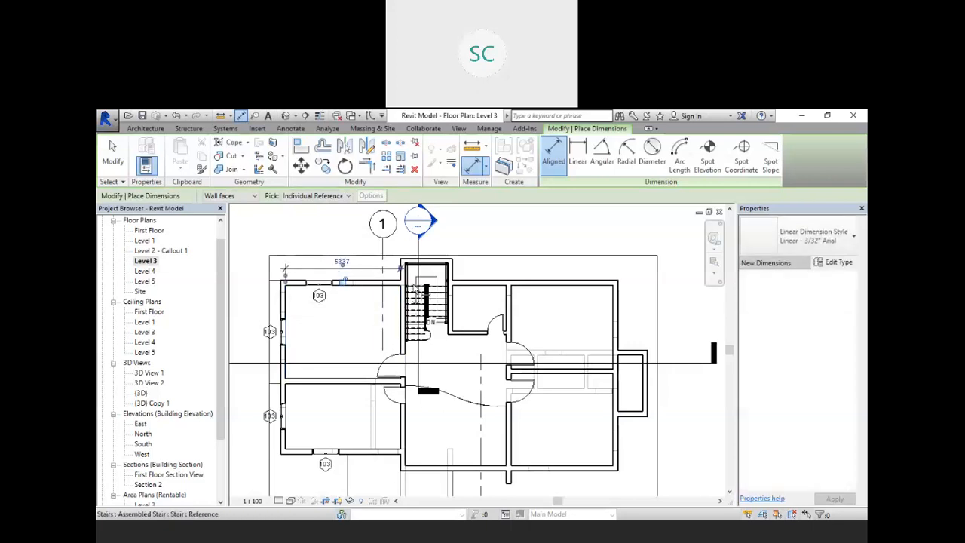
- Dimension the stairwell's width between the outer stair railings, placing the dimension above the stairwell's top wall
{"action": "scroll", "coordinate": [419, 262], "scroll_direction": "up", "scroll_amount": 4}
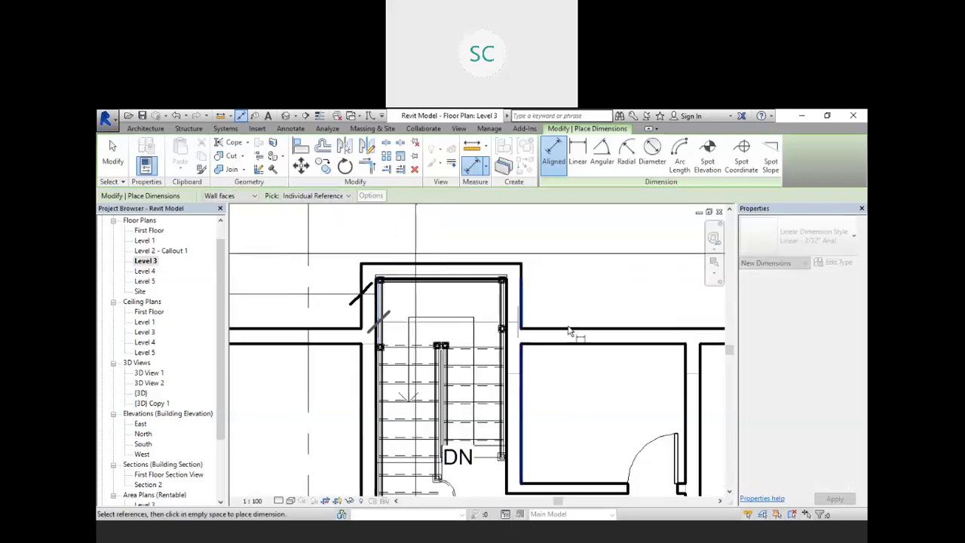
{"action": "left_click", "coordinate": [507, 309]}
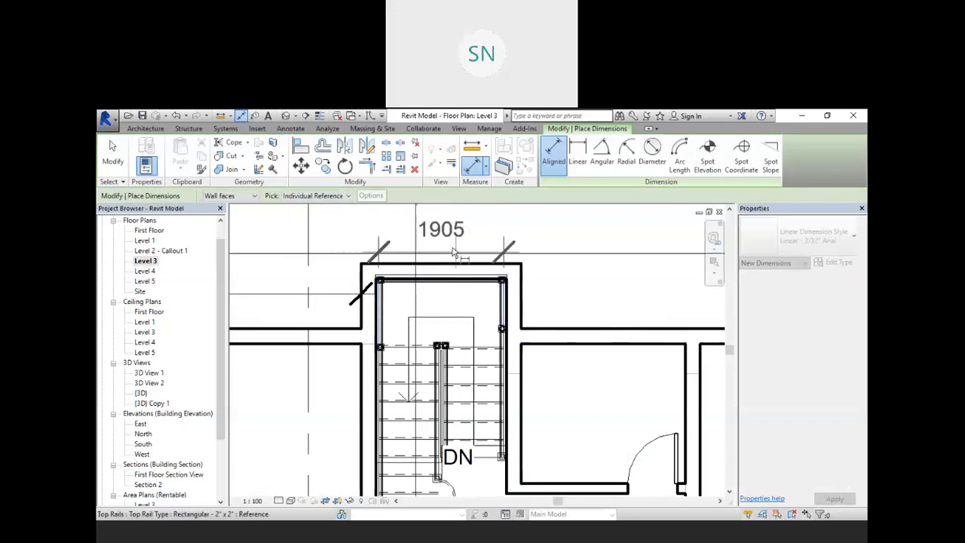
{"action": "left_click", "coordinate": [422, 230]}
{"action": "scroll", "coordinate": [411, 248], "scroll_direction": "down", "scroll_amount": 2}
{"action": "scroll", "coordinate": [443, 334], "scroll_direction": "down", "scroll_amount": 1}
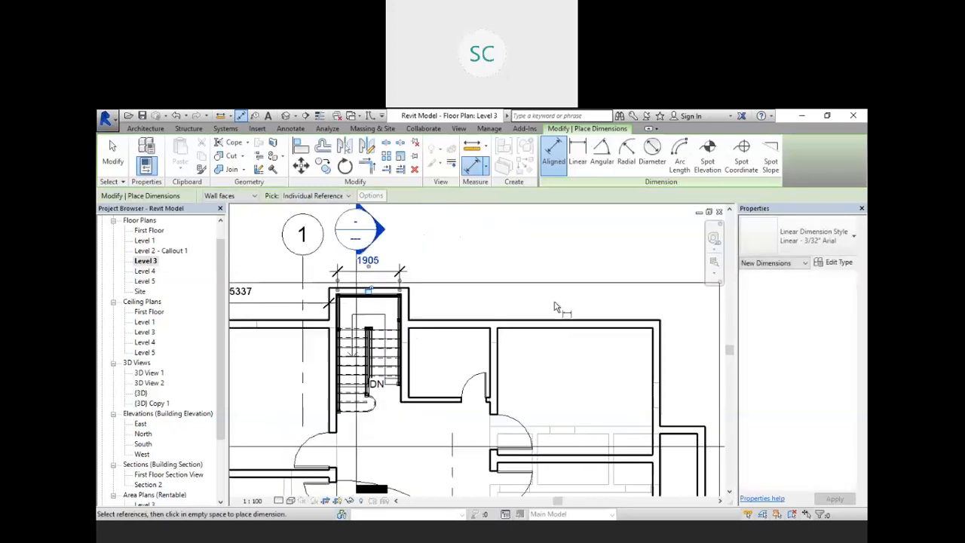
- Dimension the inside widths of the small room beside the stairwell and the upper-right room, placing both dimensions above the top wall
{"action": "left_click", "coordinate": [411, 354]}
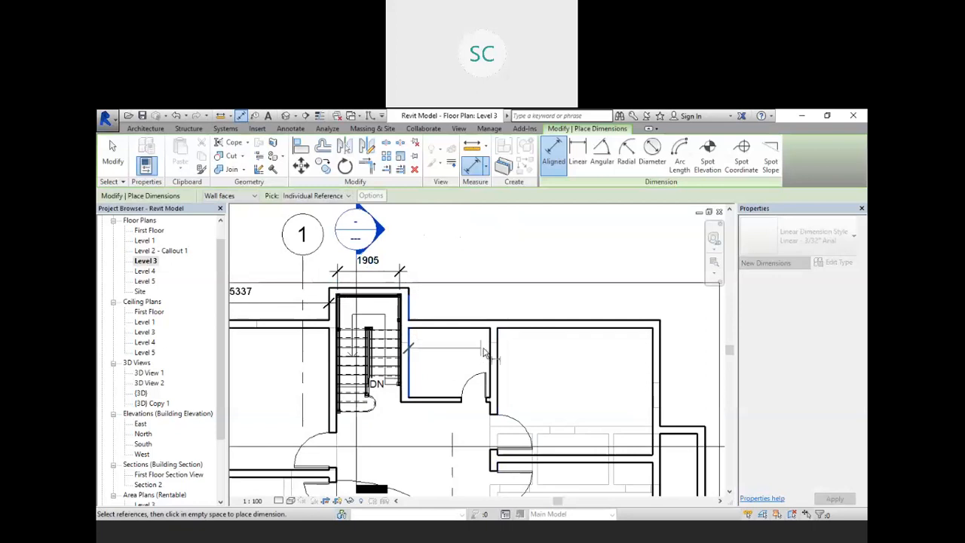
{"action": "left_click", "coordinate": [489, 351]}
{"action": "left_click", "coordinate": [463, 305]}
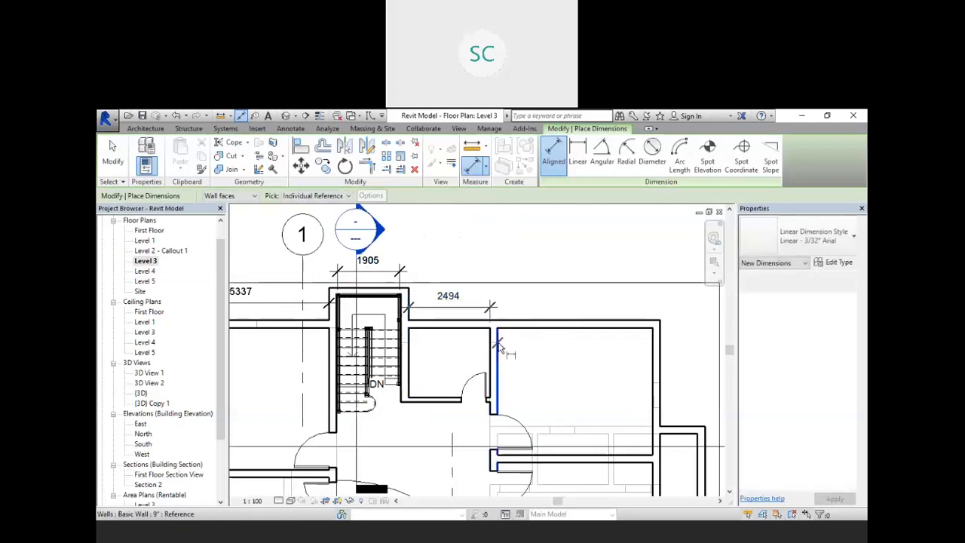
{"action": "left_click", "coordinate": [498, 351]}
{"action": "left_click", "coordinate": [651, 365]}
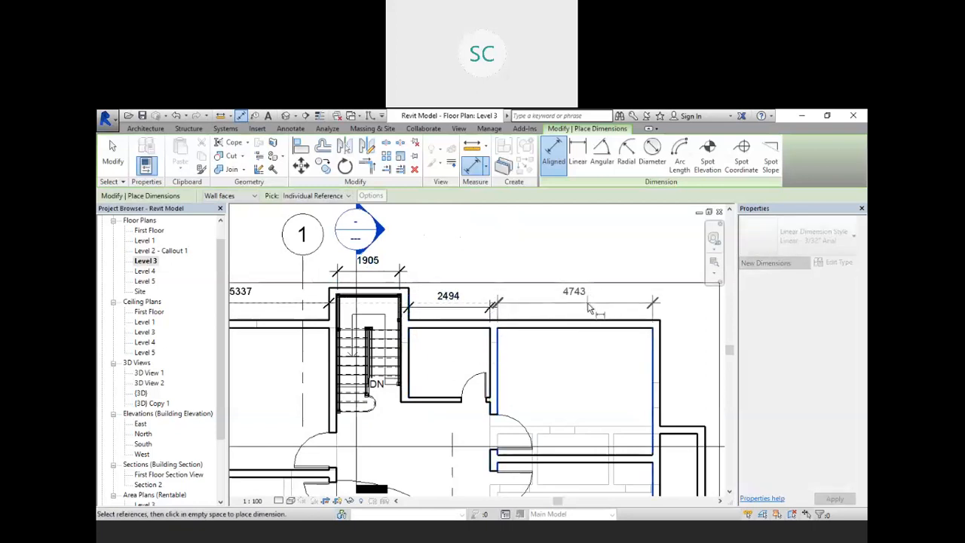
{"action": "left_click", "coordinate": [567, 317]}
{"action": "scroll", "coordinate": [503, 285], "scroll_direction": "down", "scroll_amount": 3}
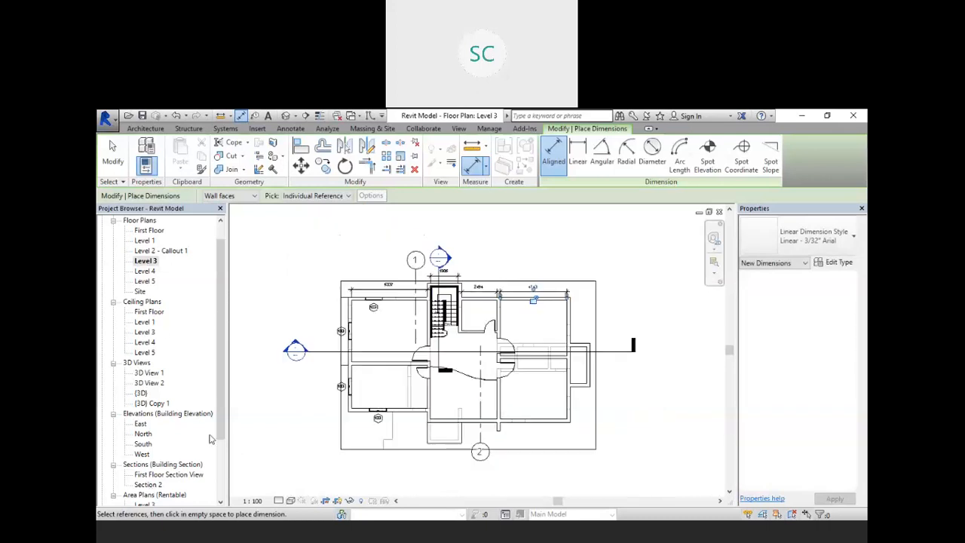
- End dimensioning and reopen sheet A101 to check the new dimensions in the Level 3 plan viewport
{"action": "scroll", "coordinate": [211, 439], "scroll_direction": "down", "scroll_amount": 3}
{"action": "key", "text": "Escape"}
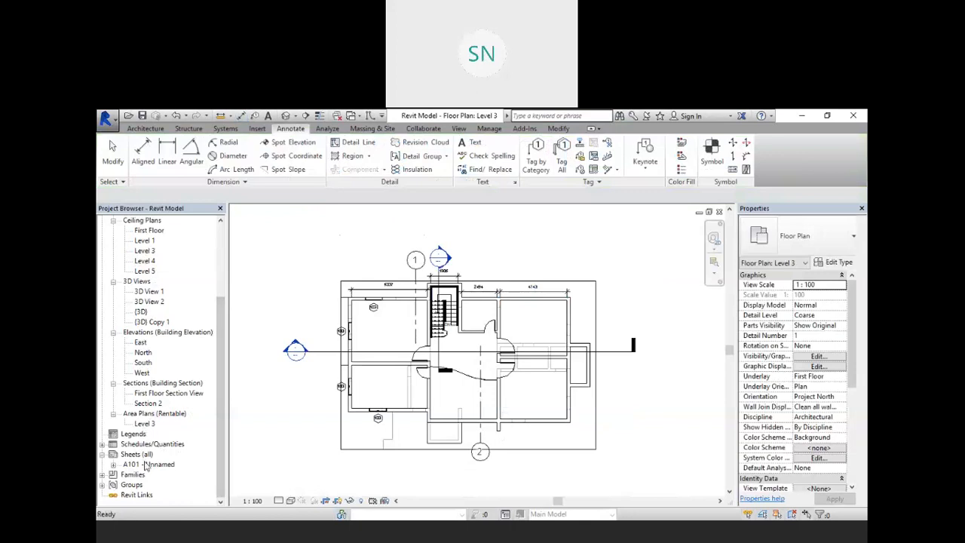
{"action": "double_click", "coordinate": [143, 467]}
{"action": "scroll", "coordinate": [452, 363], "scroll_direction": "up", "scroll_amount": 3}
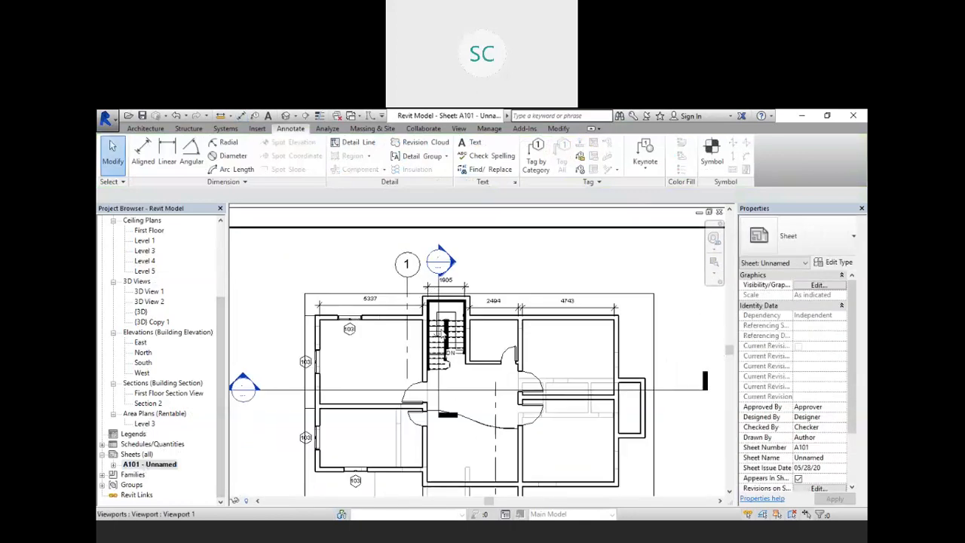
{"action": "scroll", "coordinate": [591, 308], "scroll_direction": "down", "scroll_amount": 3}
{"action": "scroll", "coordinate": [562, 302], "scroll_direction": "up", "scroll_amount": 2}
- Set the project's length units to feet and fractional inches
{"action": "key", "text": "u"}
{"action": "key", "text": "n"}
{"action": "left_click", "coordinate": [501, 196]}
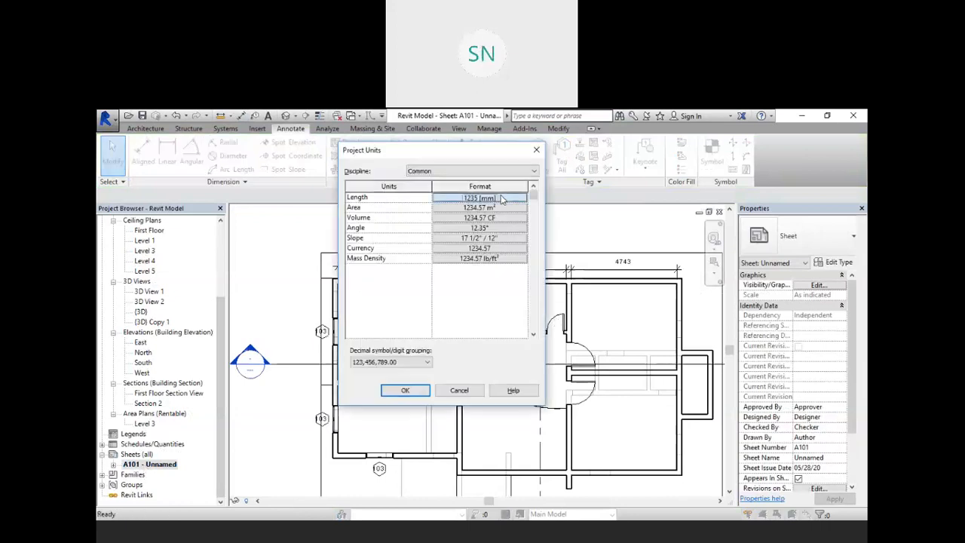
{"action": "left_click", "coordinate": [549, 257]}
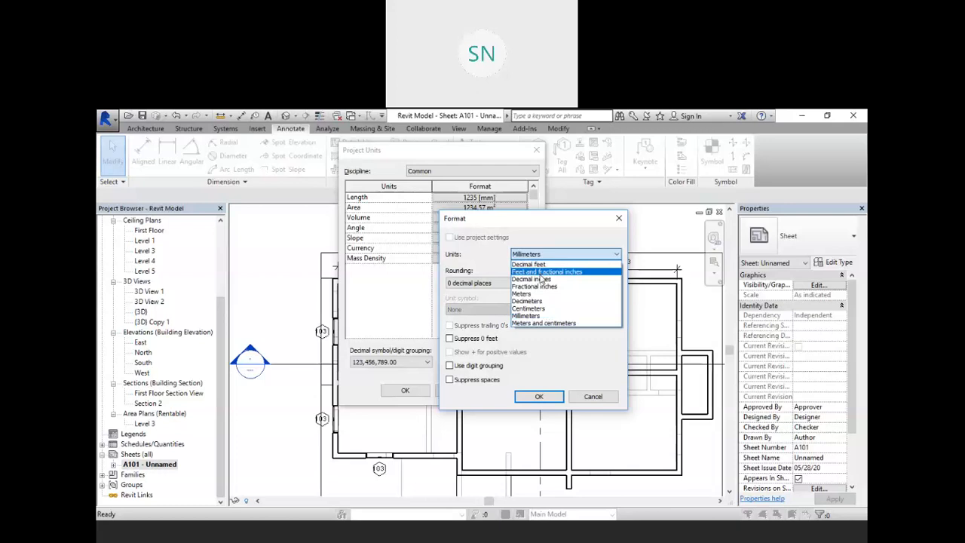
{"action": "left_click", "coordinate": [539, 269]}
{"action": "left_click", "coordinate": [537, 397]}
{"action": "left_click", "coordinate": [406, 391]}
- Examine the converted dimensions and title scale of the Level 3 viewport, along with the neighbouring views on the sheet
{"action": "left_click", "coordinate": [319, 312]}
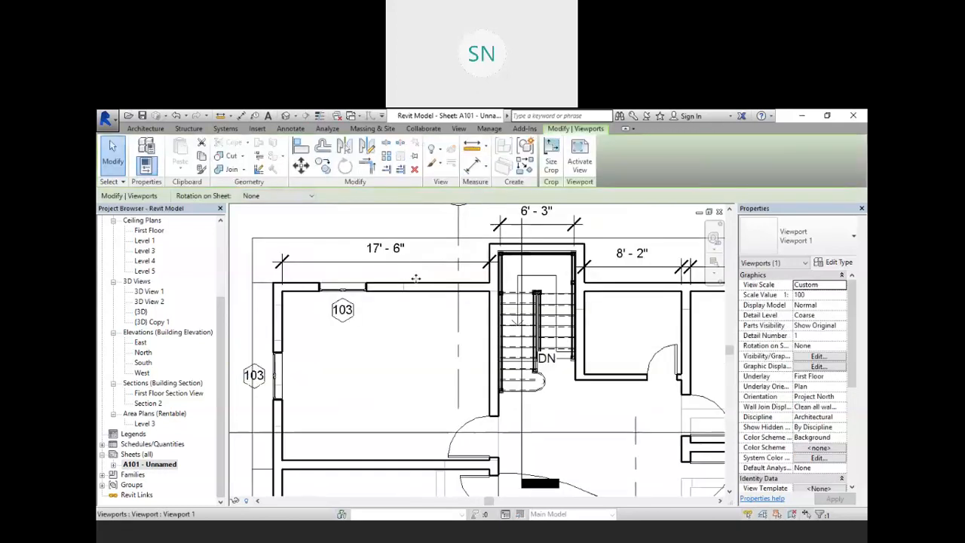
{"action": "scroll", "coordinate": [392, 257], "scroll_direction": "down", "scroll_amount": 3}
{"action": "scroll", "coordinate": [403, 337], "scroll_direction": "down", "scroll_amount": 2}
{"action": "scroll", "coordinate": [313, 448], "scroll_direction": "up", "scroll_amount": 6}
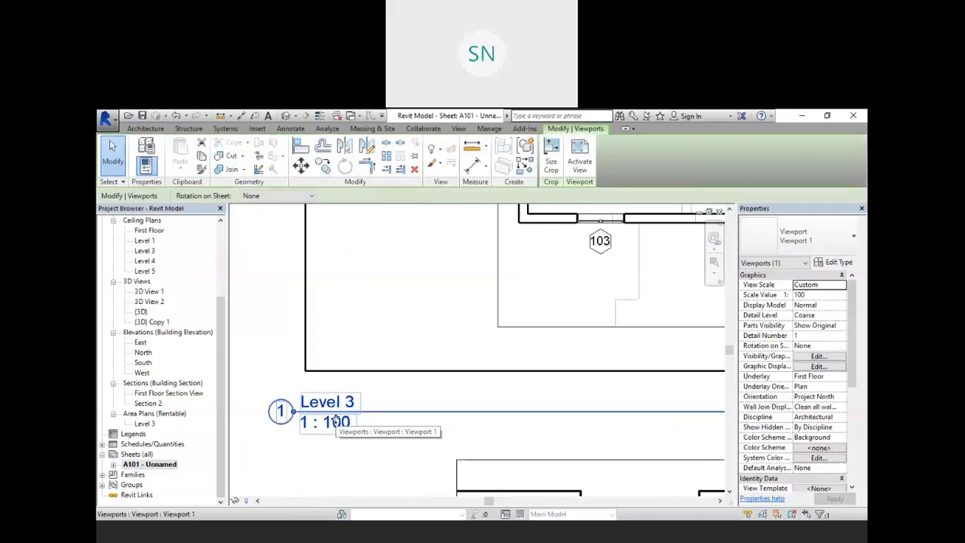
{"action": "scroll", "coordinate": [343, 404], "scroll_direction": "down", "scroll_amount": 5}
{"action": "scroll", "coordinate": [465, 233], "scroll_direction": "up", "scroll_amount": 4}
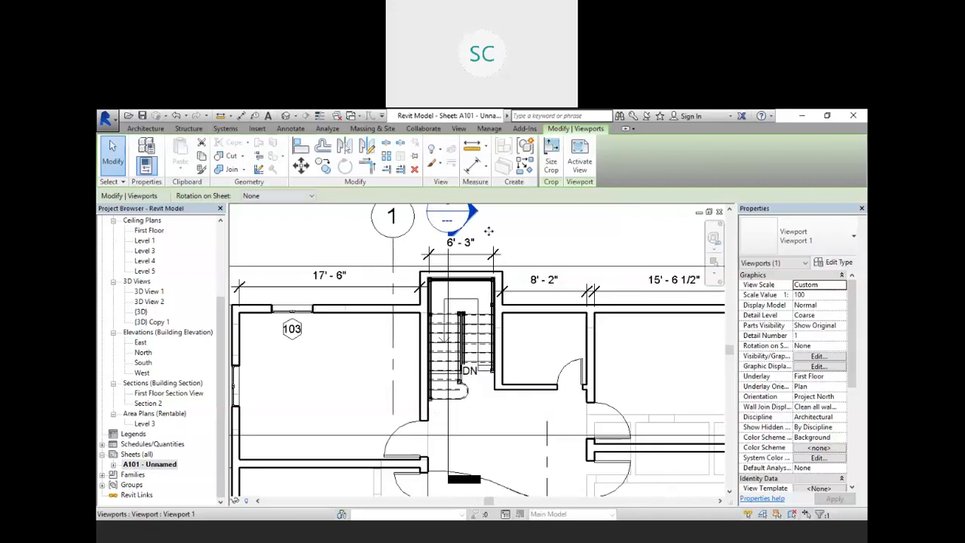
{"action": "scroll", "coordinate": [488, 231], "scroll_direction": "down", "scroll_amount": 5}
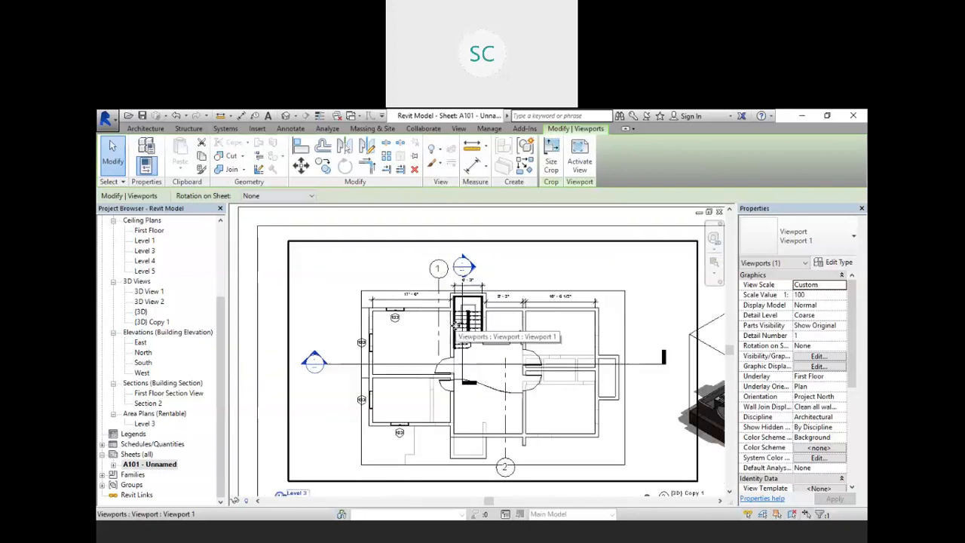
{"action": "scroll", "coordinate": [456, 324], "scroll_direction": "down", "scroll_amount": 2}
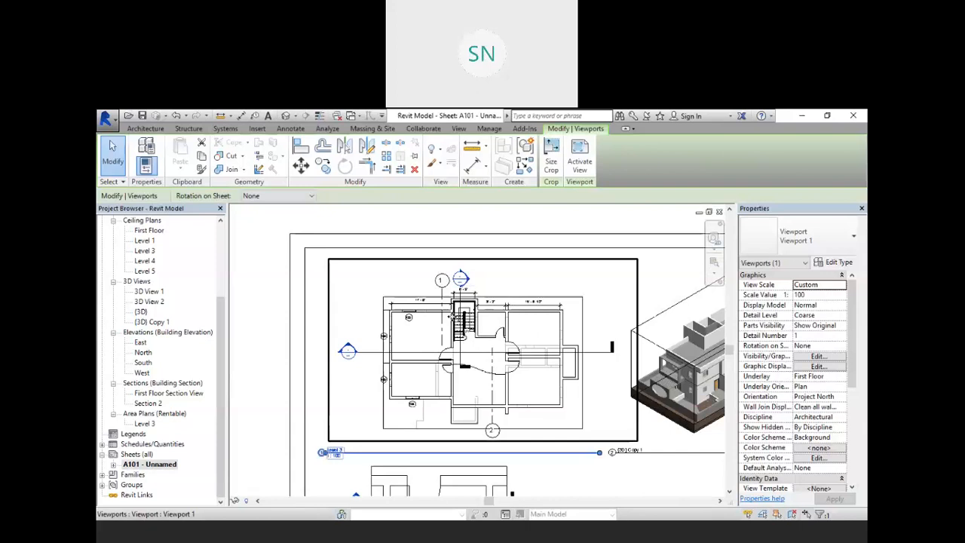
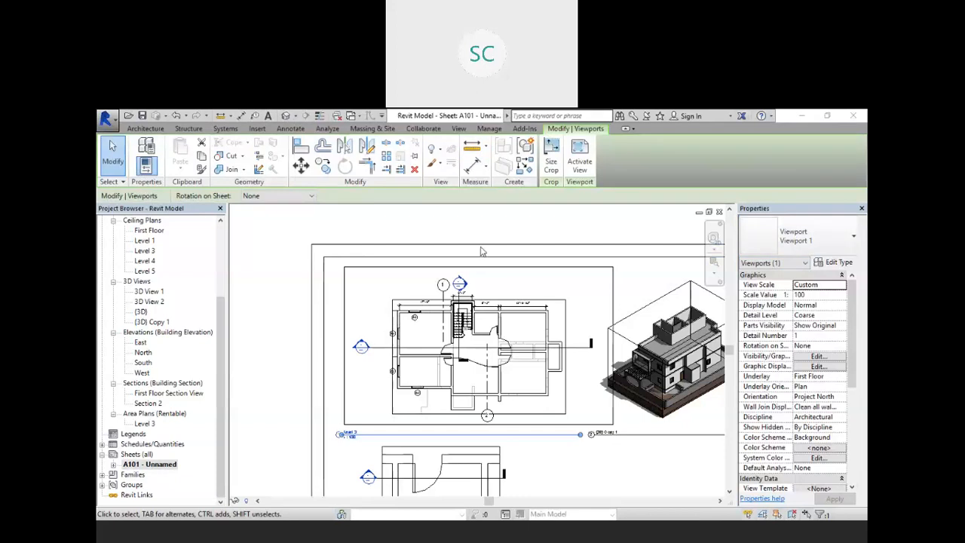
{"action": "scroll", "coordinate": [483, 259], "scroll_direction": "down", "scroll_amount": 1}
{"action": "scroll", "coordinate": [641, 386], "scroll_direction": "down", "scroll_amount": 1}
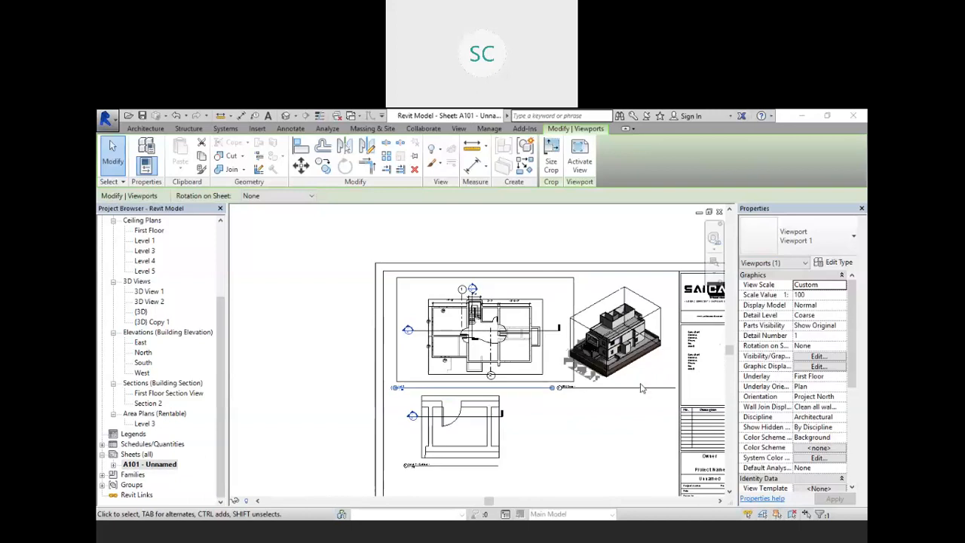
{"action": "scroll", "coordinate": [641, 385], "scroll_direction": "down", "scroll_amount": 1}
{"action": "scroll", "coordinate": [642, 385], "scroll_direction": "up", "scroll_amount": 1}
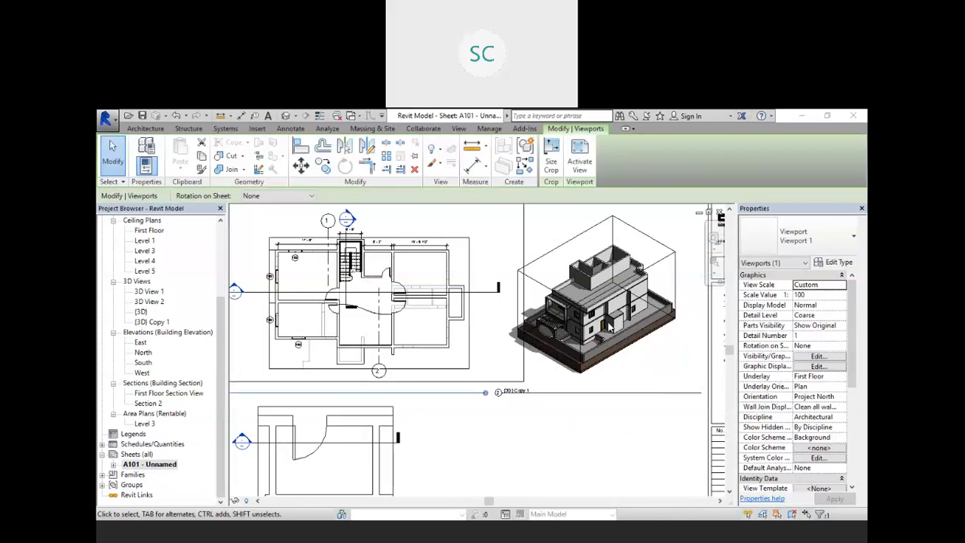
- Open the Level 1 floor plan
{"action": "left_click_drag", "start_coordinate": [221, 338], "coordinate": [225, 280]}
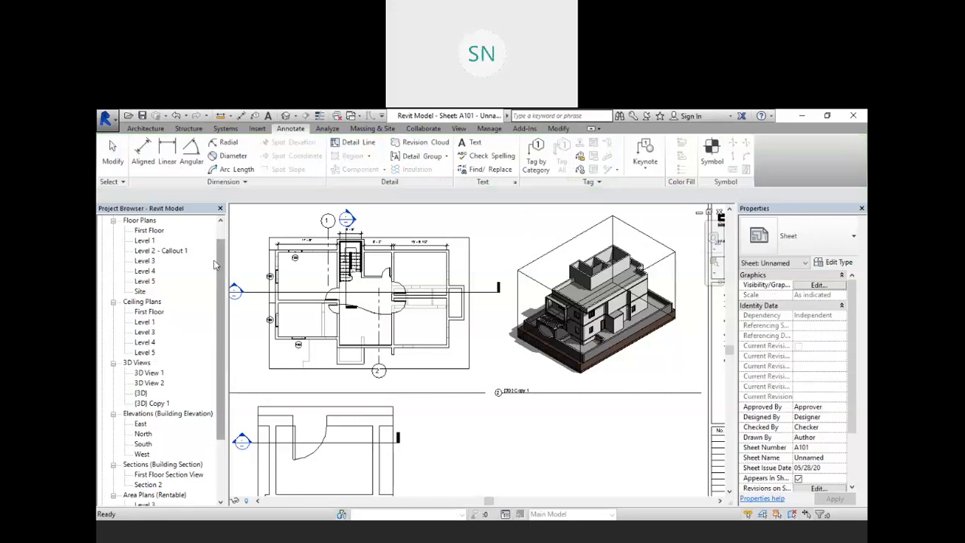
{"action": "double_click", "coordinate": [143, 241]}
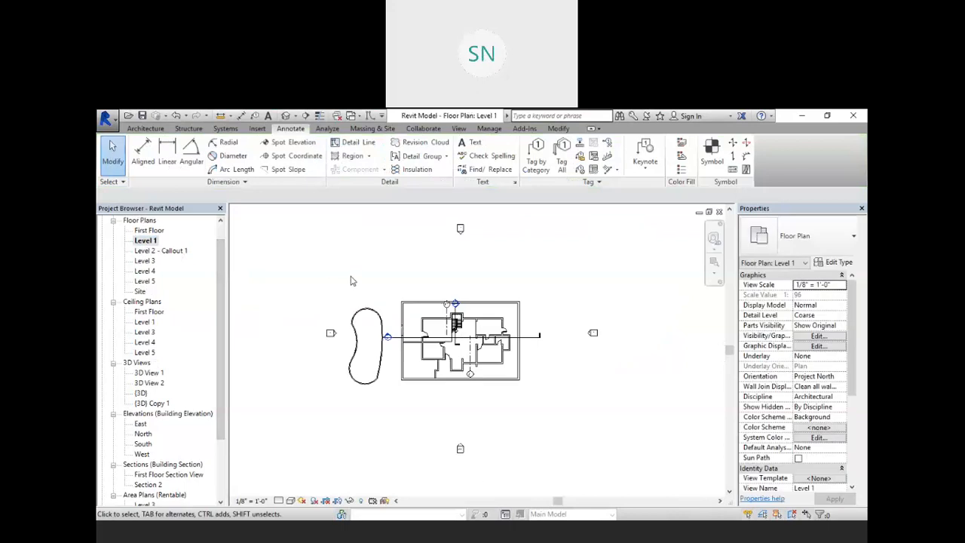
{"action": "scroll", "coordinate": [350, 365], "scroll_direction": "up", "scroll_amount": 4}
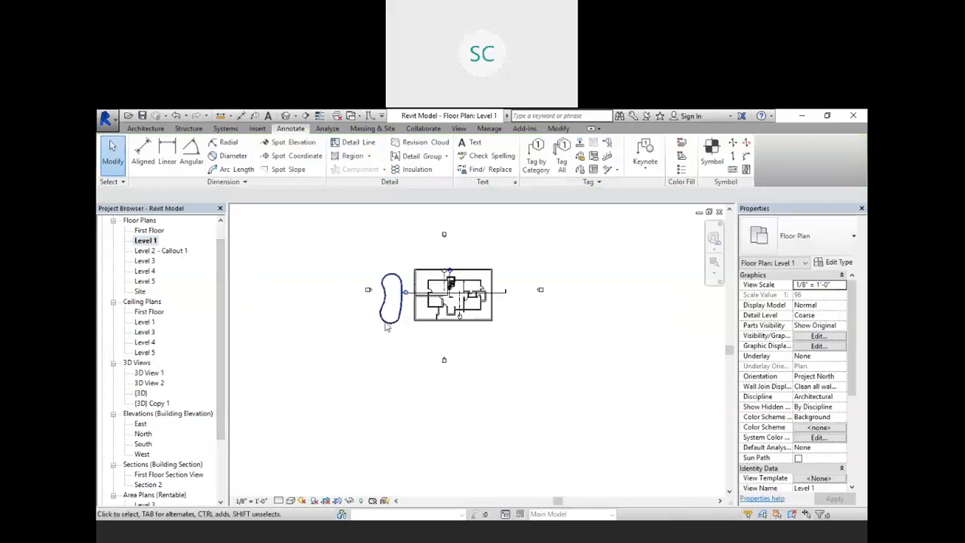
{"action": "scroll", "coordinate": [450, 277], "scroll_direction": "up", "scroll_amount": 3}
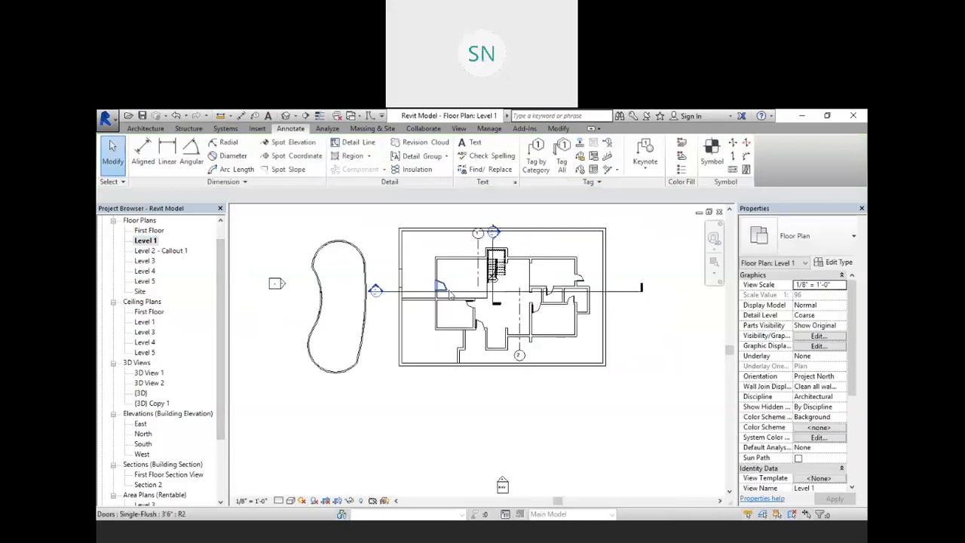
{"action": "scroll", "coordinate": [451, 290], "scroll_direction": "down", "scroll_amount": 3}
{"action": "scroll", "coordinate": [450, 296], "scroll_direction": "down", "scroll_amount": 2}
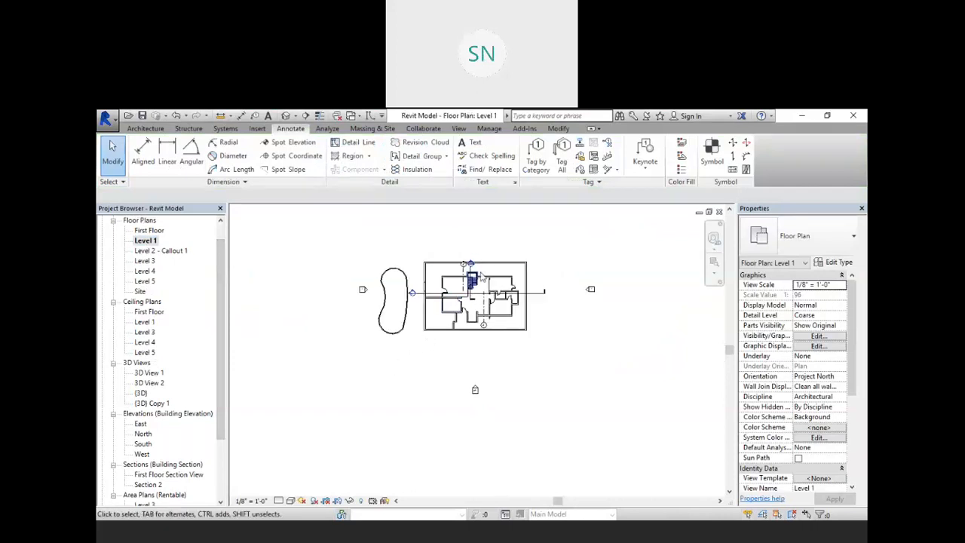
{"action": "left_click", "coordinate": [288, 115]}
{"action": "double_click", "coordinate": [145, 240]}
- Create a perspective camera view with the eye below the pool, outside the plot's lower-left corner, aimed diagonally across the house
{"action": "left_click", "coordinate": [295, 115]}
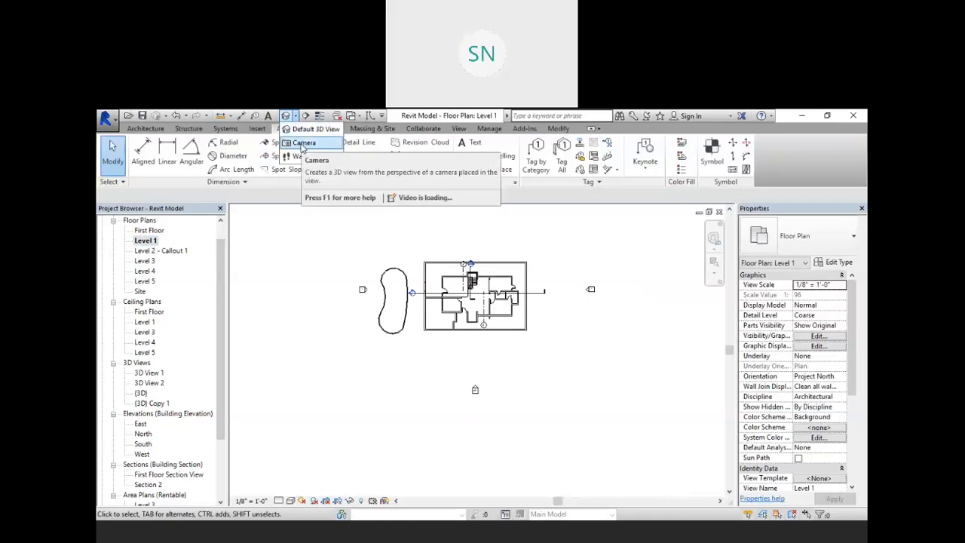
{"action": "left_click", "coordinate": [460, 129]}
{"action": "left_click", "coordinate": [419, 168]}
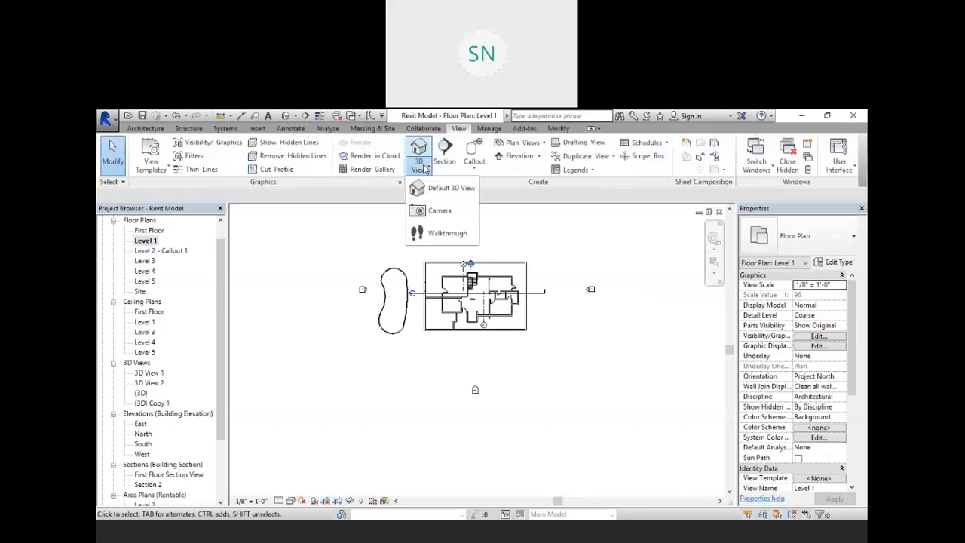
{"action": "left_click", "coordinate": [439, 211]}
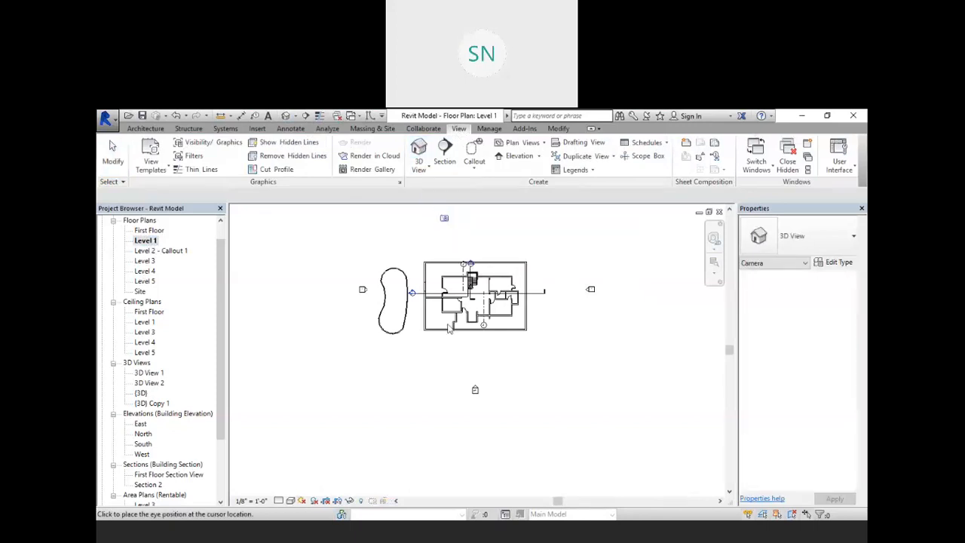
{"action": "left_click", "coordinate": [385, 371]}
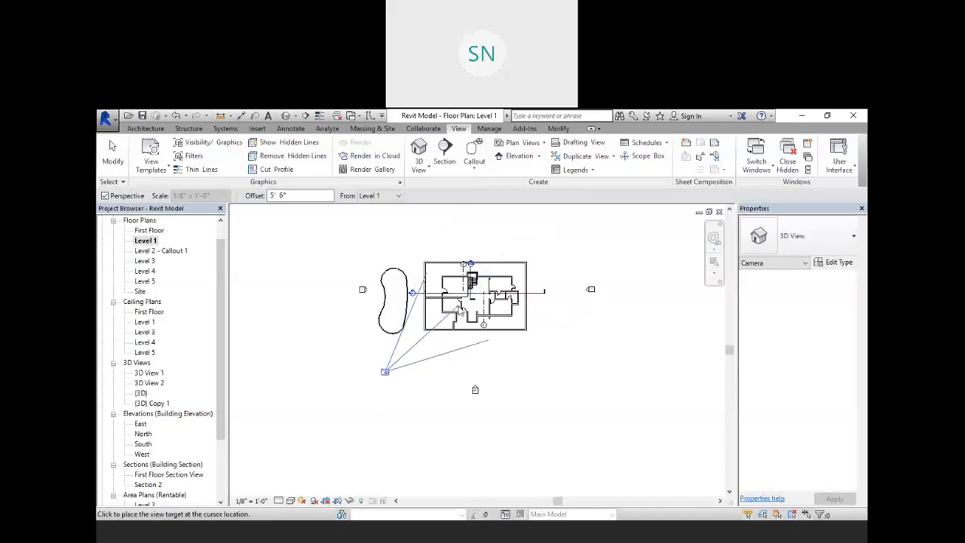
{"action": "left_click", "coordinate": [559, 234]}
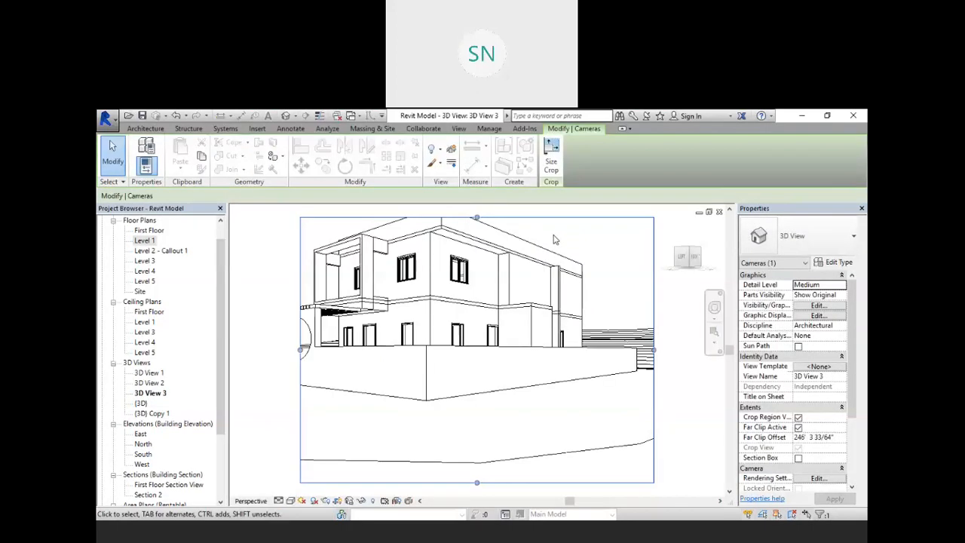
- Refit the camera view's crop region: extend its top edge above the roof, cut the empty foreground below, and trim the right edge slightly
{"action": "scroll", "coordinate": [466, 296], "scroll_direction": "down", "scroll_amount": 2}
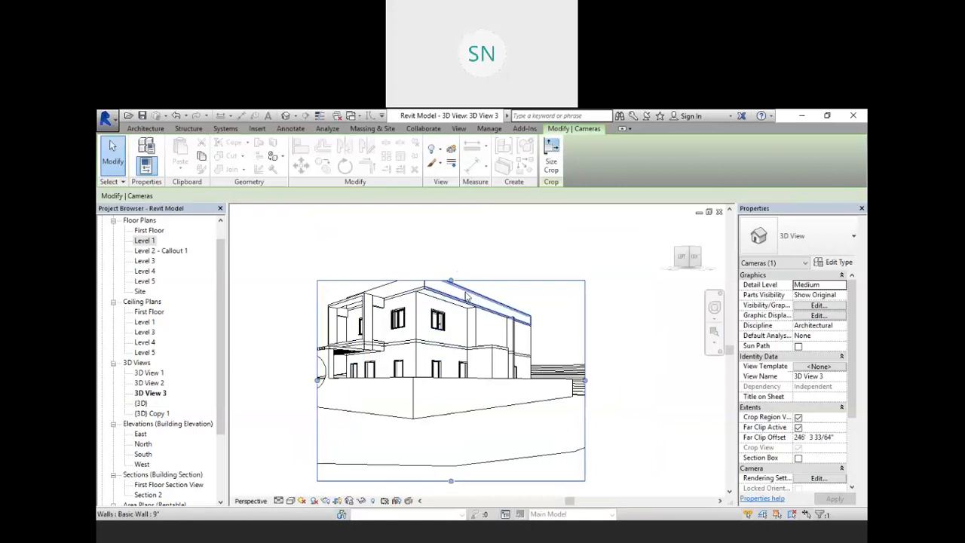
{"action": "left_click_drag", "start_coordinate": [451, 280], "coordinate": [457, 243]}
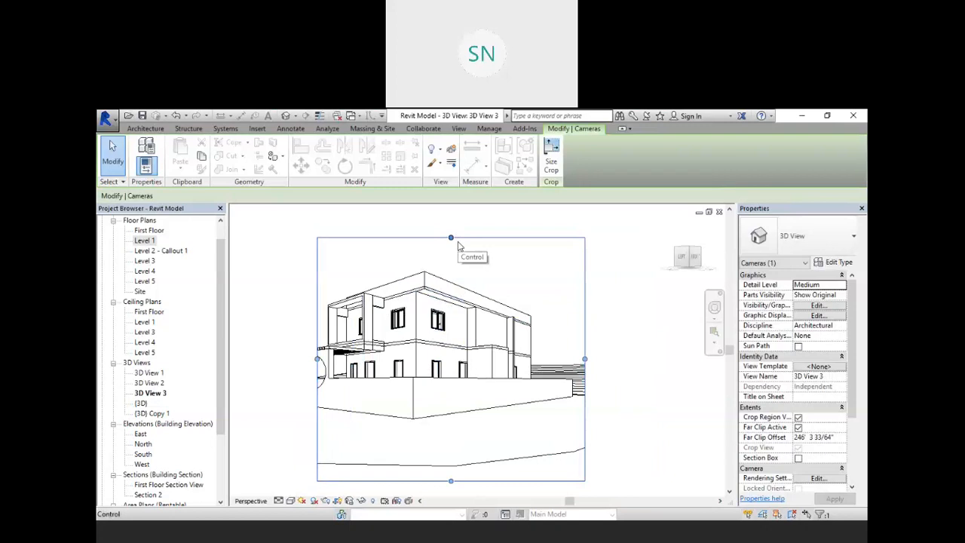
{"action": "left_click_drag", "start_coordinate": [450, 480], "coordinate": [446, 430]}
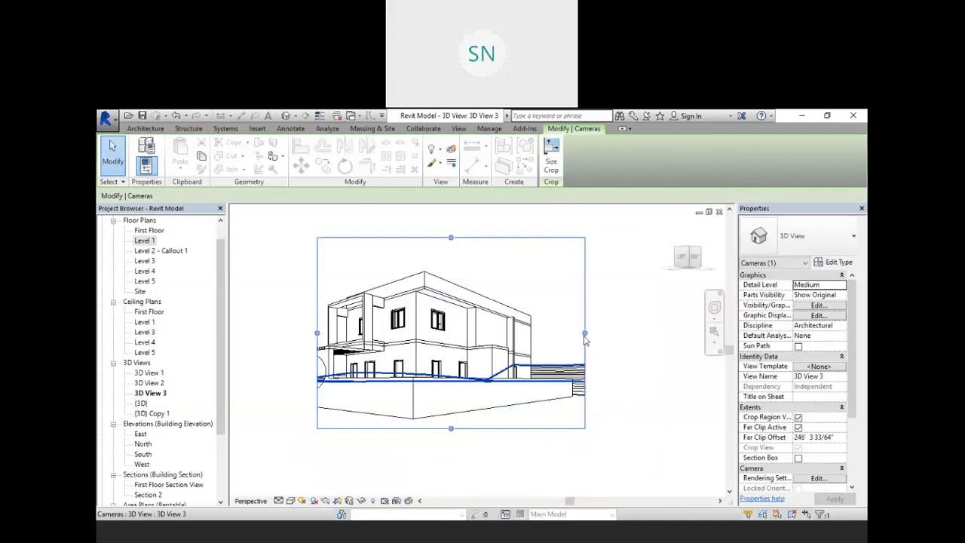
{"action": "left_click_drag", "start_coordinate": [585, 334], "coordinate": [578, 334]}
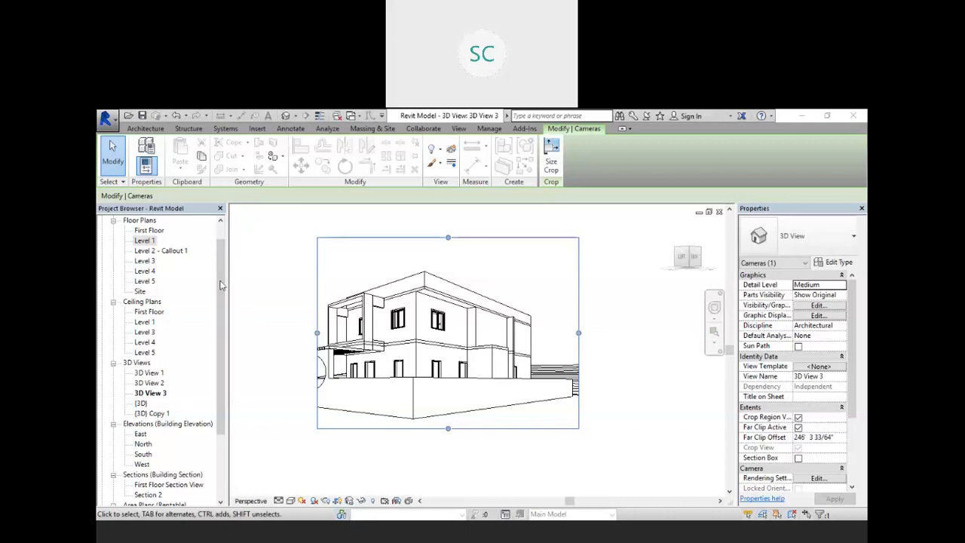
- Open the Level 1 floor plan and set the camera's target elevation to 12'
{"action": "left_click_drag", "start_coordinate": [220, 276], "coordinate": [220, 259]}
{"action": "double_click", "coordinate": [147, 261]}
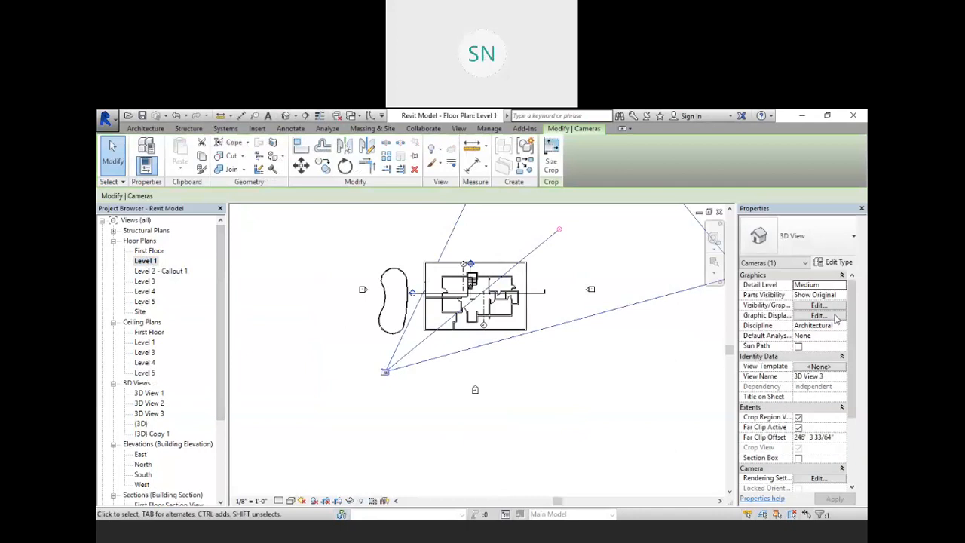
{"action": "scroll", "coordinate": [793, 364], "scroll_direction": "down", "scroll_amount": 3}
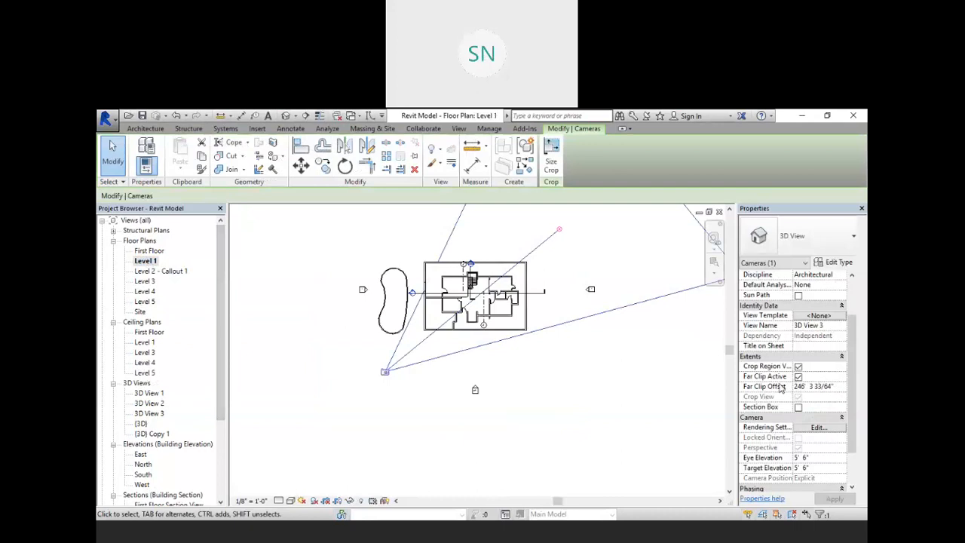
{"action": "scroll", "coordinate": [796, 411], "scroll_direction": "down", "scroll_amount": 2}
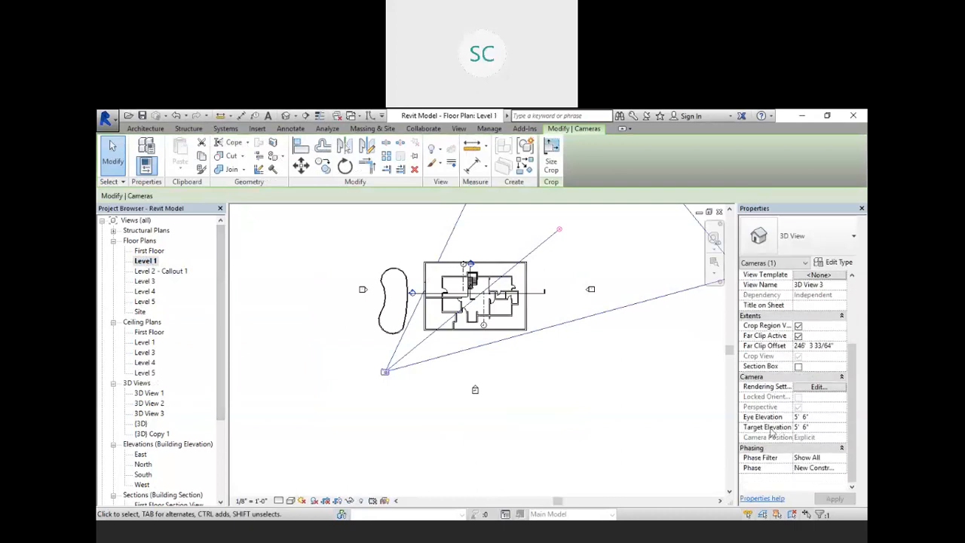
{"action": "left_click", "coordinate": [815, 416]}
{"action": "left_click", "coordinate": [821, 426]}
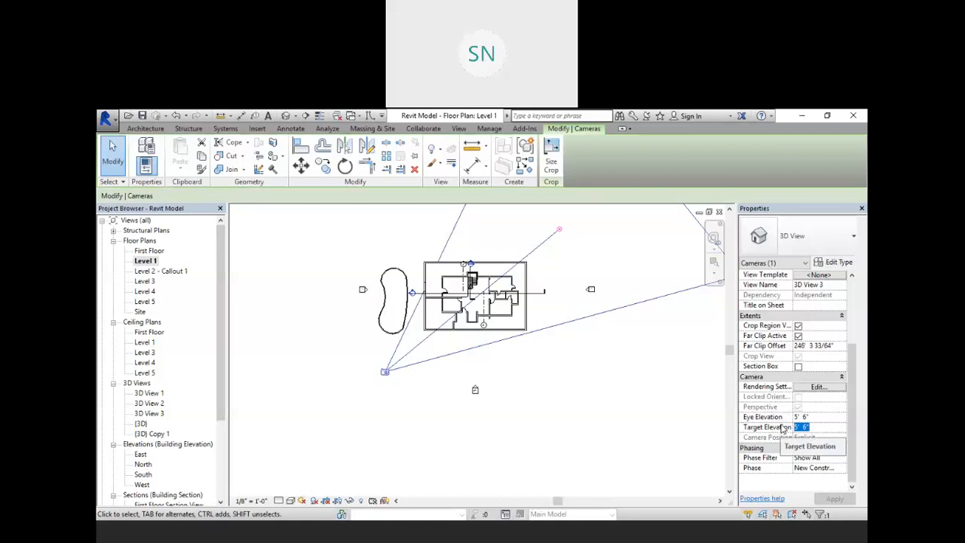
{"action": "type", "text": "1"}
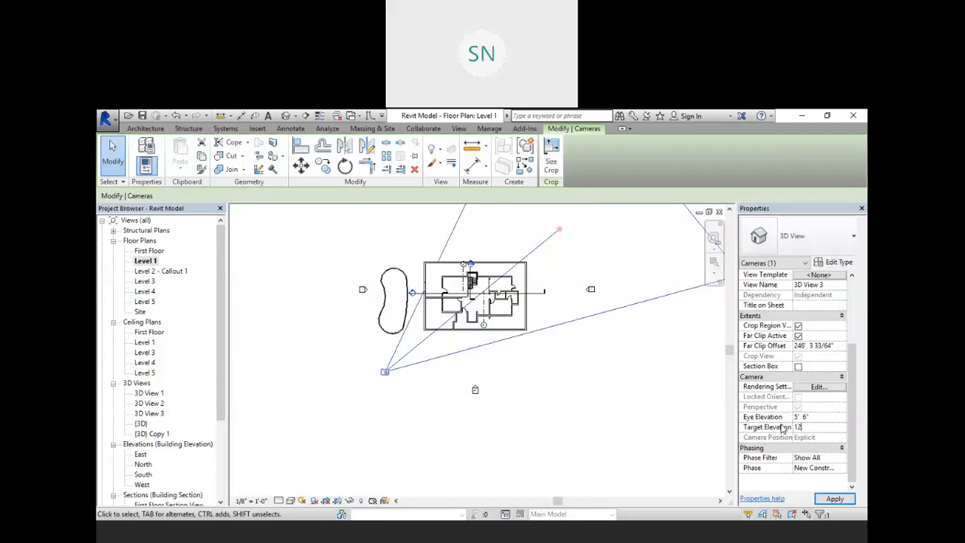
{"action": "type", "text": "2"}
{"action": "left_click", "coordinate": [844, 499]}
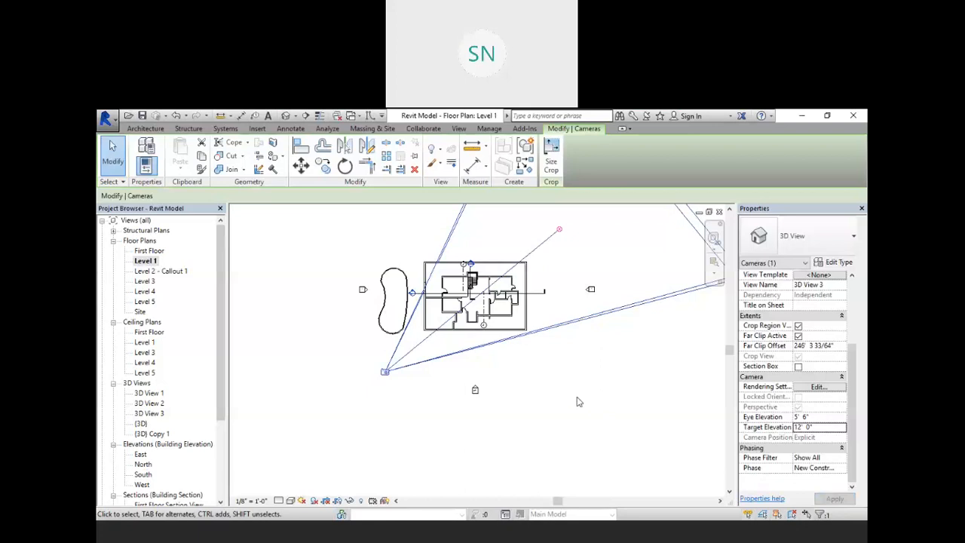
- Look over the house, pool and terrain in the default 3D view, and check the existing 3D View 1
{"action": "left_click", "coordinate": [286, 116]}
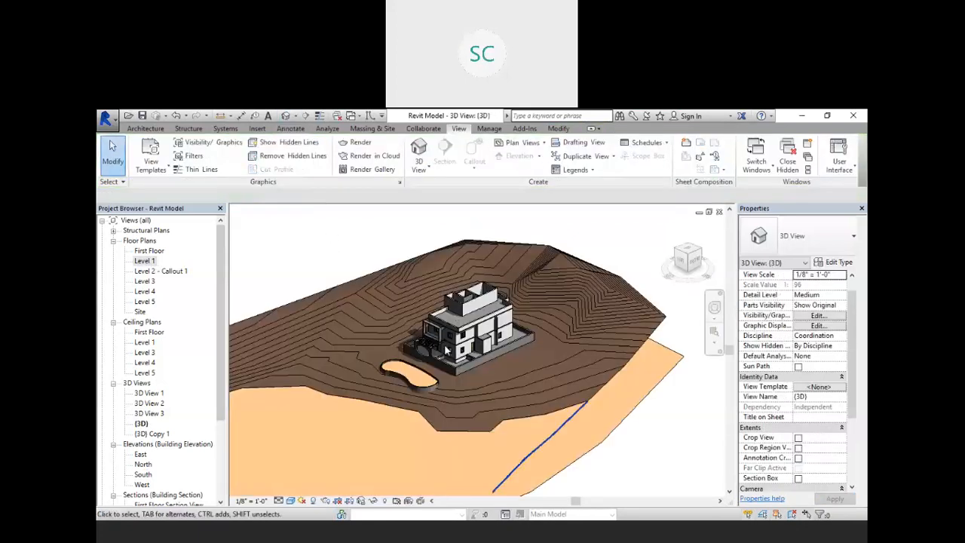
{"action": "scroll", "coordinate": [446, 352], "scroll_direction": "up", "scroll_amount": 6}
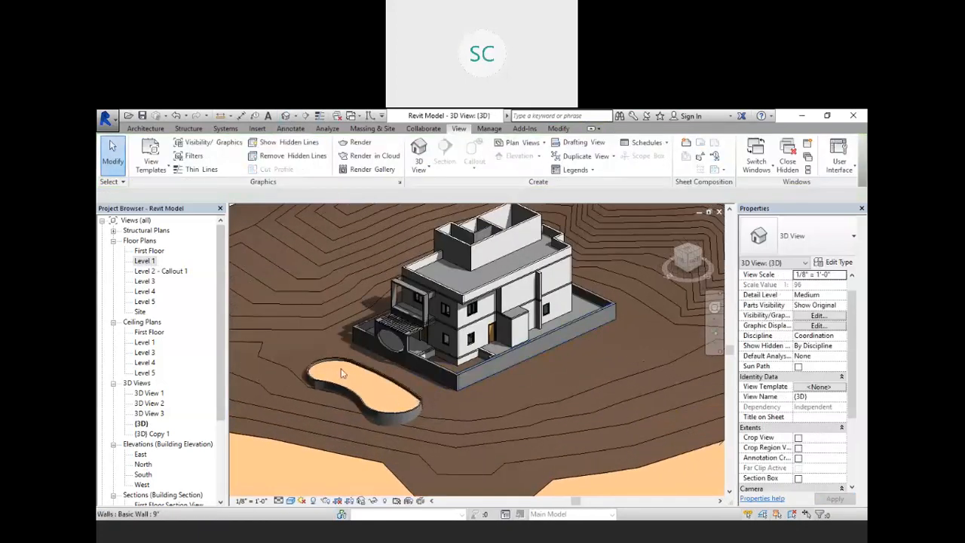
{"action": "scroll", "coordinate": [366, 383], "scroll_direction": "down", "scroll_amount": 4}
{"action": "scroll", "coordinate": [155, 394], "scroll_direction": "down", "scroll_amount": 2}
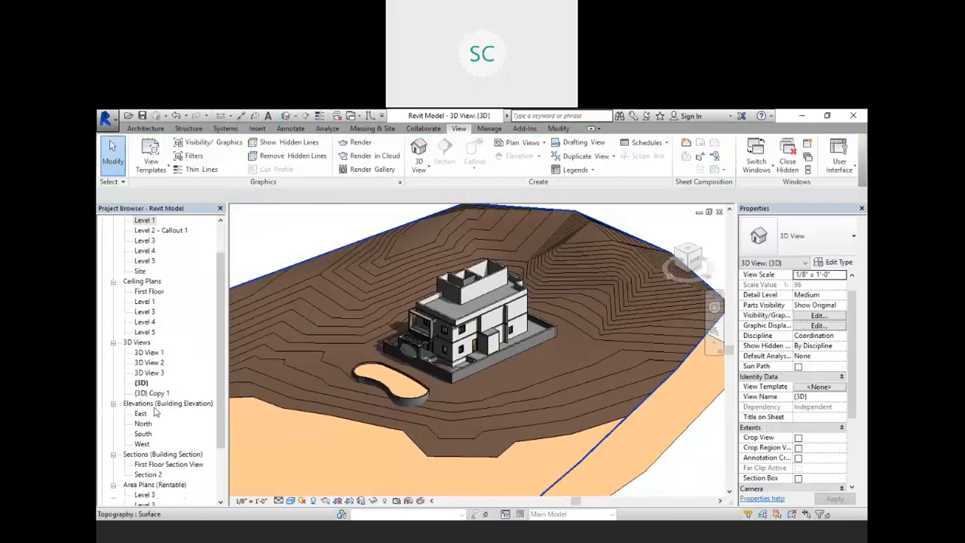
{"action": "left_click", "coordinate": [150, 352]}
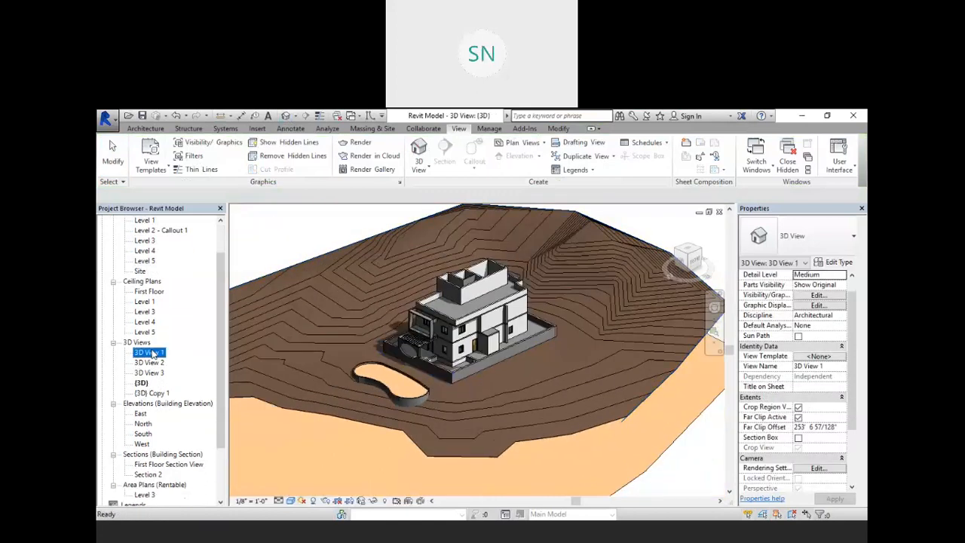
{"action": "double_click", "coordinate": [150, 352]}
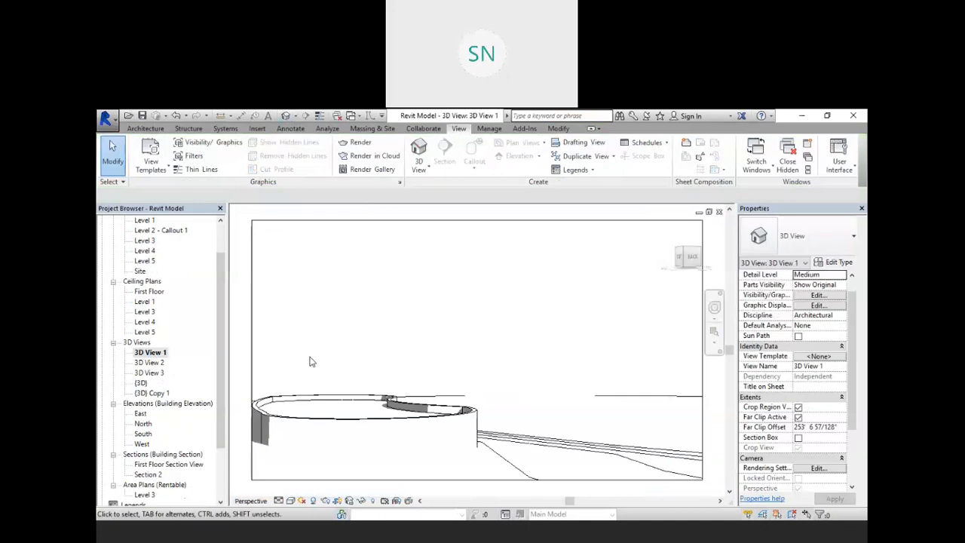
- Reopen 3D View 3 and refit its crop: lower the bottom edge, tighten the top and right edges, and extend the left edge past the circular opening
{"action": "double_click", "coordinate": [149, 374]}
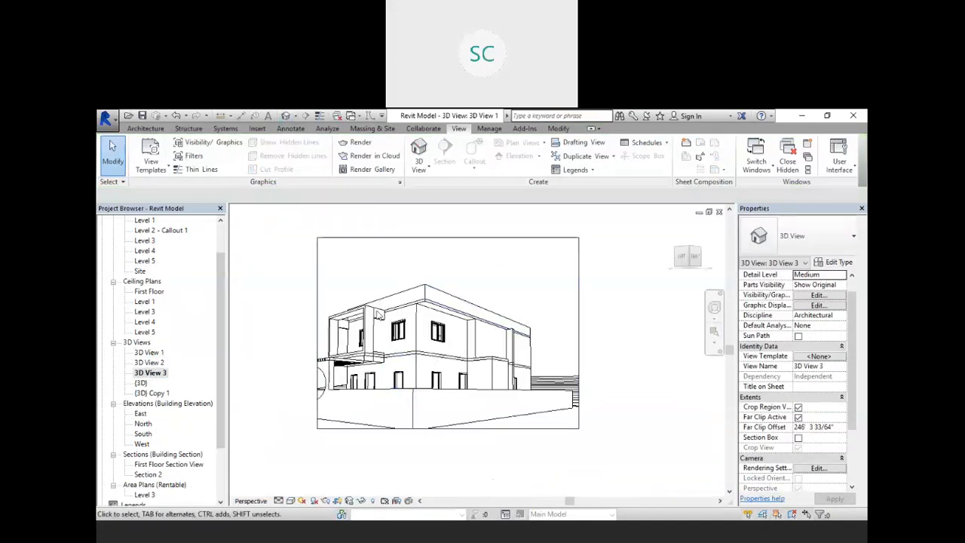
{"action": "left_click", "coordinate": [448, 430]}
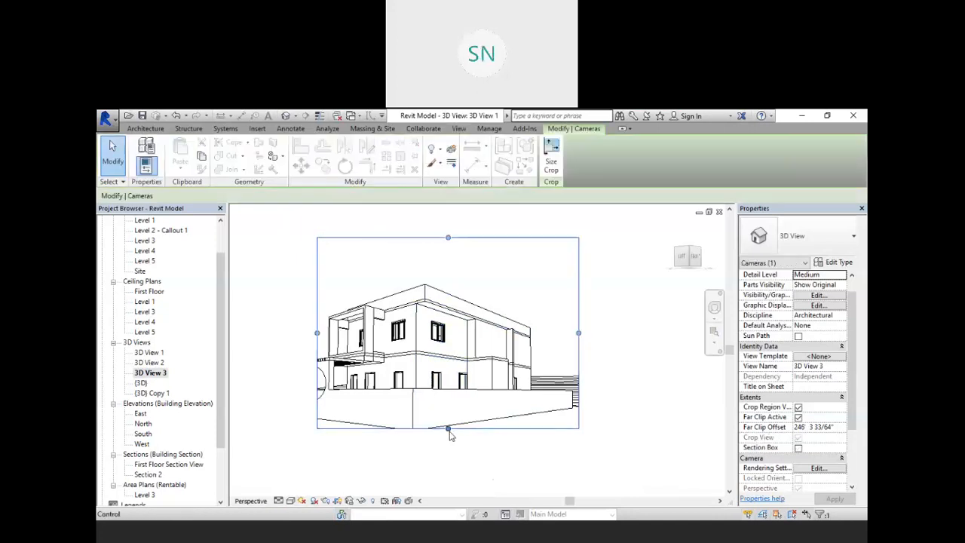
{"action": "left_click_drag", "start_coordinate": [448, 428], "coordinate": [455, 445]}
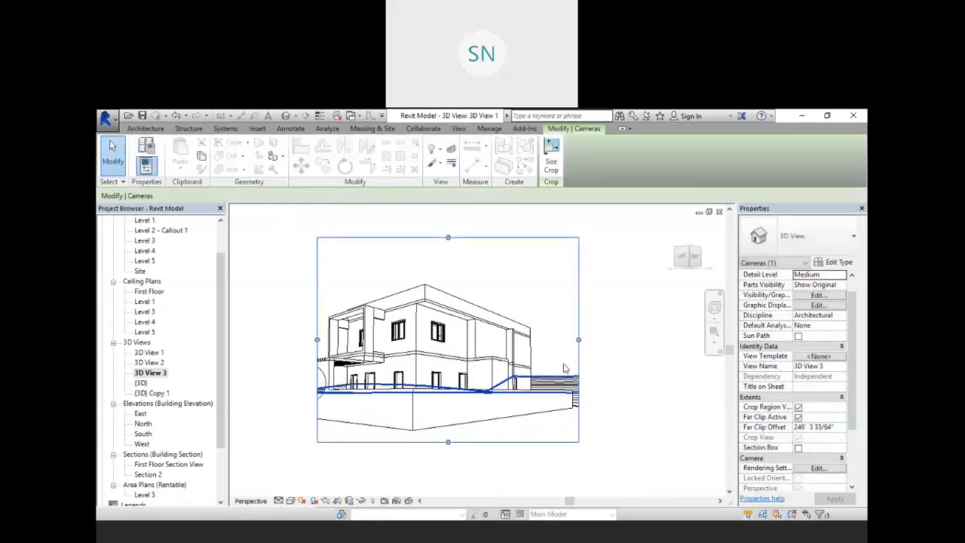
{"action": "left_click_drag", "start_coordinate": [579, 339], "coordinate": [572, 338]}
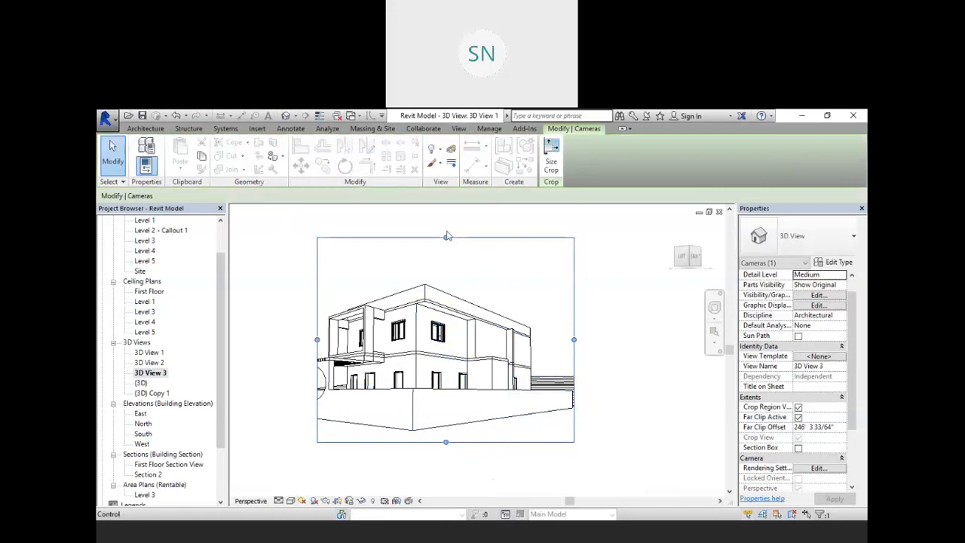
{"action": "left_click_drag", "start_coordinate": [445, 237], "coordinate": [445, 259]}
{"action": "left_click_drag", "start_coordinate": [445, 276], "coordinate": [445, 274]}
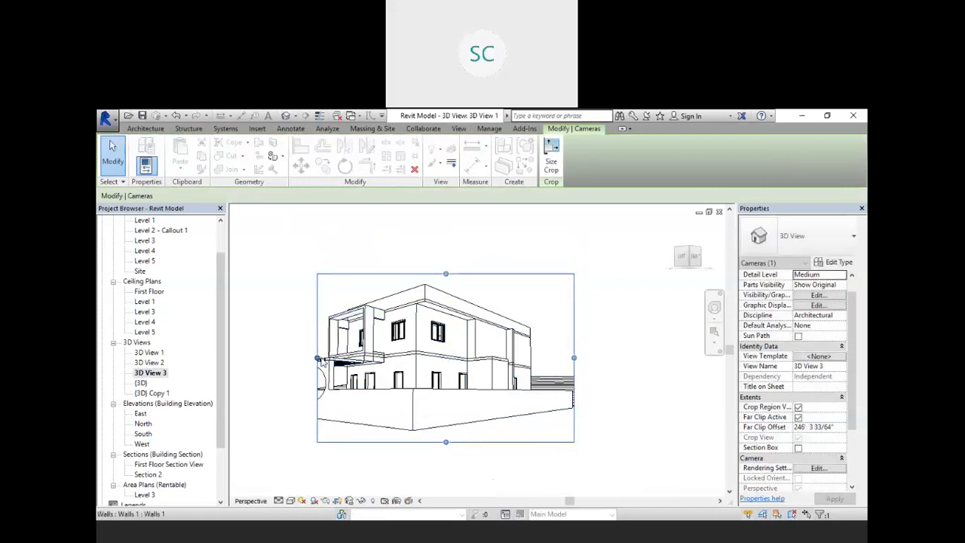
{"action": "left_click_drag", "start_coordinate": [316, 358], "coordinate": [272, 358]}
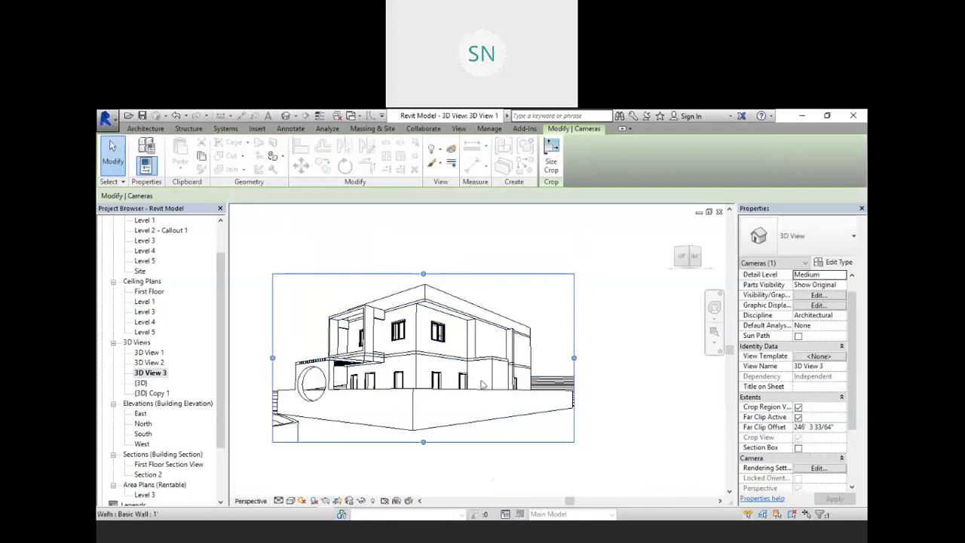
- Display the camera view of the house in the Realistic visual style
{"action": "left_click", "coordinate": [291, 501]}
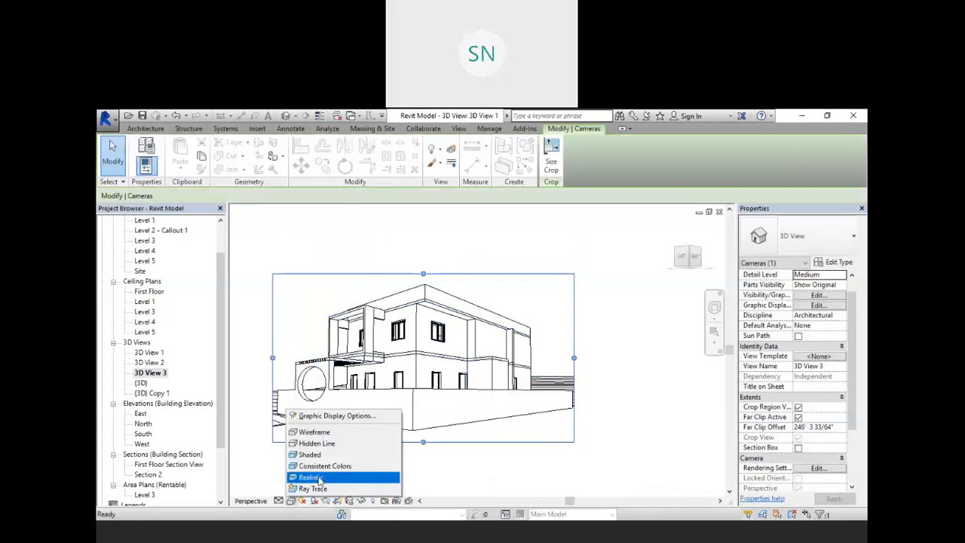
{"action": "left_click", "coordinate": [316, 478]}
{"action": "middle_click_drag", "start_coordinate": [316, 371], "coordinate": [593, 394], "text": "shift"}
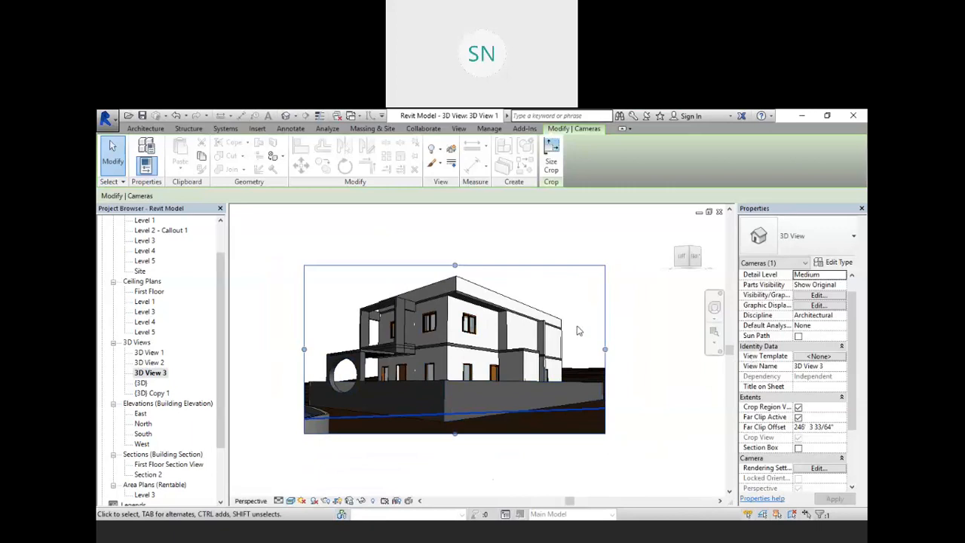
{"action": "scroll", "coordinate": [409, 313], "scroll_direction": "up", "scroll_amount": 3}
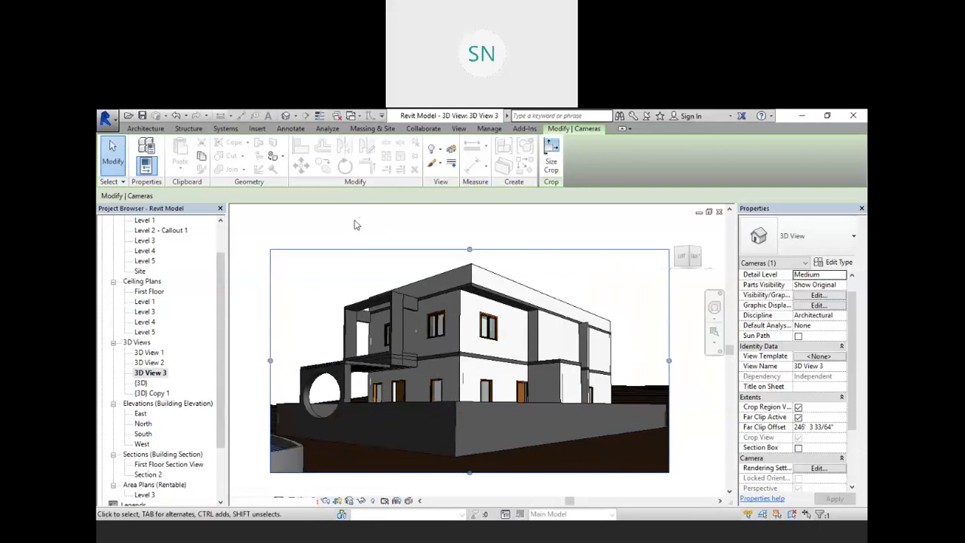
- Open the rendering settings for the camera view and move them clear of the house
{"action": "key", "text": "r"}
{"action": "key", "text": "r"}
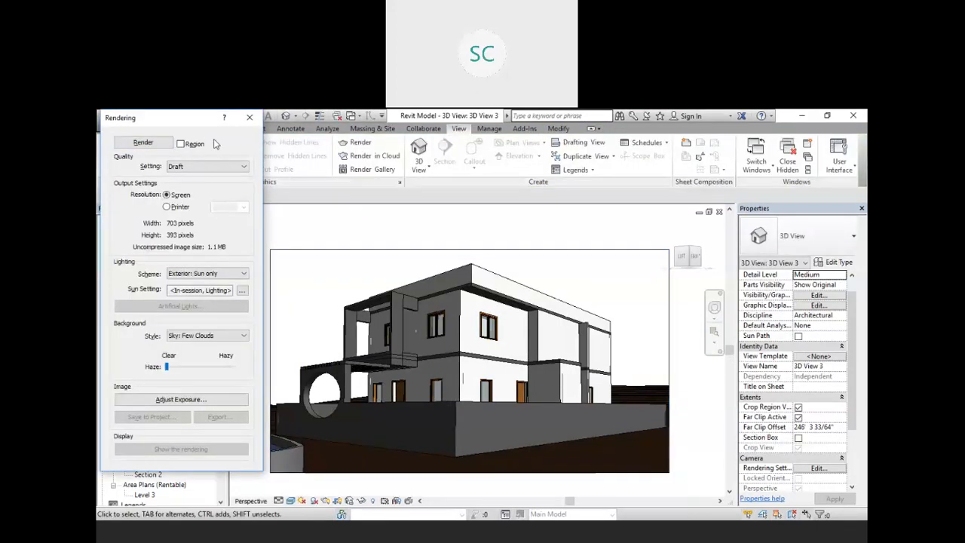
{"action": "left_click_drag", "start_coordinate": [117, 119], "coordinate": [212, 142]}
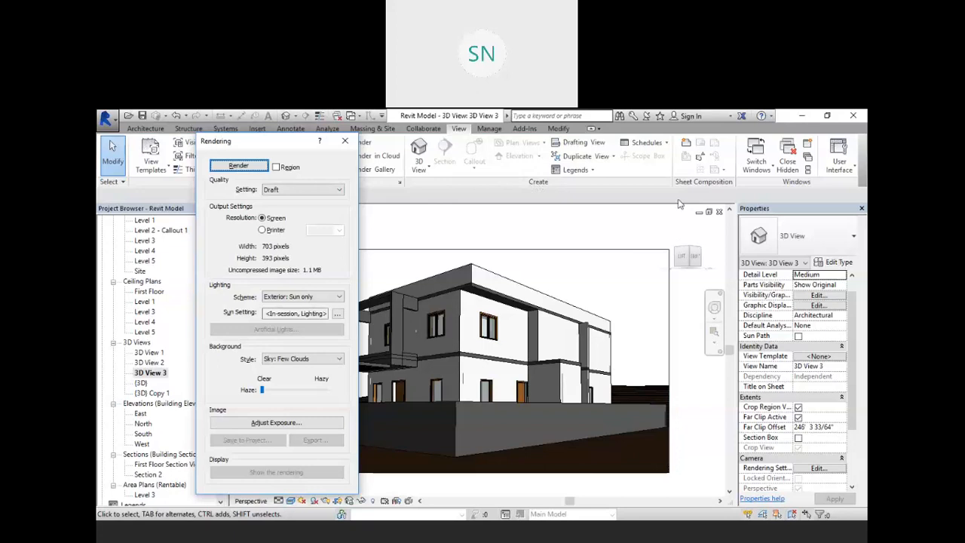
{"action": "left_click_drag", "start_coordinate": [210, 147], "coordinate": [667, 203]}
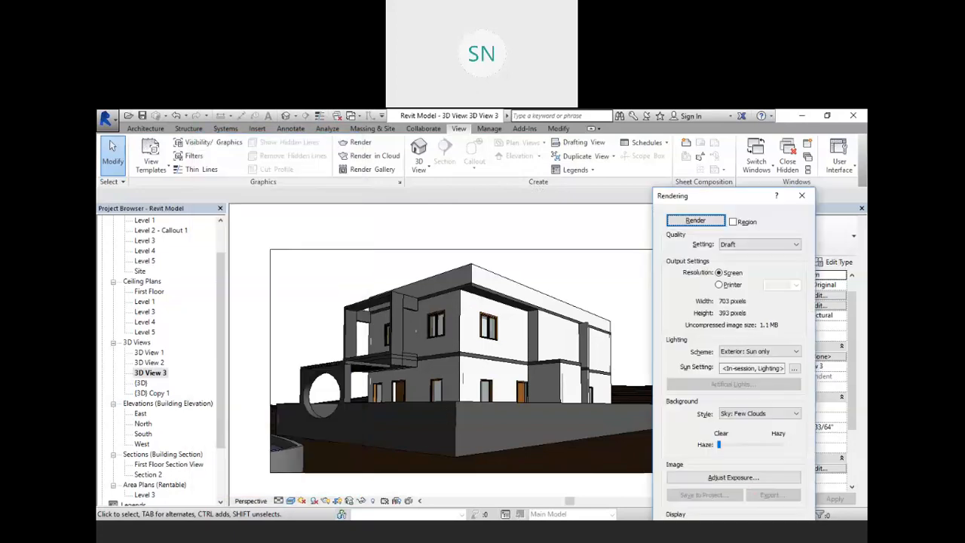
{"action": "left_click", "coordinate": [665, 133]}
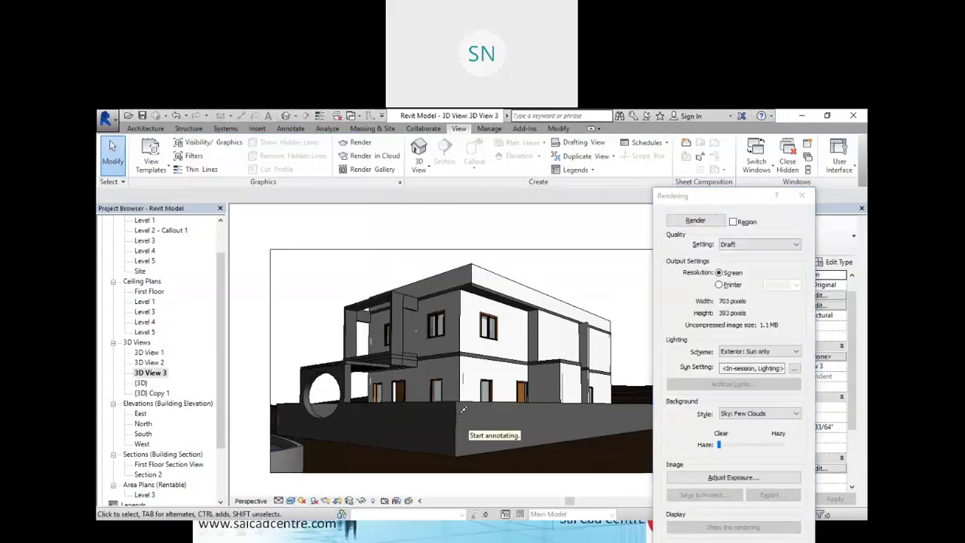
{"action": "mouse_move", "coordinate": [462, 409]}
{"action": "left_mouse_down"}
{"action": "mouse_move", "coordinate": [461, 456]}
{"action": "mouse_move", "coordinate": [469, 400]}
{"action": "mouse_move", "coordinate": [462, 449]}
{"action": "left_mouse_up"}
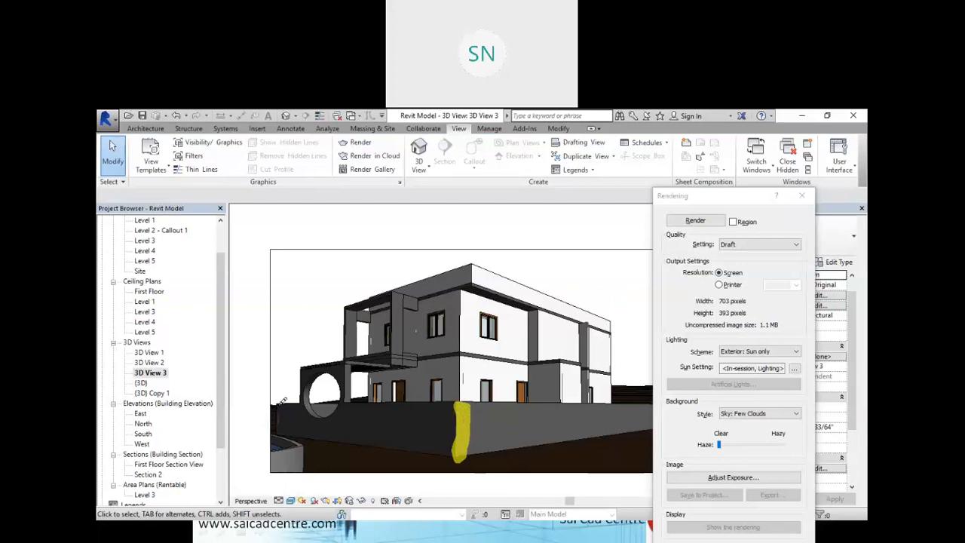
{"action": "left_click_drag", "start_coordinate": [284, 404], "coordinate": [286, 423]}
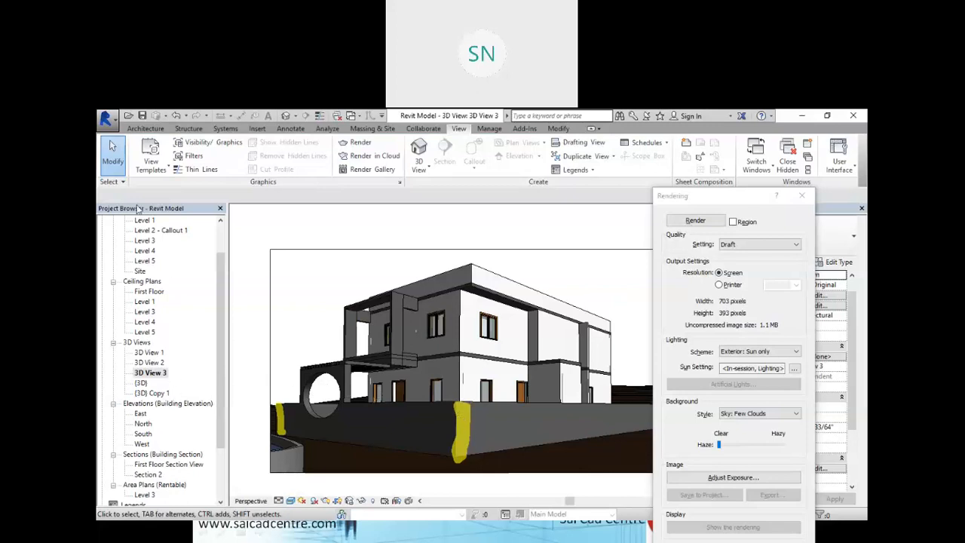
{"action": "key", "text": "Escape"}
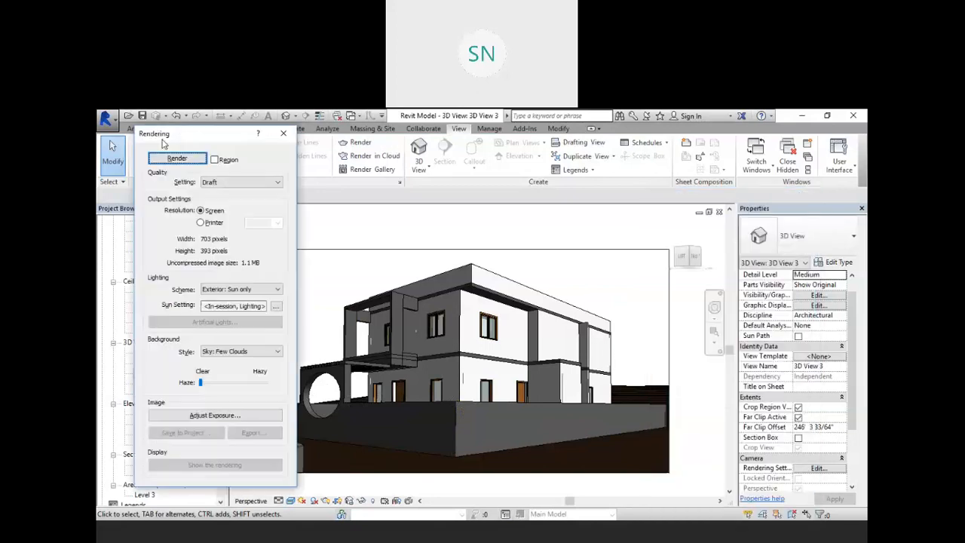
- Set the render quality of the camera view to Medium
{"action": "left_click", "coordinate": [223, 183]}
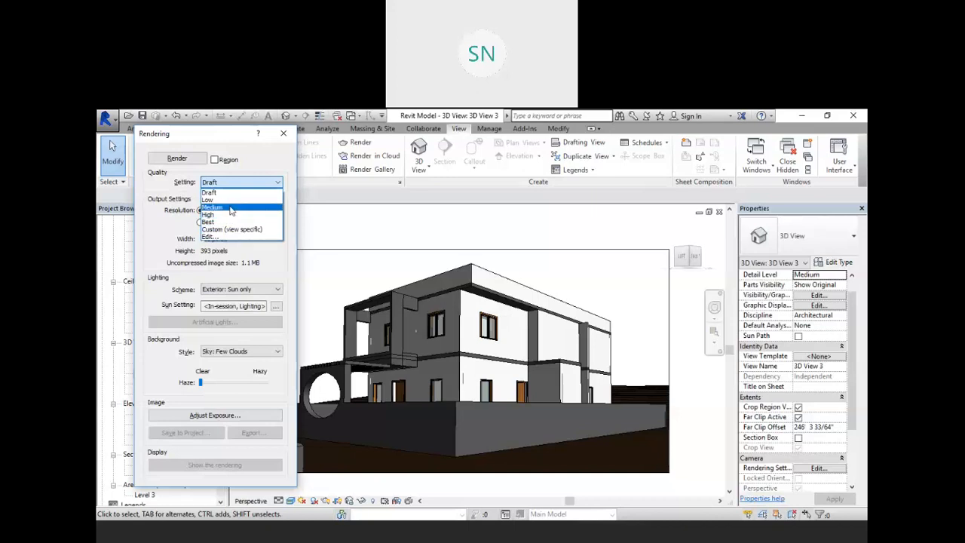
{"action": "left_click", "coordinate": [226, 207]}
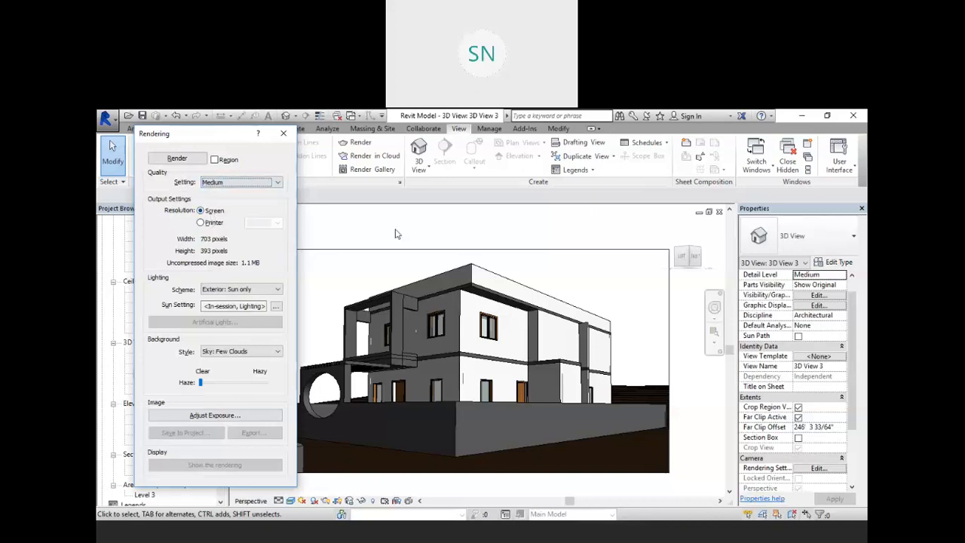
- Try printer output resolutions of 300, 600 and 150 DPI, and return the output resolution to Screen
{"action": "left_click", "coordinate": [201, 223]}
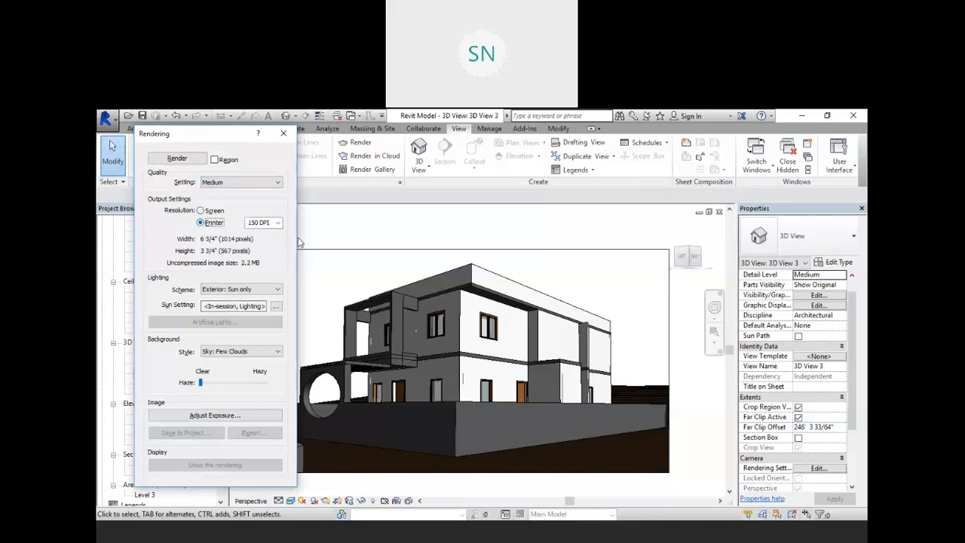
{"action": "left_click", "coordinate": [279, 223]}
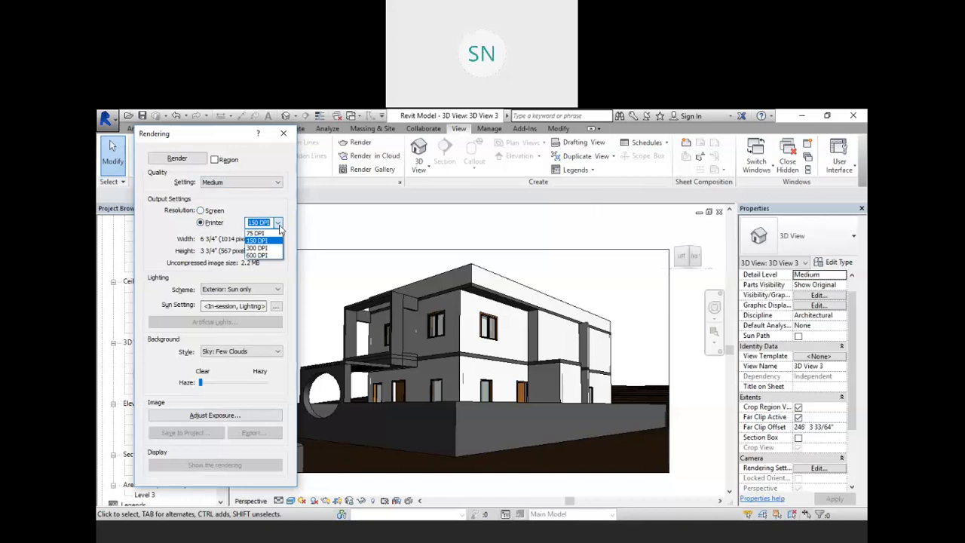
{"action": "left_click", "coordinate": [260, 247]}
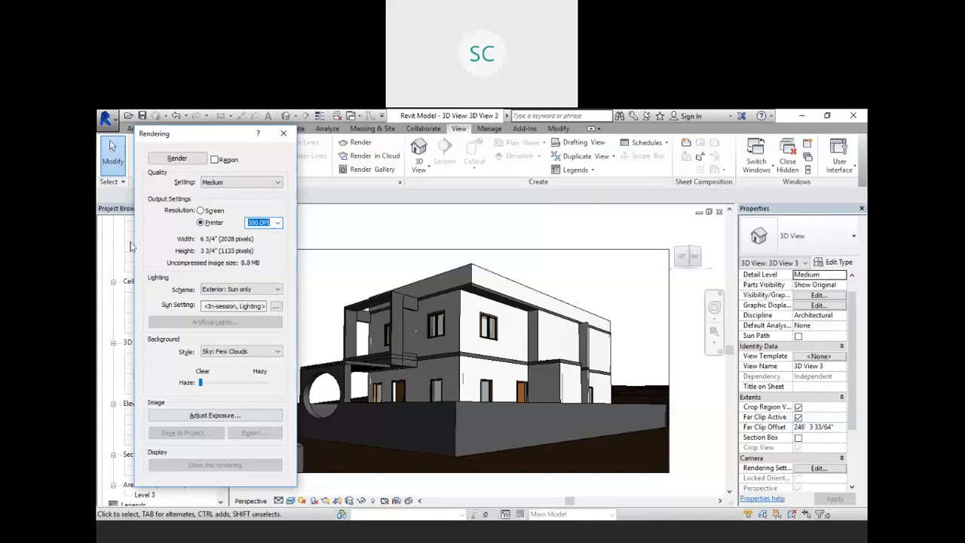
{"action": "left_click", "coordinate": [276, 224]}
{"action": "left_click", "coordinate": [258, 257]}
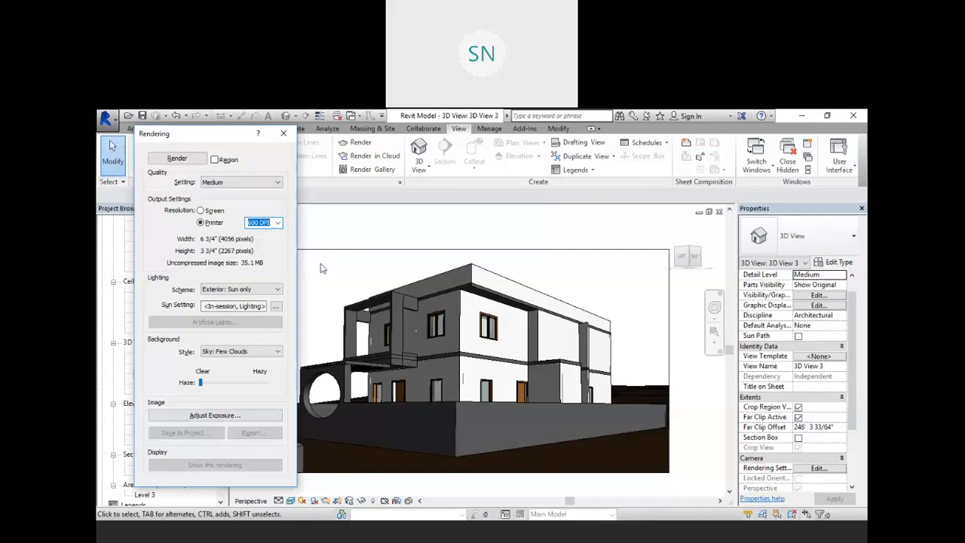
{"action": "left_click", "coordinate": [279, 224]}
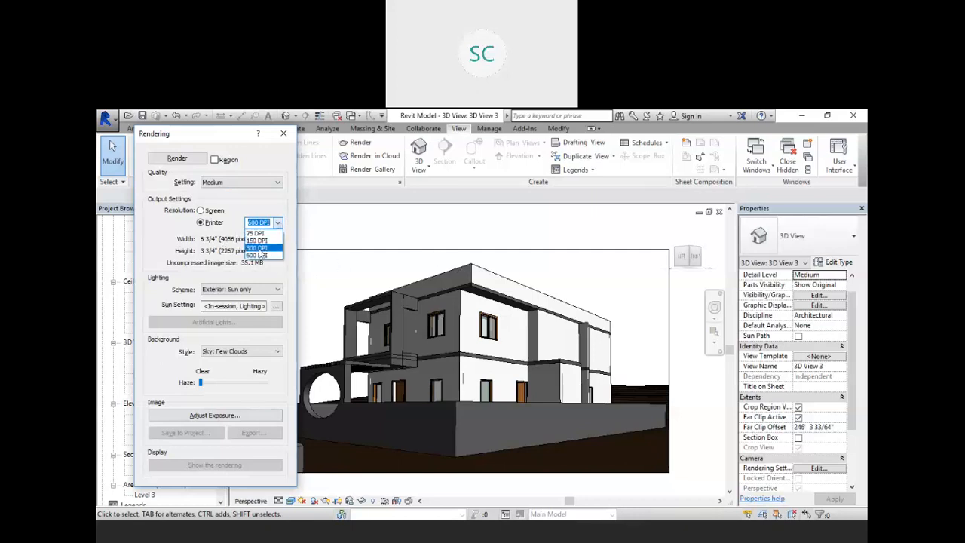
{"action": "left_click", "coordinate": [258, 247]}
{"action": "left_click", "coordinate": [278, 222]}
{"action": "left_click", "coordinate": [258, 240]}
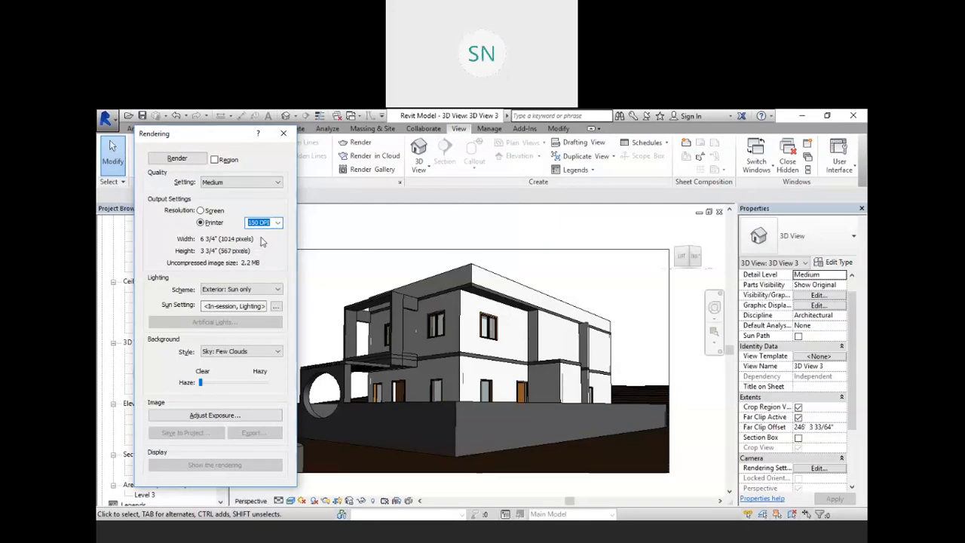
{"action": "left_click", "coordinate": [277, 223]}
{"action": "left_click", "coordinate": [277, 222]}
{"action": "left_click", "coordinate": [201, 211]}
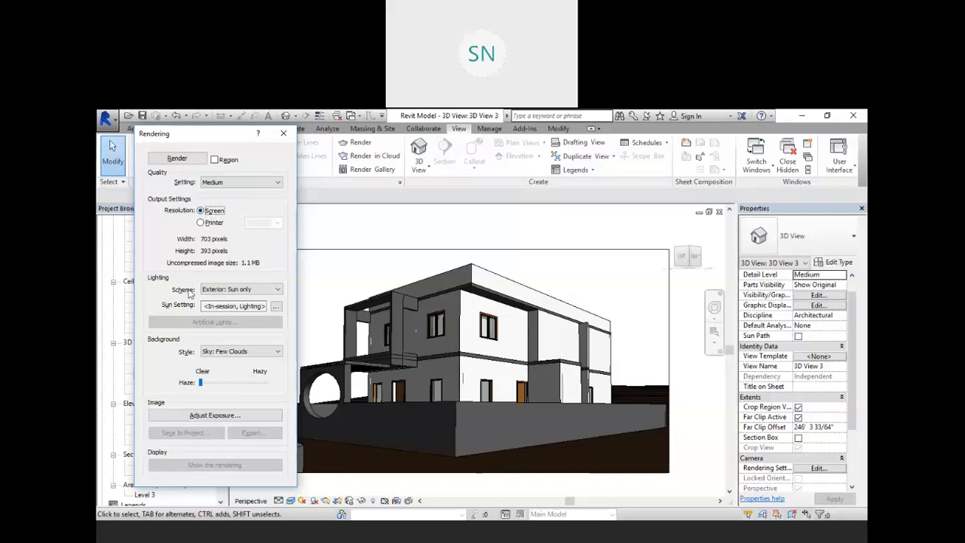
- Choose the Exterior: Sun only lighting scheme and set the sun to a Still solar study dated 28-May-20
{"action": "left_click", "coordinate": [264, 291]}
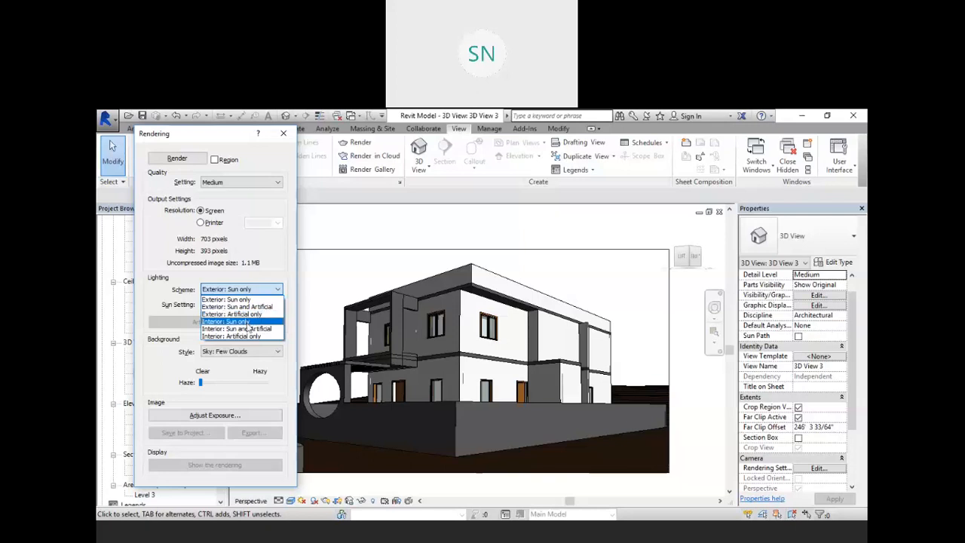
{"action": "left_click", "coordinate": [250, 300]}
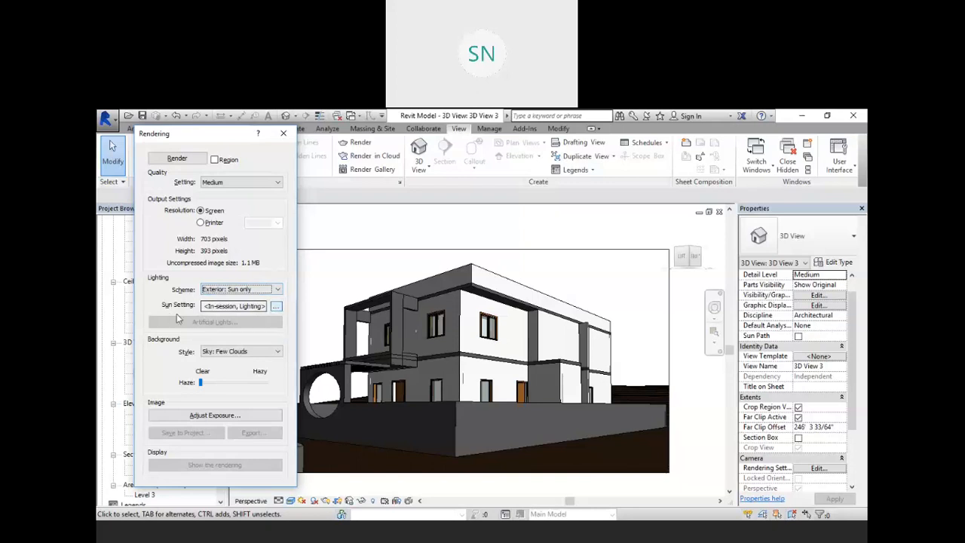
{"action": "left_click", "coordinate": [276, 306]}
{"action": "left_click", "coordinate": [410, 261]}
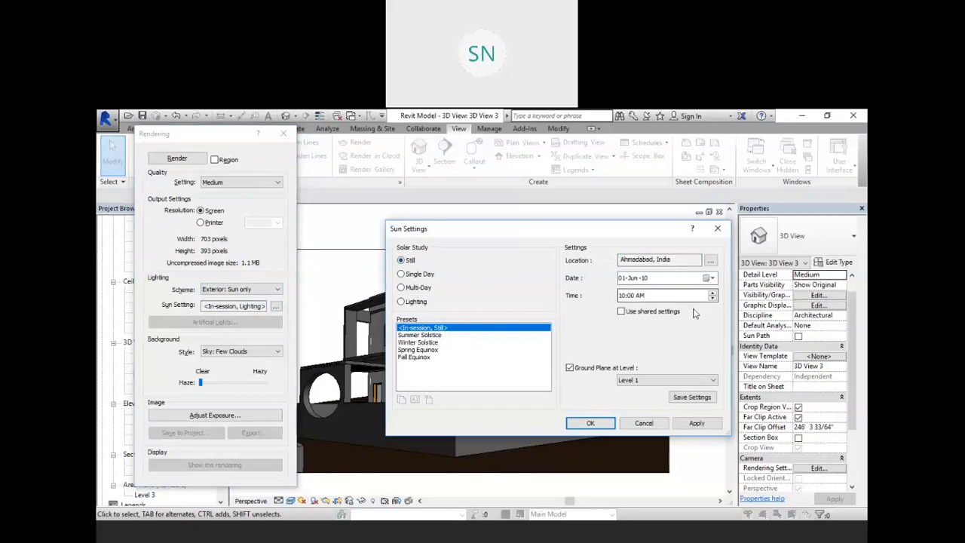
{"action": "left_click", "coordinate": [710, 278]}
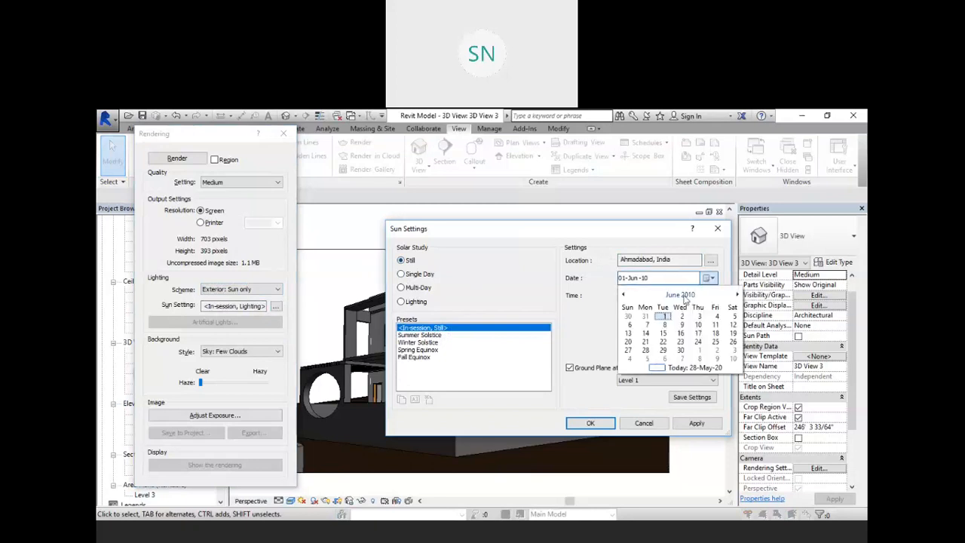
{"action": "left_click_drag", "start_coordinate": [591, 232], "coordinate": [442, 193]}
{"action": "left_click", "coordinate": [518, 330]}
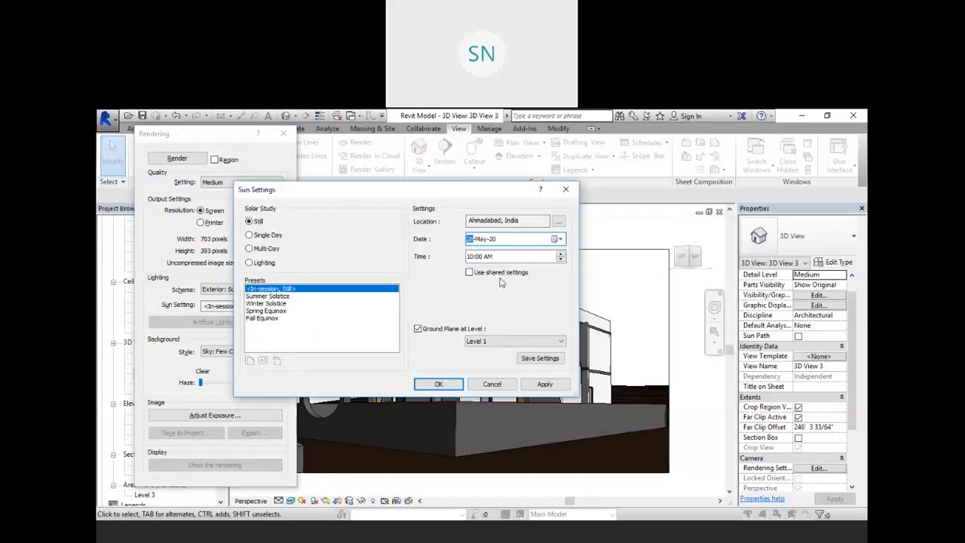
{"action": "left_click", "coordinate": [472, 258]}
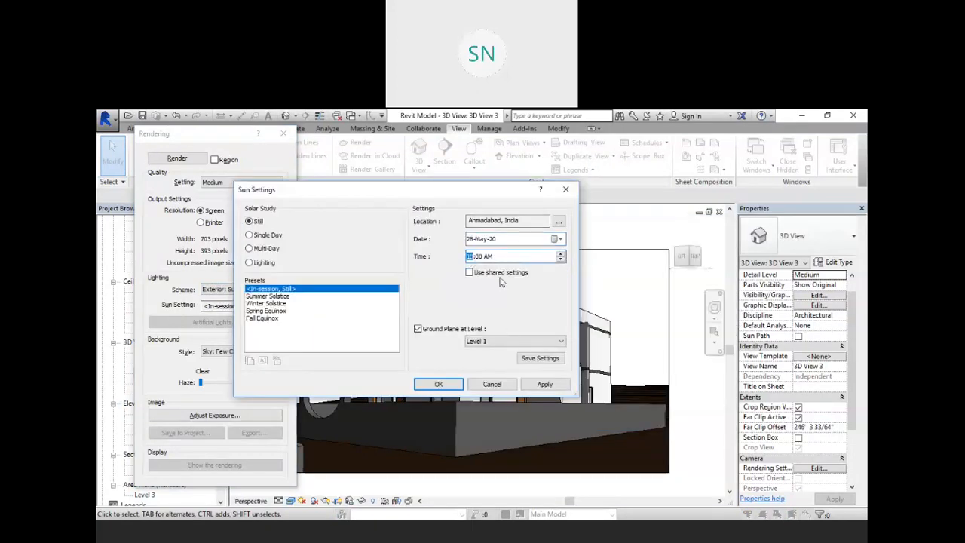
{"action": "left_click", "coordinate": [544, 384]}
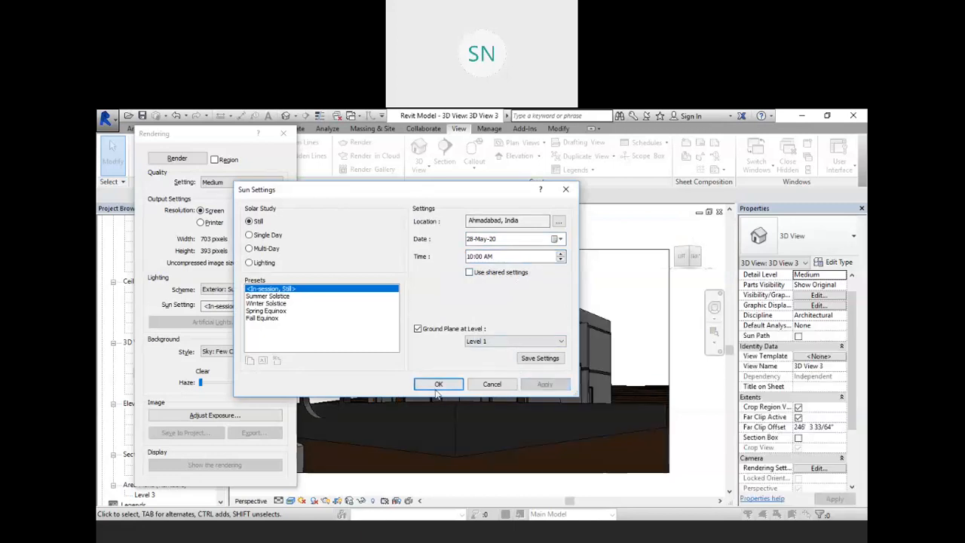
{"action": "left_click", "coordinate": [437, 385]}
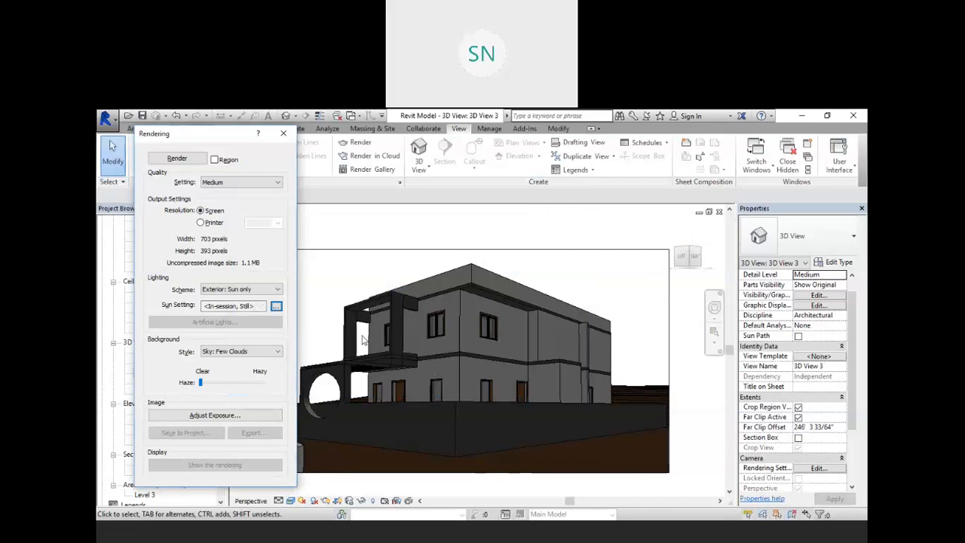
- Try No Clouds and Few Clouds backgrounds, choose Sky: Very Cloudy with clear haze, and render the house
{"action": "left_click", "coordinate": [242, 352]}
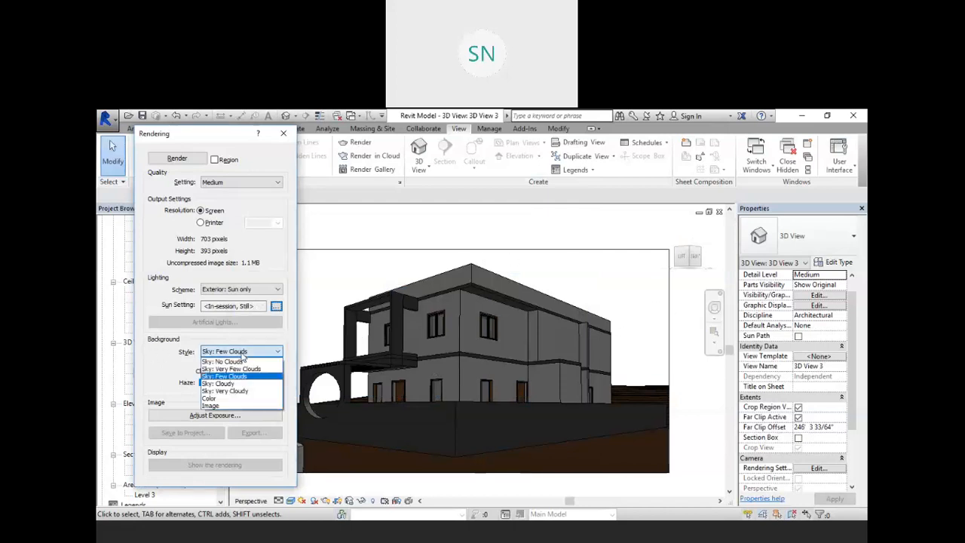
{"action": "left_click", "coordinate": [240, 361]}
{"action": "left_click", "coordinate": [253, 352]}
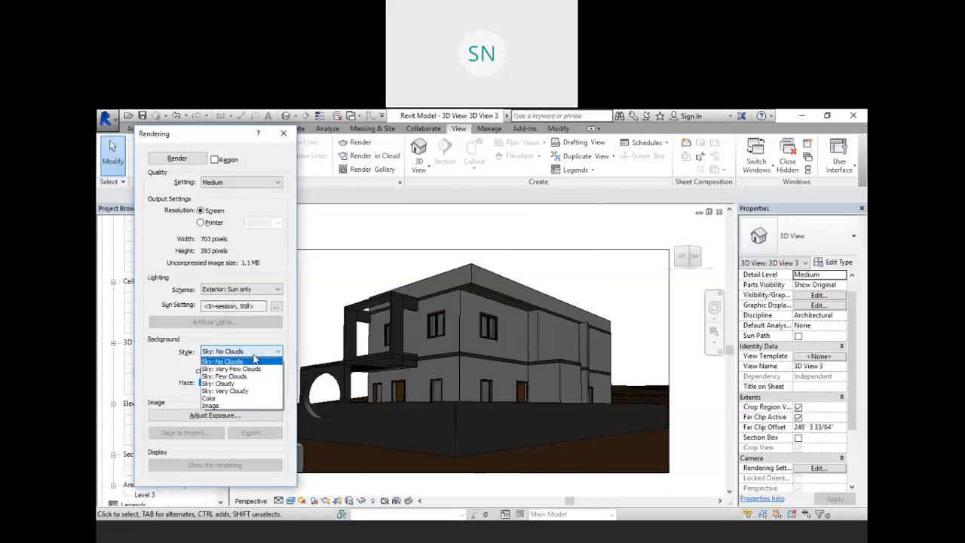
{"action": "left_click", "coordinate": [240, 376]}
{"action": "left_click", "coordinate": [241, 351]}
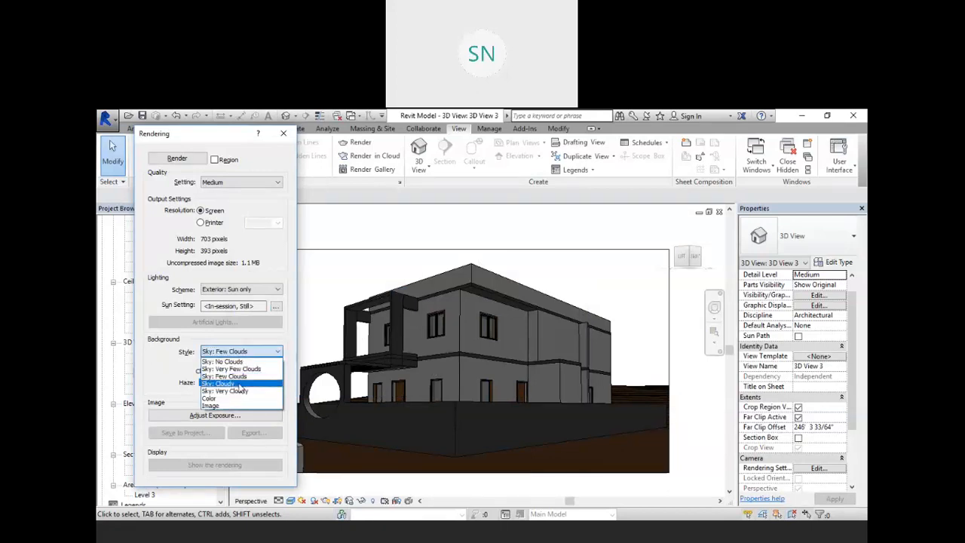
{"action": "left_click", "coordinate": [239, 391]}
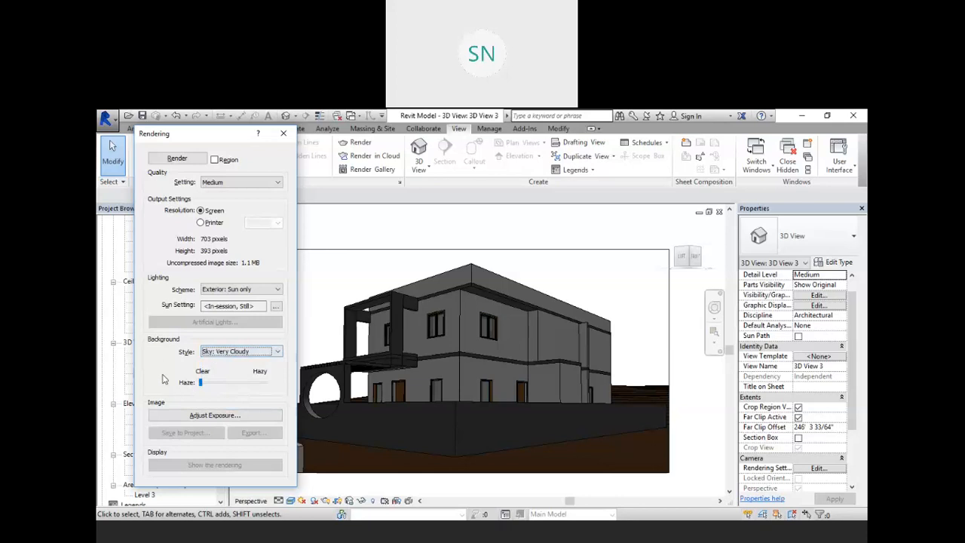
{"action": "left_click", "coordinate": [202, 384]}
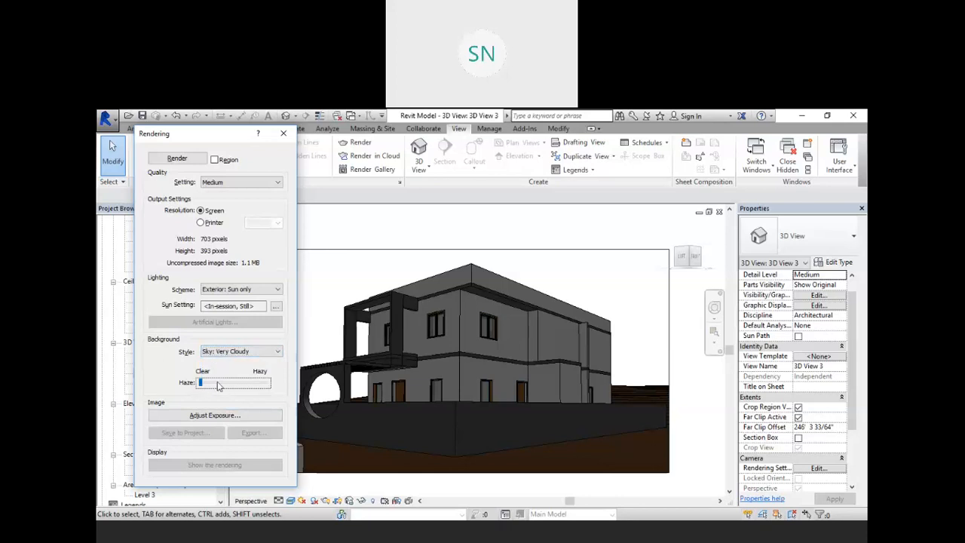
{"action": "mouse_move", "coordinate": [201, 383]}
{"action": "left_mouse_down"}
{"action": "mouse_move", "coordinate": [271, 394]}
{"action": "mouse_move", "coordinate": [199, 388]}
{"action": "left_mouse_up"}
{"action": "left_click", "coordinate": [181, 159]}
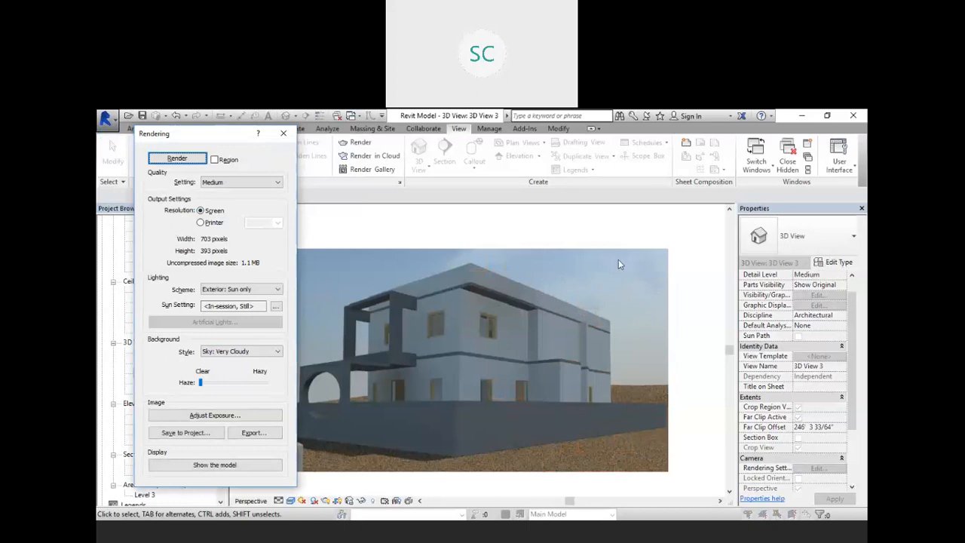
- Change the rendering background to Sky: Few Clouds and render the house again
{"action": "left_click", "coordinate": [253, 352]}
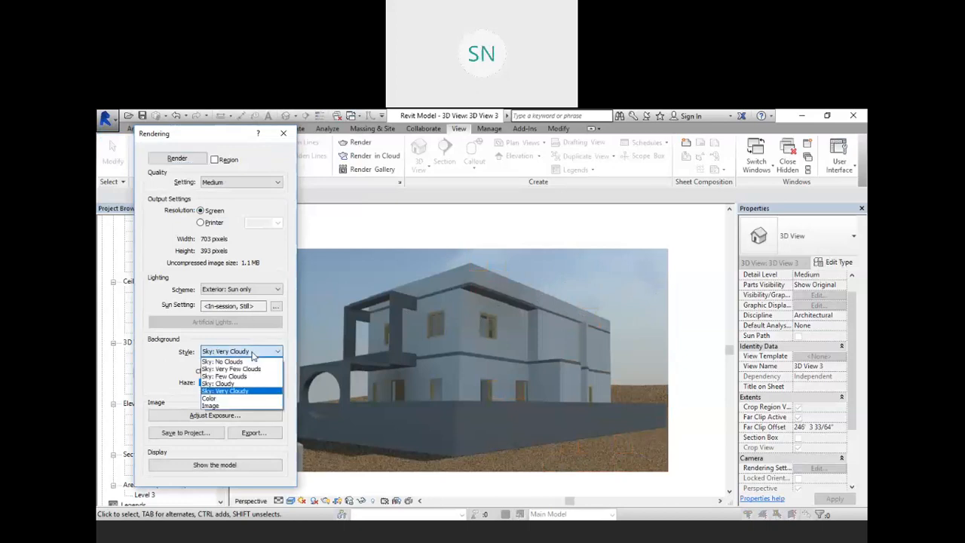
{"action": "left_click", "coordinate": [248, 376]}
{"action": "left_click", "coordinate": [177, 159]}
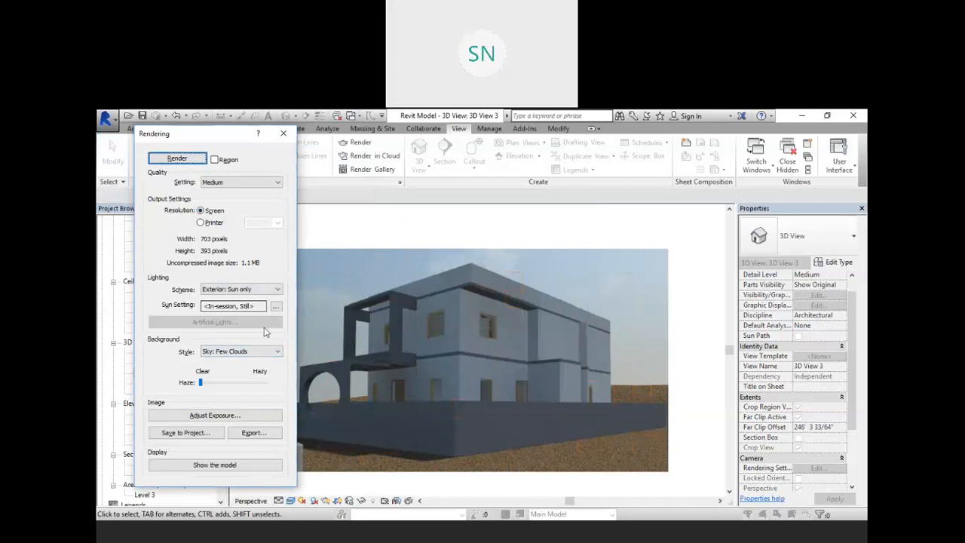
- Set the sun time to 11:00 AM and render the camera view with it
{"action": "left_click", "coordinate": [276, 306]}
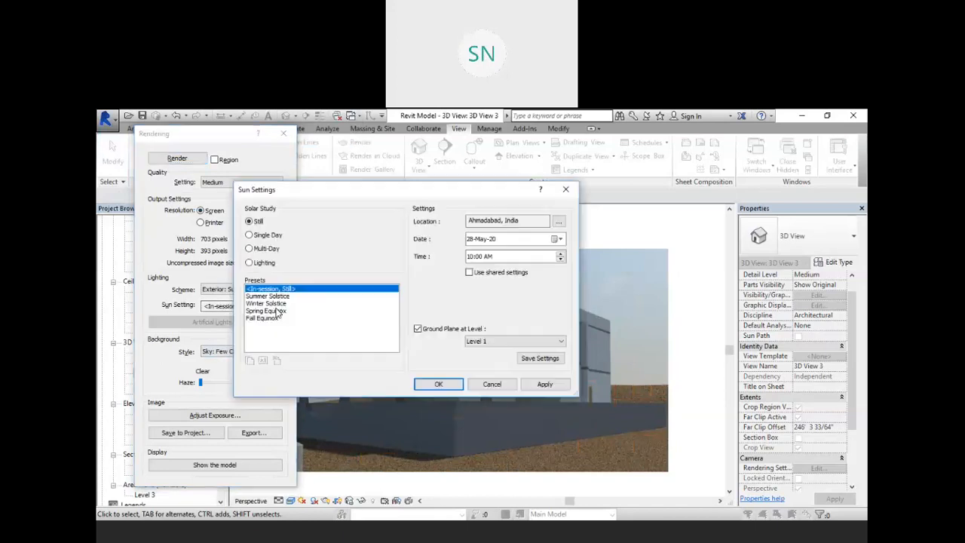
{"action": "left_click", "coordinate": [472, 260]}
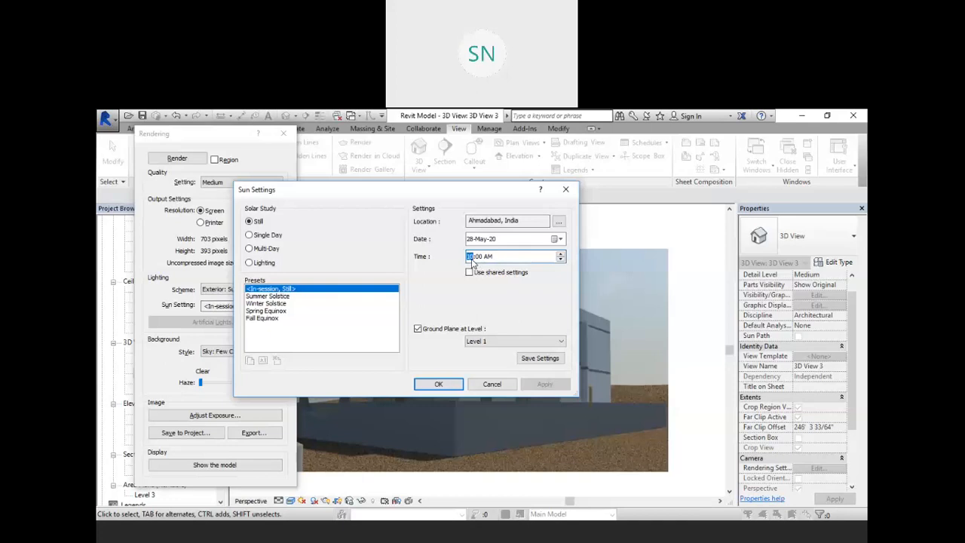
{"action": "type", "text": "11"}
{"action": "key", "text": "Right"}
{"action": "key", "text": "Right"}
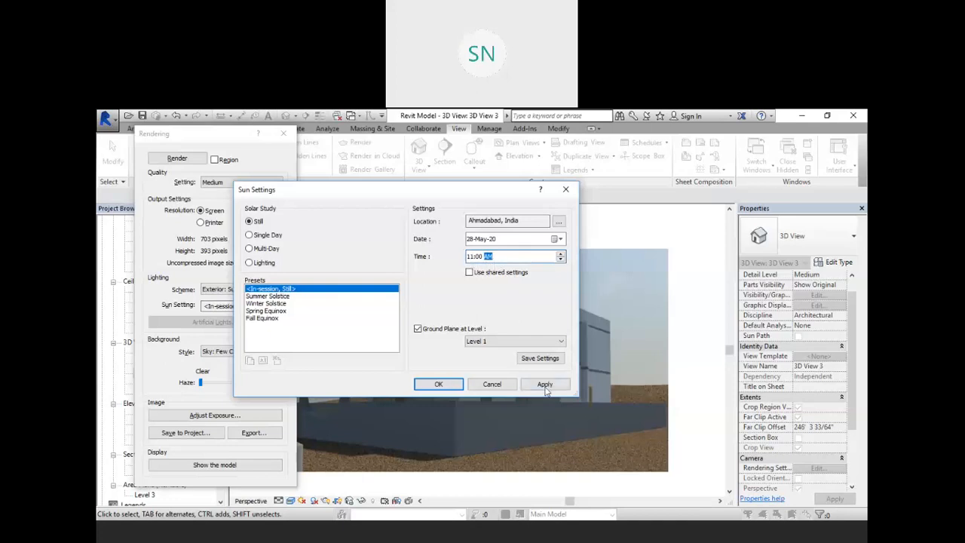
{"action": "left_click", "coordinate": [438, 383]}
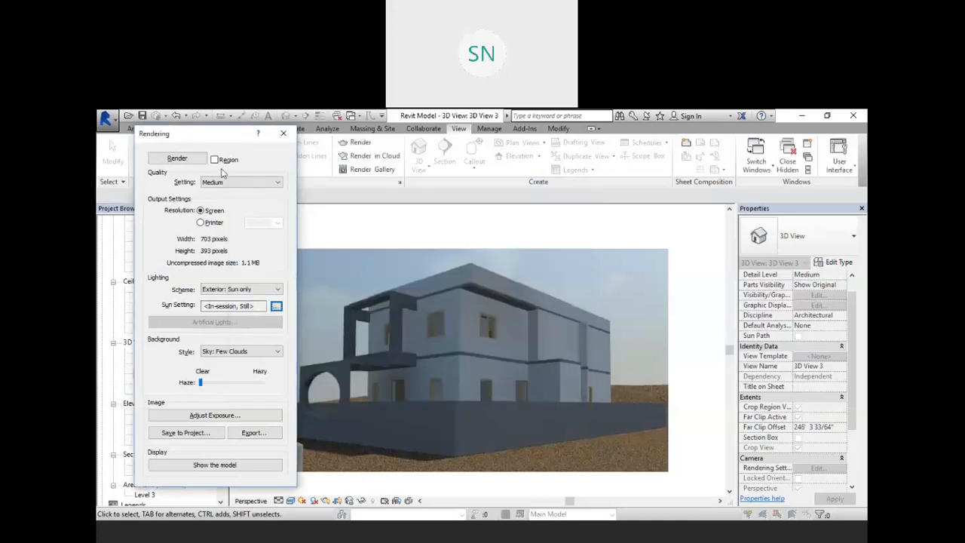
{"action": "left_click", "coordinate": [179, 160]}
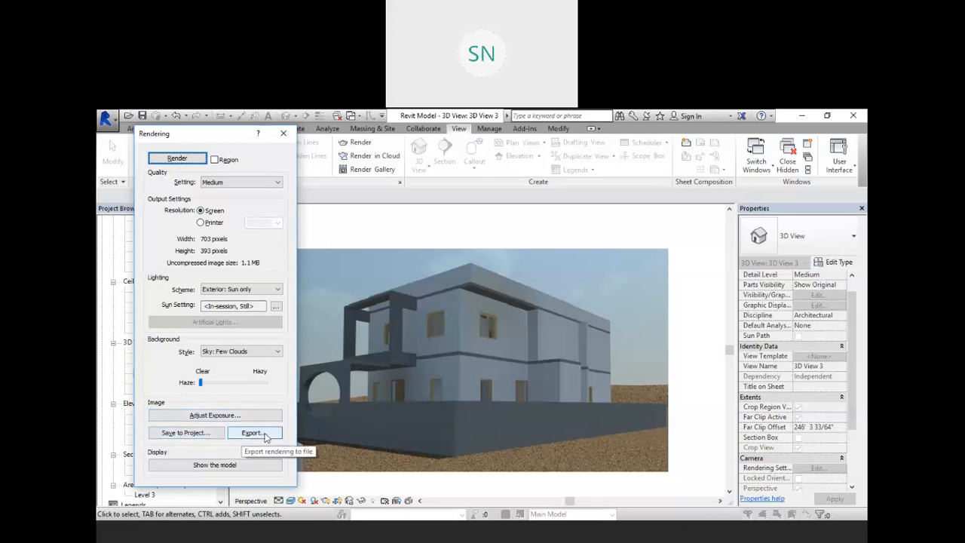
- Save the rendered image to the project as 3D View 3_1 and close the rendering settings
{"action": "left_click", "coordinate": [186, 433]}
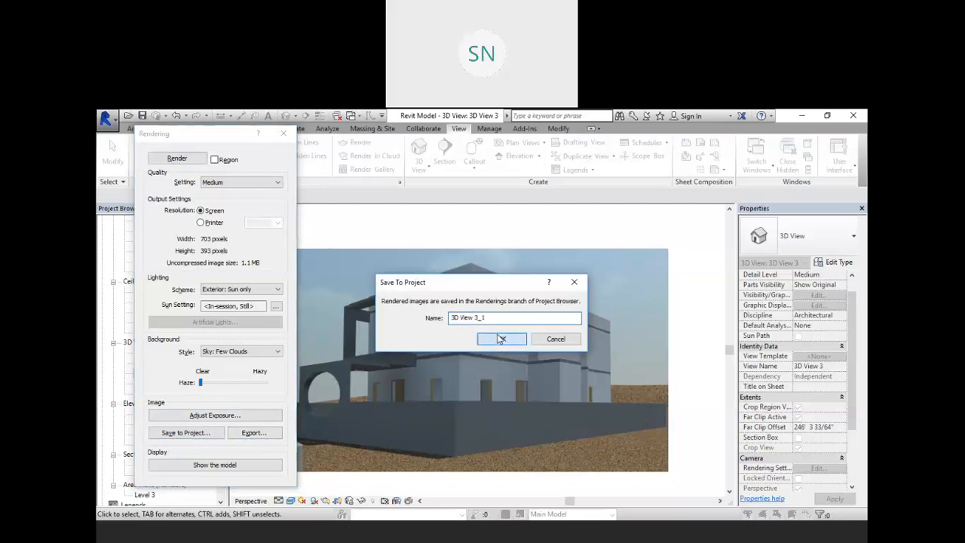
{"action": "left_click", "coordinate": [499, 339]}
{"action": "left_click", "coordinate": [284, 133]}
- Open sheet A101 and place the 3D View 3_1 rendering on it, below the {3D} Copy 1 view
{"action": "scroll", "coordinate": [176, 349], "scroll_direction": "down", "scroll_amount": 3}
{"action": "left_click", "coordinate": [113, 405]}
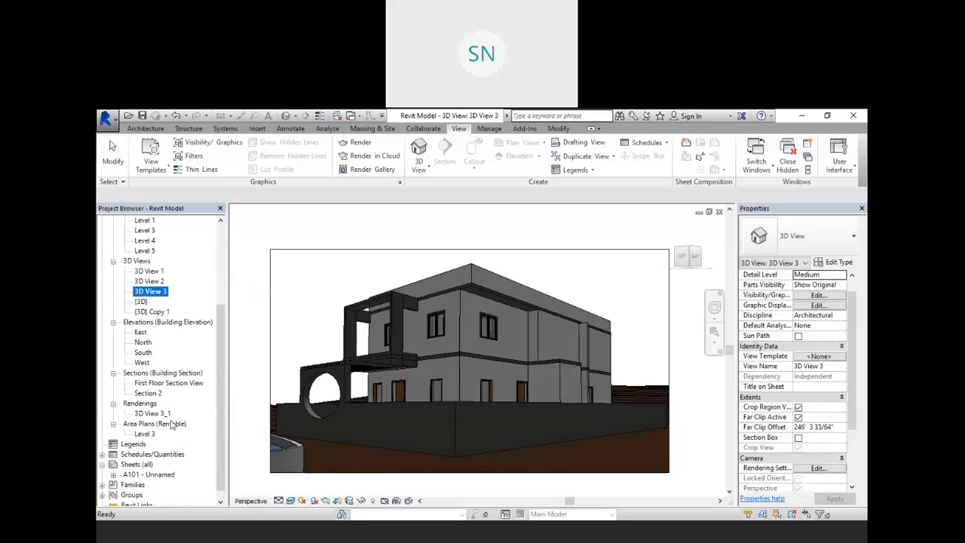
{"action": "scroll", "coordinate": [146, 447], "scroll_direction": "down", "scroll_amount": 1}
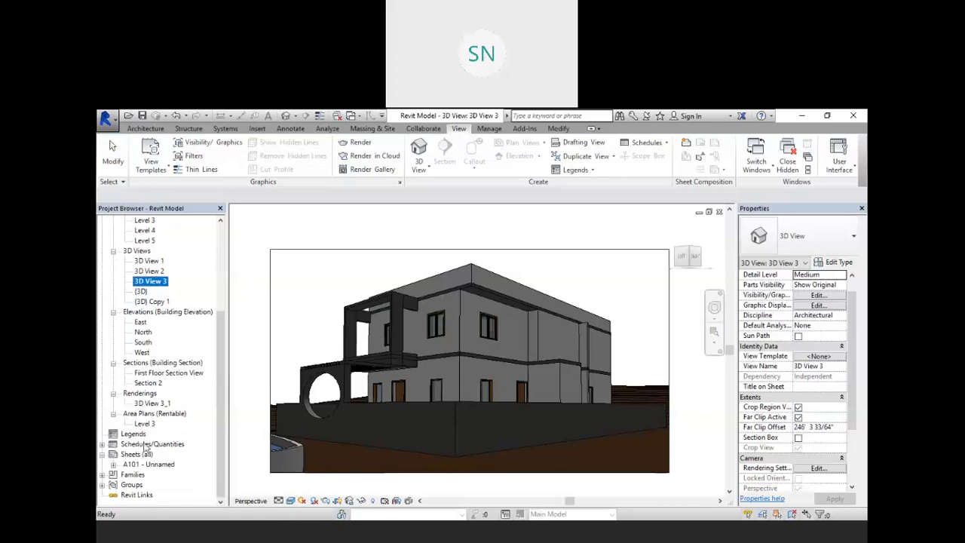
{"action": "left_click", "coordinate": [143, 465]}
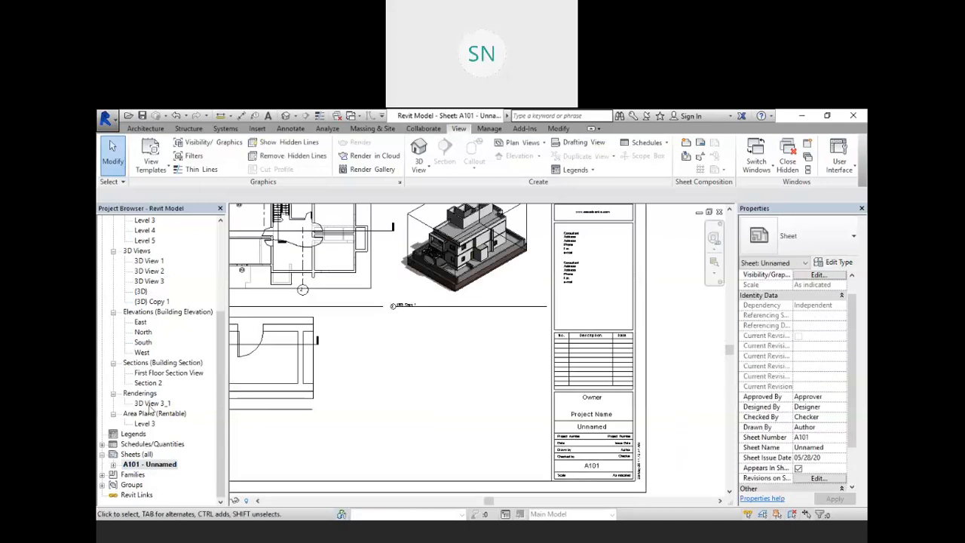
{"action": "left_click_drag", "start_coordinate": [148, 408], "coordinate": [433, 383]}
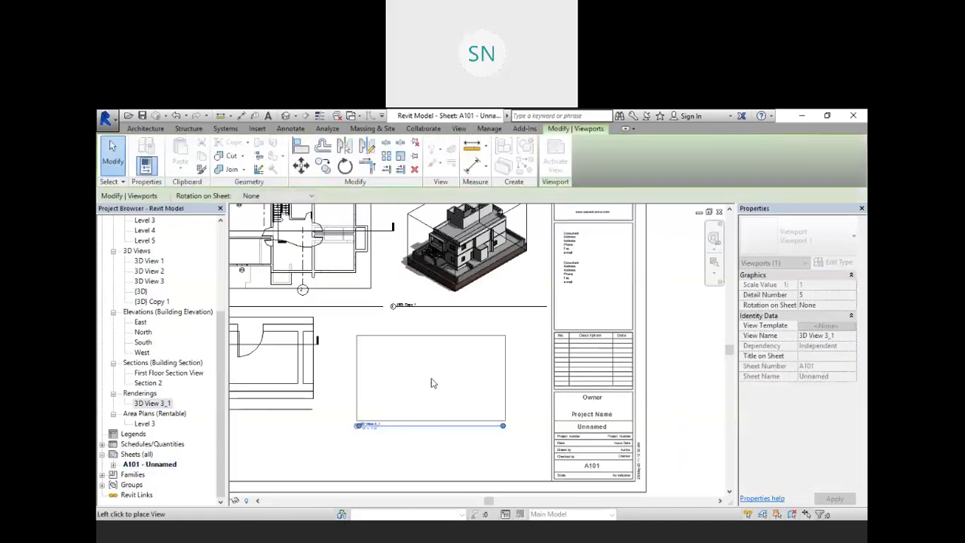
{"action": "left_click", "coordinate": [468, 388]}
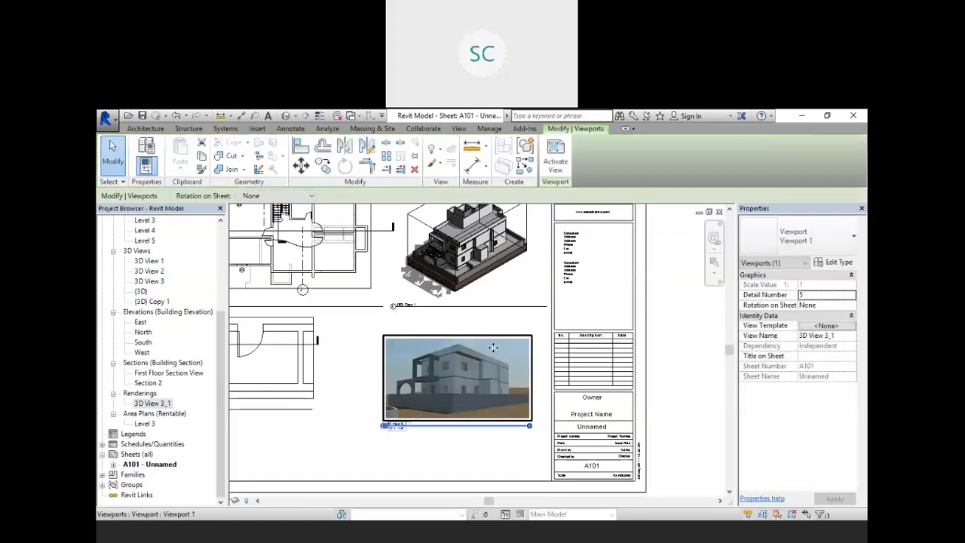
{"action": "scroll", "coordinate": [469, 388], "scroll_direction": "down", "scroll_amount": 2}
{"action": "left_click", "coordinate": [625, 382]}
{"action": "scroll", "coordinate": [441, 374], "scroll_direction": "up", "scroll_amount": 3}
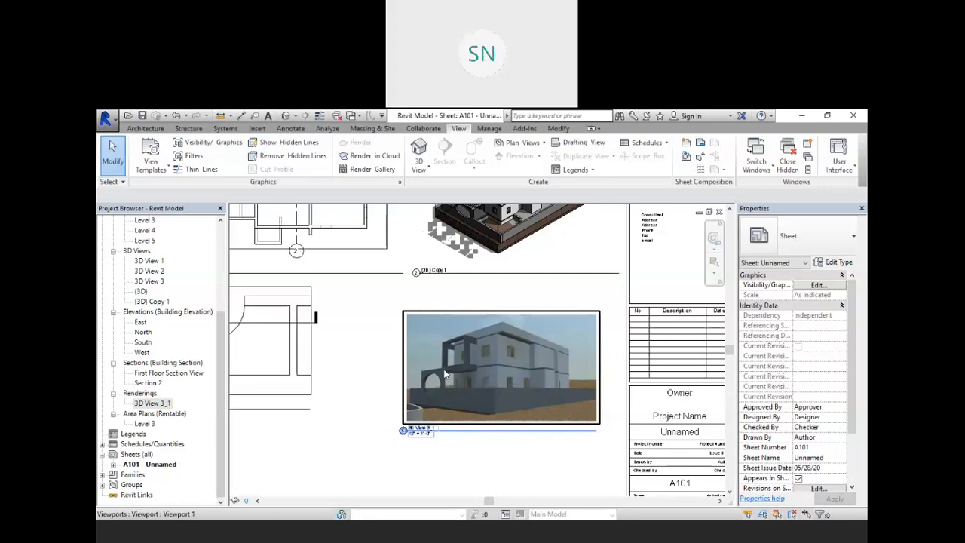
{"action": "key", "text": "Escape"}
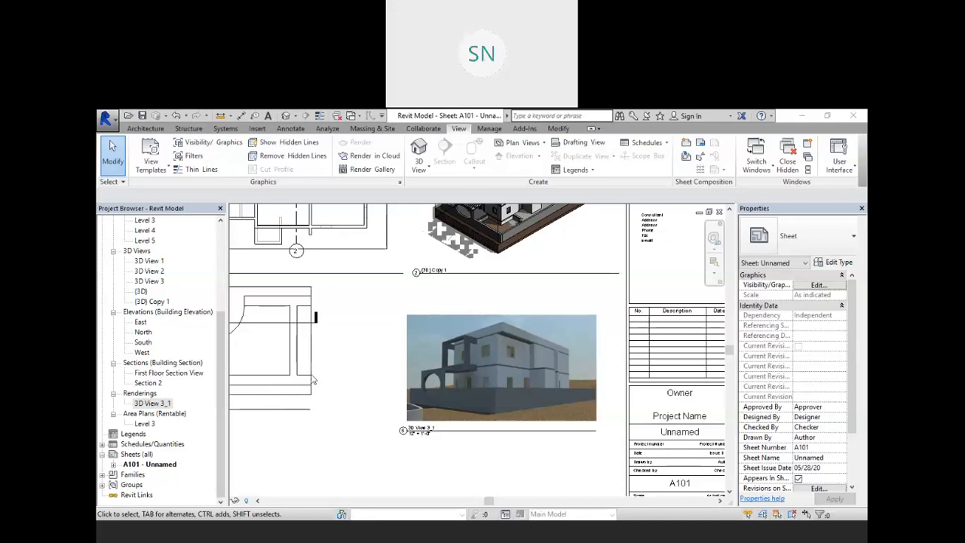
{"action": "scroll", "coordinate": [436, 374], "scroll_direction": "down", "scroll_amount": 2}
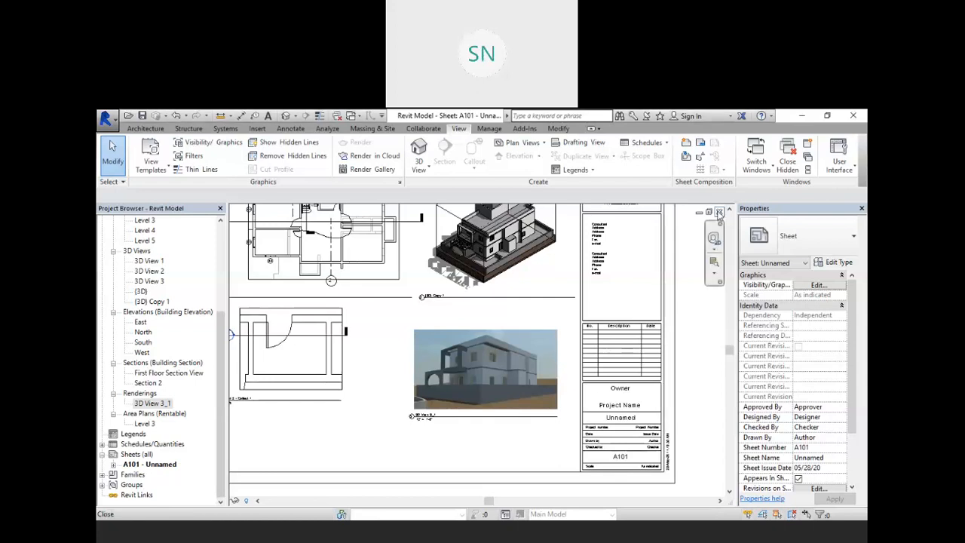
- Close sheet A101, 3D View 3 and the other maximized views one after another
{"action": "left_click", "coordinate": [720, 212]}
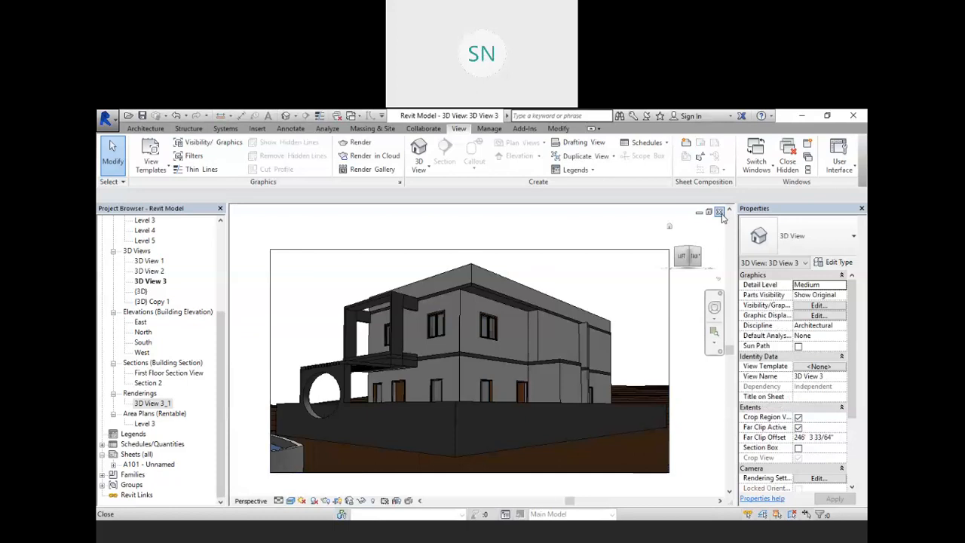
{"action": "left_click", "coordinate": [720, 212]}
{"action": "left_click", "coordinate": [719, 212]}
{"action": "left_click", "coordinate": [719, 212]}
{"action": "left_click", "coordinate": [720, 212]}
{"action": "left_click", "coordinate": [720, 212]}
{"action": "left_click", "coordinate": [720, 212]}
{"action": "left_click", "coordinate": [720, 213]}
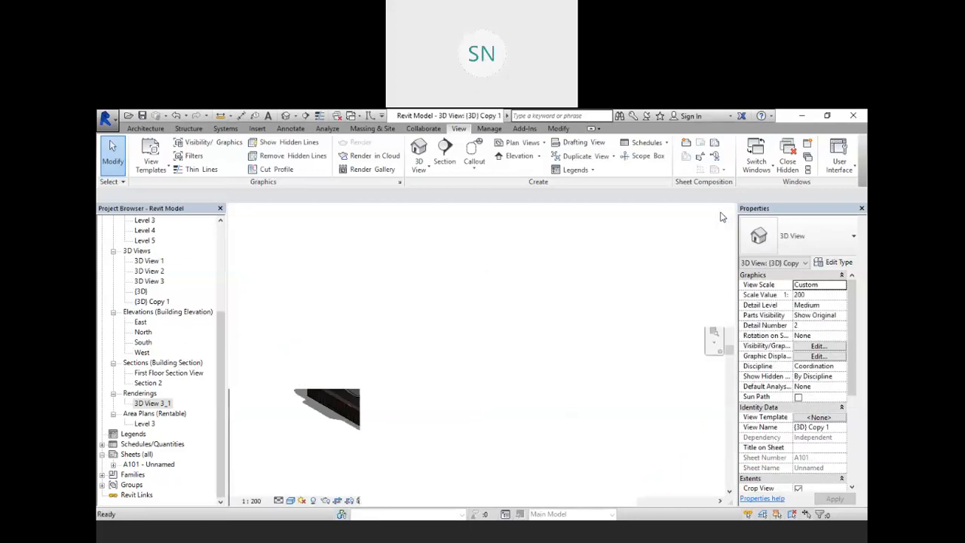
{"action": "left_click", "coordinate": [720, 212]}
{"action": "left_click", "coordinate": [720, 212]}
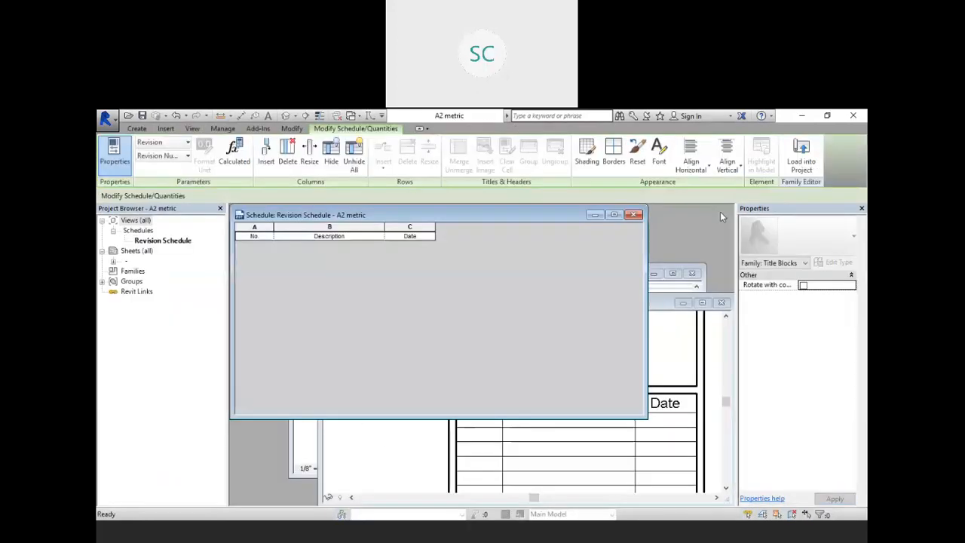
- Close the A2 metric family without saving its changes, then close the Revit Model project and save it
{"action": "left_click", "coordinate": [633, 215]}
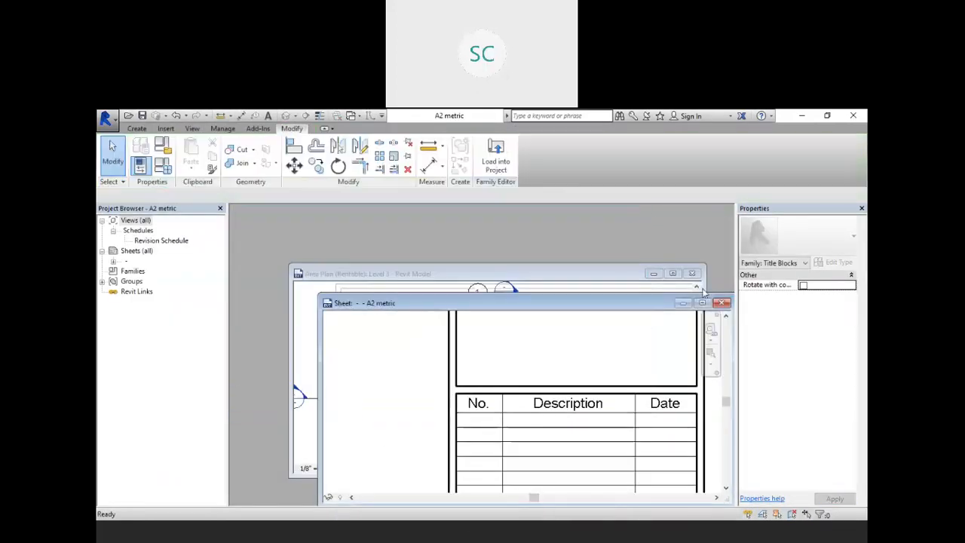
{"action": "left_click", "coordinate": [721, 302]}
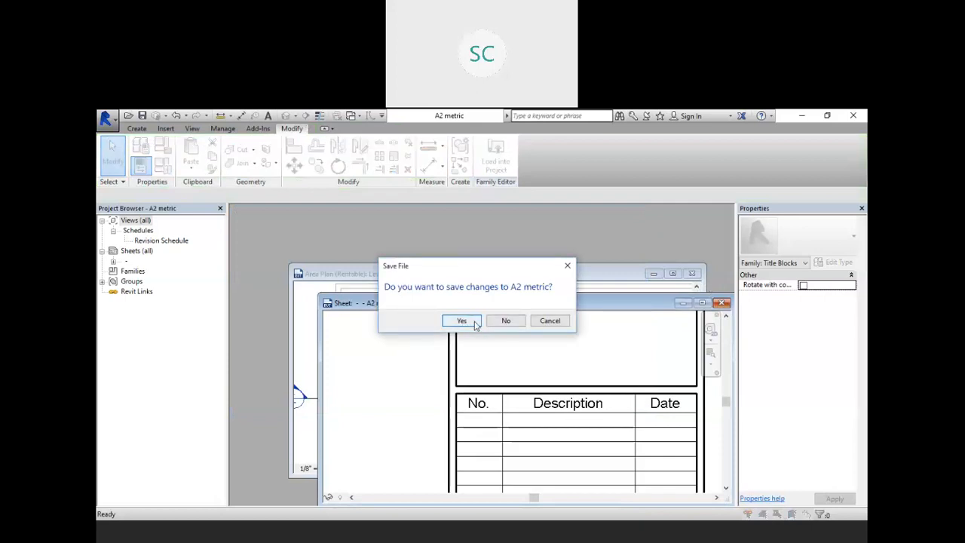
{"action": "left_click", "coordinate": [505, 320]}
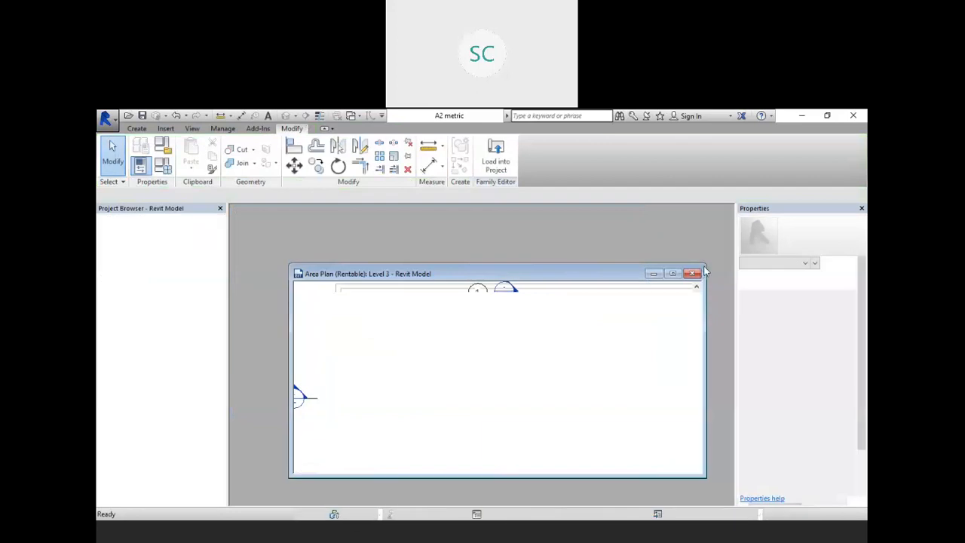
{"action": "left_click", "coordinate": [693, 274]}
{"action": "left_click", "coordinate": [464, 321]}
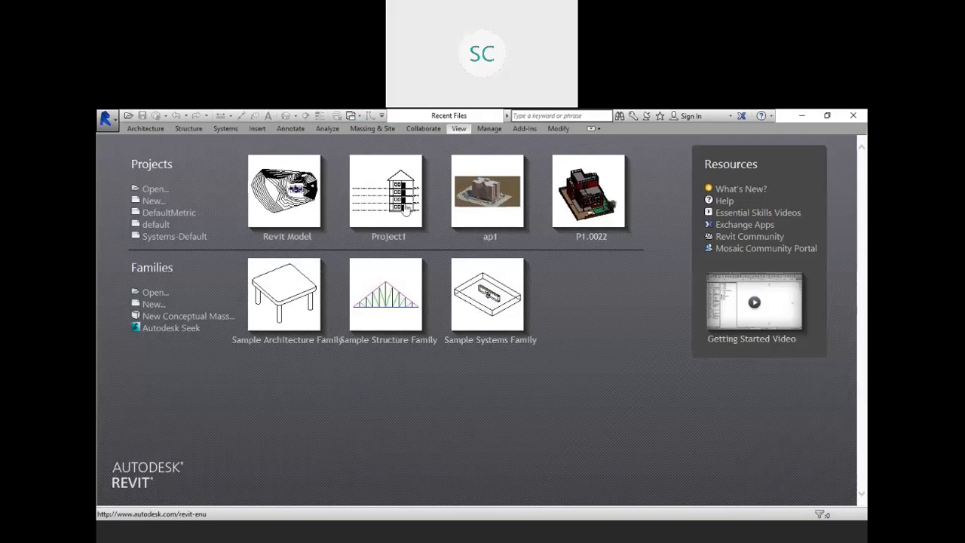
- Open the recent project P1.0022, set its 3D view to the Shaded visual style and inspect the house from the entrance side
{"action": "left_click", "coordinate": [591, 239]}
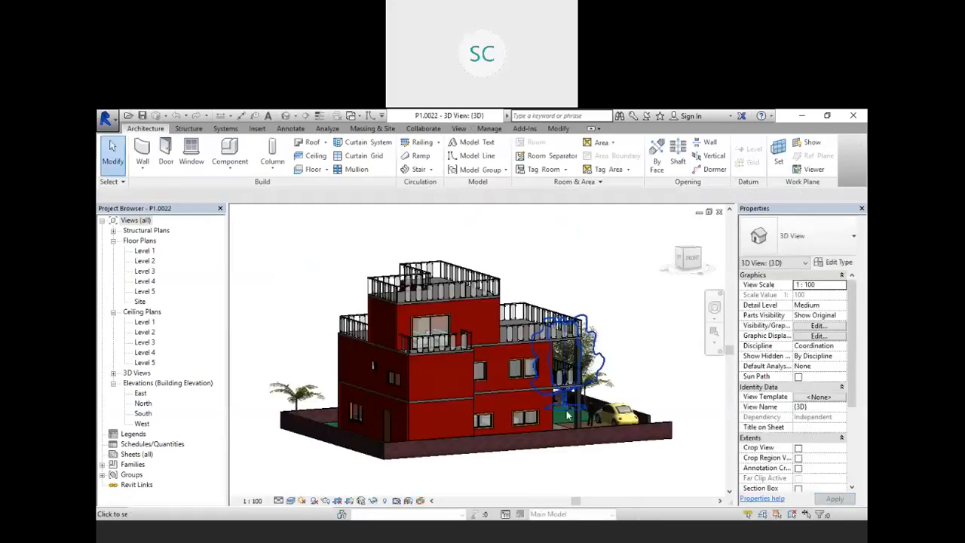
{"action": "scroll", "coordinate": [572, 408], "scroll_direction": "up", "scroll_amount": 3}
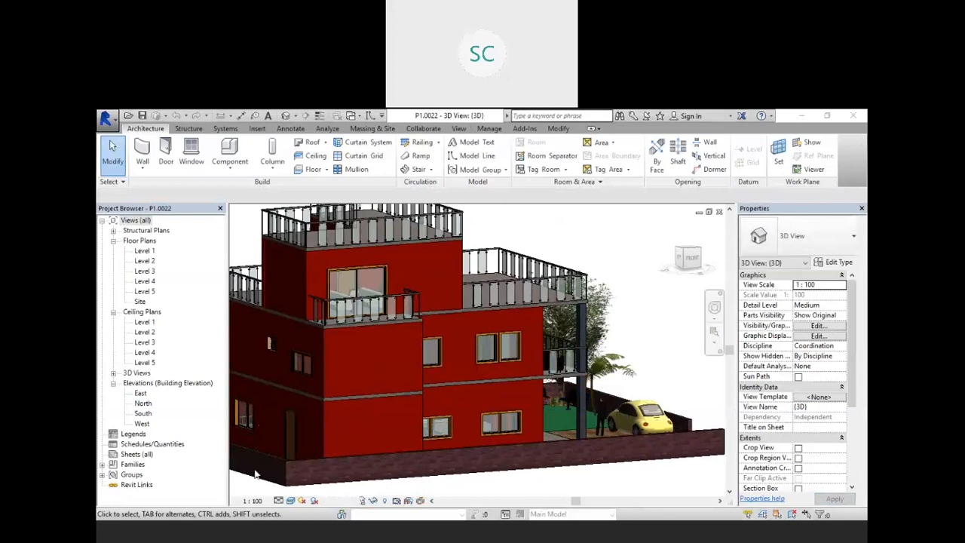
{"action": "scroll", "coordinate": [415, 409], "scroll_direction": "down", "scroll_amount": 2}
{"action": "left_click", "coordinate": [291, 501]}
{"action": "left_click", "coordinate": [307, 454]}
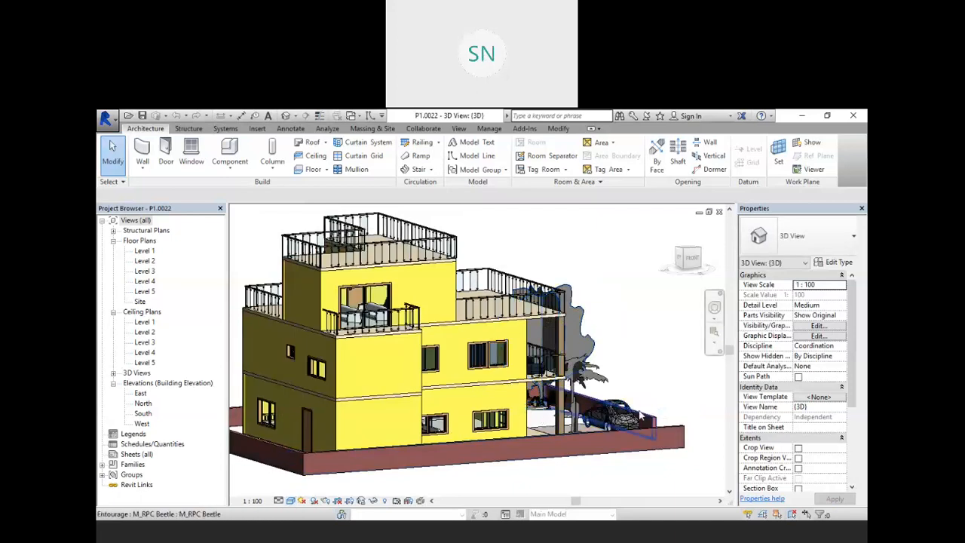
{"action": "middle_click_drag", "start_coordinate": [469, 414], "coordinate": [557, 430], "text": "shift"}
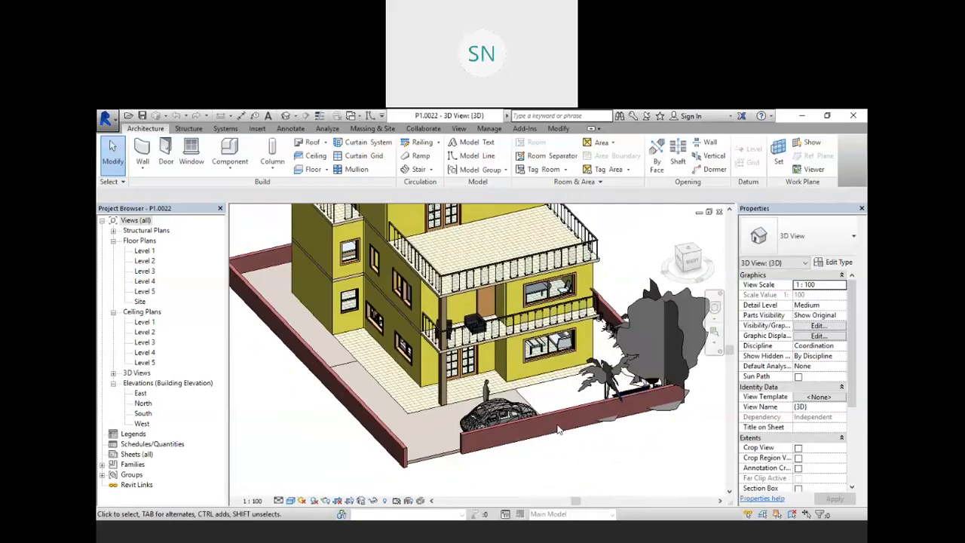
{"action": "middle_click_drag", "start_coordinate": [558, 430], "coordinate": [536, 438], "text": "shift"}
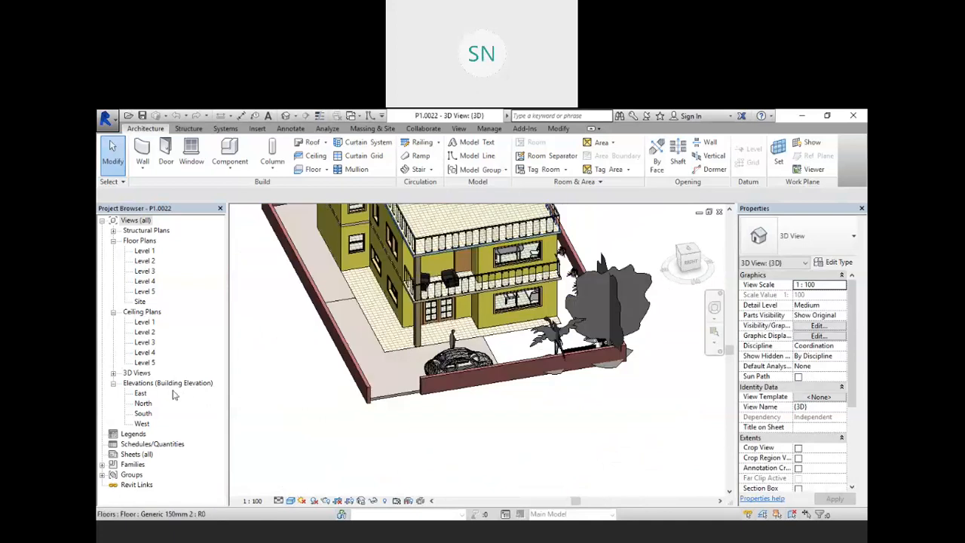
- Open the South elevation and examine the building's levels
{"action": "double_click", "coordinate": [144, 413]}
{"action": "scroll", "coordinate": [368, 400], "scroll_direction": "down", "scroll_amount": 2}
{"action": "scroll", "coordinate": [506, 409], "scroll_direction": "up", "scroll_amount": 3}
{"action": "scroll", "coordinate": [540, 369], "scroll_direction": "up", "scroll_amount": 2}
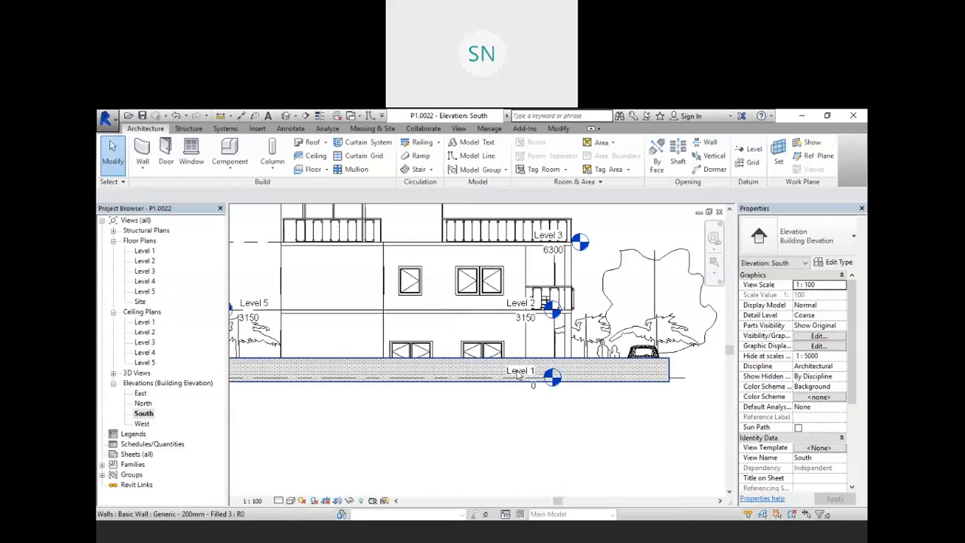
{"action": "scroll", "coordinate": [532, 383], "scroll_direction": "down", "scroll_amount": 4}
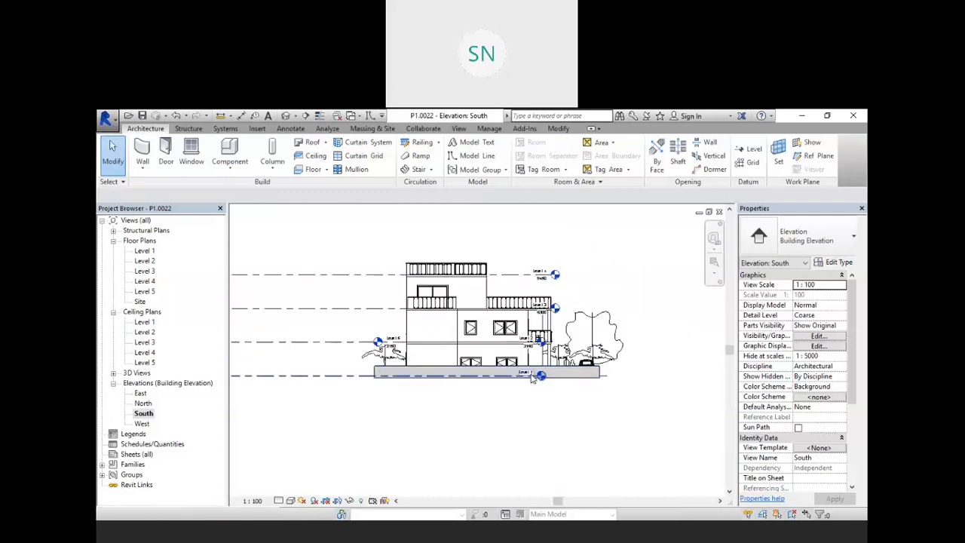
- Open the Level 1 floor plan and frame the house with its surrounding plot
{"action": "right_click", "coordinate": [143, 252]}
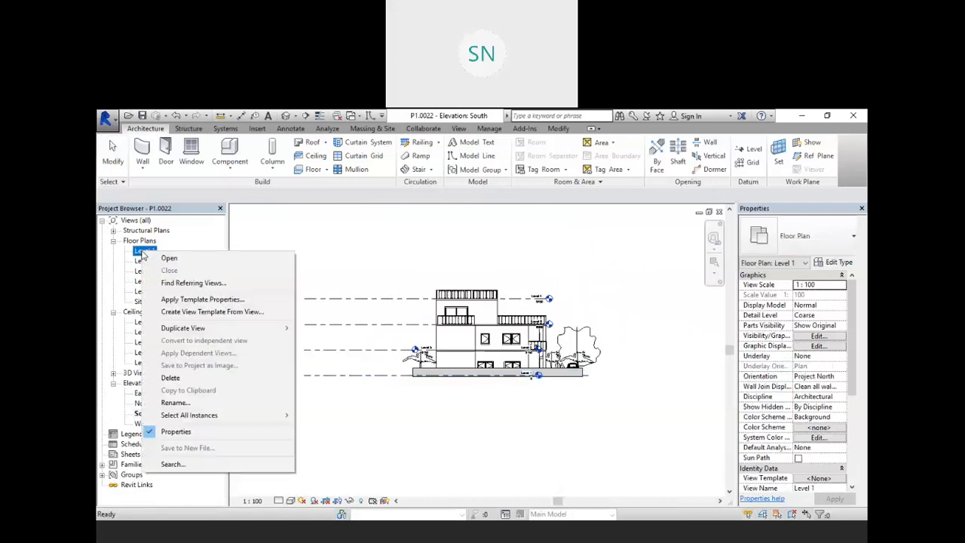
{"action": "double_click", "coordinate": [136, 254]}
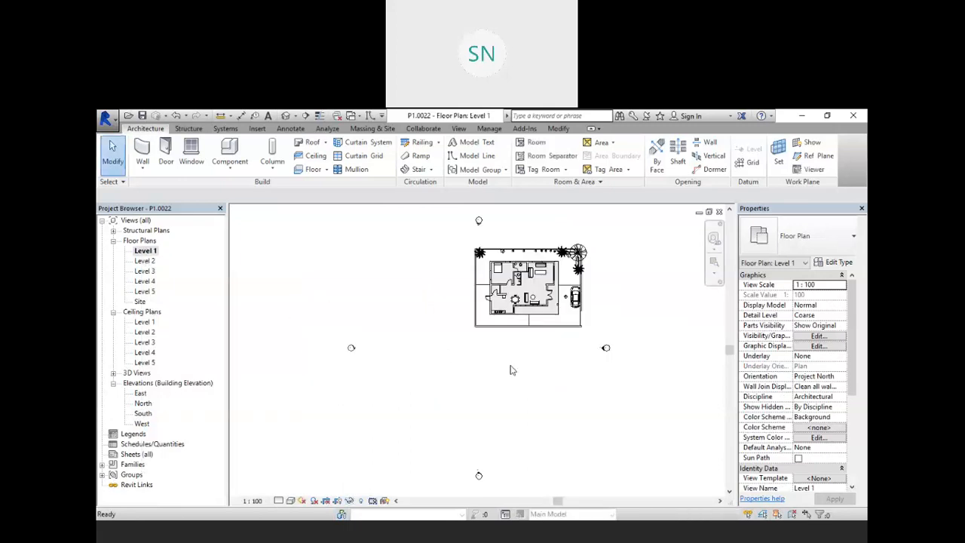
{"action": "scroll", "coordinate": [575, 296], "scroll_direction": "up", "scroll_amount": 5}
{"action": "scroll", "coordinate": [452, 302], "scroll_direction": "down", "scroll_amount": 2}
{"action": "scroll", "coordinate": [420, 295], "scroll_direction": "down", "scroll_amount": 1}
{"action": "scroll", "coordinate": [532, 276], "scroll_direction": "up", "scroll_amount": 2}
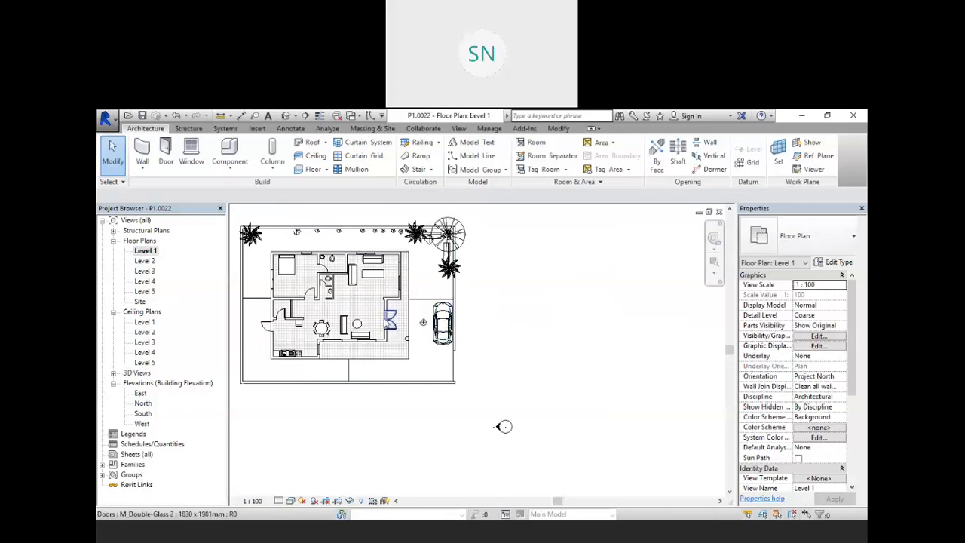
{"action": "scroll", "coordinate": [453, 317], "scroll_direction": "down", "scroll_amount": 1}
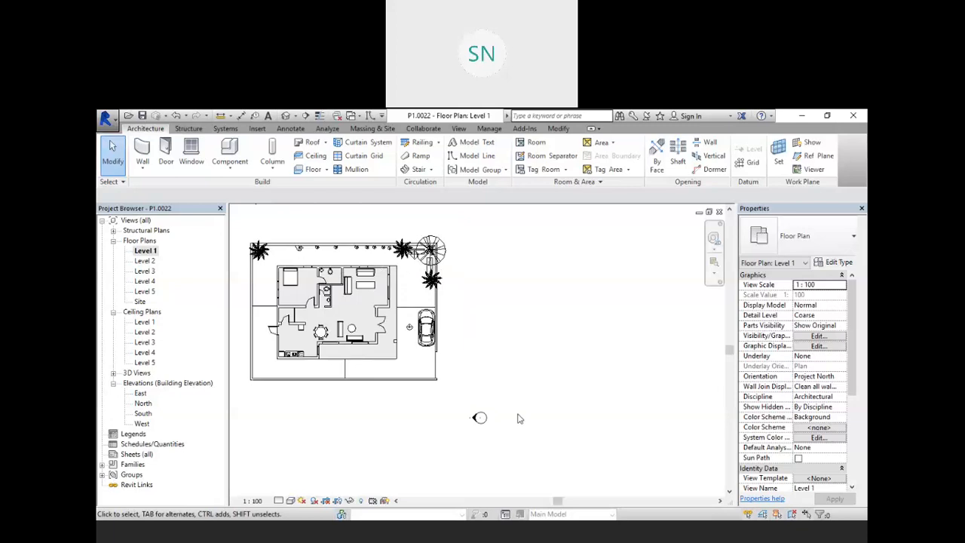
{"action": "left_click", "coordinate": [459, 128]}
{"action": "left_click", "coordinate": [424, 169]}
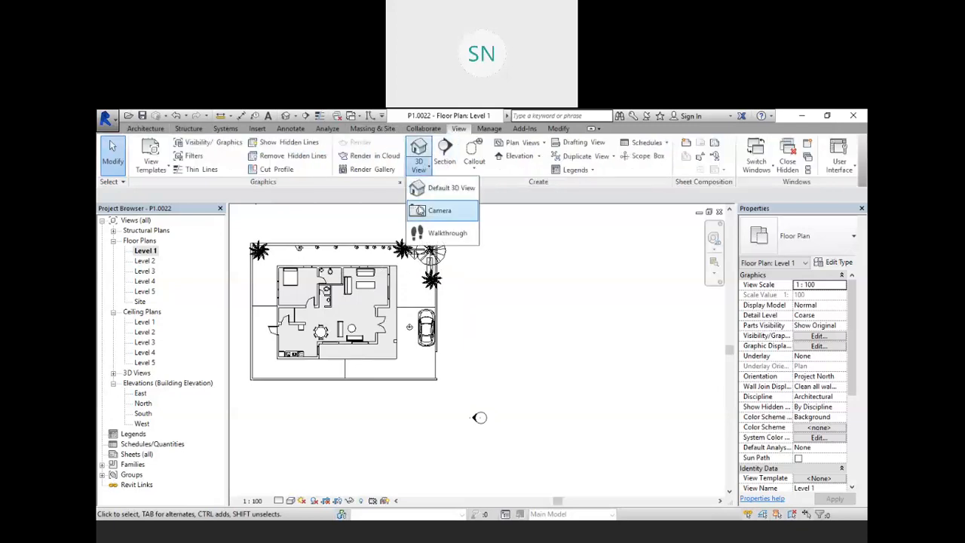
{"action": "left_click", "coordinate": [433, 233]}
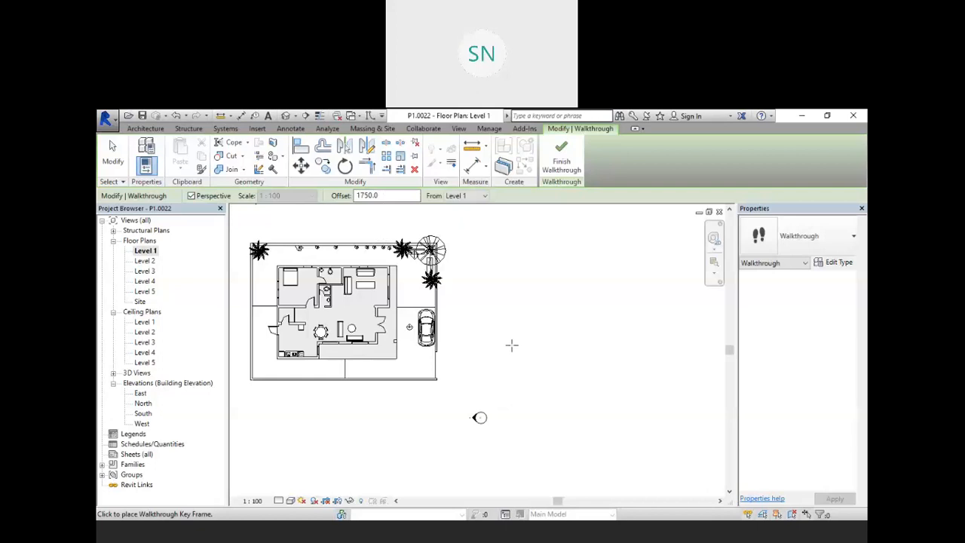
{"action": "key", "text": "Escape"}
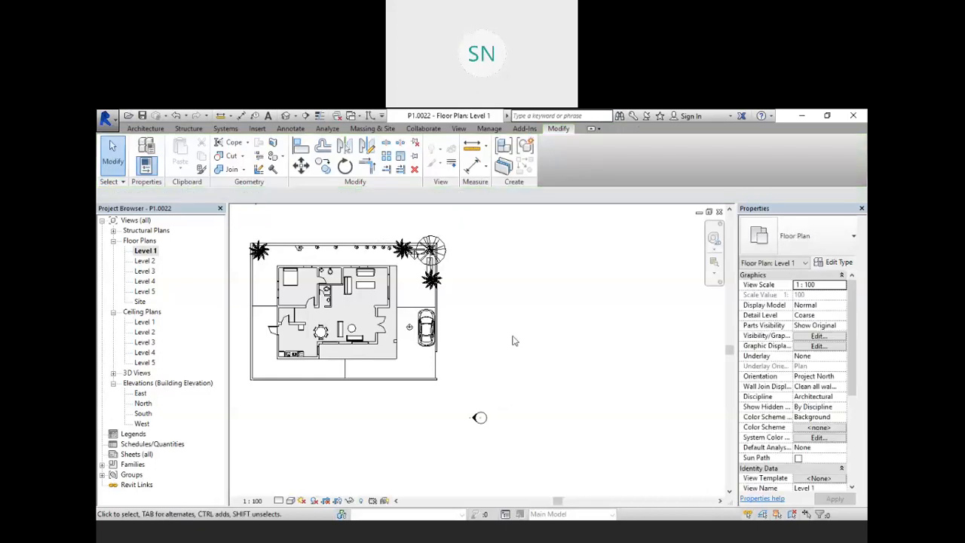
- Set the project's length units to feet and fractional inches
{"action": "key", "text": "u"}
{"action": "key", "text": "n"}
{"action": "left_click", "coordinate": [482, 198]}
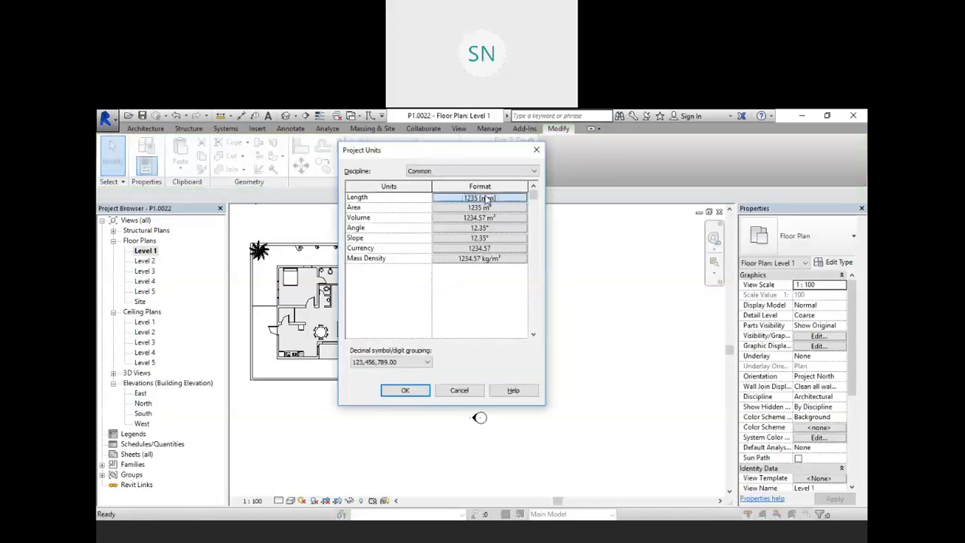
{"action": "left_click", "coordinate": [545, 255]}
{"action": "left_click", "coordinate": [544, 271]}
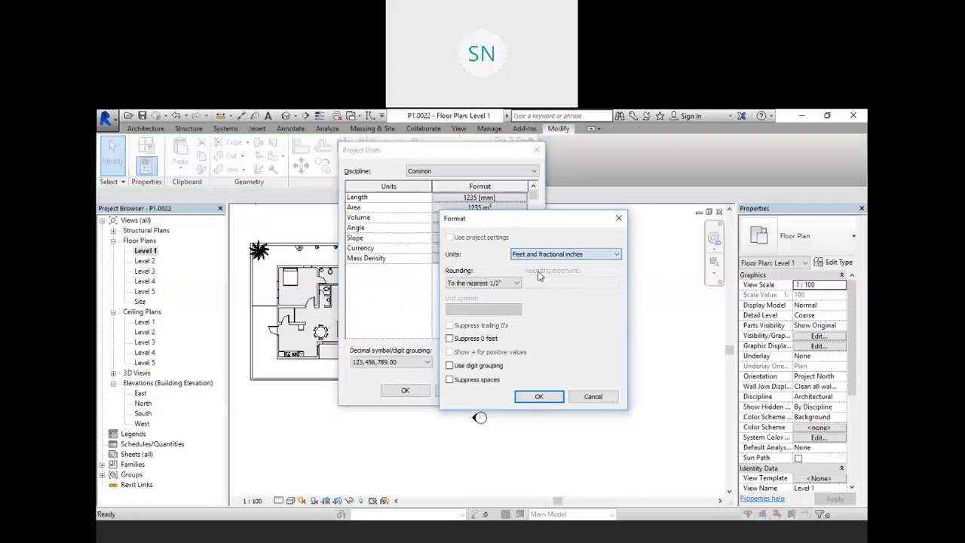
{"action": "left_click", "coordinate": [538, 396]}
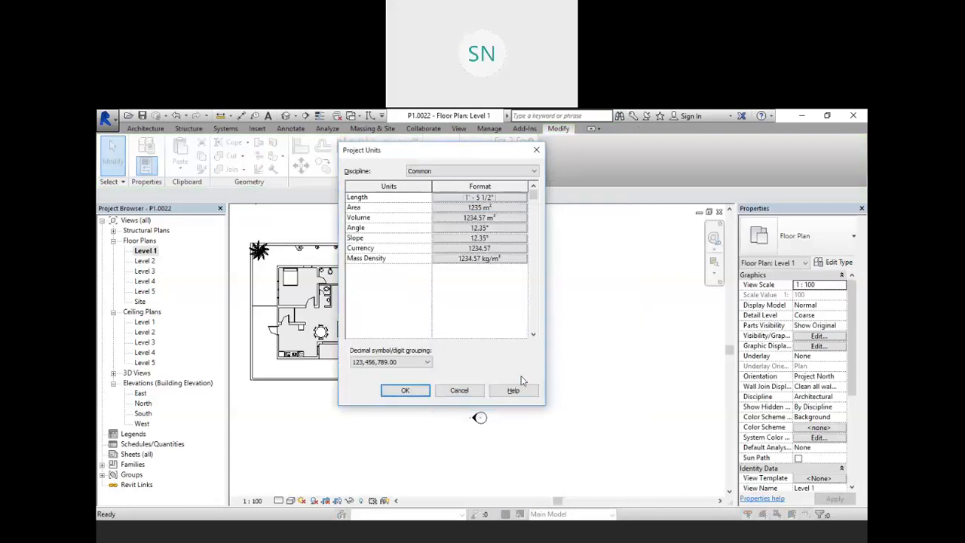
{"action": "left_click", "coordinate": [405, 390]}
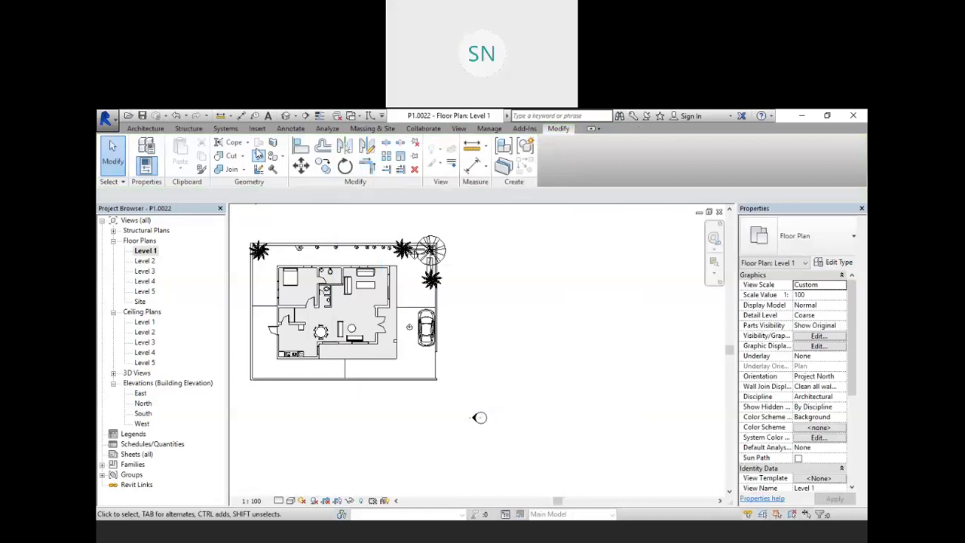
- Start a perspective walkthrough at 5' 6" above Level 1 and draw its path from outside the plot, past the car, to the entrance door
{"action": "left_click", "coordinate": [458, 129]}
{"action": "left_click", "coordinate": [418, 168]}
{"action": "left_click", "coordinate": [426, 230]}
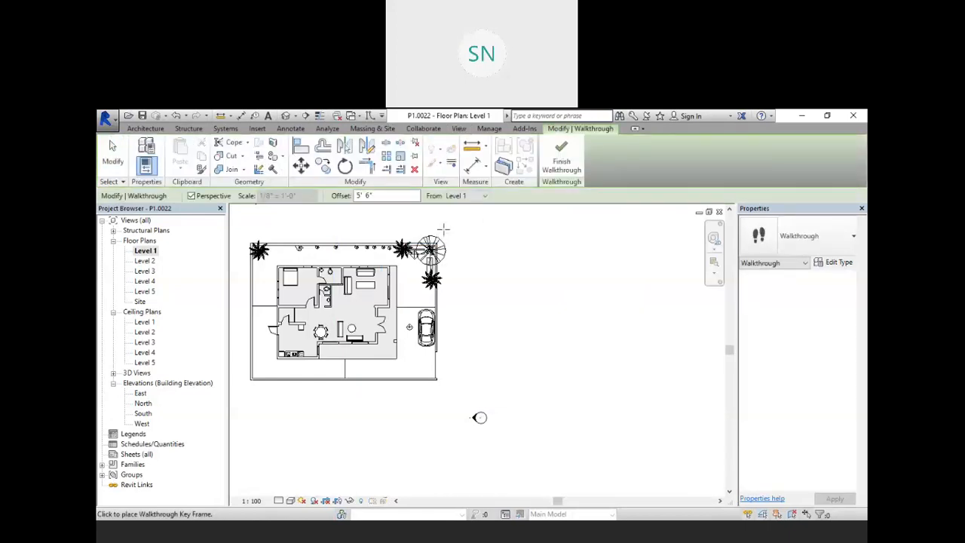
{"action": "left_click_drag", "start_coordinate": [395, 196], "coordinate": [339, 195]}
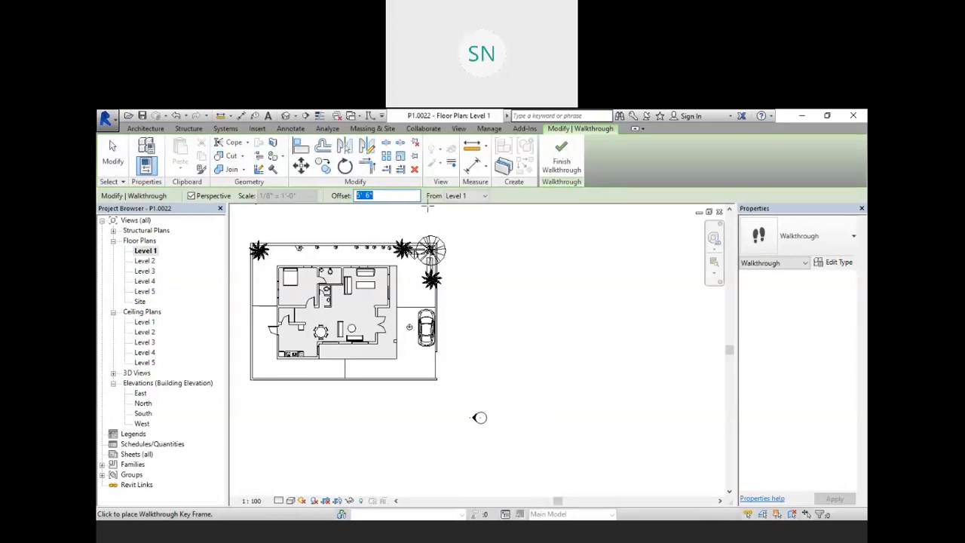
{"action": "left_click", "coordinate": [512, 429]}
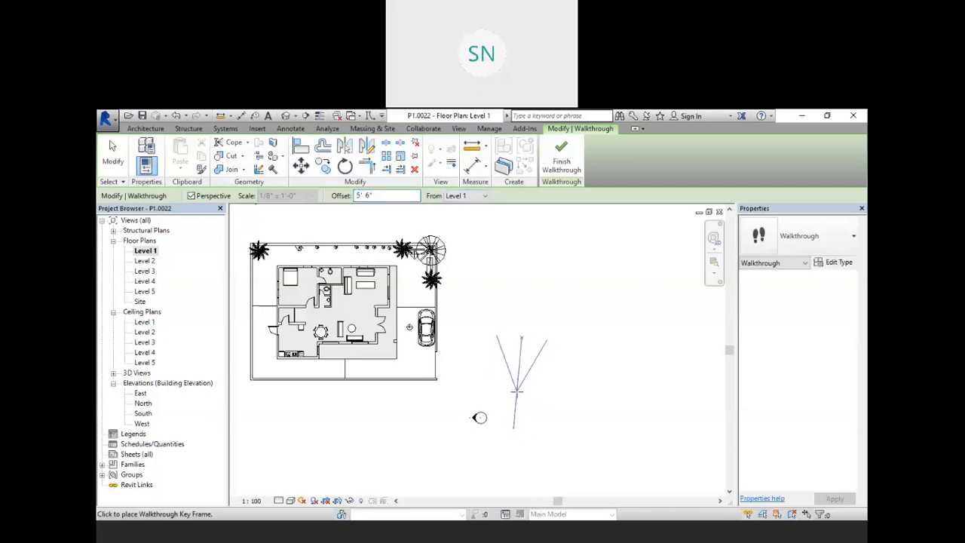
{"action": "scroll", "coordinate": [480, 417], "scroll_direction": "up", "scroll_amount": 2}
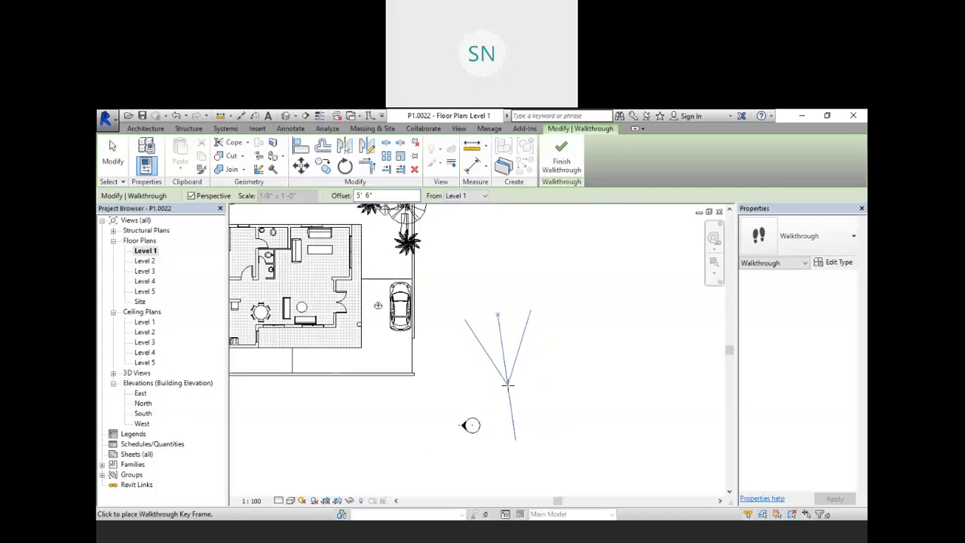
{"action": "scroll", "coordinate": [470, 425], "scroll_direction": "up", "scroll_amount": 1}
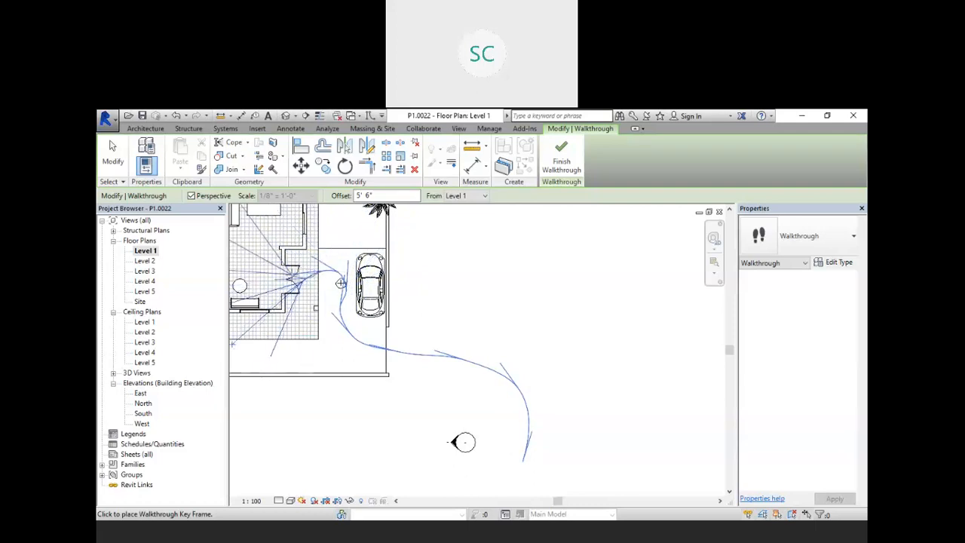
- Continue the walkthrough path through the entrance door, around the living room toward the window on the car side, and finish it
{"action": "scroll", "coordinate": [310, 285], "scroll_direction": "down", "scroll_amount": 2}
{"action": "scroll", "coordinate": [366, 345], "scroll_direction": "down", "scroll_amount": 3}
{"action": "scroll", "coordinate": [412, 366], "scroll_direction": "up", "scroll_amount": 3}
{"action": "scroll", "coordinate": [384, 303], "scroll_direction": "up", "scroll_amount": 5}
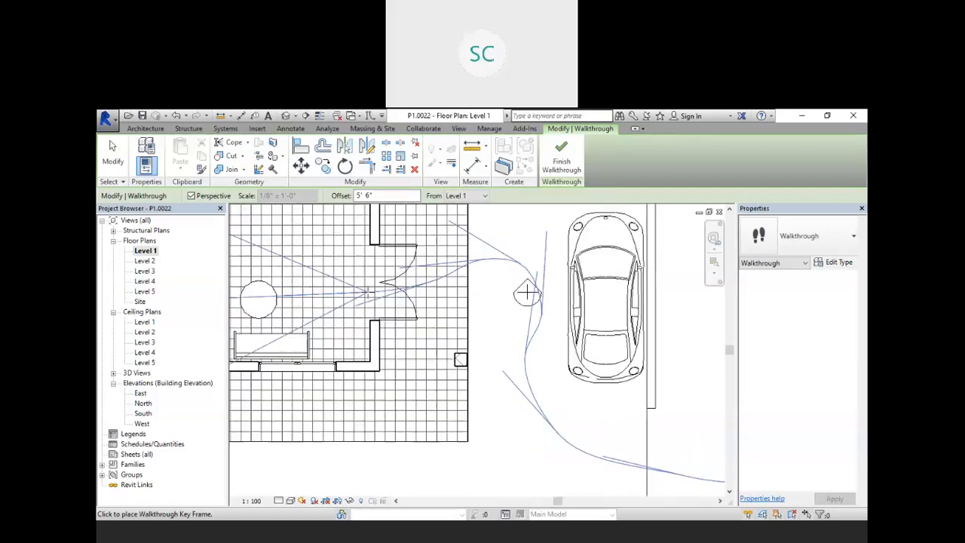
{"action": "scroll", "coordinate": [355, 289], "scroll_direction": "down", "scroll_amount": 2}
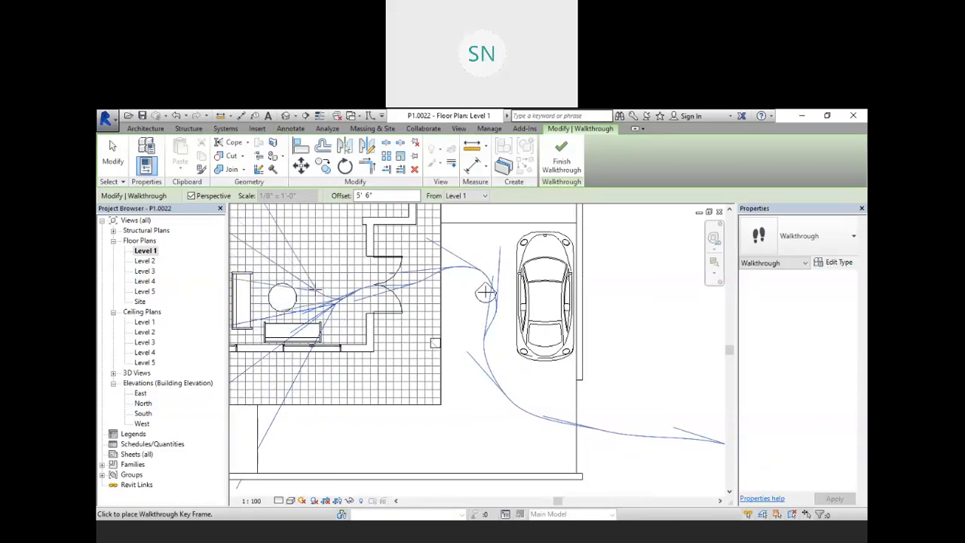
{"action": "scroll", "coordinate": [320, 291], "scroll_direction": "down", "scroll_amount": 1}
{"action": "scroll", "coordinate": [322, 290], "scroll_direction": "down", "scroll_amount": 5}
{"action": "scroll", "coordinate": [321, 275], "scroll_direction": "up", "scroll_amount": 3}
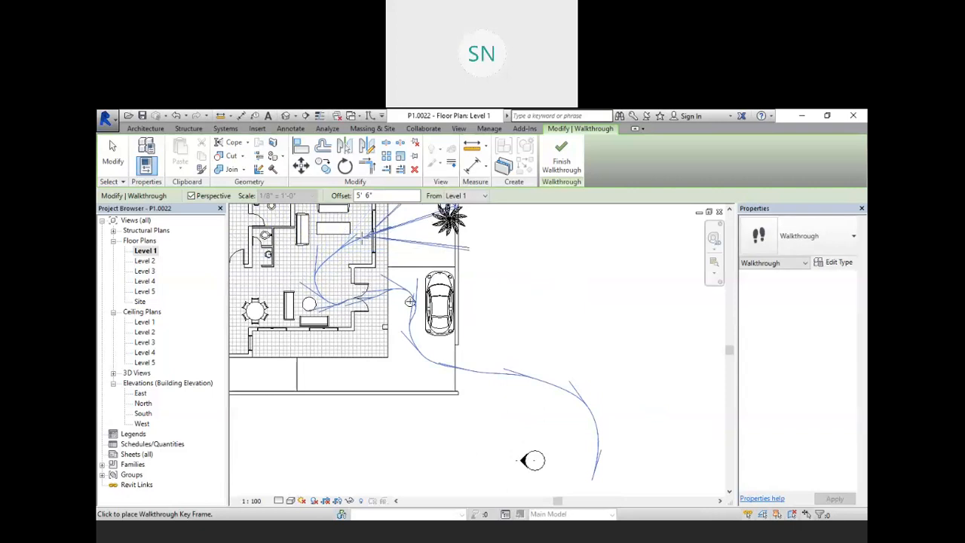
{"action": "left_click", "coordinate": [561, 160]}
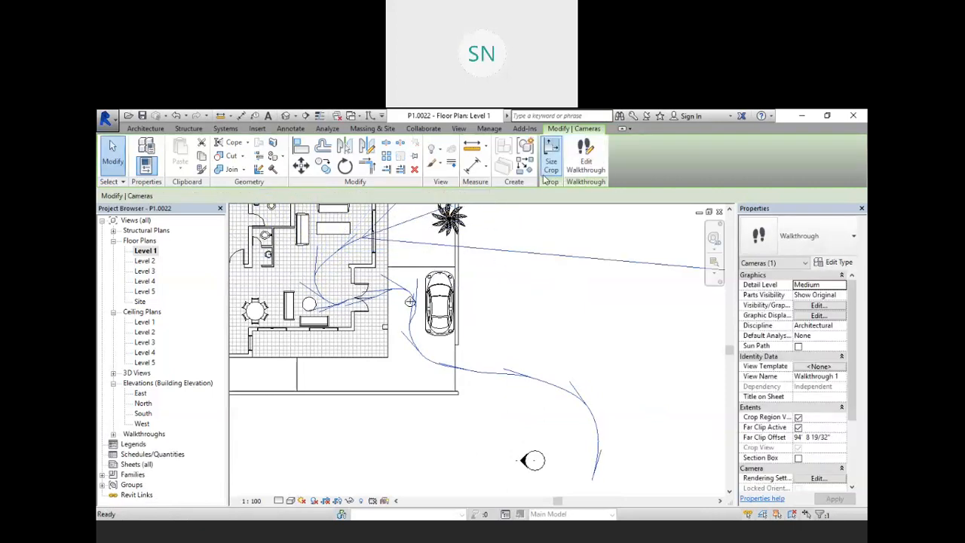
- Put the new walkthrough into edit mode and open its camera view
{"action": "scroll", "coordinate": [479, 297], "scroll_direction": "down", "scroll_amount": 5}
{"action": "scroll", "coordinate": [595, 240], "scroll_direction": "up", "scroll_amount": 3}
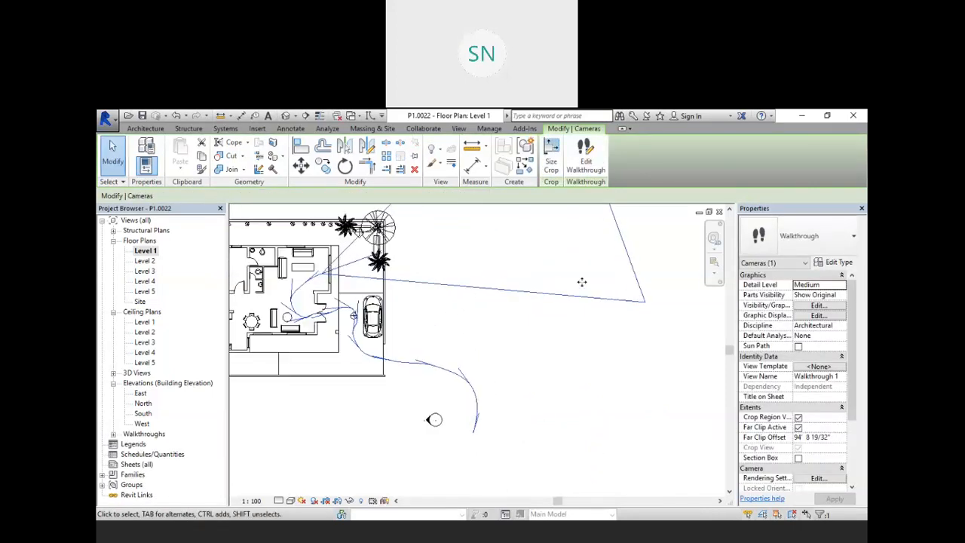
{"action": "scroll", "coordinate": [559, 309], "scroll_direction": "down", "scroll_amount": 1}
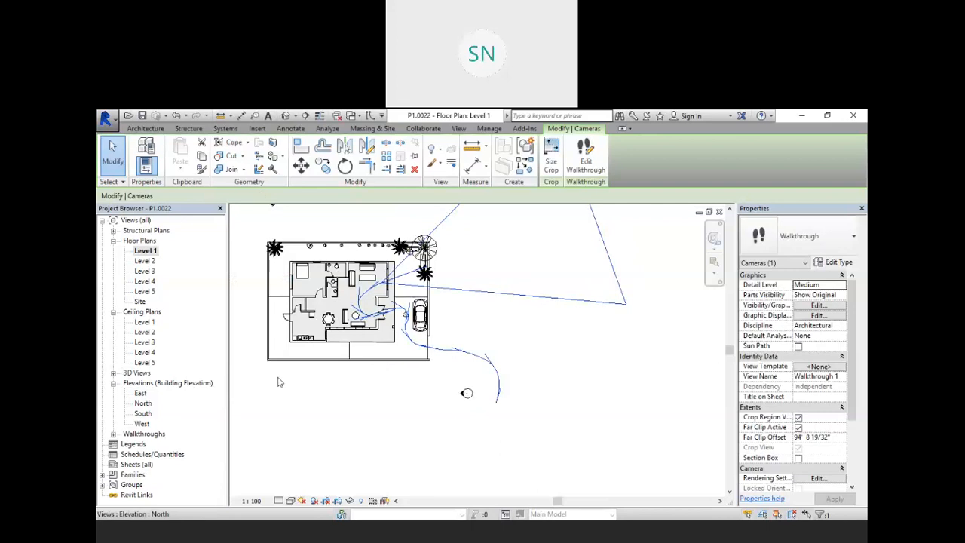
{"action": "left_click", "coordinate": [585, 158]}
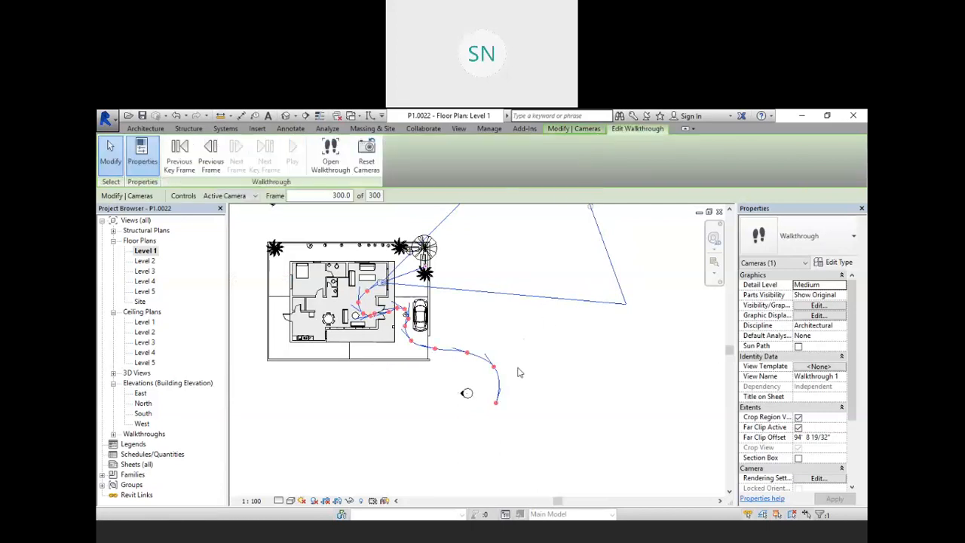
{"action": "scroll", "coordinate": [517, 368], "scroll_direction": "up", "scroll_amount": 2}
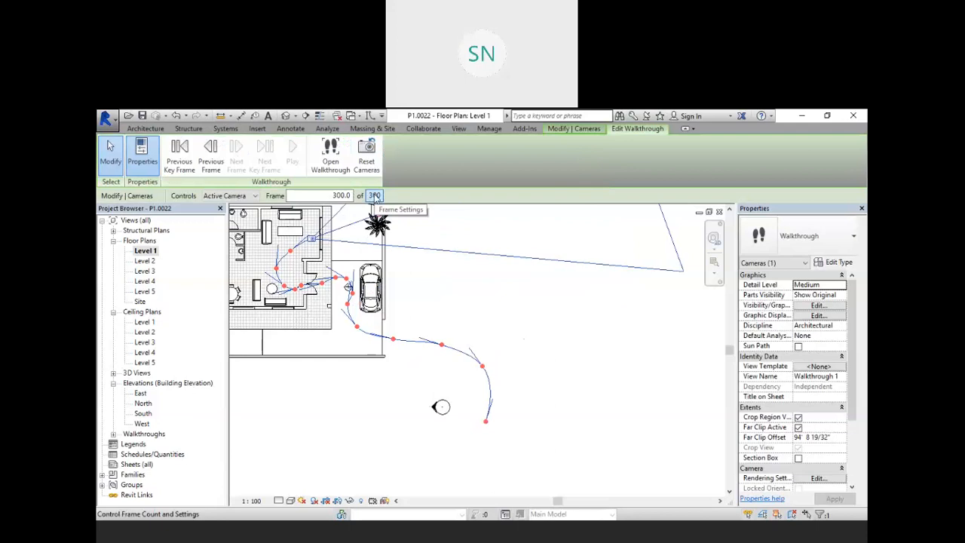
{"action": "scroll", "coordinate": [521, 345], "scroll_direction": "down", "scroll_amount": 3}
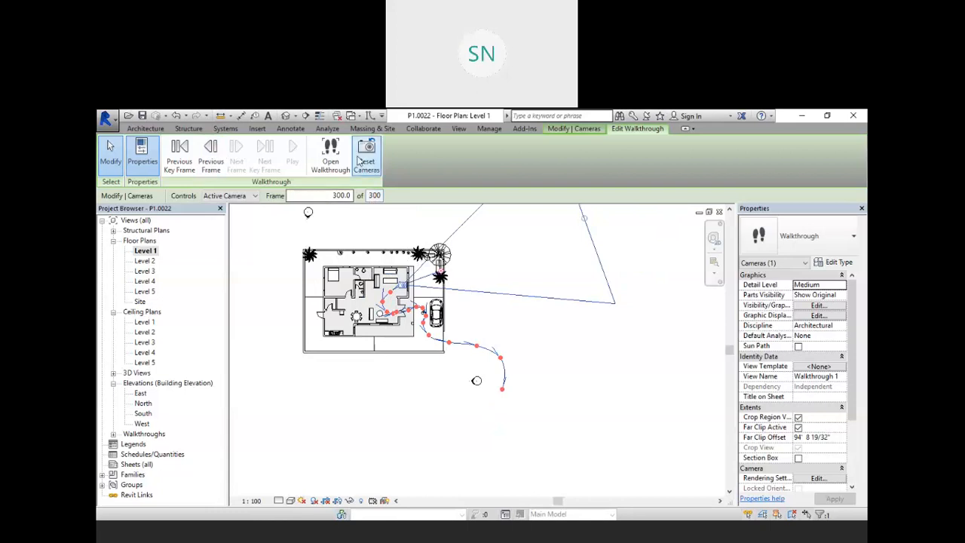
{"action": "left_click", "coordinate": [330, 158]}
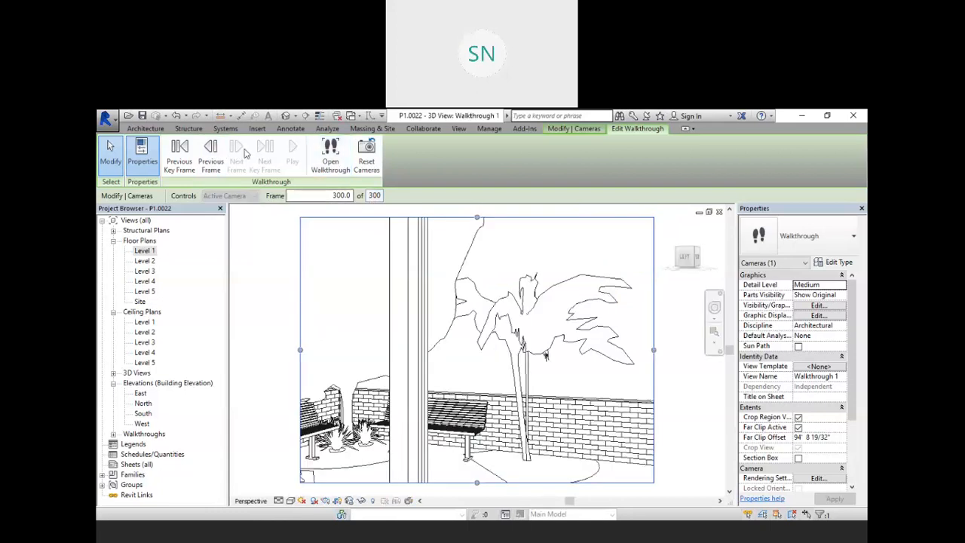
- Set the active walkthrough frame to 1
{"action": "left_click_drag", "start_coordinate": [324, 198], "coordinate": [362, 201]}
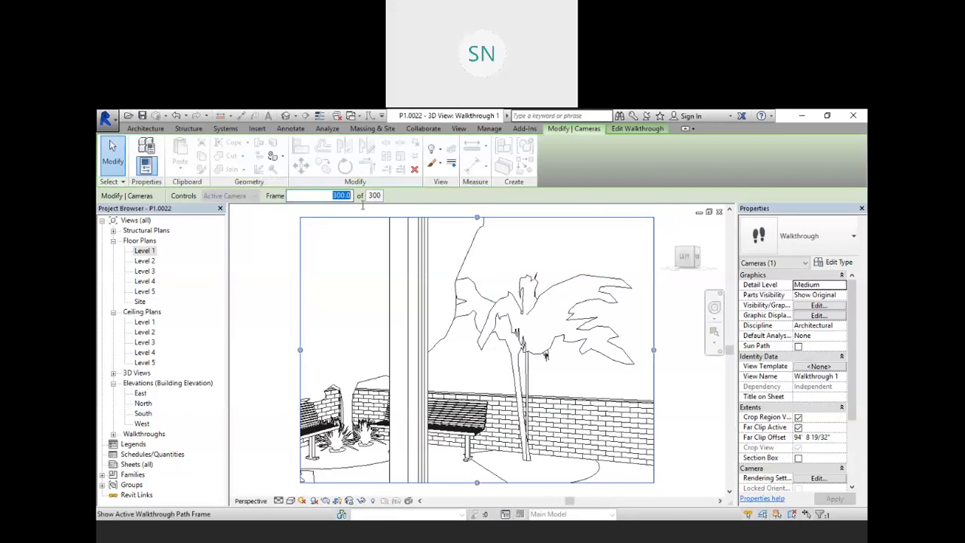
{"action": "type", "text": "0"}
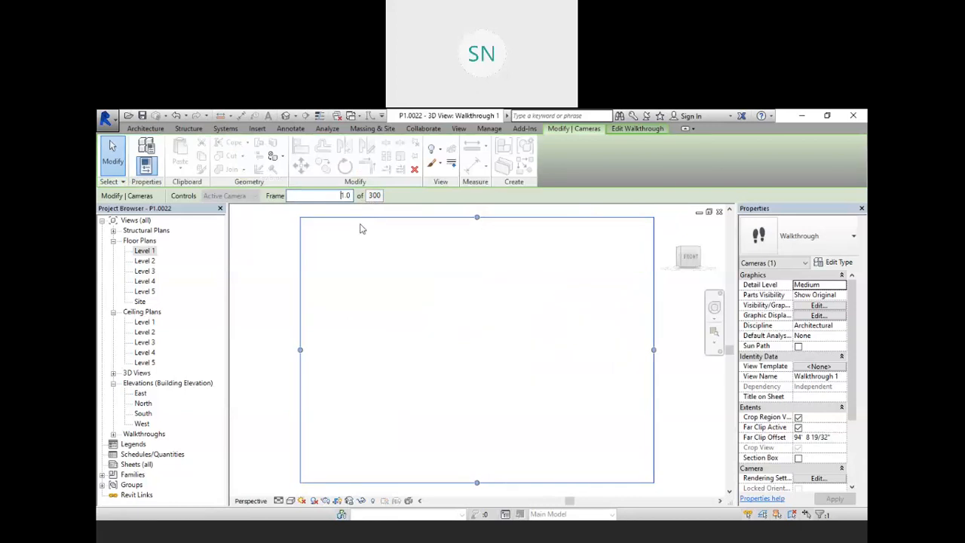
{"action": "scroll", "coordinate": [326, 246], "scroll_direction": "down", "scroll_amount": 2}
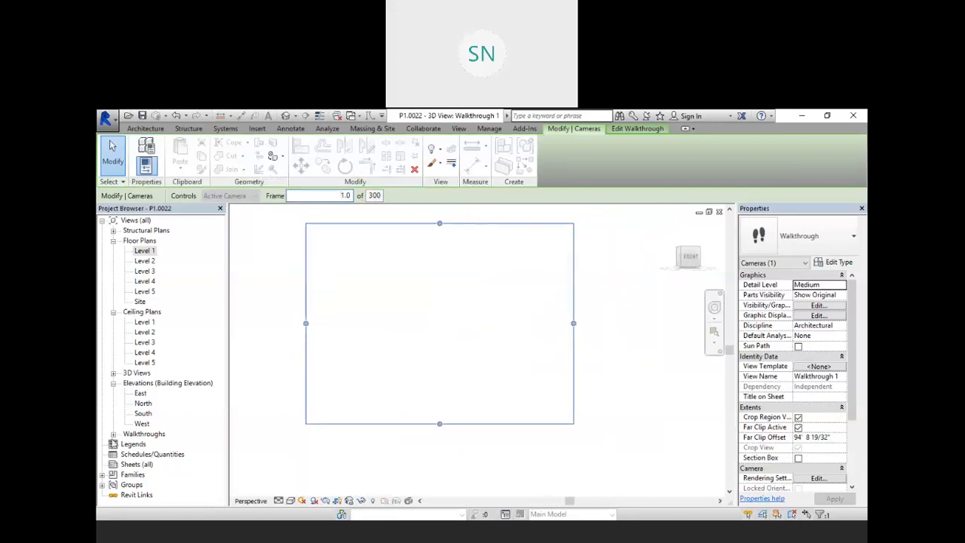
- Open Walkthrough 1 from the project's walkthroughs, edit it and play it from the first frame
{"action": "left_click", "coordinate": [113, 434]}
{"action": "left_click", "coordinate": [157, 445]}
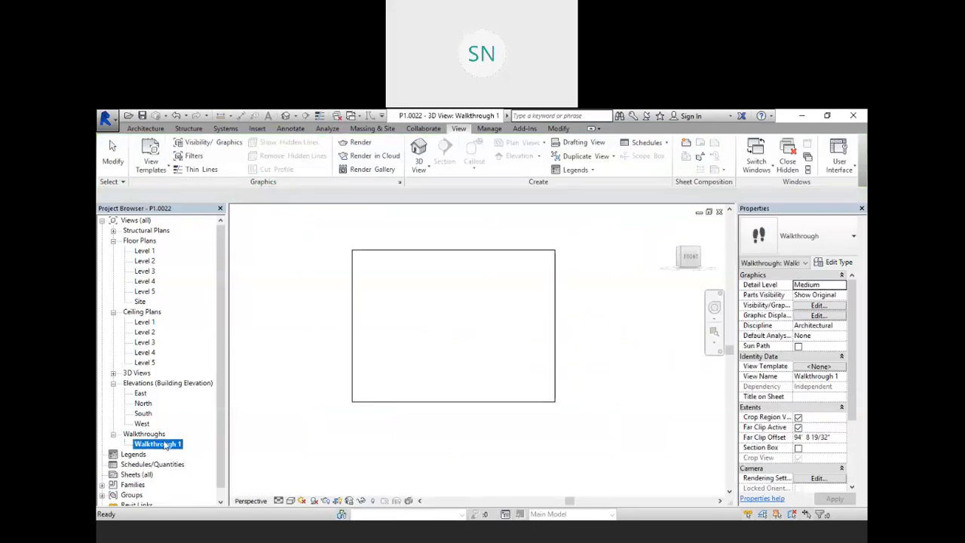
{"action": "right_click", "coordinate": [156, 446]}
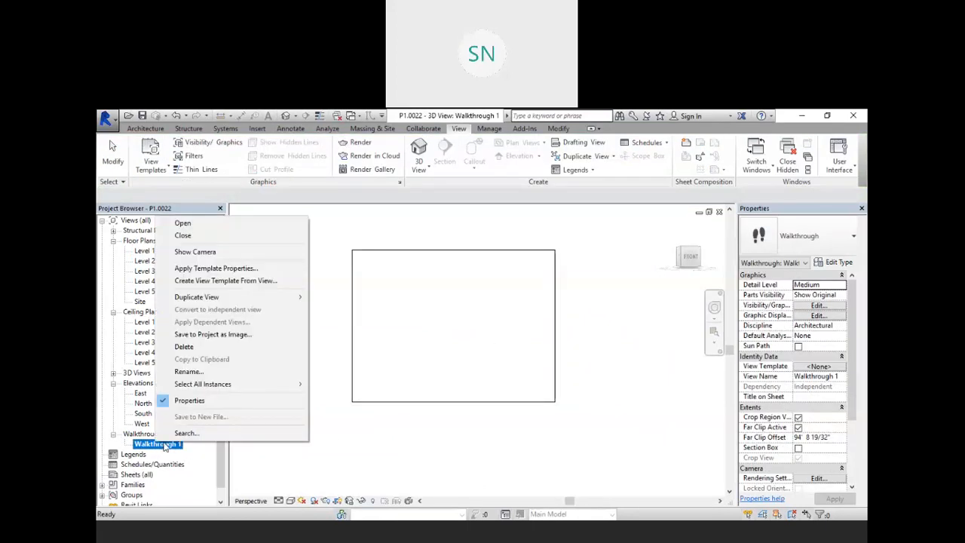
{"action": "left_click", "coordinate": [215, 229]}
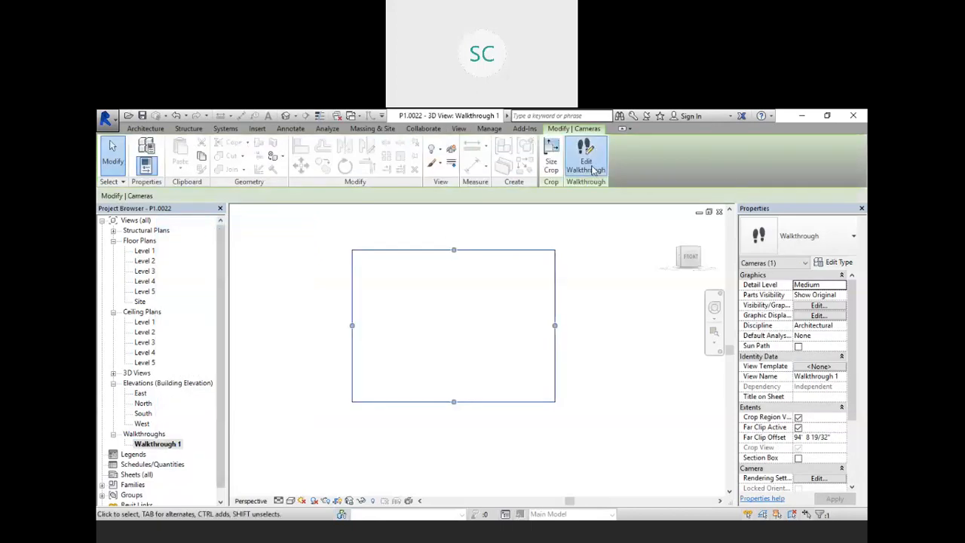
{"action": "left_click", "coordinate": [291, 153]}
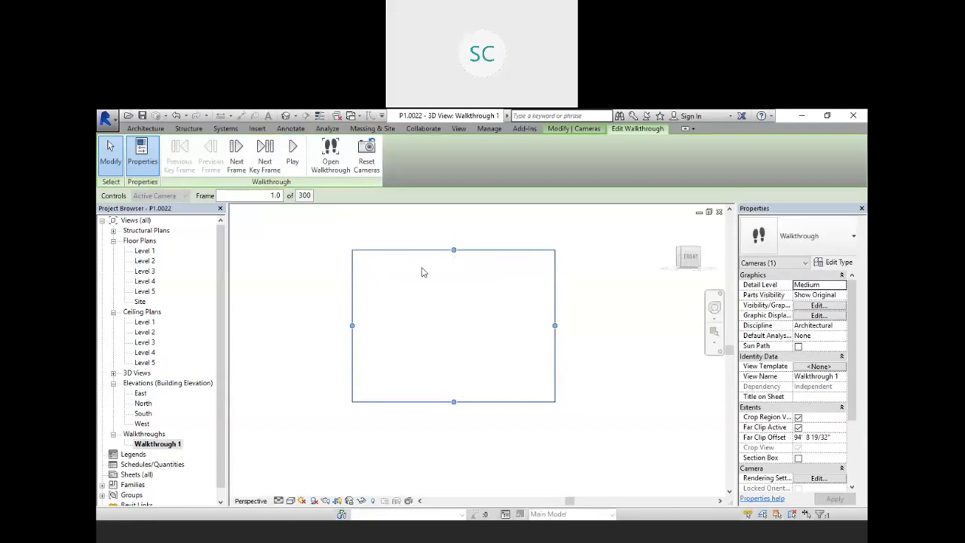
- Return to the Level 1 floor plan and edit the walkthrough there with its controls set to Active Camera
{"action": "key", "text": "Escape"}
{"action": "left_click", "coordinate": [144, 251]}
{"action": "double_click", "coordinate": [145, 251]}
{"action": "scroll", "coordinate": [483, 381], "scroll_direction": "down", "scroll_amount": 2}
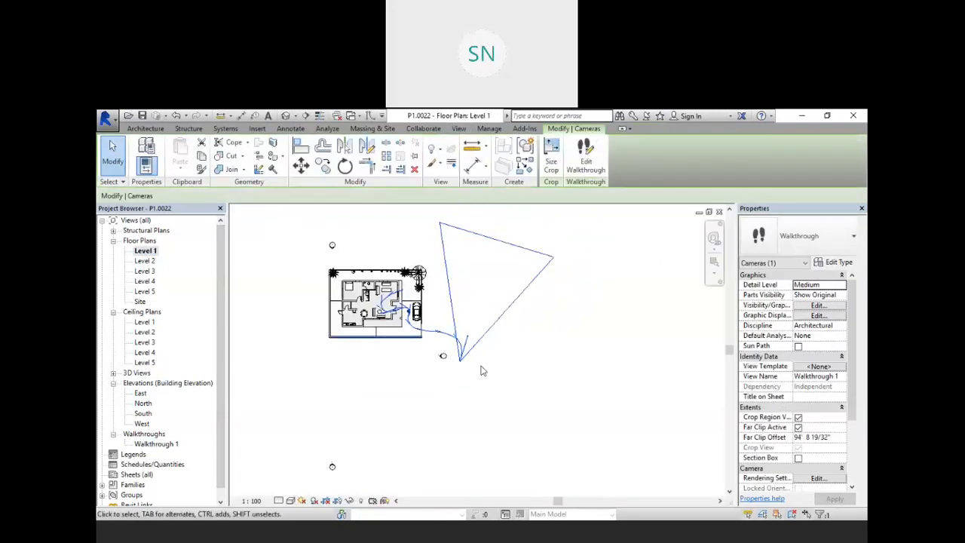
{"action": "scroll", "coordinate": [457, 337], "scroll_direction": "up", "scroll_amount": 4}
{"action": "scroll", "coordinate": [503, 409], "scroll_direction": "down", "scroll_amount": 2}
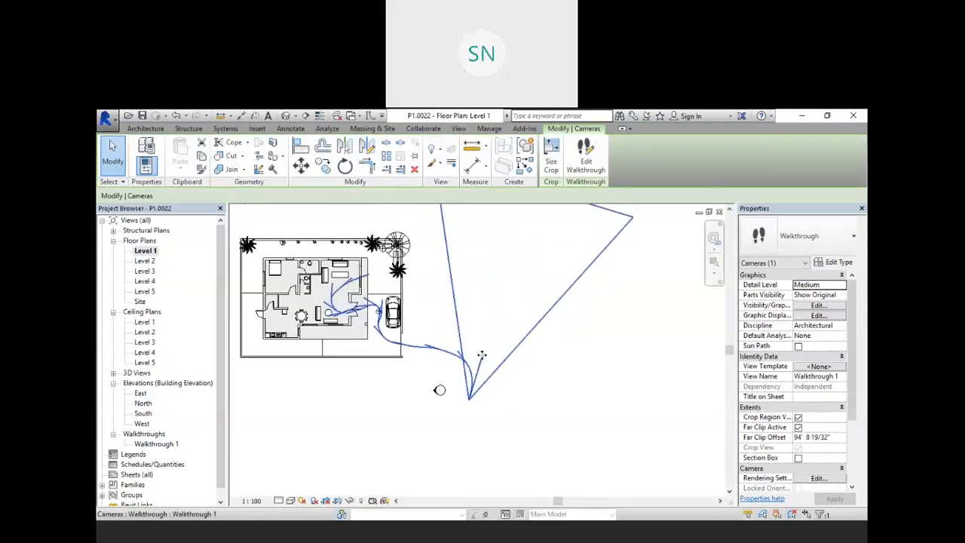
{"action": "left_click", "coordinate": [592, 168]}
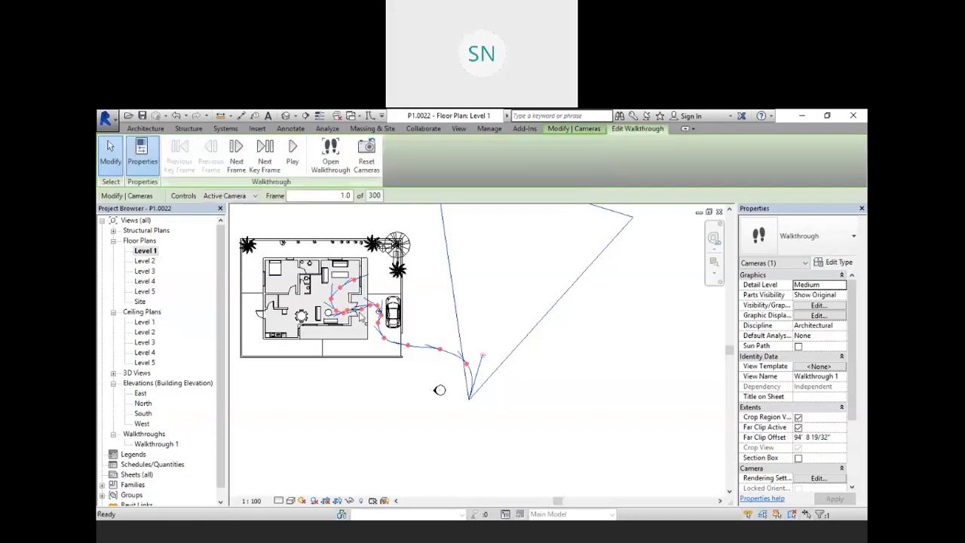
{"action": "left_click", "coordinate": [224, 196]}
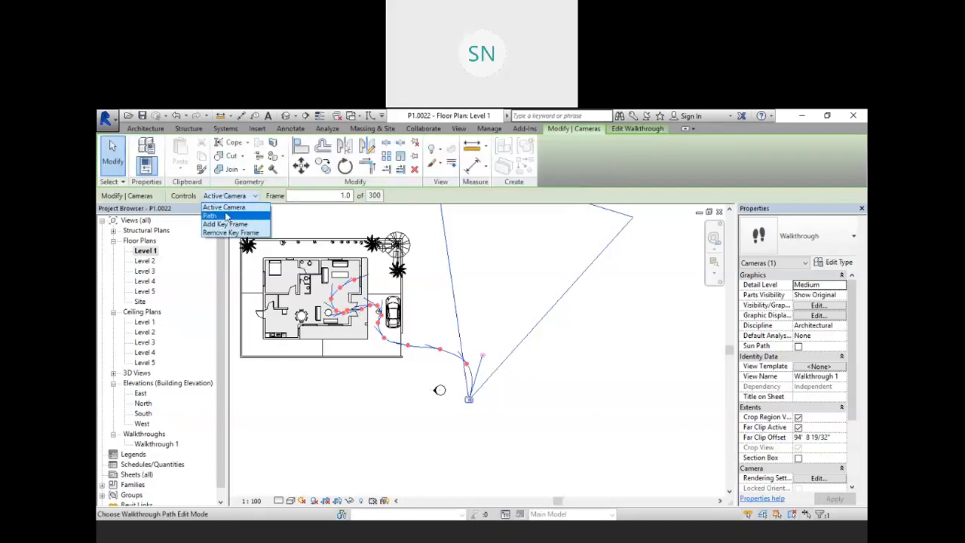
{"action": "left_click", "coordinate": [230, 207]}
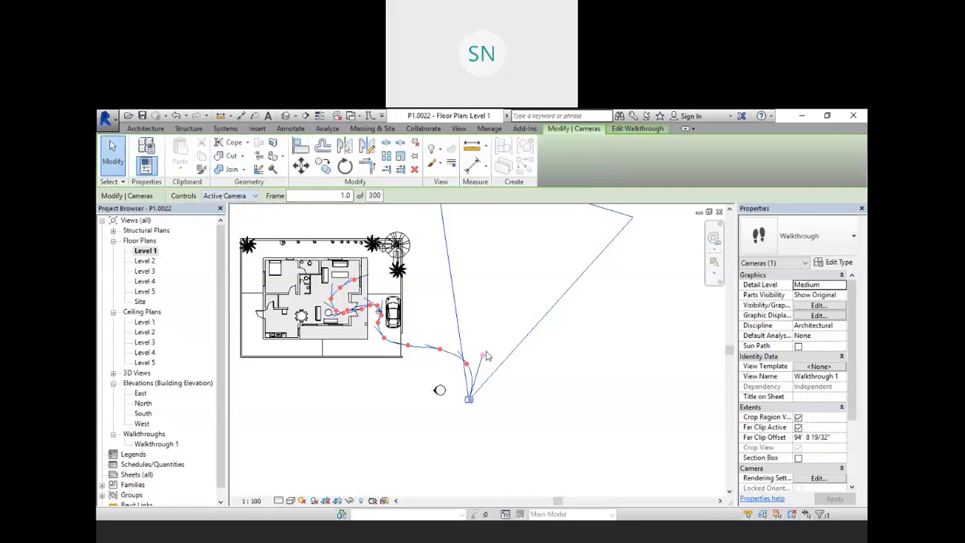
- Aim the frame 1 camera at the house and extend its far clip beyond the building to about 121' 6"
{"action": "scroll", "coordinate": [487, 369], "scroll_direction": "down", "scroll_amount": 2}
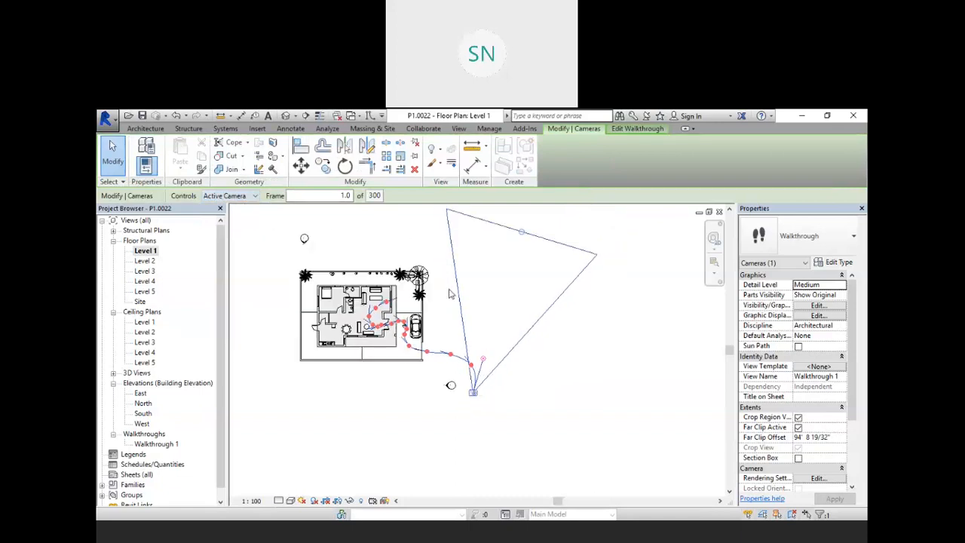
{"action": "scroll", "coordinate": [482, 365], "scroll_direction": "up", "scroll_amount": 1}
{"action": "left_click_drag", "start_coordinate": [479, 361], "coordinate": [400, 367]}
{"action": "scroll", "coordinate": [334, 297], "scroll_direction": "down", "scroll_amount": 2}
{"action": "scroll", "coordinate": [285, 282], "scroll_direction": "up", "scroll_amount": 1}
{"action": "left_click_drag", "start_coordinate": [313, 300], "coordinate": [275, 275]}
{"action": "scroll", "coordinate": [276, 274], "scroll_direction": "down", "scroll_amount": 1}
{"action": "scroll", "coordinate": [332, 285], "scroll_direction": "down", "scroll_amount": 1}
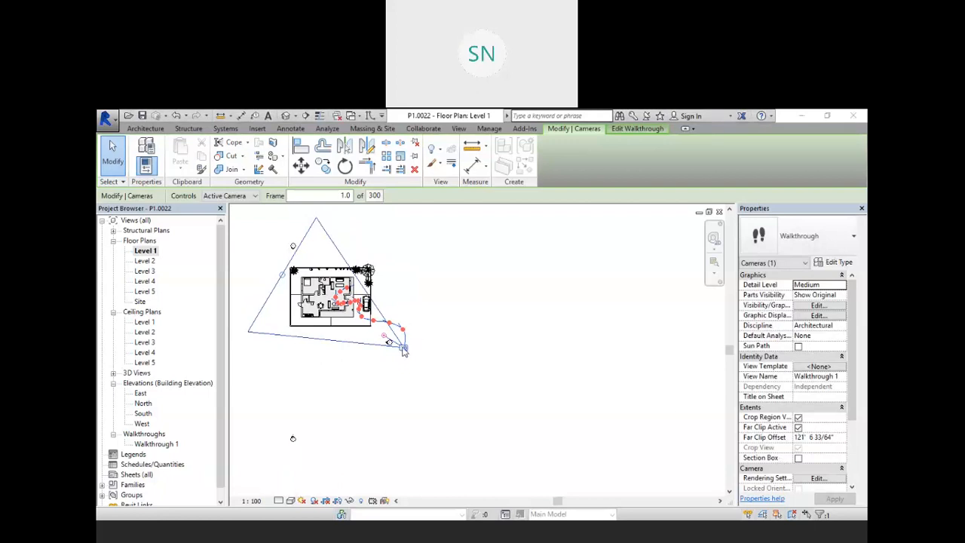
- Review the walkthrough camera's extents, camera and frame properties, and fine-tune the frame 1 camera's aim toward the house
{"action": "scroll", "coordinate": [759, 370], "scroll_direction": "down", "scroll_amount": 3}
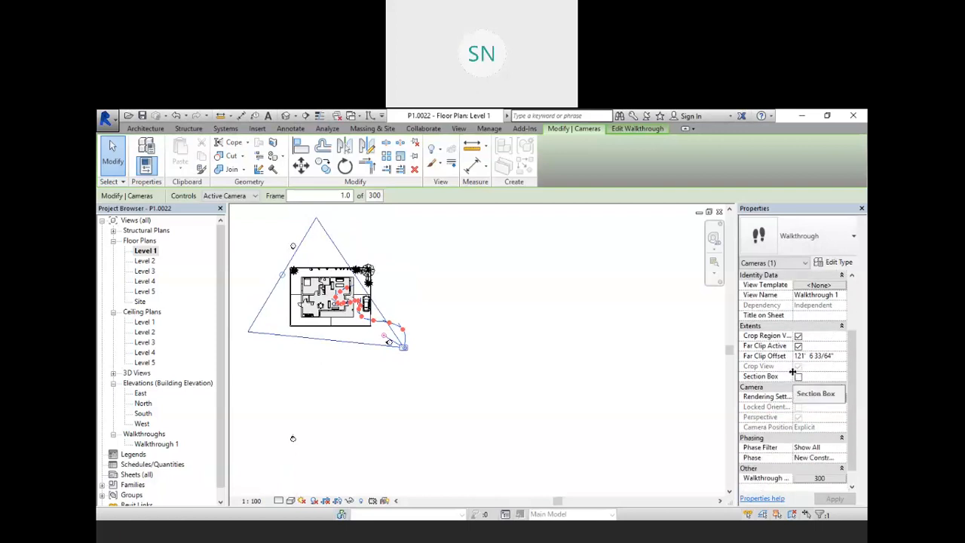
{"action": "scroll", "coordinate": [792, 371], "scroll_direction": "down", "scroll_amount": 1}
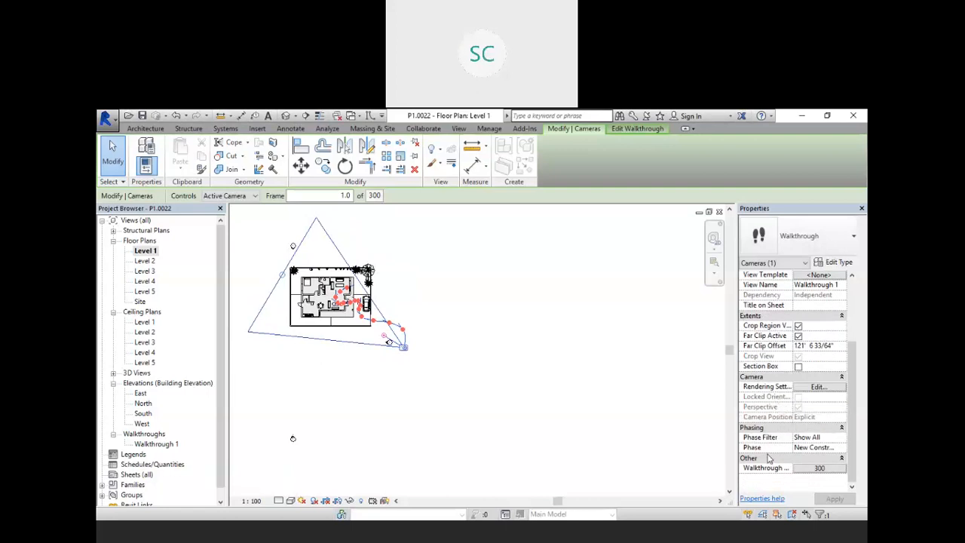
{"action": "scroll", "coordinate": [769, 457], "scroll_direction": "up", "scroll_amount": 5}
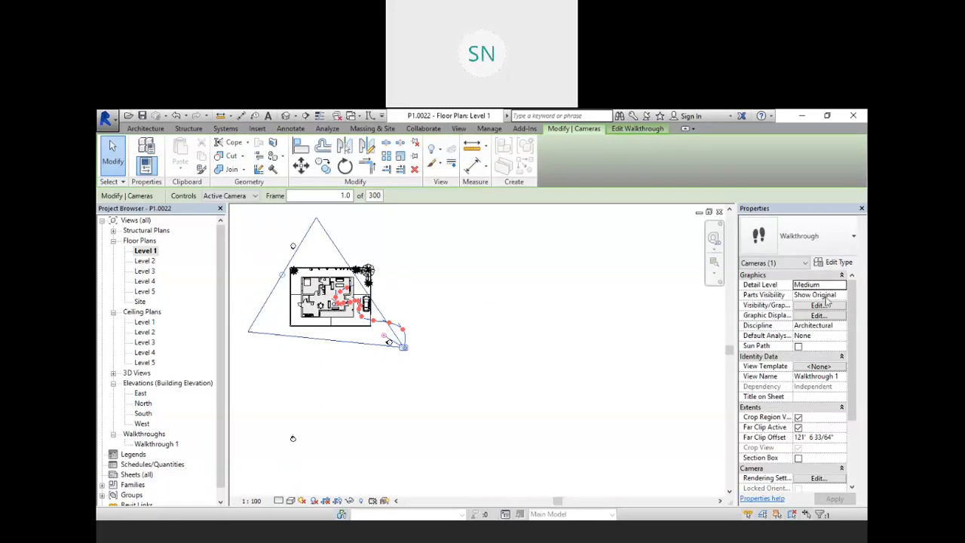
{"action": "left_click_drag", "start_coordinate": [385, 336], "coordinate": [389, 341]}
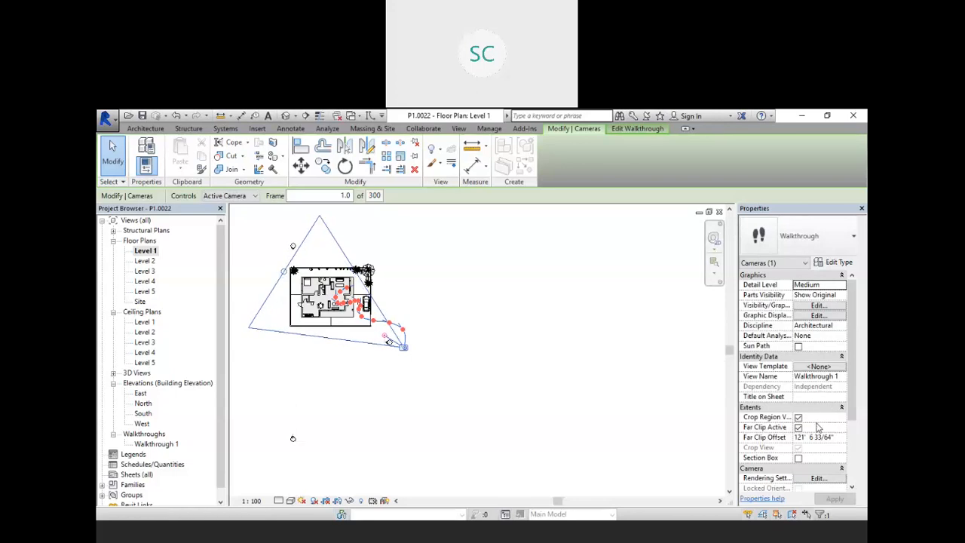
{"action": "scroll", "coordinate": [826, 439], "scroll_direction": "down", "scroll_amount": 3}
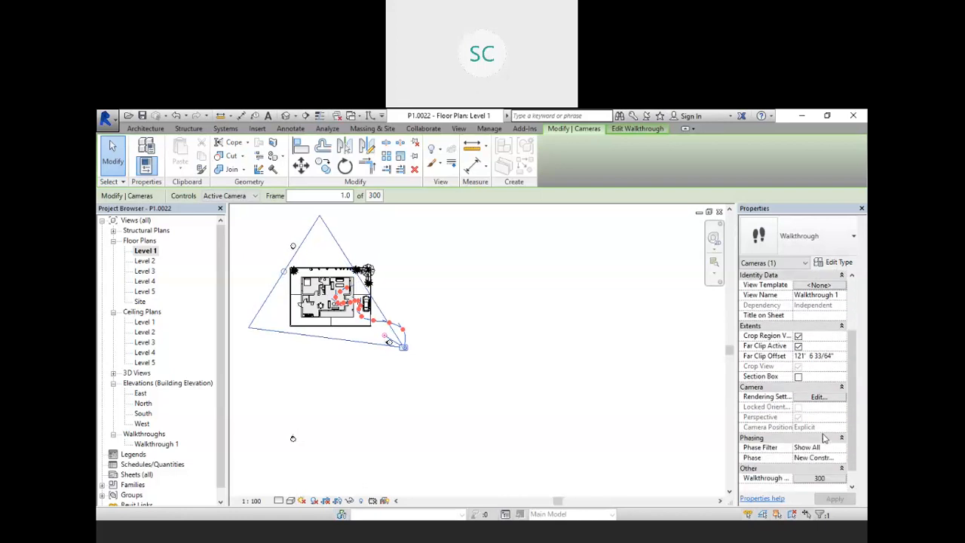
{"action": "scroll", "coordinate": [814, 456], "scroll_direction": "down", "scroll_amount": 1}
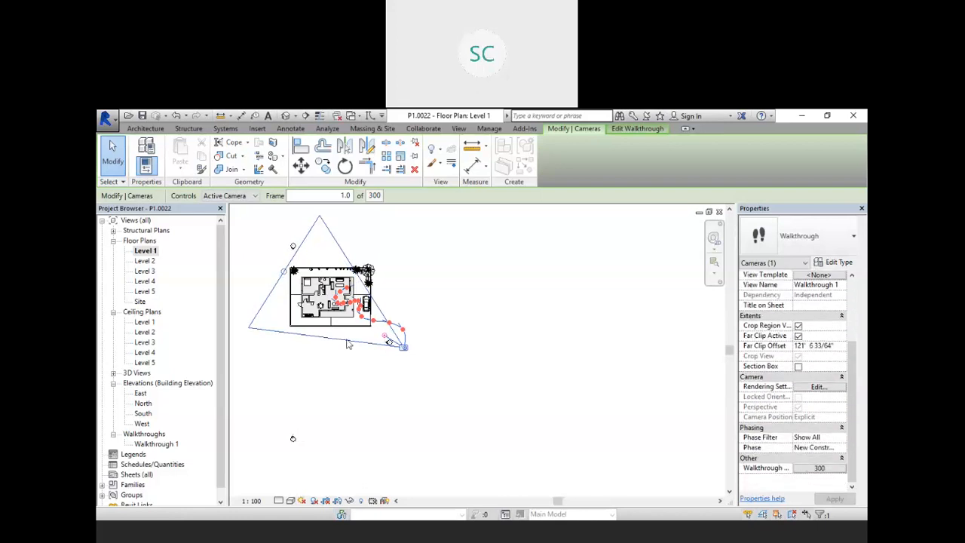
- Move the walkthrough's active camera to frame 25 and onward to frame 50, near the second key frame, keeping the walkthrough in editing
{"action": "scroll", "coordinate": [347, 344], "scroll_direction": "up", "scroll_amount": 2}
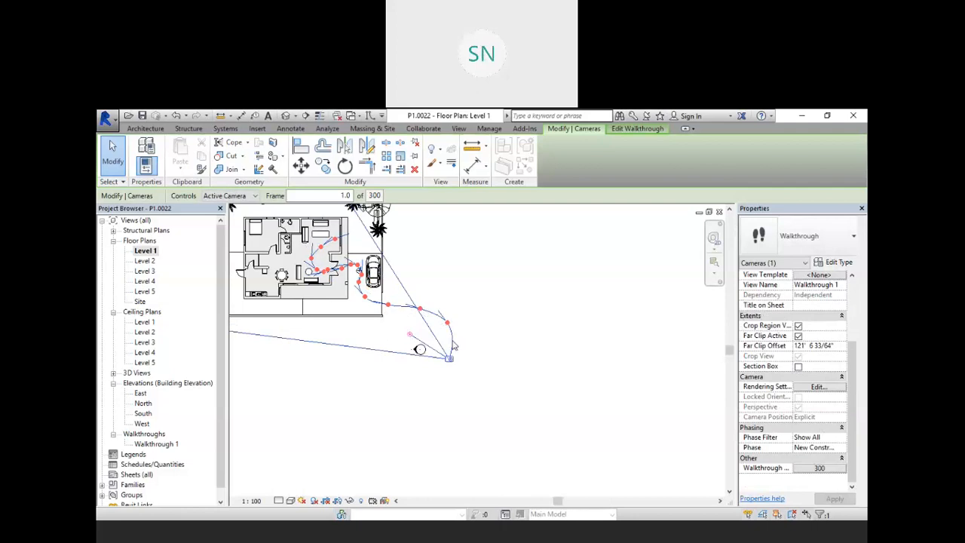
{"action": "left_click", "coordinate": [352, 195]}
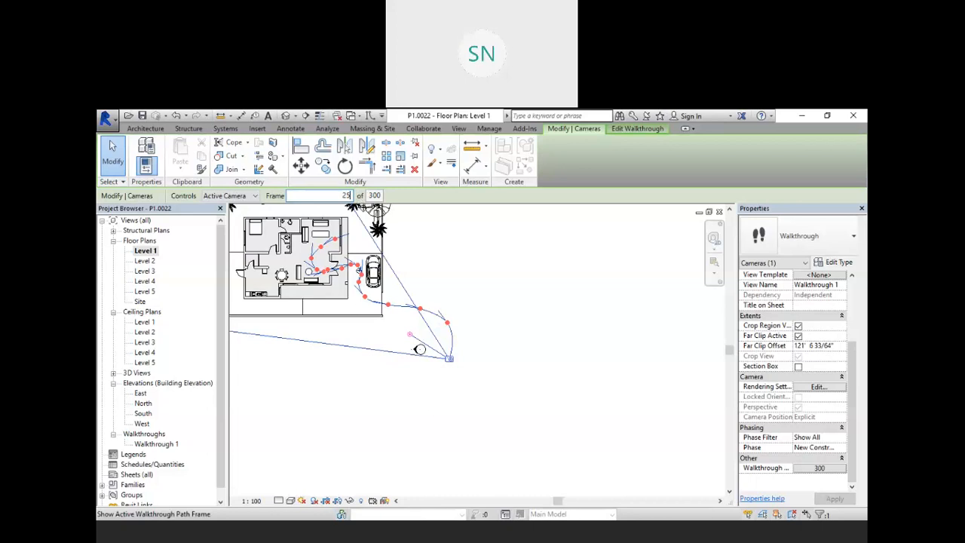
{"action": "type", "text": "25"}
{"action": "key", "text": "Return"}
{"action": "scroll", "coordinate": [452, 340], "scroll_direction": "up", "scroll_amount": 2}
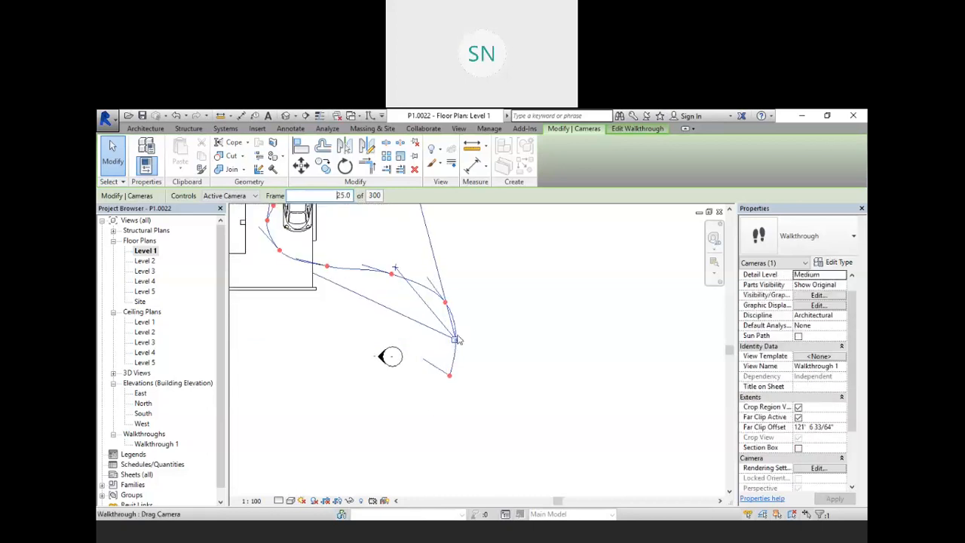
{"action": "left_click", "coordinate": [327, 194]}
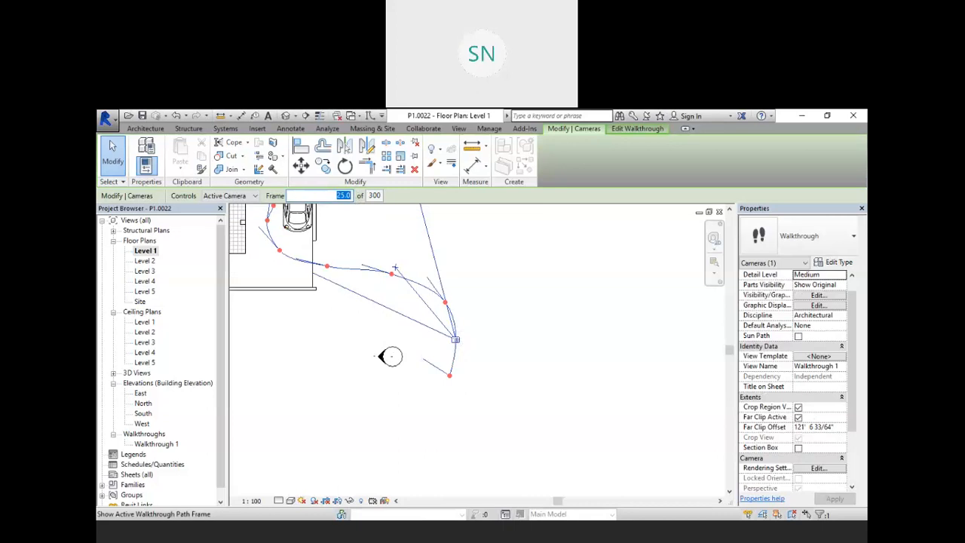
{"action": "type", "text": "50"}
{"action": "key", "text": "Return"}
{"action": "scroll", "coordinate": [445, 314], "scroll_direction": "up", "scroll_amount": 4}
{"action": "key", "text": "Escape"}
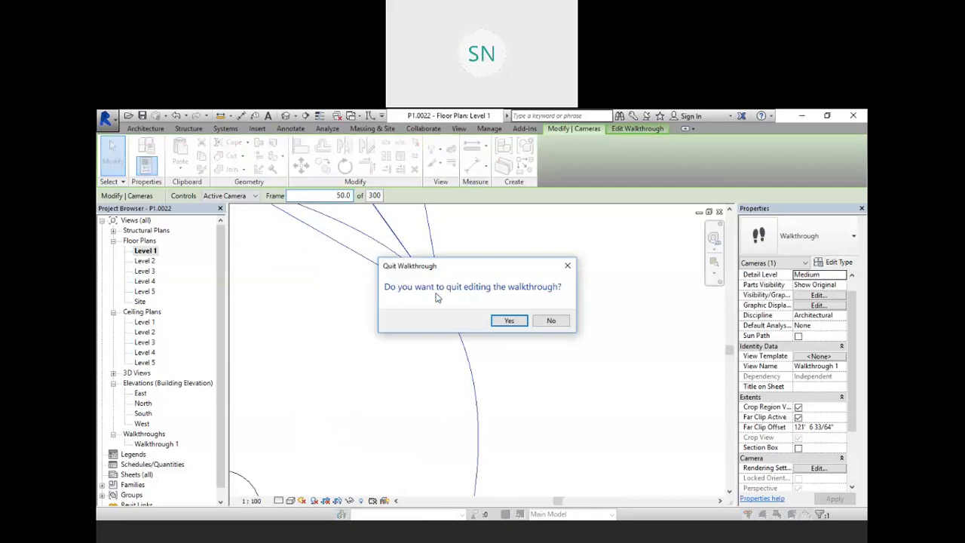
{"action": "left_click", "coordinate": [551, 322]}
{"action": "key", "text": "Escape"}
{"action": "left_click", "coordinate": [507, 320]}
{"action": "left_click", "coordinate": [586, 162]}
{"action": "key", "text": "Escape"}
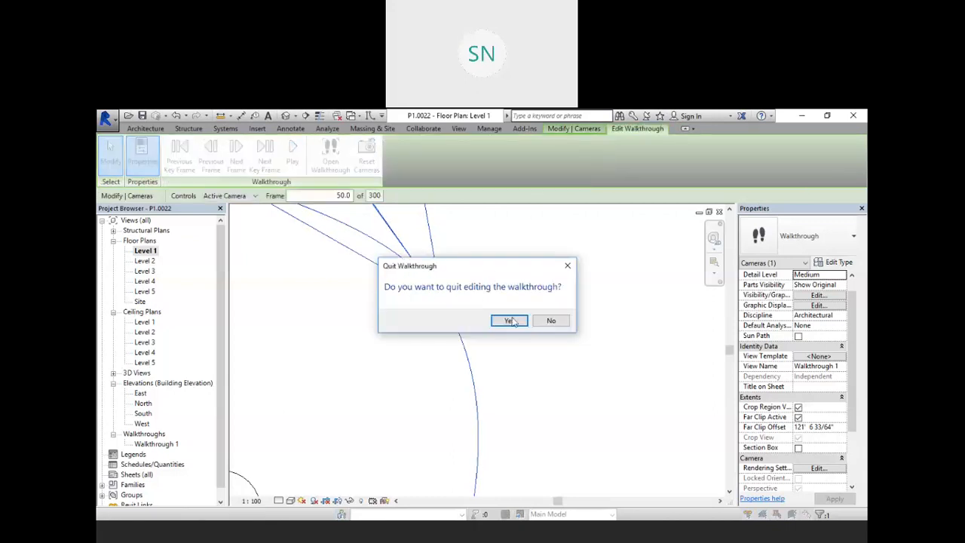
{"action": "left_click", "coordinate": [551, 321]}
- Adjust the active camera's frame to 55 and back to 52 to bring it closer to the second key frame
{"action": "left_click_drag", "start_coordinate": [336, 195], "coordinate": [359, 200]}
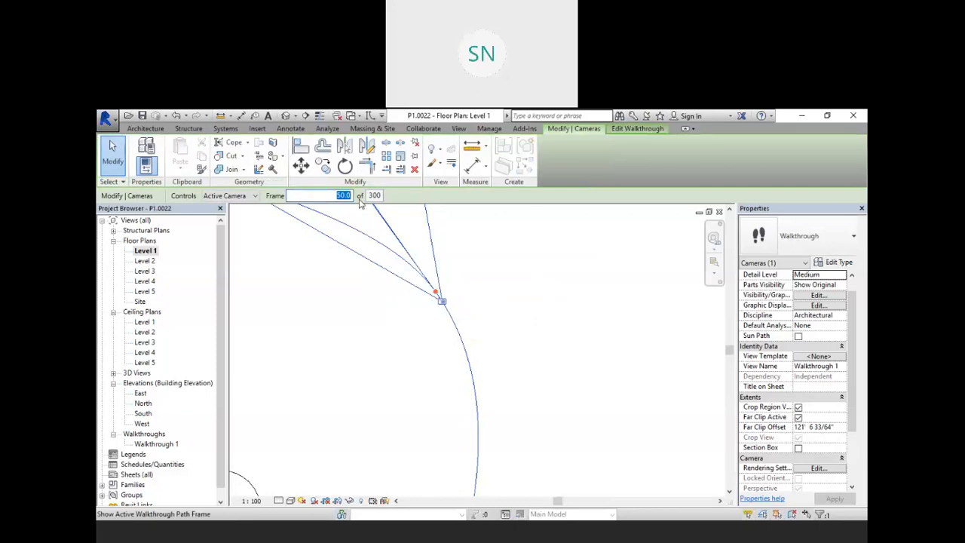
{"action": "type", "text": "55"}
{"action": "key", "text": "Return"}
{"action": "left_click_drag", "start_coordinate": [337, 195], "coordinate": [364, 207]}
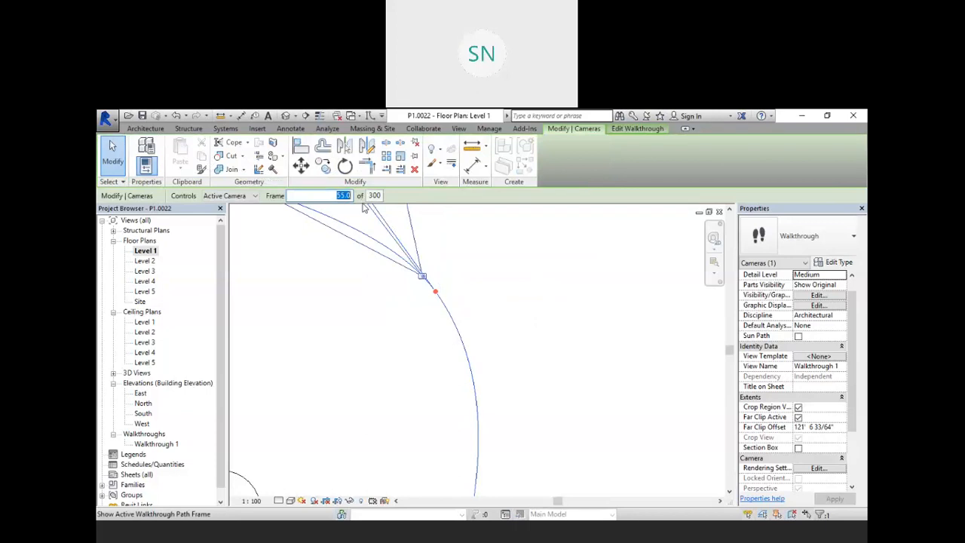
{"action": "type", "text": "52"}
{"action": "key", "text": "Return"}
{"action": "scroll", "coordinate": [436, 289], "scroll_direction": "up", "scroll_amount": 5}
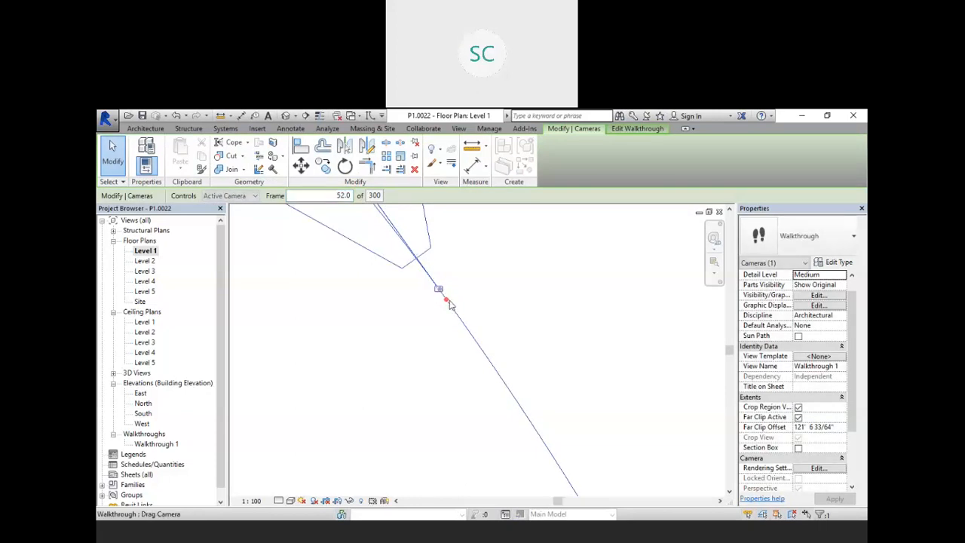
- Keep editing with Active Camera controls and place the camera exactly on the second key frame, at frame 51.9
{"action": "key", "text": "Escape"}
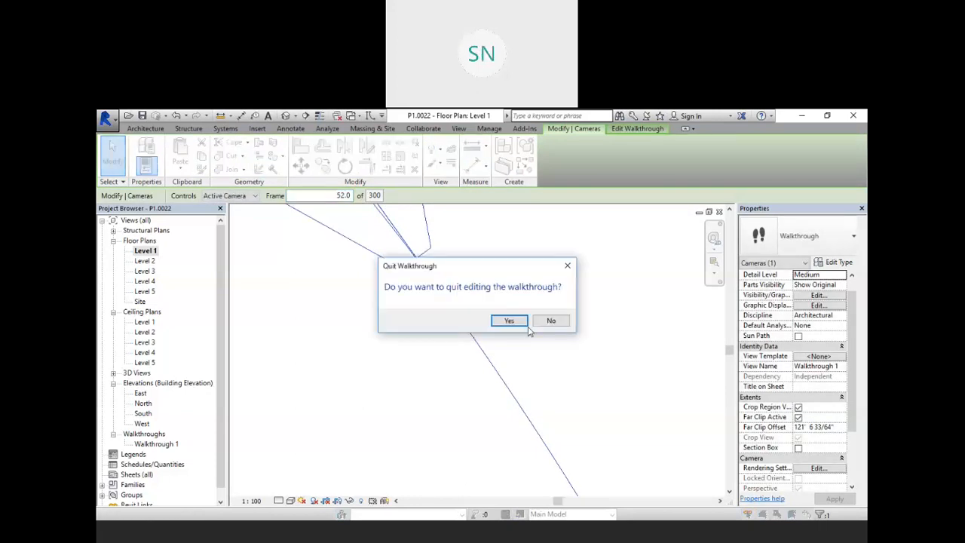
{"action": "key", "text": "Escape"}
{"action": "left_click", "coordinate": [227, 196]}
{"action": "left_click", "coordinate": [230, 206]}
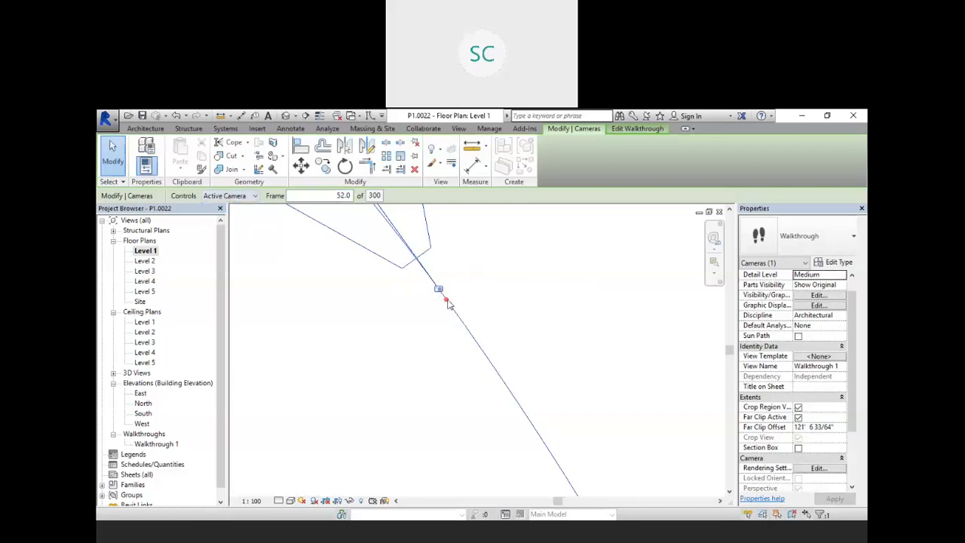
{"action": "key", "text": "Escape"}
{"action": "left_click", "coordinate": [551, 319]}
{"action": "left_click_drag", "start_coordinate": [439, 292], "coordinate": [443, 298]}
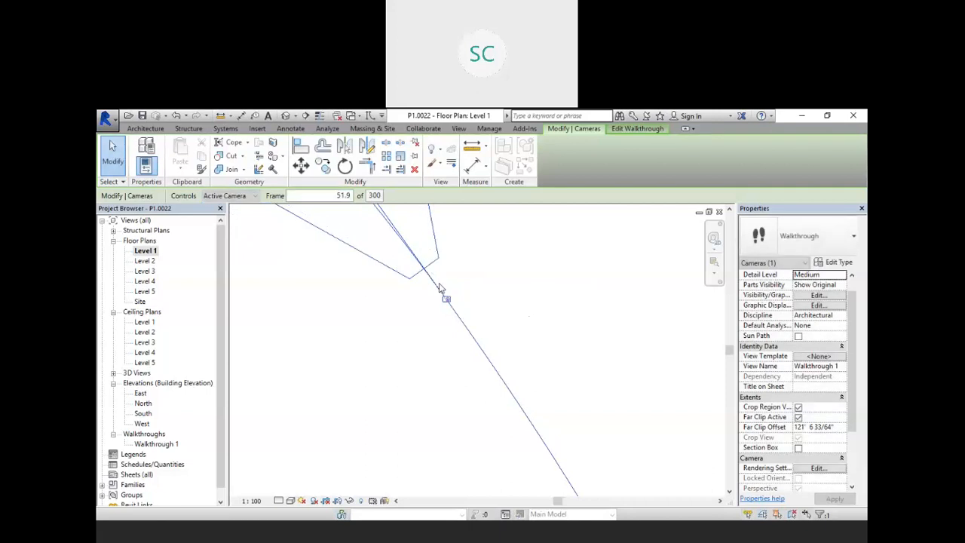
- Aim the frame 51.9 camera's target point at the house so its field of view covers the whole building
{"action": "scroll", "coordinate": [441, 277], "scroll_direction": "down", "scroll_amount": 3}
{"action": "scroll", "coordinate": [442, 278], "scroll_direction": "down", "scroll_amount": 5}
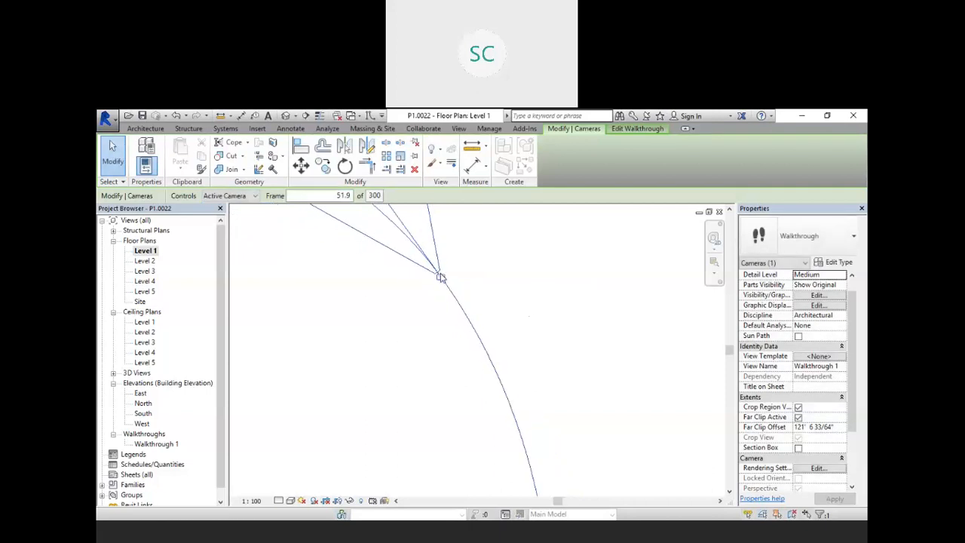
{"action": "scroll", "coordinate": [441, 279], "scroll_direction": "up", "scroll_amount": 6}
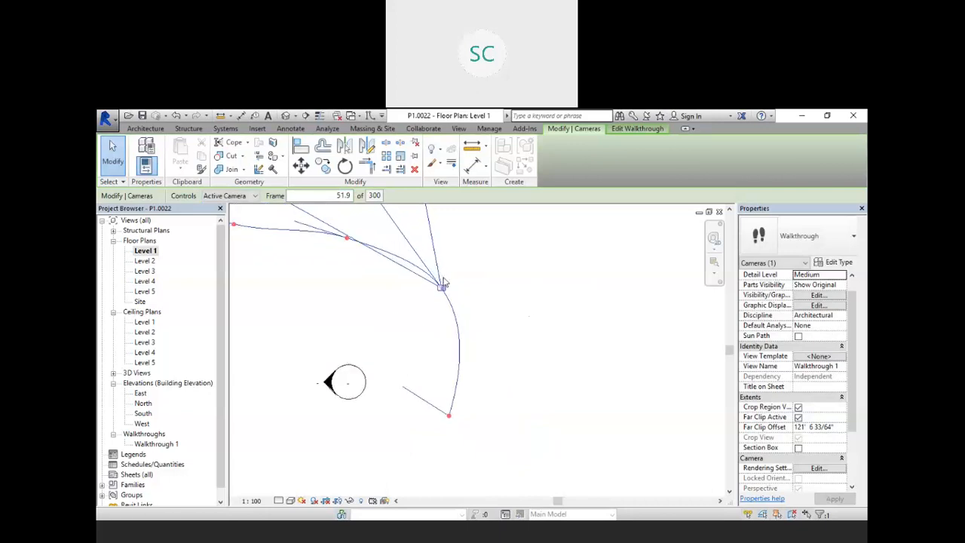
{"action": "scroll", "coordinate": [432, 301], "scroll_direction": "down", "scroll_amount": 5}
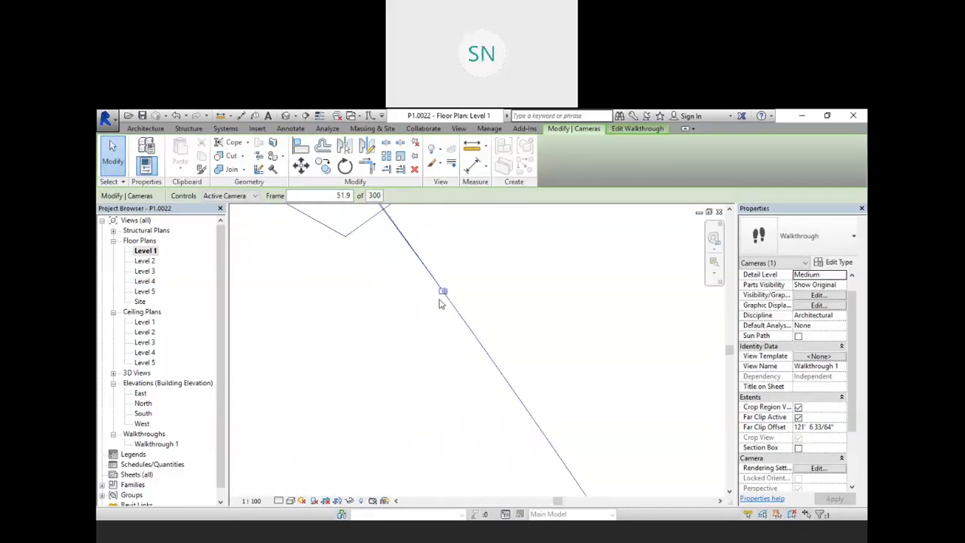
{"action": "scroll", "coordinate": [432, 290], "scroll_direction": "down", "scroll_amount": 5}
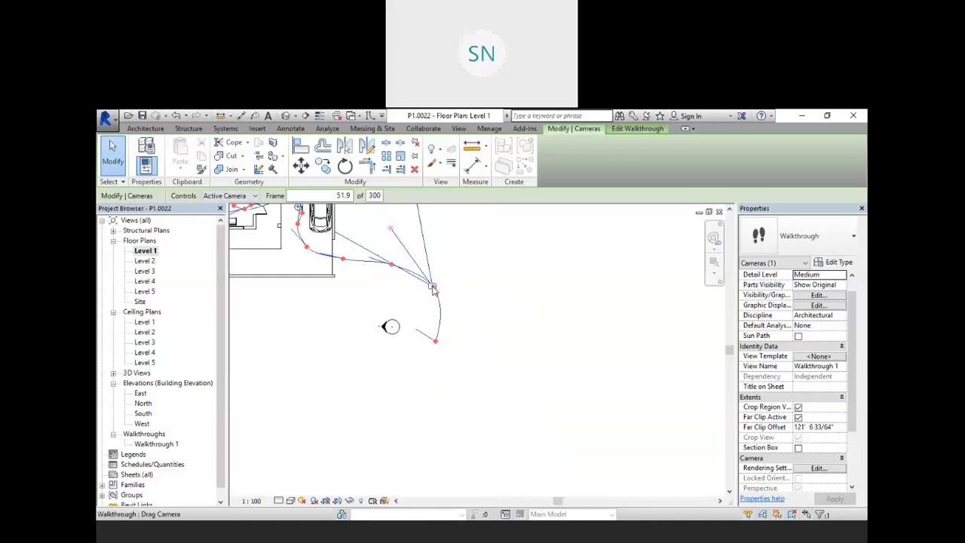
{"action": "scroll", "coordinate": [408, 239], "scroll_direction": "down", "scroll_amount": 5}
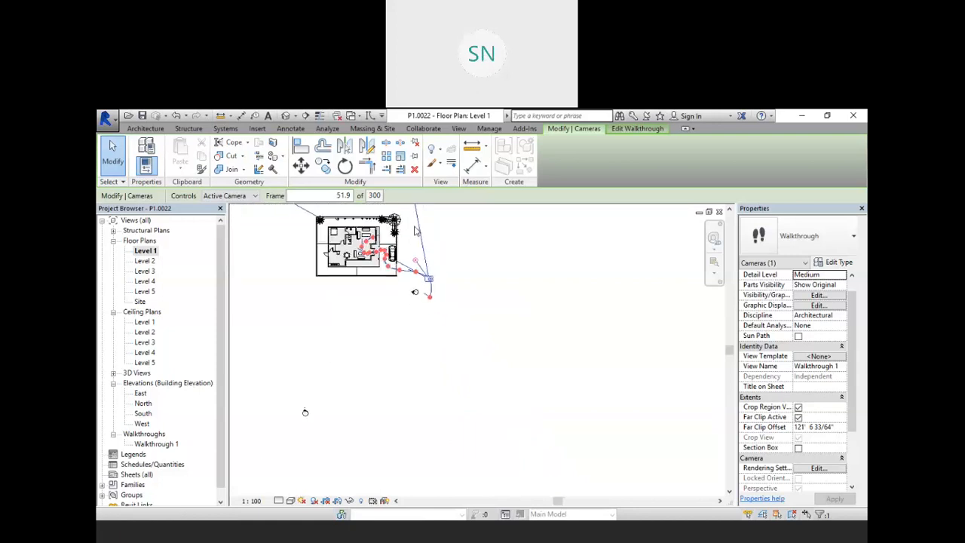
{"action": "scroll", "coordinate": [403, 307], "scroll_direction": "up", "scroll_amount": 5}
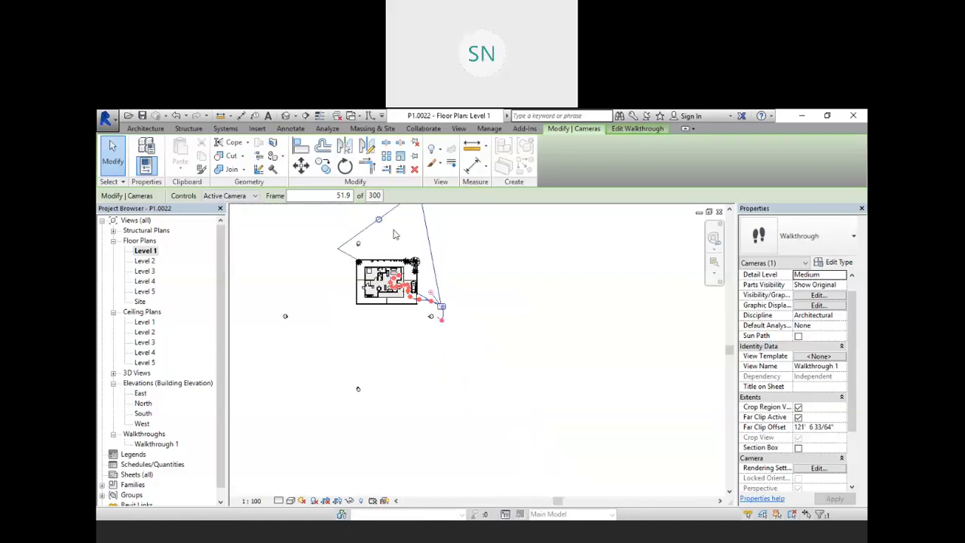
{"action": "scroll", "coordinate": [398, 285], "scroll_direction": "down", "scroll_amount": 2}
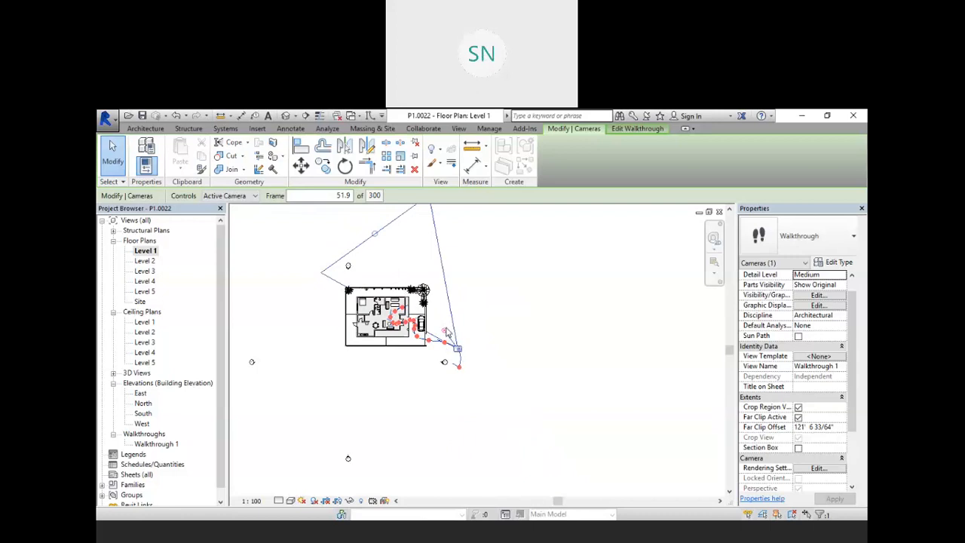
{"action": "mouse_move", "coordinate": [446, 334]}
{"action": "left_mouse_down"}
{"action": "mouse_move", "coordinate": [436, 345]}
{"action": "mouse_move", "coordinate": [444, 344]}
{"action": "left_mouse_up"}
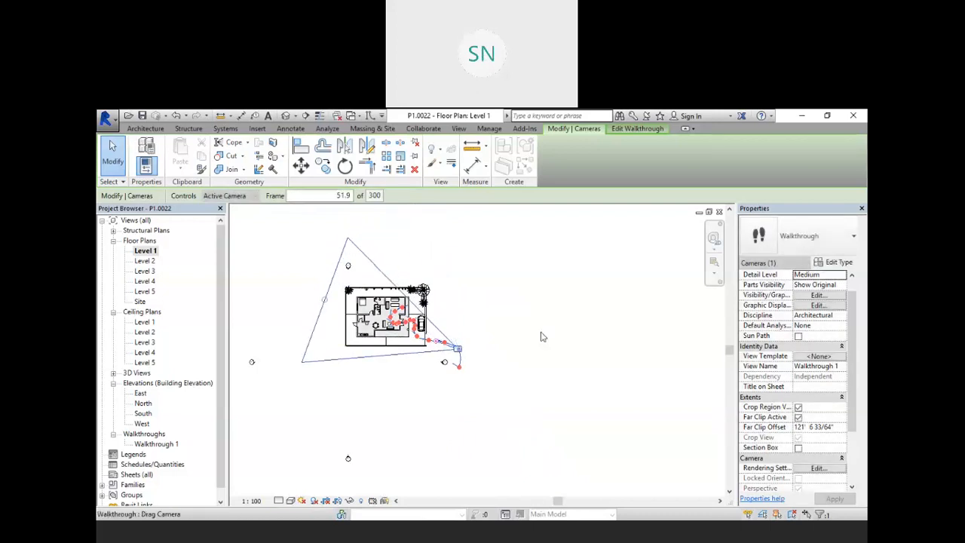
- Return the active camera to frame 1 to check its aim, and advance it to frame 100
{"action": "type", "text": "1"}
{"action": "left_click", "coordinate": [466, 298]}
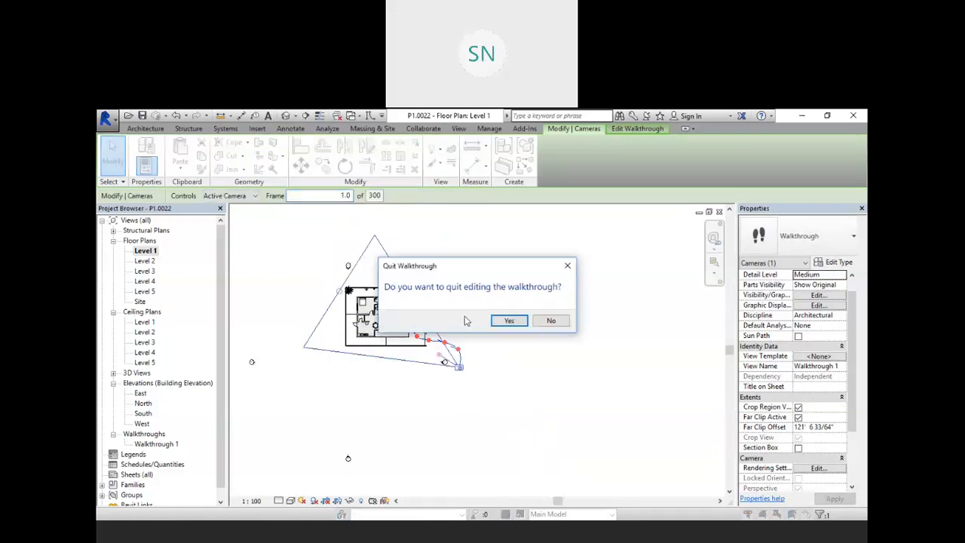
{"action": "left_click", "coordinate": [509, 321]}
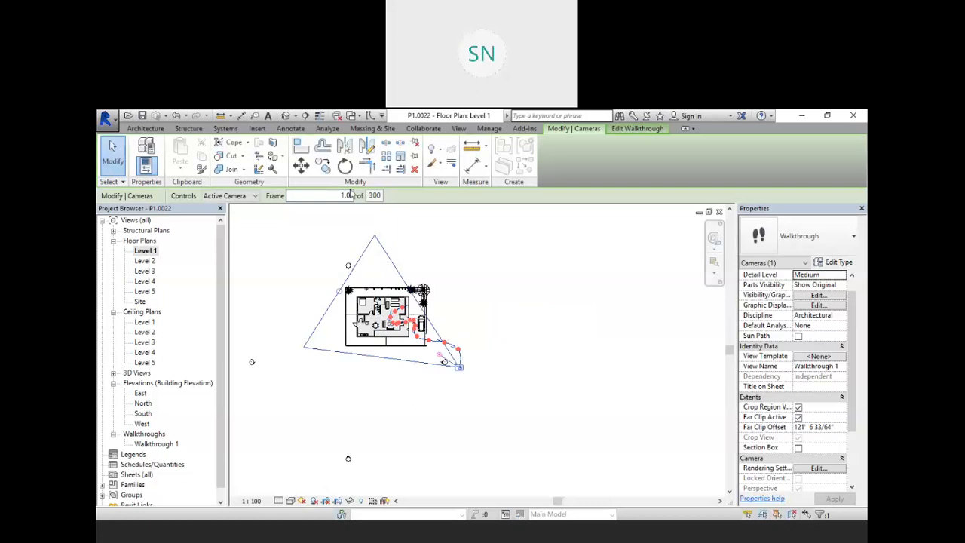
{"action": "type", "text": "1"}
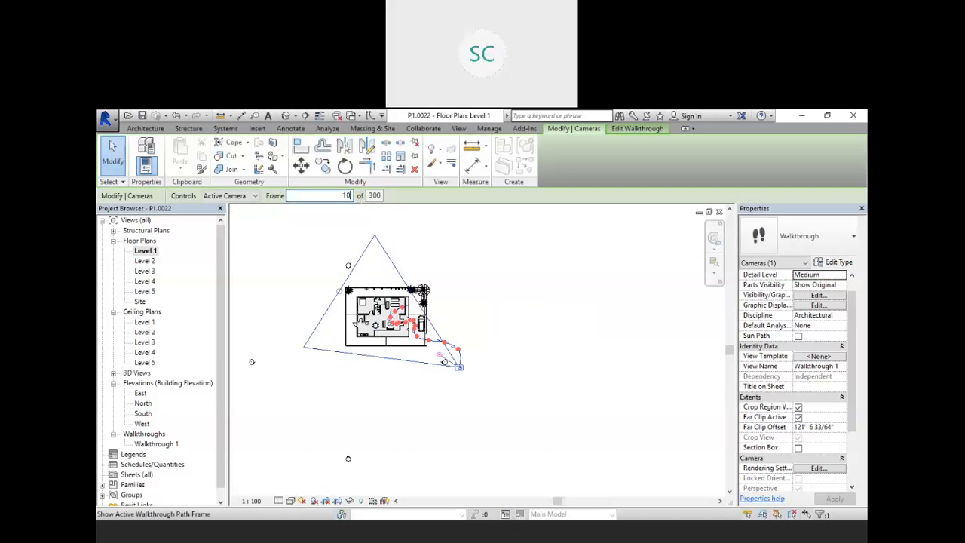
{"action": "key", "text": "Return"}
{"action": "type", "text": "10"}
{"action": "key", "text": "Return"}
{"action": "scroll", "coordinate": [478, 342], "scroll_direction": "up", "scroll_amount": 4}
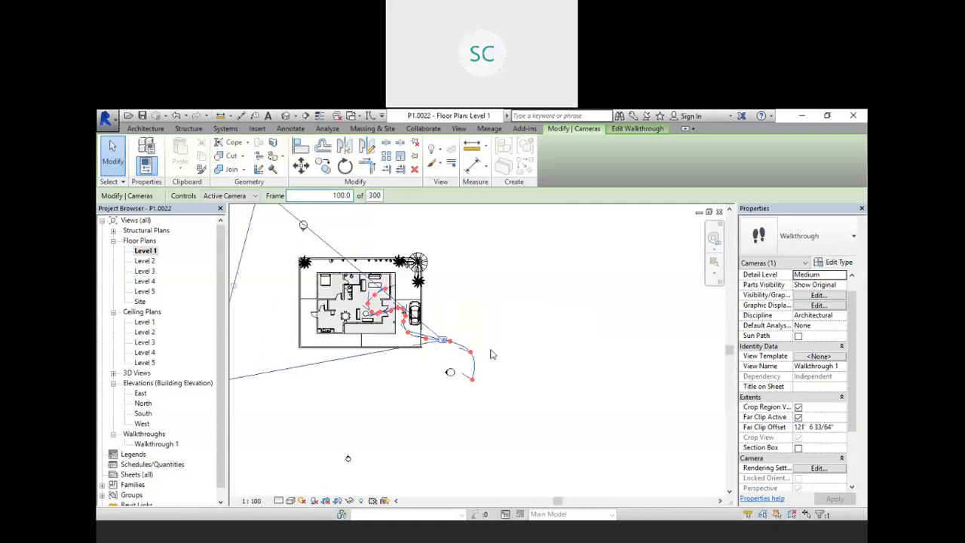
- Advance the active camera to frame 150 and place it on the key frame just inside the plot, at frame 157.3
{"action": "left_click", "coordinate": [328, 196]}
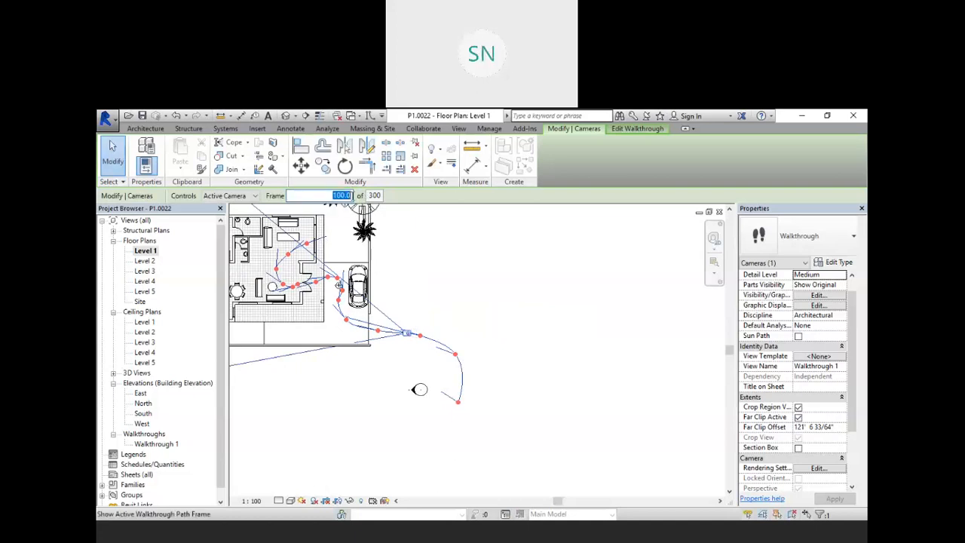
{"action": "type", "text": "150"}
{"action": "key", "text": "Return"}
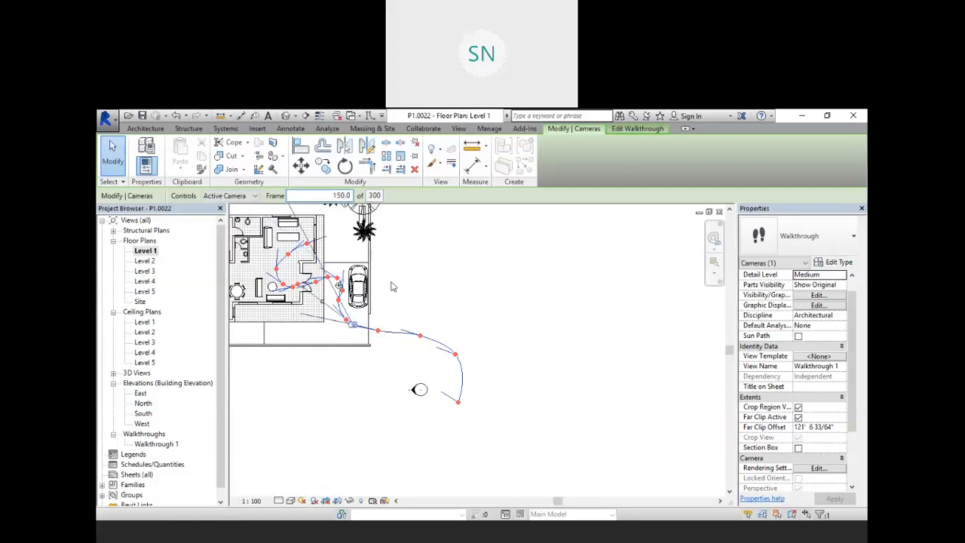
{"action": "scroll", "coordinate": [350, 343], "scroll_direction": "down", "scroll_amount": 3}
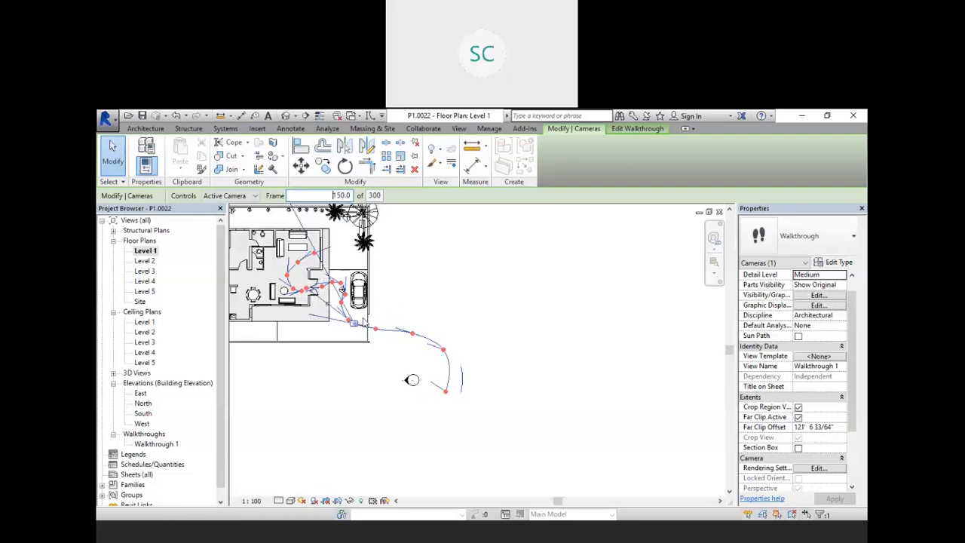
{"action": "scroll", "coordinate": [349, 343], "scroll_direction": "up", "scroll_amount": 1}
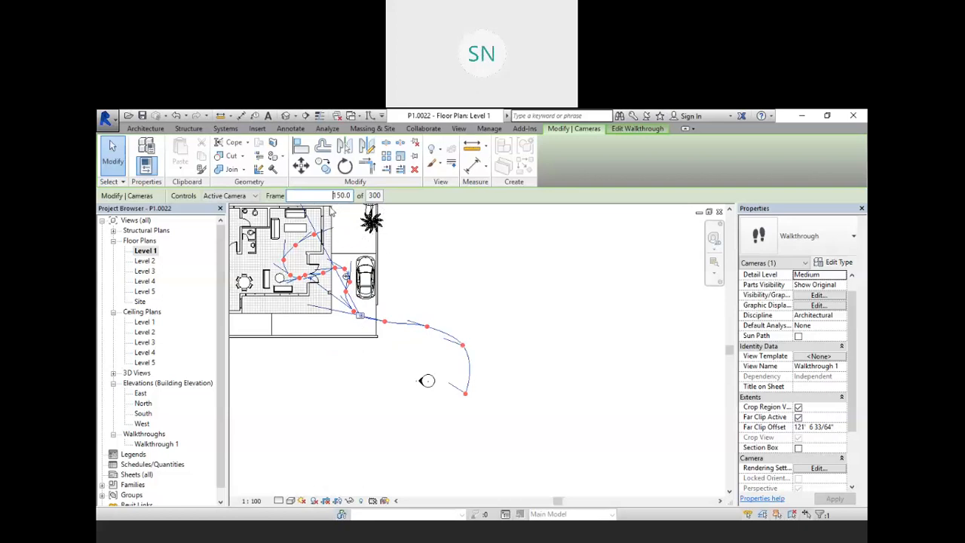
{"action": "scroll", "coordinate": [351, 322], "scroll_direction": "up", "scroll_amount": 1}
{"action": "left_click", "coordinate": [358, 317]}
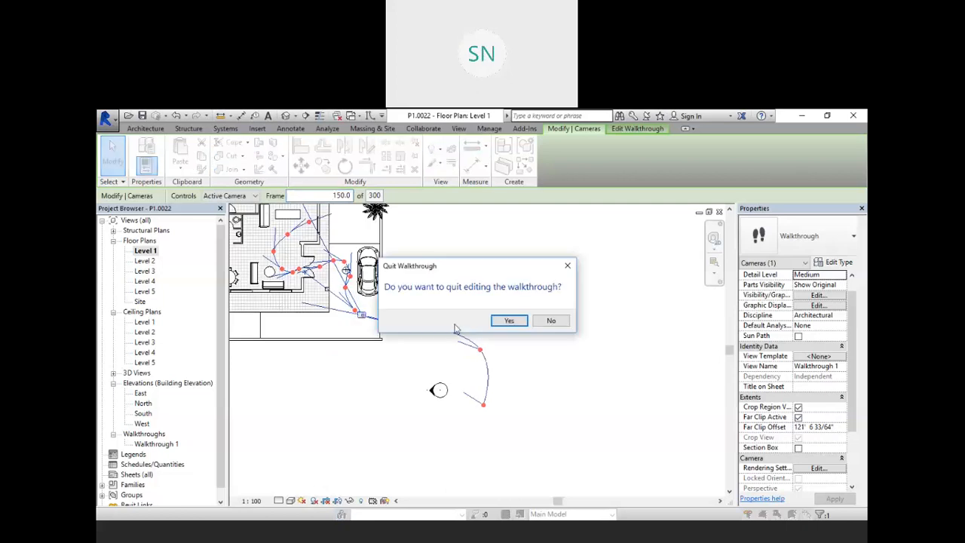
{"action": "left_click", "coordinate": [551, 320]}
{"action": "left_click_drag", "start_coordinate": [360, 314], "coordinate": [362, 320]}
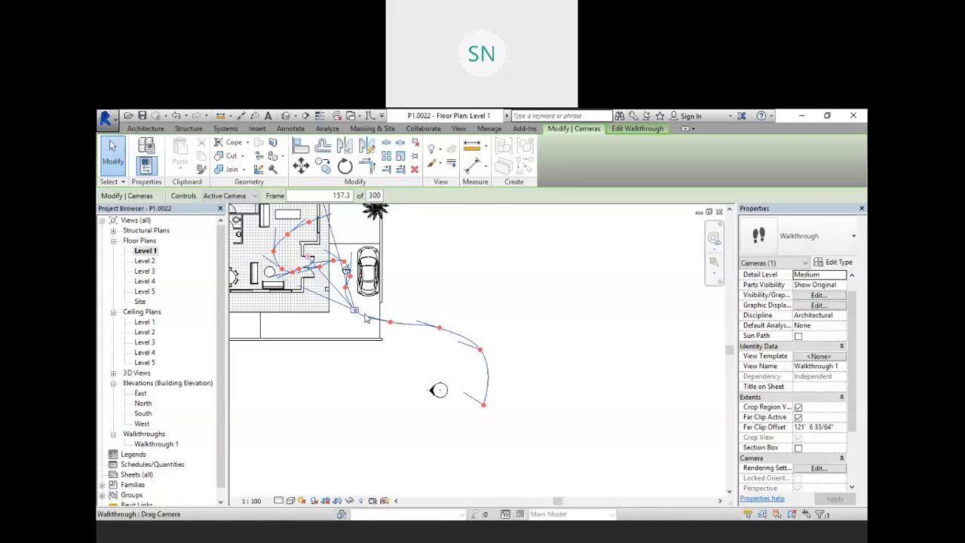
- Aim the frame 157.3 camera's target point straight ahead, between the house and the parked car
{"action": "scroll", "coordinate": [370, 317], "scroll_direction": "down", "scroll_amount": 1}
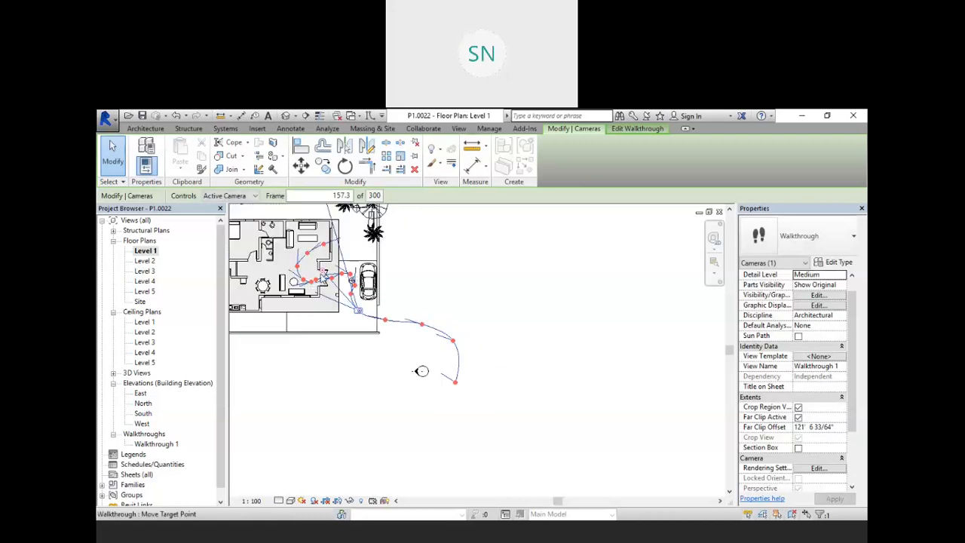
{"action": "left_click_drag", "start_coordinate": [324, 270], "coordinate": [356, 257]}
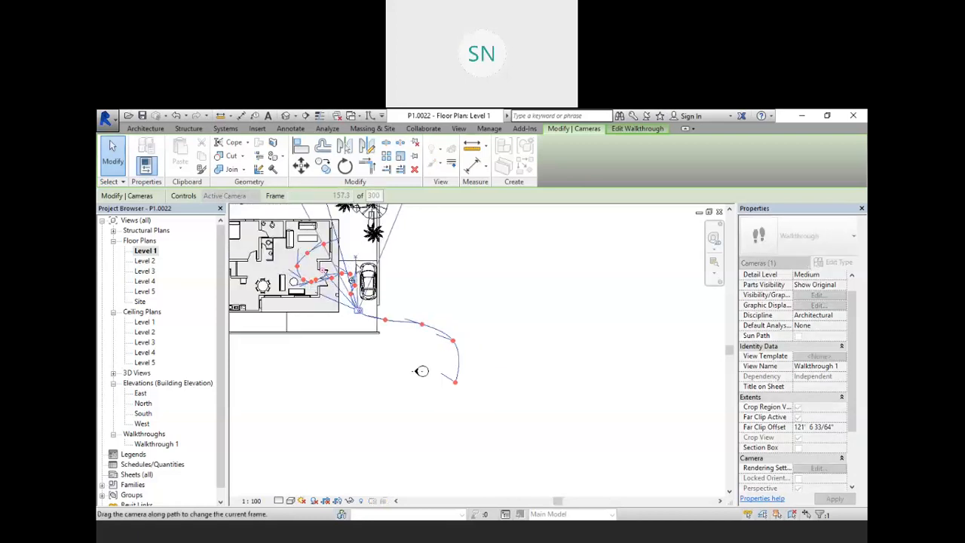
{"action": "scroll", "coordinate": [353, 284], "scroll_direction": "up", "scroll_amount": 8}
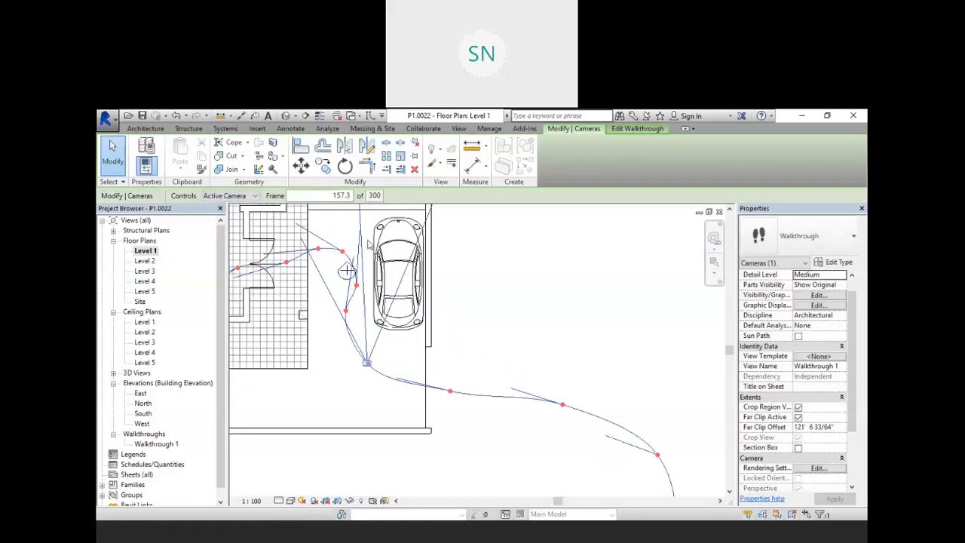
- Move the active camera to the following key frame beside the car and adjust its target point to look straight ahead
{"action": "left_click_drag", "start_coordinate": [367, 362], "coordinate": [349, 316]}
{"action": "scroll", "coordinate": [349, 316], "scroll_direction": "down", "scroll_amount": 3}
{"action": "scroll", "coordinate": [354, 264], "scroll_direction": "up", "scroll_amount": 2}
{"action": "left_click_drag", "start_coordinate": [354, 259], "coordinate": [357, 257]}
- Move the active camera to the key frame at frame 185.2 and turn its target point toward the house
{"action": "left_click_drag", "start_coordinate": [341, 368], "coordinate": [347, 347]}
{"action": "scroll", "coordinate": [347, 348], "scroll_direction": "up", "scroll_amount": 2}
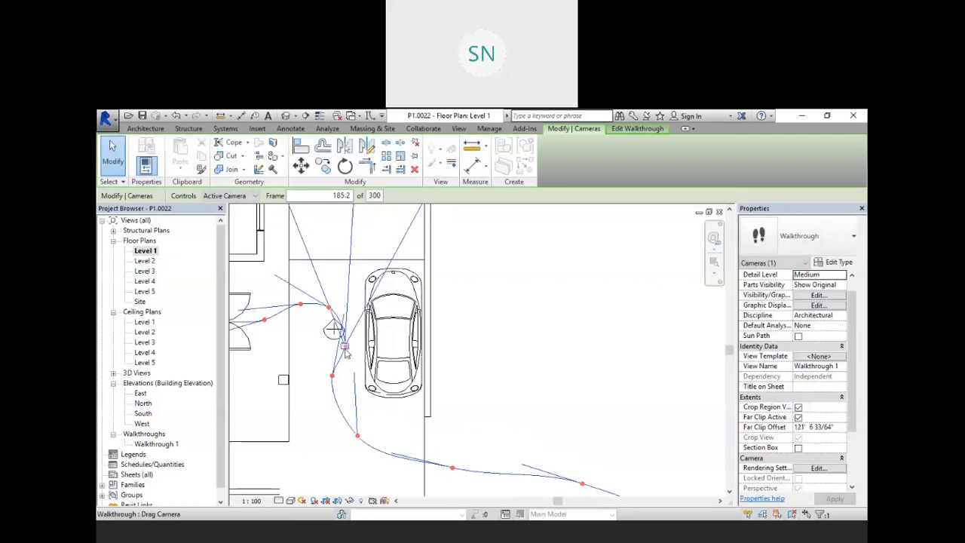
{"action": "scroll", "coordinate": [338, 375], "scroll_direction": "down", "scroll_amount": 3}
{"action": "left_click_drag", "start_coordinate": [346, 281], "coordinate": [319, 291]}
{"action": "scroll", "coordinate": [340, 360], "scroll_direction": "up", "scroll_amount": 4}
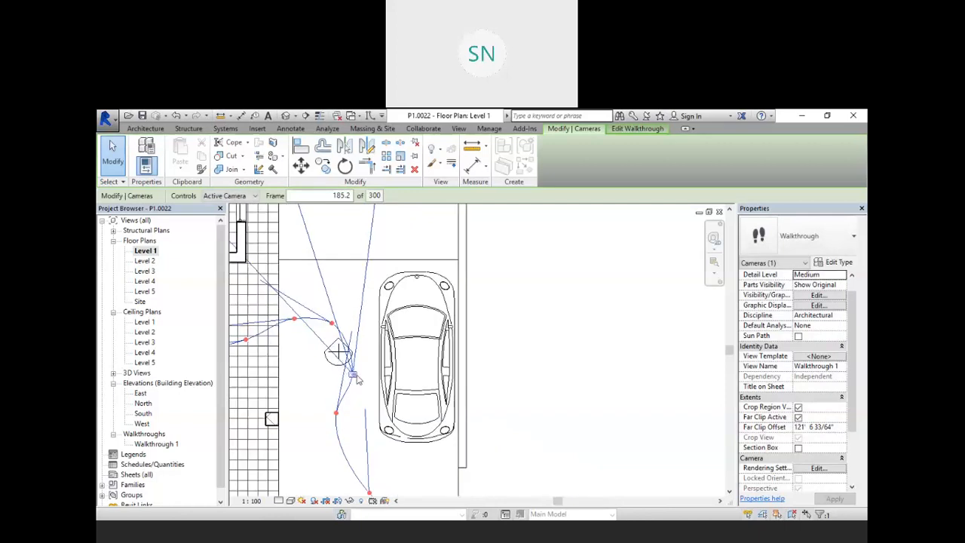
- Move the active camera to the key frame at frame 196.8 and turn its target point toward the house entrance
{"action": "left_click_drag", "start_coordinate": [355, 371], "coordinate": [352, 322]}
{"action": "scroll", "coordinate": [357, 321], "scroll_direction": "down", "scroll_amount": 3}
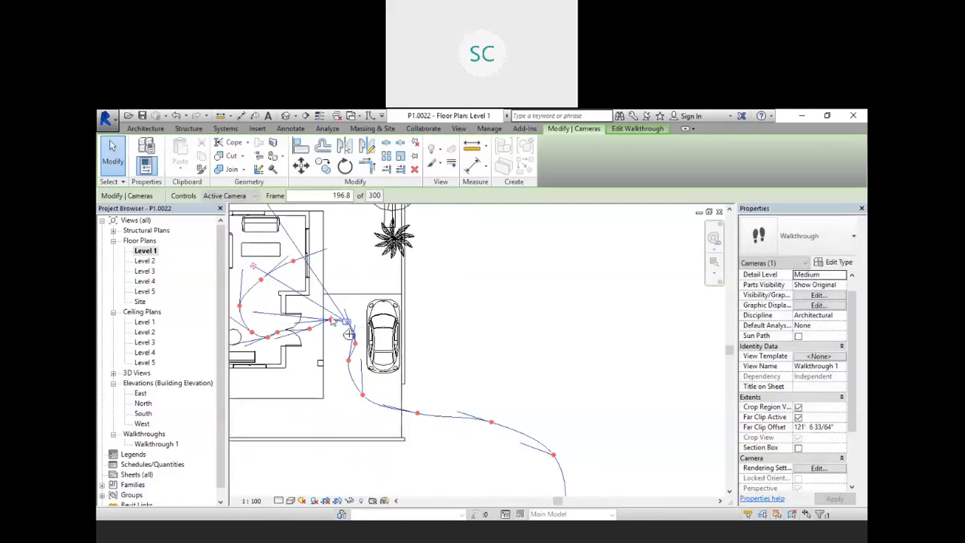
{"action": "left_click_drag", "start_coordinate": [254, 267], "coordinate": [242, 292]}
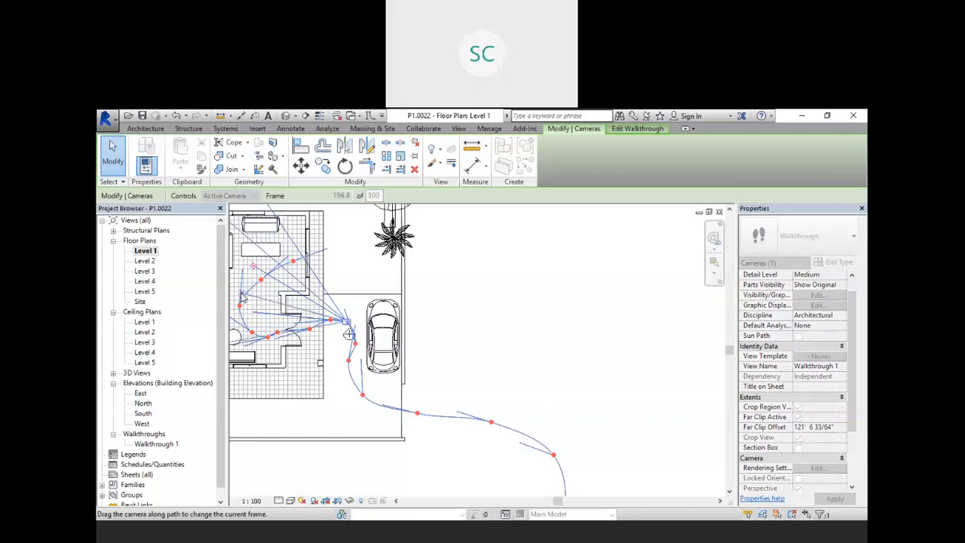
- Move the active camera to the key frame at frame 205.0 and aim its target point through the entrance door
{"action": "left_click_drag", "start_coordinate": [347, 322], "coordinate": [330, 320]}
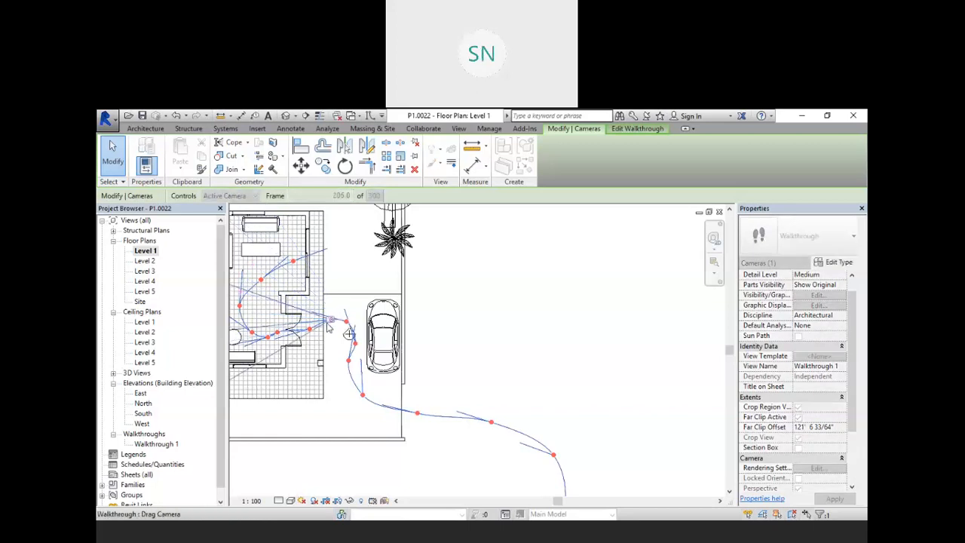
{"action": "middle_click_drag", "start_coordinate": [349, 334], "coordinate": [393, 319]}
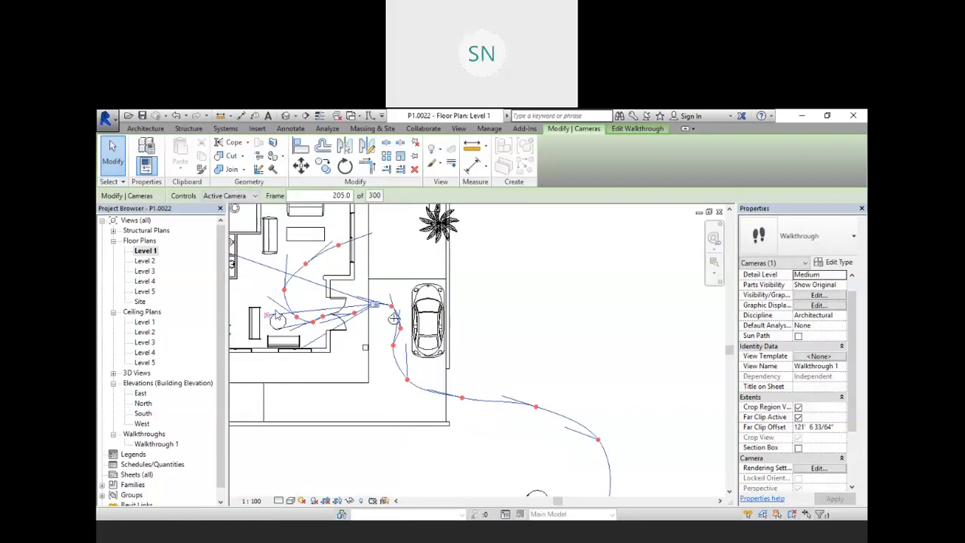
{"action": "left_click_drag", "start_coordinate": [267, 315], "coordinate": [266, 308]}
- Advance the active camera along the path through the entrance door and past the key frames beside the living-room seating
{"action": "left_click_drag", "start_coordinate": [374, 304], "coordinate": [255, 315]}
{"action": "scroll", "coordinate": [349, 313], "scroll_direction": "down", "scroll_amount": 6}
{"action": "scroll", "coordinate": [292, 314], "scroll_direction": "up", "scroll_amount": 8}
{"action": "scroll", "coordinate": [370, 315], "scroll_direction": "down", "scroll_amount": 1}
{"action": "left_click_drag", "start_coordinate": [460, 312], "coordinate": [337, 362]}
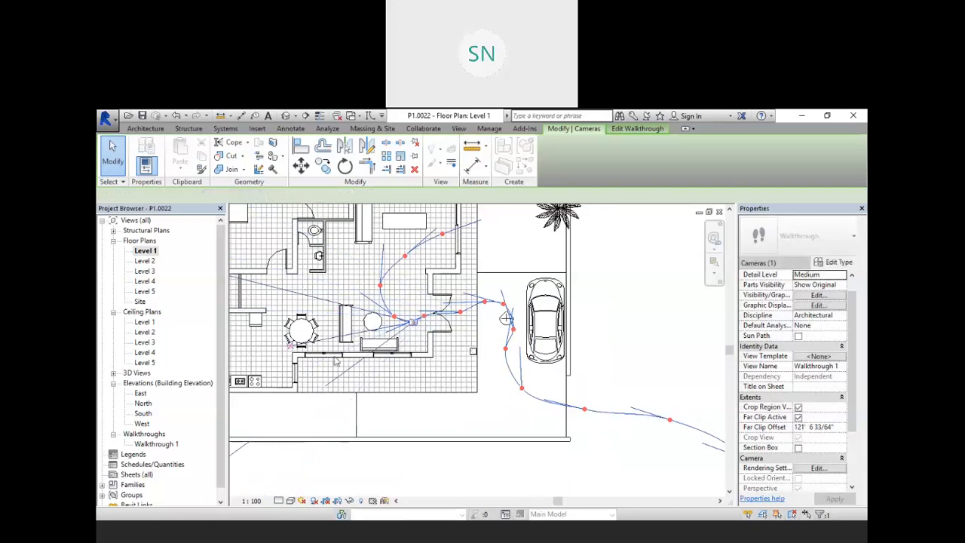
{"action": "left_click_drag", "start_coordinate": [412, 323], "coordinate": [383, 341]}
- Adjust the camera's target point at frame 262.5 and move the active camera to the path's end at frame 300
{"action": "scroll", "coordinate": [396, 332], "scroll_direction": "down", "scroll_amount": 3}
{"action": "scroll", "coordinate": [395, 332], "scroll_direction": "up", "scroll_amount": 1}
{"action": "scroll", "coordinate": [365, 361], "scroll_direction": "down", "scroll_amount": 2}
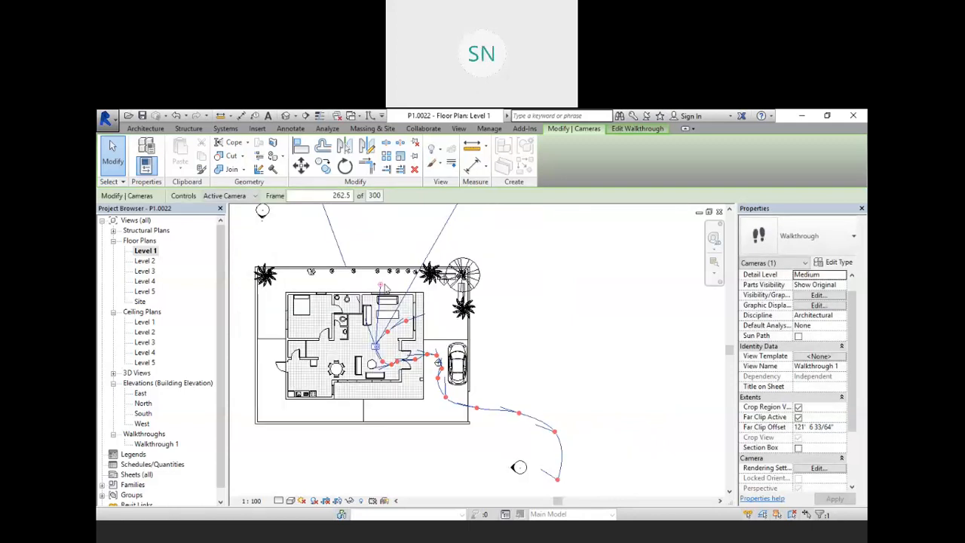
{"action": "left_click_drag", "start_coordinate": [381, 287], "coordinate": [430, 306]}
{"action": "left_click_drag", "start_coordinate": [382, 345], "coordinate": [426, 322]}
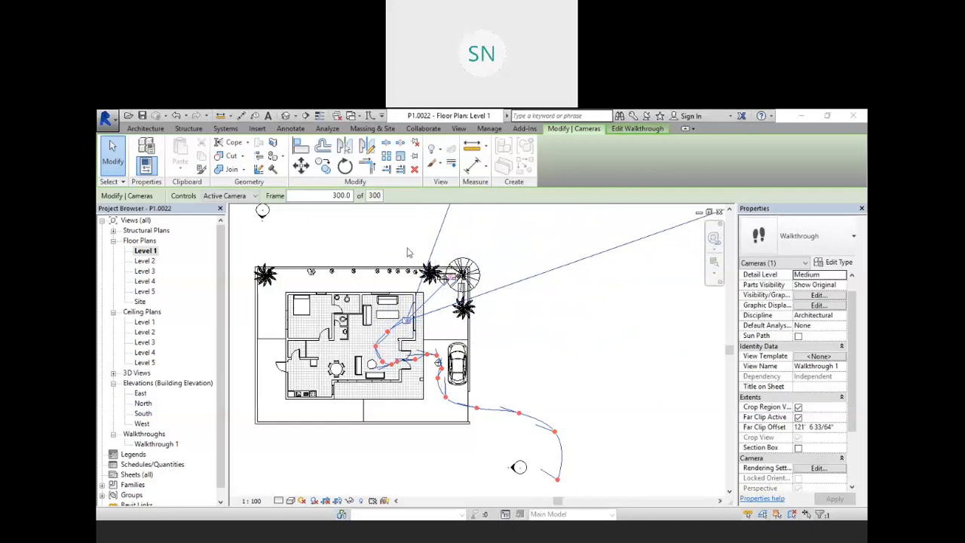
- Open the Walkthrough 1 view for editing and set its current frame to 1
{"action": "double_click", "coordinate": [138, 445]}
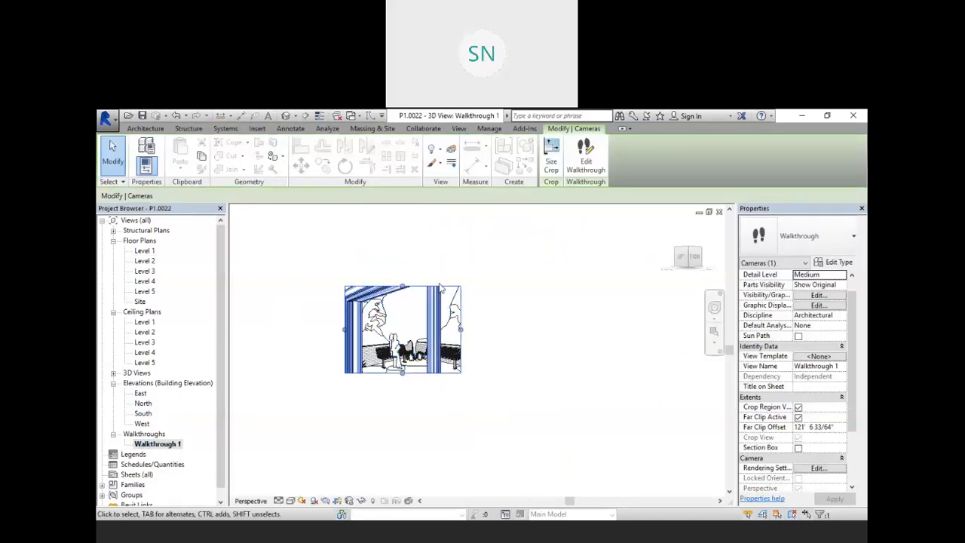
{"action": "left_click", "coordinate": [585, 158]}
{"action": "left_click", "coordinate": [339, 195]}
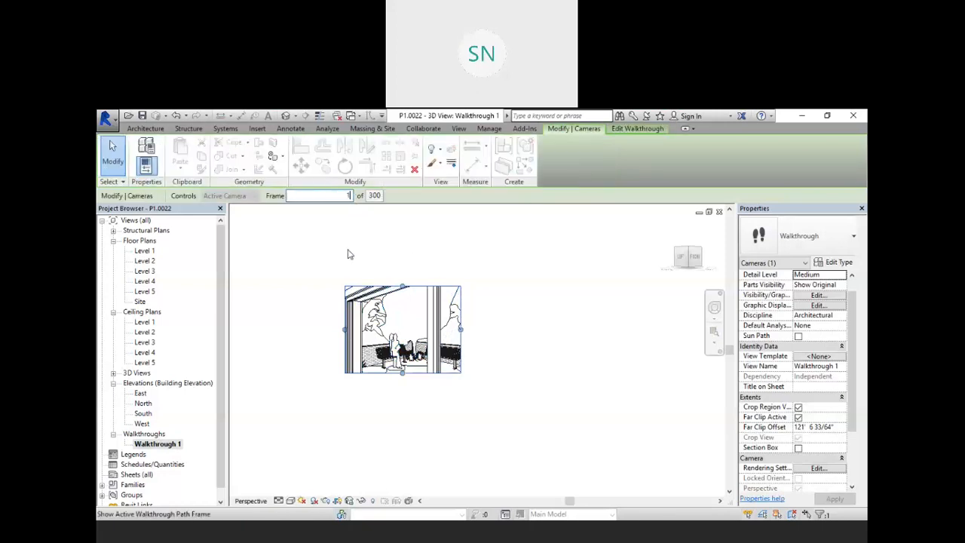
{"action": "key", "text": "Return"}
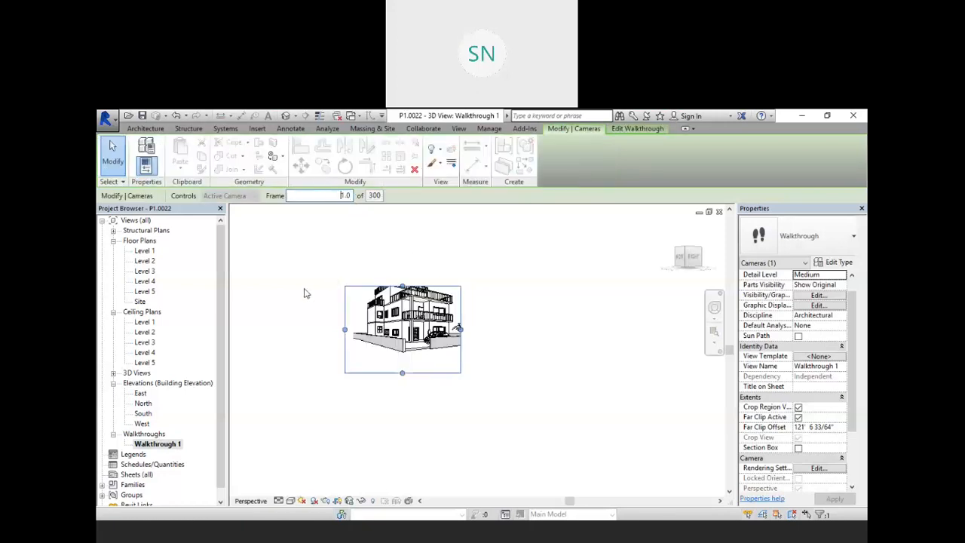
- Play Walkthrough 1 and widen its crop region to take in the trees beside the house
{"action": "right_click", "coordinate": [157, 445]}
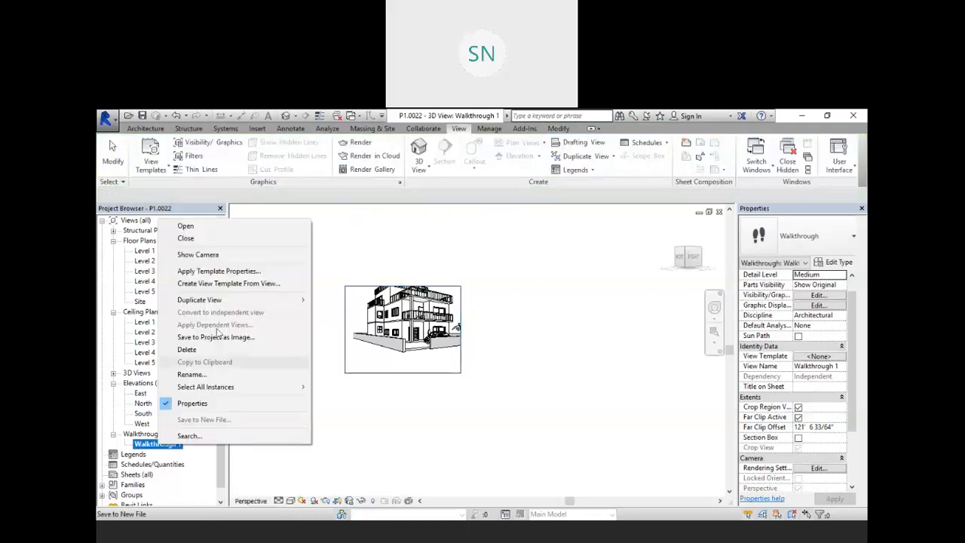
{"action": "left_click", "coordinate": [206, 228]}
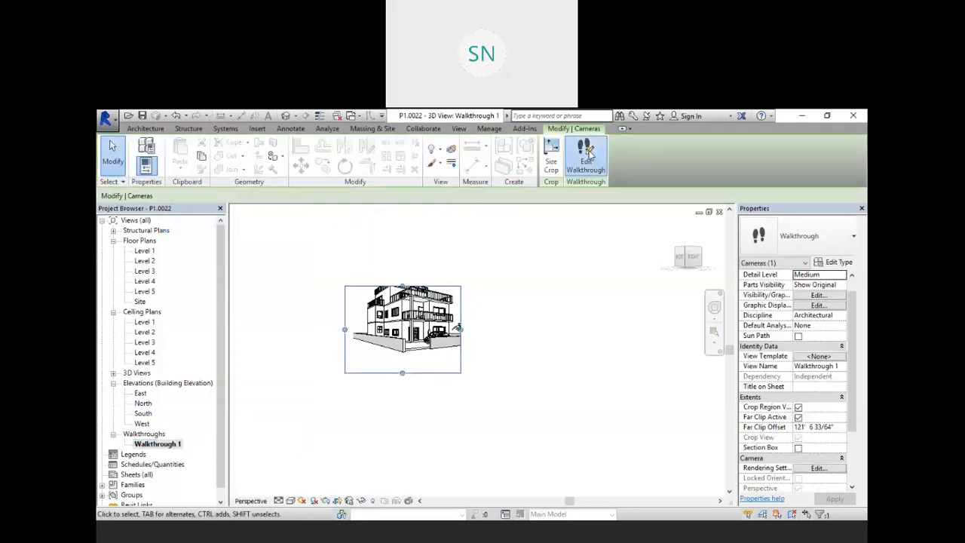
{"action": "left_click", "coordinate": [293, 154]}
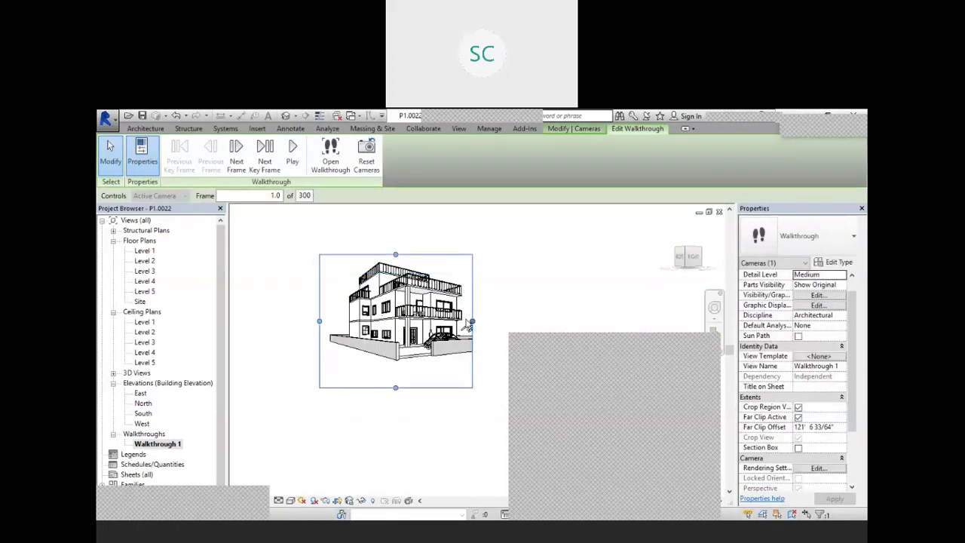
{"action": "left_click_drag", "start_coordinate": [472, 322], "coordinate": [496, 321]}
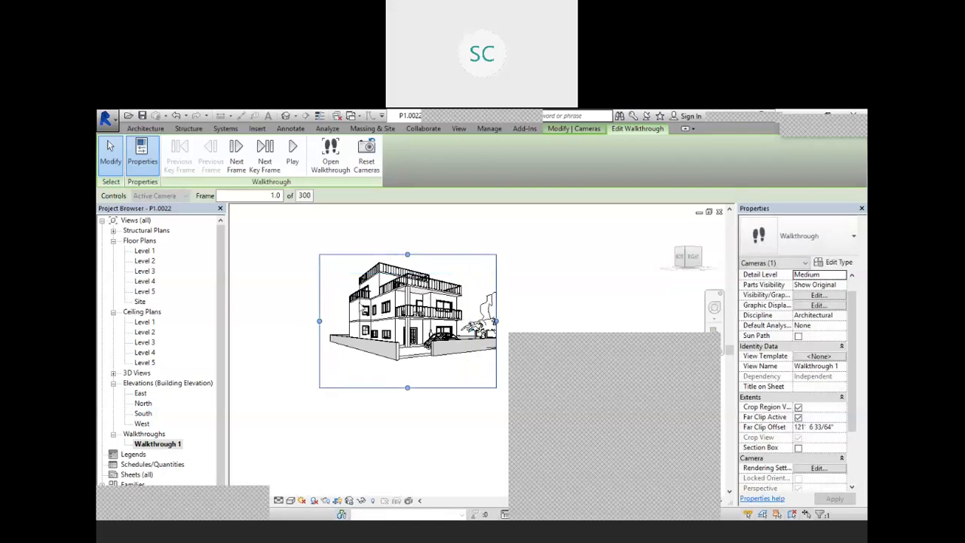
{"action": "scroll", "coordinate": [377, 281], "scroll_direction": "up", "scroll_amount": 3}
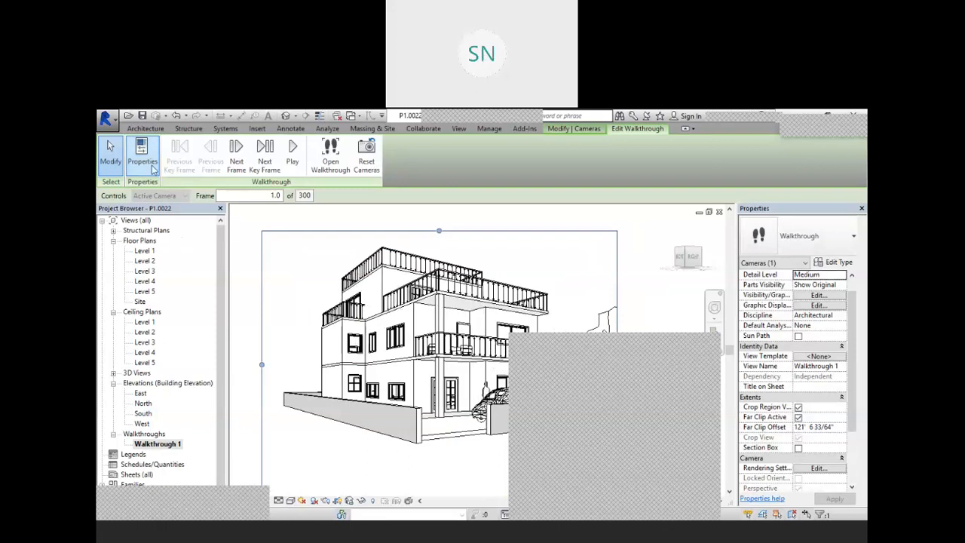
- Start exporting the walkthrough as an animation of all frames at 15 frames/sec in the Realistic visual style
{"action": "left_click", "coordinate": [107, 119]}
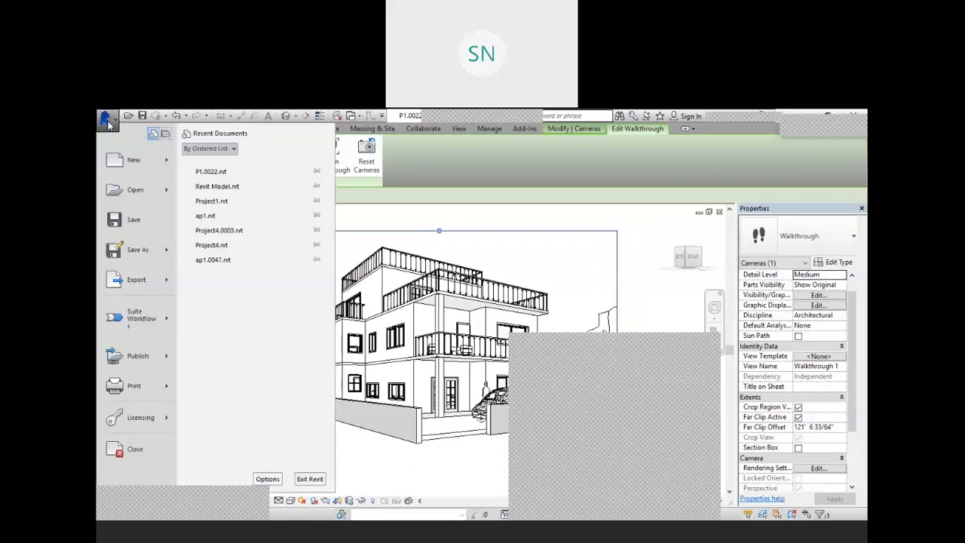
{"action": "mouse_move", "coordinate": [139, 279]}
{"action": "mouse_move", "coordinate": [280, 448]}
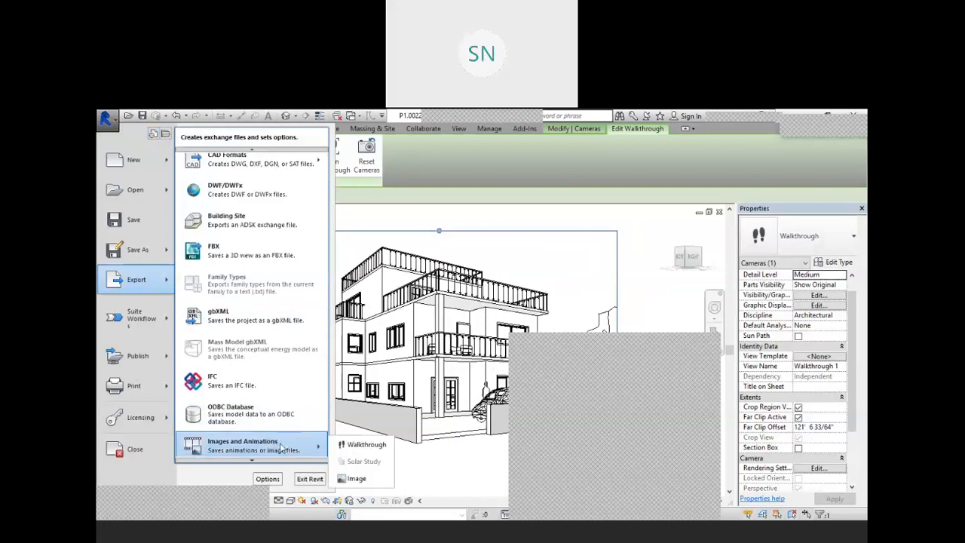
{"action": "left_click", "coordinate": [361, 445]}
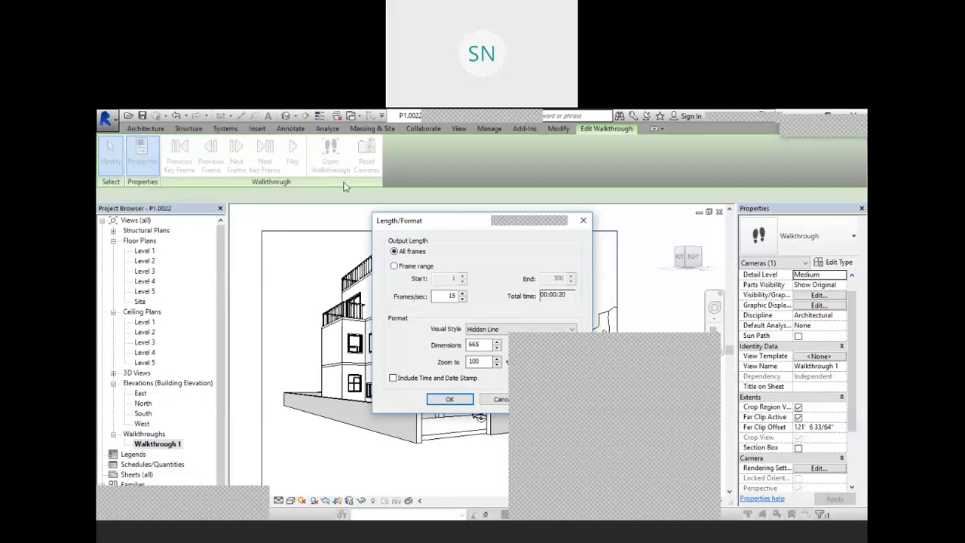
{"action": "left_click_drag", "start_coordinate": [464, 218], "coordinate": [323, 180]}
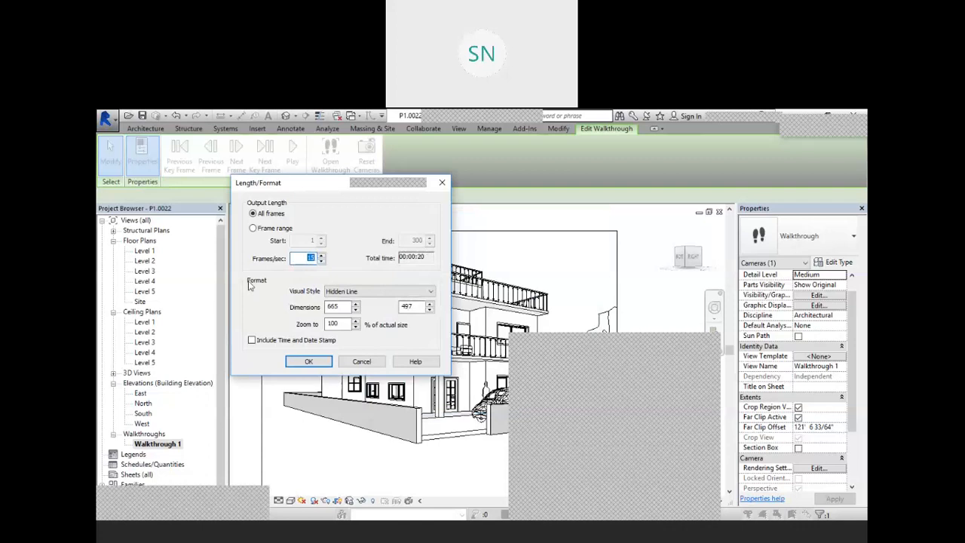
{"action": "left_click", "coordinate": [387, 292]}
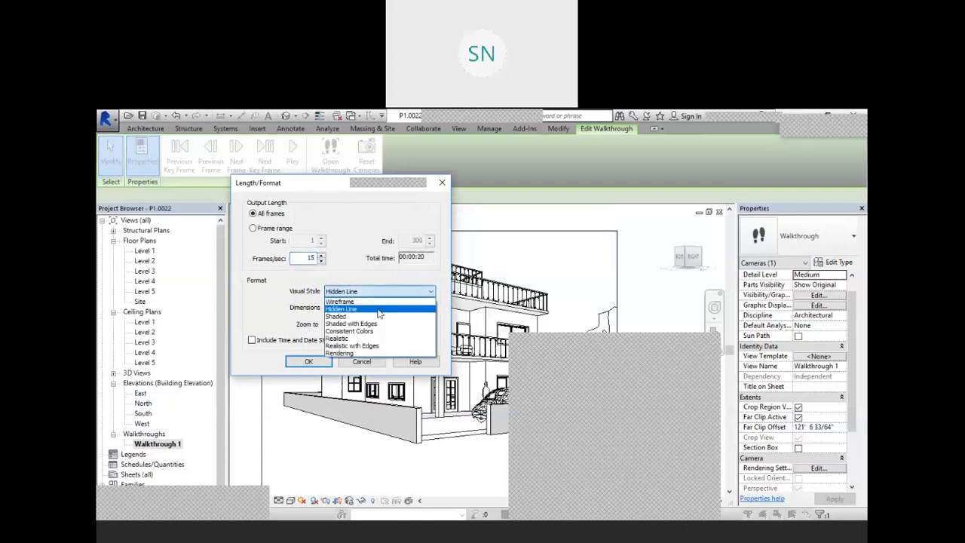
{"action": "left_click", "coordinate": [351, 353]}
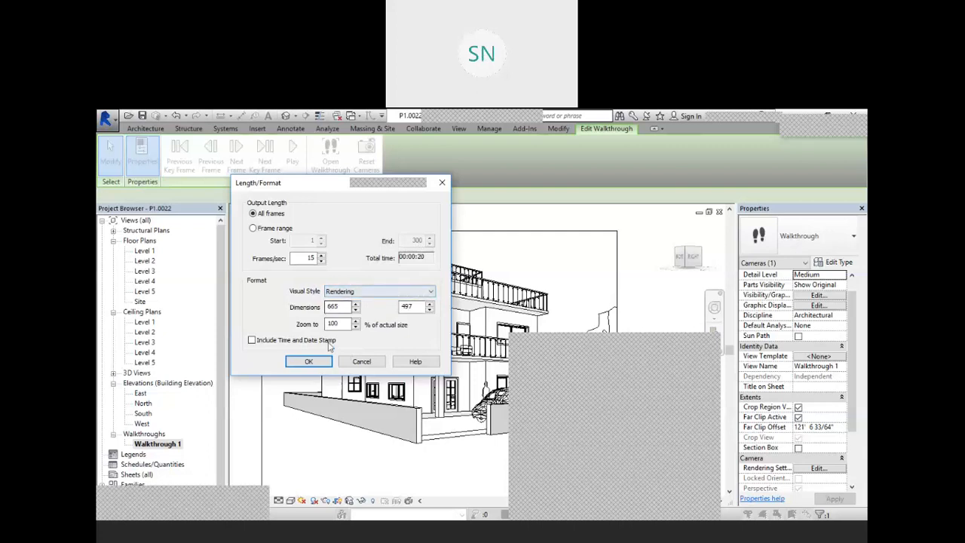
{"action": "left_click", "coordinate": [377, 292]}
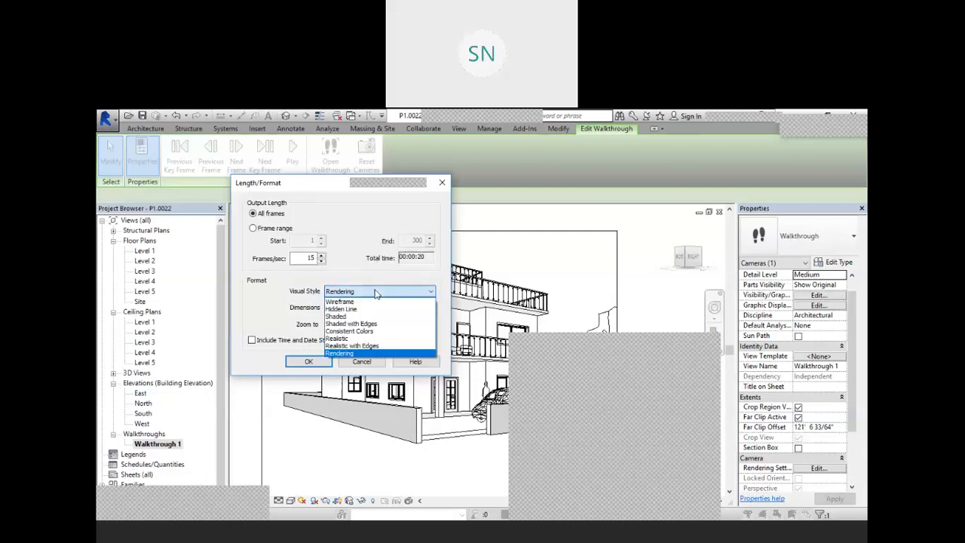
{"action": "left_click", "coordinate": [354, 339]}
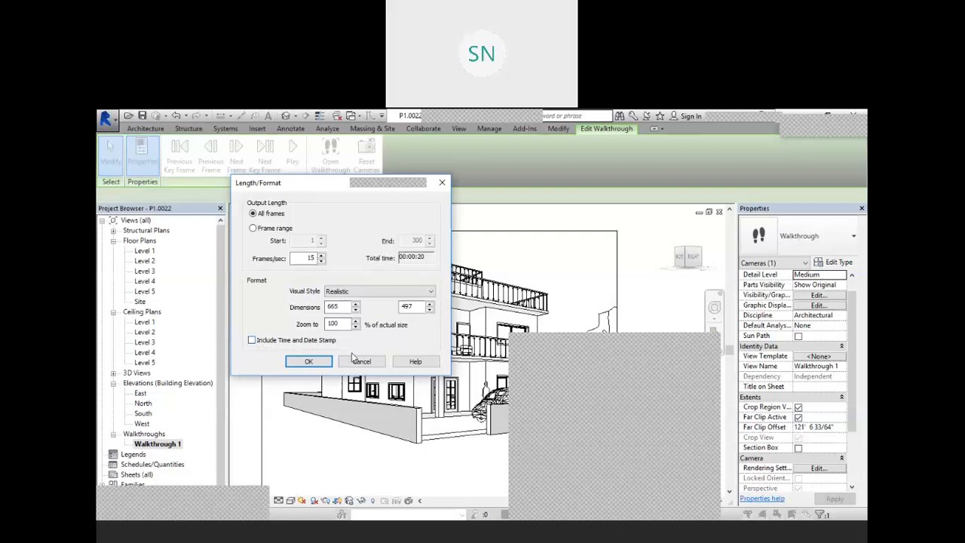
{"action": "left_click", "coordinate": [308, 363]}
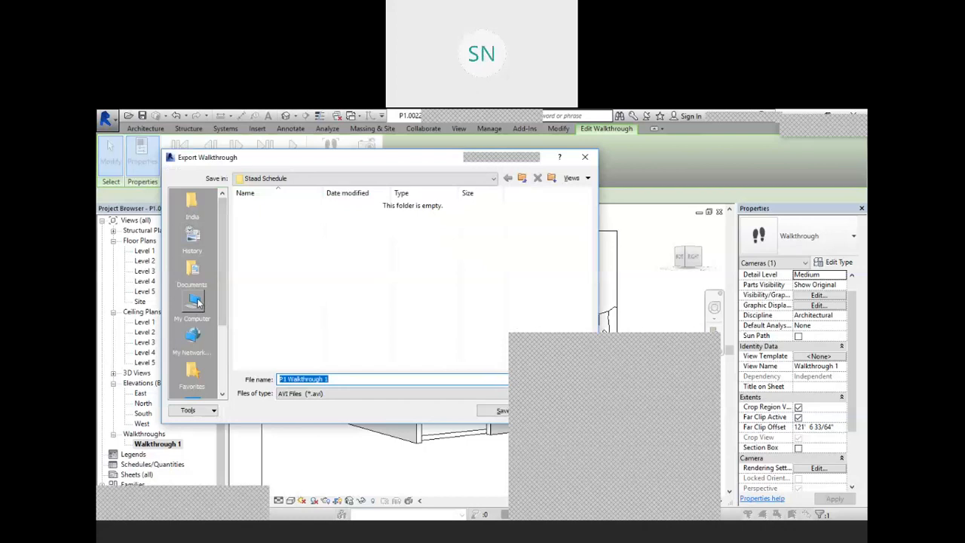
- Save the export to the Desktop as the AVI file P1 Walkthrough 1 with Full Frames (Uncompressed) compression
{"action": "scroll", "coordinate": [196, 302], "scroll_direction": "down", "scroll_amount": 3}
{"action": "left_click", "coordinate": [193, 305]}
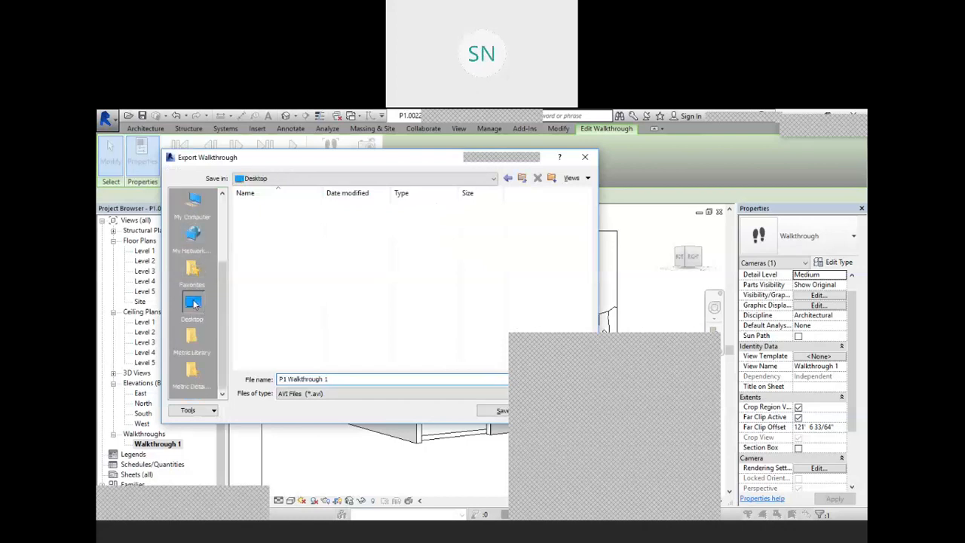
{"action": "left_click", "coordinate": [616, 354]}
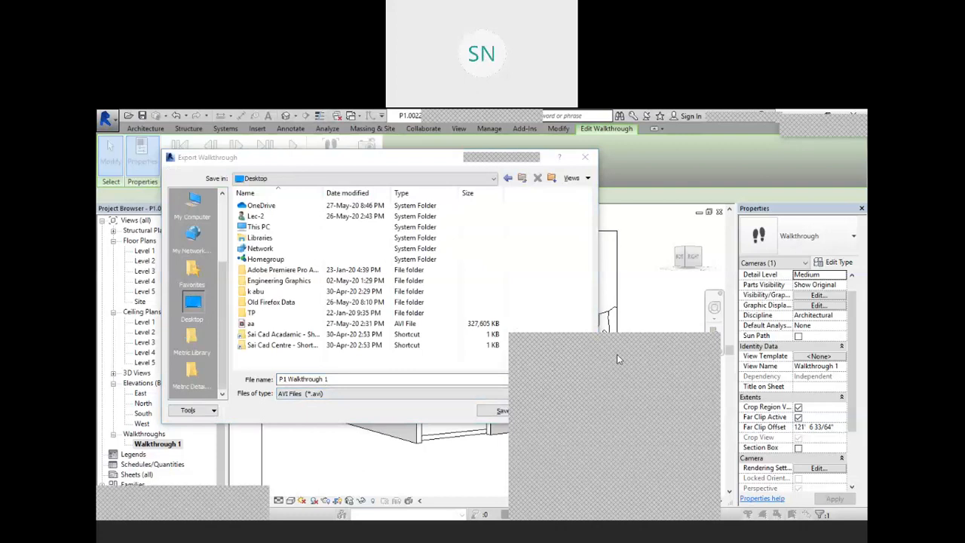
{"action": "left_click", "coordinate": [503, 410]}
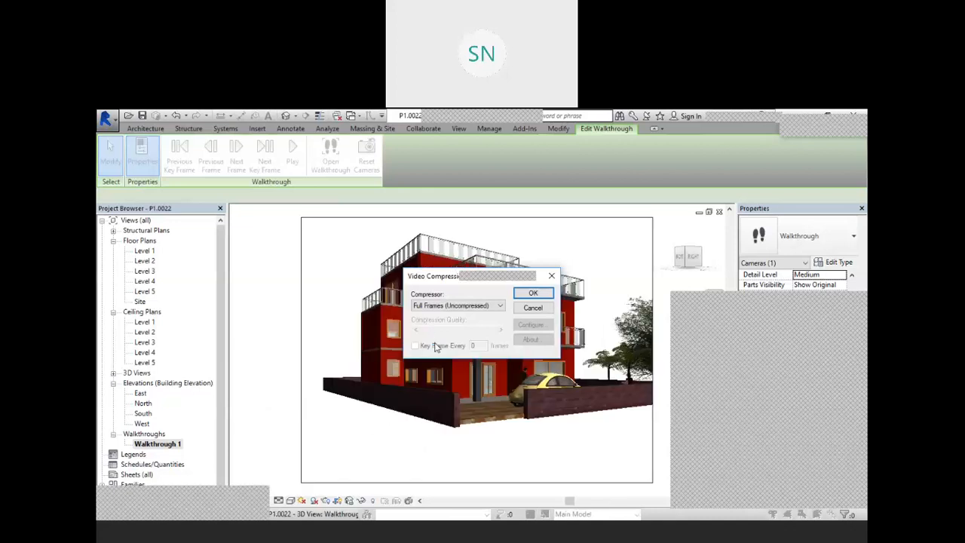
{"action": "left_click", "coordinate": [527, 293]}
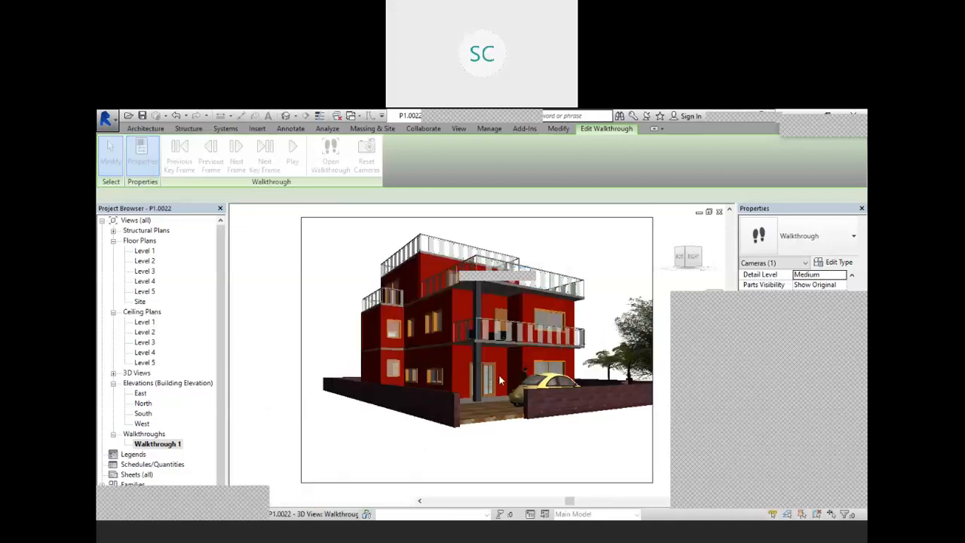
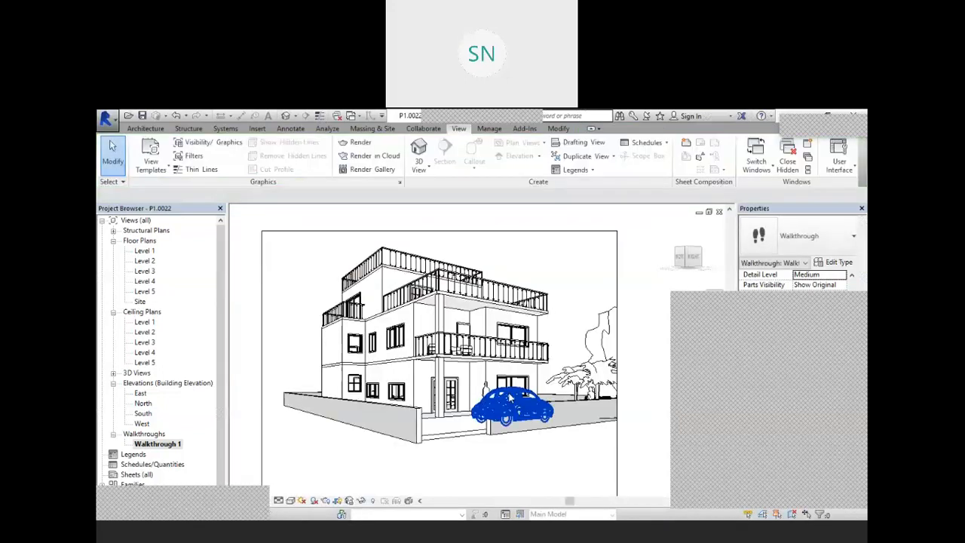
- Check the size of the exported P1 Walkthrough 1 file in its file properties
{"action": "left_click", "coordinate": [794, 111]}
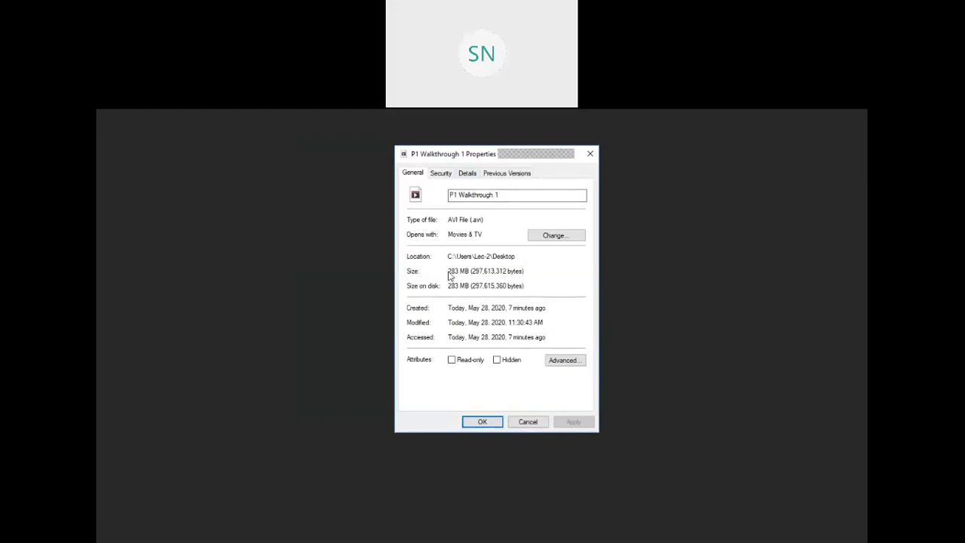
{"action": "left_click_drag", "start_coordinate": [448, 271], "coordinate": [468, 270]}
{"action": "left_click", "coordinate": [298, 133]}
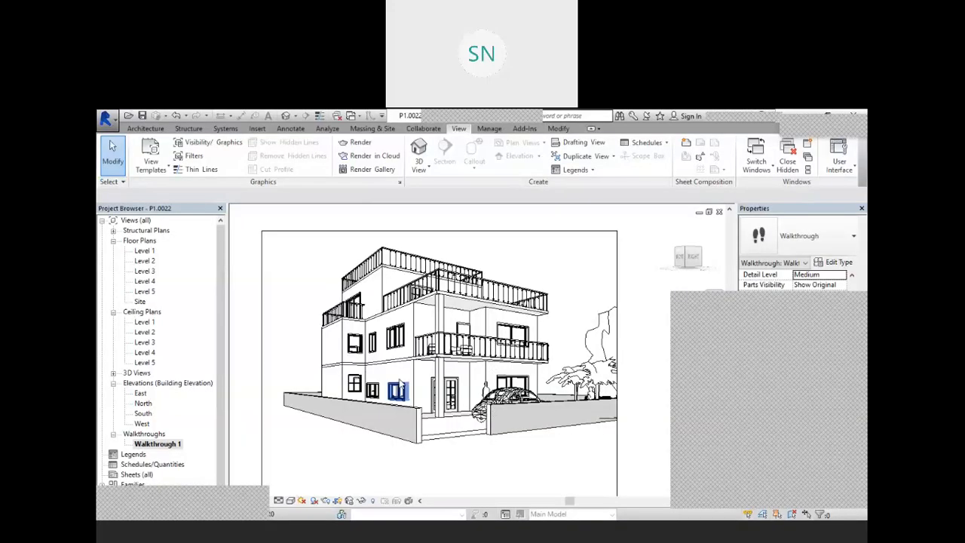
- Play the exported P1 Walkthrough 1 video in Movies & TV, rewinding it near the beginning
{"action": "mouse_move", "coordinate": [432, 115]}
{"action": "left_click", "coordinate": [381, 118]}
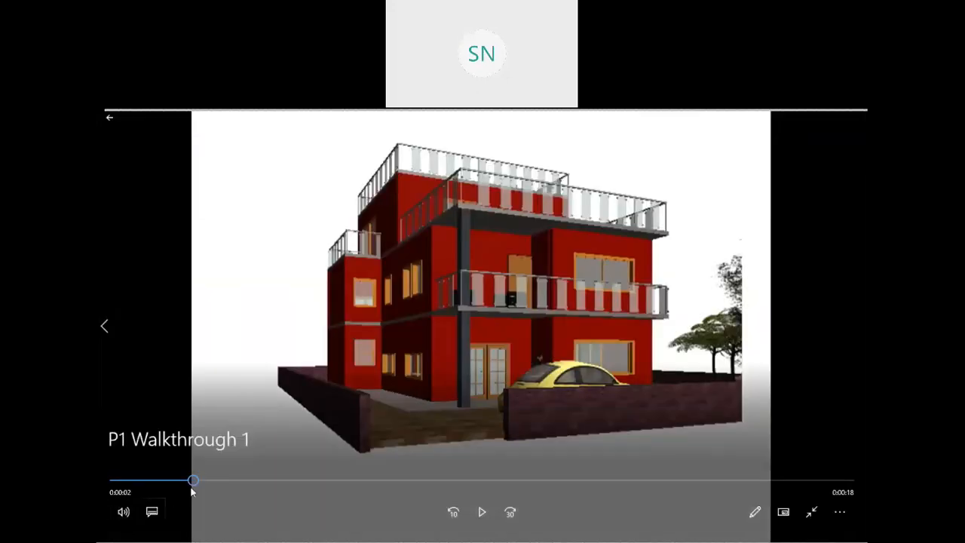
{"action": "left_click_drag", "start_coordinate": [178, 481], "coordinate": [128, 475]}
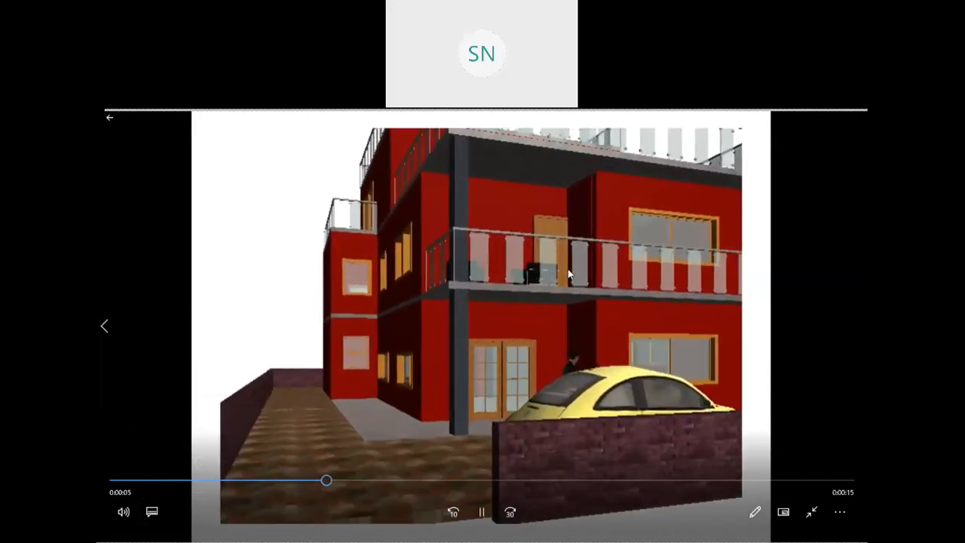
{"action": "left_click", "coordinate": [593, 322]}
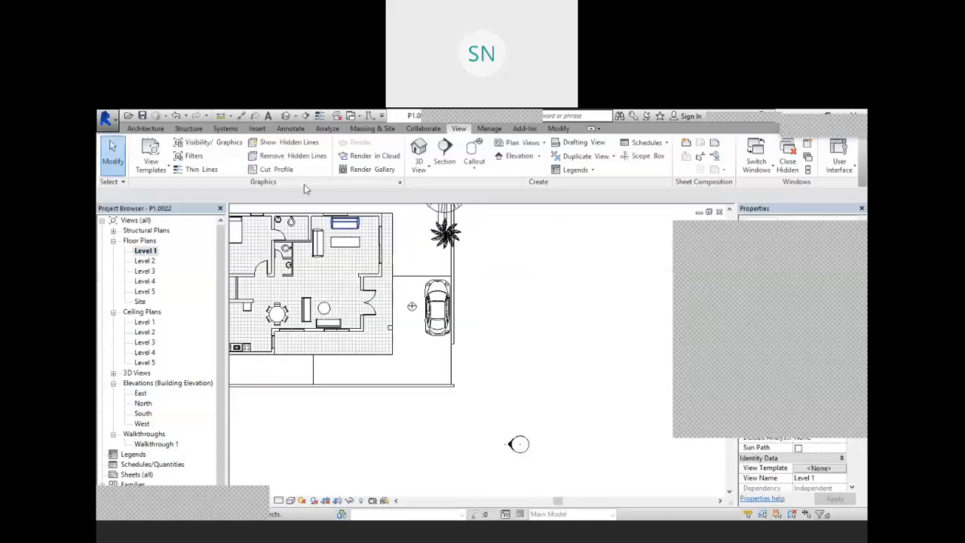
- Start loading a family and browse to the Balusters folder inside Railings in the US Imperial library
{"action": "left_click", "coordinate": [257, 128]}
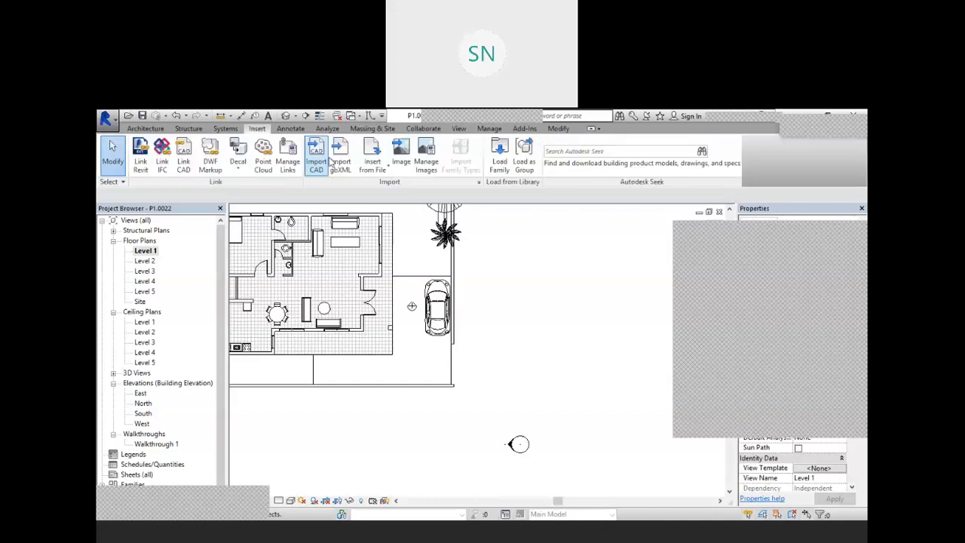
{"action": "left_click", "coordinate": [498, 164]}
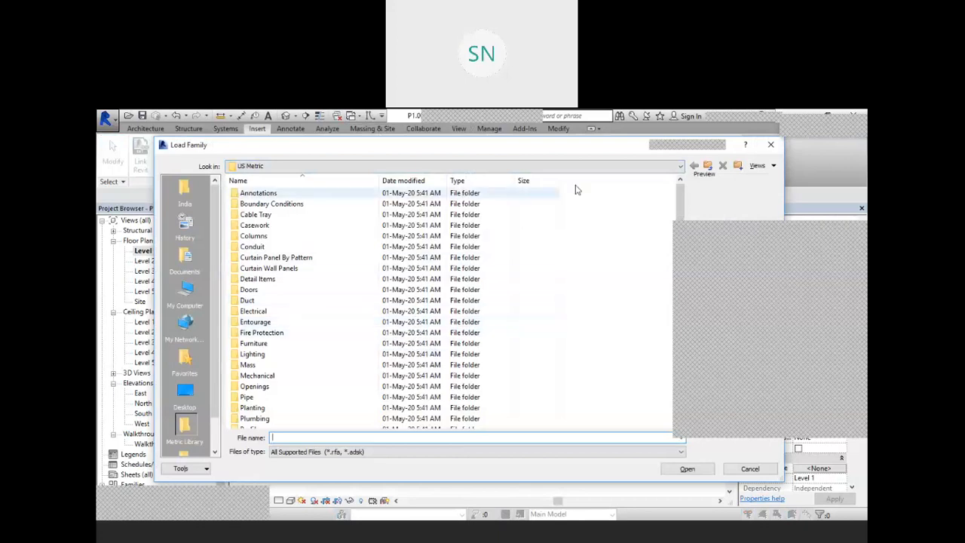
{"action": "left_click", "coordinate": [694, 165]}
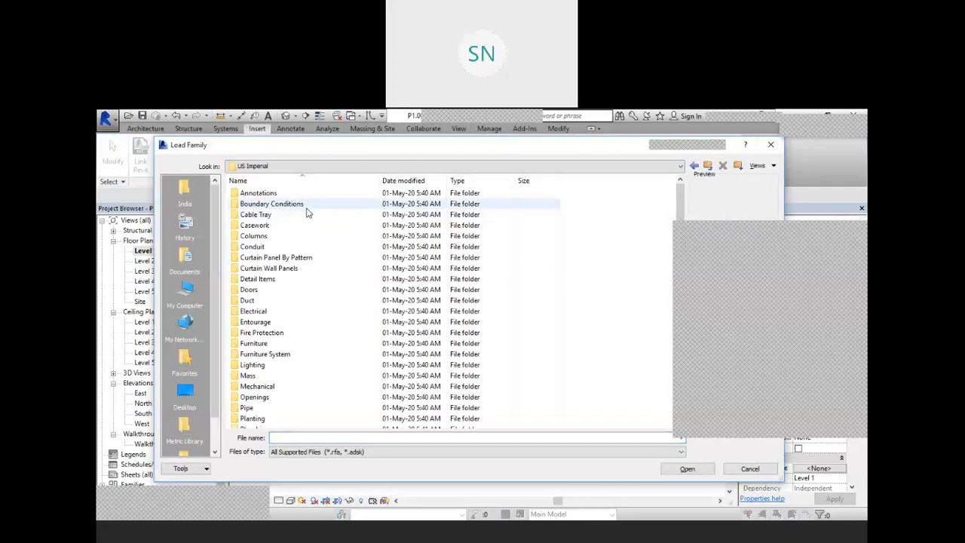
{"action": "scroll", "coordinate": [332, 349], "scroll_direction": "down", "scroll_amount": 3}
{"action": "scroll", "coordinate": [331, 348], "scroll_direction": "down", "scroll_amount": 2}
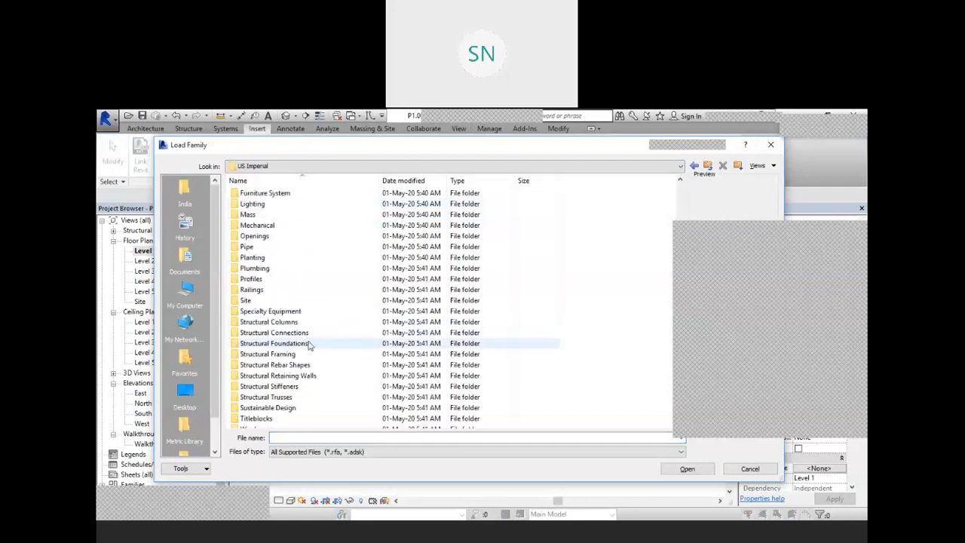
{"action": "double_click", "coordinate": [271, 293]}
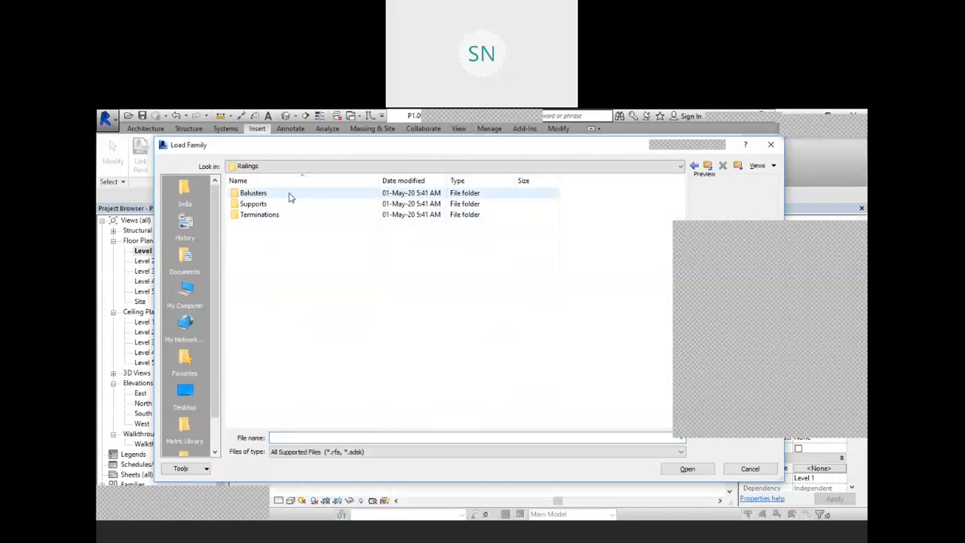
{"action": "double_click", "coordinate": [291, 195]}
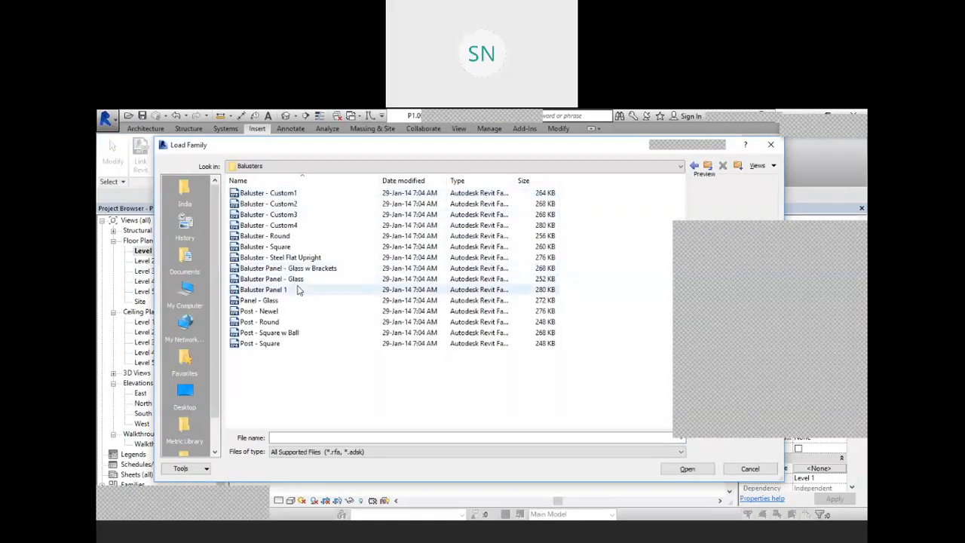
- Preview the glass and panel baluster families and load Baluster Panel - Glass w Brackets into the project
{"action": "left_click", "coordinate": [261, 301]}
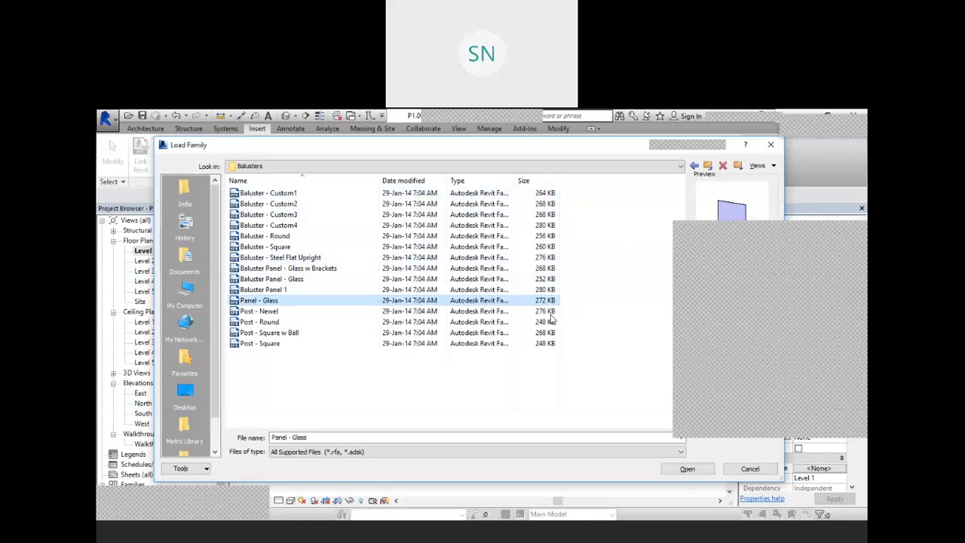
{"action": "left_click", "coordinate": [314, 290]}
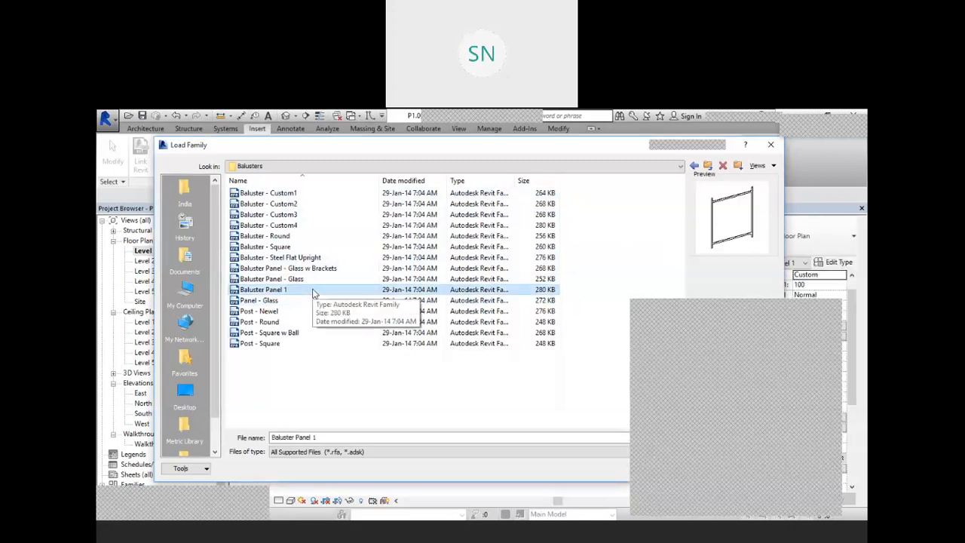
{"action": "key", "text": "Up"}
{"action": "key", "text": "Up"}
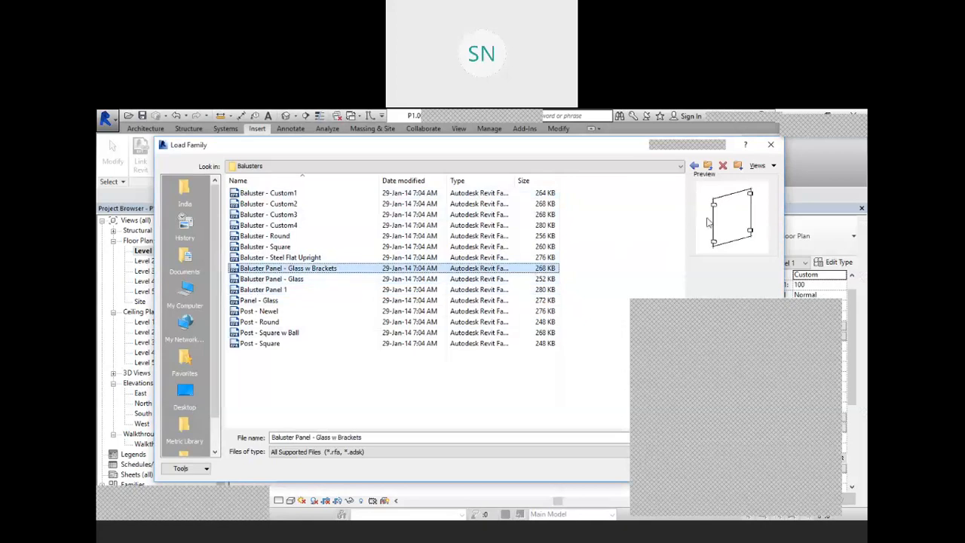
{"action": "key", "text": "Down"}
{"action": "key", "text": "Up"}
{"action": "left_click", "coordinate": [688, 468]}
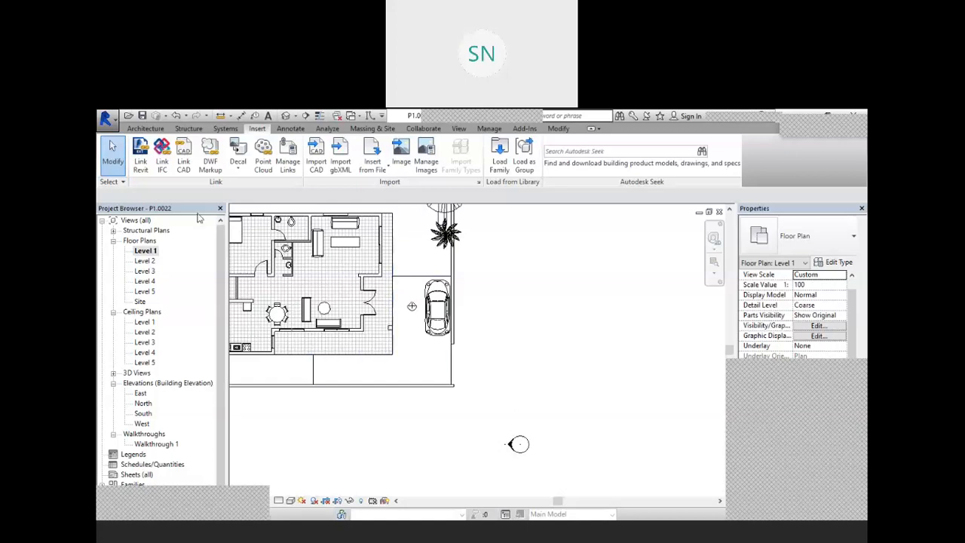
- Sketch a straight 1100mm railing about 45' long on Level 1, outside the plot beyond the car, and finish it
{"action": "left_click", "coordinate": [145, 128]}
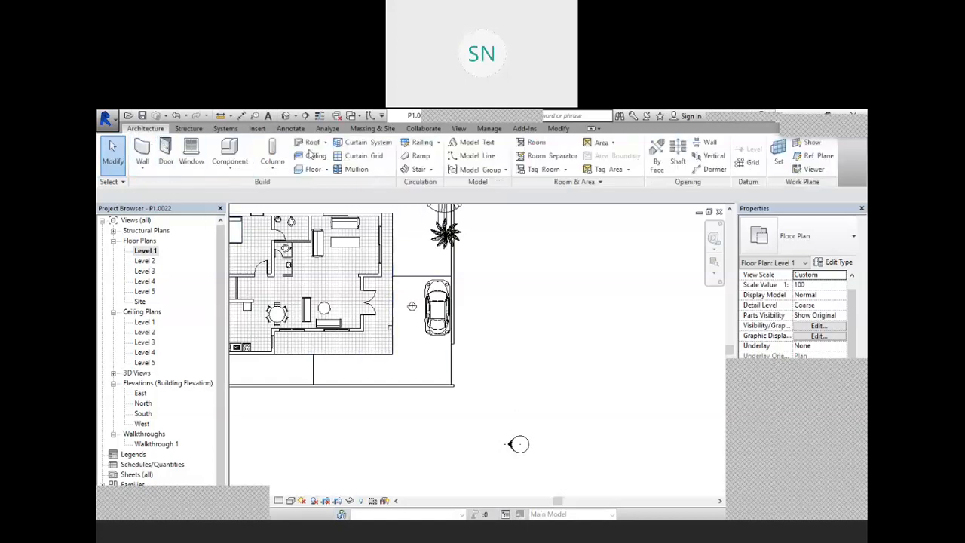
{"action": "left_click", "coordinate": [420, 144]}
{"action": "left_click", "coordinate": [523, 391]}
{"action": "left_click", "coordinate": [522, 207]}
{"action": "right_click", "coordinate": [555, 227]}
{"action": "left_click", "coordinate": [583, 235]}
{"action": "left_click", "coordinate": [551, 166]}
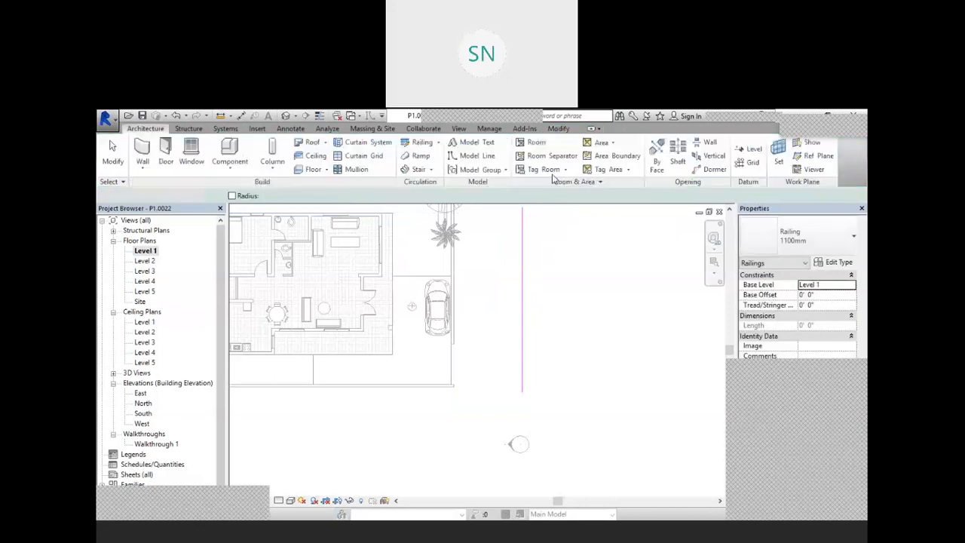
- Select the new railing in the 3D view and duplicate its type as 1100mm 3
{"action": "left_click", "coordinate": [286, 116]}
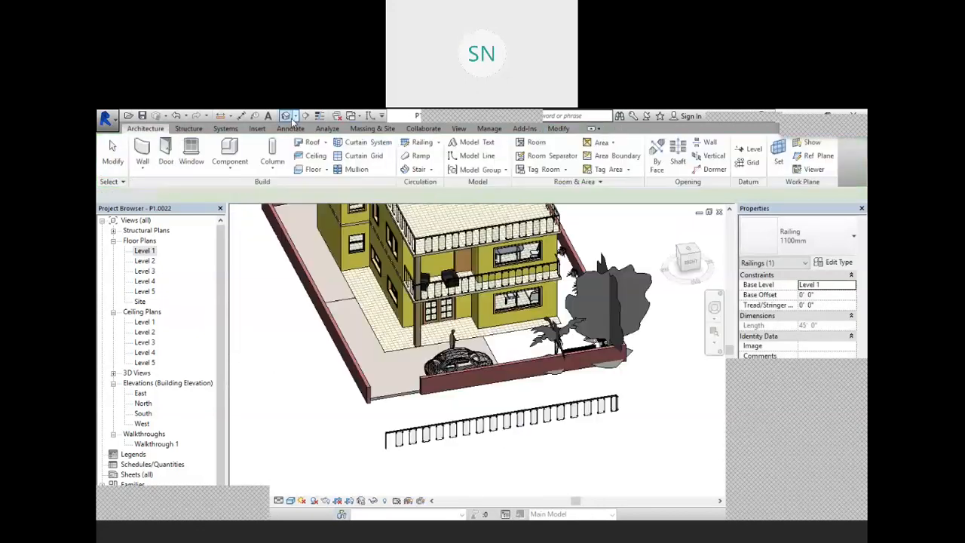
{"action": "scroll", "coordinate": [498, 436], "scroll_direction": "up", "scroll_amount": 5}
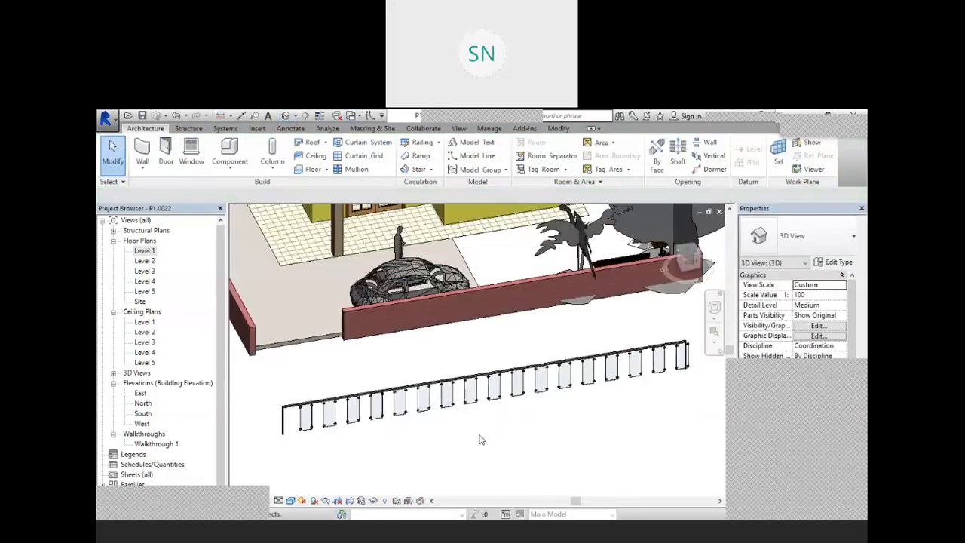
{"action": "left_click", "coordinate": [485, 347]}
{"action": "scroll", "coordinate": [484, 347], "scroll_direction": "down", "scroll_amount": 2}
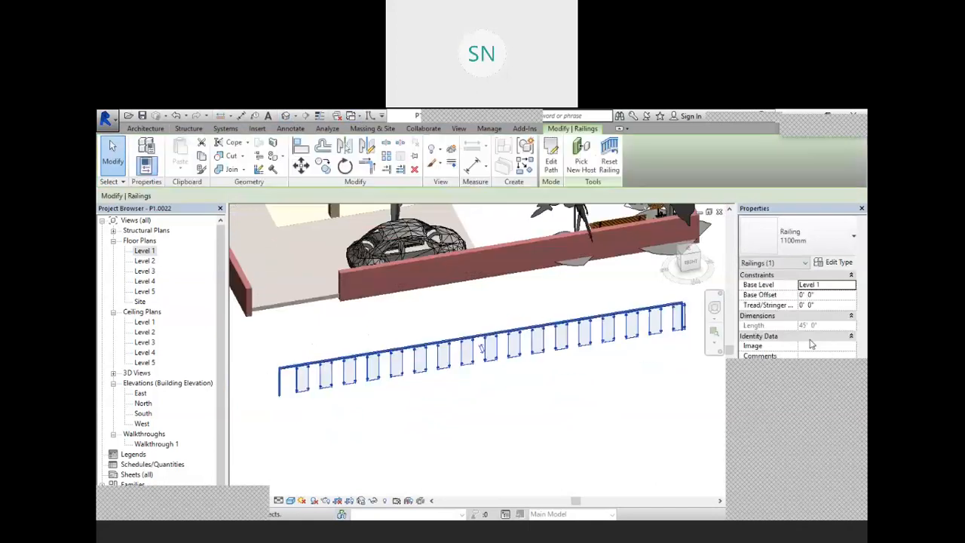
{"action": "left_click", "coordinate": [835, 262]}
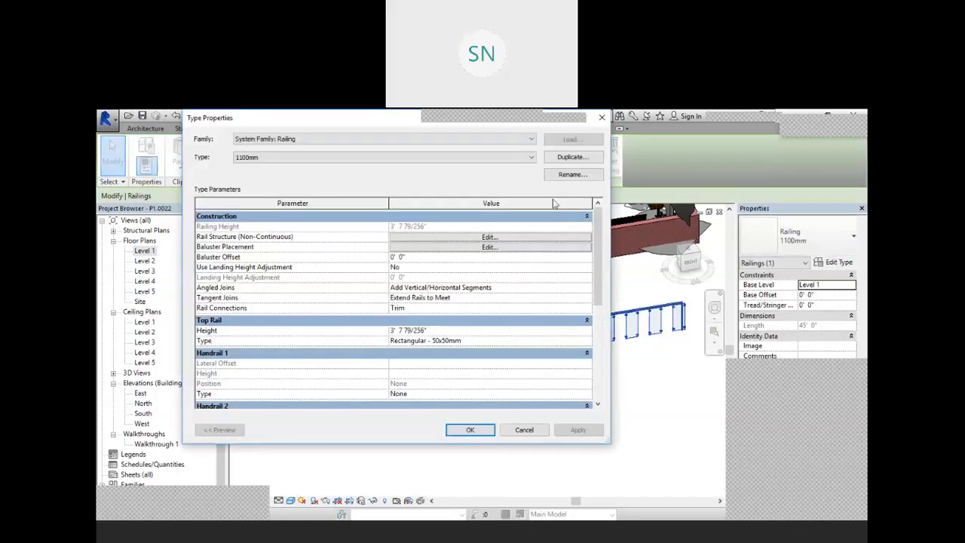
{"action": "left_click", "coordinate": [573, 157]}
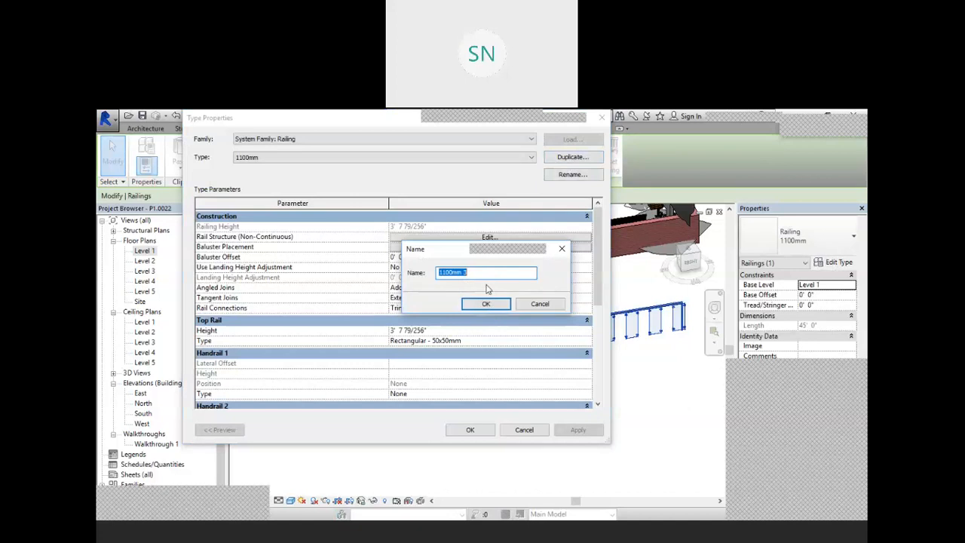
{"action": "left_click", "coordinate": [486, 303]}
- Set the regular baluster of railing type 1100mm 3 to Baluster Panel - Glass w Brackets : 24" w 1" Gap
{"action": "left_click", "coordinate": [494, 247]}
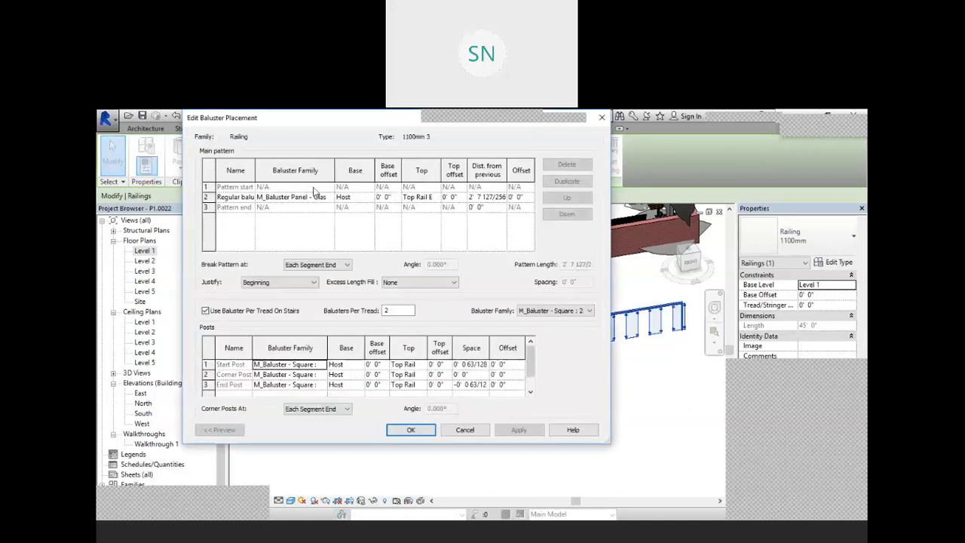
{"action": "left_click", "coordinate": [336, 198]}
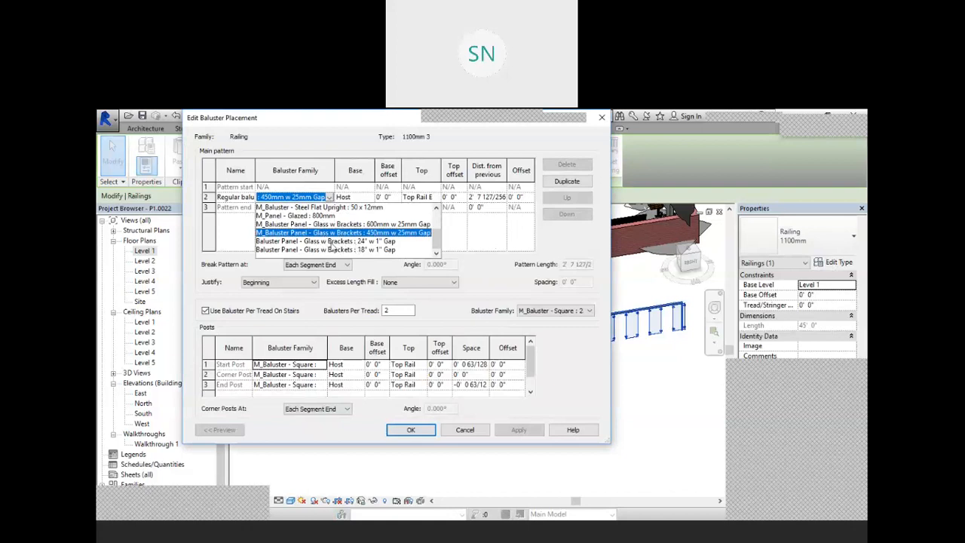
{"action": "left_click", "coordinate": [334, 242]}
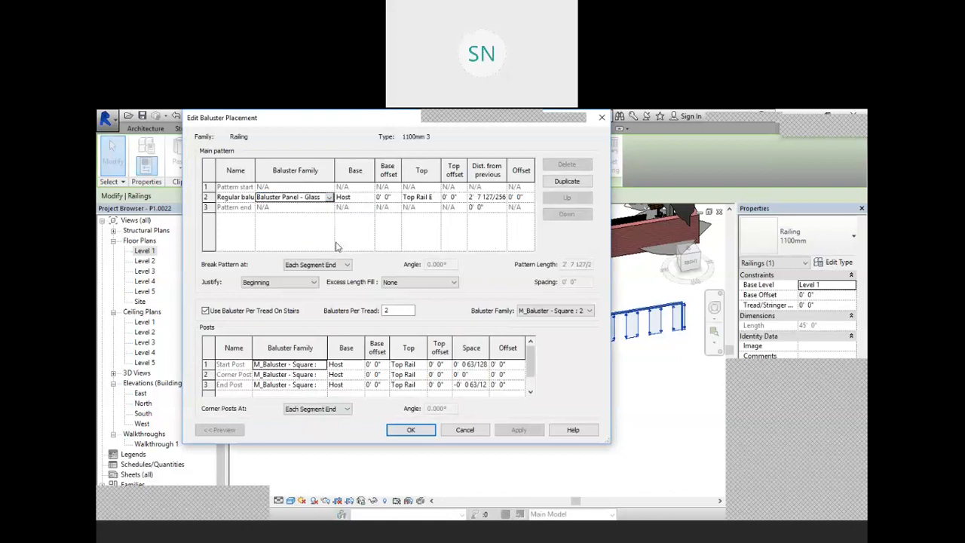
{"action": "left_click", "coordinate": [415, 429]}
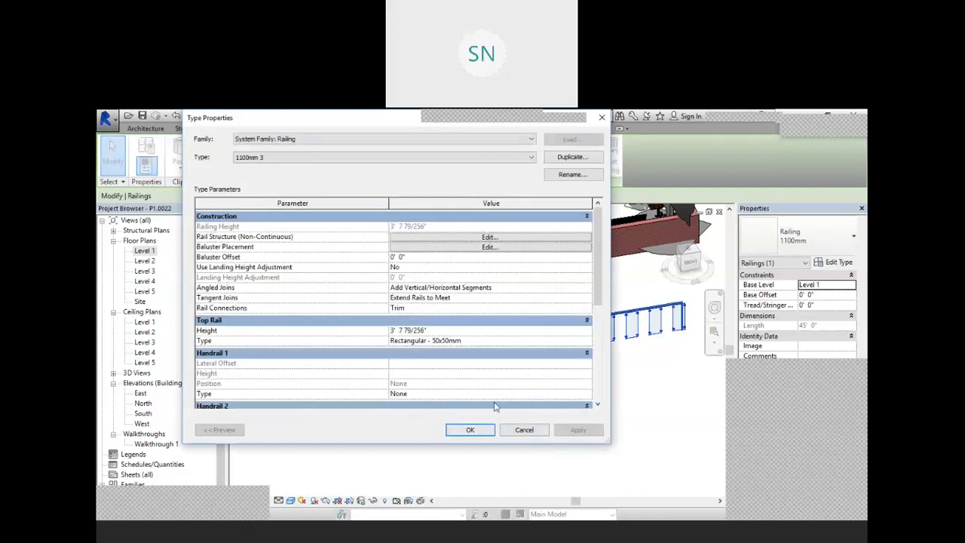
{"action": "left_click", "coordinate": [470, 429]}
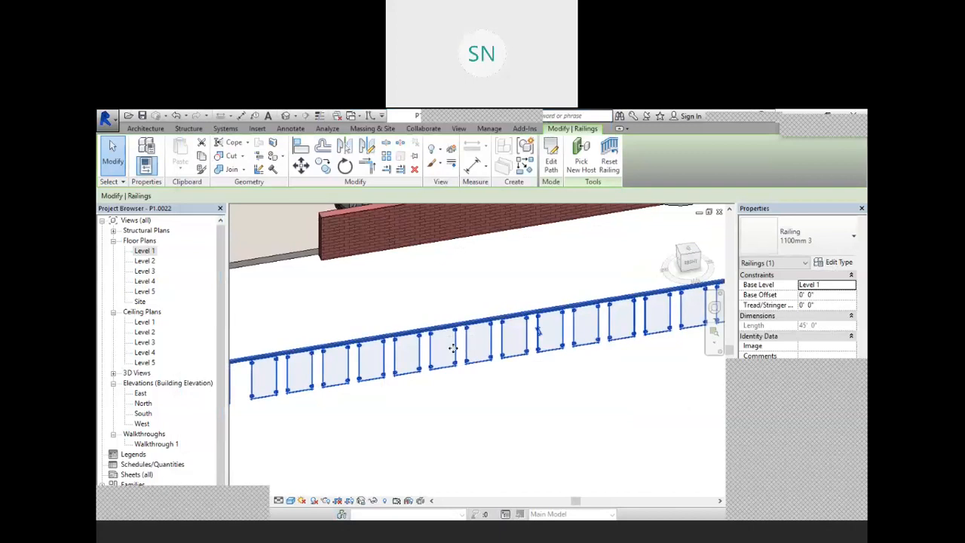
- Set the regular baluster's distance from previous to 2' 6" in the railing type's baluster placement and inspect the glass panels
{"action": "scroll", "coordinate": [453, 350], "scroll_direction": "down", "scroll_amount": 2}
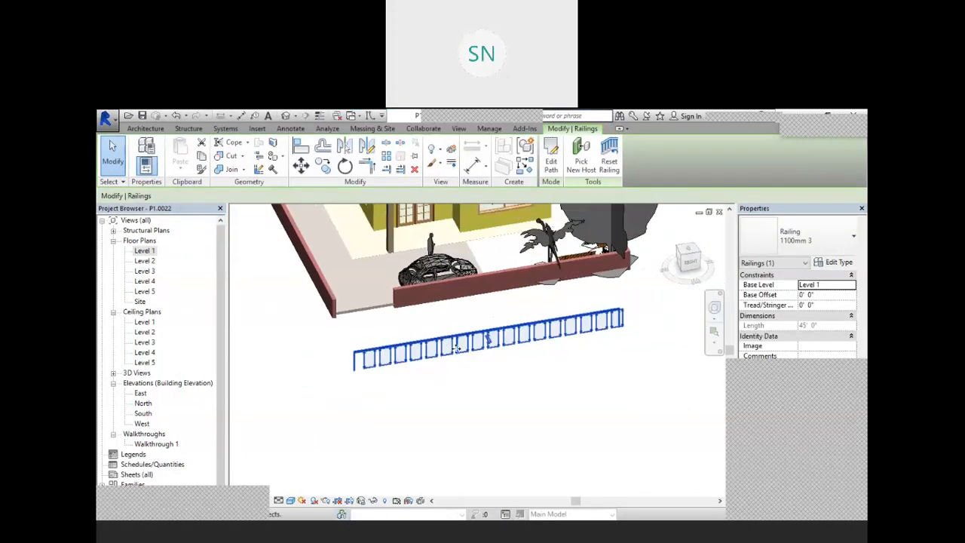
{"action": "scroll", "coordinate": [547, 382], "scroll_direction": "up", "scroll_amount": 1}
{"action": "scroll", "coordinate": [529, 346], "scroll_direction": "up", "scroll_amount": 2}
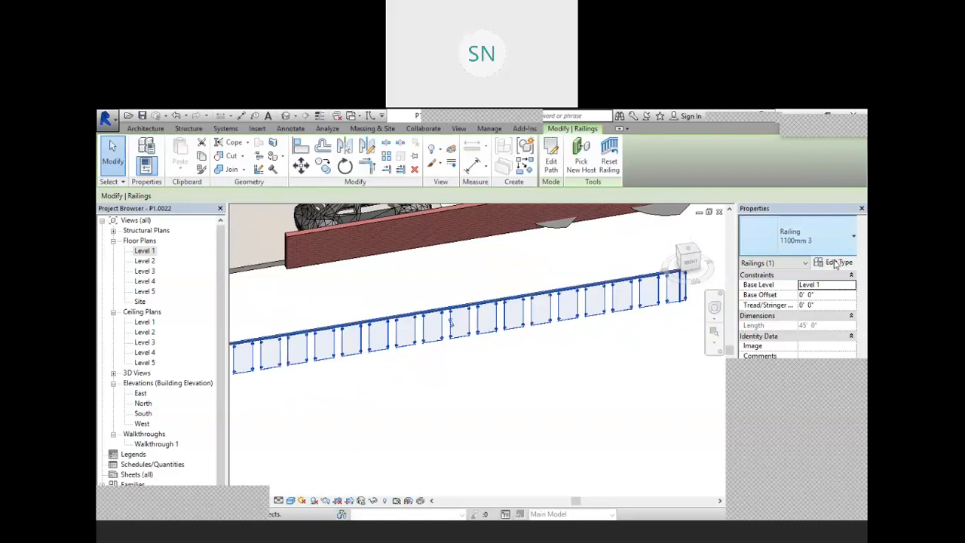
{"action": "left_click", "coordinate": [837, 262]}
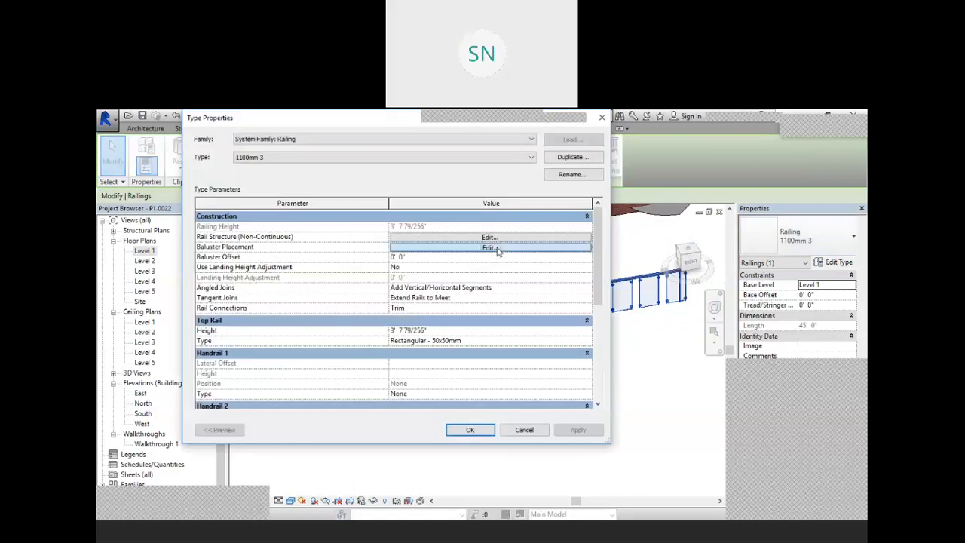
{"action": "left_click", "coordinate": [492, 251]}
{"action": "left_click", "coordinate": [490, 197]}
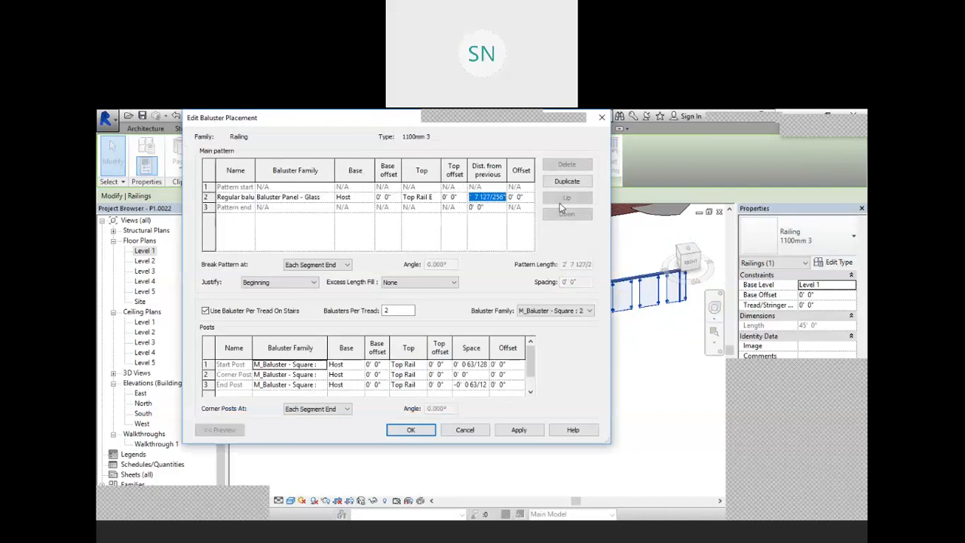
{"action": "type", "text": "2'6"}
{"action": "left_click", "coordinate": [513, 431]}
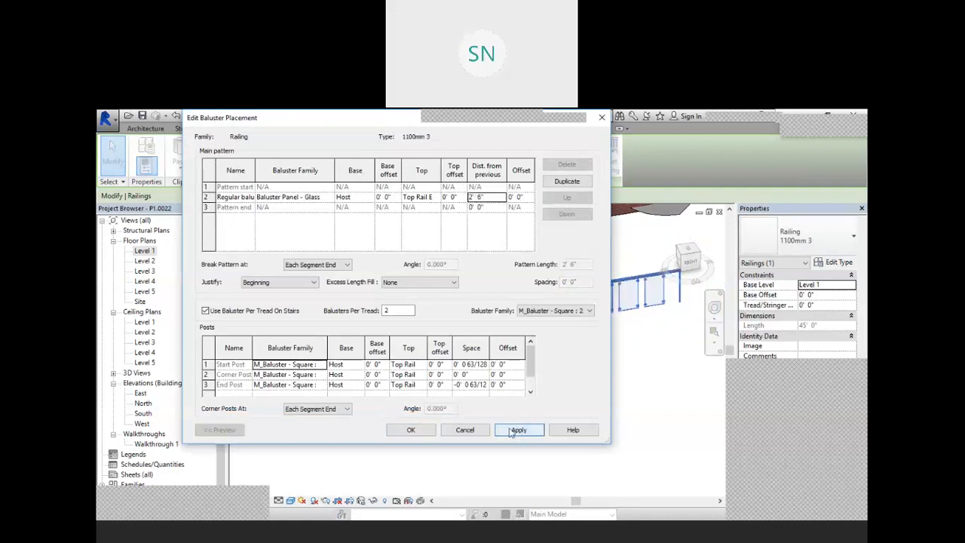
{"action": "left_click", "coordinate": [411, 430]}
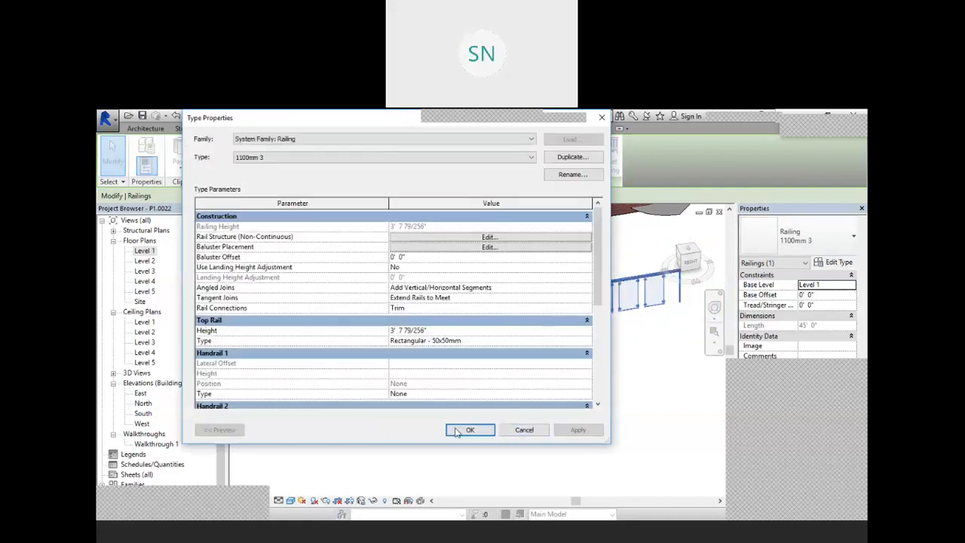
{"action": "left_click", "coordinate": [520, 427]}
{"action": "left_click", "coordinate": [534, 403]}
{"action": "scroll", "coordinate": [580, 364], "scroll_direction": "down", "scroll_amount": 2}
{"action": "scroll", "coordinate": [366, 367], "scroll_direction": "up", "scroll_amount": 3}
{"action": "scroll", "coordinate": [397, 362], "scroll_direction": "down", "scroll_amount": 1}
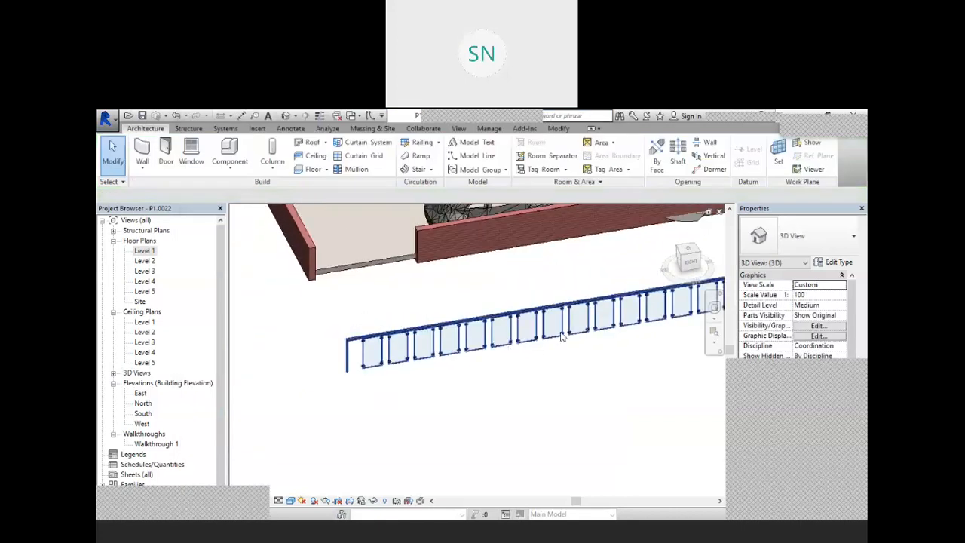
- Review the baluster families available for the glass railing's regular baluster and close its type settings without changes
{"action": "scroll", "coordinate": [632, 315], "scroll_direction": "up", "scroll_amount": 1}
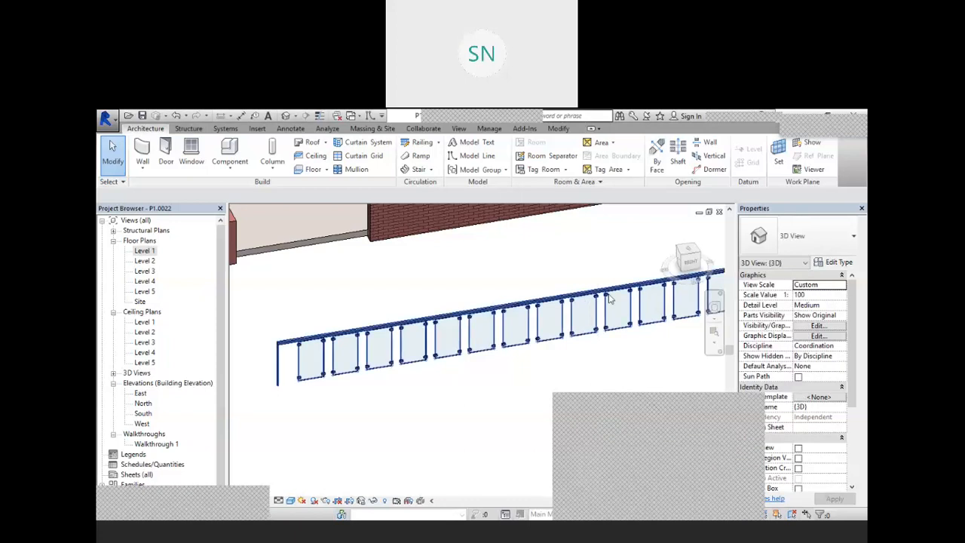
{"action": "left_click", "coordinate": [837, 263]}
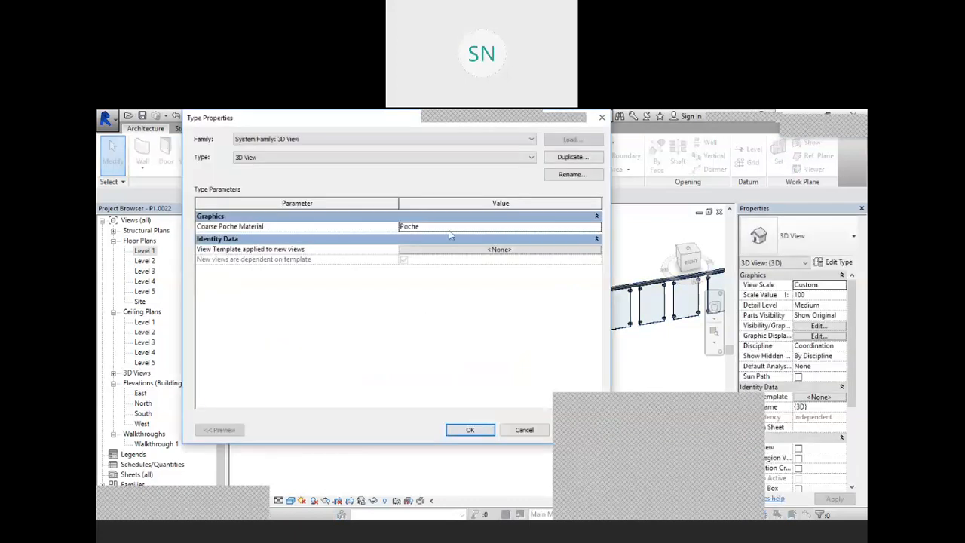
{"action": "left_click", "coordinate": [602, 118]}
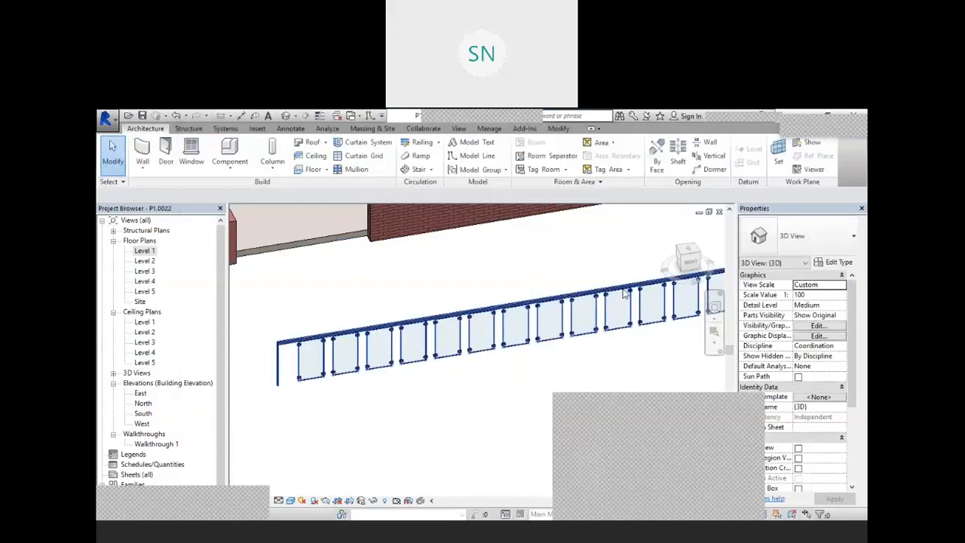
{"action": "left_click", "coordinate": [623, 294]}
{"action": "left_click", "coordinate": [837, 264]}
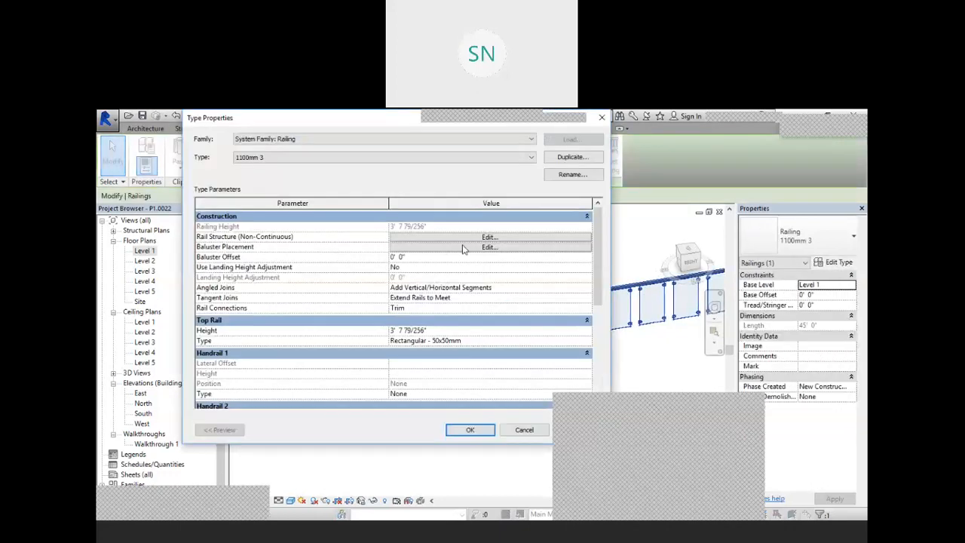
{"action": "left_click", "coordinate": [462, 248]}
{"action": "left_click", "coordinate": [329, 197]}
{"action": "left_click", "coordinate": [329, 197]}
{"action": "scroll", "coordinate": [322, 237], "scroll_direction": "up", "scroll_amount": 2}
{"action": "scroll", "coordinate": [319, 230], "scroll_direction": "down", "scroll_amount": 2}
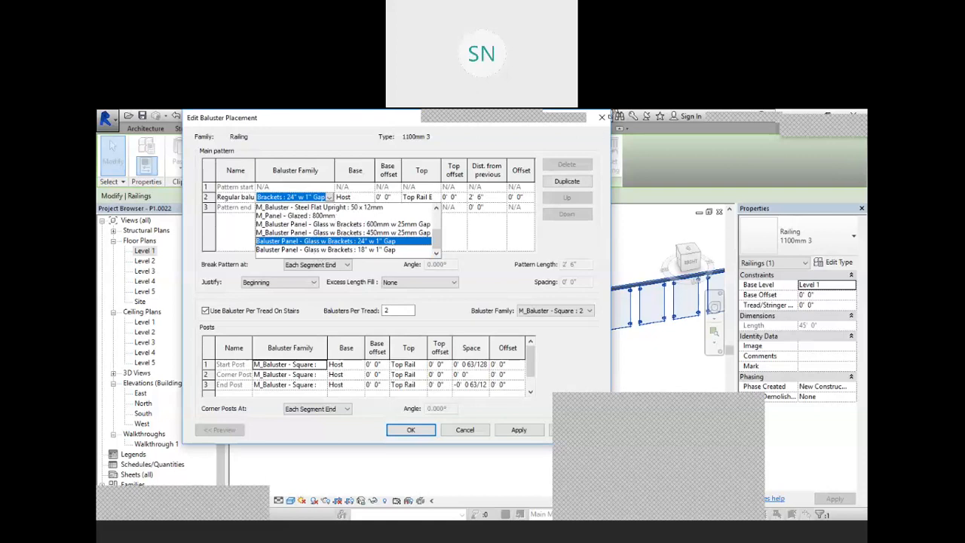
{"action": "left_click", "coordinate": [602, 118]}
{"action": "left_click", "coordinate": [600, 119]}
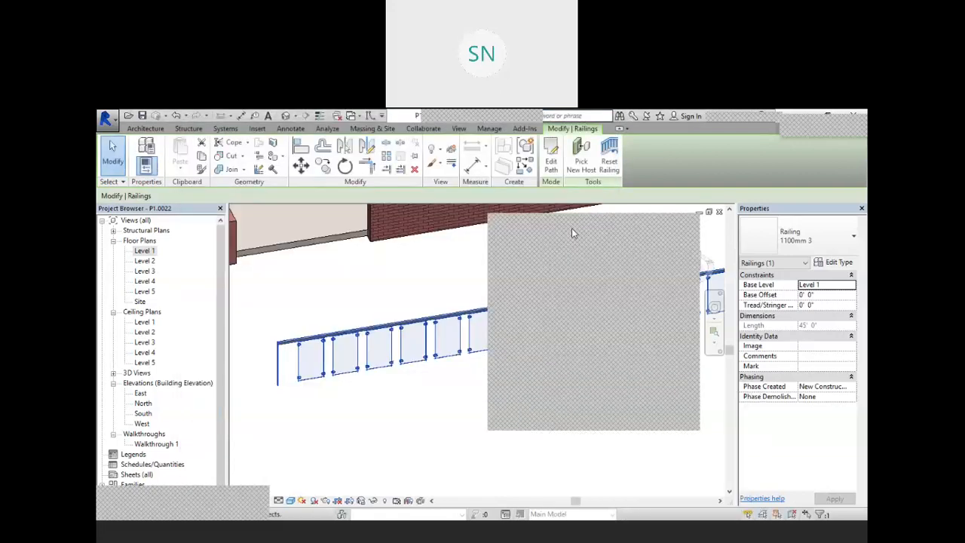